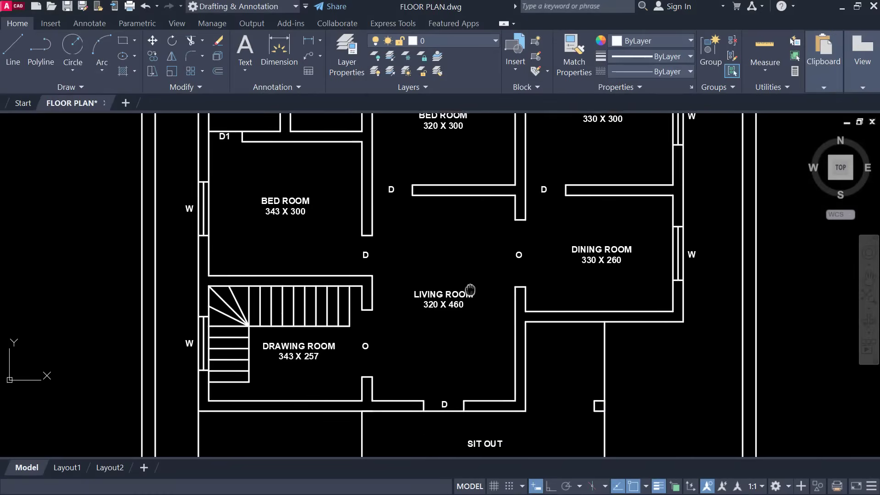
Step: Pan and zoom in to inspect the door and window size table
{"action": "middle_click_drag", "start_coordinate": [515, 380], "coordinate": [504, 282]}
{"action": "middle_click_drag", "start_coordinate": [521, 428], "coordinate": [503, 267]}
{"action": "scroll", "coordinate": [639, 313], "scroll_direction": "up", "scroll_amount": 2}
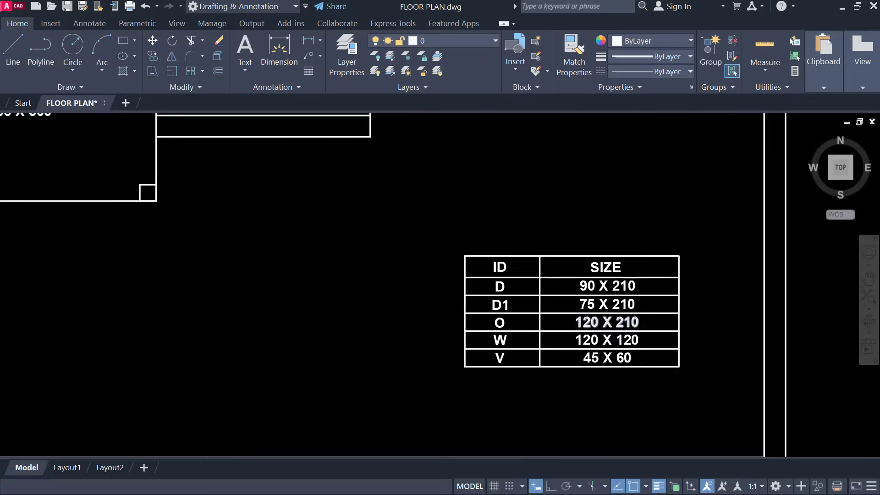
{"action": "scroll", "coordinate": [638, 314], "scroll_direction": "up", "scroll_amount": 2}
{"action": "middle_click_drag", "start_coordinate": [648, 326], "coordinate": [569, 306]}
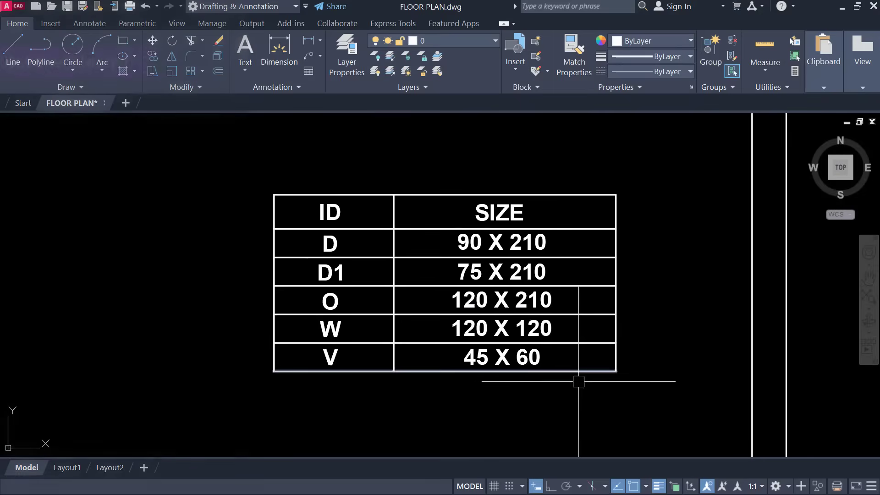
{"action": "mouse_move", "coordinate": [580, 379]}
{"action": "middle_mouse_down"}
{"action": "mouse_move", "coordinate": [585, 311]}
{"action": "mouse_move", "coordinate": [609, 426]}
{"action": "middle_mouse_up"}
{"action": "scroll", "coordinate": [591, 302], "scroll_direction": "down", "scroll_amount": 6}
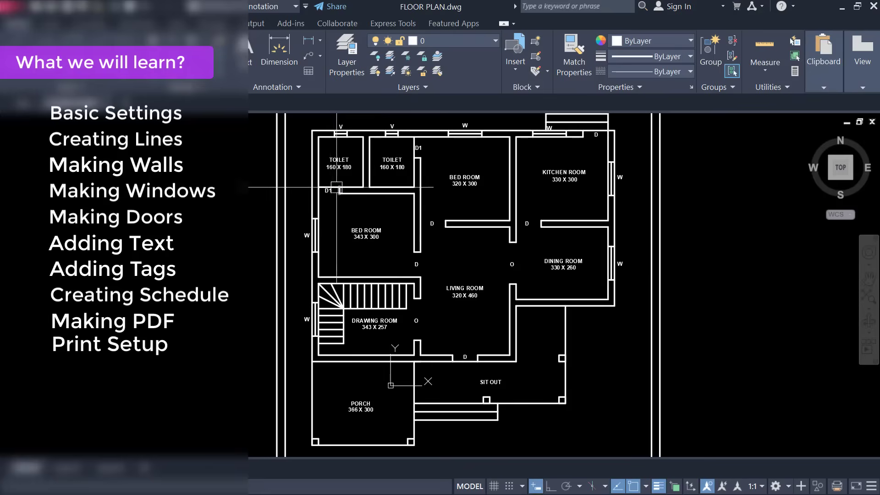
{"action": "scroll", "coordinate": [331, 243], "scroll_direction": "up", "scroll_amount": 5}
{"action": "scroll", "coordinate": [438, 285], "scroll_direction": "down", "scroll_amount": 8}
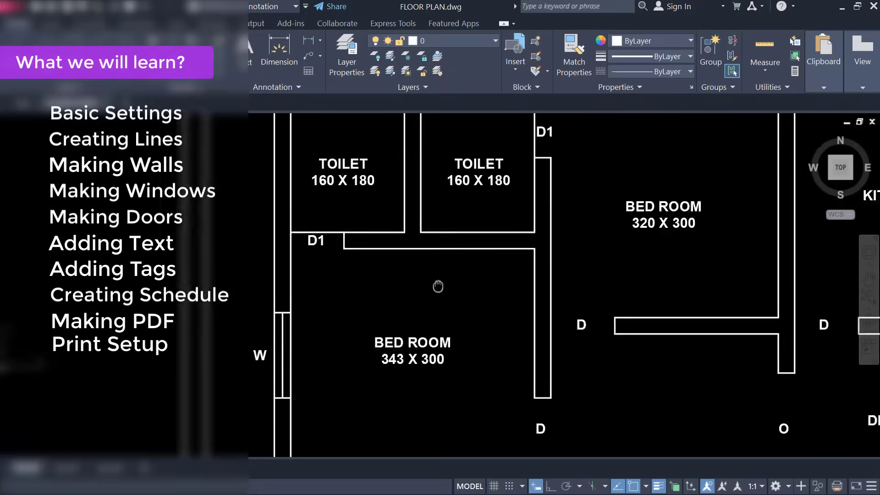
Step: Pan across the living, drawing, kitchen and dining rooms of the floor plan
{"action": "middle_click_drag", "start_coordinate": [507, 321], "coordinate": [489, 257]}
{"action": "scroll", "coordinate": [426, 266], "scroll_direction": "up", "scroll_amount": 2}
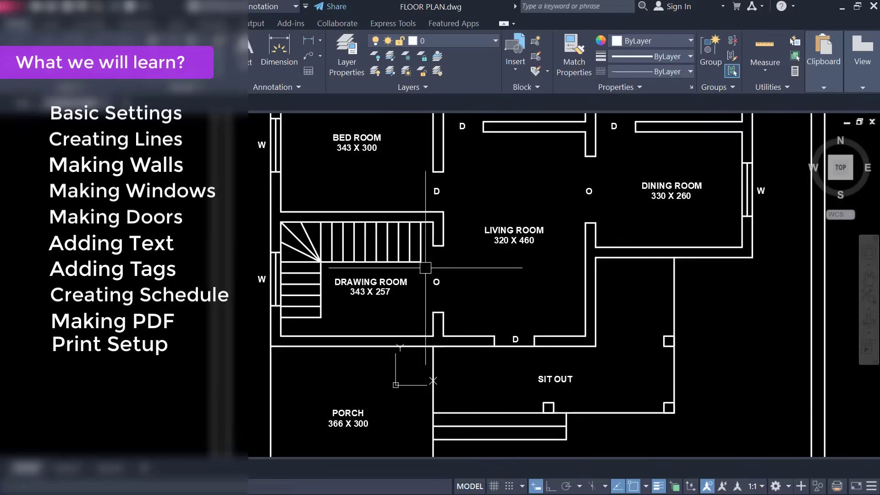
{"action": "middle_click_drag", "start_coordinate": [533, 350], "coordinate": [503, 269]}
{"action": "middle_click_drag", "start_coordinate": [735, 222], "coordinate": [658, 412]}
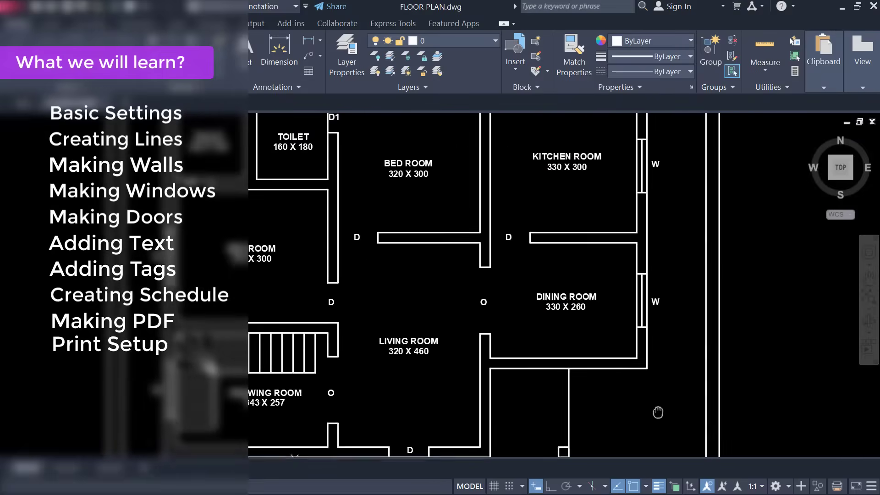
{"action": "scroll", "coordinate": [611, 194], "scroll_direction": "down", "scroll_amount": 2}
{"action": "middle_click_drag", "start_coordinate": [602, 220], "coordinate": [611, 299]}
{"action": "middle_click_drag", "start_coordinate": [601, 362], "coordinate": [615, 253]}
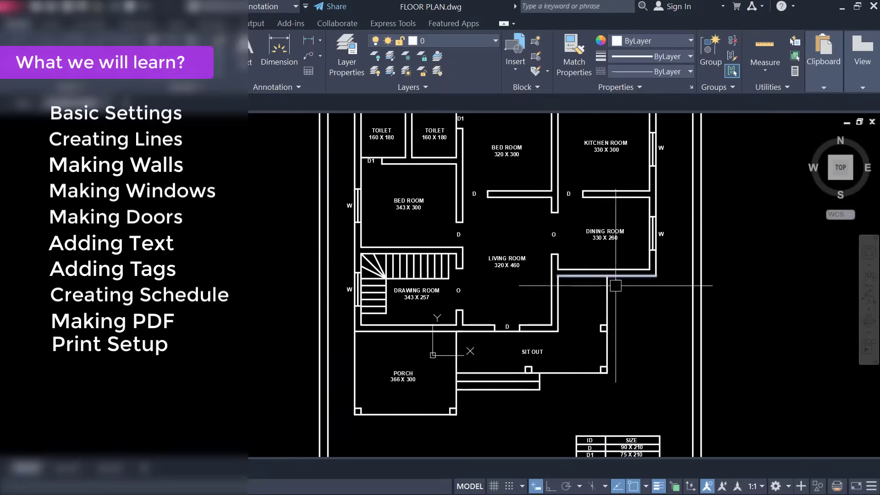
{"action": "middle_click_drag", "start_coordinate": [611, 334], "coordinate": [613, 232]}
{"action": "scroll", "coordinate": [618, 269], "scroll_direction": "down", "scroll_amount": 2}
{"action": "middle_click_drag", "start_coordinate": [615, 274], "coordinate": [501, 336]}
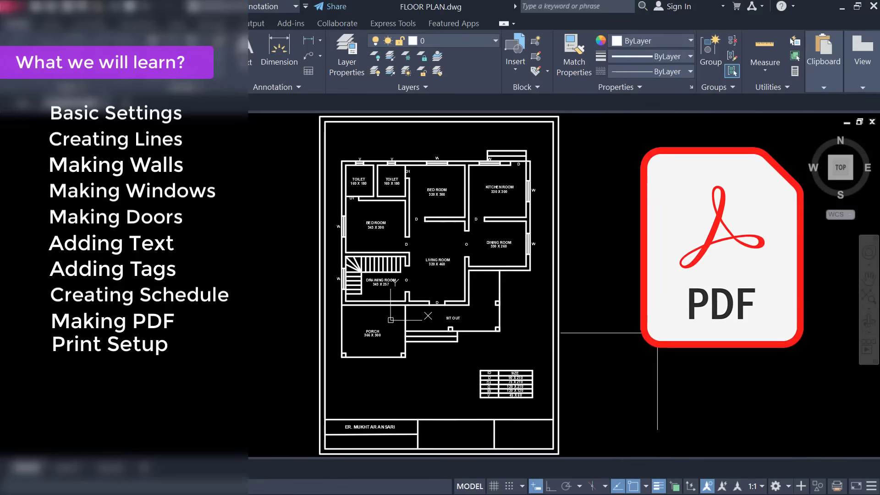
Step: Review the porch, size table and title block, ending on the whole sheet
{"action": "scroll", "coordinate": [338, 268], "scroll_direction": "up", "scroll_amount": 3}
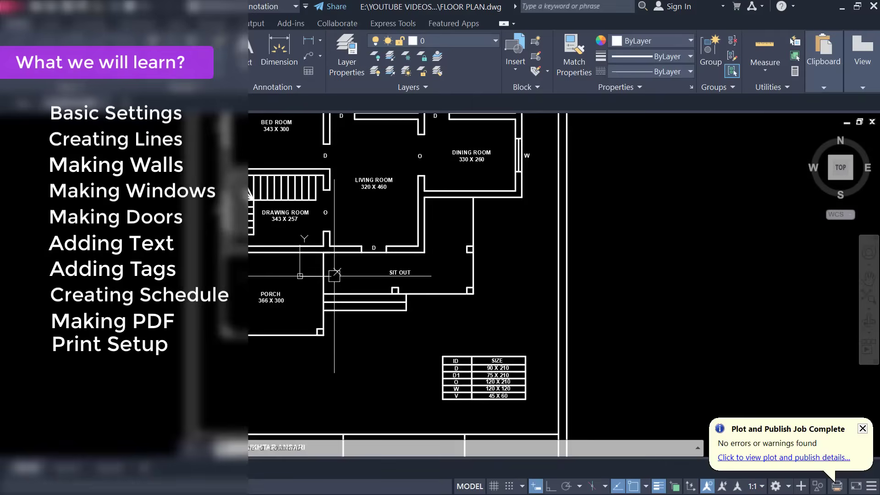
{"action": "scroll", "coordinate": [338, 269], "scroll_direction": "up", "scroll_amount": 3}
{"action": "middle_click_drag", "start_coordinate": [338, 268], "coordinate": [455, 318]}
{"action": "scroll", "coordinate": [505, 365], "scroll_direction": "down", "scroll_amount": 2}
{"action": "middle_click_drag", "start_coordinate": [481, 435], "coordinate": [482, 316]}
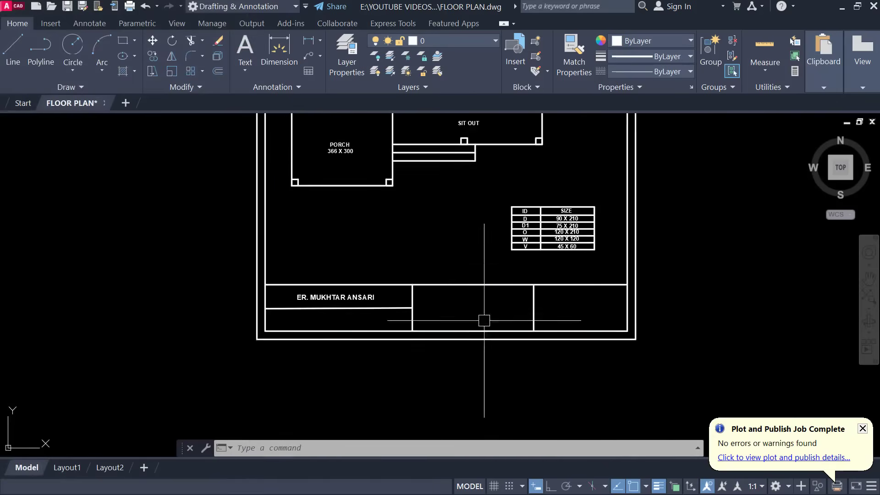
{"action": "scroll", "coordinate": [488, 327], "scroll_direction": "up", "scroll_amount": 2}
{"action": "scroll", "coordinate": [489, 328], "scroll_direction": "down", "scroll_amount": 3}
{"action": "middle_click_drag", "start_coordinate": [490, 268], "coordinate": [490, 362]}
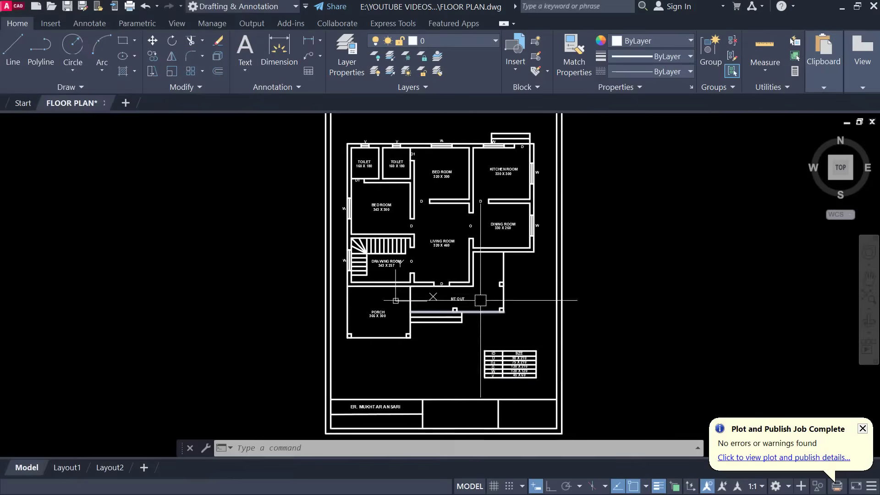
{"action": "scroll", "coordinate": [471, 297], "scroll_direction": "up", "scroll_amount": 3}
{"action": "middle_click_drag", "start_coordinate": [470, 301], "coordinate": [468, 235]}
{"action": "scroll", "coordinate": [466, 270], "scroll_direction": "down", "scroll_amount": 2}
{"action": "scroll", "coordinate": [463, 322], "scroll_direction": "up", "scroll_amount": 2}
{"action": "middle_click_drag", "start_coordinate": [464, 323], "coordinate": [462, 239]}
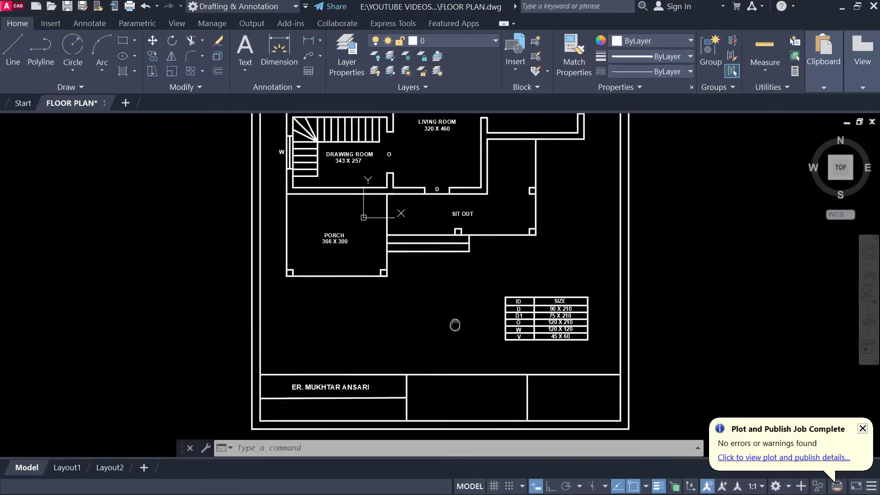
{"action": "scroll", "coordinate": [455, 321], "scroll_direction": "down", "scroll_amount": 3}
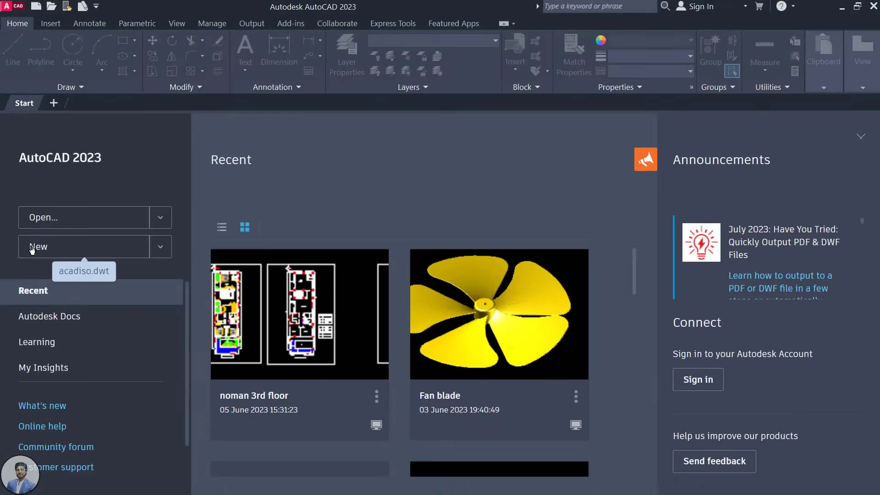
Step: Create a new blank drawing based on the acadiso.dwt template from the Start tab
{"action": "left_click", "coordinate": [47, 249]}
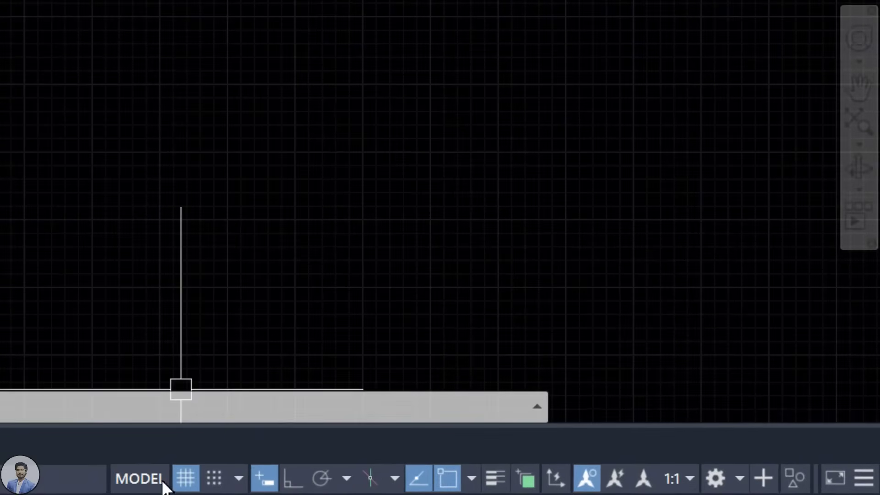
Step: Hide the drawing grid from the status bar and enter L at the prompt
{"action": "left_click", "coordinate": [184, 478]}
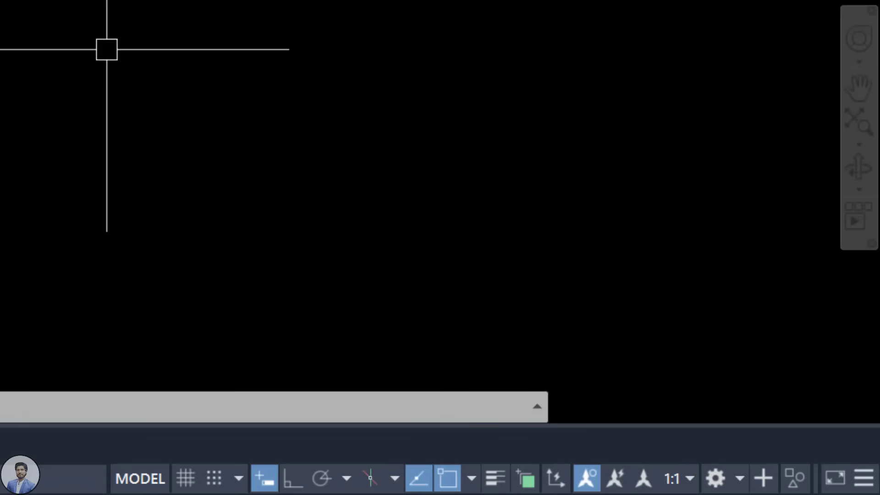
{"action": "type", "text": "l"}
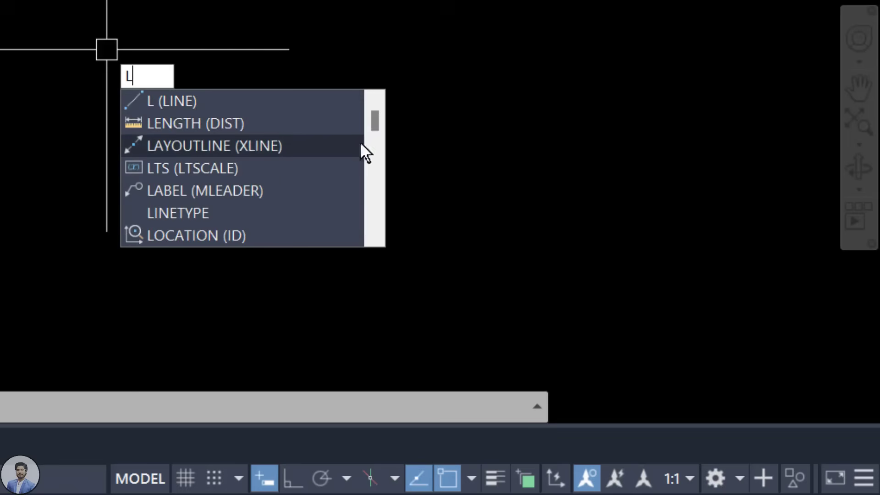
Step: Dismiss the L command suggestions and switch Dynamic Input off
{"action": "left_click", "coordinate": [377, 123]}
{"action": "mouse_move", "coordinate": [378, 122]}
{"action": "left_mouse_down"}
{"action": "mouse_move", "coordinate": [375, 150]}
{"action": "mouse_move", "coordinate": [376, 112]}
{"action": "left_mouse_up"}
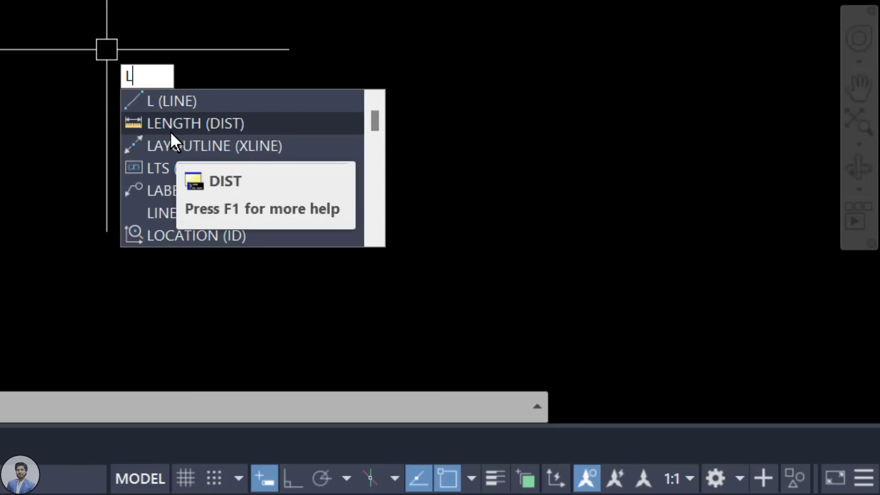
{"action": "key", "text": "Escape"}
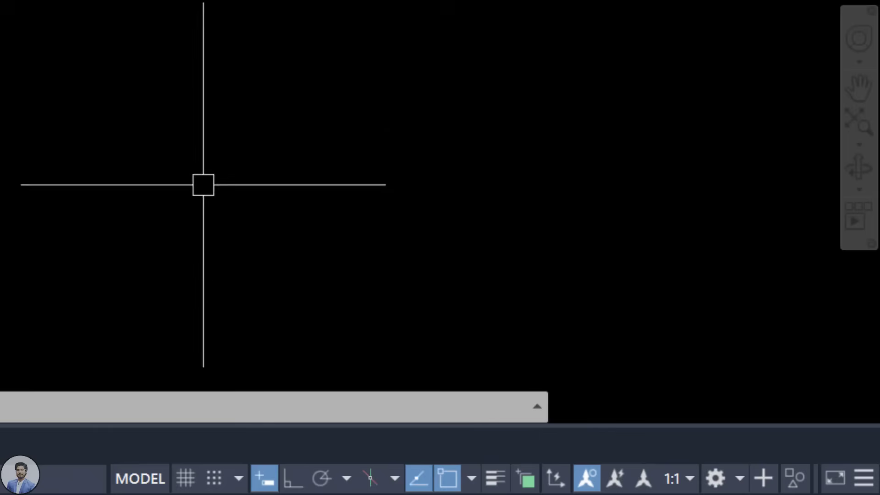
{"action": "left_click", "coordinate": [263, 474]}
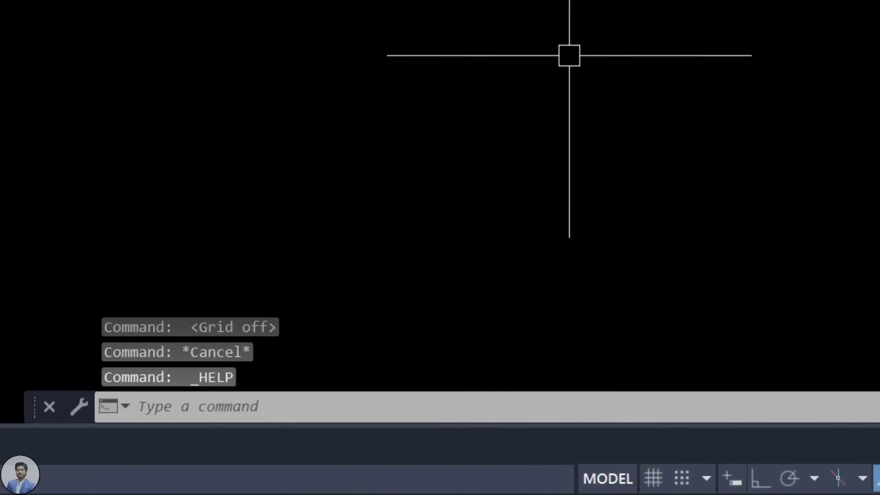
Step: Enter L in the command line, cancel it, and turn Dynamic Input back on
{"action": "type", "text": "l"}
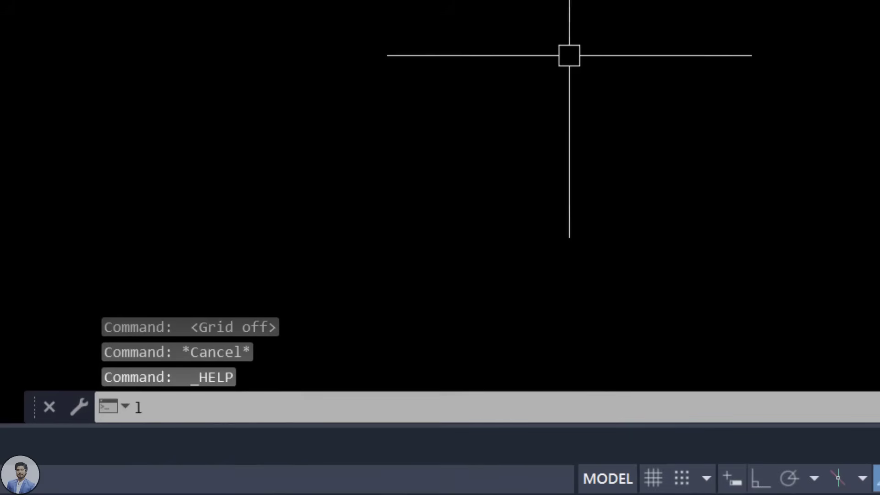
{"action": "left_click", "coordinate": [159, 408]}
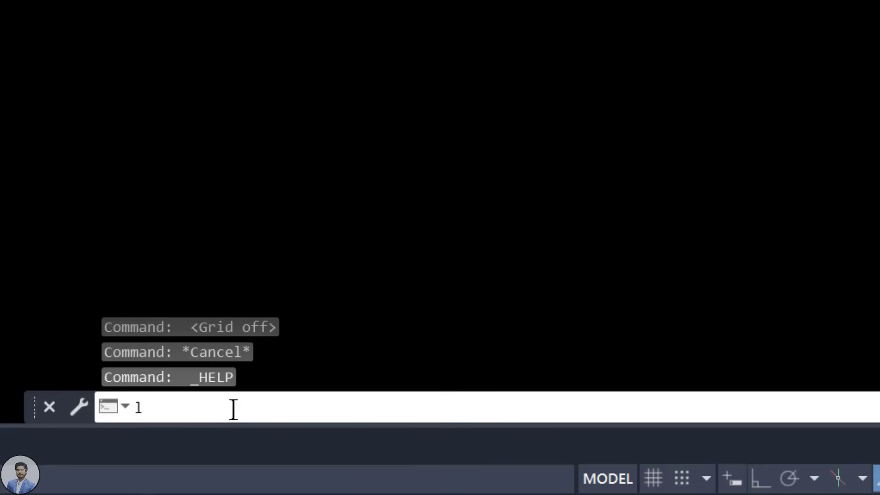
{"action": "key", "text": "Escape"}
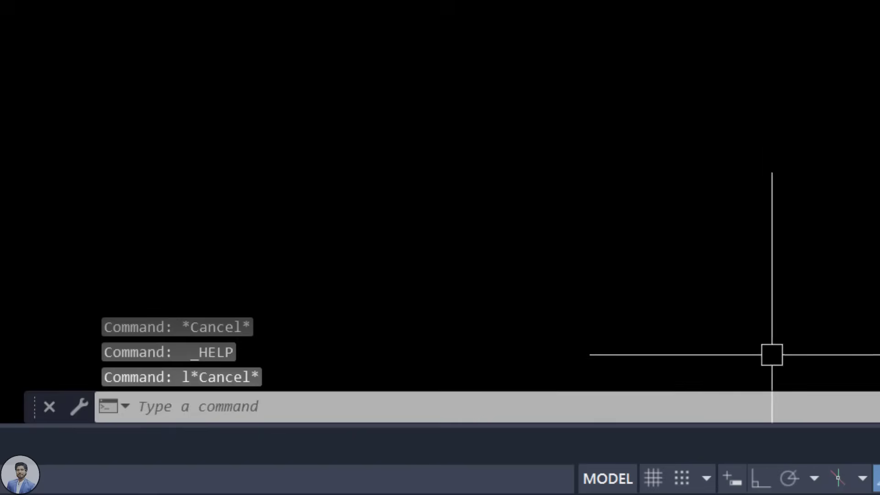
{"action": "left_click", "coordinate": [733, 478]}
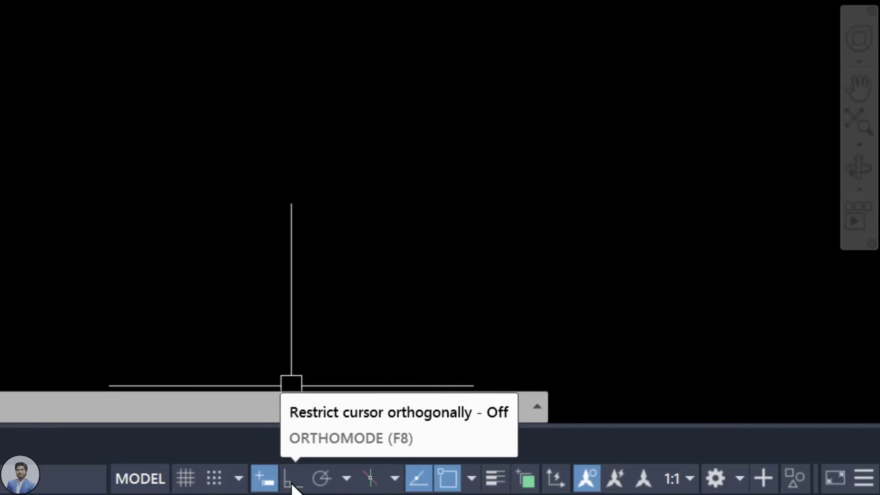
Step: Toggle Ortho mode several times, leaving it switched on
{"action": "left_click", "coordinate": [292, 480]}
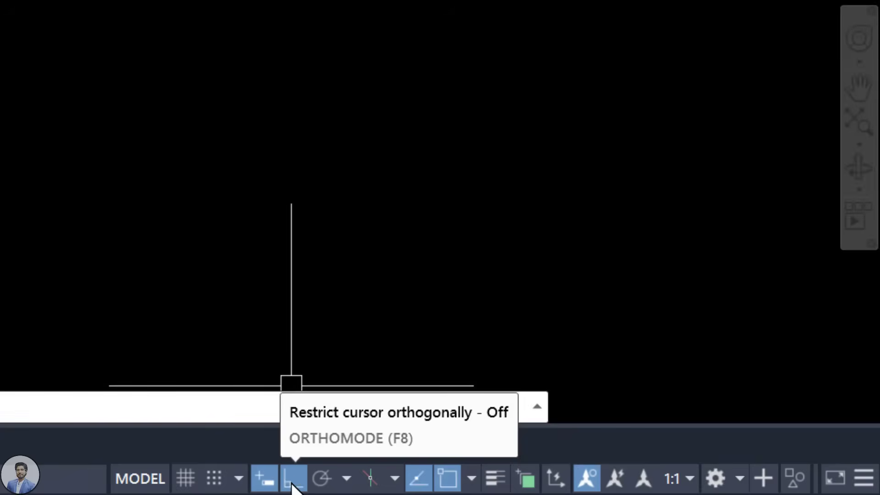
{"action": "left_click", "coordinate": [292, 481]}
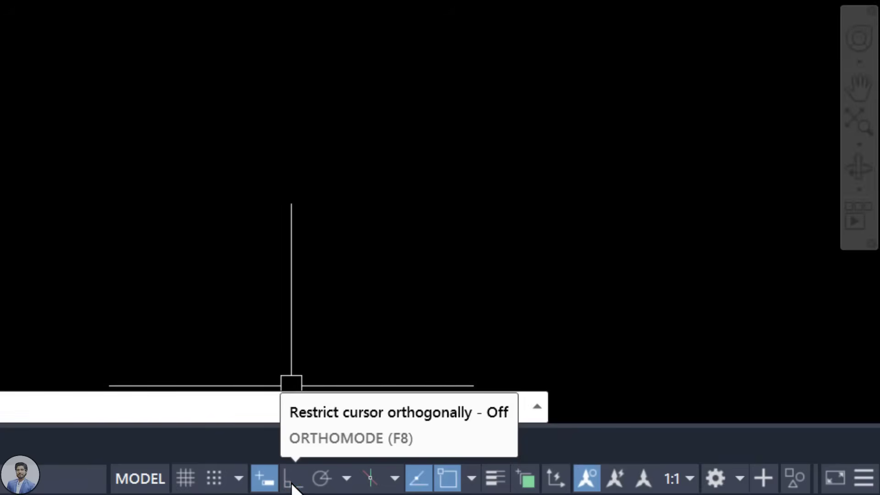
{"action": "left_click", "coordinate": [292, 482]}
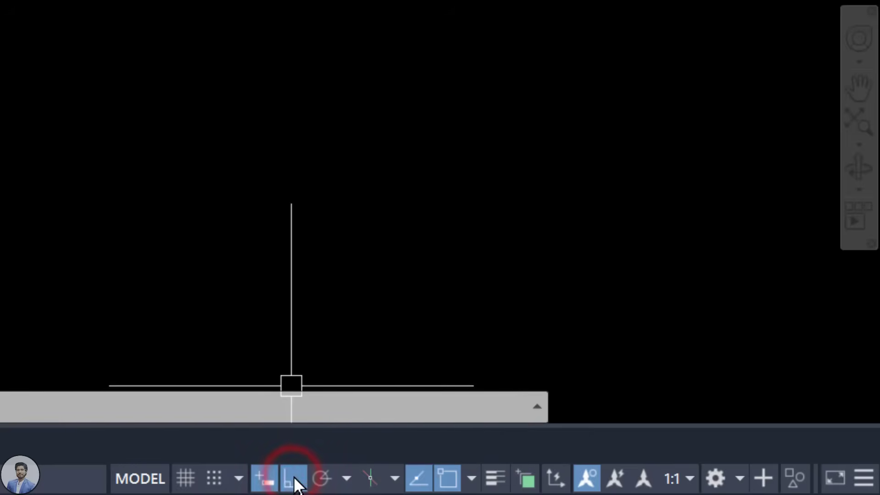
{"action": "left_click", "coordinate": [293, 481]}
{"action": "left_click", "coordinate": [292, 480]}
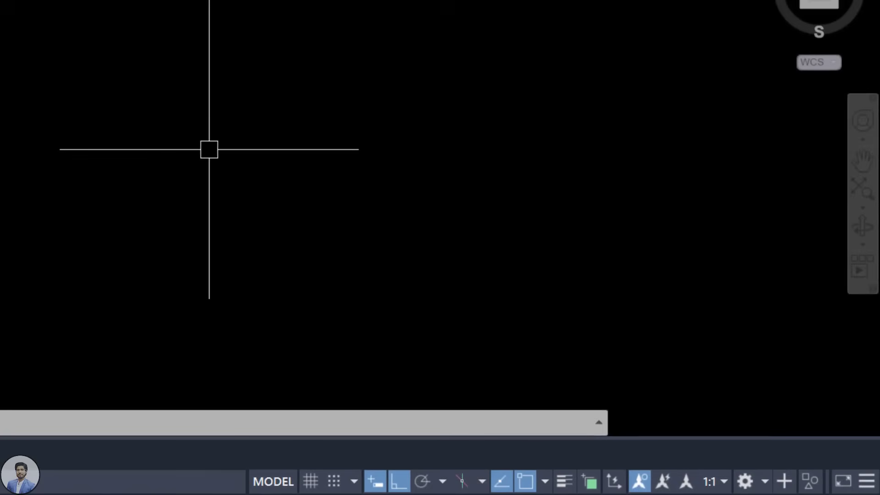
Step: Start a LINE, turn angle restriction off then on again, and cancel with Esc
{"action": "type", "text": "L"}
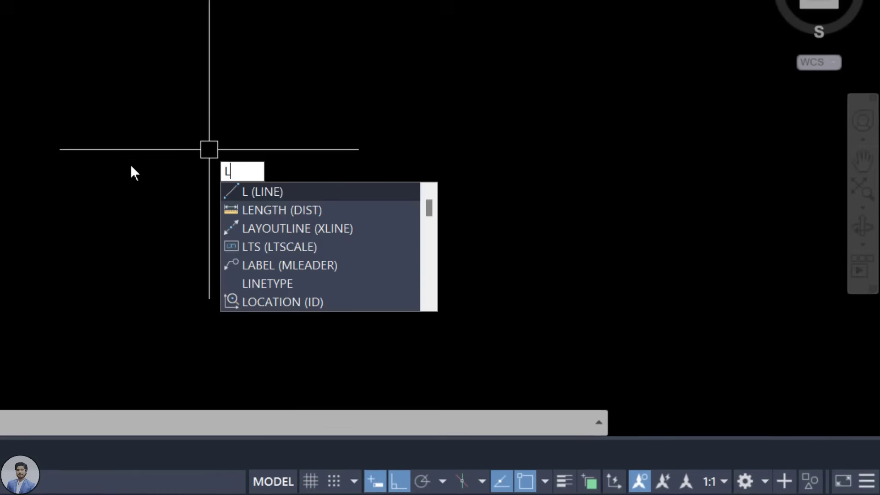
{"action": "key", "text": "Return"}
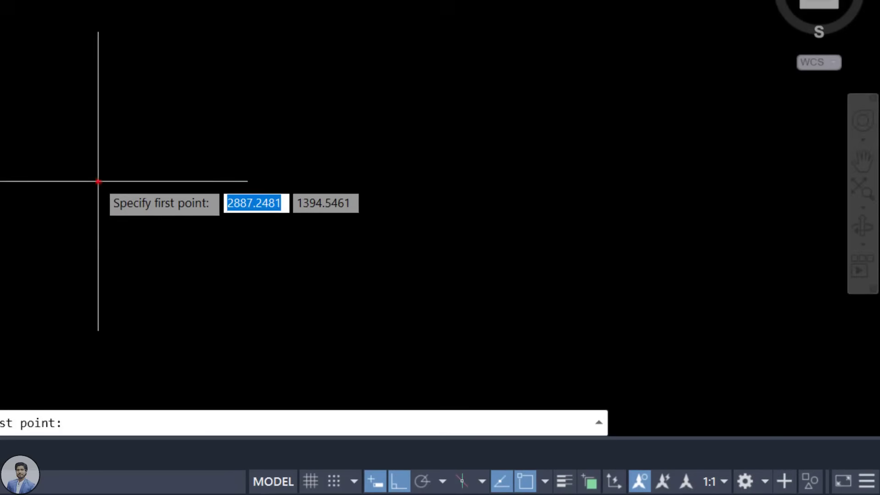
{"action": "left_click", "coordinate": [98, 181]}
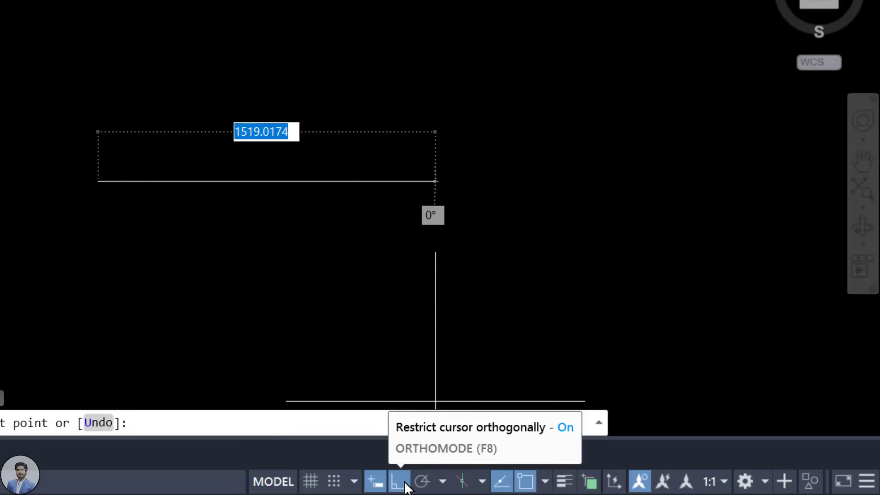
{"action": "left_click", "coordinate": [405, 485]}
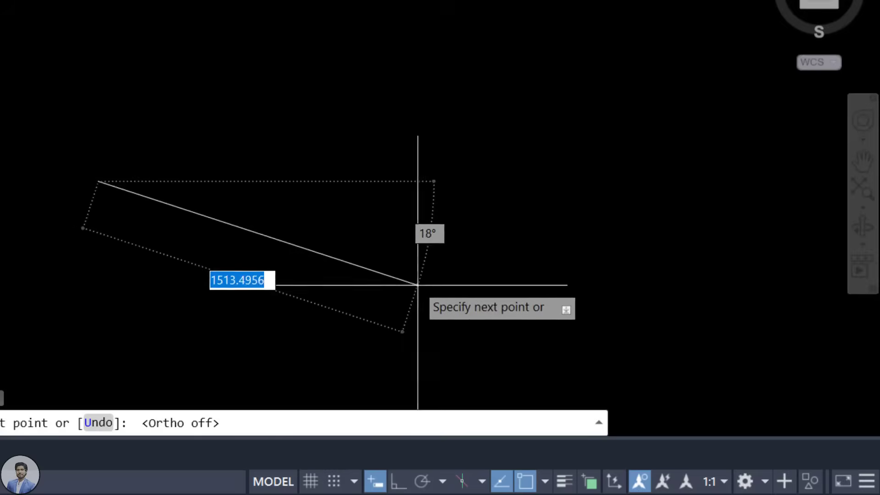
{"action": "left_click", "coordinate": [397, 482]}
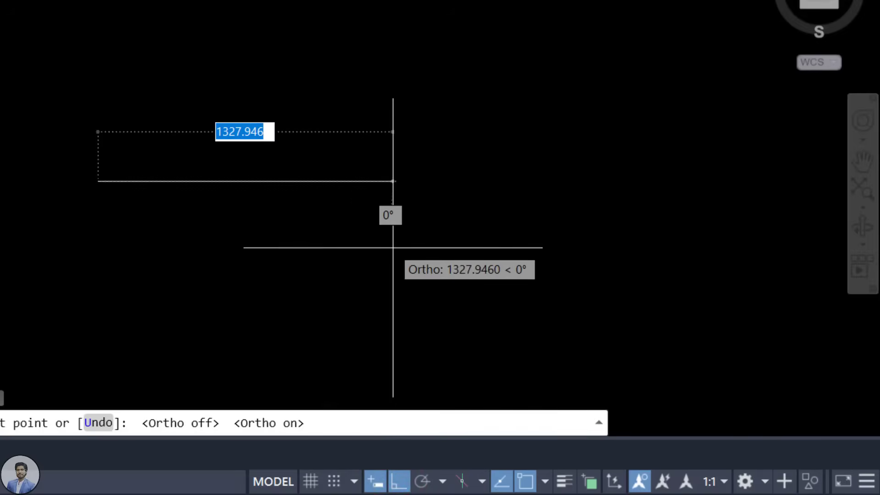
{"action": "key", "text": "Escape"}
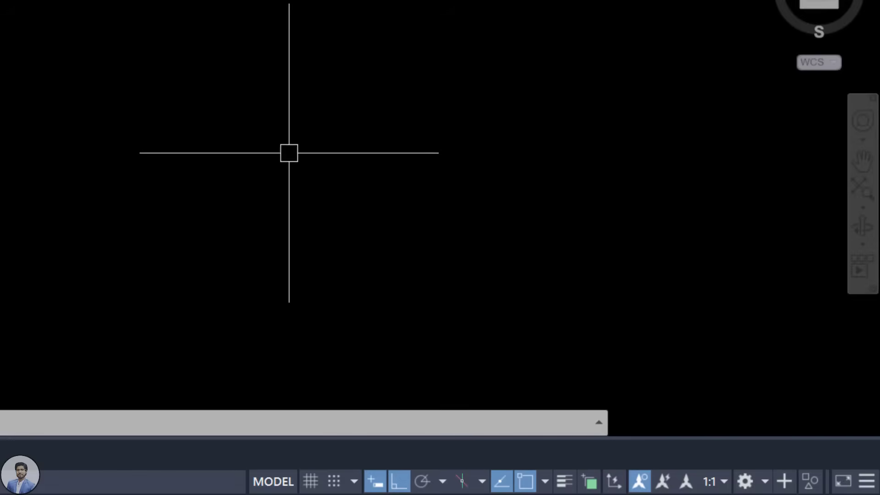
Step: Draw a short horizontal line in the upper left of the drawing area
{"action": "type", "text": "l"}
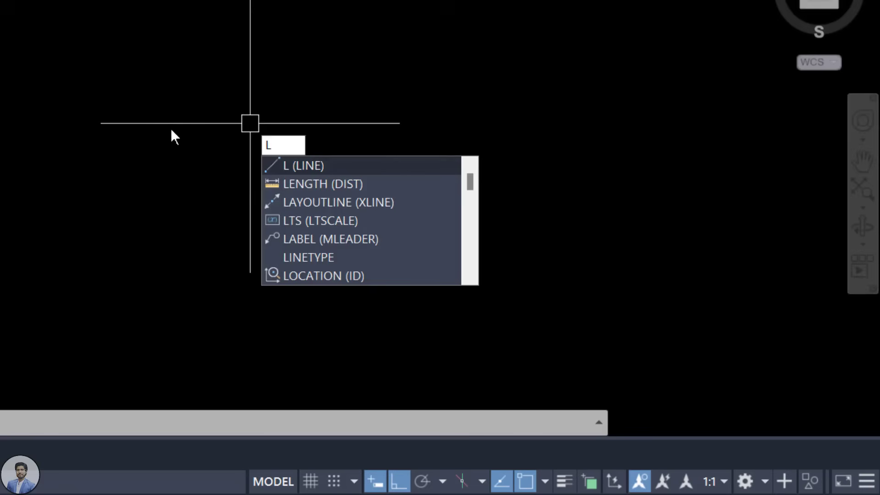
{"action": "key", "text": "Return"}
{"action": "left_click", "coordinate": [161, 126]}
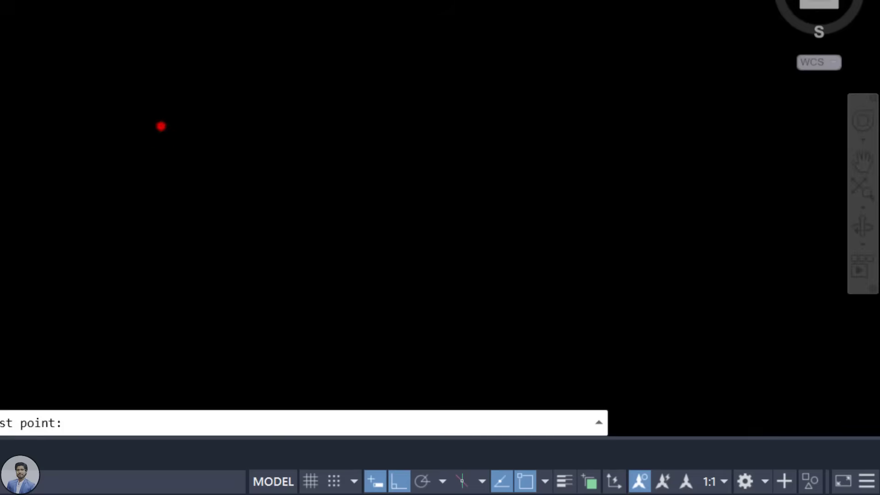
{"action": "left_click", "coordinate": [338, 135]}
{"action": "key", "text": "Escape"}
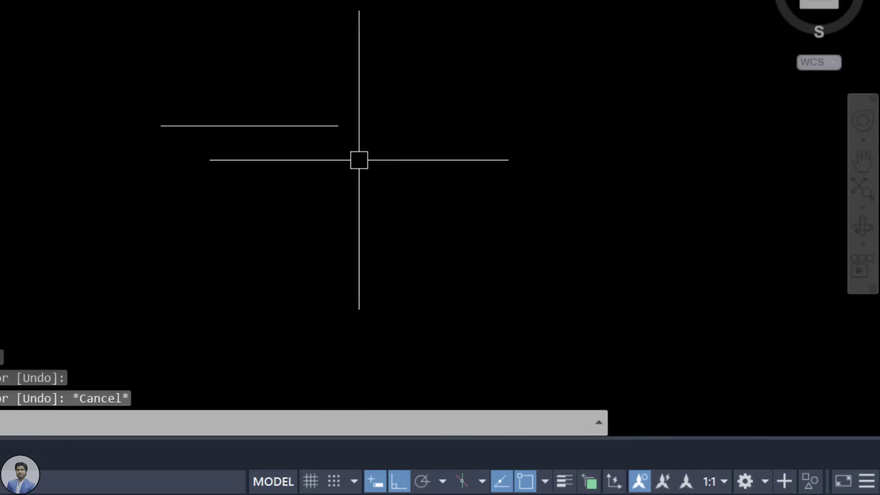
Step: Start another LINE and cancel it before placing any points
{"action": "type", "text": "l"}
{"action": "key", "text": "Return"}
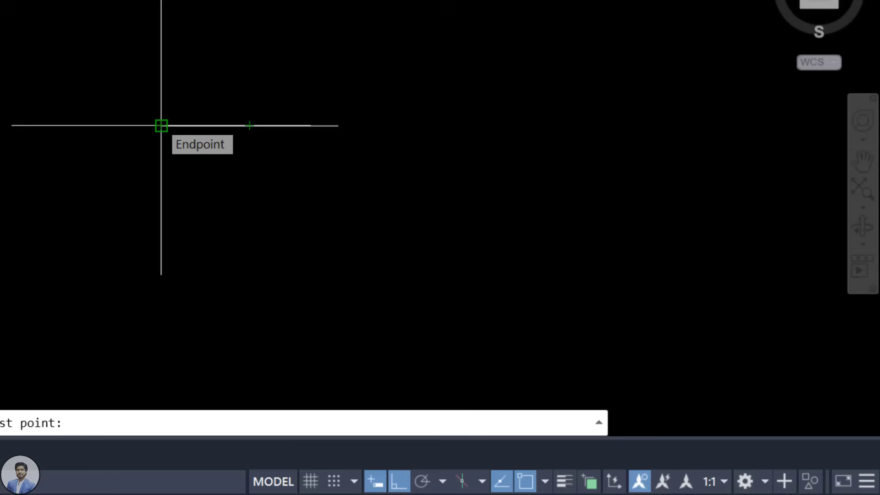
{"action": "key", "text": "Escape"}
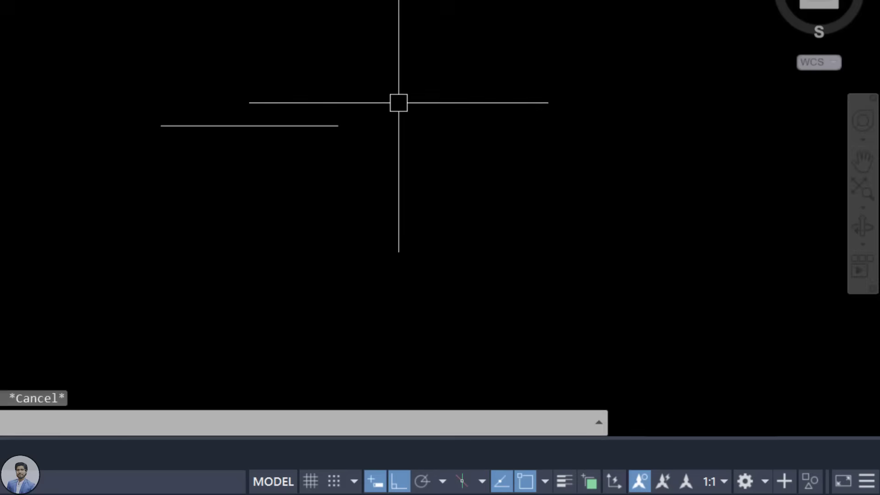
Step: Draw a circle to the right of the short horizontal line
{"action": "type", "text": "c"}
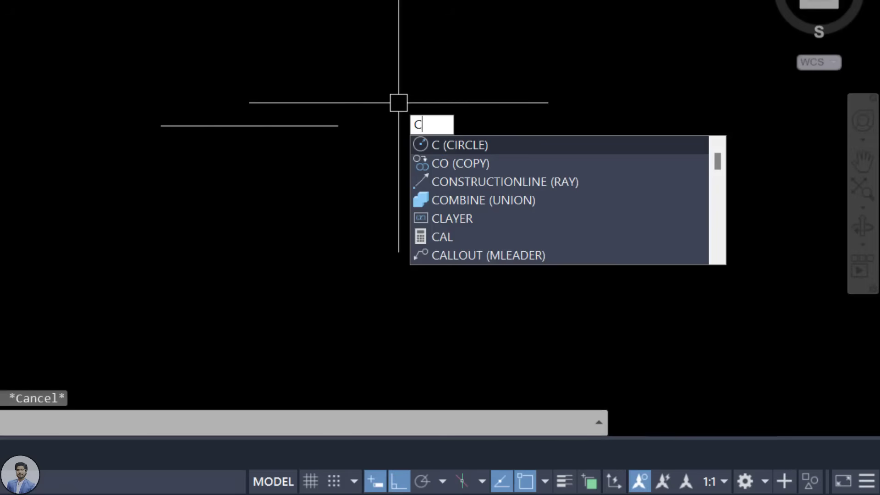
{"action": "key", "text": "Return"}
{"action": "left_click", "coordinate": [446, 100]}
{"action": "left_click", "coordinate": [517, 138]}
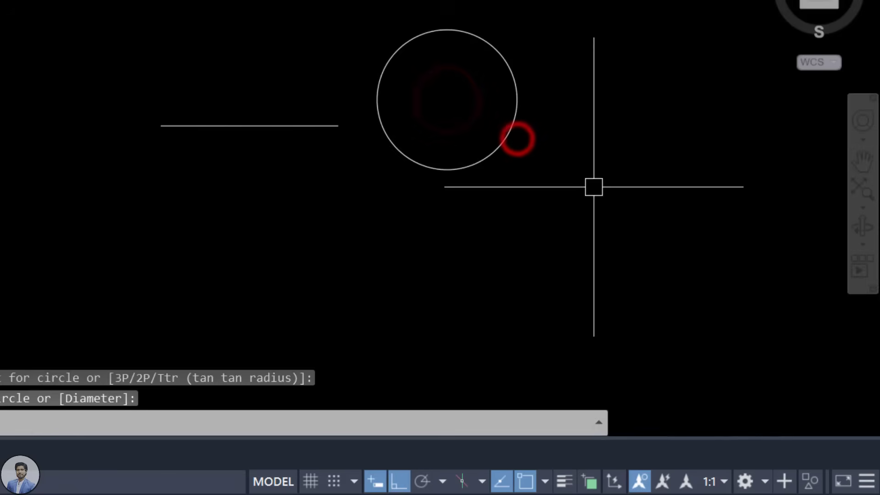
Step: Start a new LINE and switch object snapping off
{"action": "type", "text": "l"}
{"action": "key", "text": "Return"}
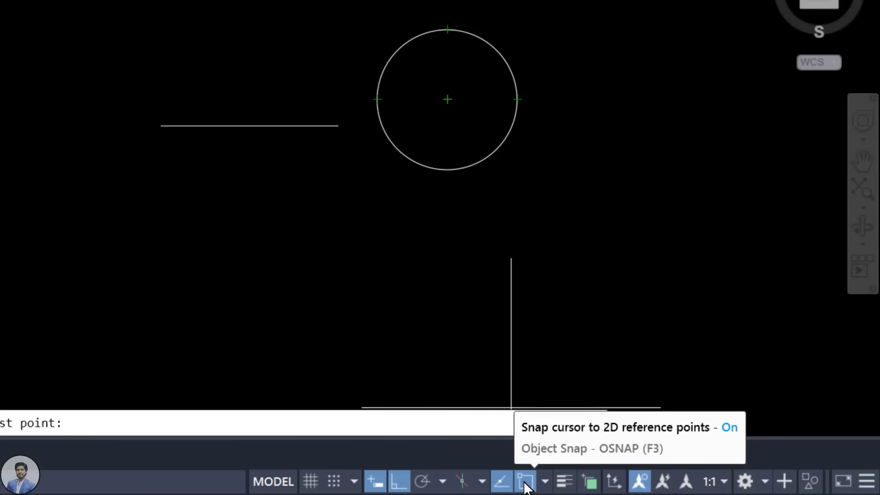
{"action": "left_click", "coordinate": [525, 481]}
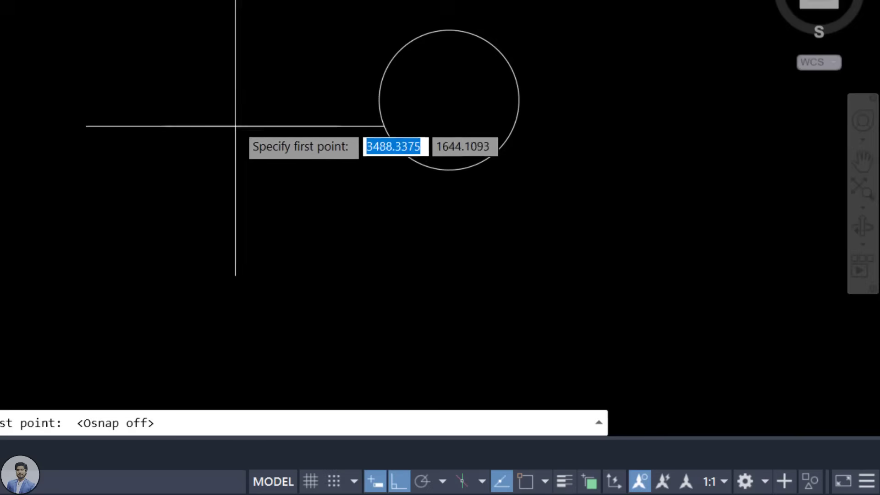
Step: Turn object snapping back on and display the list of object snap modes
{"action": "left_click", "coordinate": [526, 481]}
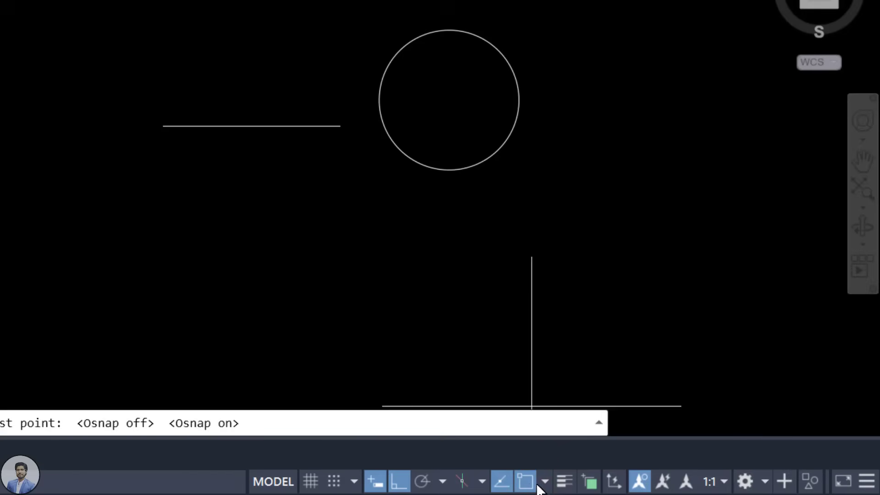
{"action": "left_click", "coordinate": [544, 482]}
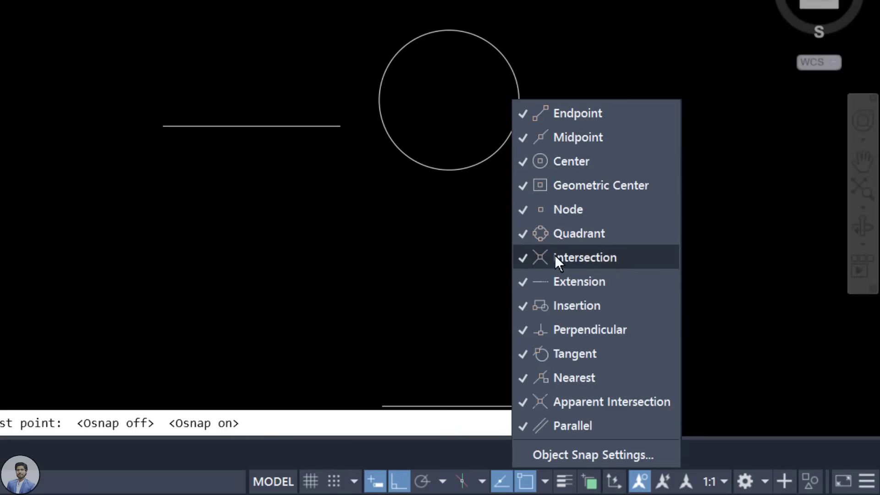
Step: Uncheck then recheck Intersection, Extension, Insertion and Perpendicular snaps, then close the list
{"action": "left_click", "coordinate": [519, 255]}
{"action": "left_click", "coordinate": [523, 286]}
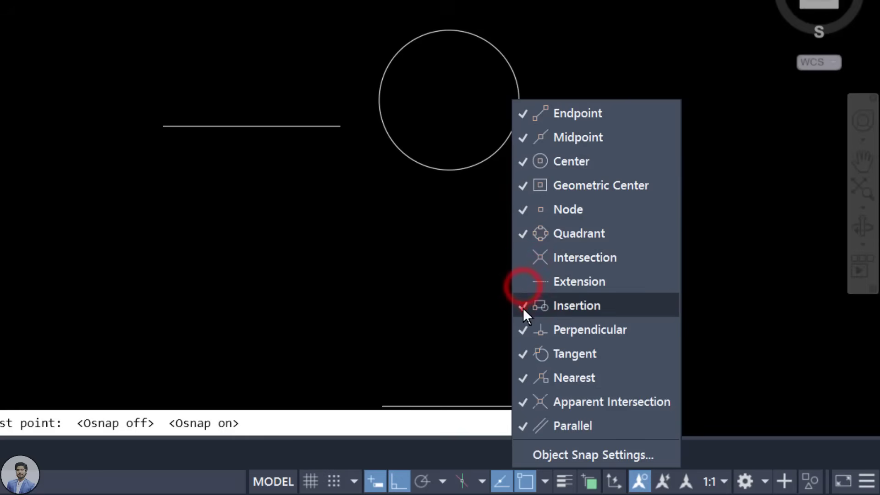
{"action": "left_click", "coordinate": [524, 307]}
{"action": "left_click", "coordinate": [521, 330]}
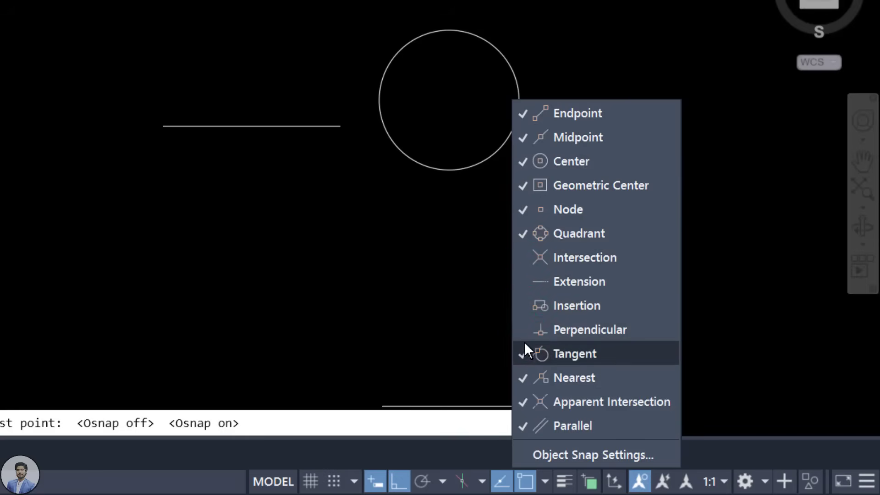
{"action": "left_click", "coordinate": [523, 329]}
{"action": "left_click", "coordinate": [527, 306]}
{"action": "left_click", "coordinate": [529, 280]}
{"action": "left_click", "coordinate": [534, 255]}
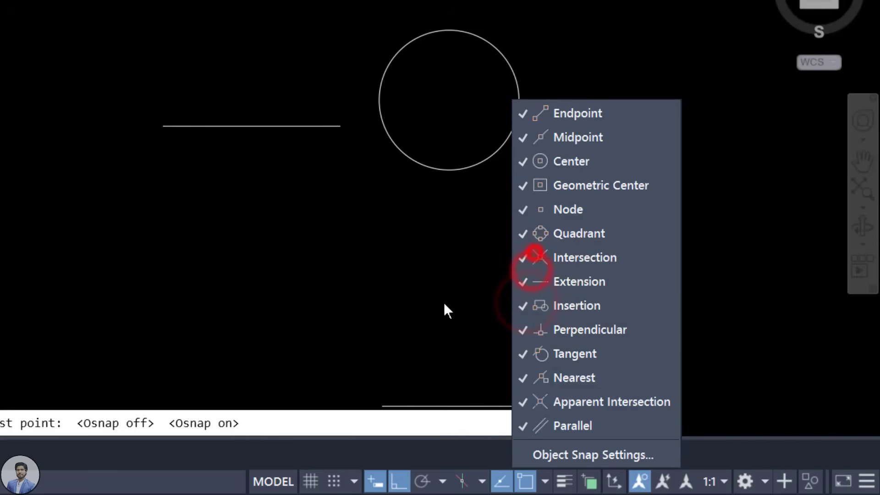
{"action": "left_click", "coordinate": [471, 266]}
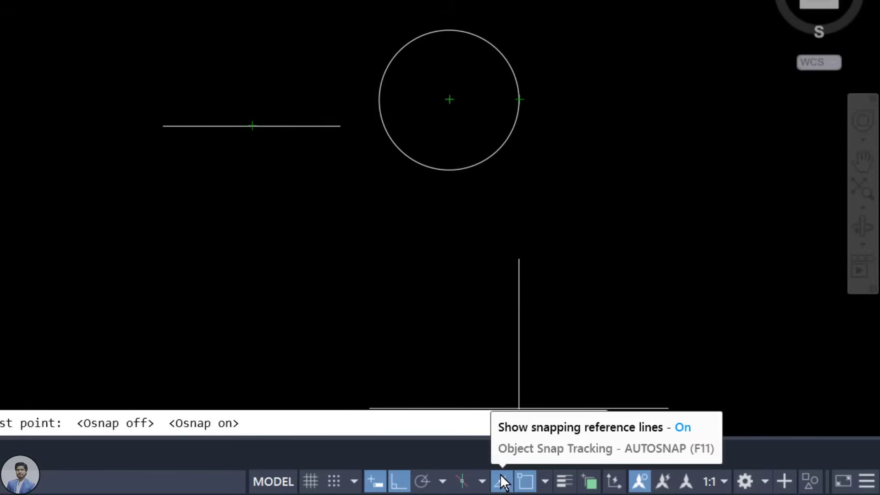
Step: Draw a horizontal line to the right of the circle, level with its right quadrant point
{"action": "scroll", "coordinate": [526, 128], "scroll_direction": "up", "scroll_amount": 2}
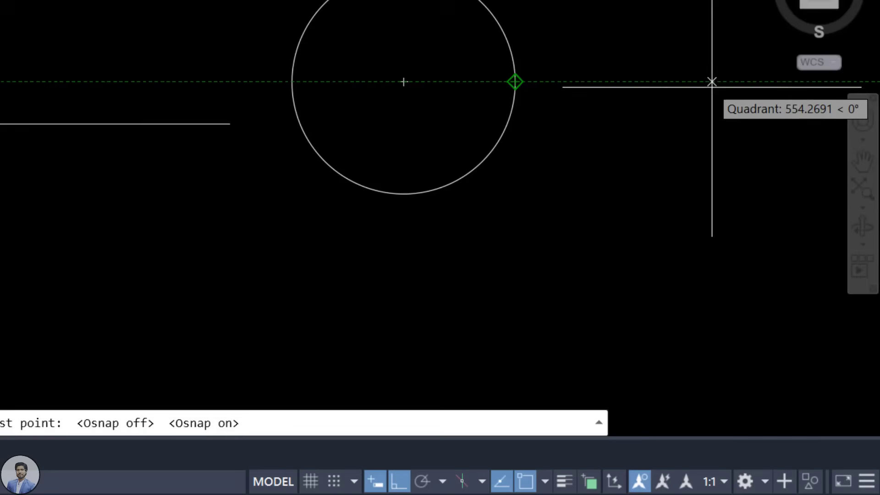
{"action": "left_click", "coordinate": [553, 82]}
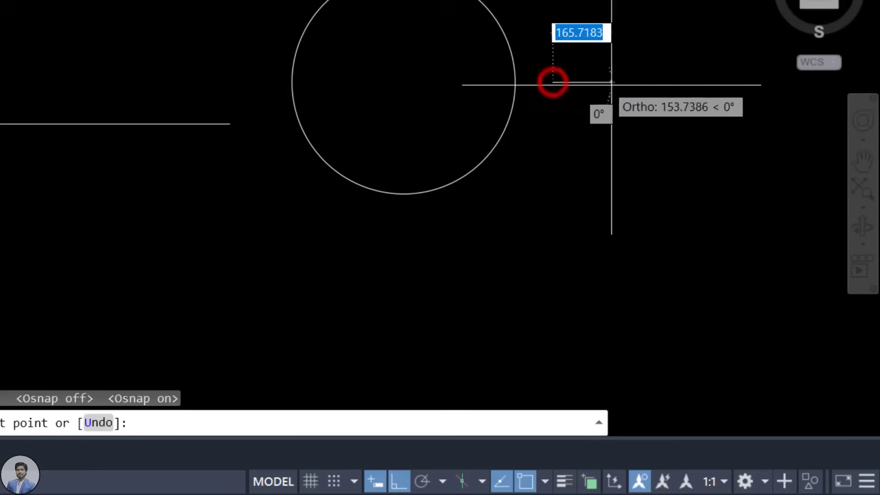
{"action": "left_click", "coordinate": [740, 82]}
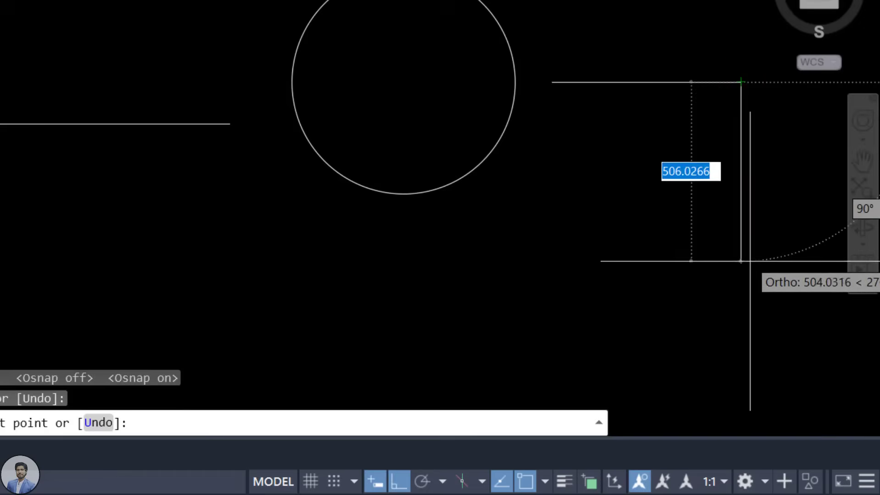
{"action": "key", "text": "Escape"}
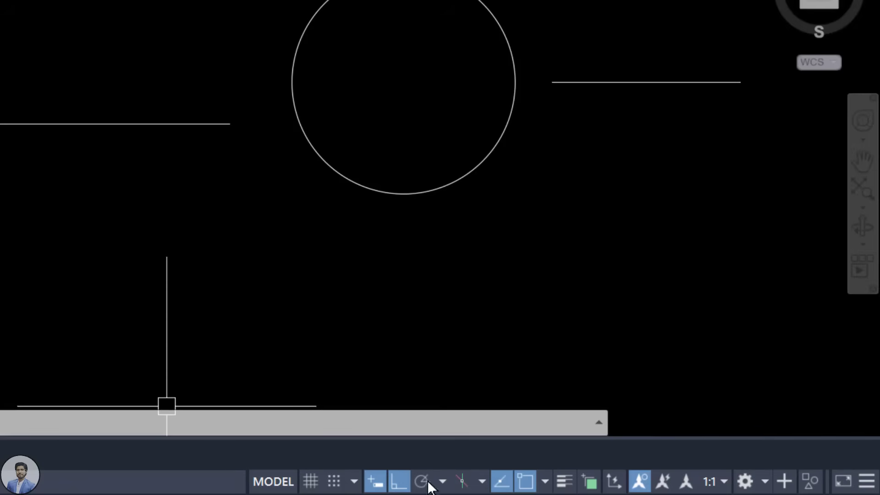
{"action": "left_click", "coordinate": [668, 2]}
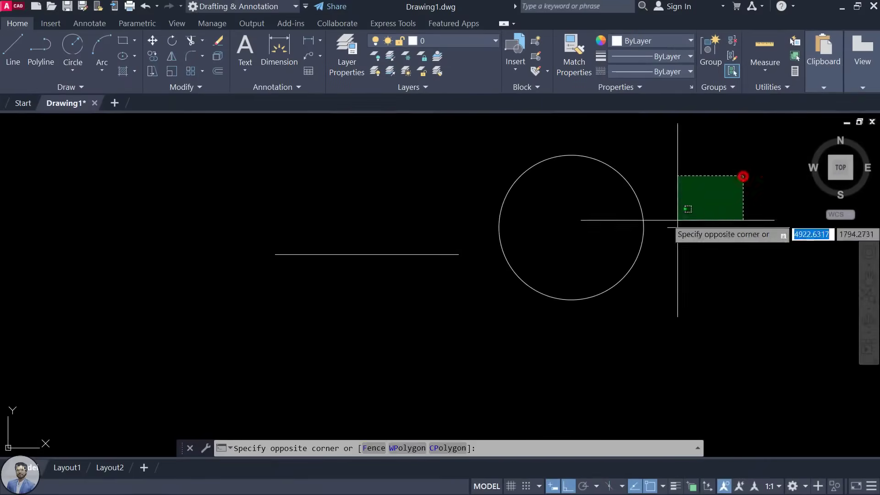
Step: Select all the practice lines and the circle with a crossing window and delete them
{"action": "left_click", "coordinate": [340, 340]}
{"action": "key", "text": "Delete"}
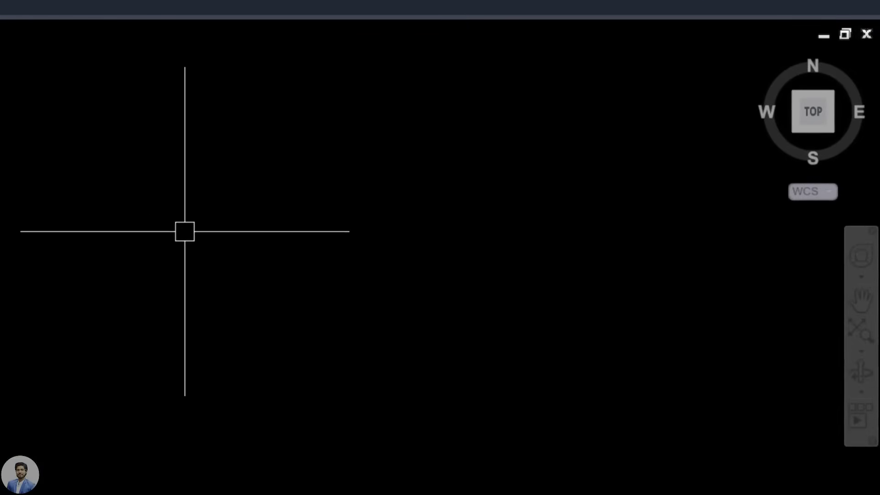
Step: Run the UNITS command using the UN alias
{"action": "type", "text": "un"}
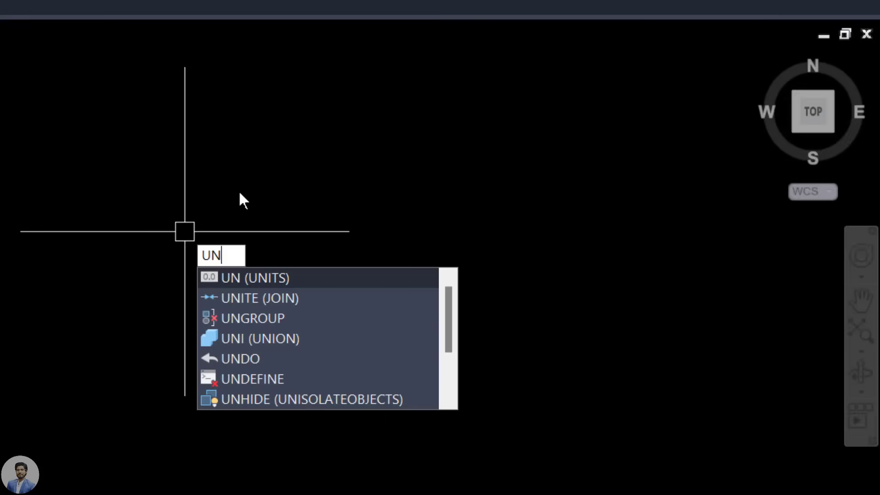
{"action": "key", "text": "Return"}
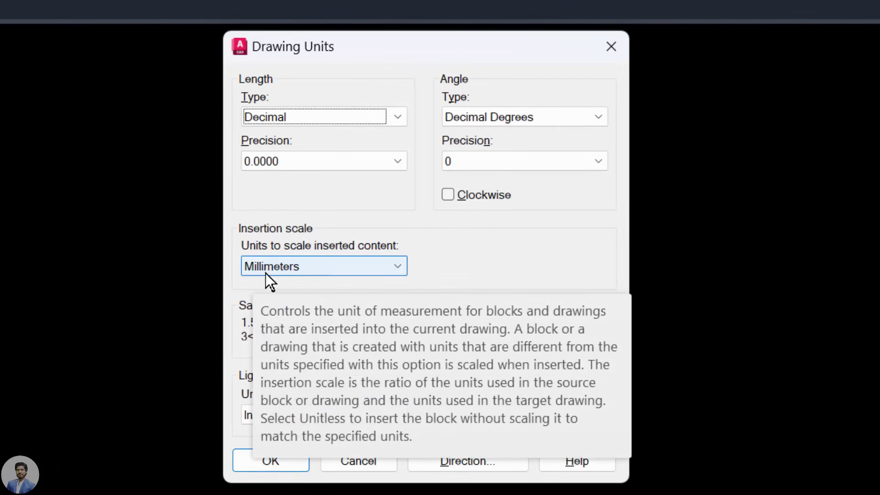
Step: Change the Drawing Units insertion scale to Centimeters
{"action": "left_click", "coordinate": [311, 268]}
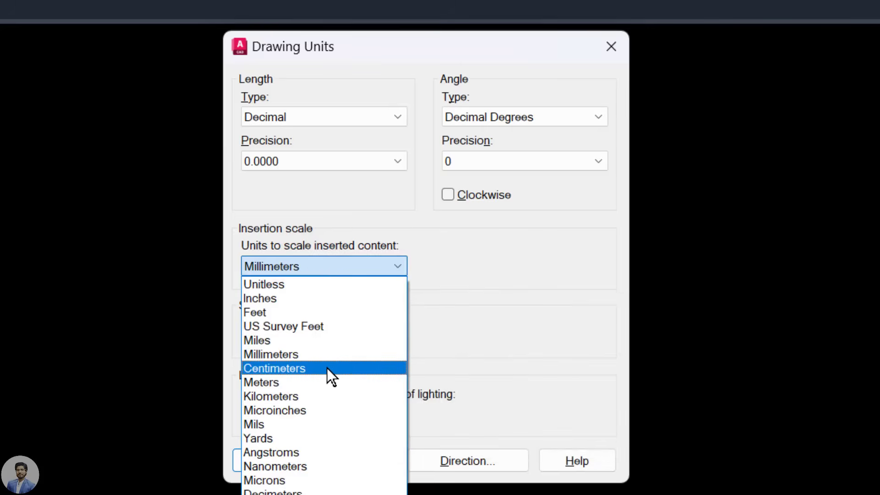
{"action": "left_click", "coordinate": [326, 368]}
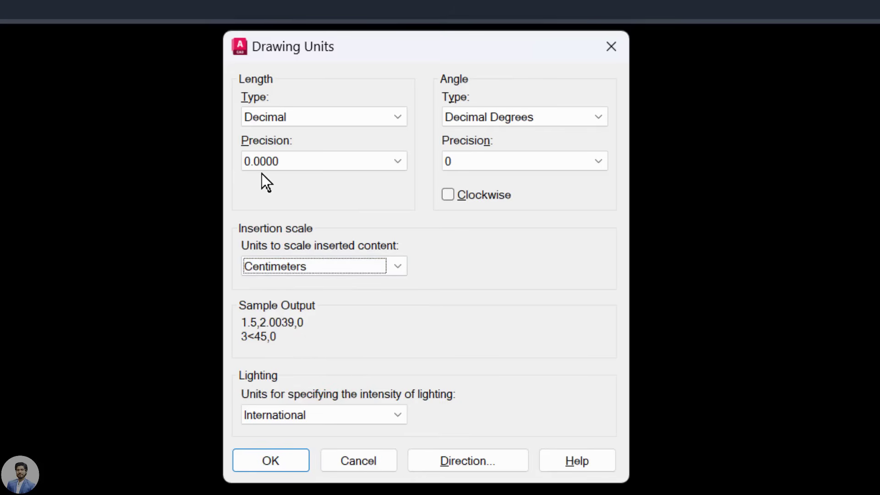
{"action": "left_click", "coordinate": [295, 162]}
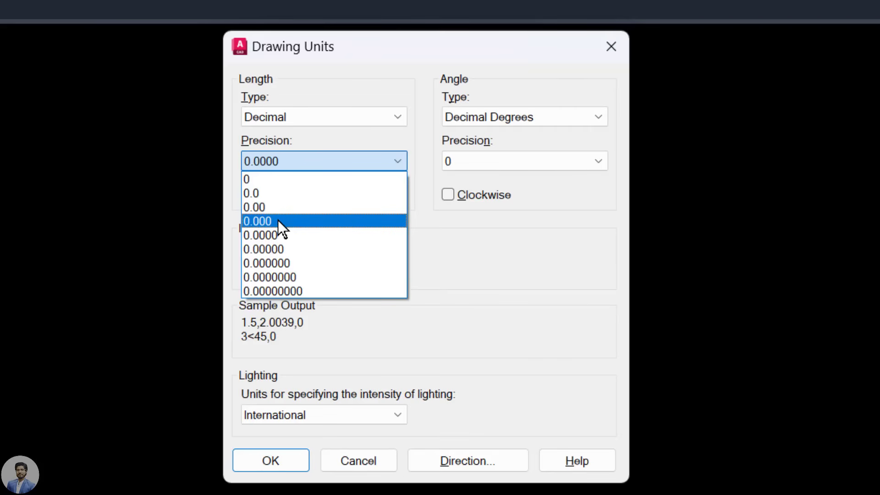
Step: Keep length precision at 0.0000 and apply the Drawing Units settings
{"action": "left_click", "coordinate": [290, 234]}
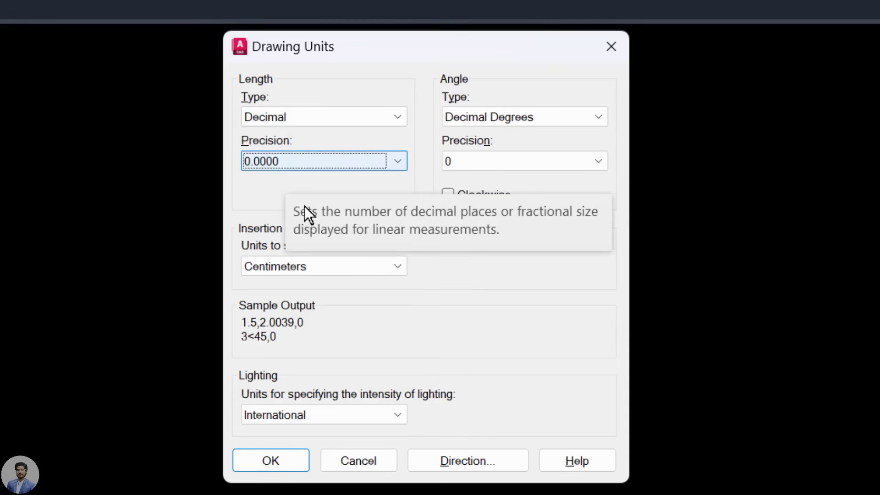
{"action": "left_click", "coordinate": [274, 467]}
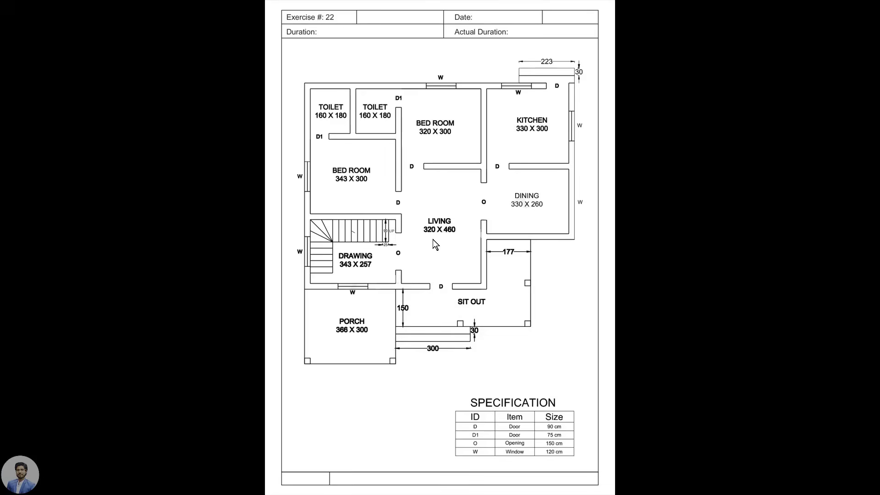
{"action": "scroll", "coordinate": [433, 239], "scroll_direction": "up", "scroll_amount": 1}
{"action": "scroll", "coordinate": [434, 242], "scroll_direction": "up", "scroll_amount": 1}
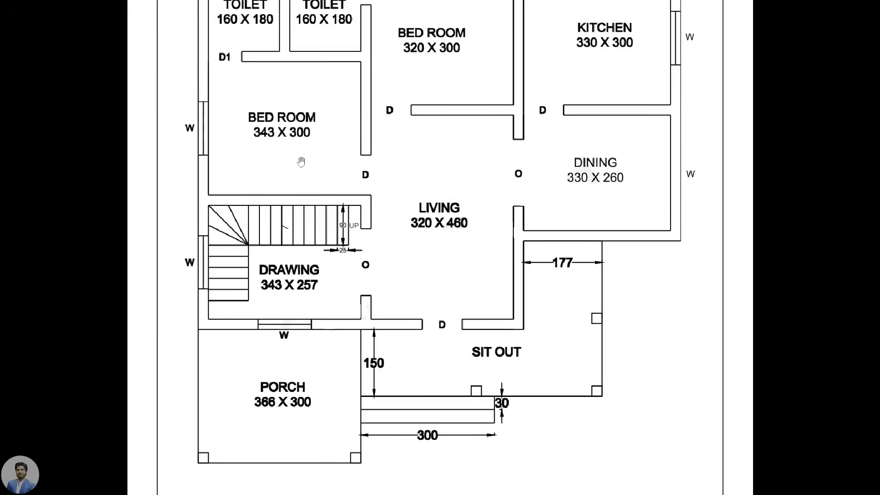
{"action": "left_click_drag", "start_coordinate": [287, 146], "coordinate": [277, 212]}
{"action": "scroll", "coordinate": [473, 170], "scroll_direction": "down", "scroll_amount": 1}
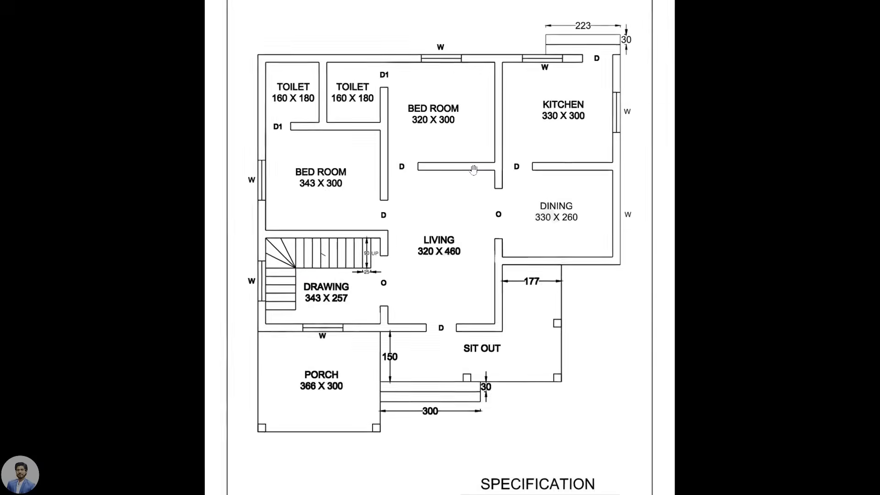
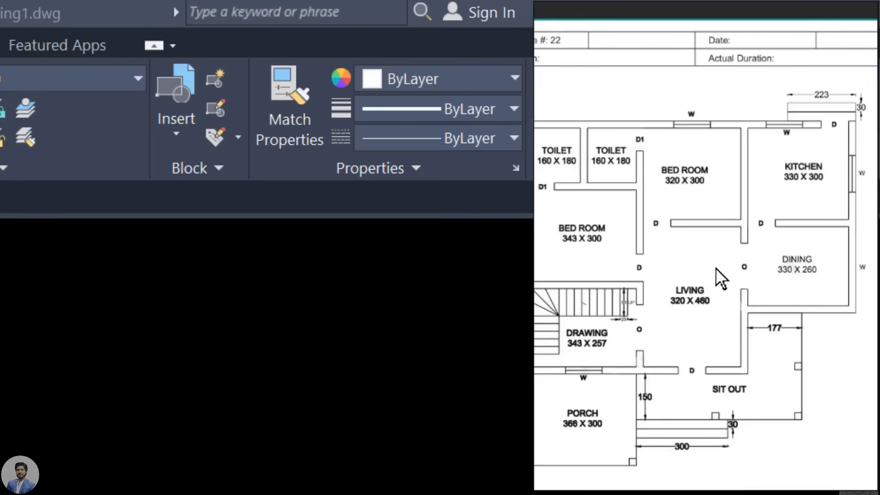
Step: Study the reference floor plan: Living and Dining rooms and the door/window table
{"action": "scroll", "coordinate": [701, 267], "scroll_direction": "up", "scroll_amount": 4}
{"action": "left_click_drag", "start_coordinate": [649, 295], "coordinate": [639, 307]}
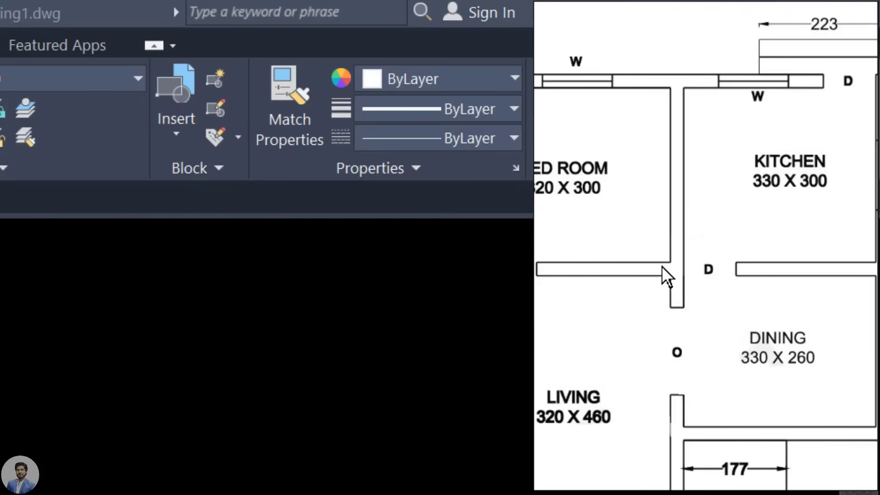
{"action": "scroll", "coordinate": [662, 266], "scroll_direction": "down", "scroll_amount": 3}
{"action": "left_click_drag", "start_coordinate": [668, 274], "coordinate": [778, 267]}
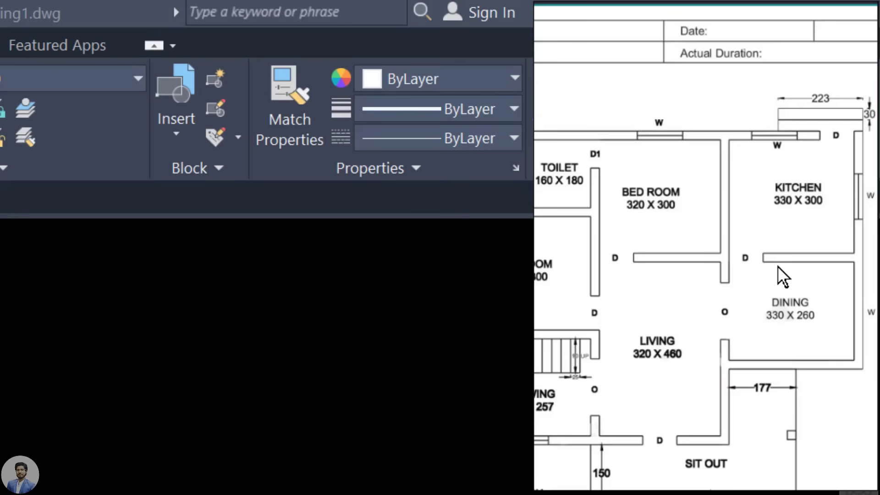
{"action": "scroll", "coordinate": [777, 252], "scroll_direction": "down", "scroll_amount": 3}
{"action": "left_click", "coordinate": [779, 256]}
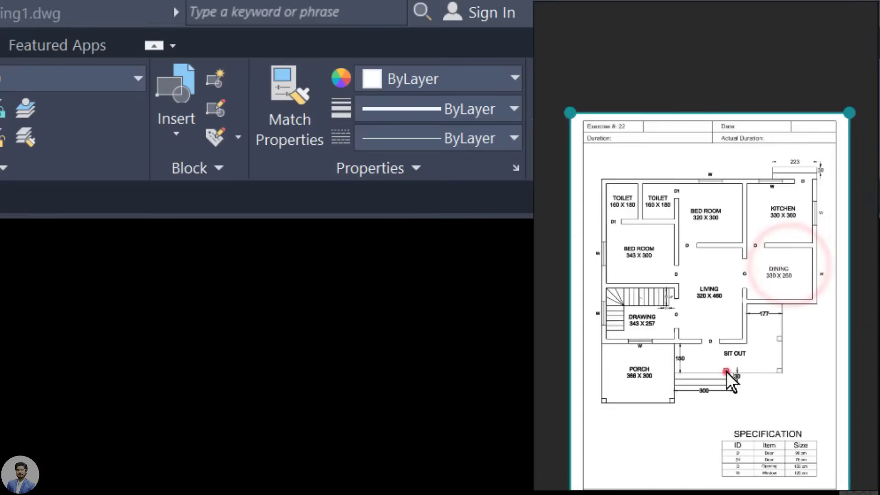
{"action": "left_click", "coordinate": [779, 365]}
{"action": "scroll", "coordinate": [779, 365], "scroll_direction": "up", "scroll_amount": 5}
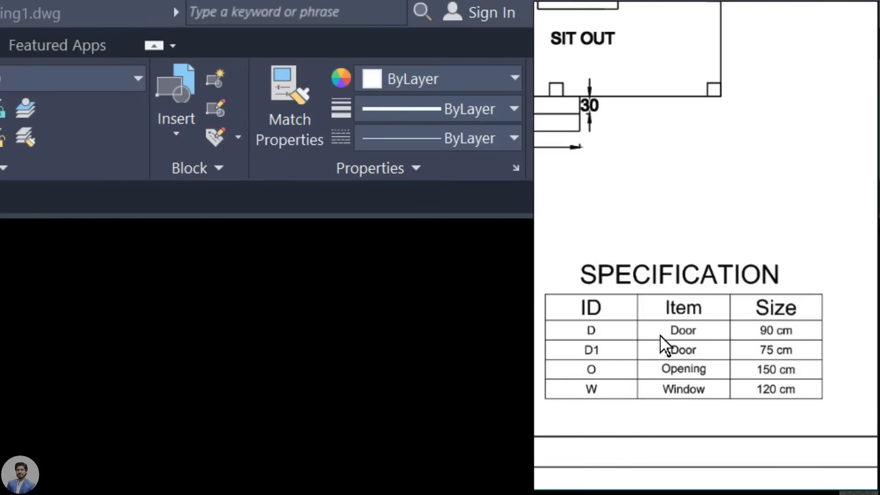
{"action": "scroll", "coordinate": [621, 361], "scroll_direction": "down", "scroll_amount": 4}
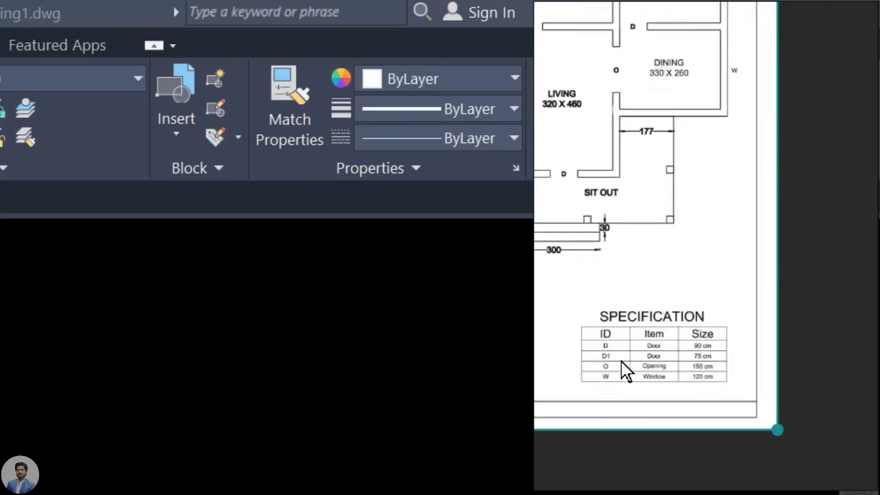
{"action": "scroll", "coordinate": [743, 375], "scroll_direction": "up", "scroll_amount": 3}
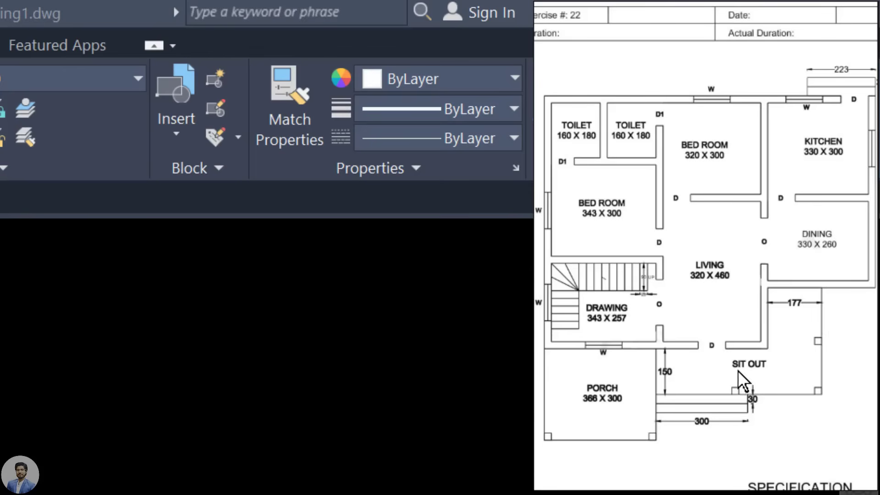
{"action": "scroll", "coordinate": [756, 316], "scroll_direction": "up", "scroll_amount": 3}
{"action": "left_click_drag", "start_coordinate": [763, 316], "coordinate": [736, 337]}
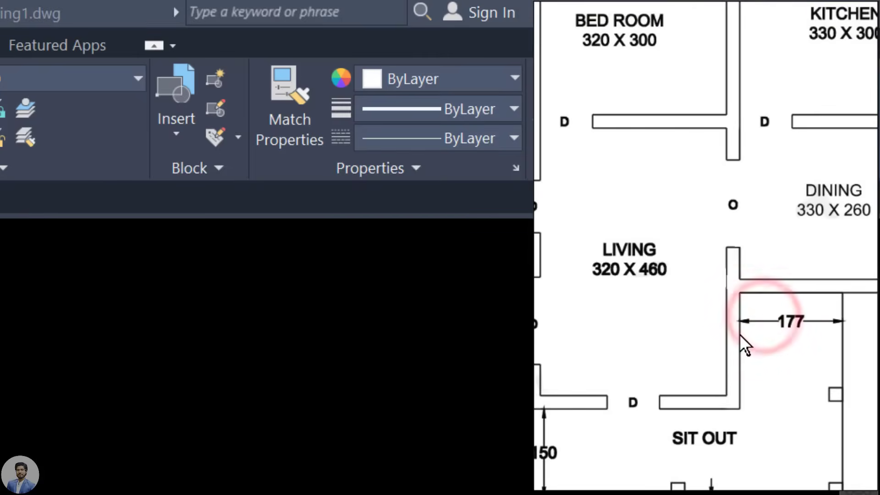
{"action": "scroll", "coordinate": [740, 336], "scroll_direction": "down", "scroll_amount": 3}
{"action": "left_click_drag", "start_coordinate": [674, 301], "coordinate": [701, 314]}
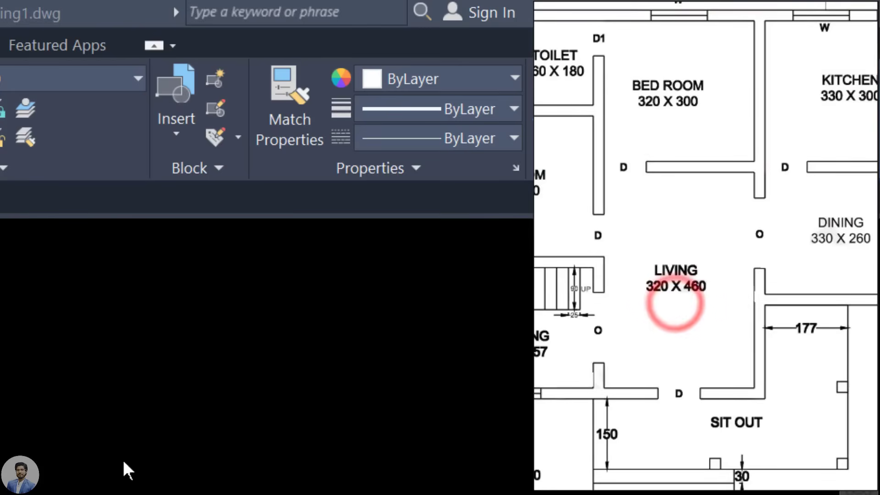
{"action": "left_click", "coordinate": [189, 472]}
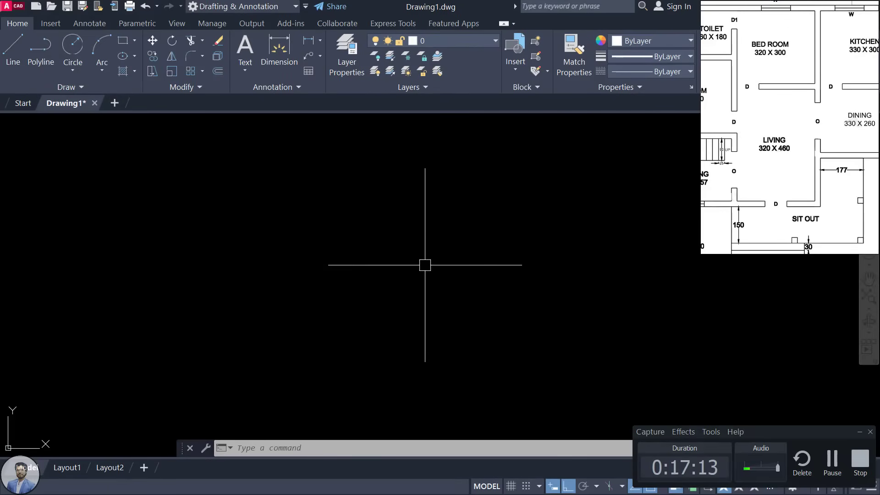
Step: Start a LINE at the living room corner and draw it 320 units horizontally
{"action": "type", "text": "L"}
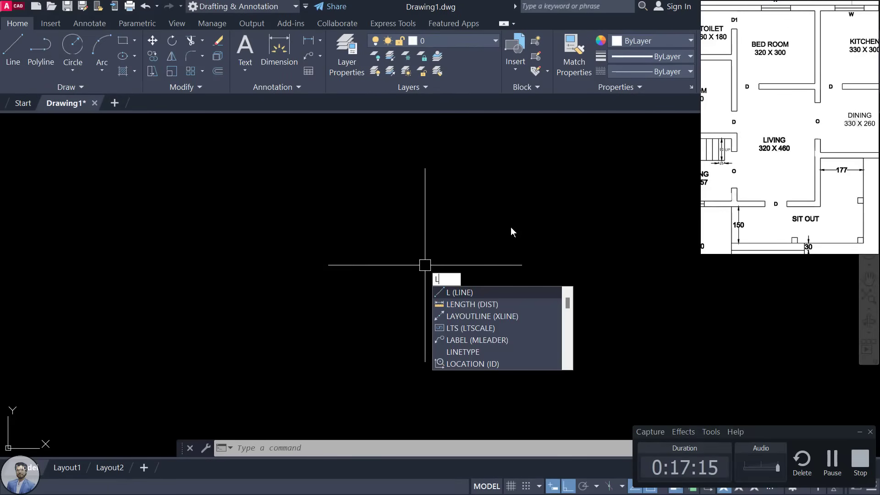
{"action": "key", "text": "Return"}
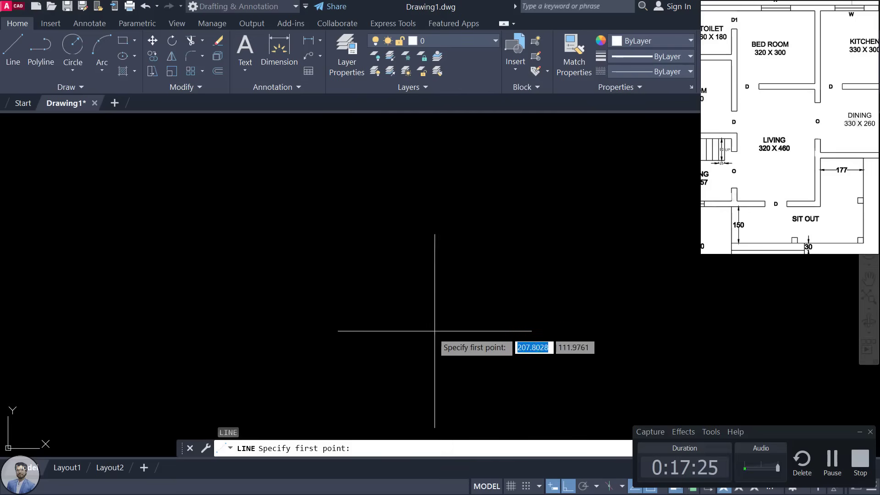
{"action": "left_click", "coordinate": [323, 329]}
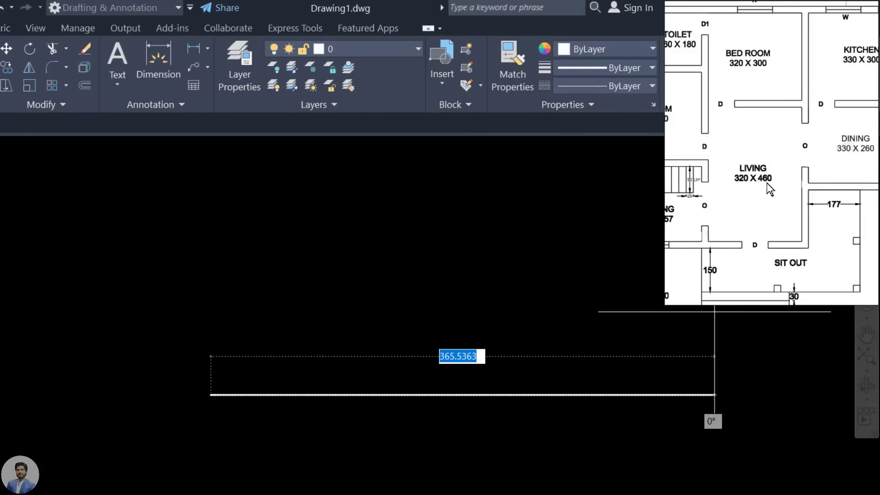
{"action": "scroll", "coordinate": [762, 187], "scroll_direction": "up", "scroll_amount": 3}
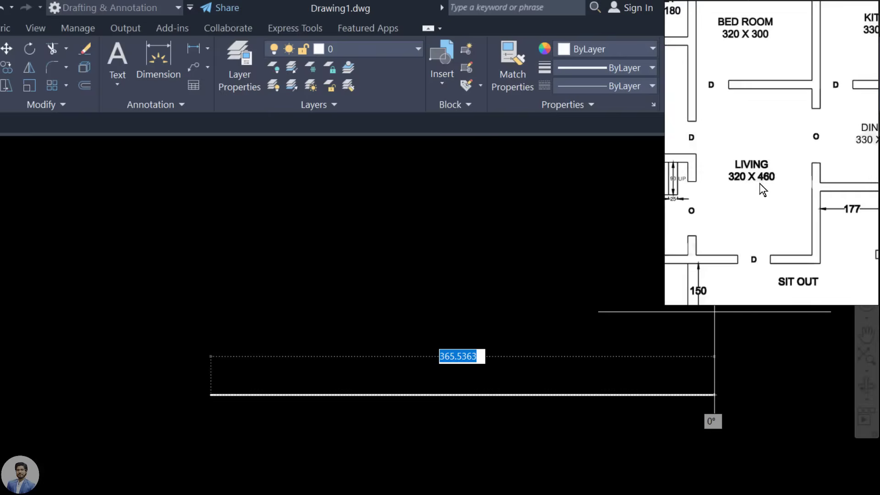
{"action": "left_click", "coordinate": [760, 187]}
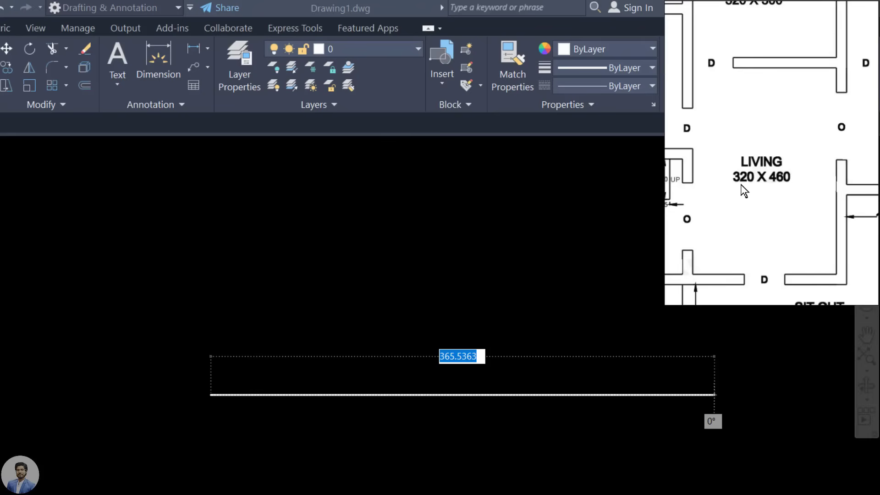
{"action": "left_click", "coordinate": [467, 355]}
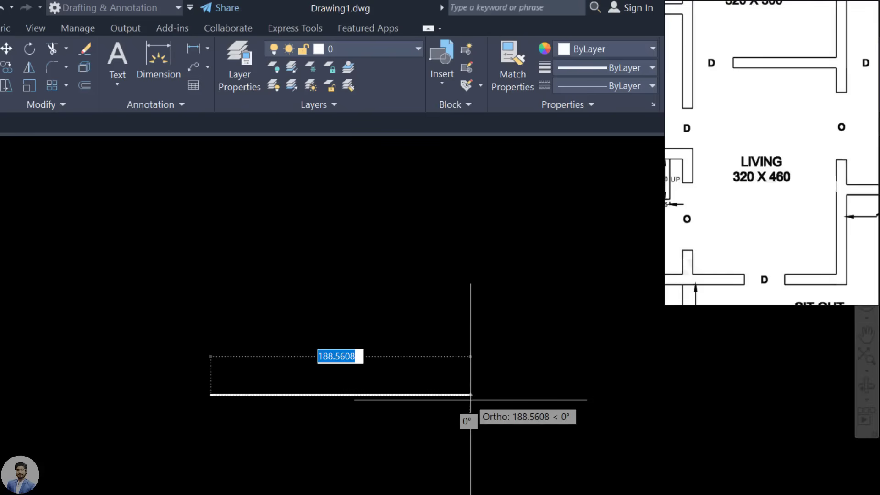
{"action": "type", "text": "320"}
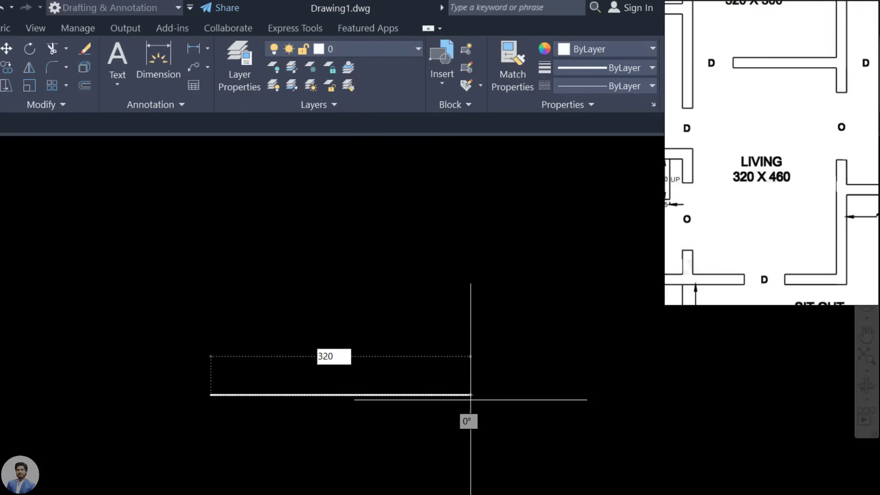
{"action": "key", "text": "Return"}
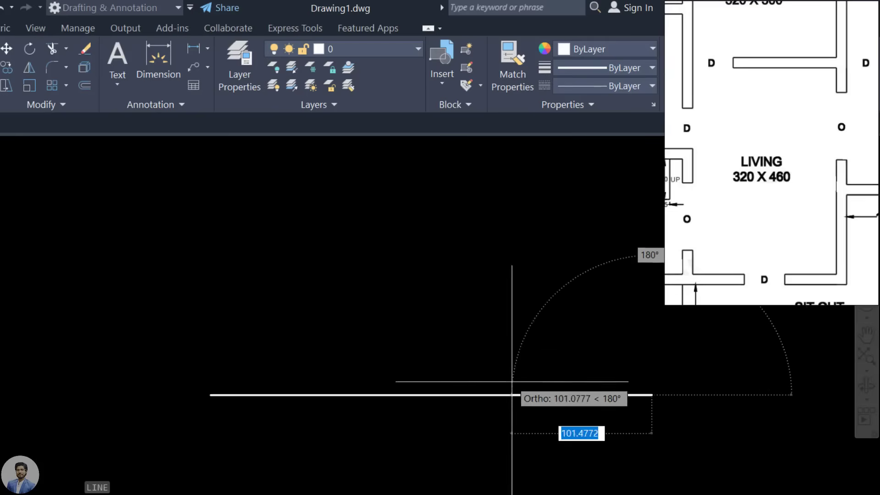
Step: Mark the corner where the outline turns upward after the 320 line
{"action": "scroll", "coordinate": [516, 381], "scroll_direction": "down", "scroll_amount": 8}
{"action": "scroll", "coordinate": [512, 382], "scroll_direction": "up", "scroll_amount": 7}
{"action": "scroll", "coordinate": [512, 381], "scroll_direction": "down", "scroll_amount": 7}
{"action": "scroll", "coordinate": [512, 381], "scroll_direction": "up", "scroll_amount": 7}
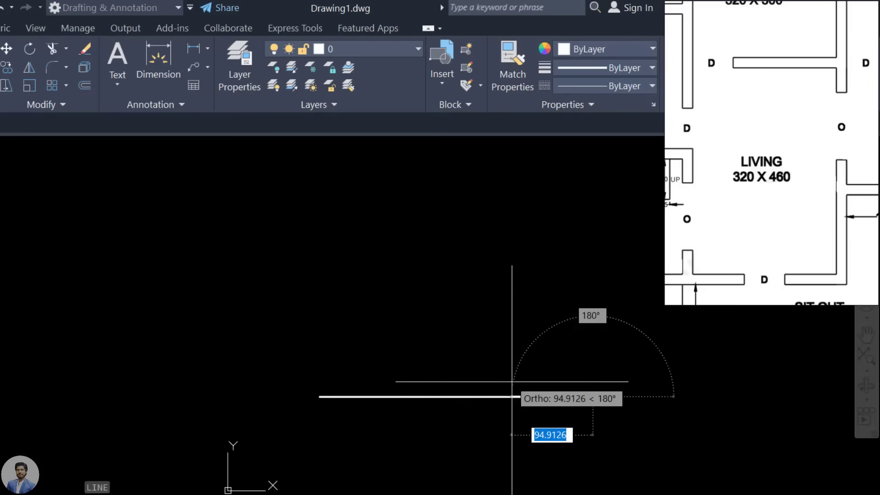
{"action": "scroll", "coordinate": [512, 381], "scroll_direction": "down", "scroll_amount": 3}
{"action": "scroll", "coordinate": [511, 387], "scroll_direction": "down", "scroll_amount": 3}
{"action": "scroll", "coordinate": [512, 386], "scroll_direction": "up", "scroll_amount": 4}
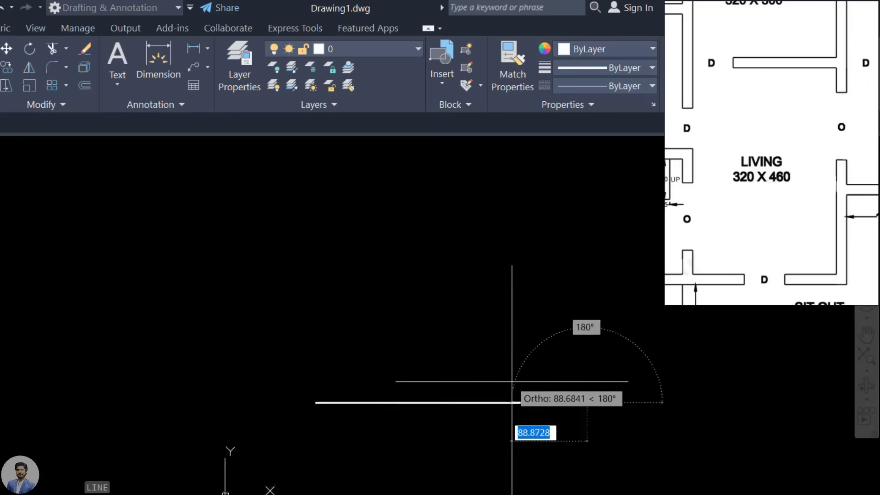
{"action": "scroll", "coordinate": [512, 386], "scroll_direction": "down", "scroll_amount": 3}
{"action": "scroll", "coordinate": [512, 381], "scroll_direction": "up", "scroll_amount": 3}
{"action": "scroll", "coordinate": [491, 402], "scroll_direction": "up", "scroll_amount": 2}
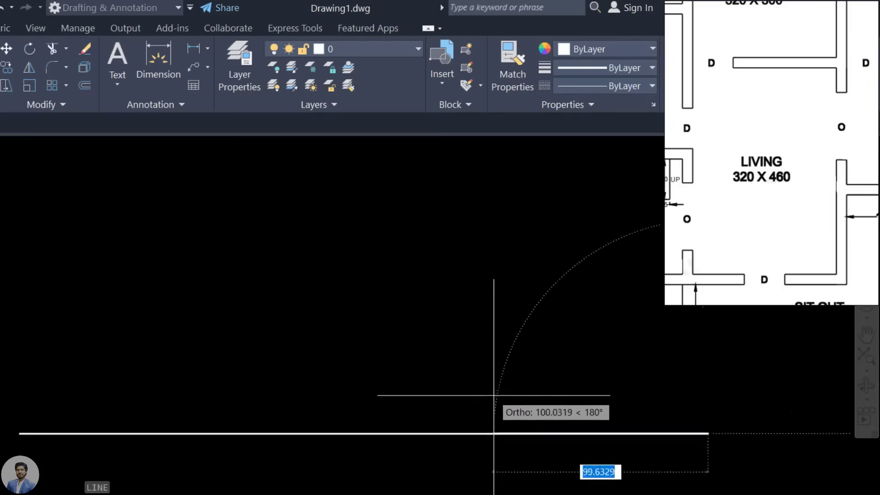
{"action": "scroll", "coordinate": [491, 403], "scroll_direction": "down", "scroll_amount": 5}
{"action": "scroll", "coordinate": [477, 349], "scroll_direction": "down", "scroll_amount": 5}
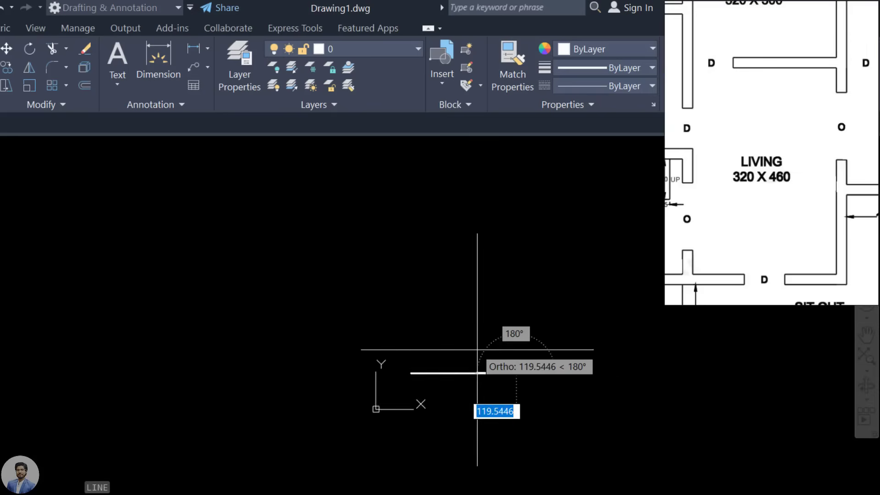
{"action": "left_click", "coordinate": [485, 355]}
Step: Draw the 460 vertical and 320 top walls, closing back at the starting corner
{"action": "scroll", "coordinate": [486, 354], "scroll_direction": "up", "scroll_amount": 4}
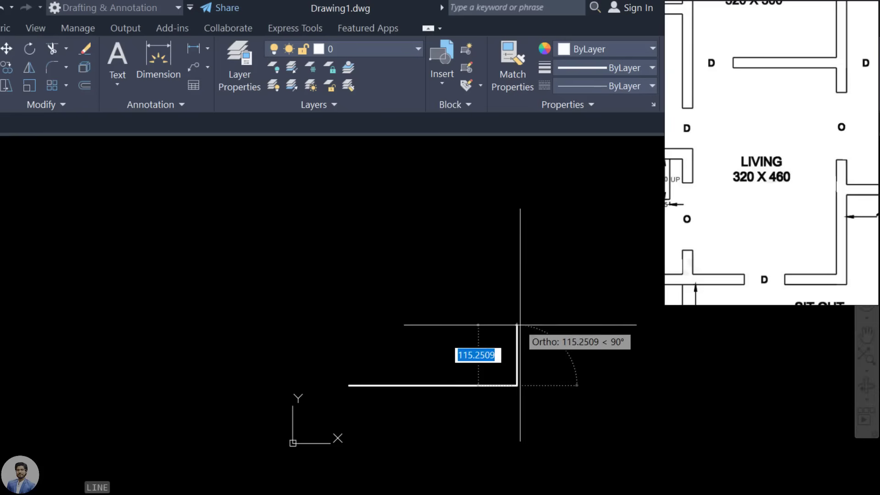
{"action": "scroll", "coordinate": [526, 279], "scroll_direction": "up", "scroll_amount": 2}
{"action": "mouse_move", "coordinate": [523, 283]}
{"action": "middle_mouse_down"}
{"action": "mouse_move", "coordinate": [291, 262]}
{"action": "mouse_move", "coordinate": [330, 122]}
{"action": "mouse_move", "coordinate": [608, 263]}
{"action": "mouse_move", "coordinate": [267, 239]}
{"action": "middle_mouse_up"}
{"action": "scroll", "coordinate": [122, 216], "scroll_direction": "down", "scroll_amount": 1}
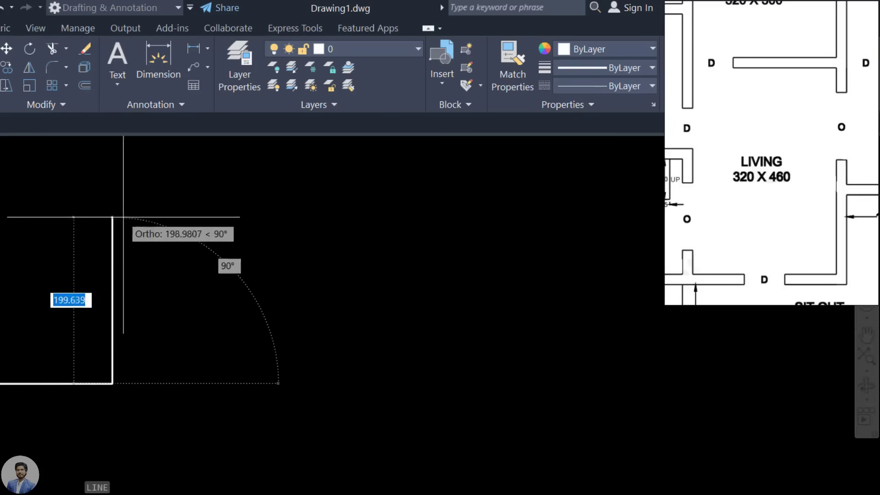
{"action": "mouse_move", "coordinate": [122, 216]}
{"action": "middle_mouse_down"}
{"action": "mouse_move", "coordinate": [219, 258]}
{"action": "mouse_move", "coordinate": [657, 303]}
{"action": "mouse_move", "coordinate": [59, 212]}
{"action": "mouse_move", "coordinate": [0, 247]}
{"action": "mouse_move", "coordinate": [575, 384]}
{"action": "mouse_move", "coordinate": [514, 330]}
{"action": "mouse_move", "coordinate": [46, 251]}
{"action": "mouse_move", "coordinate": [30, 192]}
{"action": "mouse_move", "coordinate": [337, 165]}
{"action": "mouse_move", "coordinate": [167, 388]}
{"action": "mouse_move", "coordinate": [129, 398]}
{"action": "middle_mouse_up"}
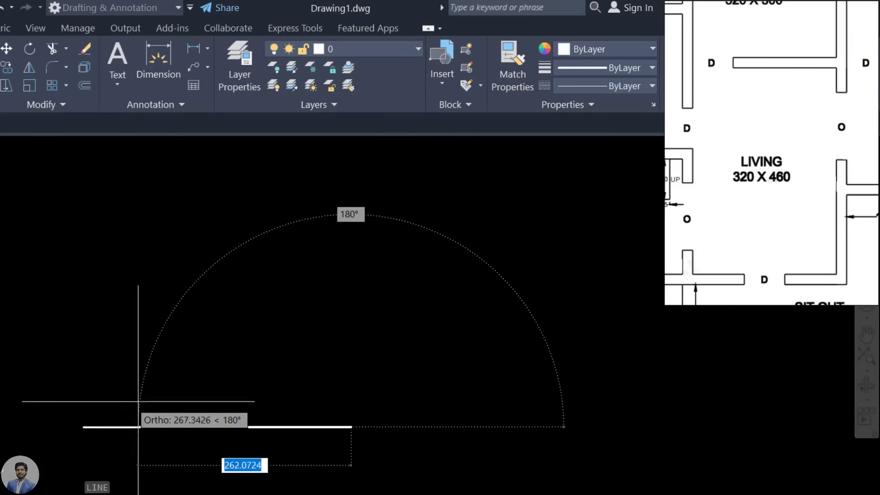
{"action": "mouse_move", "coordinate": [337, 346]}
{"action": "middle_mouse_down"}
{"action": "mouse_move", "coordinate": [393, 202]}
{"action": "mouse_move", "coordinate": [452, 388]}
{"action": "mouse_move", "coordinate": [444, 383]}
{"action": "mouse_move", "coordinate": [482, 389]}
{"action": "middle_mouse_up"}
{"action": "scroll", "coordinate": [414, 312], "scroll_direction": "down", "scroll_amount": 2}
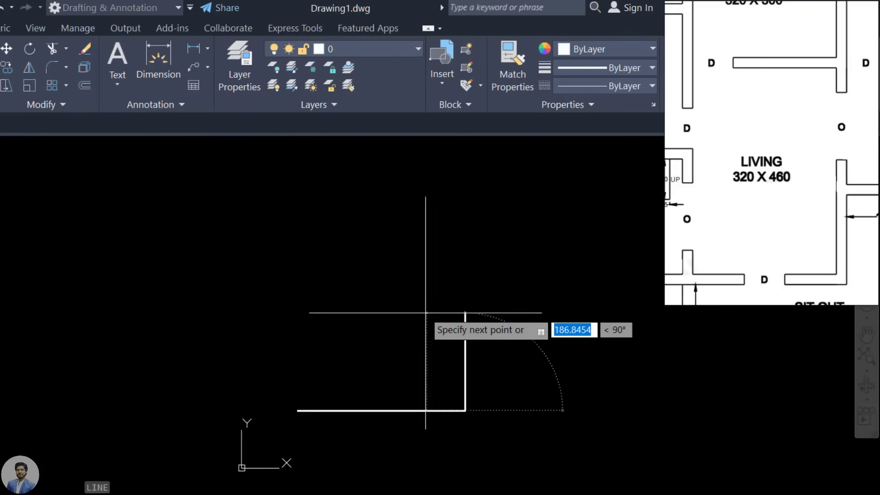
{"action": "middle_click_drag", "start_coordinate": [422, 308], "coordinate": [412, 335]}
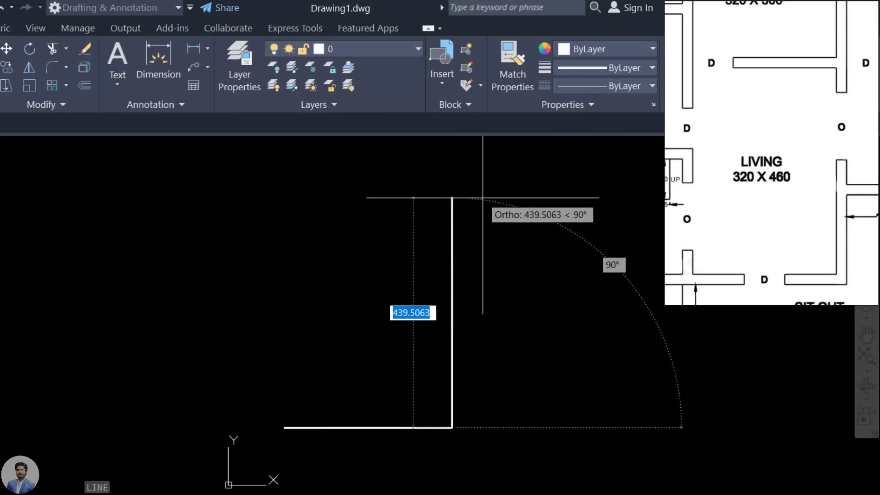
{"action": "type", "text": "460"}
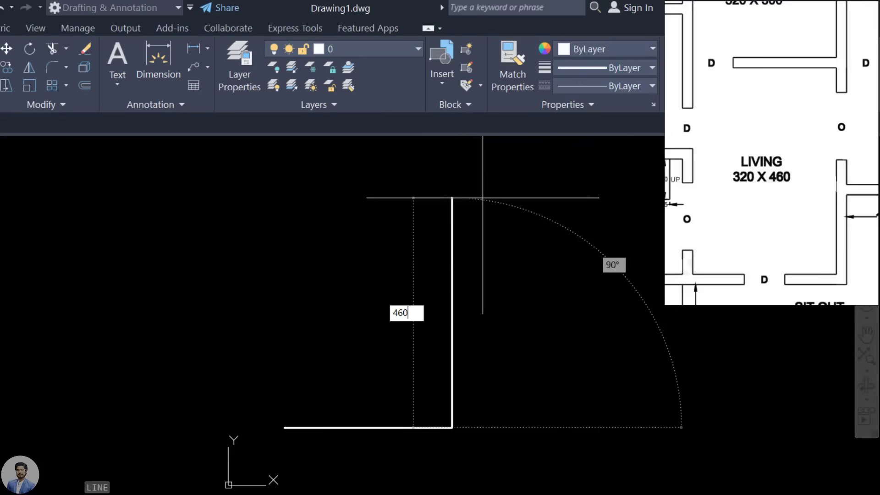
{"action": "key", "text": "Return"}
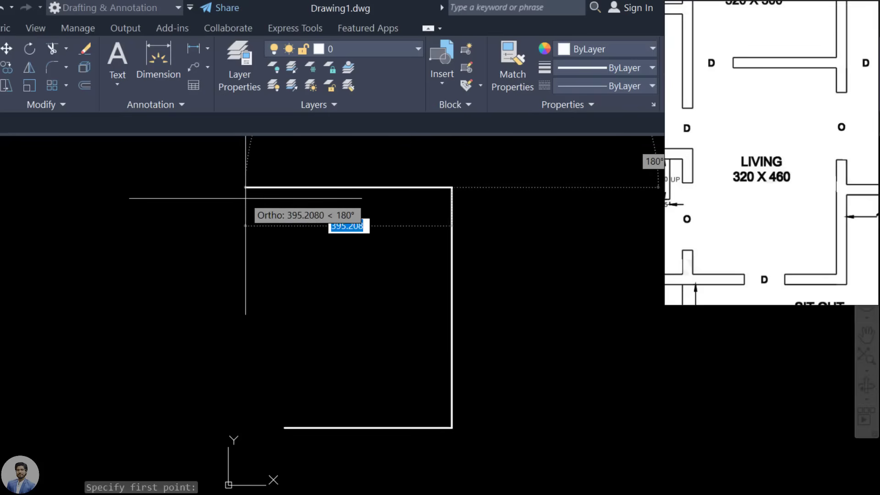
{"action": "type", "text": "320"}
{"action": "key", "text": "Return"}
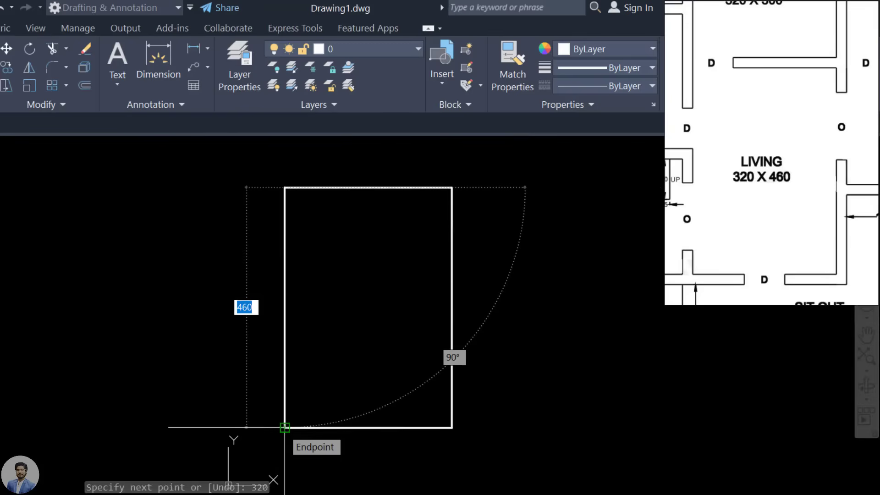
{"action": "left_click", "coordinate": [285, 427]}
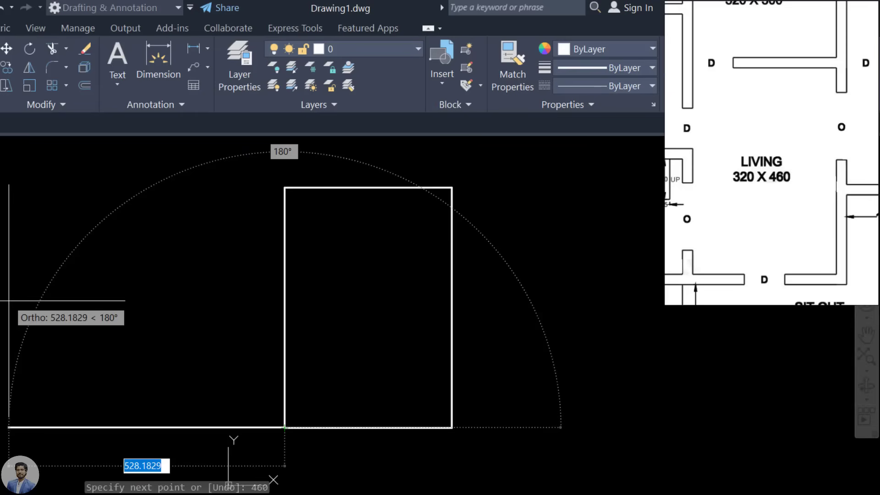
{"action": "type", "text": "320"}
{"action": "key", "text": "Return"}
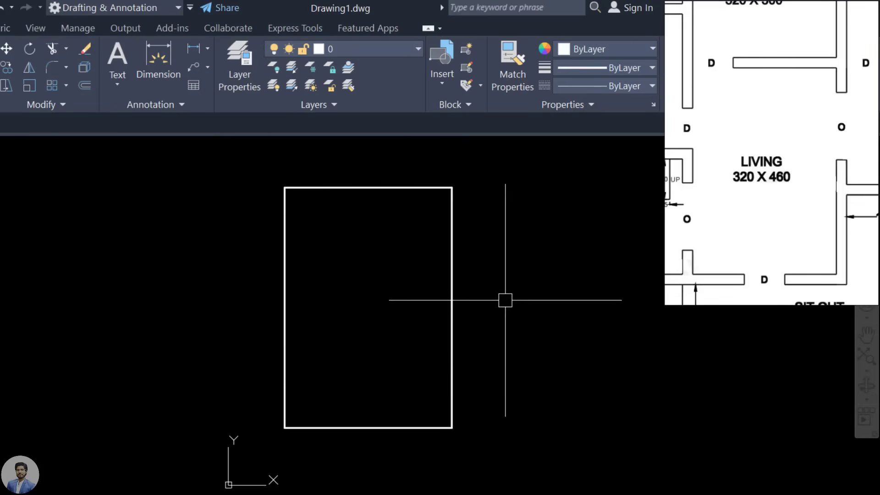
{"action": "left_click_drag", "start_coordinate": [840, 141], "coordinate": [805, 147]}
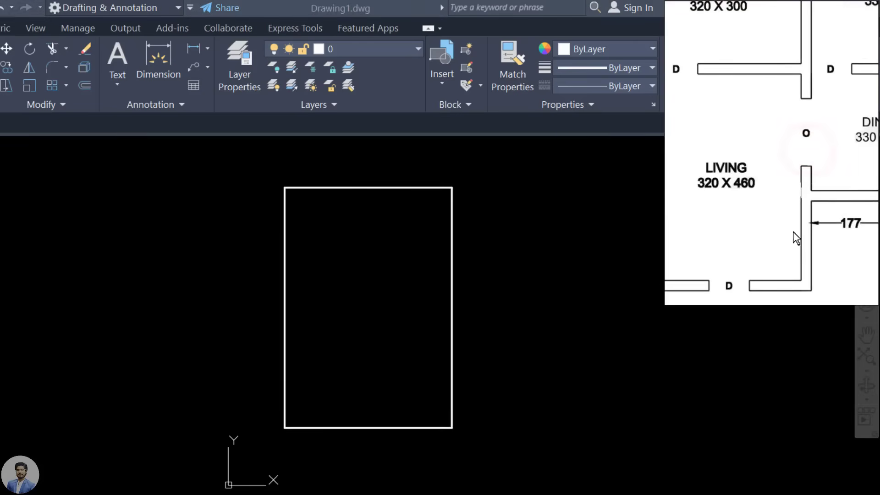
{"action": "left_click_drag", "start_coordinate": [801, 227], "coordinate": [766, 191]}
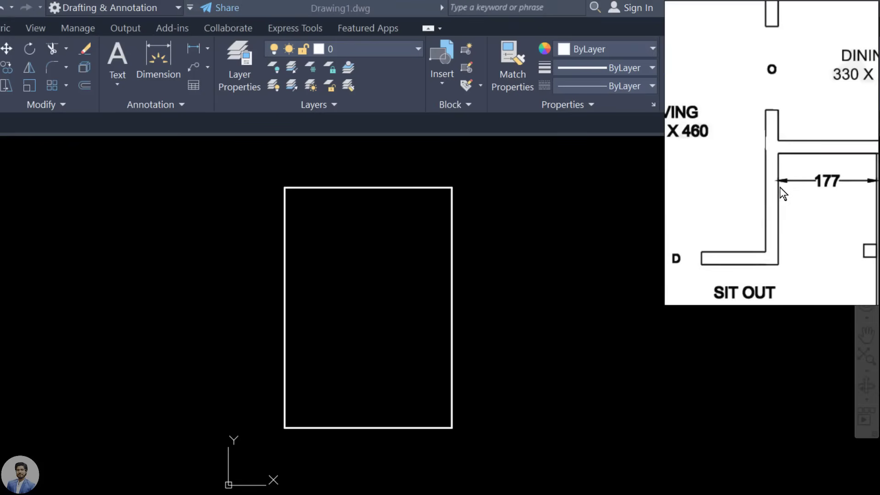
{"action": "scroll", "coordinate": [771, 189], "scroll_direction": "down", "scroll_amount": 3}
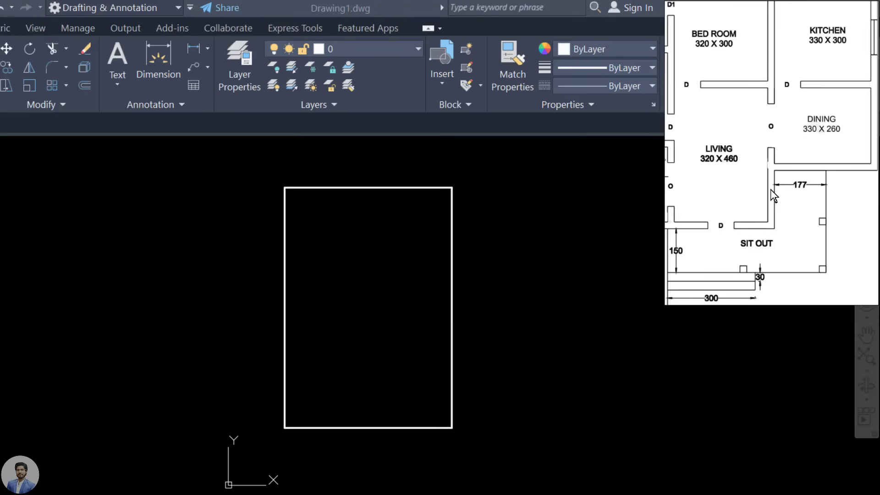
{"action": "left_click_drag", "start_coordinate": [758, 191], "coordinate": [785, 205]}
{"action": "left_click", "coordinate": [504, 271]}
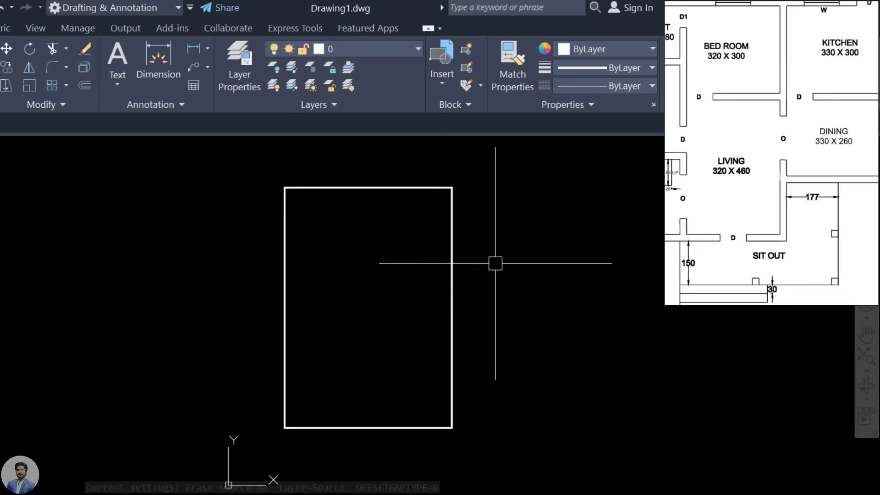
Step: Offset the rectangle's right side 23 units outward
{"action": "type", "text": "O"}
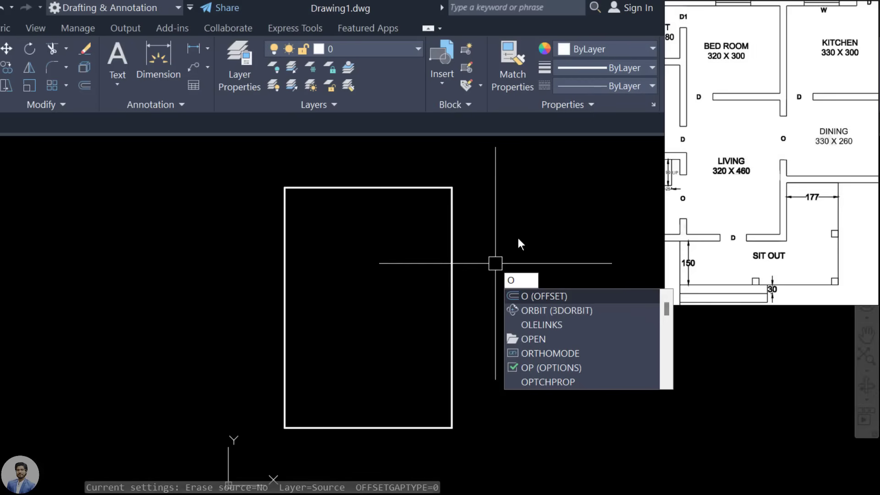
{"action": "key", "text": "Return"}
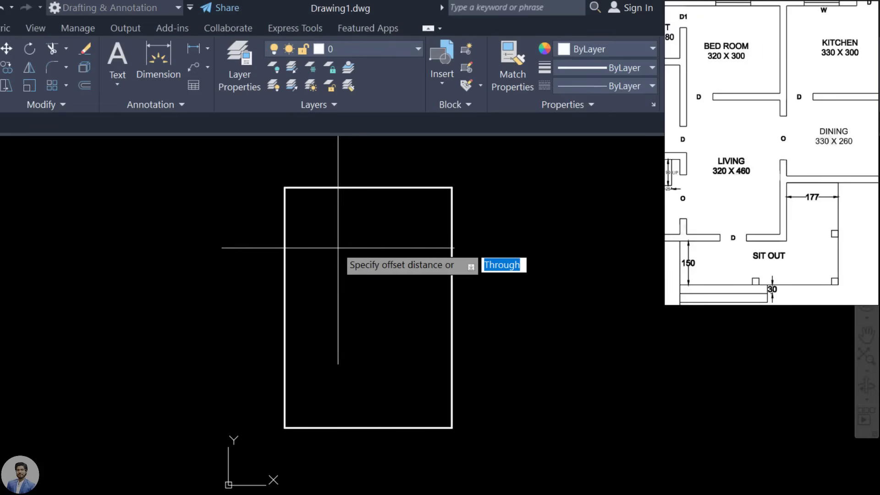
{"action": "type", "text": "23"}
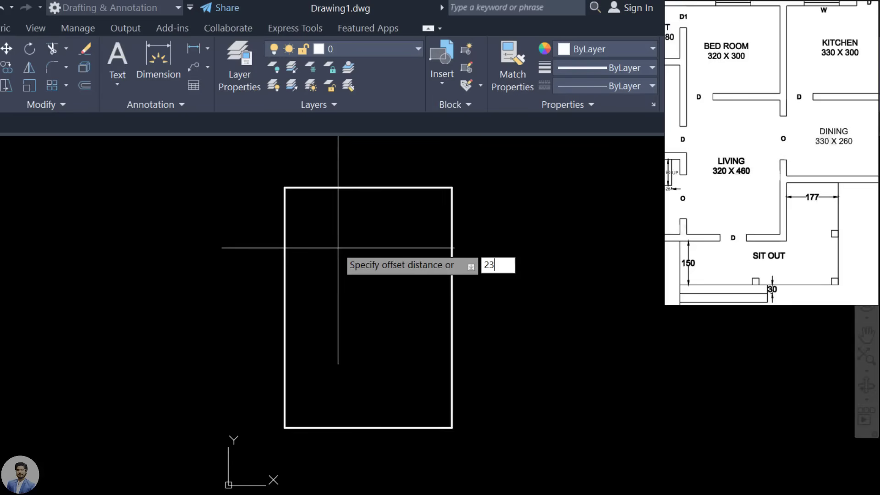
{"action": "key", "text": "Return"}
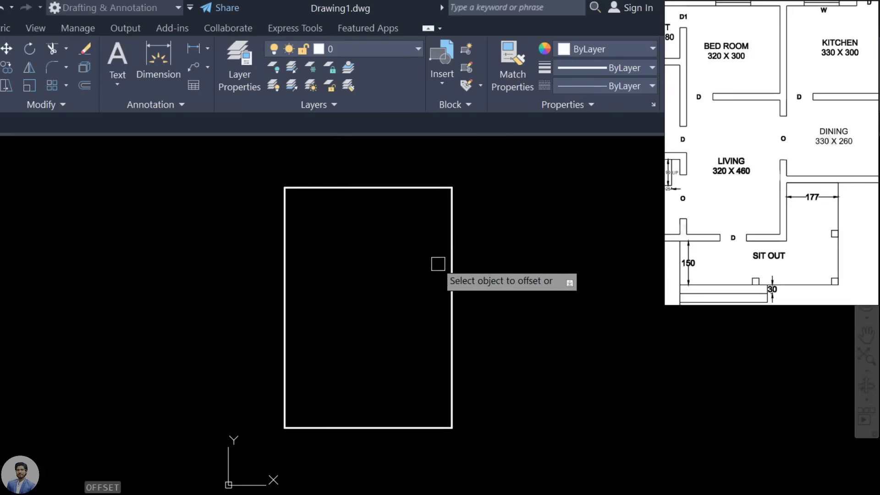
{"action": "left_click", "coordinate": [450, 259]}
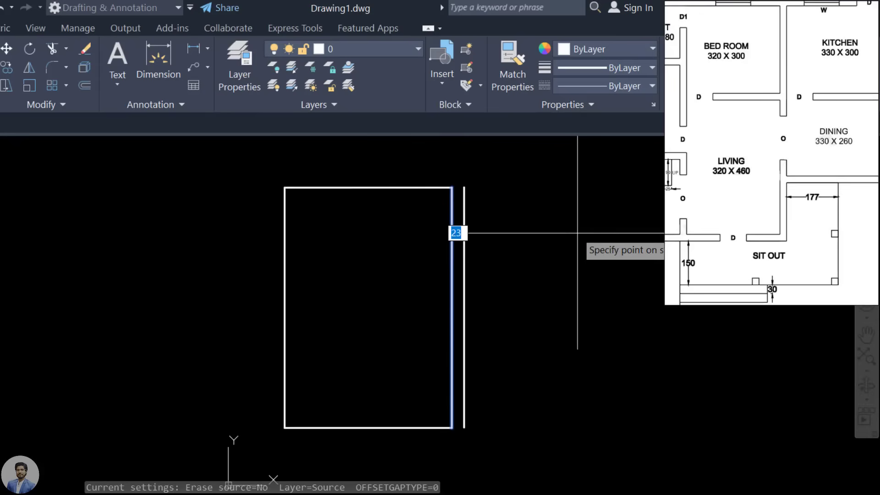
{"action": "right_click", "coordinate": [577, 233]}
Step: Offset the bottom, left and top sides 23 units outward as well
{"action": "middle_click_drag", "start_coordinate": [546, 301], "coordinate": [546, 187]}
{"action": "left_click", "coordinate": [394, 317]}
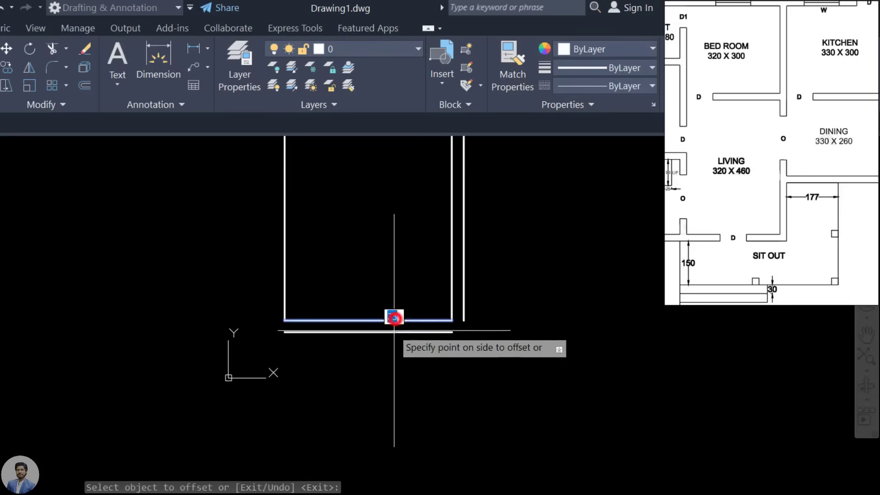
{"action": "left_click", "coordinate": [395, 364]}
{"action": "left_click", "coordinate": [281, 221]}
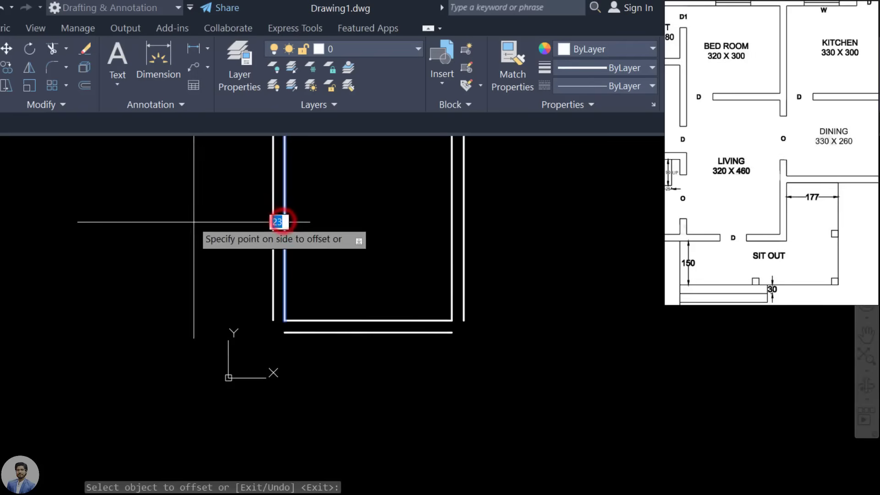
{"action": "left_click", "coordinate": [188, 221]}
{"action": "middle_click_drag", "start_coordinate": [354, 206], "coordinate": [346, 385]}
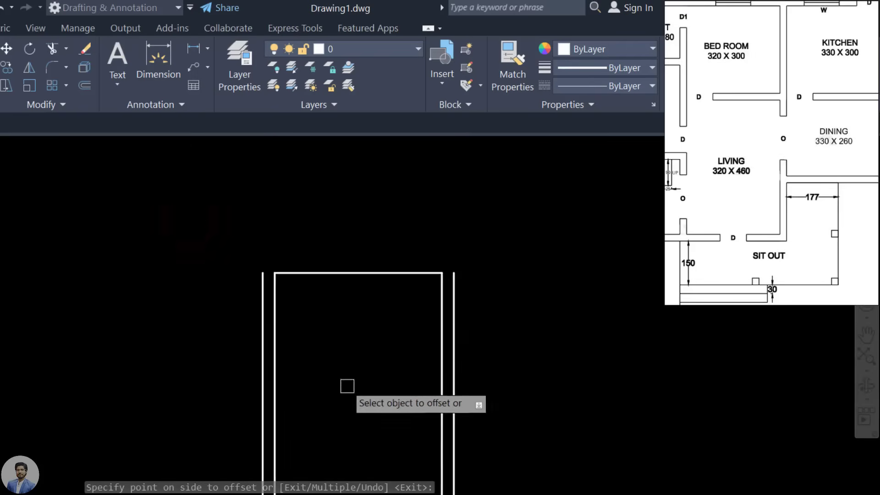
{"action": "left_click", "coordinate": [373, 269]}
{"action": "left_click", "coordinate": [387, 197]}
{"action": "mouse_move", "coordinate": [507, 437]}
{"action": "middle_mouse_down"}
{"action": "mouse_move", "coordinate": [469, 260]}
{"action": "mouse_move", "coordinate": [310, 492]}
{"action": "mouse_move", "coordinate": [586, 254]}
{"action": "mouse_move", "coordinate": [240, 394]}
{"action": "mouse_move", "coordinate": [312, 446]}
{"action": "middle_mouse_up"}
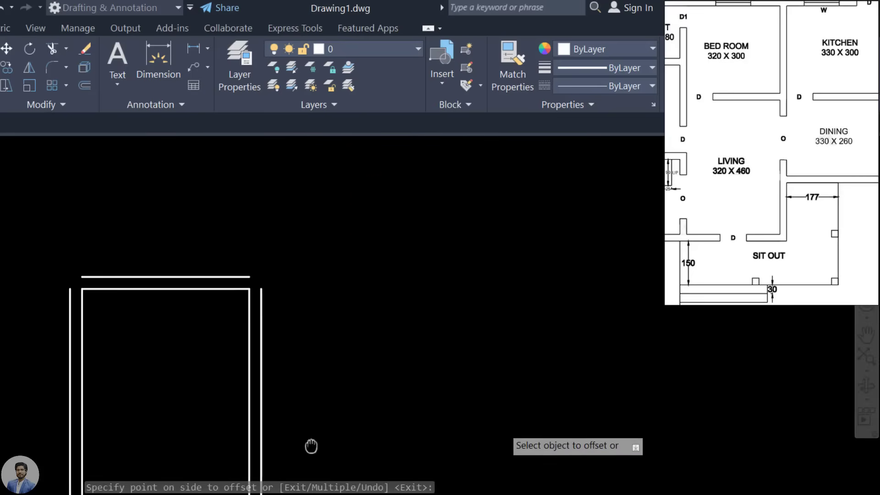
{"action": "mouse_move", "coordinate": [497, 438]}
{"action": "middle_mouse_down"}
{"action": "mouse_move", "coordinate": [332, 243]}
{"action": "mouse_move", "coordinate": [527, 467]}
{"action": "mouse_move", "coordinate": [651, 246]}
{"action": "mouse_move", "coordinate": [403, 336]}
{"action": "mouse_move", "coordinate": [611, 353]}
{"action": "mouse_move", "coordinate": [417, 269]}
{"action": "mouse_move", "coordinate": [573, 427]}
{"action": "mouse_move", "coordinate": [654, 332]}
{"action": "middle_mouse_up"}
{"action": "middle_click_drag", "start_coordinate": [436, 432], "coordinate": [450, 406]}
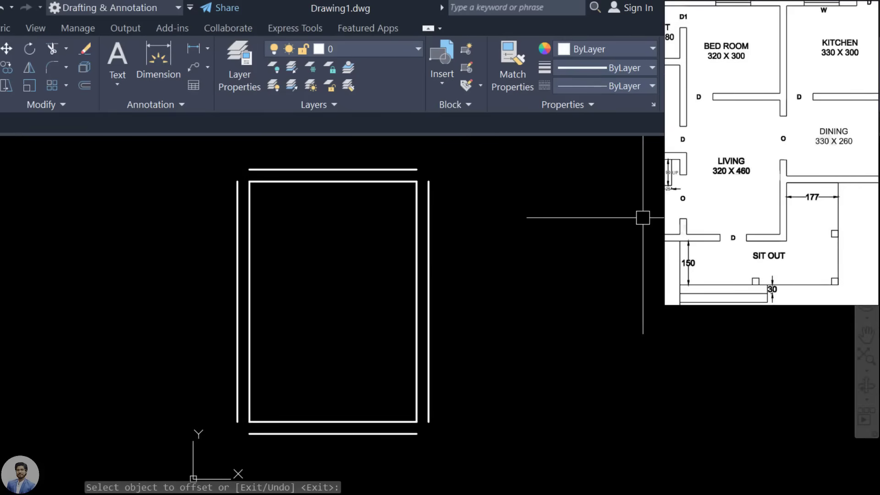
{"action": "left_click_drag", "start_coordinate": [725, 169], "coordinate": [747, 216]}
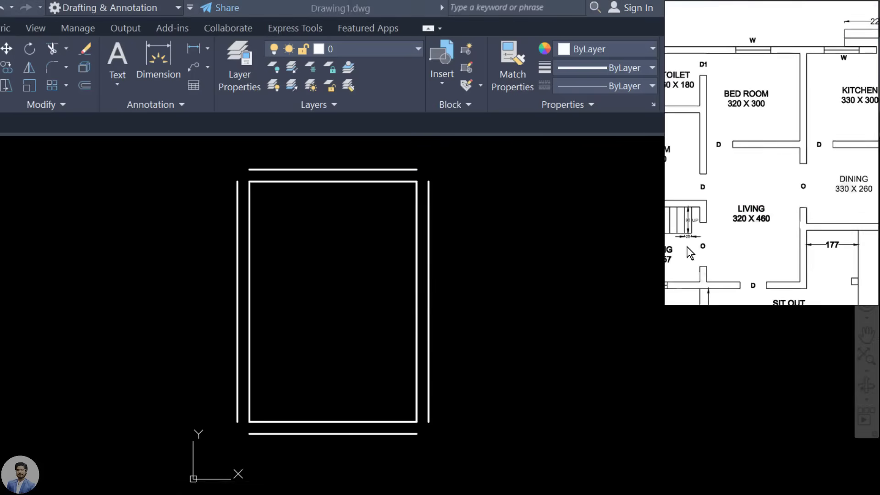
{"action": "left_click", "coordinate": [496, 192]}
{"action": "scroll", "coordinate": [426, 173], "scroll_direction": "up", "scroll_amount": 4}
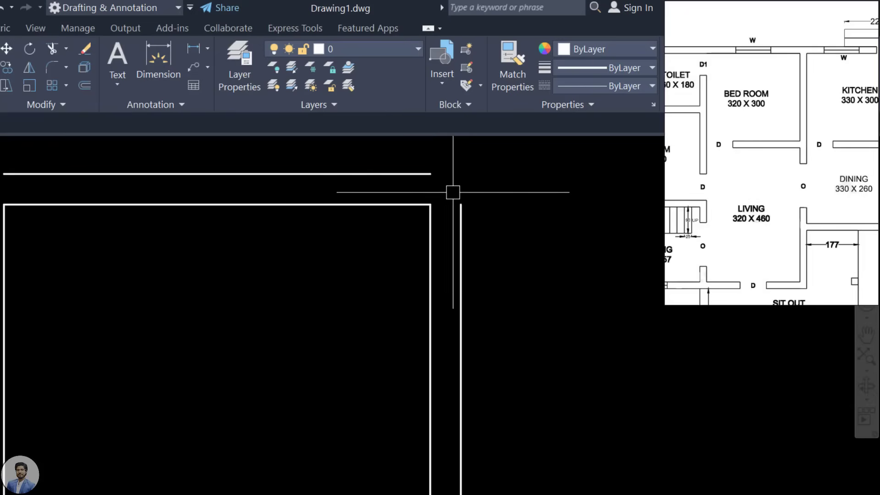
{"action": "scroll", "coordinate": [452, 192], "scroll_direction": "down", "scroll_amount": 5}
{"action": "middle_click_drag", "start_coordinate": [472, 191], "coordinate": [437, 338]}
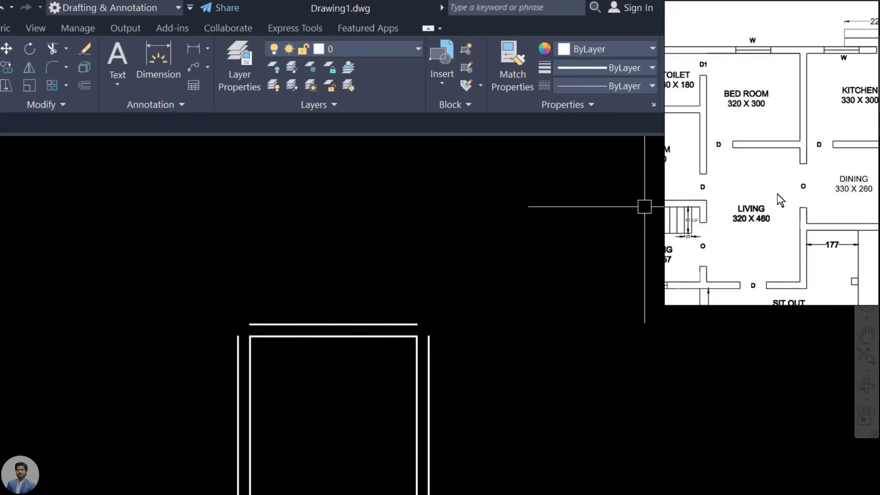
{"action": "left_click_drag", "start_coordinate": [775, 189], "coordinate": [744, 188]}
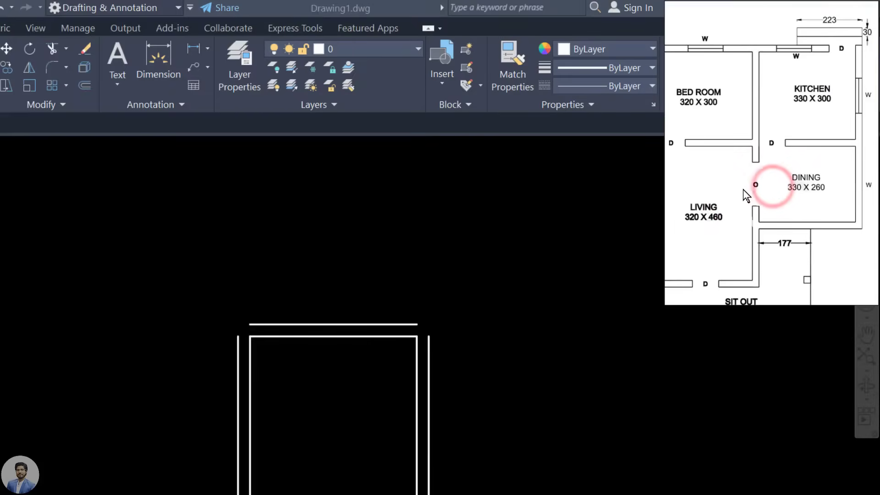
{"action": "mouse_move", "coordinate": [711, 157]}
{"action": "left_mouse_down"}
{"action": "mouse_move", "coordinate": [727, 187]}
{"action": "mouse_move", "coordinate": [823, 107]}
{"action": "left_mouse_up"}
{"action": "scroll", "coordinate": [740, 111], "scroll_direction": "down", "scroll_amount": 2}
{"action": "scroll", "coordinate": [747, 151], "scroll_direction": "up", "scroll_amount": 1}
{"action": "scroll", "coordinate": [752, 151], "scroll_direction": "up", "scroll_amount": 1}
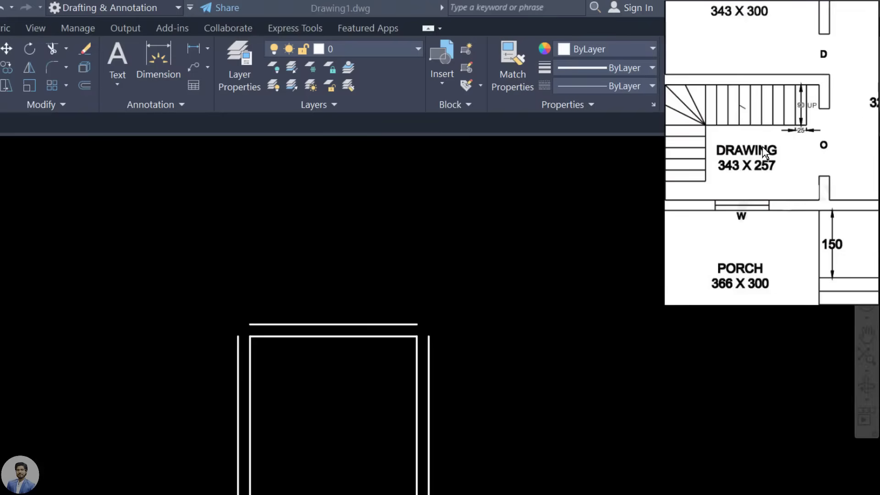
{"action": "scroll", "coordinate": [705, 140], "scroll_direction": "down", "scroll_amount": 2}
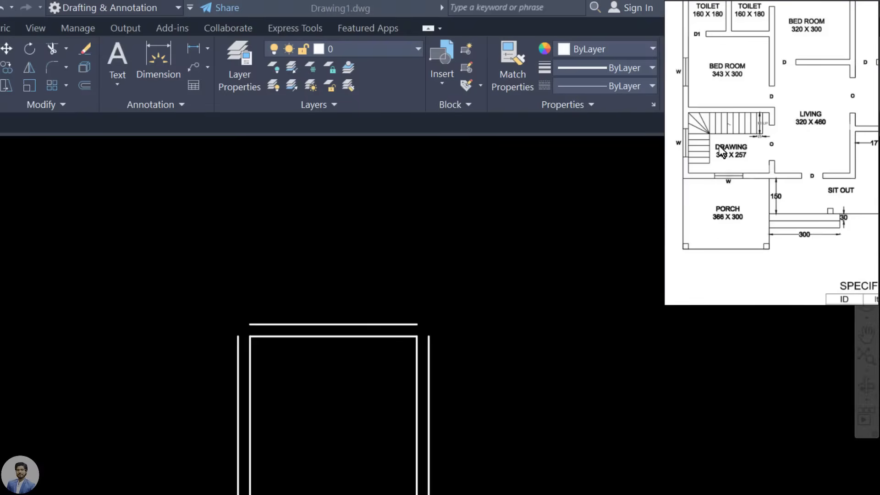
{"action": "left_click_drag", "start_coordinate": [825, 137], "coordinate": [756, 274]}
{"action": "left_click_drag", "start_coordinate": [737, 188], "coordinate": [734, 175]}
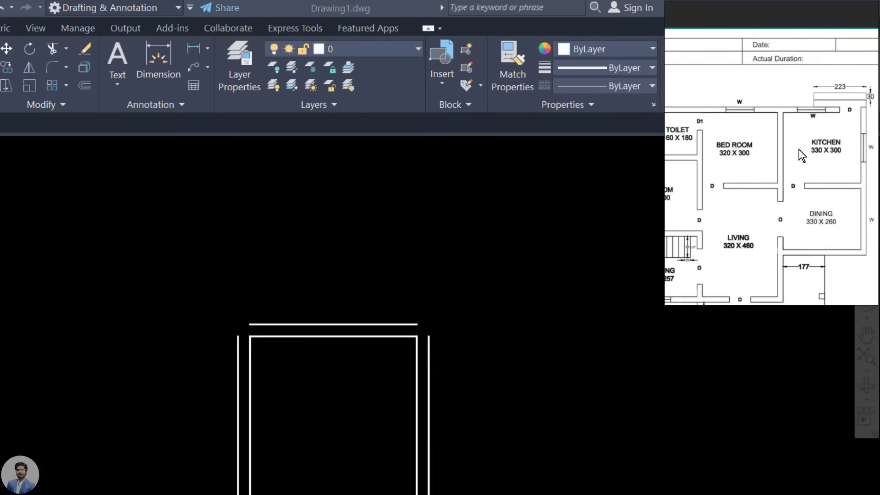
{"action": "left_click", "coordinate": [725, 182]}
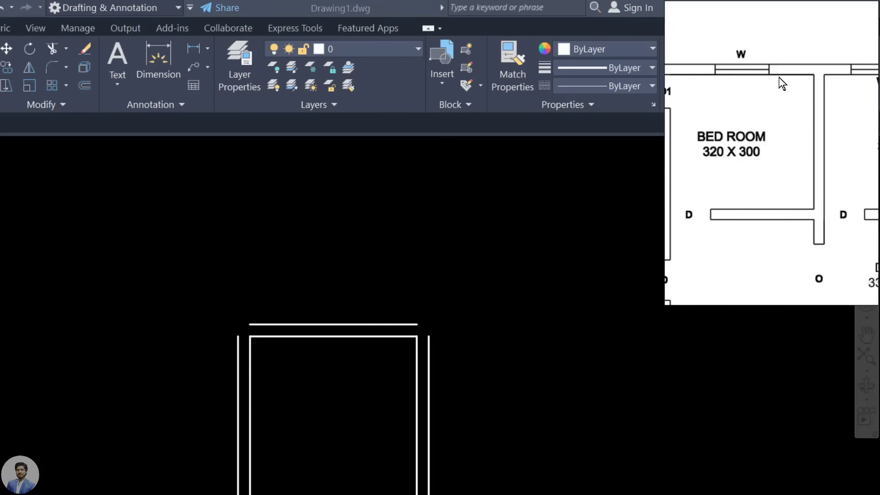
Step: Offset the outer top wall line 300 units upward
{"action": "left_click", "coordinate": [391, 275]}
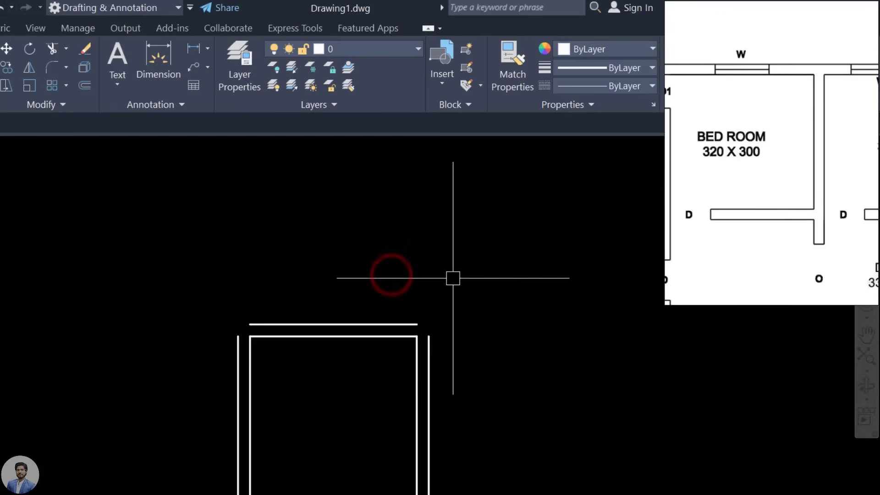
{"action": "type", "text": "O"}
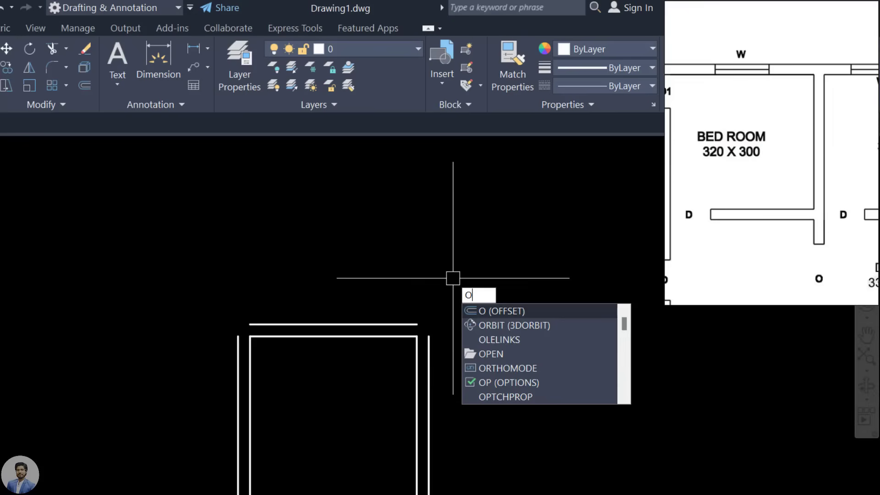
{"action": "key", "text": "Return"}
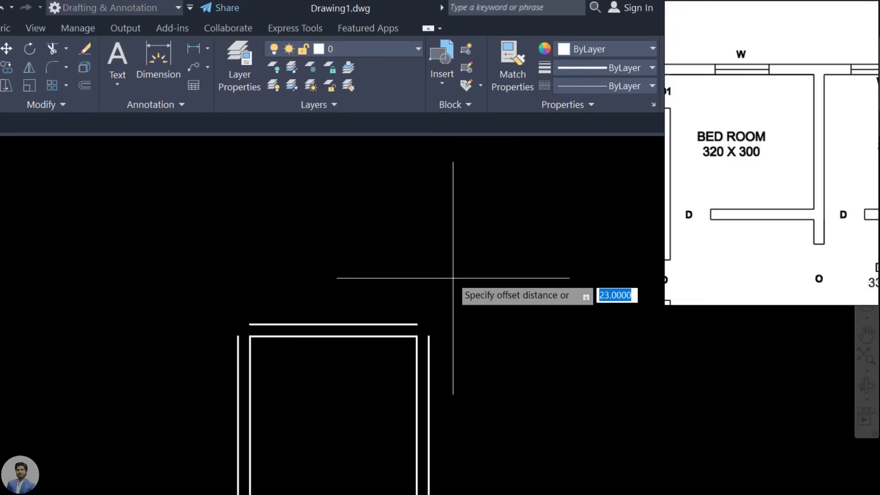
{"action": "type", "text": "300"}
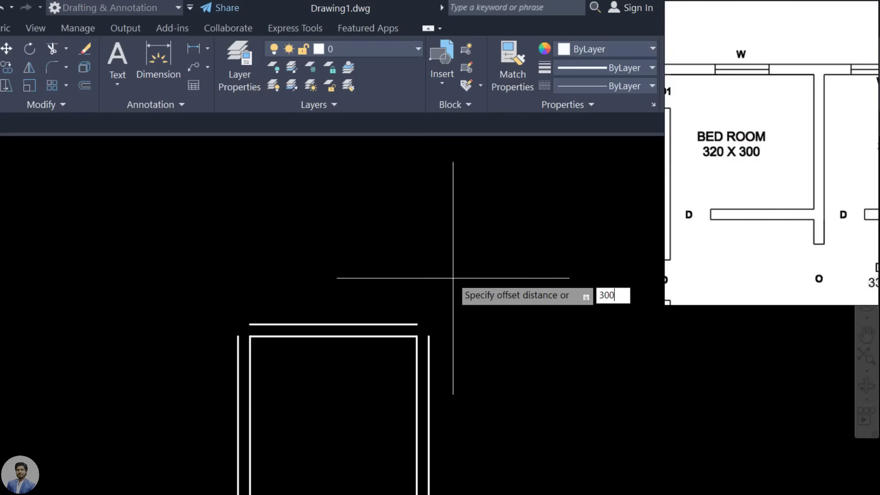
{"action": "key", "text": "Return"}
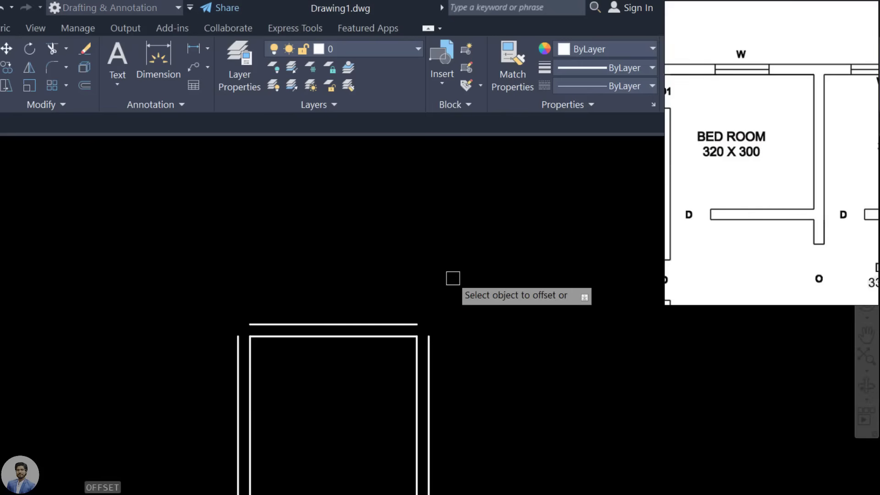
{"action": "left_click", "coordinate": [331, 320]}
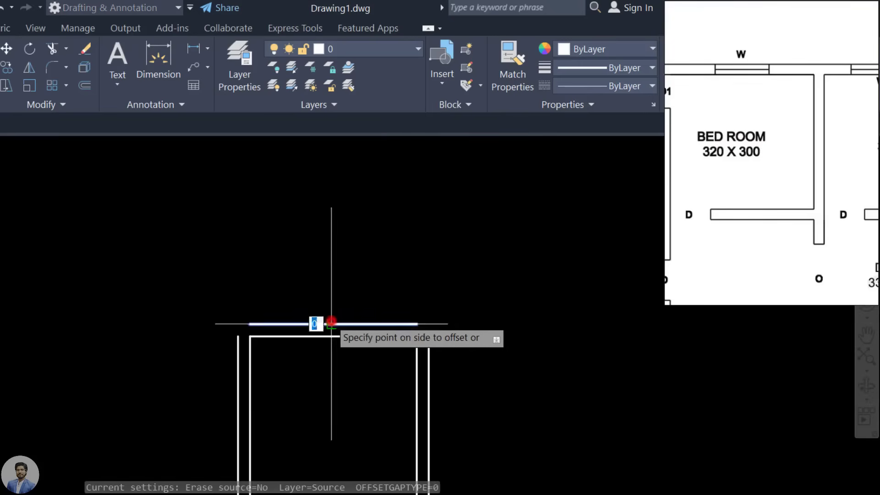
{"action": "left_click", "coordinate": [346, 180]}
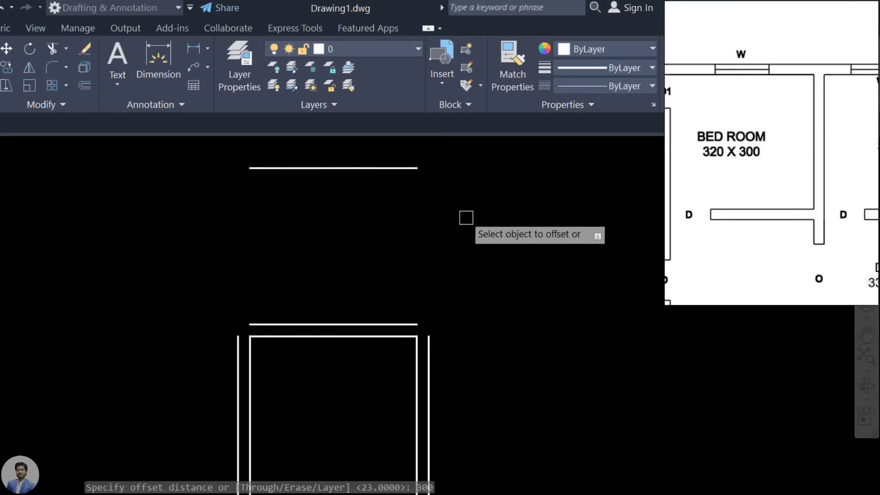
Step: Offset the line again by 23 to make the upper wall double
{"action": "scroll", "coordinate": [454, 255], "scroll_direction": "up", "scroll_amount": 2}
{"action": "scroll", "coordinate": [439, 299], "scroll_direction": "down", "scroll_amount": 2}
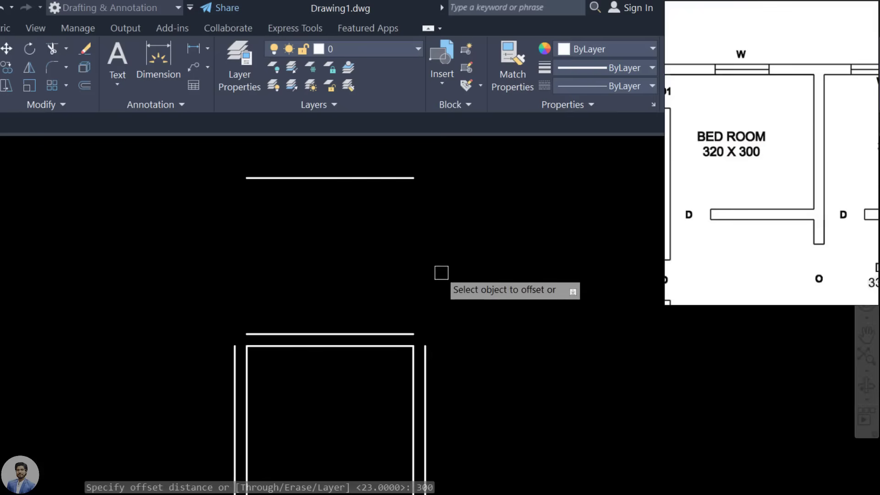
{"action": "mouse_move", "coordinate": [442, 271]}
{"action": "middle_mouse_down"}
{"action": "mouse_move", "coordinate": [444, 283]}
{"action": "mouse_move", "coordinate": [387, 291]}
{"action": "middle_mouse_up"}
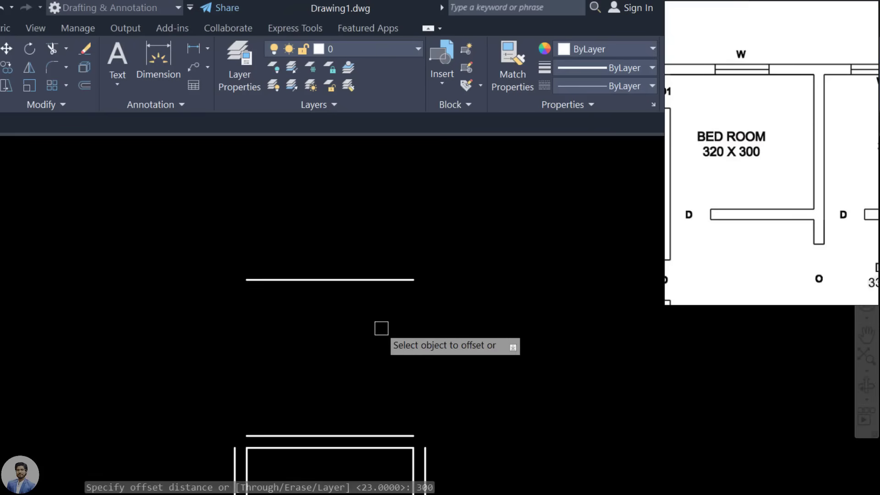
{"action": "middle_click_drag", "start_coordinate": [382, 328], "coordinate": [366, 388]}
{"action": "left_click", "coordinate": [364, 356]}
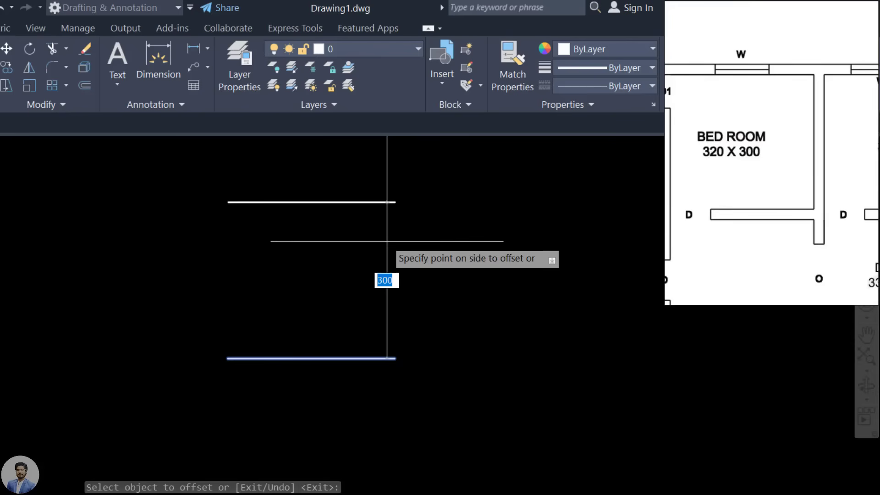
{"action": "type", "text": "23"}
{"action": "key", "text": "Return"}
{"action": "scroll", "coordinate": [381, 239], "scroll_direction": "down", "scroll_amount": 2}
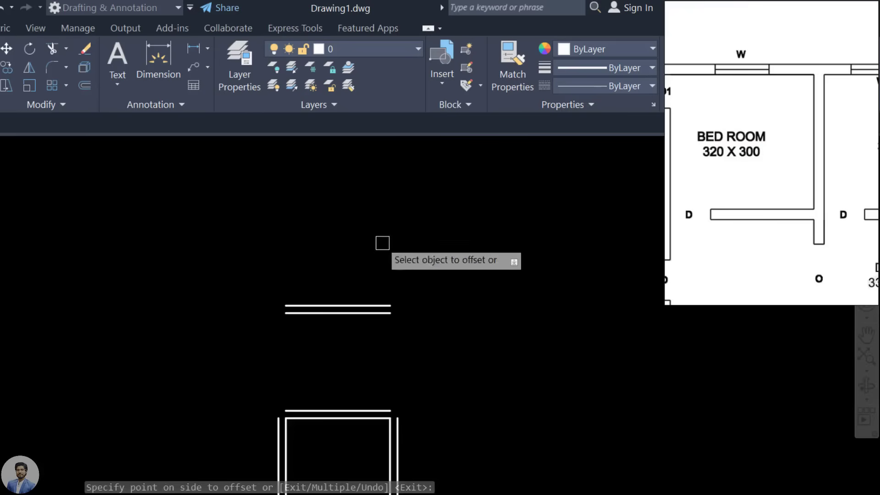
{"action": "scroll", "coordinate": [362, 400], "scroll_direction": "up", "scroll_amount": 2}
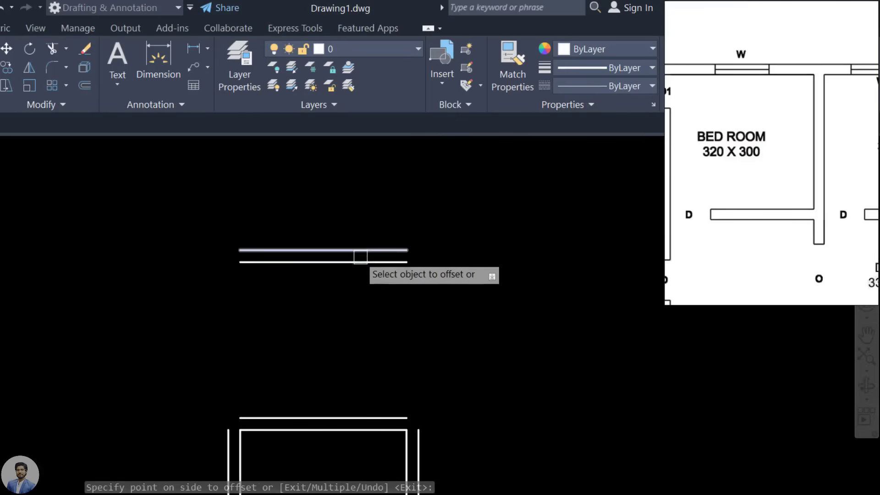
{"action": "middle_click_drag", "start_coordinate": [478, 306], "coordinate": [490, 409]}
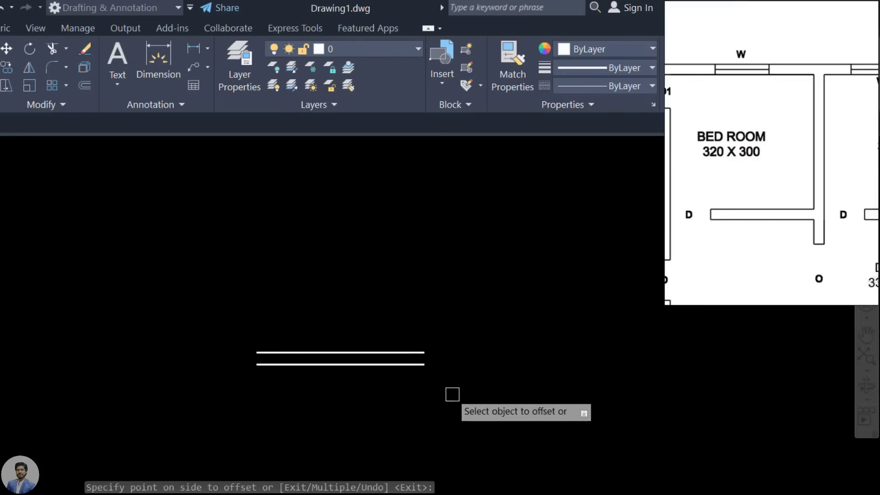
{"action": "middle_click_drag", "start_coordinate": [460, 340], "coordinate": [458, 384]}
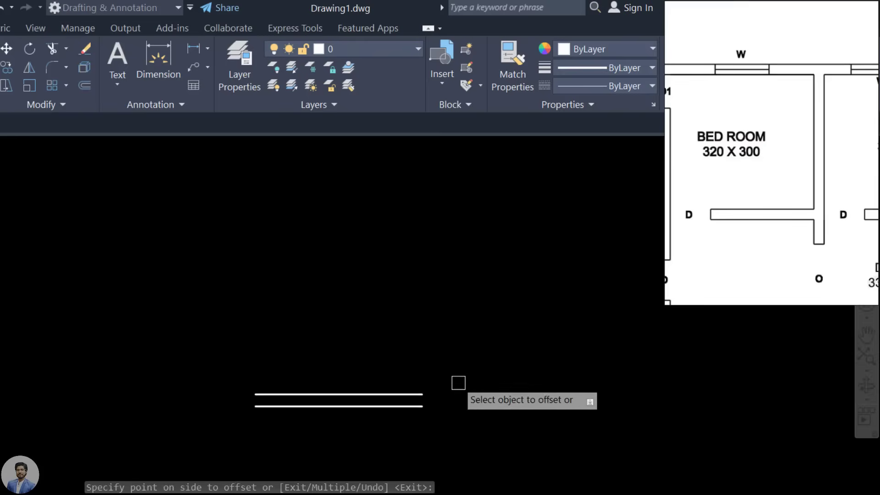
{"action": "left_click", "coordinate": [363, 397]}
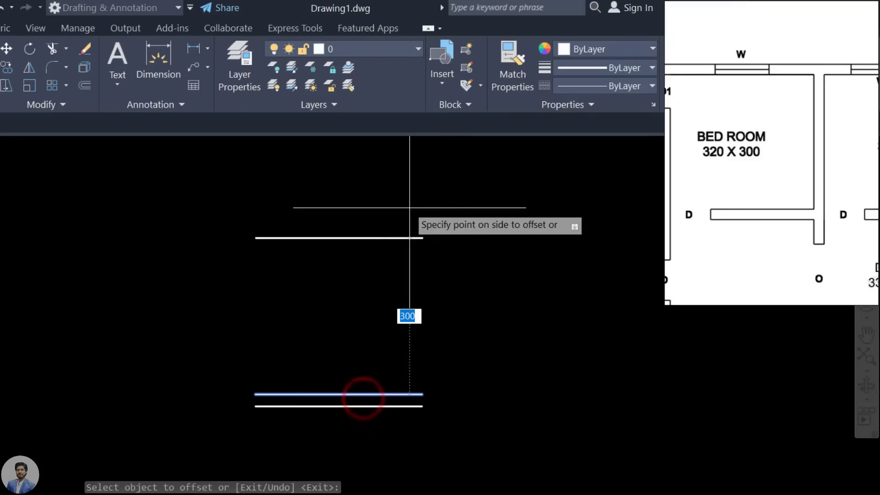
{"action": "type", "text": "100"}
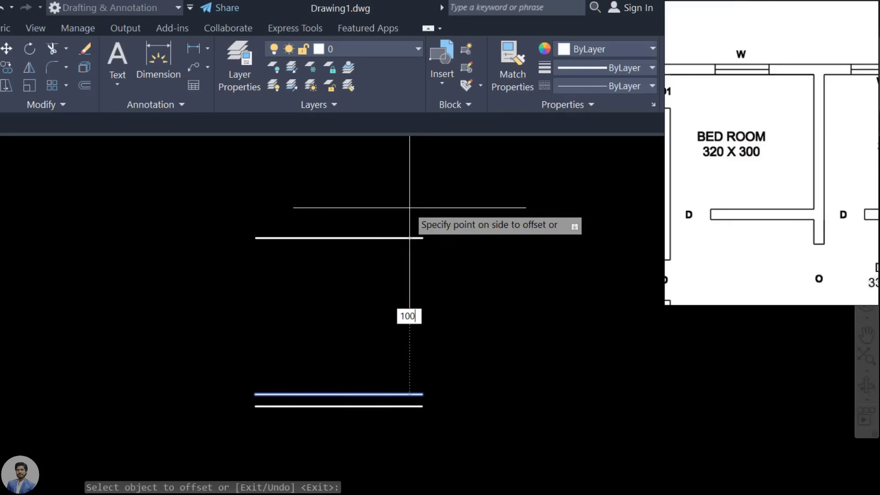
{"action": "key", "text": "Return"}
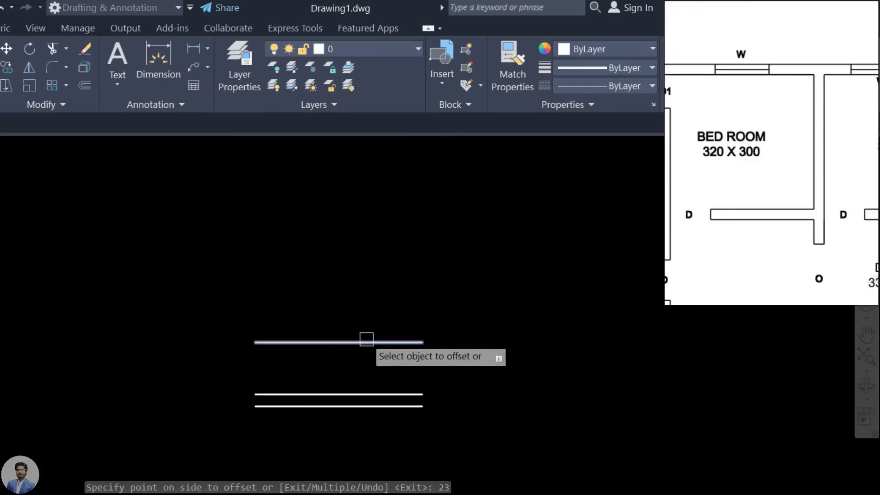
{"action": "left_click", "coordinate": [367, 341]}
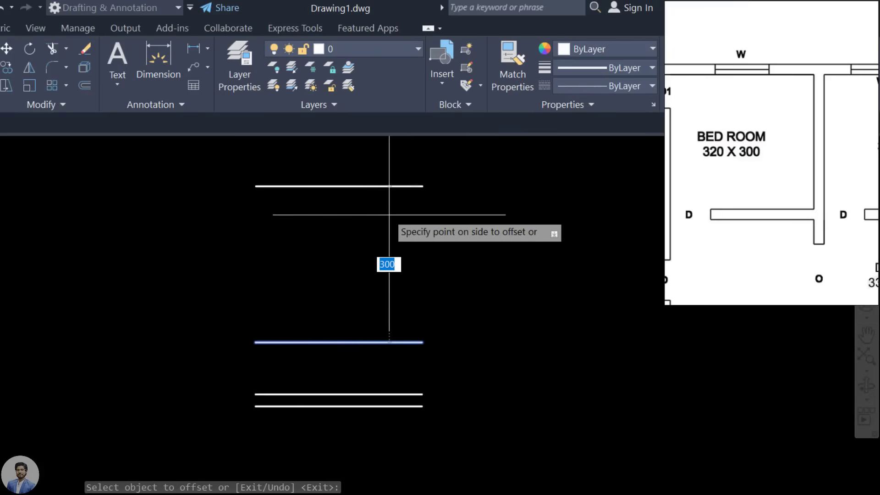
{"action": "type", "text": "100"}
{"action": "key", "text": "Return"}
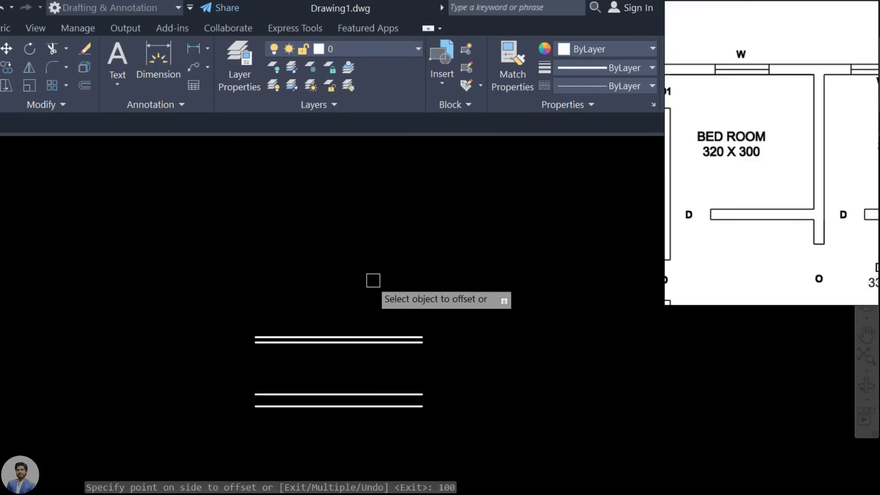
{"action": "left_click", "coordinate": [367, 337]}
{"action": "type", "text": "5"}
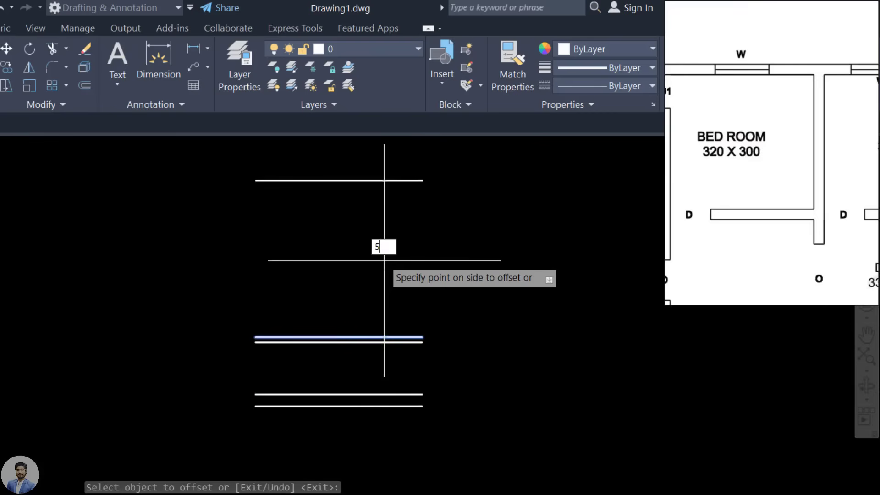
{"action": "type", "text": "0"}
{"action": "key", "text": "Return"}
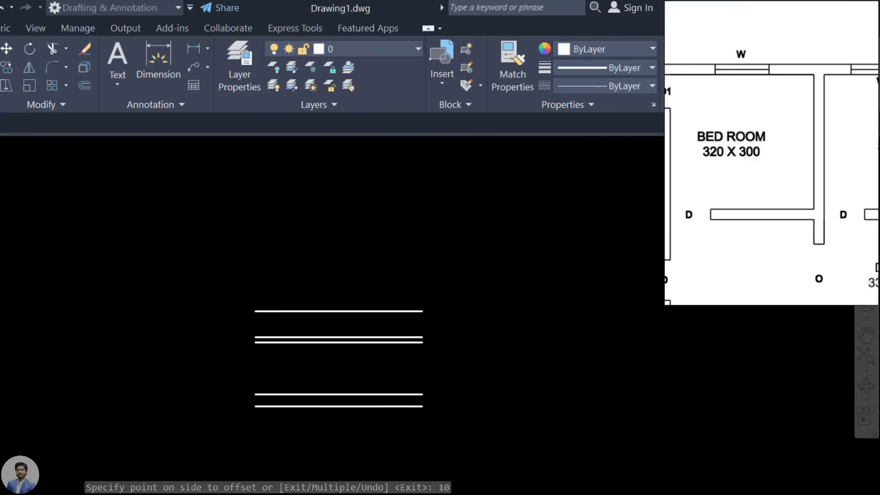
{"action": "key", "text": "Escape"}
{"action": "left_click", "coordinate": [391, 309]}
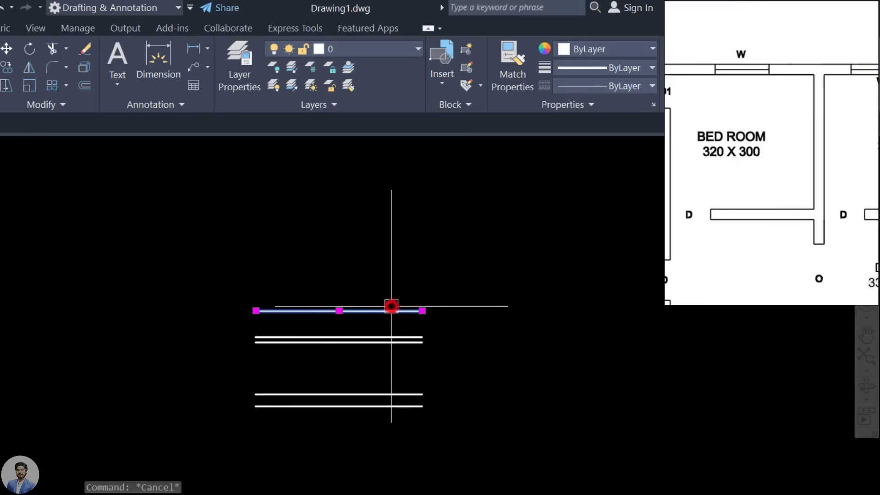
{"action": "left_click", "coordinate": [388, 336]}
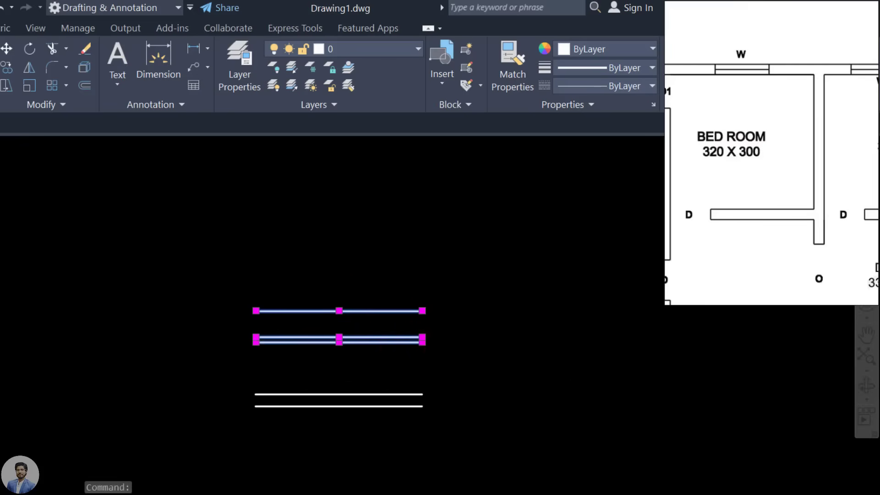
{"action": "key", "text": "Delete"}
{"action": "scroll", "coordinate": [442, 338], "scroll_direction": "down", "scroll_amount": 4}
{"action": "scroll", "coordinate": [370, 306], "scroll_direction": "up", "scroll_amount": 4}
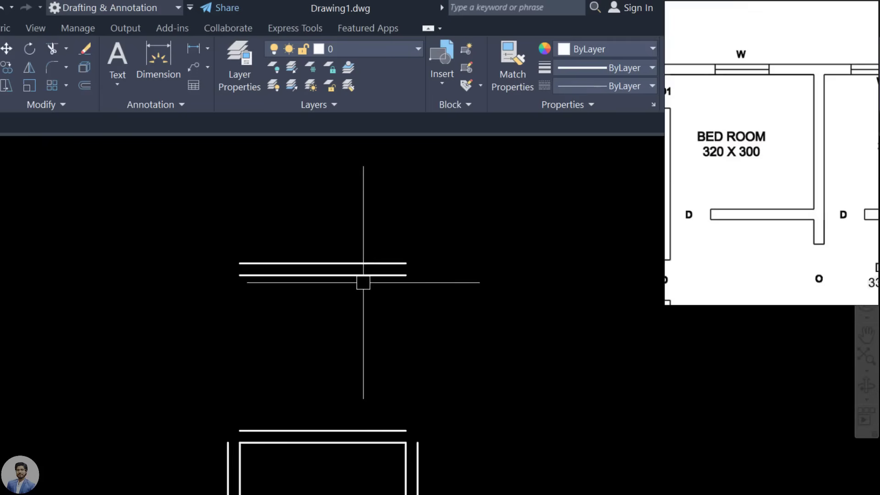
{"action": "middle_click_drag", "start_coordinate": [435, 389], "coordinate": [423, 312]}
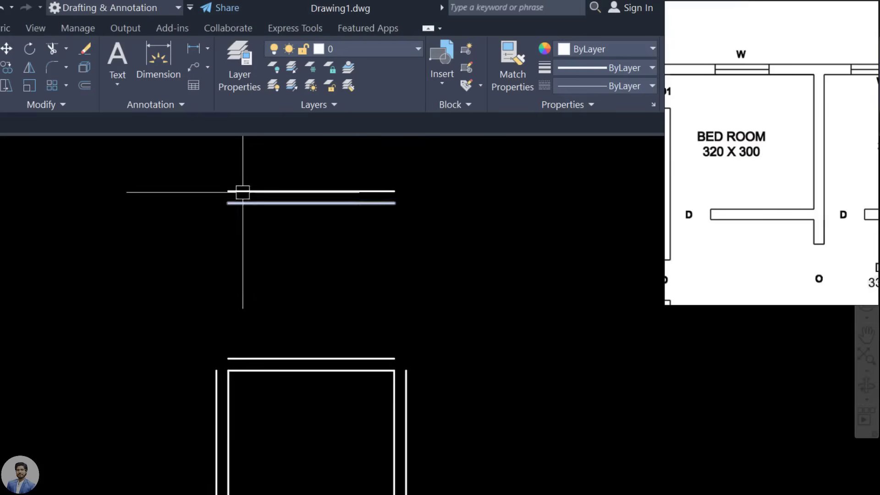
{"action": "scroll", "coordinate": [750, 142], "scroll_direction": "down", "scroll_amount": 1}
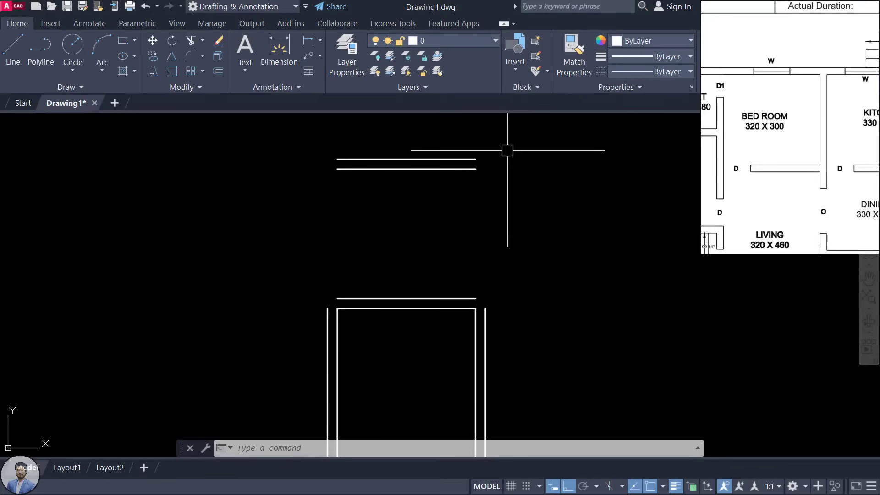
Step: Start FILLET with radius 0 and Trim mode turned on
{"action": "type", "text": "F"}
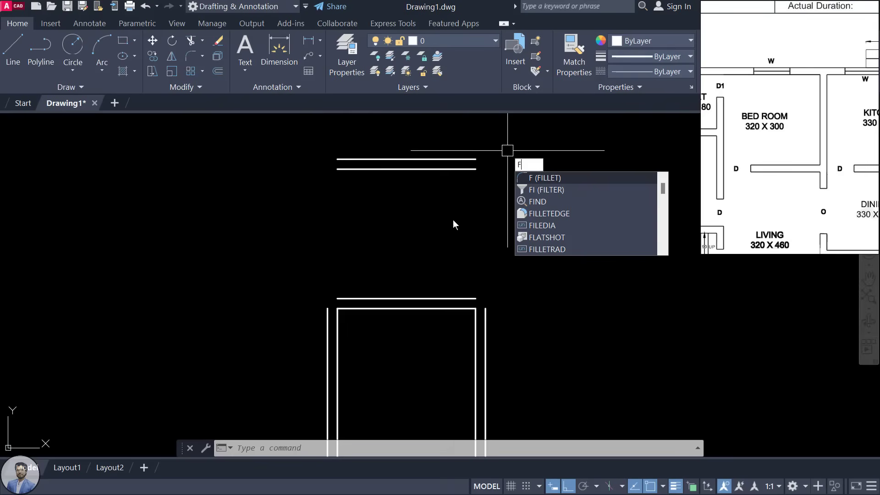
{"action": "key", "text": "Return"}
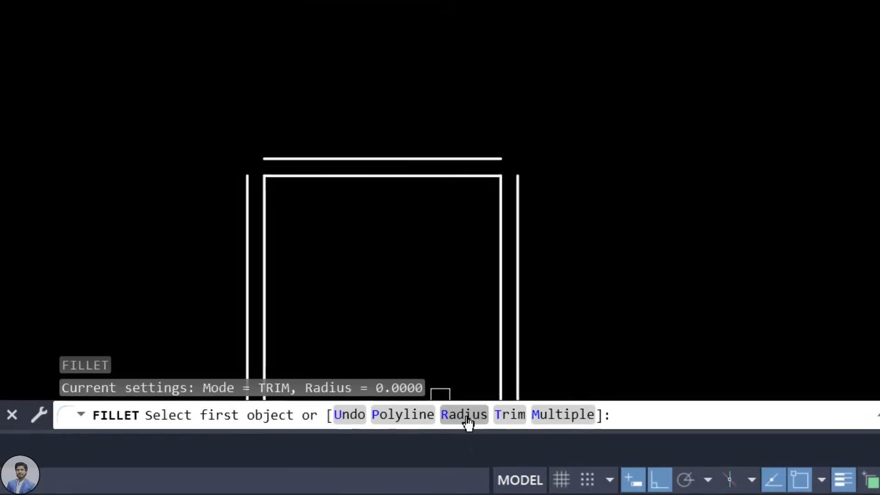
{"action": "left_click", "coordinate": [467, 417]}
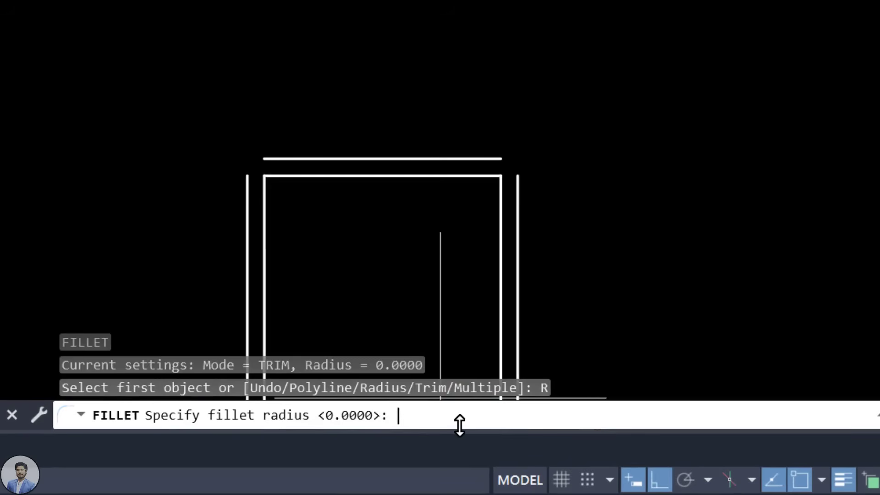
{"action": "type", "text": "0"}
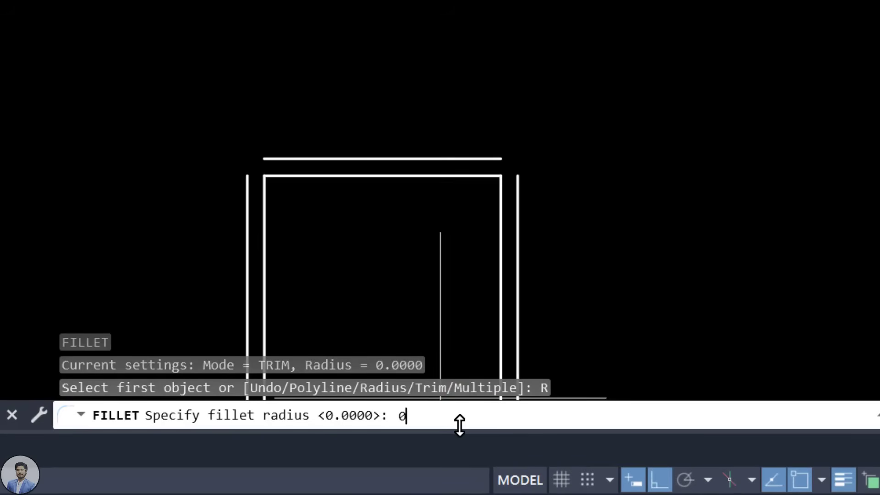
{"action": "key", "text": "Return"}
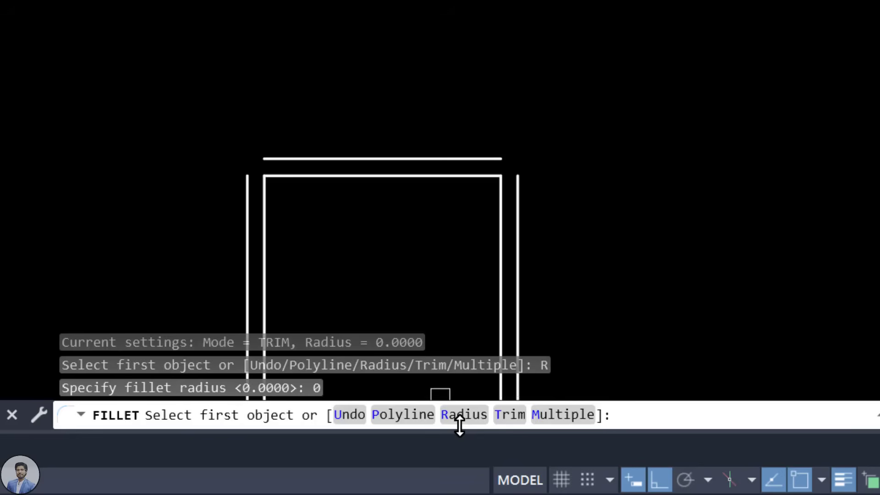
{"action": "left_click", "coordinate": [508, 416]}
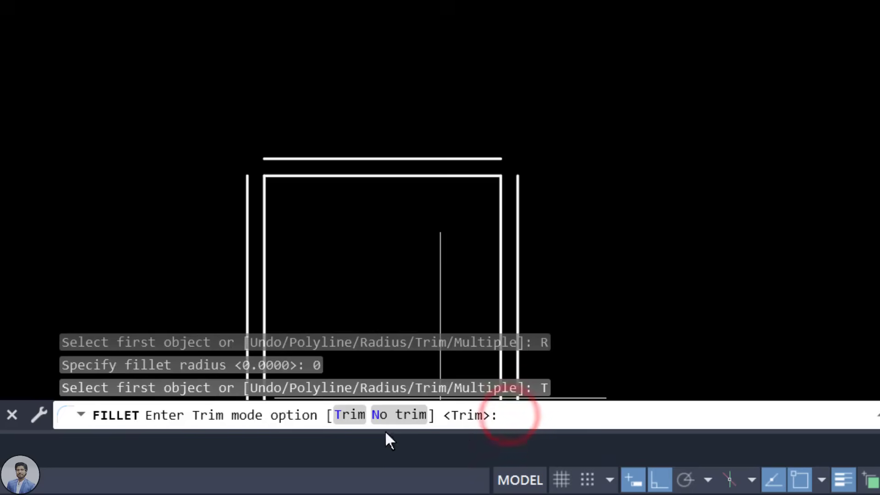
{"action": "left_click", "coordinate": [353, 417]}
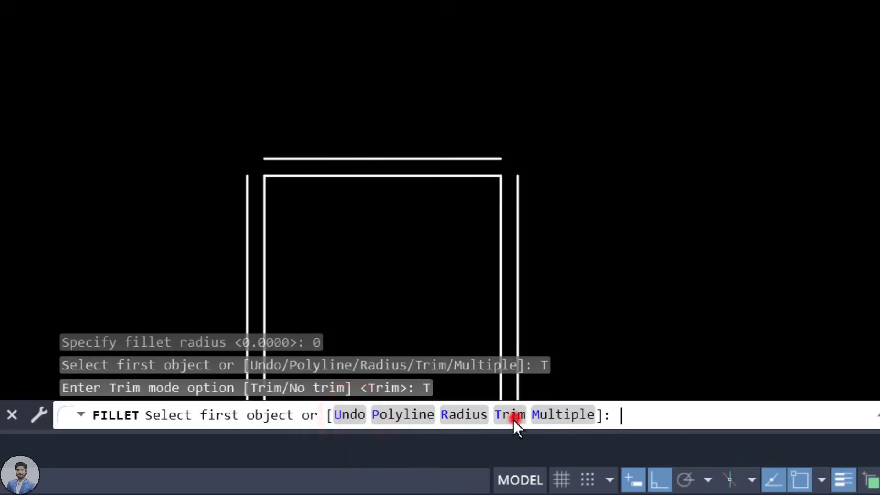
{"action": "left_click", "coordinate": [514, 416]}
{"action": "left_click", "coordinate": [336, 417]}
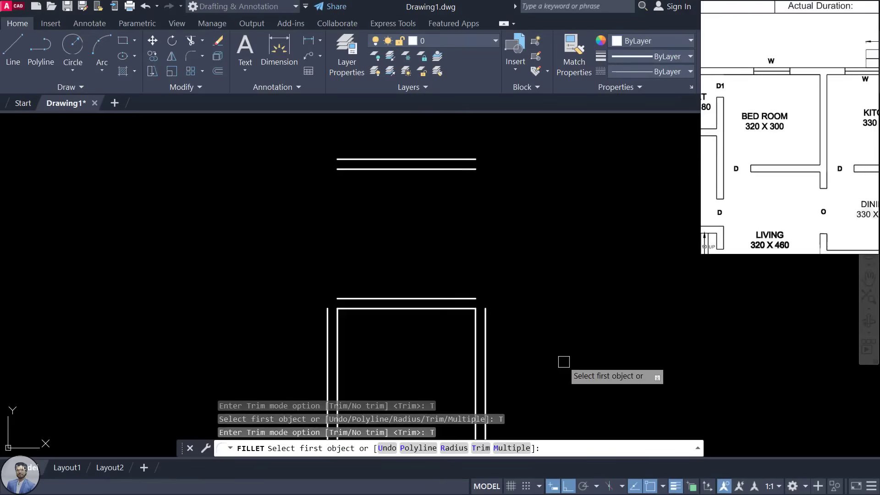
Step: Fillet the outer top-right and top-left corners of the upper room sharp
{"action": "left_click", "coordinate": [485, 317]}
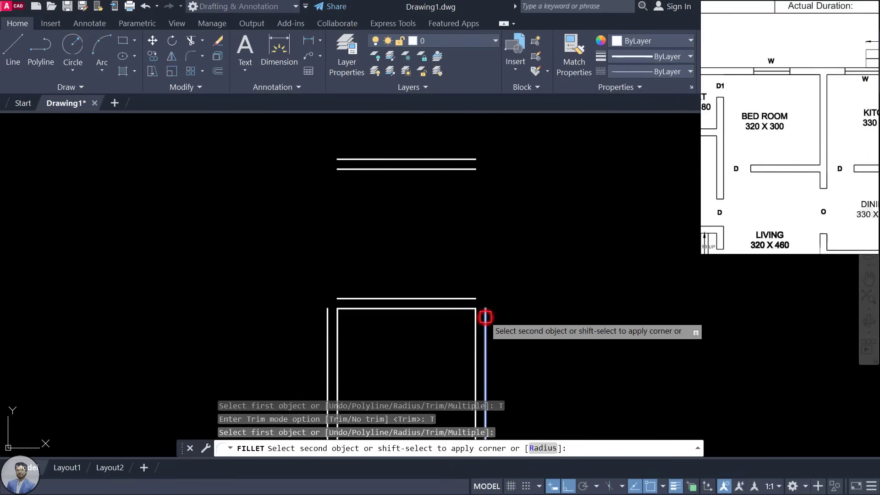
{"action": "left_click", "coordinate": [438, 155]}
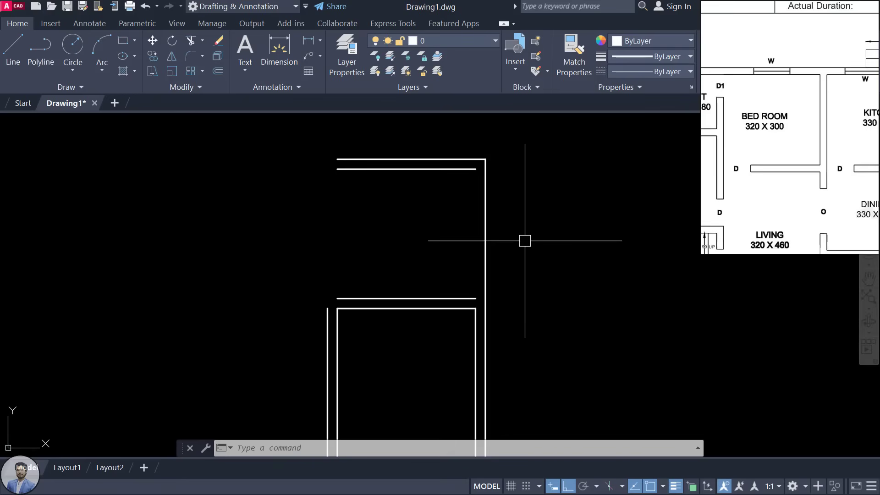
{"action": "type", "text": "f"}
{"action": "key", "text": "Return"}
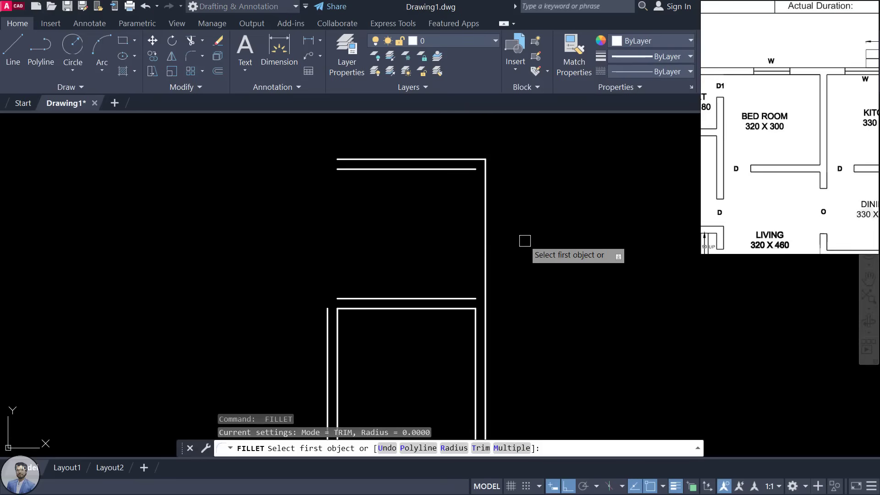
{"action": "left_click", "coordinate": [325, 322]}
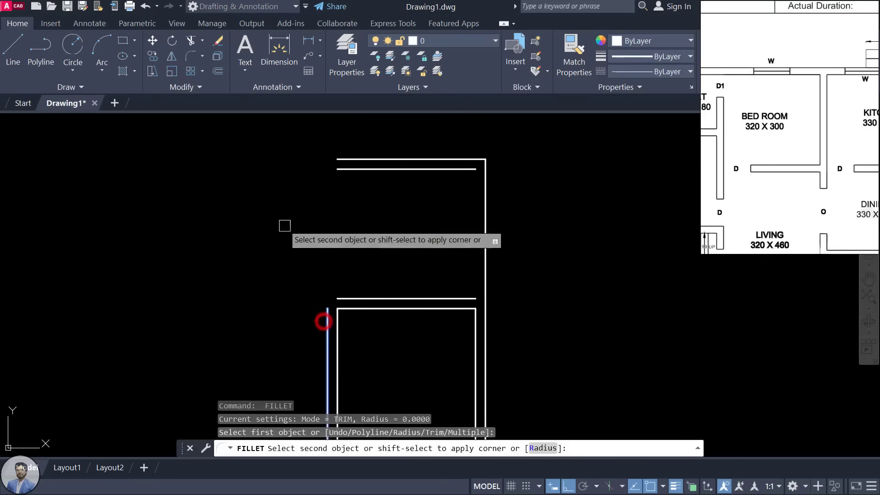
{"action": "left_click", "coordinate": [346, 155]}
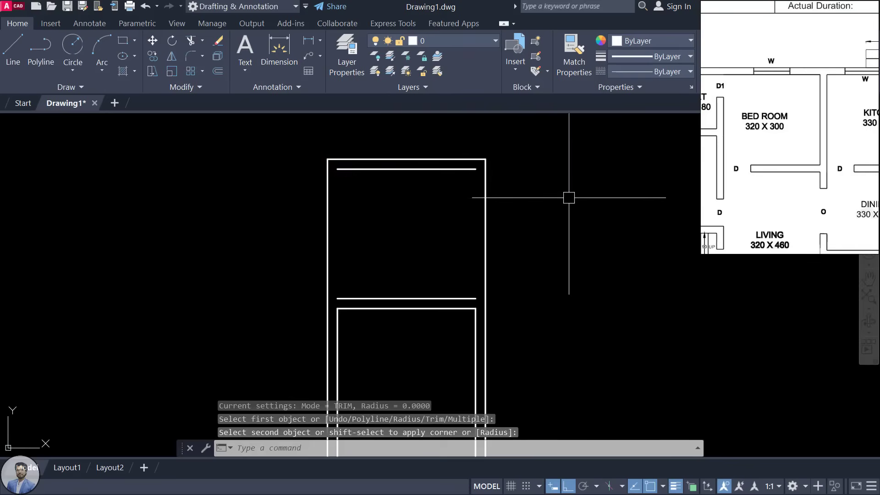
Step: Fillet the inner top-left and top-right corners to zero radius
{"action": "key", "text": "space"}
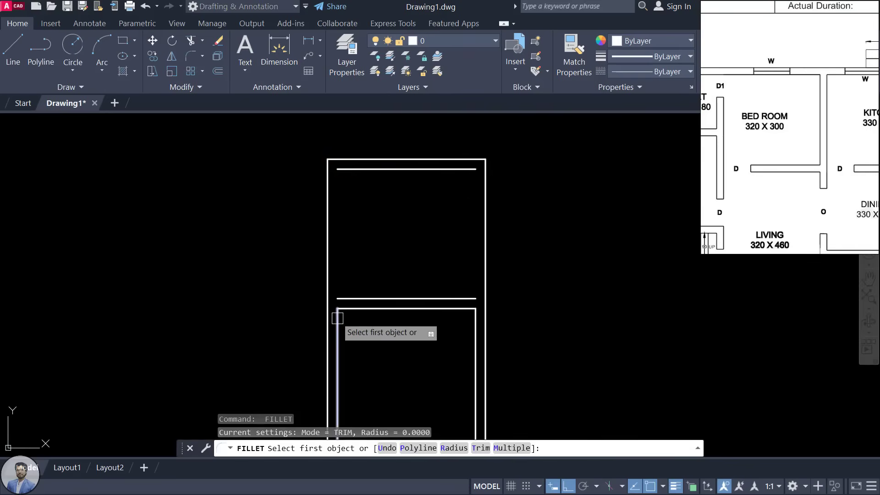
{"action": "left_click", "coordinate": [338, 318]}
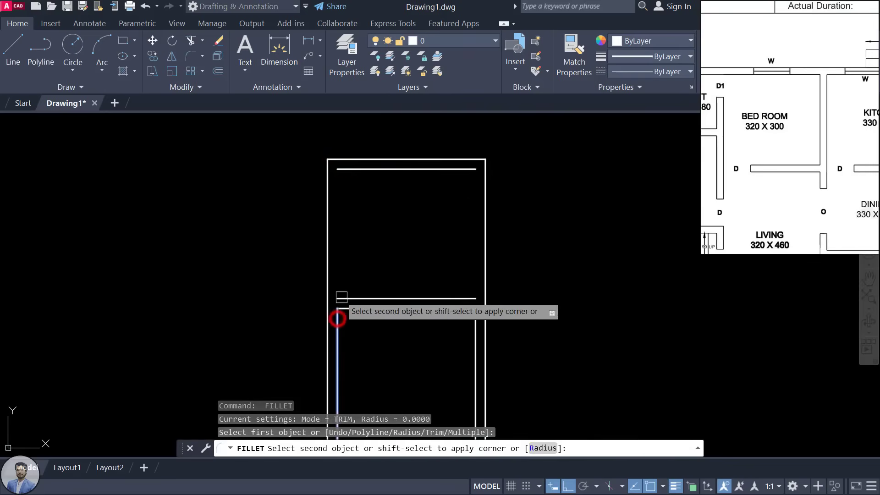
{"action": "left_click", "coordinate": [357, 173]}
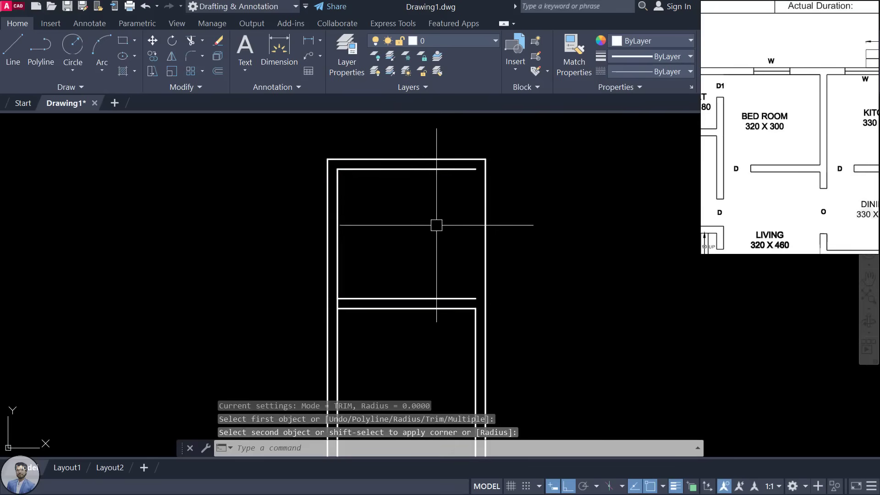
{"action": "key", "text": "space"}
{"action": "left_click", "coordinate": [473, 325]}
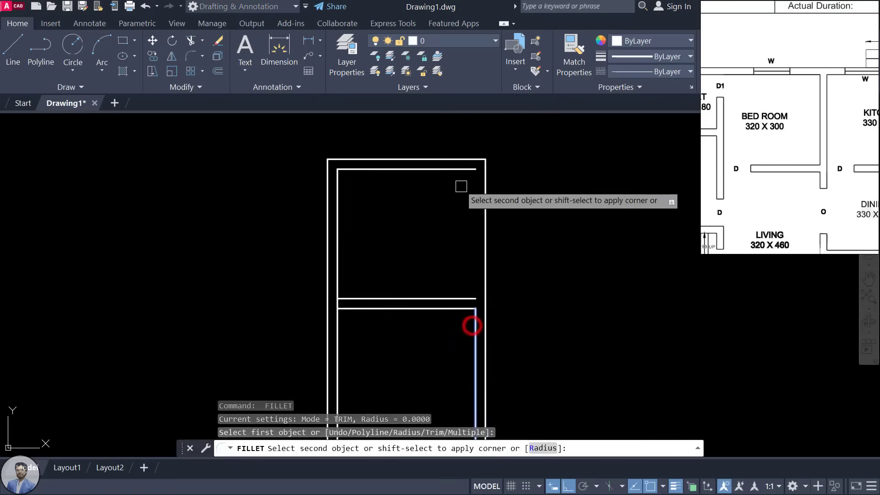
{"action": "left_click", "coordinate": [457, 172]}
Step: Fillet the bottom line to the right and left outer lines, closing the outline
{"action": "scroll", "coordinate": [534, 218], "scroll_direction": "down", "scroll_amount": 5}
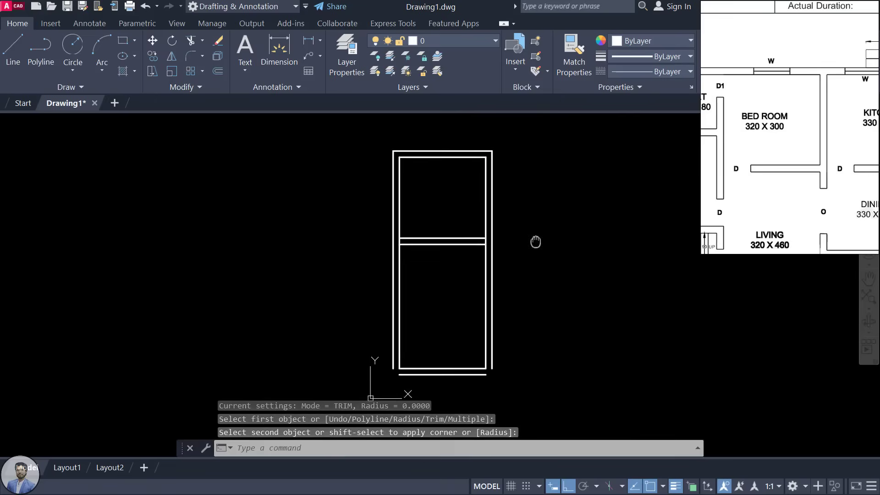
{"action": "scroll", "coordinate": [481, 370], "scroll_direction": "up", "scroll_amount": 4}
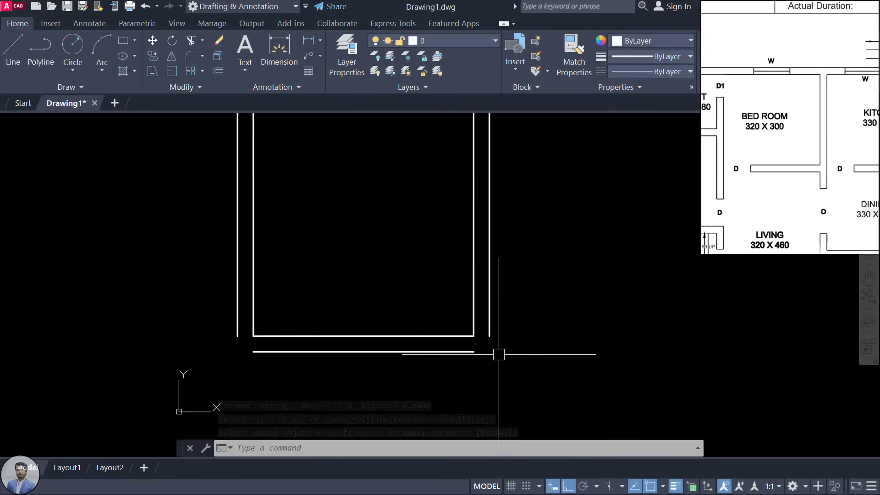
{"action": "key", "text": "Return"}
{"action": "left_click", "coordinate": [472, 351]}
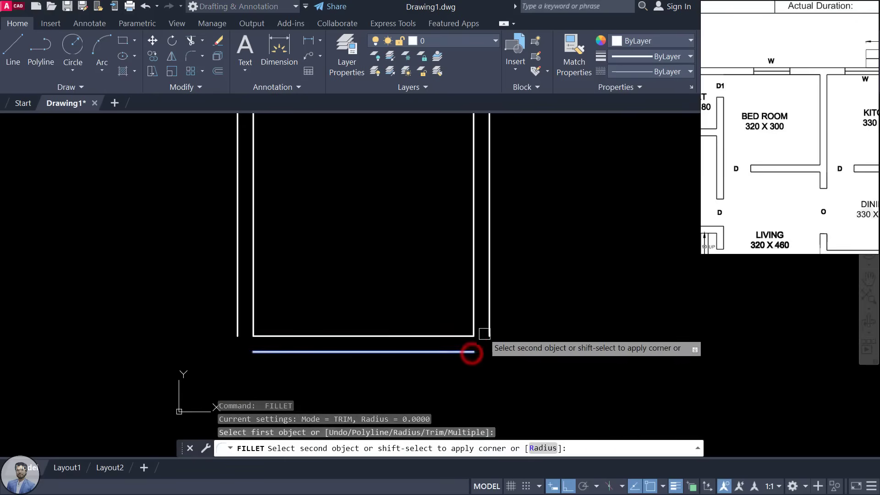
{"action": "left_click", "coordinate": [487, 327]}
{"action": "key", "text": "Return"}
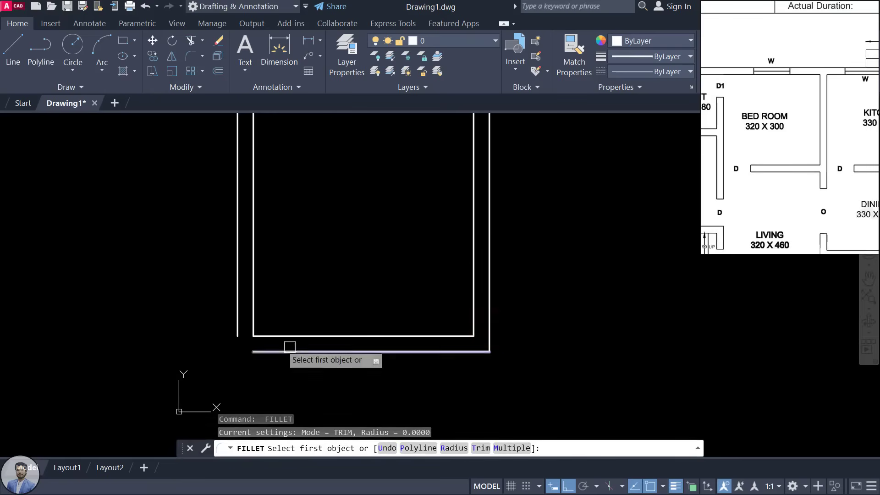
{"action": "left_click", "coordinate": [235, 316]}
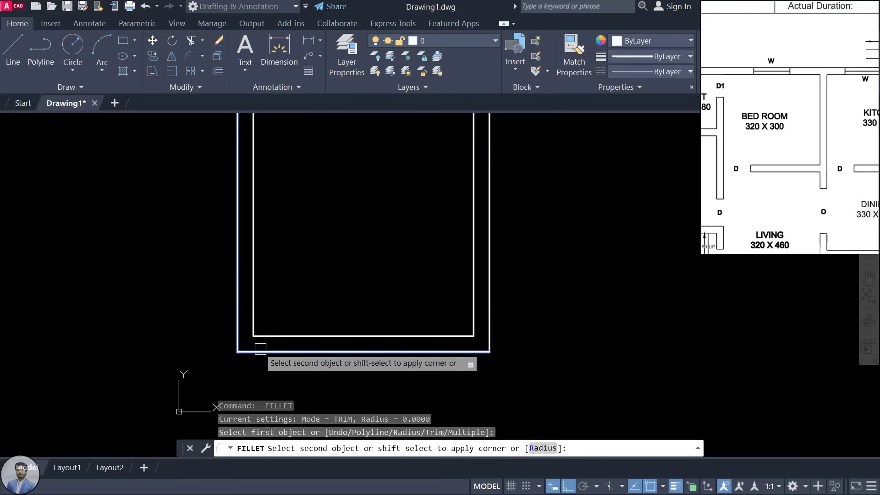
{"action": "left_click", "coordinate": [260, 349]}
Step: Recentre the drawing and show KITCHEN and DINING on the reference plan
{"action": "scroll", "coordinate": [481, 363], "scroll_direction": "down", "scroll_amount": 1}
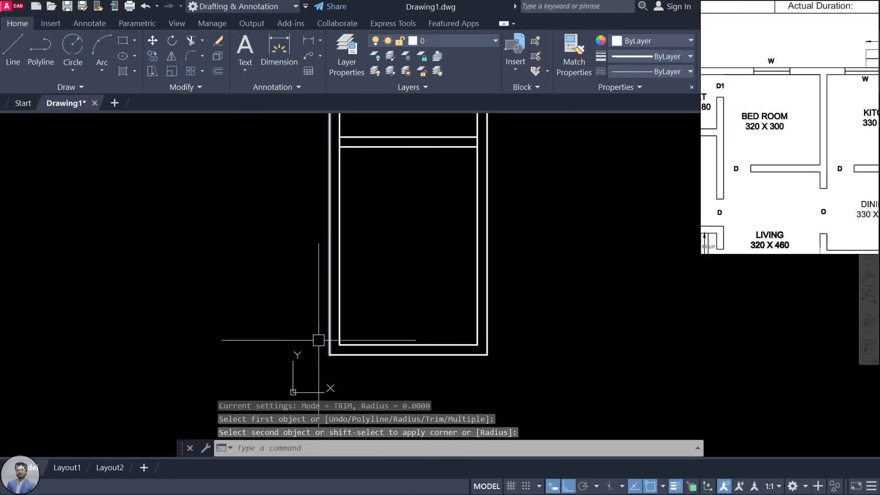
{"action": "scroll", "coordinate": [412, 265], "scroll_direction": "down", "scroll_amount": 1}
{"action": "mouse_move", "coordinate": [394, 320]}
{"action": "middle_mouse_down"}
{"action": "mouse_move", "coordinate": [395, 361]}
{"action": "mouse_move", "coordinate": [376, 401]}
{"action": "middle_mouse_up"}
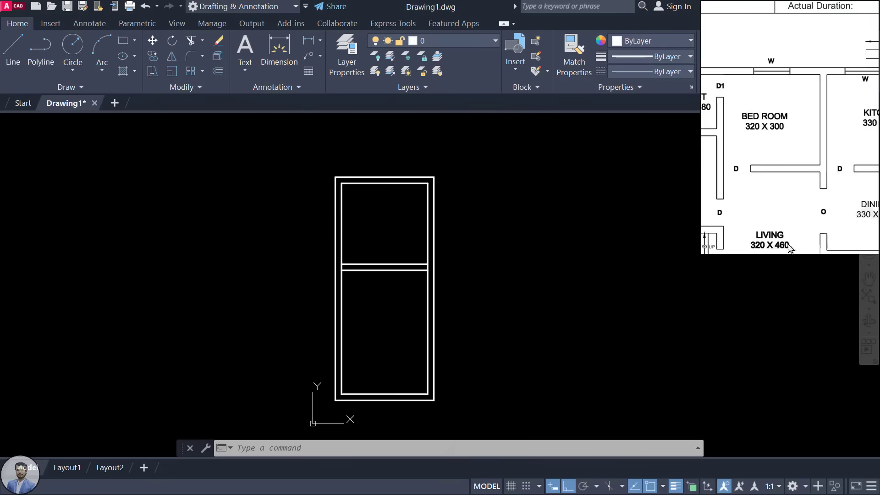
{"action": "left_click_drag", "start_coordinate": [813, 147], "coordinate": [758, 128]}
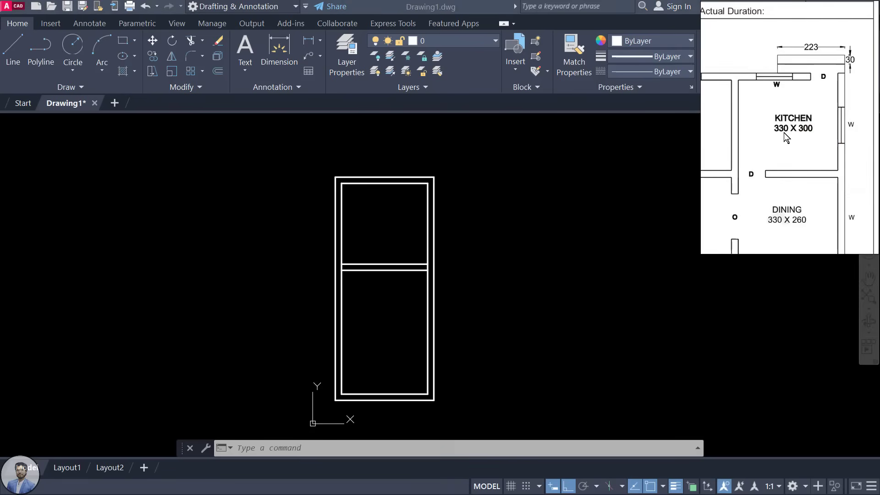
Step: Offset the rectangle's right edge 330 units right, then add a line 23 beyond
{"action": "left_click", "coordinate": [448, 207]}
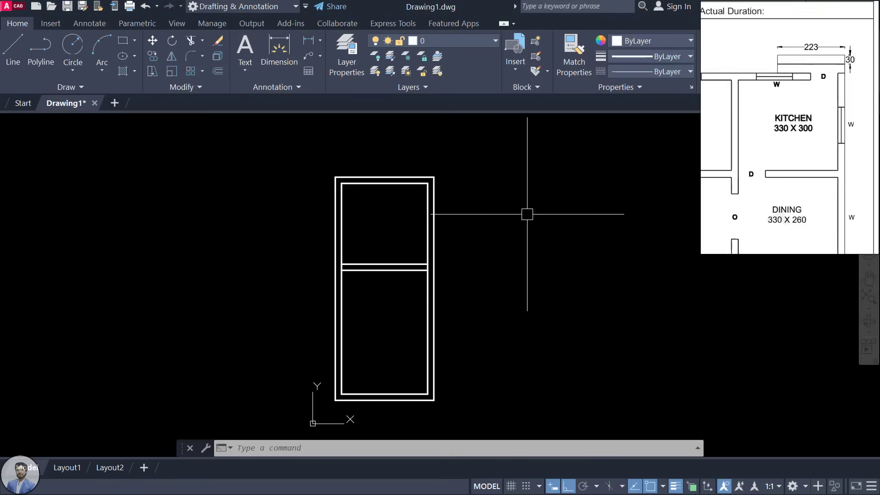
{"action": "type", "text": "o"}
{"action": "key", "text": "Return"}
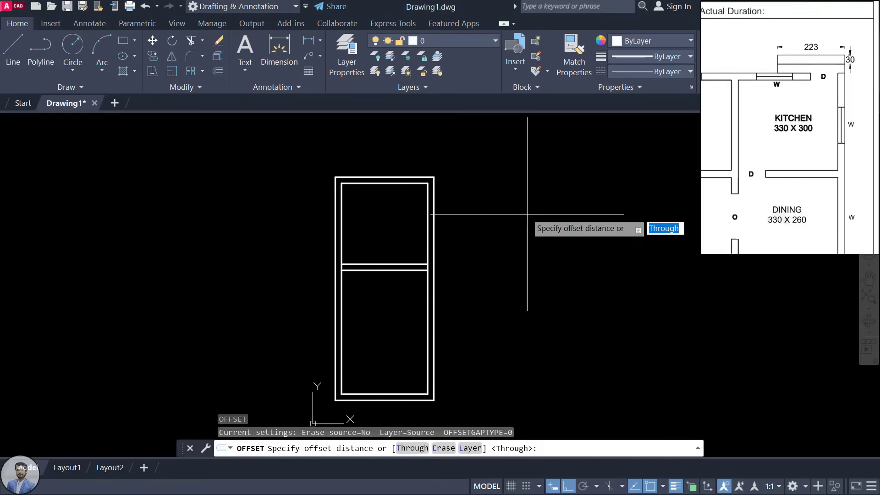
{"action": "type", "text": "3"}
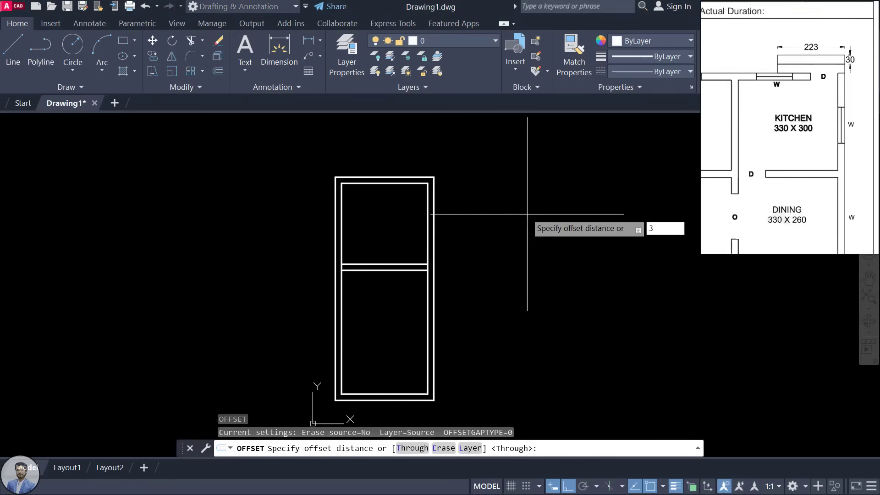
{"action": "type", "text": "30"}
{"action": "key", "text": "Return"}
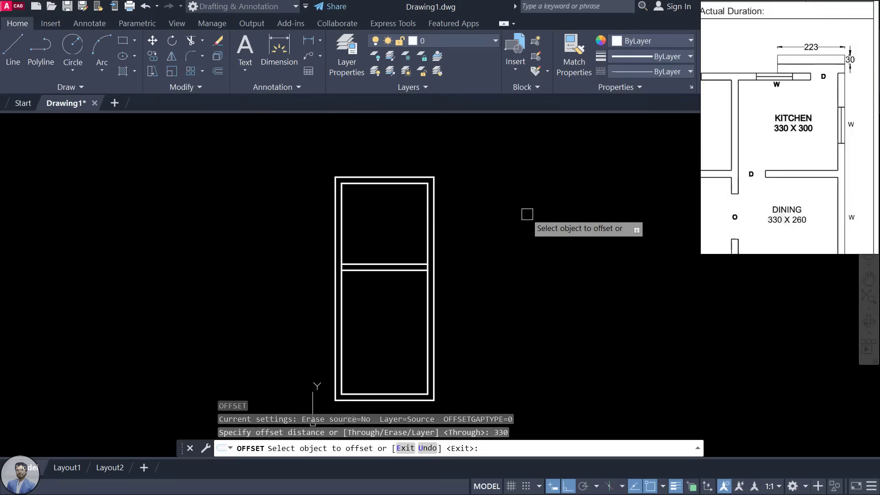
{"action": "left_click", "coordinate": [434, 198]}
{"action": "left_click", "coordinate": [594, 205]}
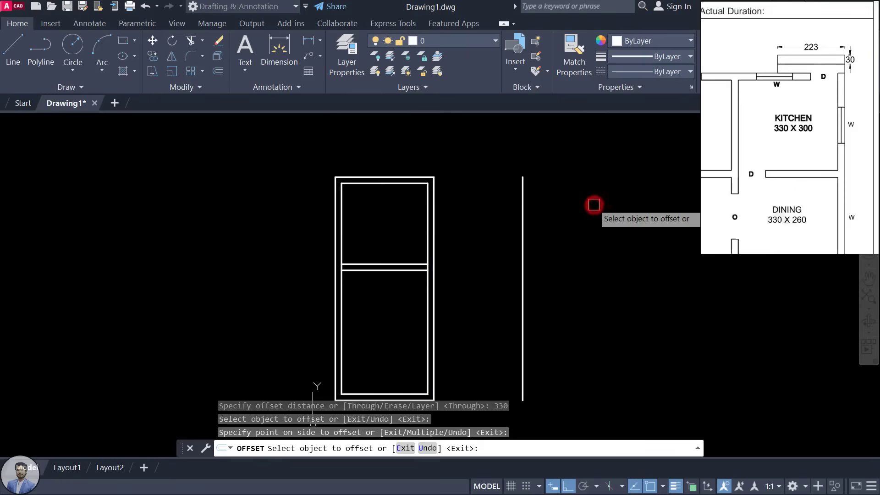
{"action": "left_click", "coordinate": [524, 207]}
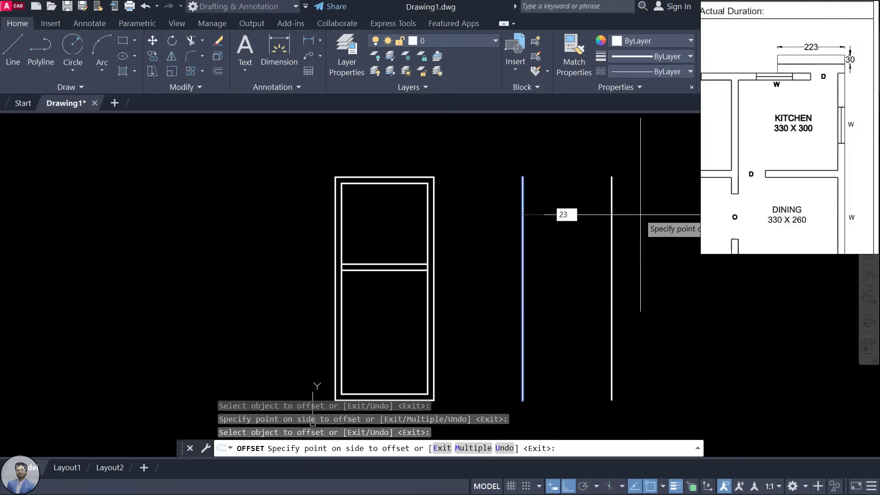
{"action": "key", "text": "Return"}
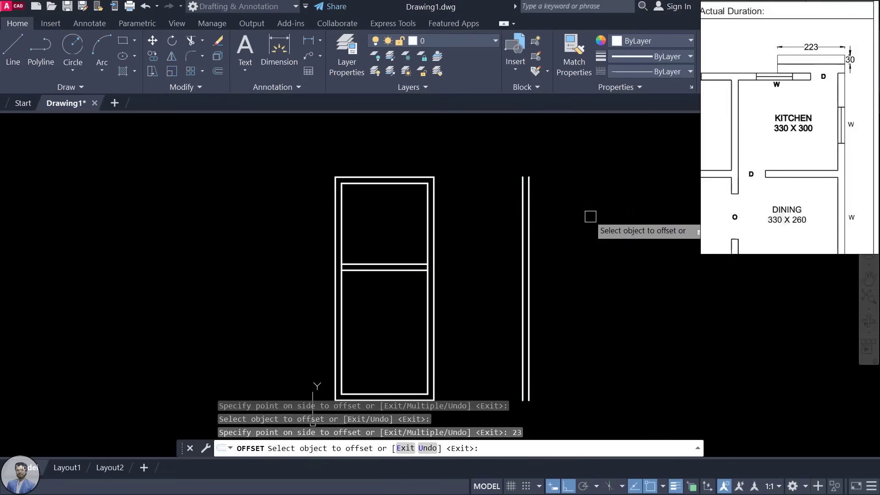
{"action": "key", "text": "Escape"}
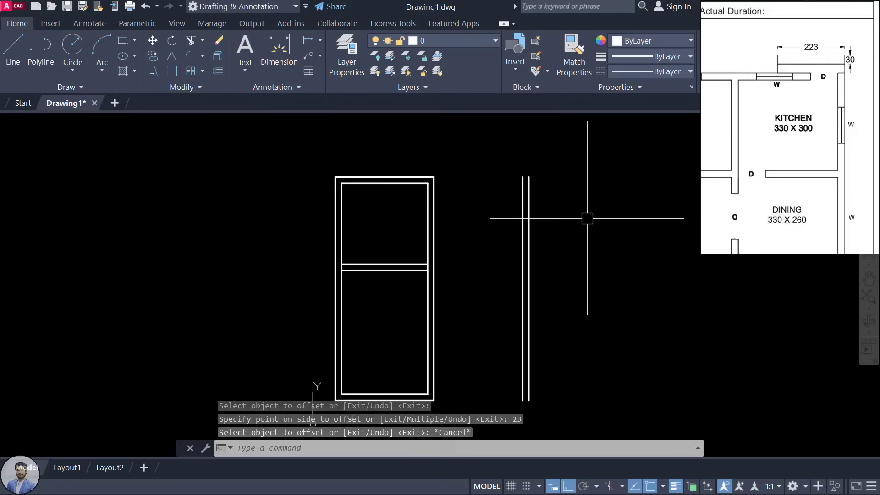
{"action": "middle_click_drag", "start_coordinate": [585, 224], "coordinate": [586, 233]}
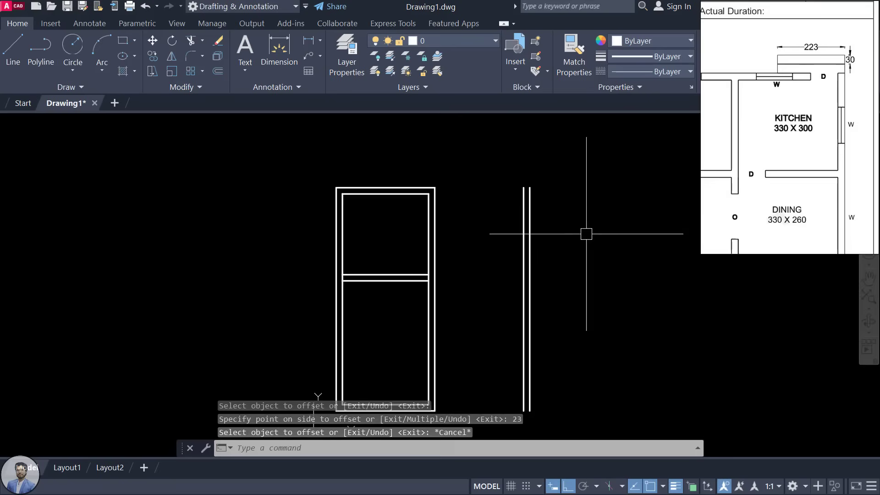
Step: Fillet the outer and inner top wall lines to the outer and inner new right vertical lines
{"action": "type", "text": "F"}
{"action": "key", "text": "Return"}
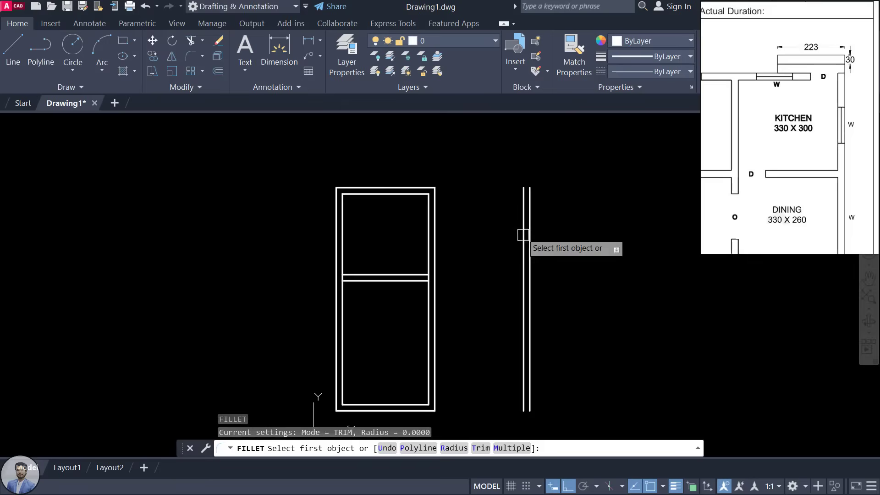
{"action": "left_click", "coordinate": [418, 186]}
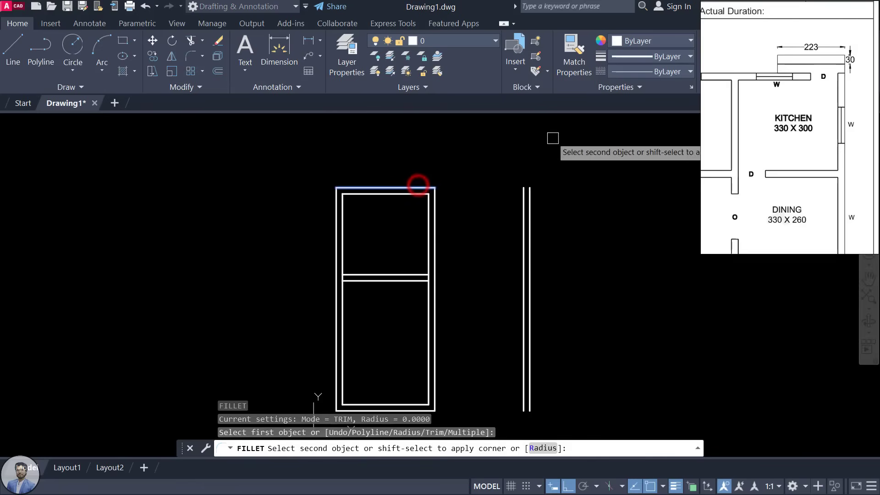
{"action": "left_click", "coordinate": [531, 204]}
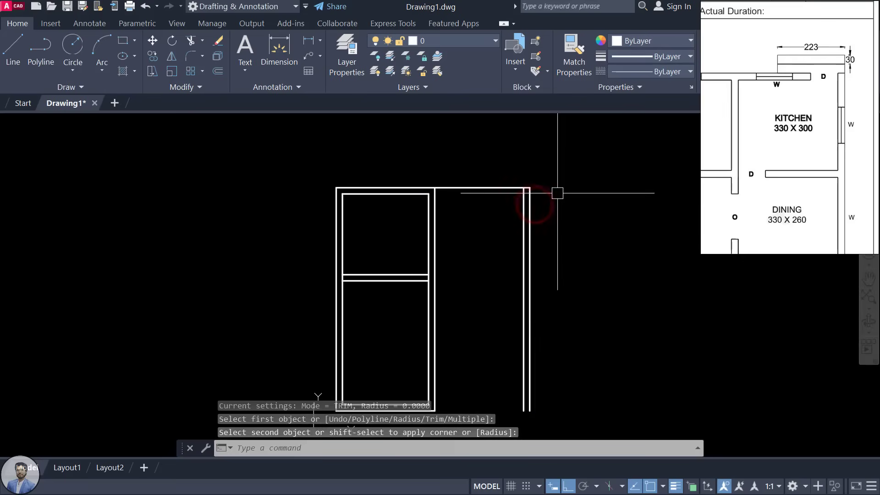
{"action": "key", "text": "Return"}
{"action": "left_click", "coordinate": [392, 195]}
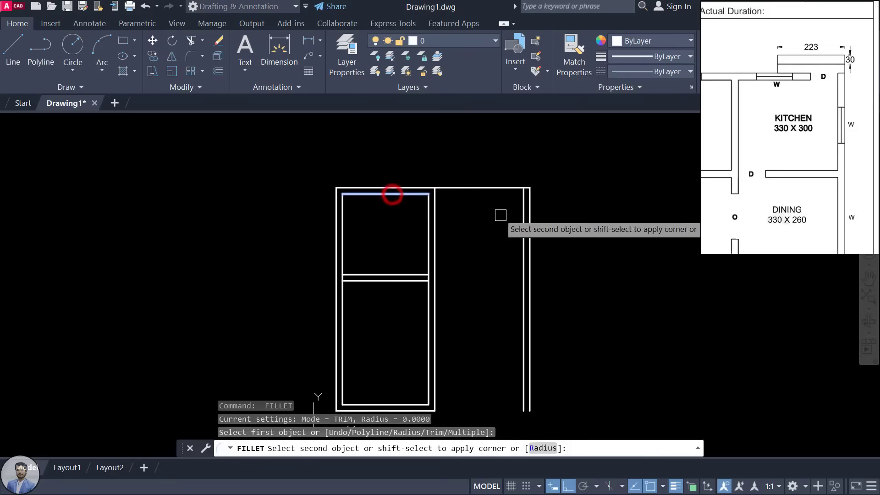
{"action": "left_click", "coordinate": [523, 204]}
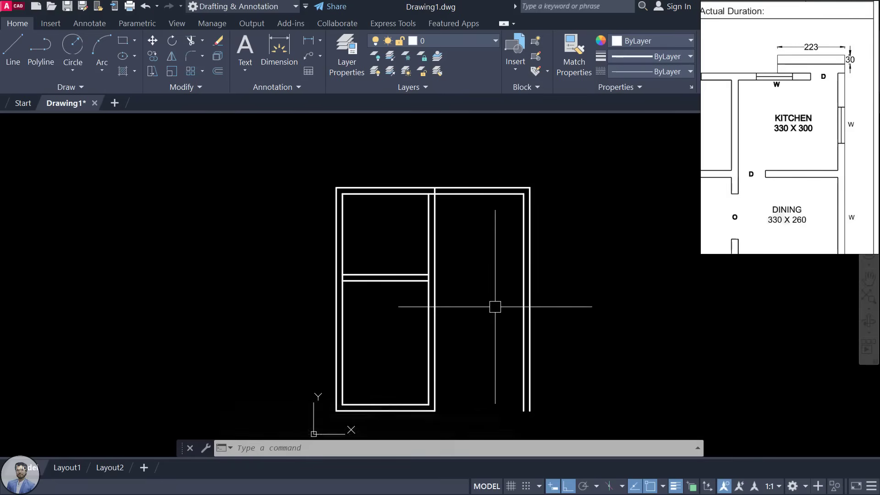
Step: Fillet the upper and lower middle dividing lines across to the inner and outer right lines
{"action": "key", "text": "space"}
{"action": "scroll", "coordinate": [495, 295], "scroll_direction": "up", "scroll_amount": 2}
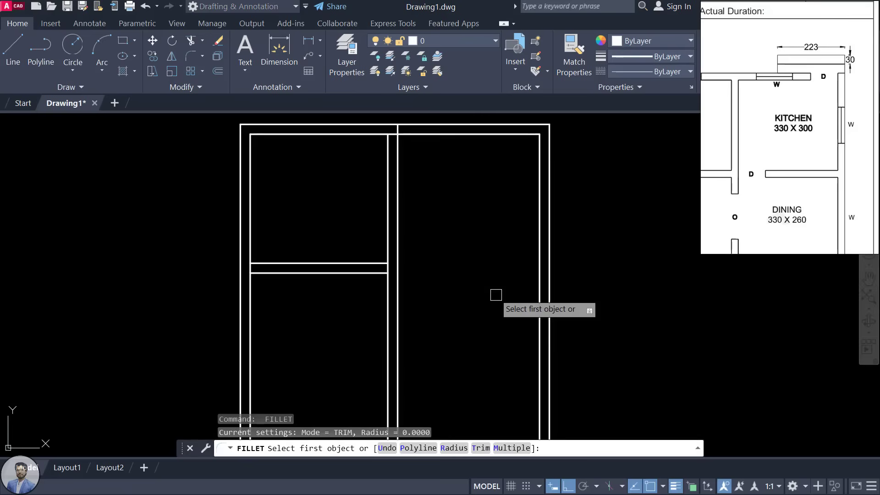
{"action": "left_click", "coordinate": [369, 260]}
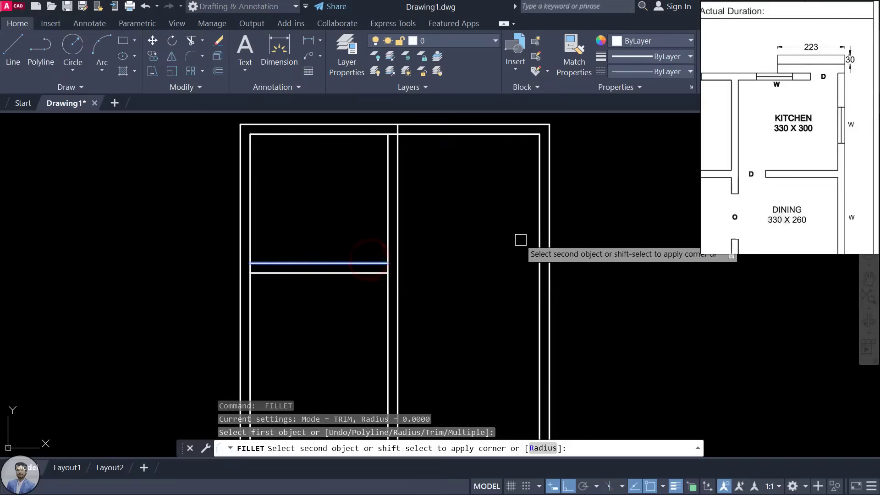
{"action": "left_click", "coordinate": [540, 239]}
{"action": "key", "text": "space"}
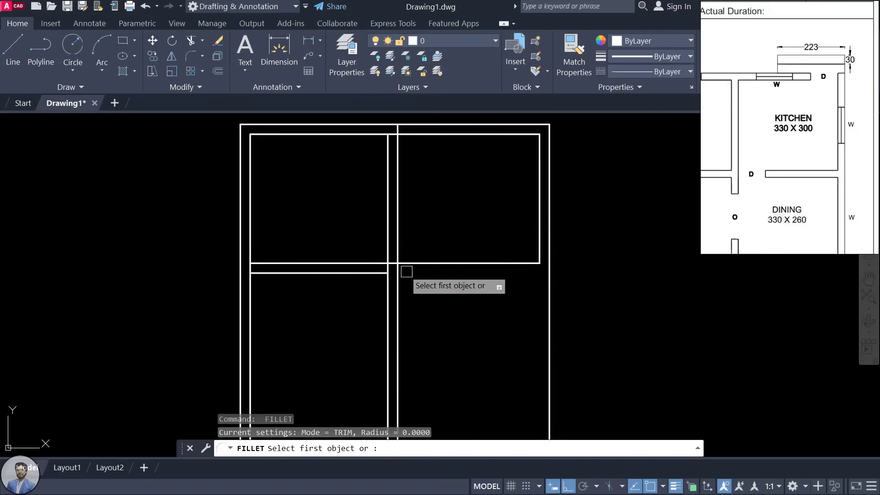
{"action": "left_click", "coordinate": [362, 272]}
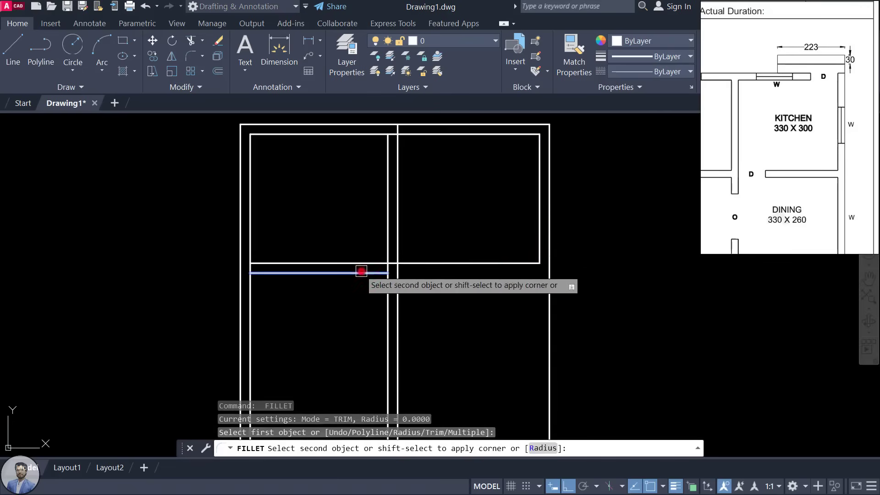
{"action": "left_click", "coordinate": [550, 244]}
{"action": "scroll", "coordinate": [818, 163], "scroll_direction": "down", "scroll_amount": 2}
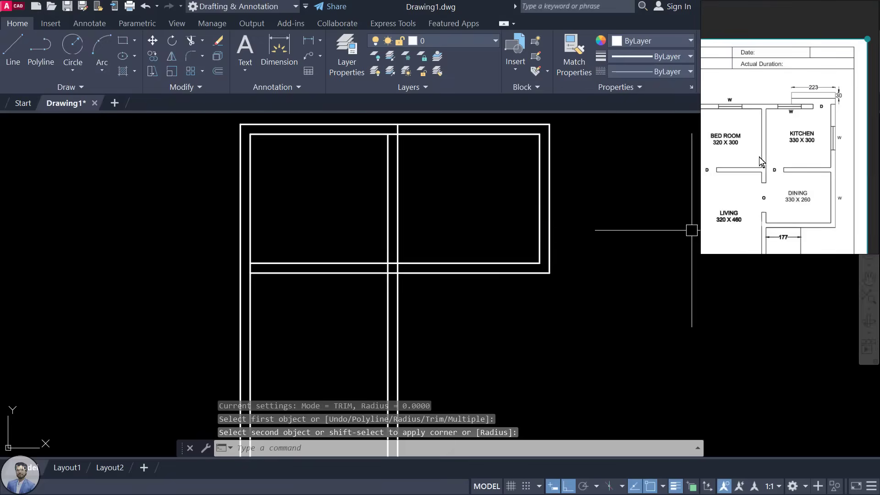
{"action": "scroll", "coordinate": [759, 158], "scroll_direction": "up", "scroll_amount": 2}
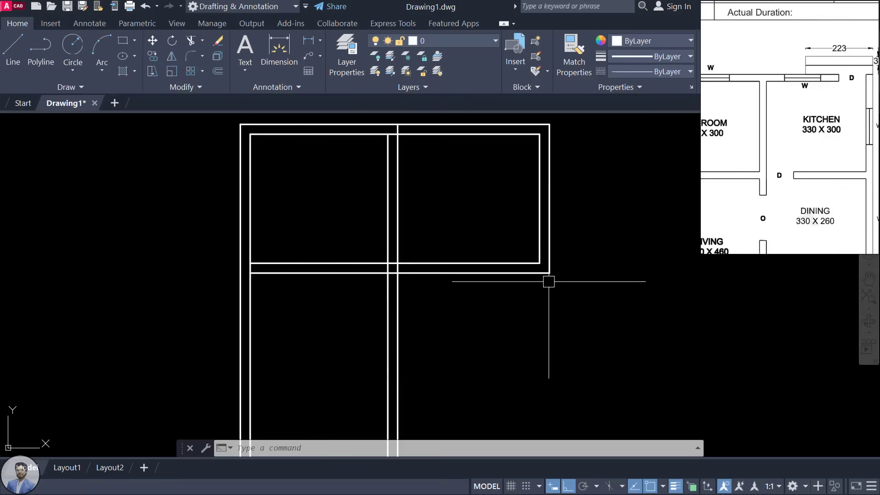
{"action": "scroll", "coordinate": [545, 282], "scroll_direction": "down", "scroll_amount": 2}
{"action": "scroll", "coordinate": [837, 153], "scroll_direction": "down", "scroll_amount": 2}
{"action": "left_click_drag", "start_coordinate": [818, 194], "coordinate": [809, 166]}
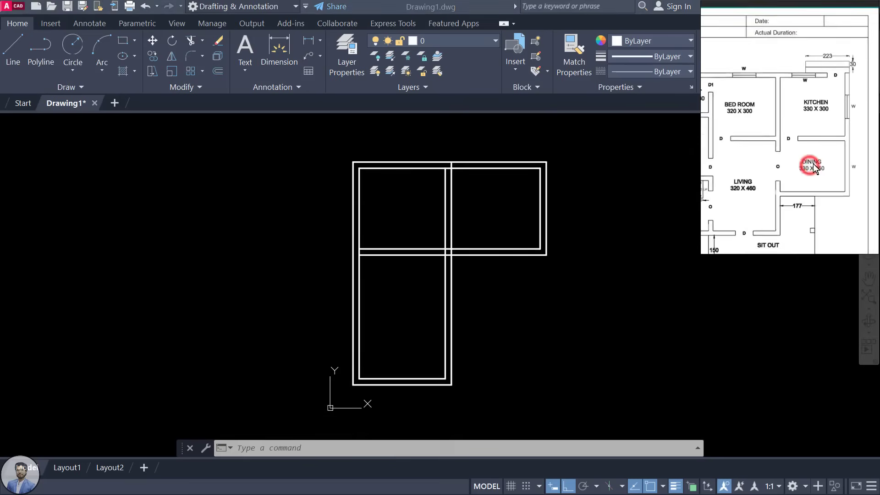
{"action": "scroll", "coordinate": [809, 166], "scroll_direction": "up", "scroll_amount": 2}
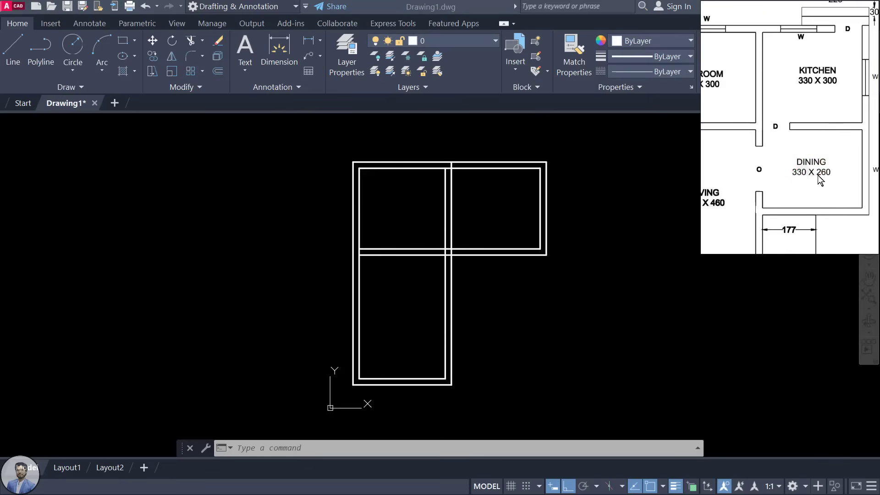
Step: Offset the middle wall line 260 downward, then offset that copy 23 further down
{"action": "left_click", "coordinate": [505, 298]}
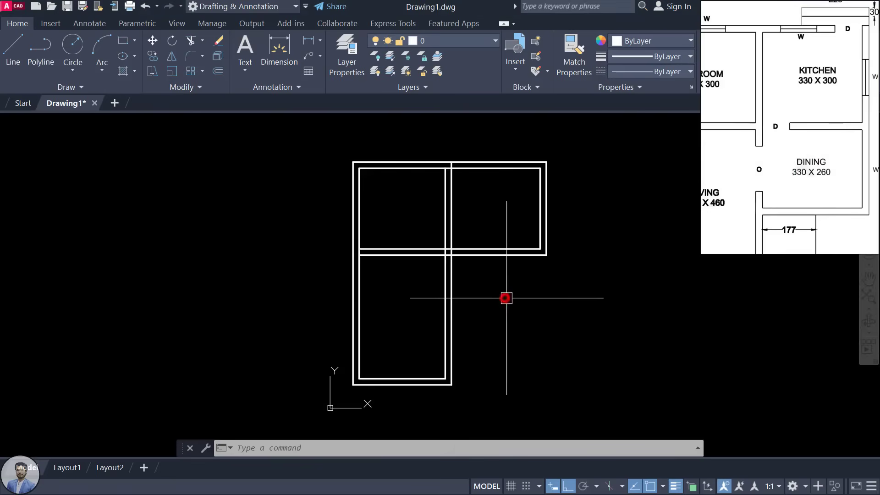
{"action": "type", "text": "o"}
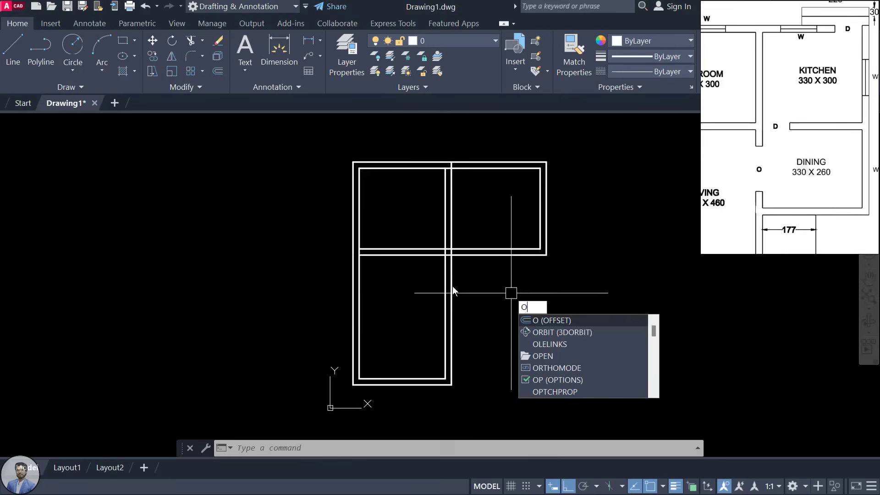
{"action": "key", "text": "Return"}
{"action": "type", "text": "260"}
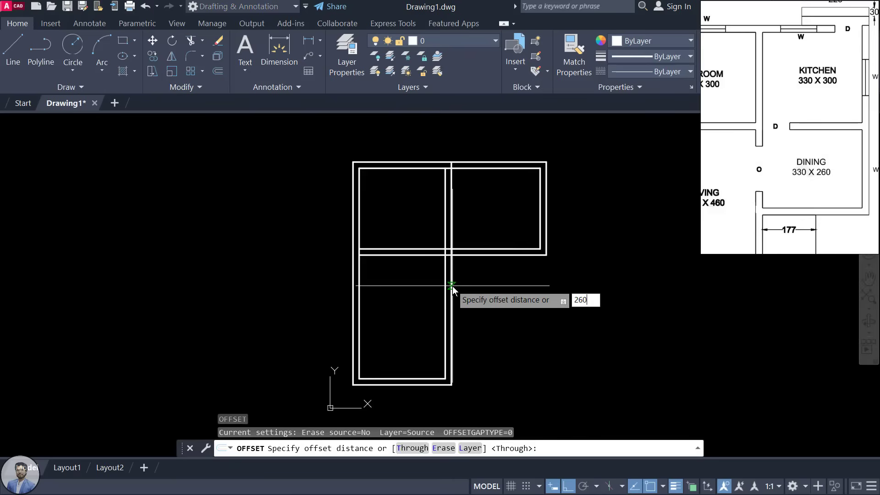
{"action": "key", "text": "Return"}
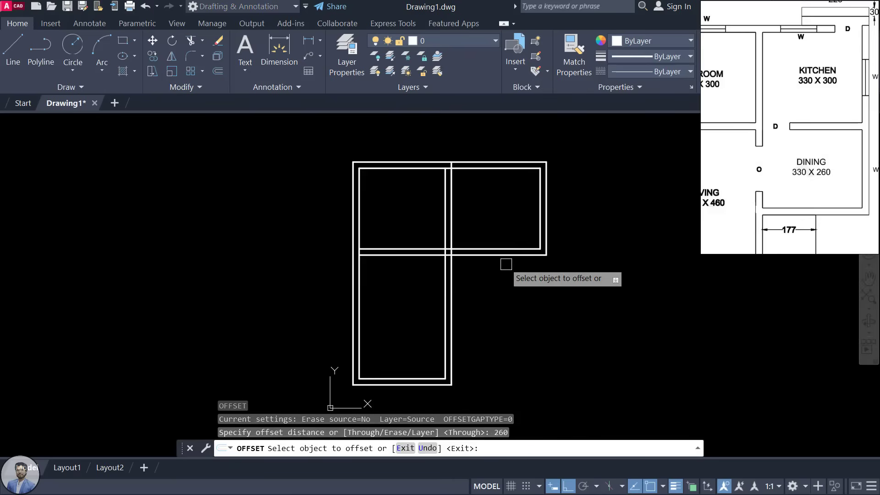
{"action": "left_click", "coordinate": [507, 256]}
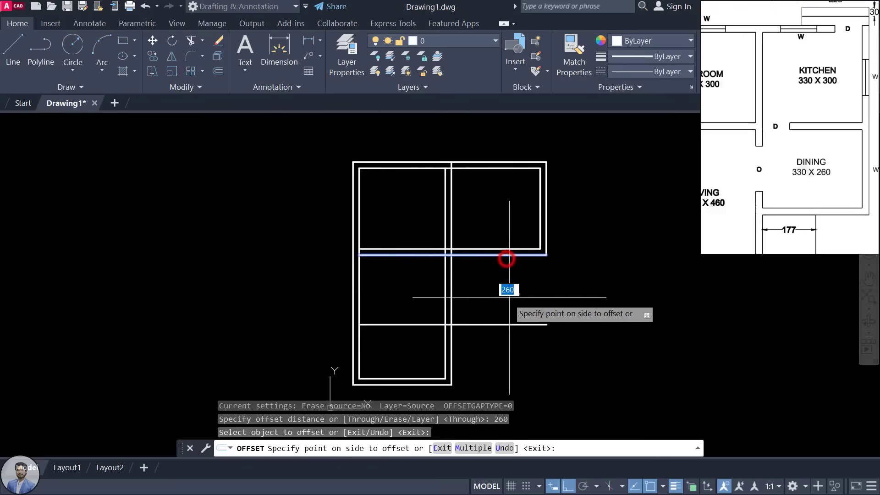
{"action": "left_click", "coordinate": [511, 343]}
{"action": "left_click", "coordinate": [514, 326]}
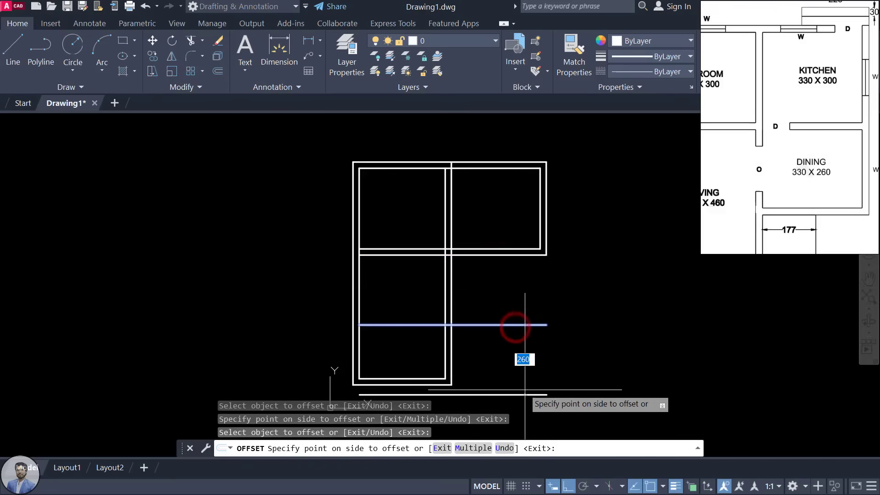
{"action": "type", "text": "23"}
{"action": "key", "text": "Return"}
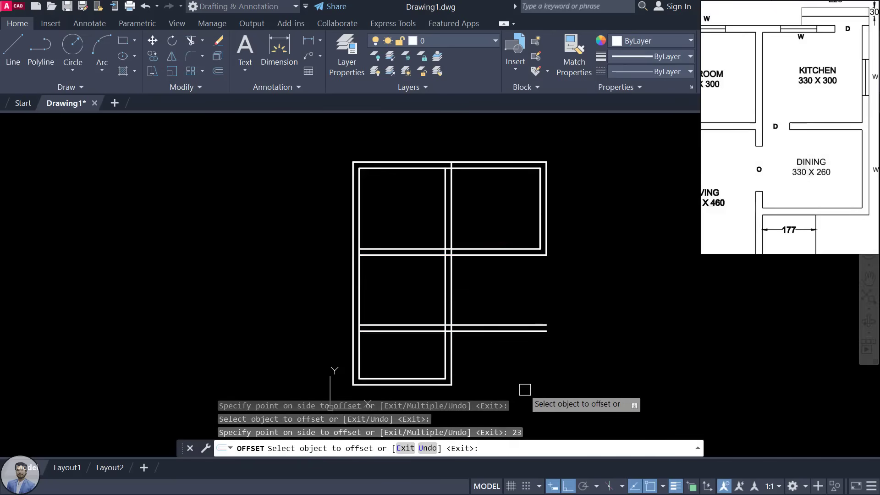
{"action": "key", "text": "Escape"}
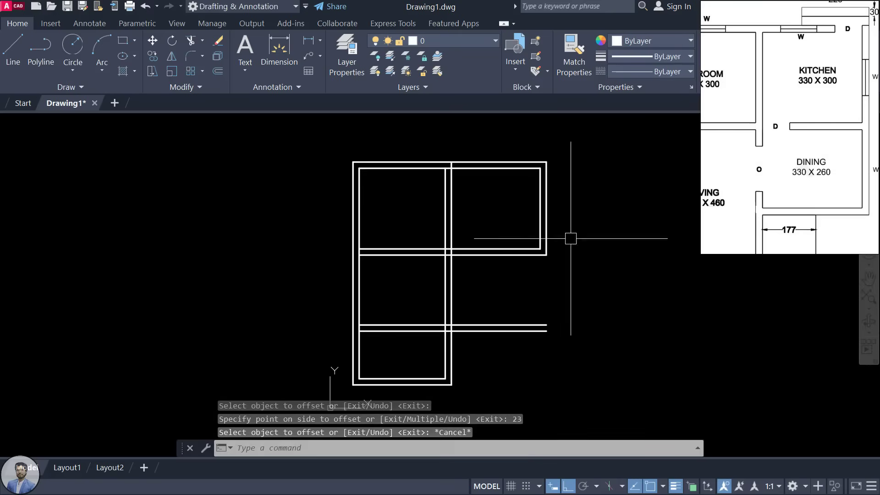
Step: Fillet the outer and inner right wall lines to the new wall's lower and inner lines
{"action": "type", "text": "f"}
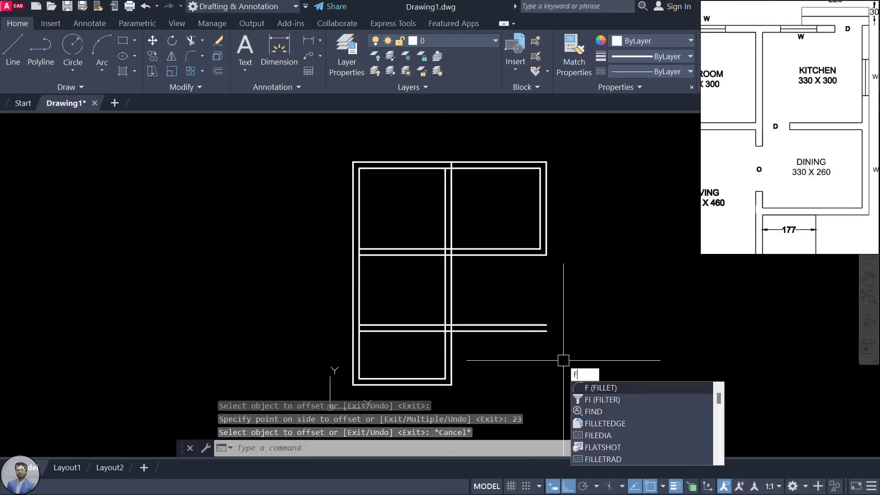
{"action": "key", "text": "Return"}
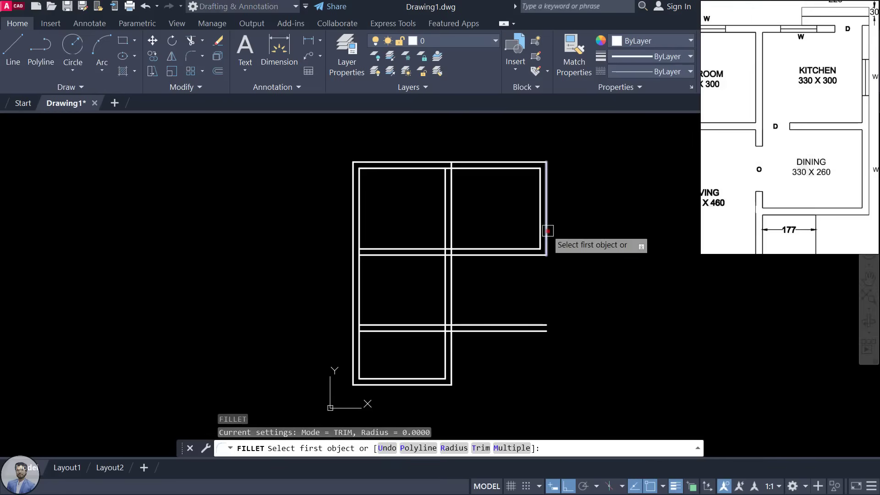
{"action": "left_click", "coordinate": [547, 232]}
{"action": "left_click", "coordinate": [537, 336]}
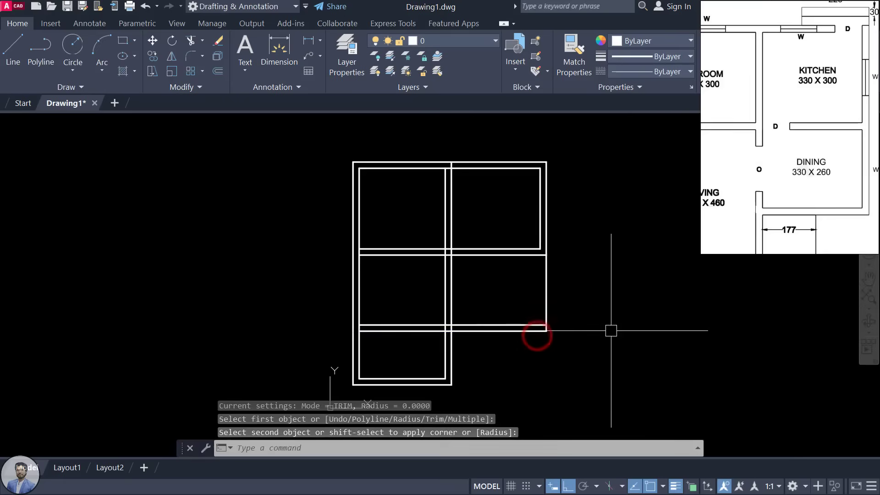
{"action": "key", "text": "Return"}
{"action": "left_click", "coordinate": [535, 226]}
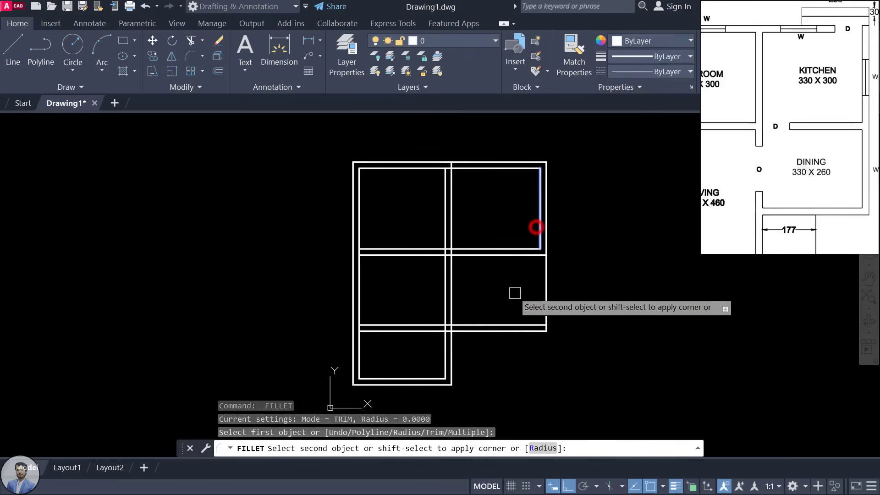
{"action": "left_click", "coordinate": [512, 323]}
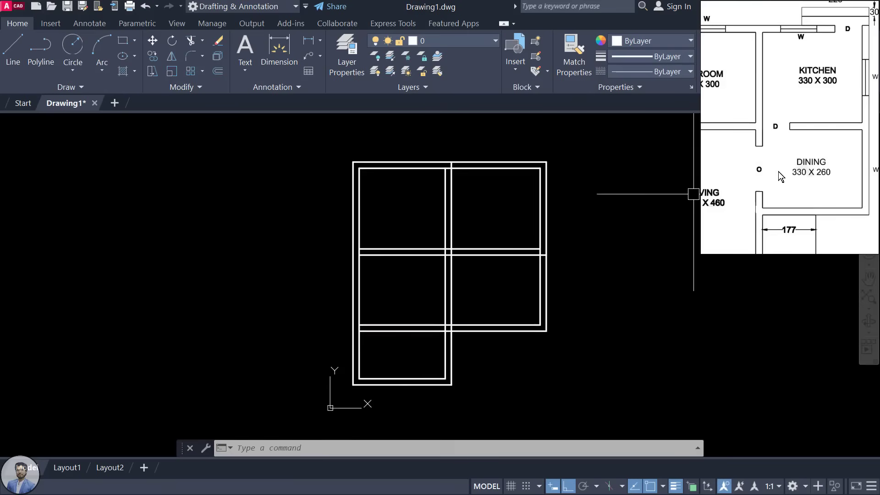
{"action": "scroll", "coordinate": [778, 171], "scroll_direction": "down", "scroll_amount": 2}
{"action": "left_click_drag", "start_coordinate": [723, 193], "coordinate": [776, 196]}
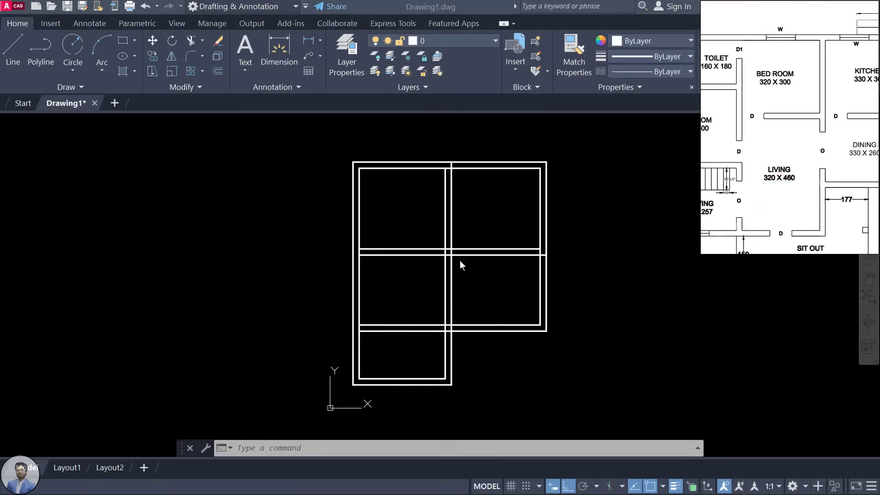
{"action": "left_click", "coordinate": [527, 352]}
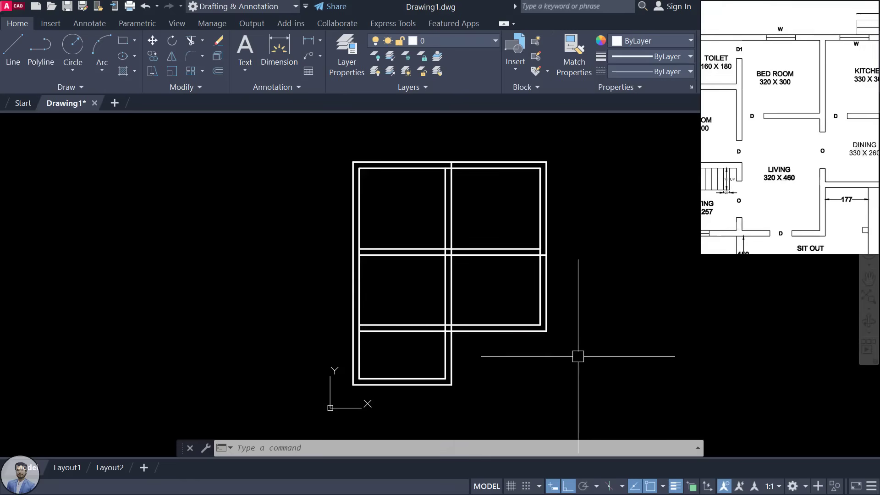
{"action": "left_click", "coordinate": [484, 323]}
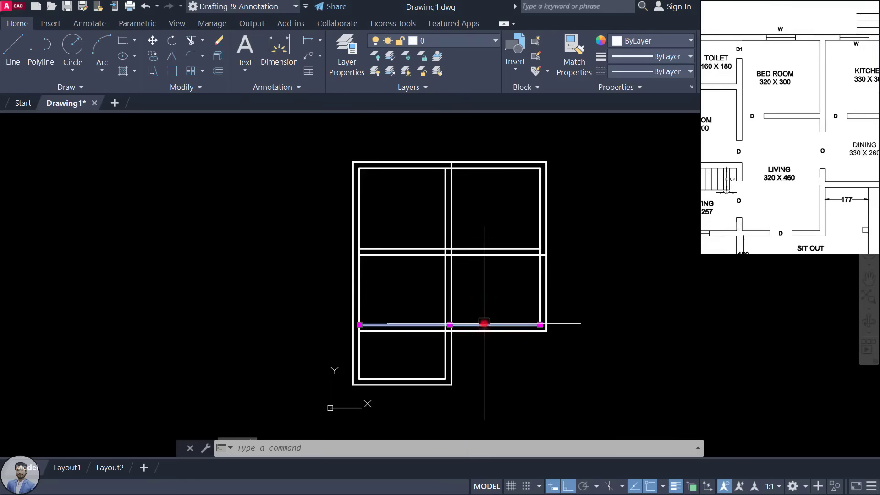
{"action": "key", "text": "Delete"}
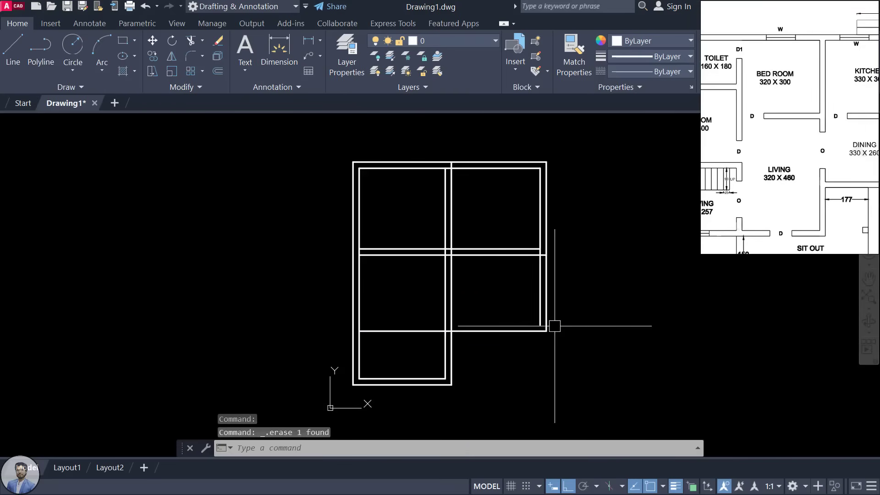
{"action": "key", "text": "ctrl+z"}
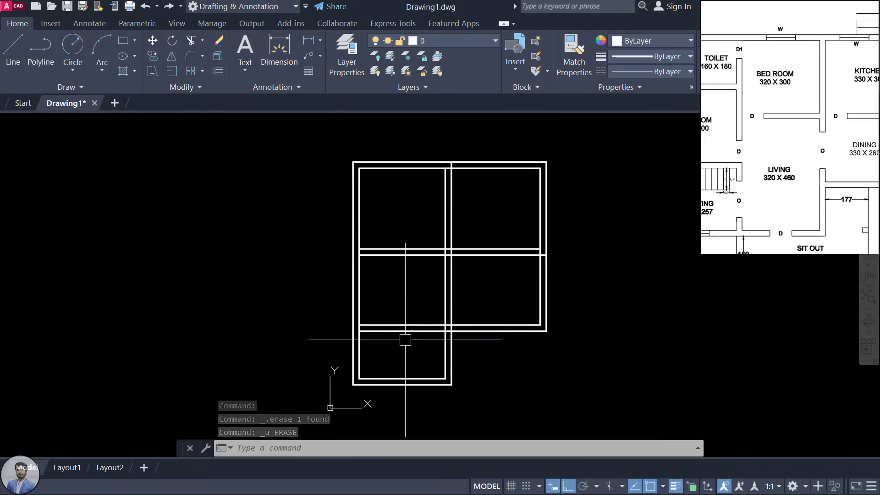
{"action": "type", "text": "t"}
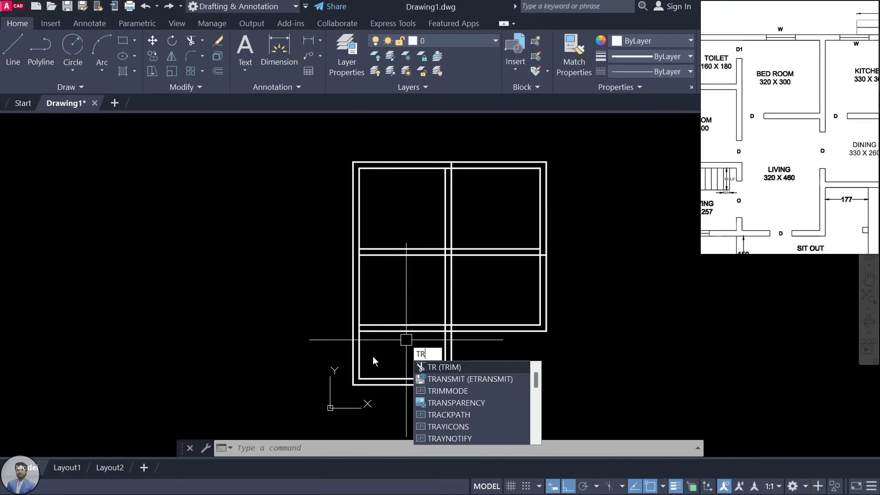
Step: Trim the two new wall lines crossing the lower-left room
{"action": "key", "text": "Return"}
{"action": "key", "text": "Return"}
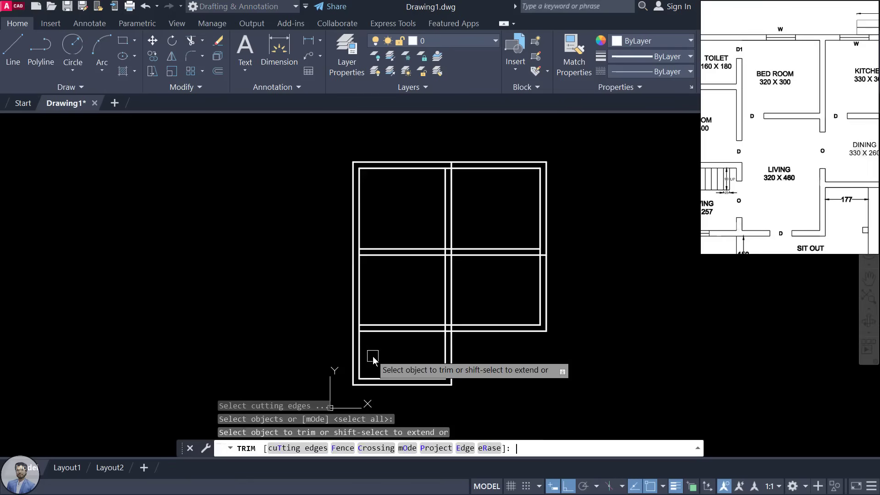
{"action": "scroll", "coordinate": [405, 297], "scroll_direction": "up", "scroll_amount": 2}
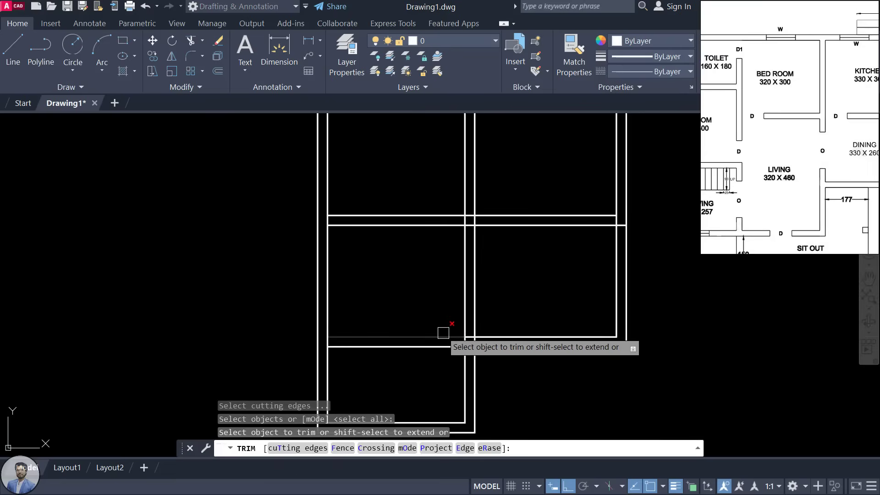
{"action": "left_click", "coordinate": [440, 334]}
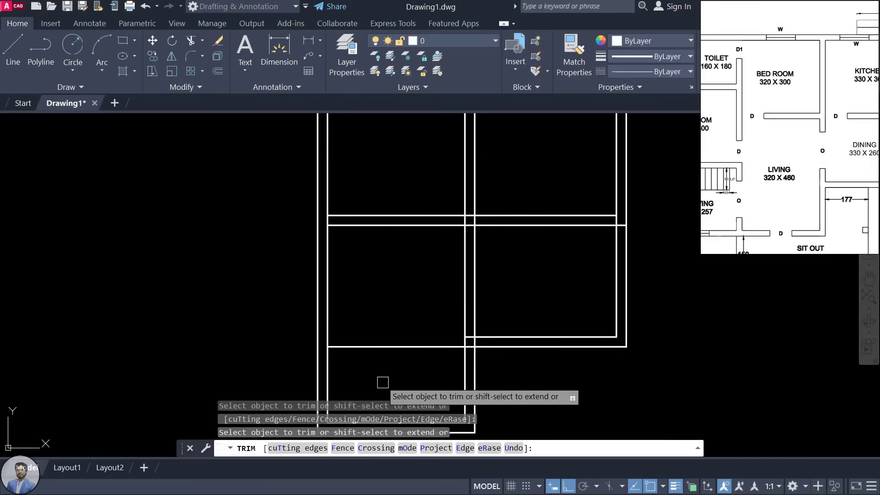
{"action": "left_click", "coordinate": [394, 347]}
Step: Trim the stubs inside the middle vertical wall and the leftover pieces near the right rooms
{"action": "scroll", "coordinate": [479, 367], "scroll_direction": "up", "scroll_amount": 5}
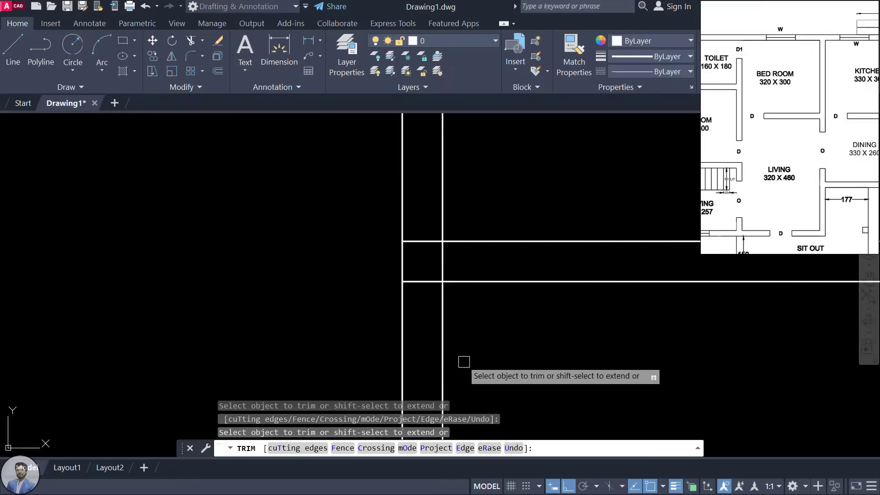
{"action": "left_click", "coordinate": [431, 283]}
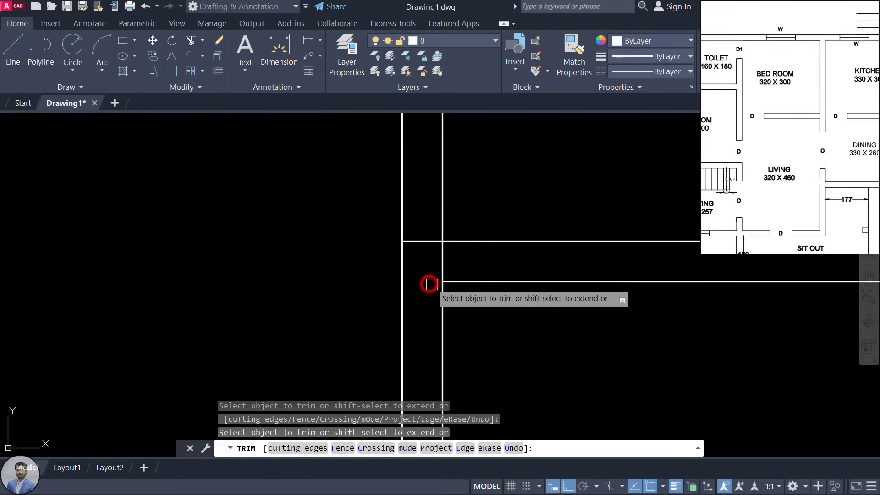
{"action": "left_click", "coordinate": [424, 241]}
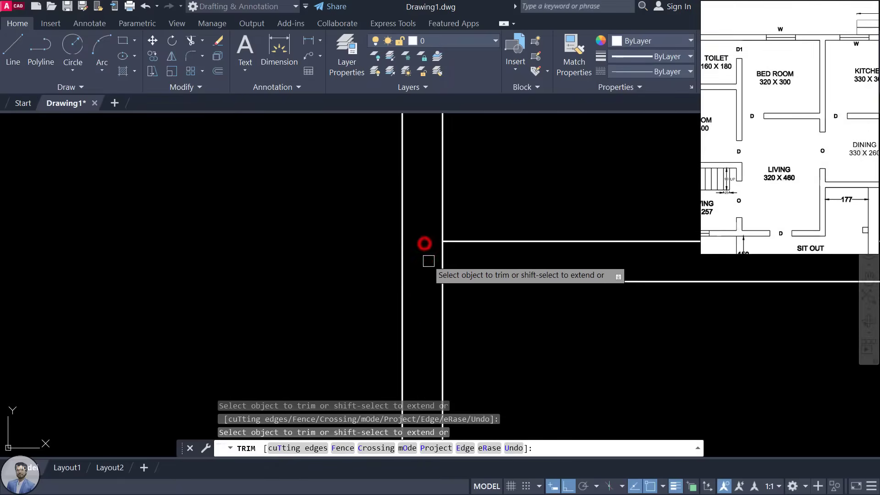
{"action": "scroll", "coordinate": [424, 244], "scroll_direction": "down", "scroll_amount": 5}
{"action": "left_click", "coordinate": [485, 266]}
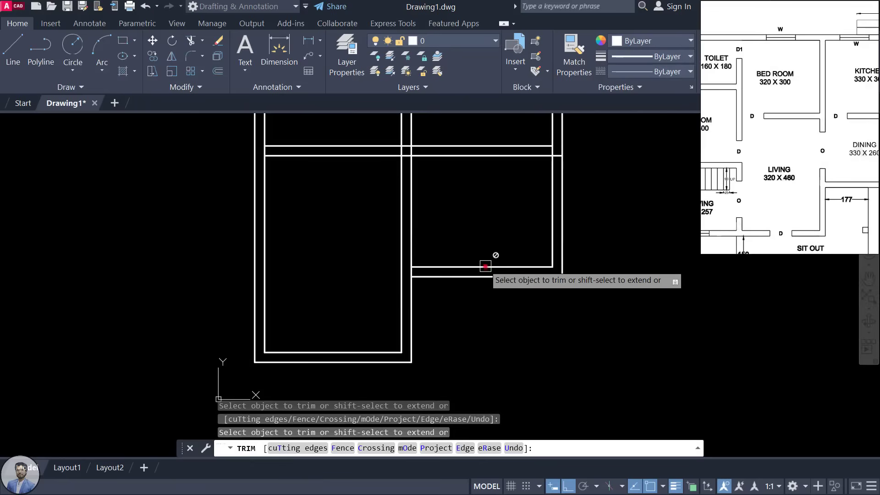
{"action": "left_click", "coordinate": [484, 277]}
{"action": "left_click", "coordinate": [487, 267]}
{"action": "left_click", "coordinate": [485, 277]}
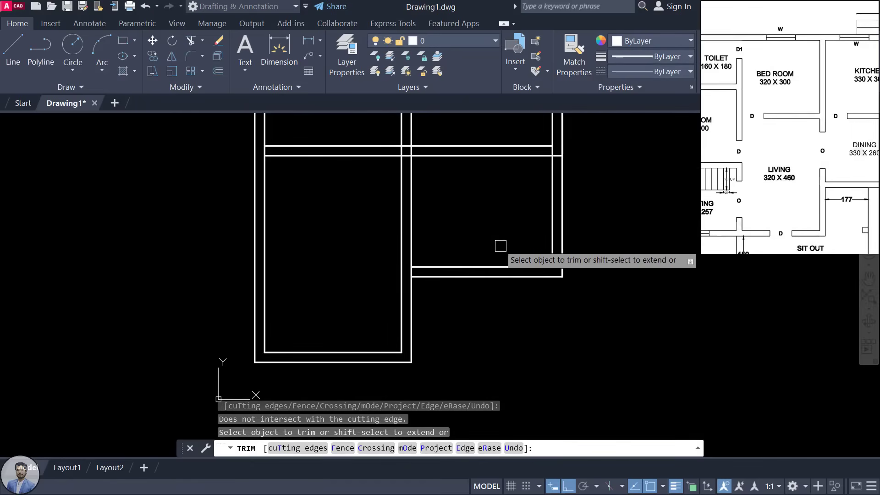
{"action": "key", "text": "Escape"}
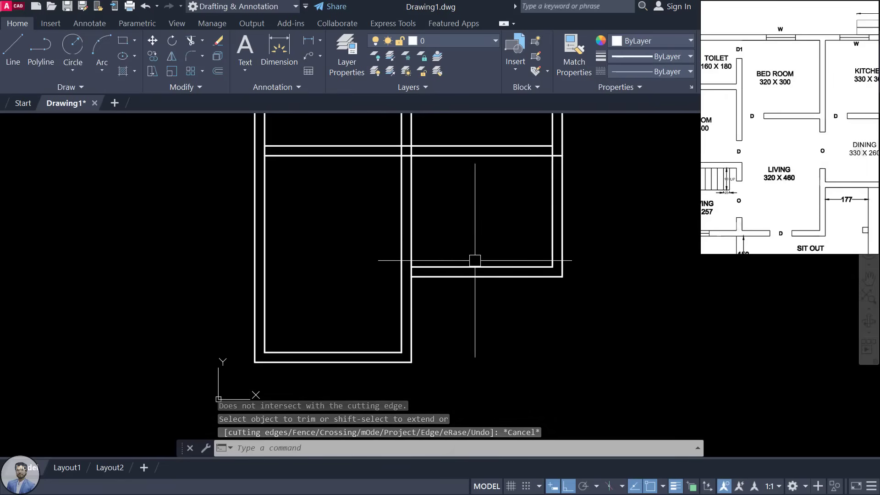
Step: Restart TRIM with TR, then cancel it without further cuts
{"action": "type", "text": "tr"}
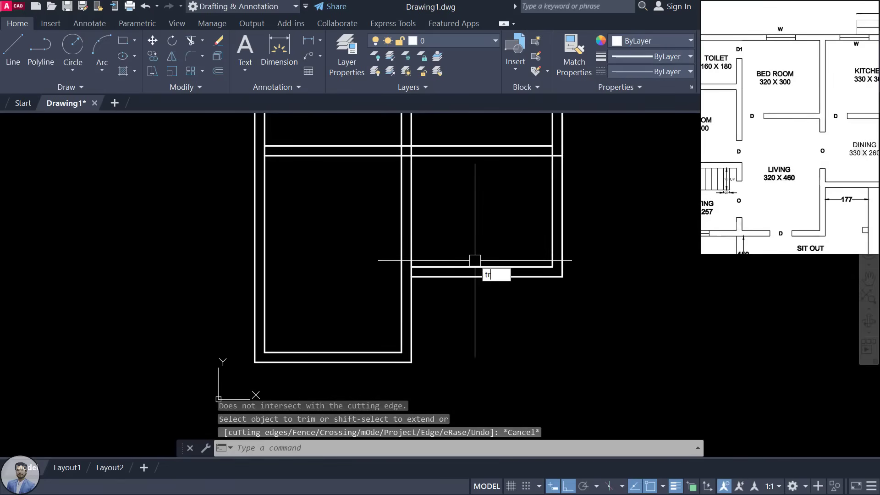
{"action": "key", "text": "Return"}
{"action": "key", "text": "Escape"}
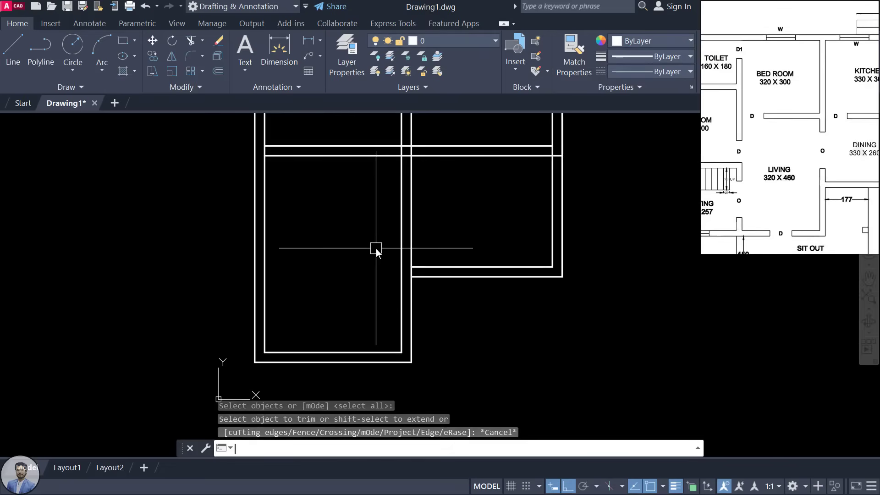
{"action": "scroll", "coordinate": [497, 222], "scroll_direction": "down", "scroll_amount": 2}
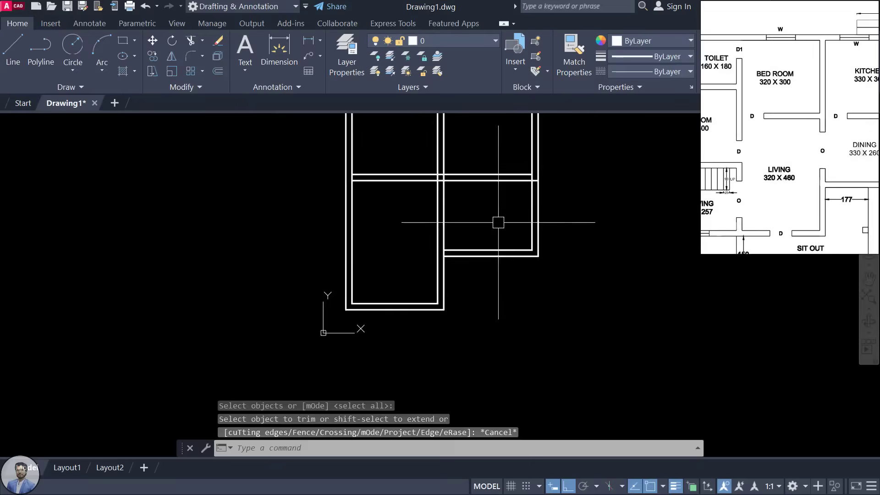
{"action": "middle_click_drag", "start_coordinate": [497, 222], "coordinate": [506, 246]}
{"action": "left_click", "coordinate": [789, 154]}
{"action": "scroll", "coordinate": [788, 153], "scroll_direction": "up", "scroll_amount": 3}
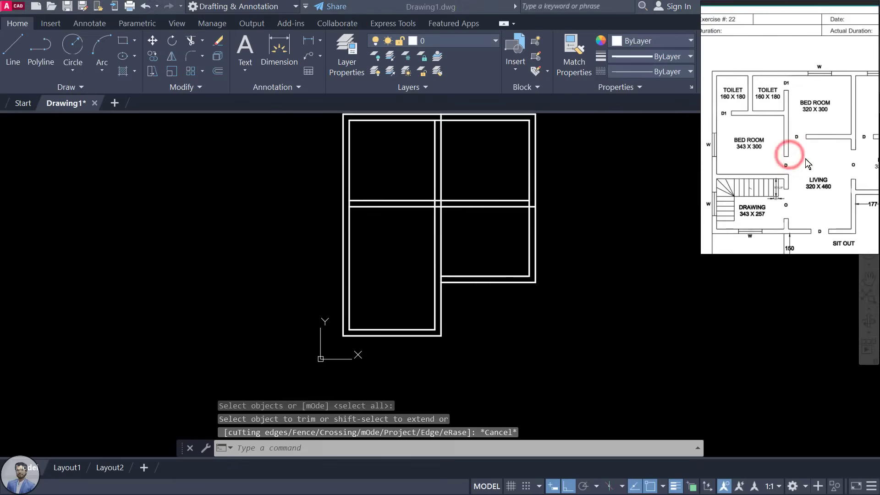
{"action": "mouse_move", "coordinate": [393, 171]}
{"action": "middle_mouse_down"}
{"action": "mouse_move", "coordinate": [398, 165]}
{"action": "mouse_move", "coordinate": [503, 214]}
{"action": "middle_mouse_up"}
{"action": "left_click", "coordinate": [757, 88]}
{"action": "scroll", "coordinate": [761, 105], "scroll_direction": "up", "scroll_amount": 1}
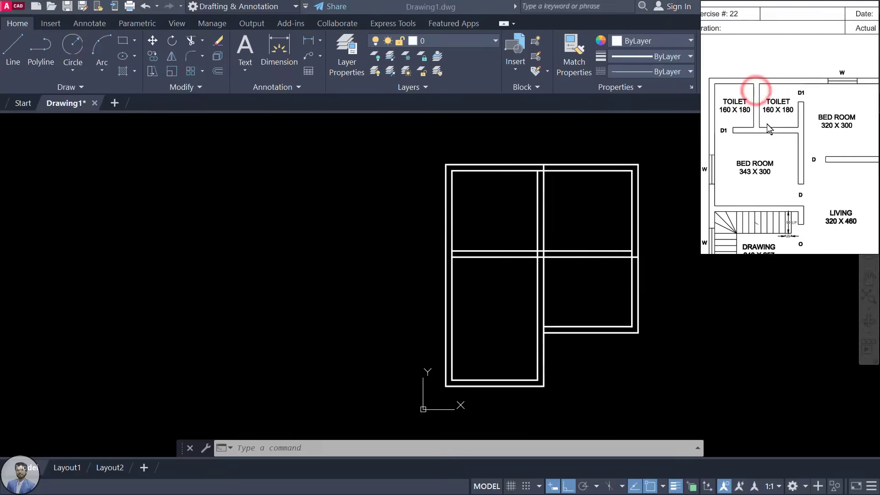
{"action": "scroll", "coordinate": [738, 102], "scroll_direction": "up", "scroll_amount": 1}
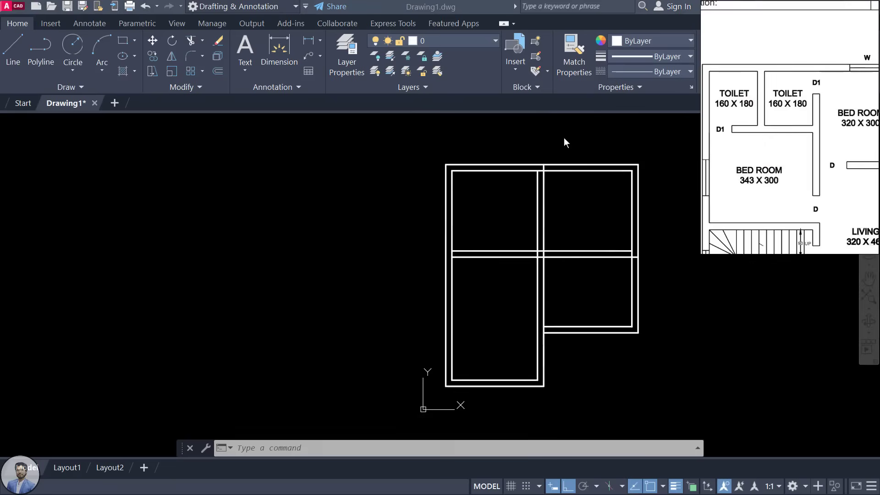
{"action": "middle_click_drag", "start_coordinate": [378, 182], "coordinate": [399, 187]}
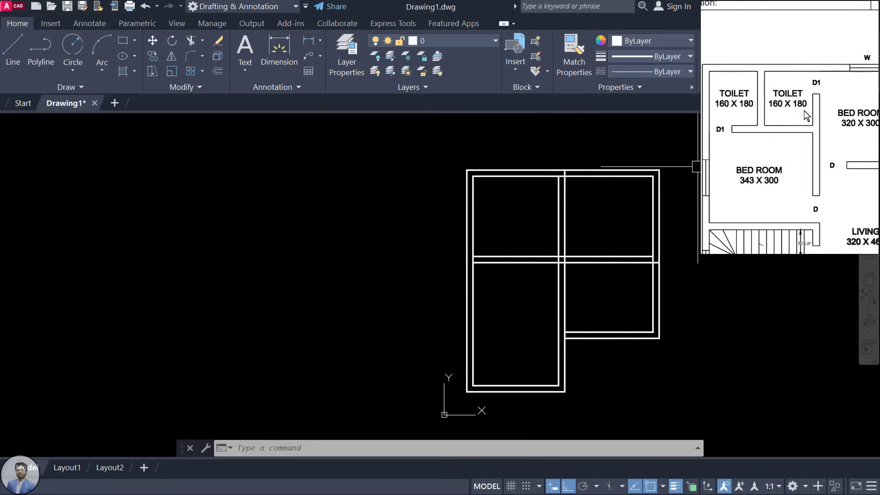
{"action": "scroll", "coordinate": [804, 111], "scroll_direction": "up", "scroll_amount": 2}
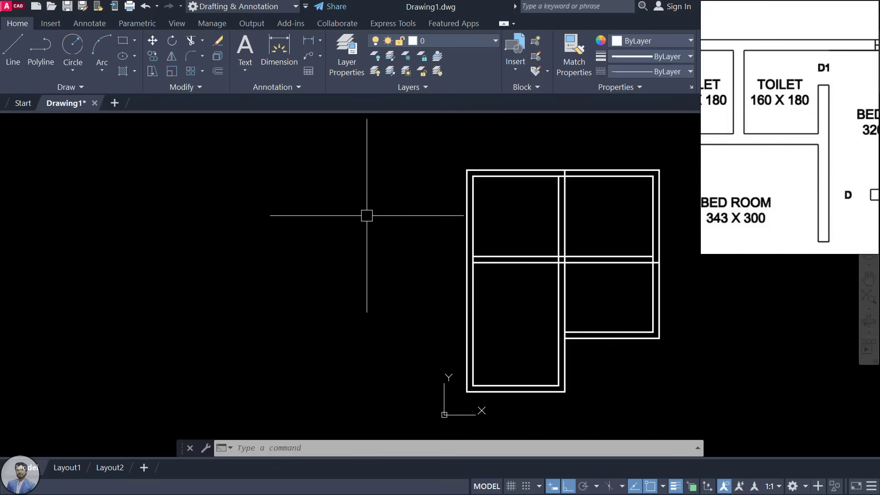
Step: Offset the left outer wall line 160 left, then 23 more for the first toilet wall
{"action": "type", "text": "o"}
{"action": "key", "text": "Return"}
{"action": "type", "text": "1"}
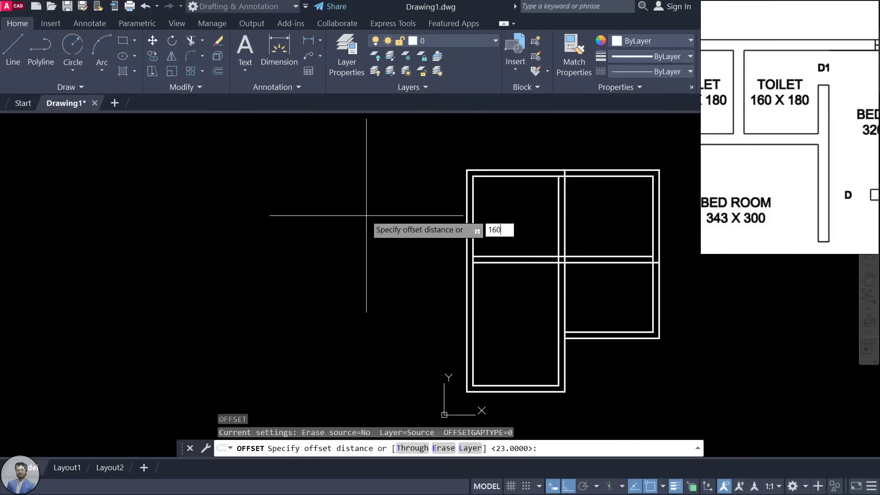
{"action": "type", "text": "60"}
{"action": "key", "text": "Return"}
{"action": "left_click", "coordinate": [466, 203]}
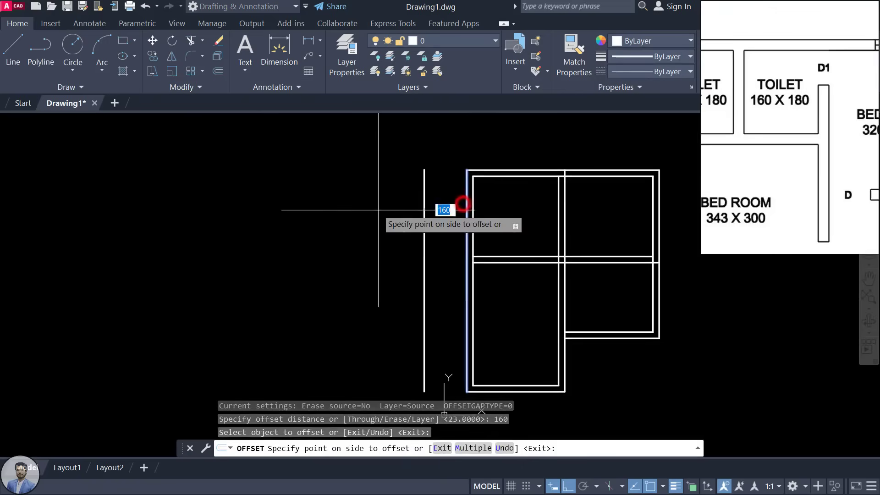
{"action": "left_click", "coordinate": [378, 210]}
{"action": "left_click", "coordinate": [423, 203]}
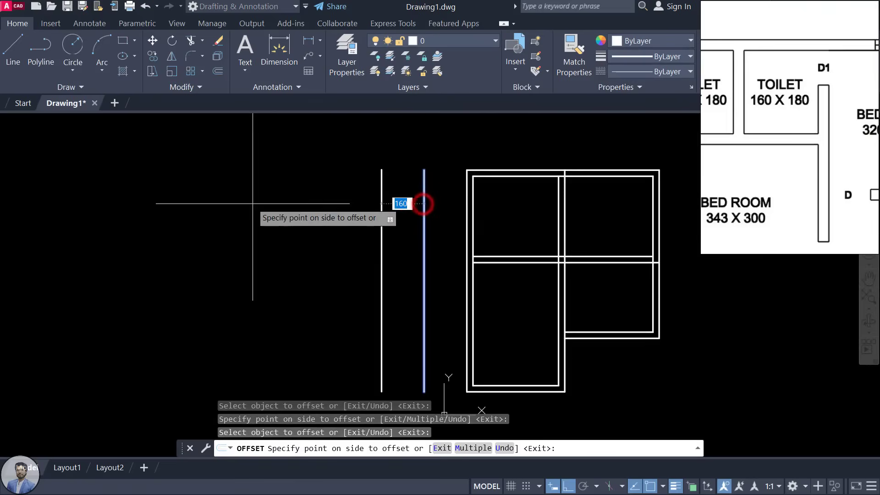
{"action": "key", "text": "Return"}
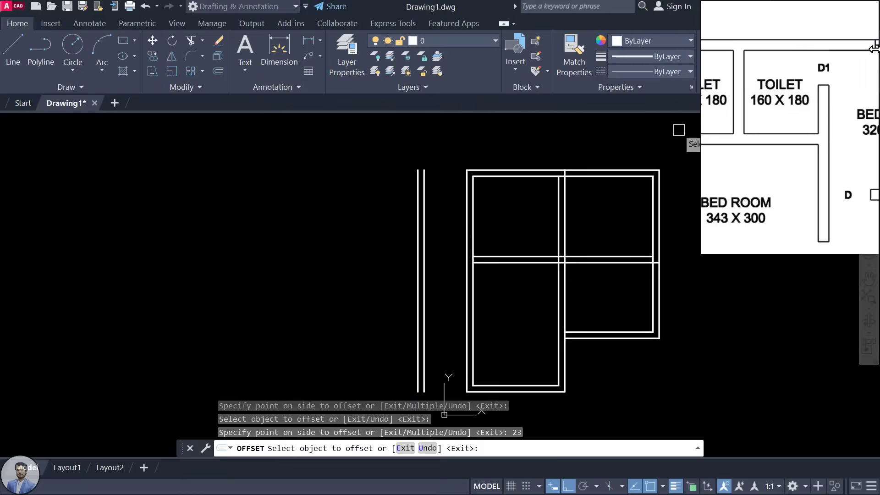
Step: Offset another line 160 further left and a second face 23 away for the second wall
{"action": "scroll", "coordinate": [768, 95], "scroll_direction": "down", "scroll_amount": 2}
{"action": "scroll", "coordinate": [734, 96], "scroll_direction": "up", "scroll_amount": 3}
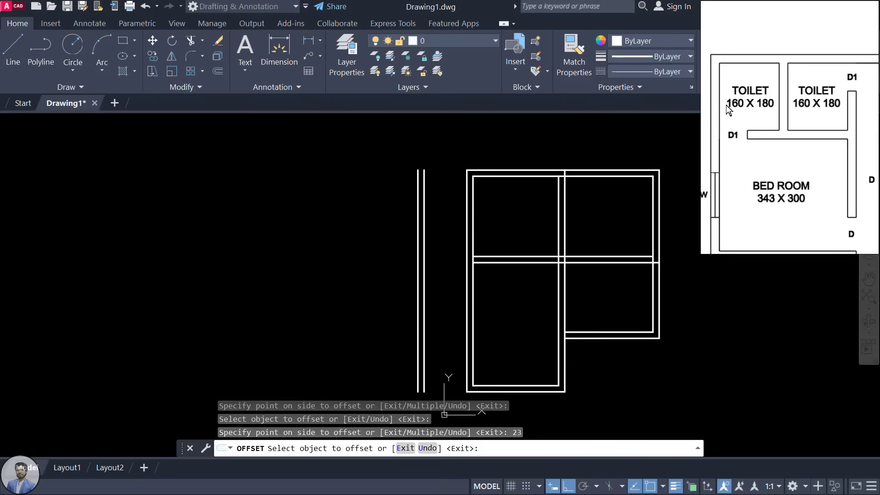
{"action": "left_click", "coordinate": [416, 202]}
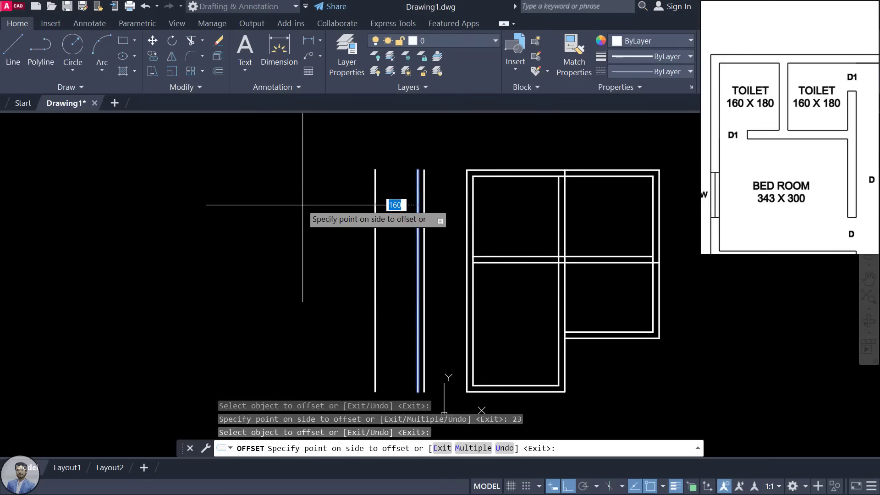
{"action": "left_click", "coordinate": [303, 205]}
{"action": "left_click", "coordinate": [375, 197]}
{"action": "type", "text": "23"}
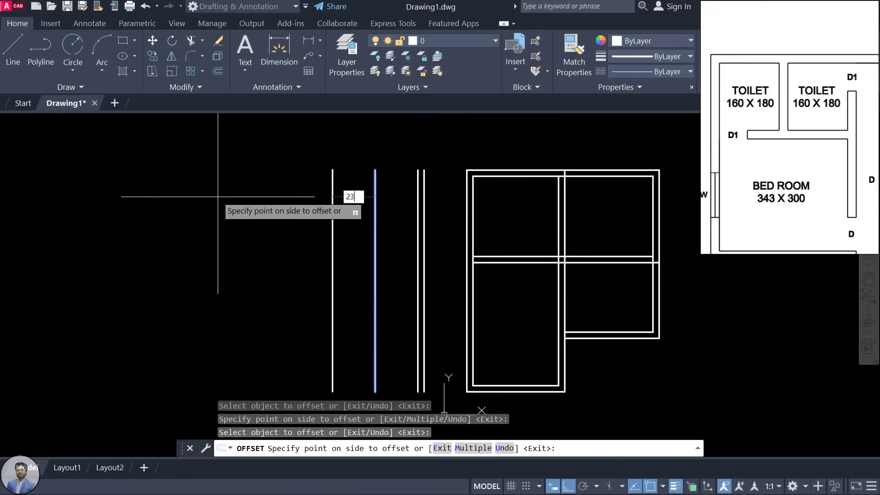
{"action": "key", "text": "Return"}
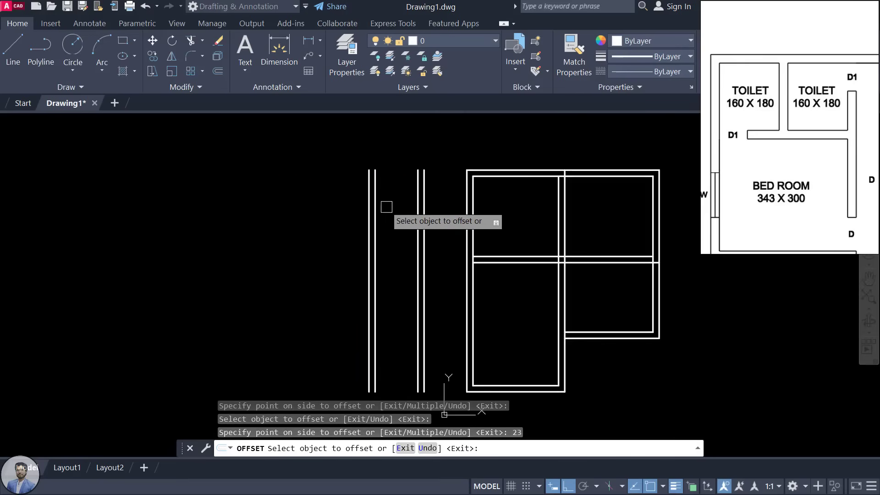
{"action": "key", "text": "Escape"}
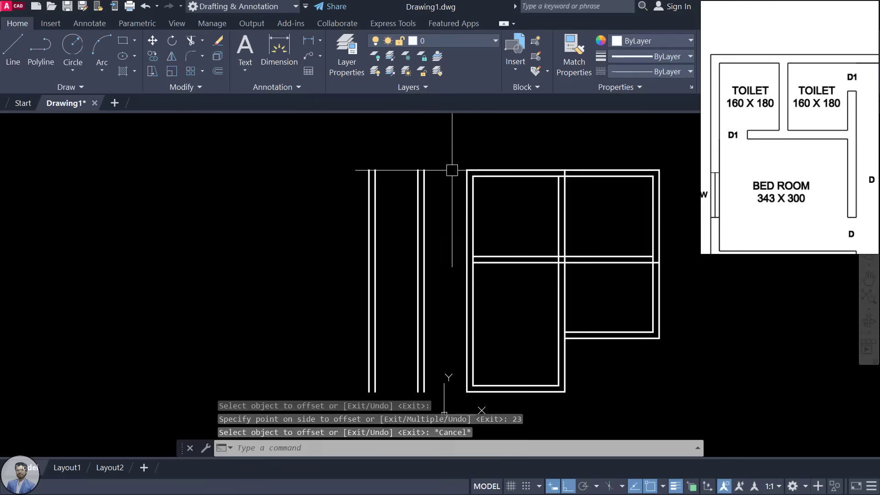
Step: Fillet the top outer and inner wall lines to the leftmost and inner left toilet wall lines
{"action": "type", "text": "F"}
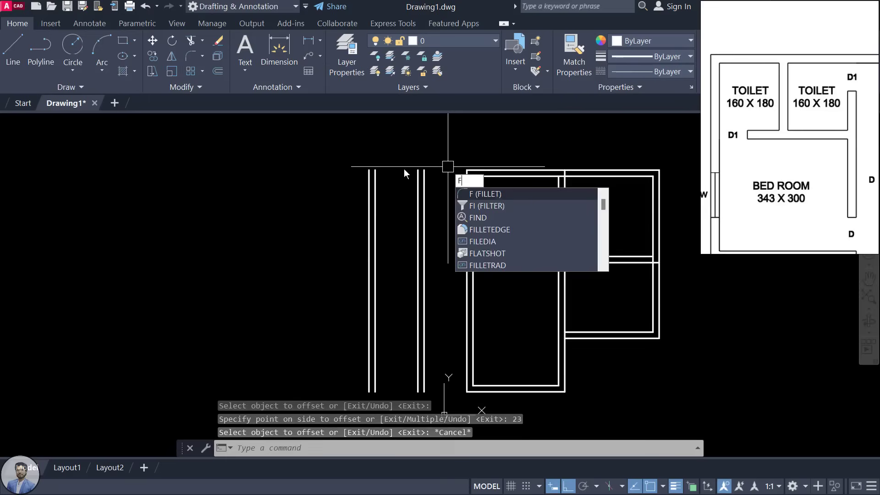
{"action": "key", "text": "Return"}
{"action": "left_click", "coordinate": [473, 168]}
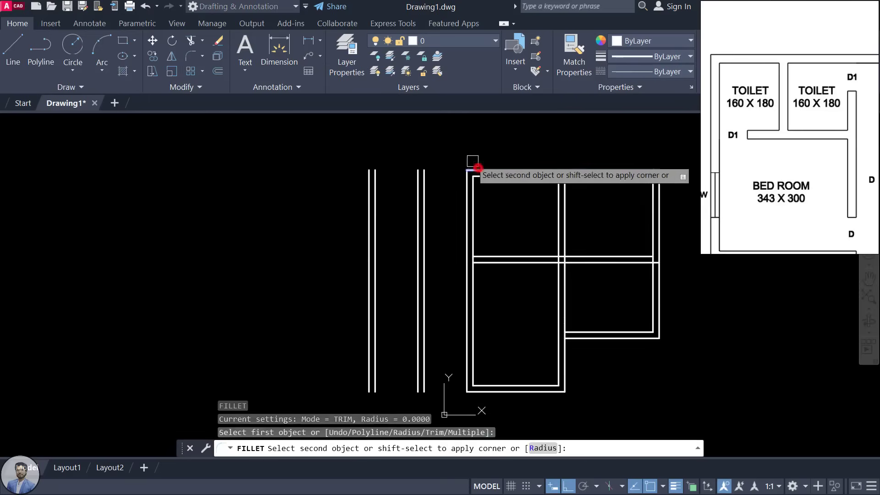
{"action": "left_click", "coordinate": [364, 187]}
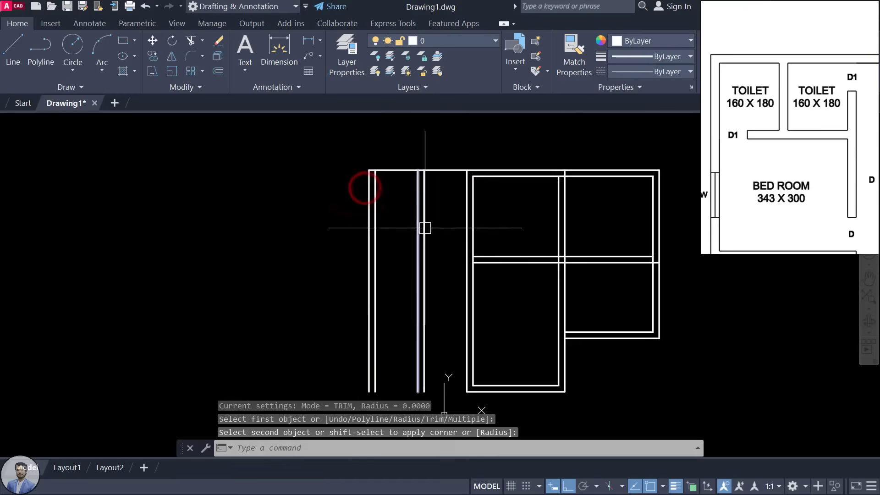
{"action": "key", "text": "Return"}
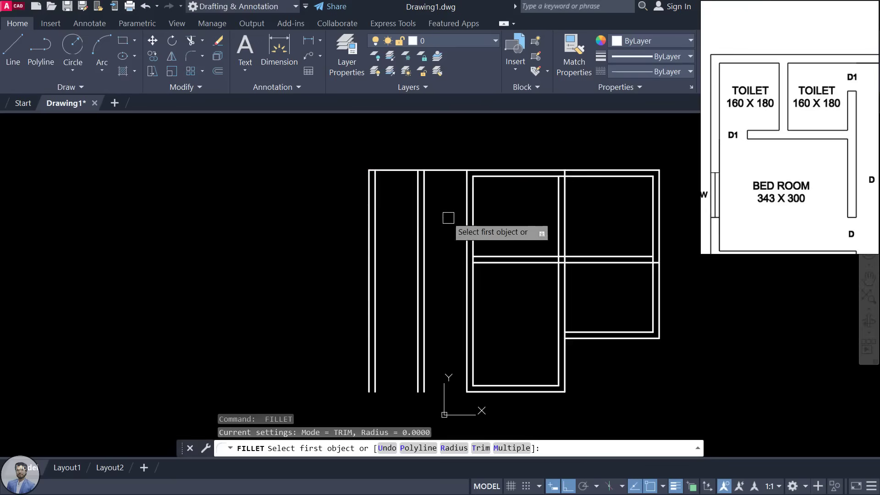
{"action": "left_click", "coordinate": [499, 177]}
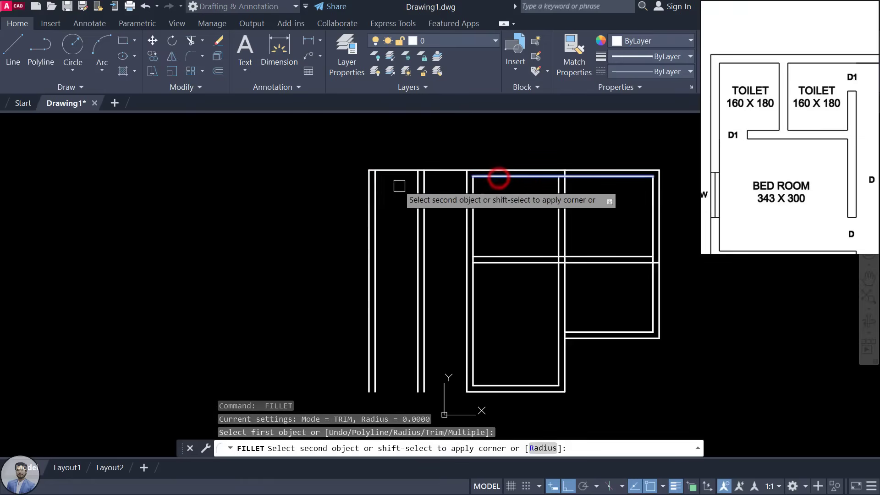
{"action": "left_click", "coordinate": [376, 190]}
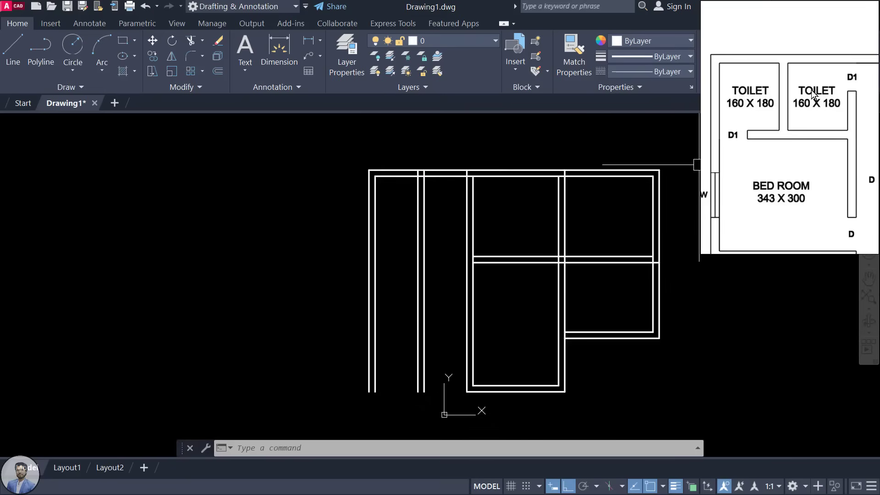
Step: Offset the top inner wall line 180 down, then the copy 23 further down
{"action": "scroll", "coordinate": [467, 209], "scroll_direction": "up", "scroll_amount": 5}
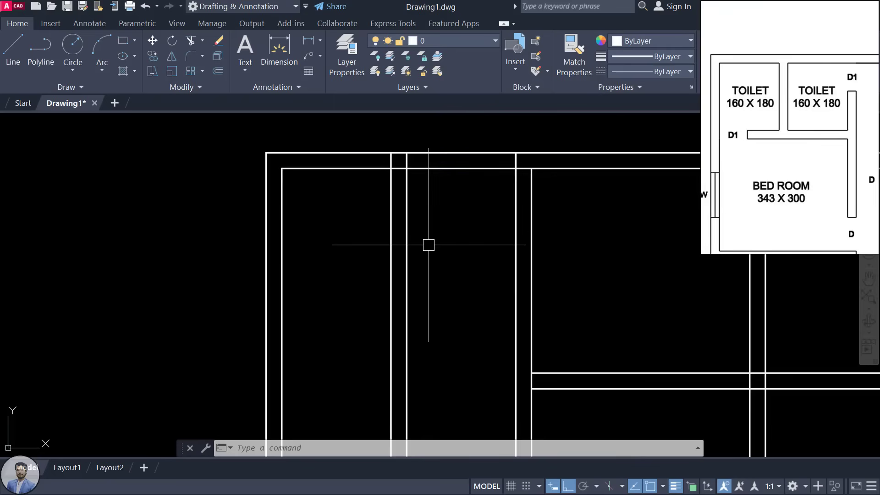
{"action": "key", "text": "Return"}
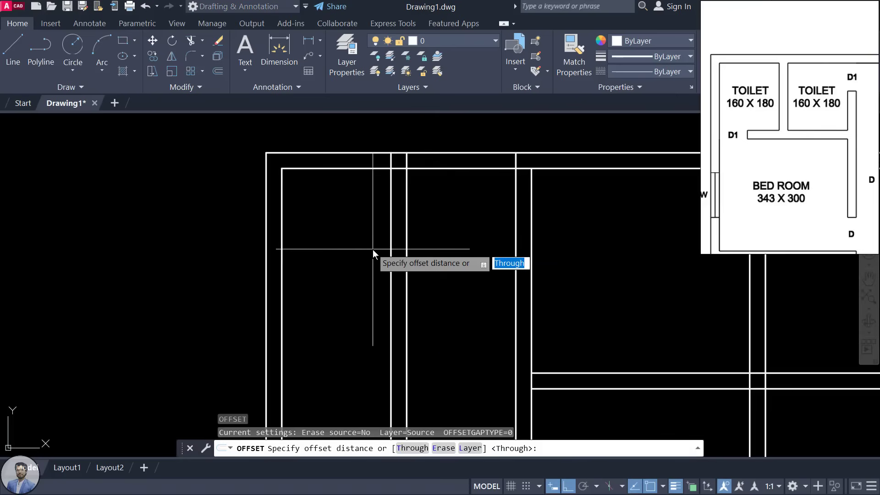
{"action": "type", "text": "180"}
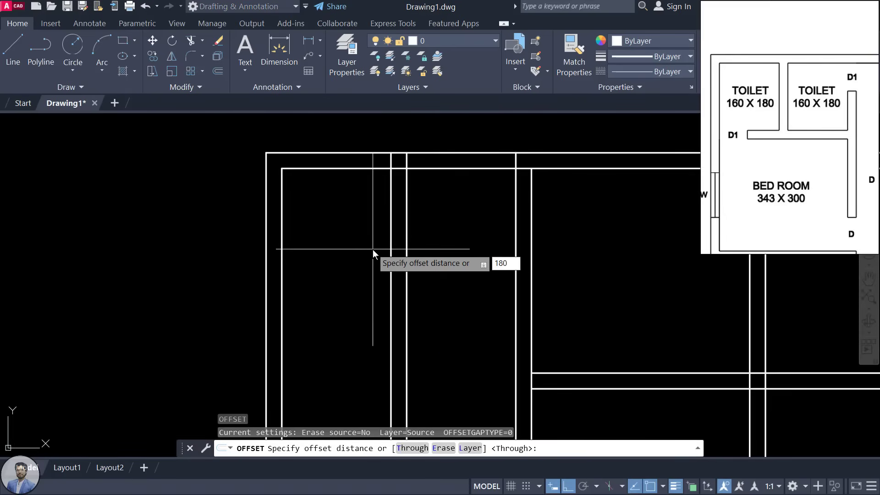
{"action": "key", "text": "Return"}
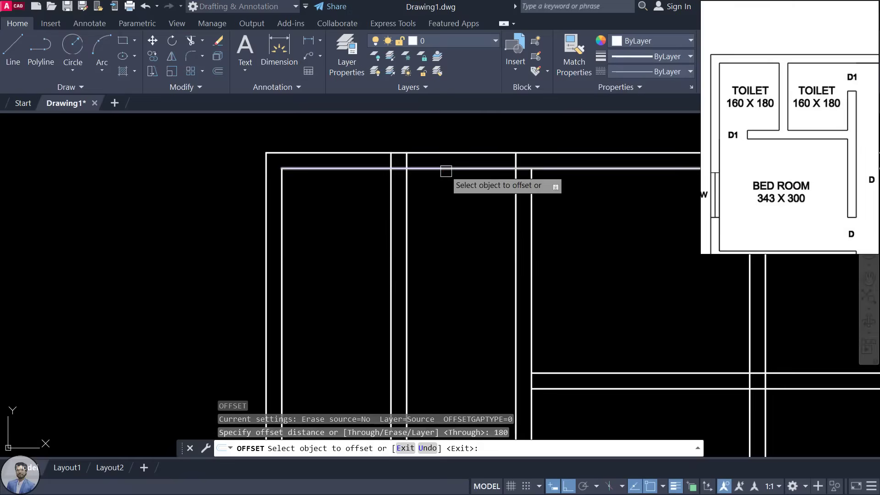
{"action": "left_click", "coordinate": [446, 171]}
{"action": "left_click", "coordinate": [453, 286]}
{"action": "middle_click_drag", "start_coordinate": [464, 318], "coordinate": [457, 263]}
{"action": "left_click", "coordinate": [452, 238]}
{"action": "left_click", "coordinate": [454, 299]}
{"action": "left_click", "coordinate": [452, 238]}
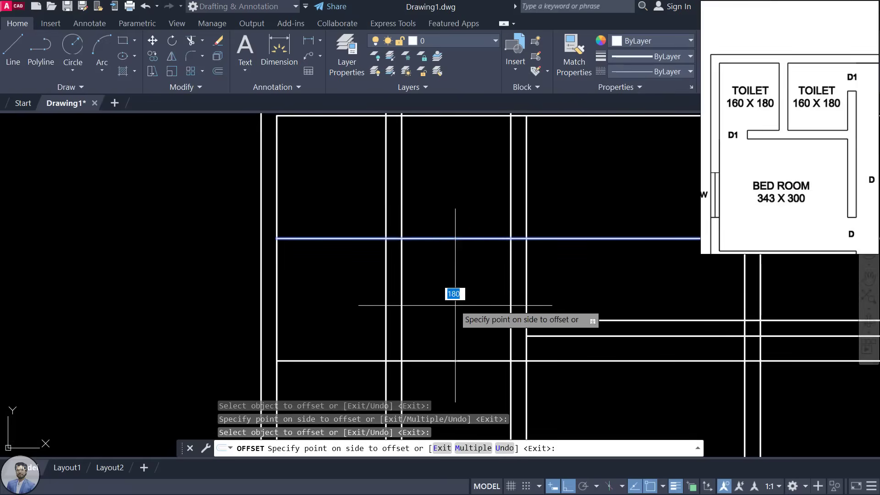
{"action": "key", "text": "Return"}
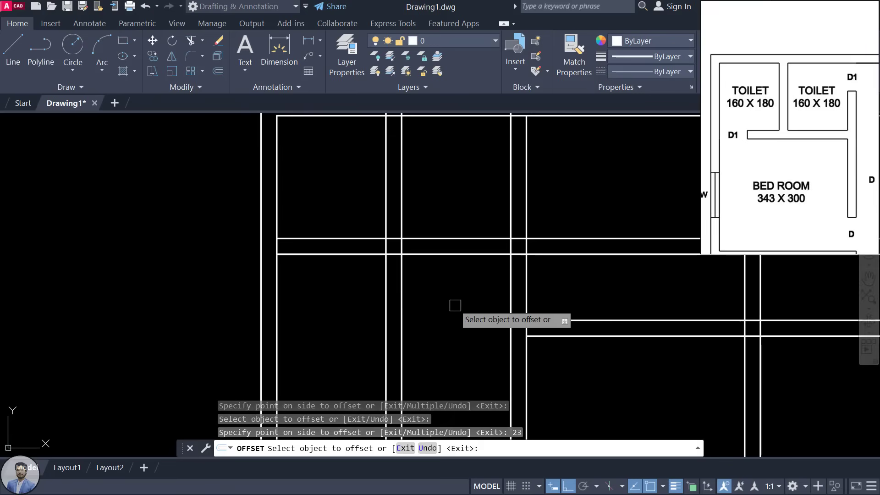
{"action": "key", "text": "Escape"}
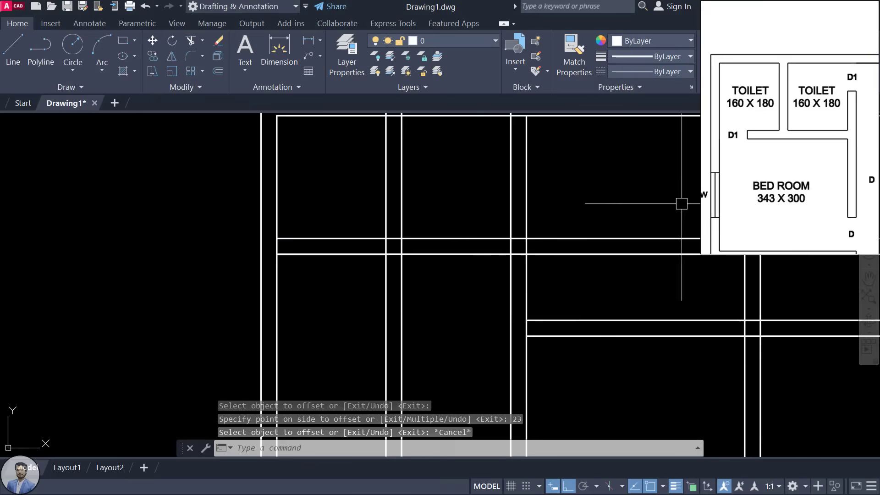
Step: Trim the horizontal line piece between the toilet walls
{"action": "scroll", "coordinate": [564, 222], "scroll_direction": "down", "scroll_amount": 3}
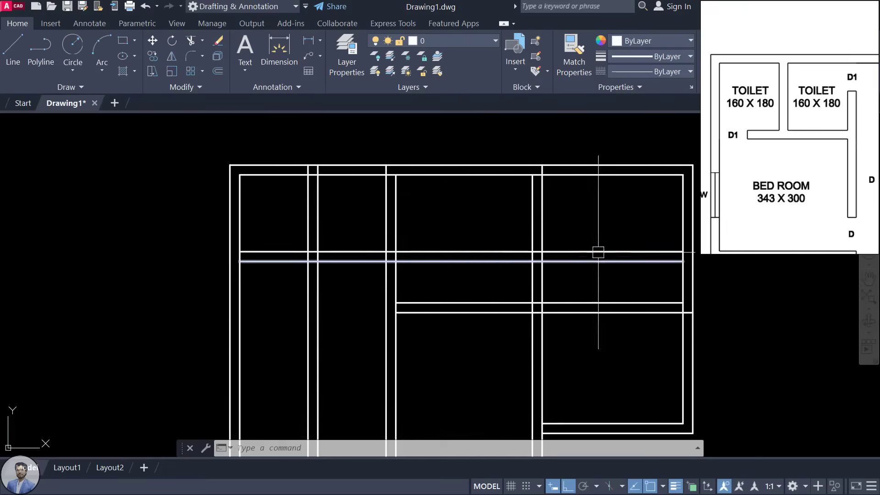
{"action": "scroll", "coordinate": [790, 167], "scroll_direction": "down", "scroll_amount": 4}
{"action": "left_click", "coordinate": [815, 169]}
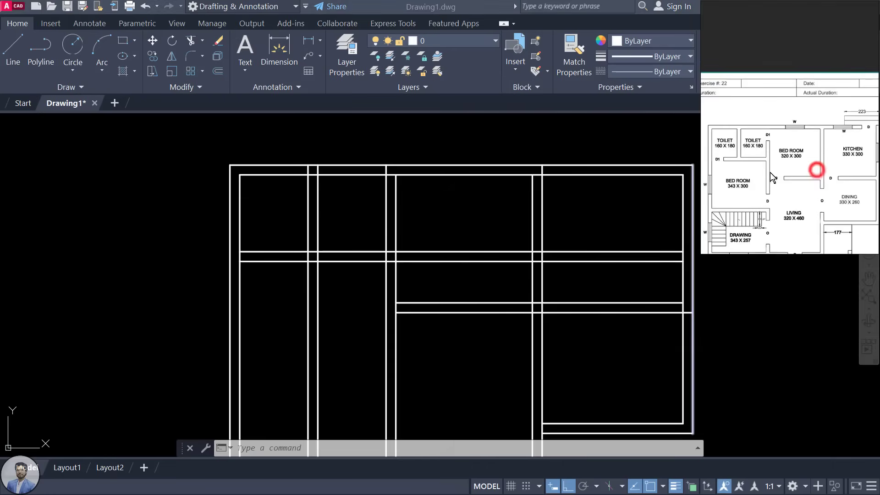
{"action": "left_click", "coordinate": [501, 230]}
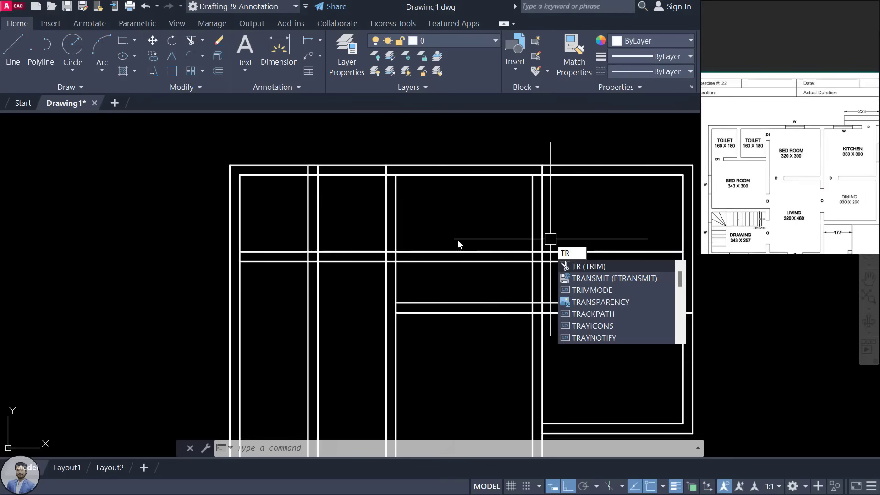
{"action": "key", "text": "Return"}
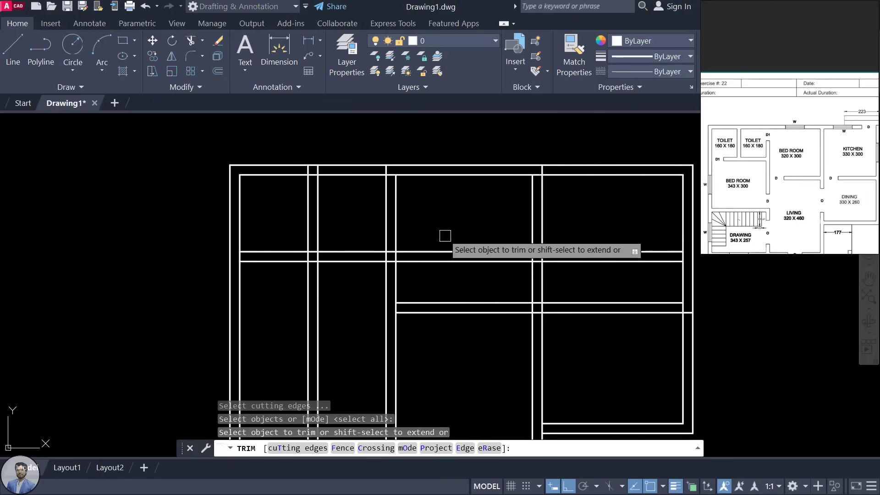
{"action": "left_click", "coordinate": [436, 250]}
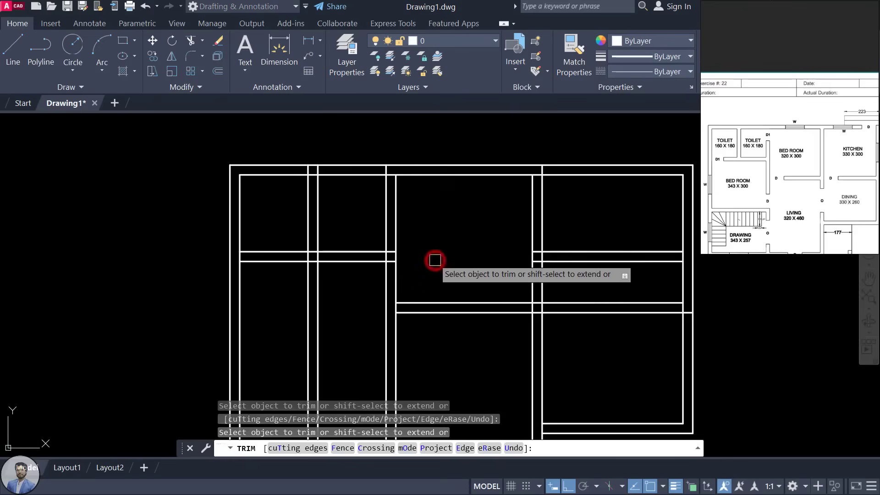
{"action": "key", "text": "Escape"}
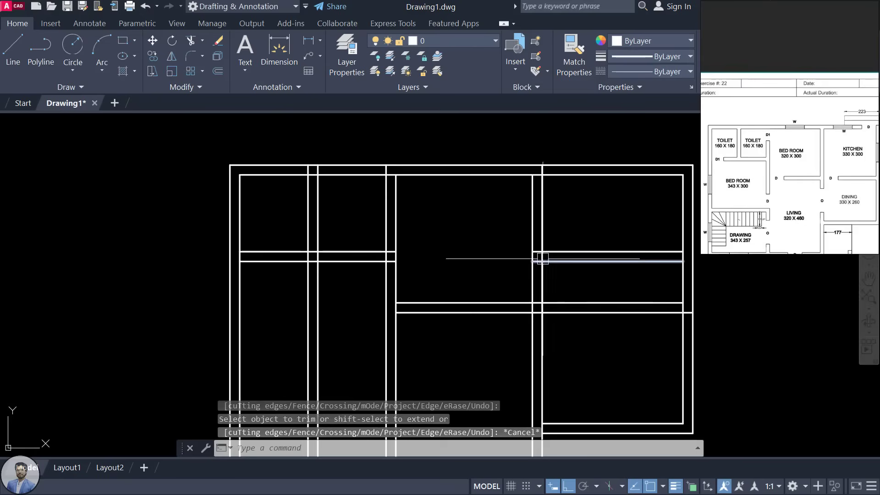
Step: Delete the two stray horizontal wall lines and zoom the reference plan onto the toilets and bedroom
{"action": "left_click", "coordinate": [570, 252]}
{"action": "left_click", "coordinate": [569, 261]}
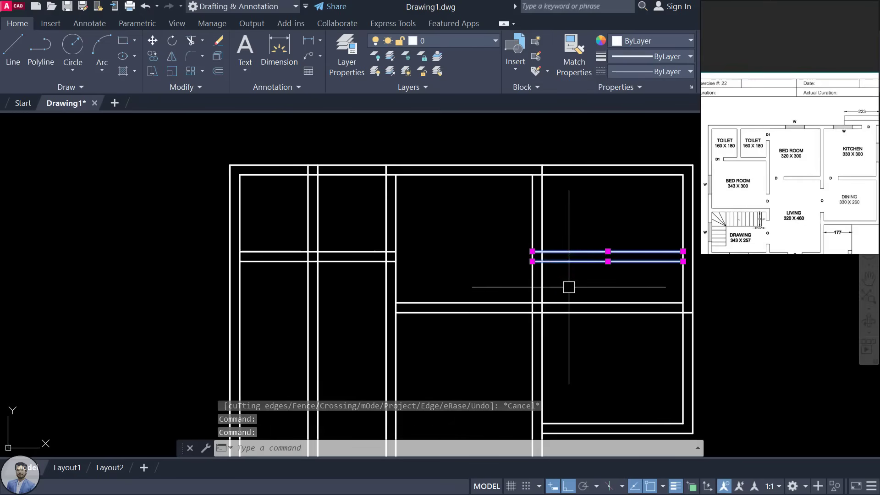
{"action": "key", "text": "Delete"}
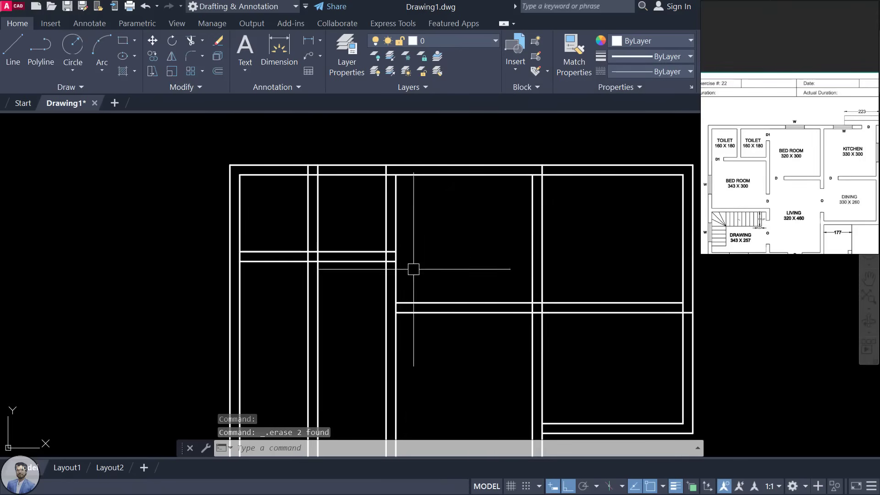
{"action": "mouse_move", "coordinate": [506, 267]}
{"action": "middle_mouse_down"}
{"action": "mouse_move", "coordinate": [566, 264]}
{"action": "mouse_move", "coordinate": [512, 249]}
{"action": "mouse_move", "coordinate": [673, 242]}
{"action": "middle_mouse_up"}
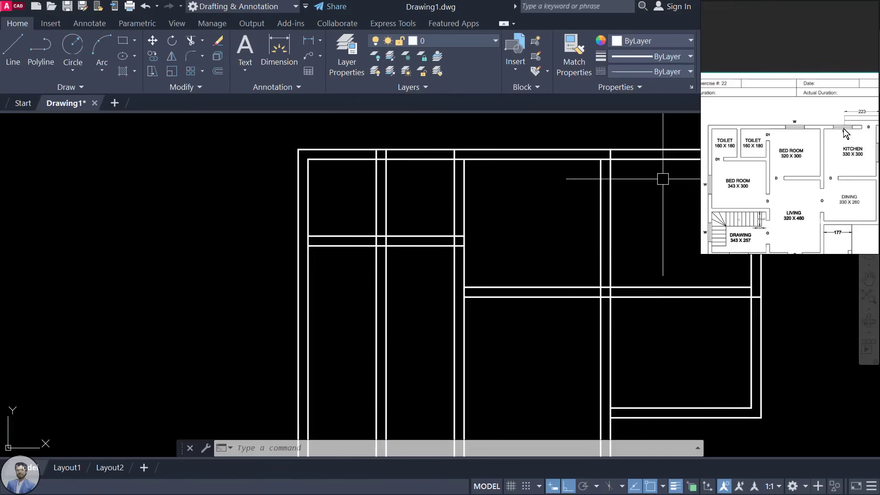
{"action": "left_click", "coordinate": [729, 187]}
{"action": "scroll", "coordinate": [758, 197], "scroll_direction": "up", "scroll_amount": 5}
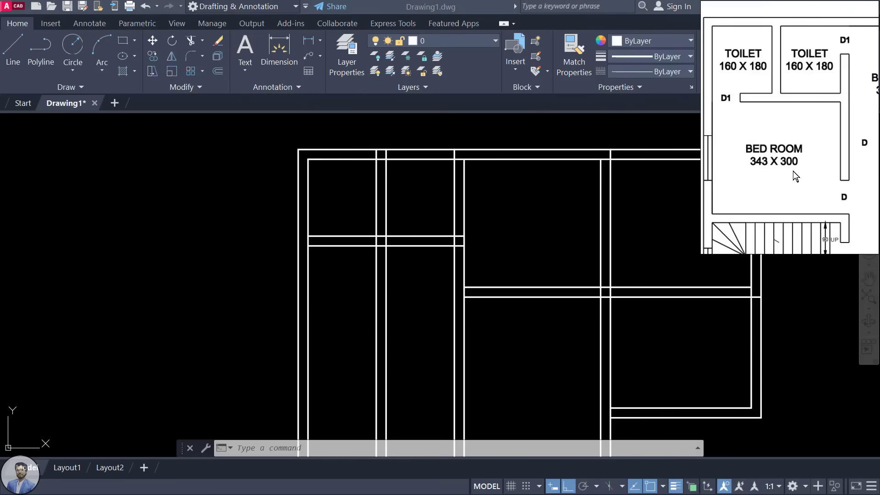
Step: Offset the wall line below the toilets 300 down, then 23 more for the bedroom wall
{"action": "middle_click_drag", "start_coordinate": [422, 284], "coordinate": [423, 218]}
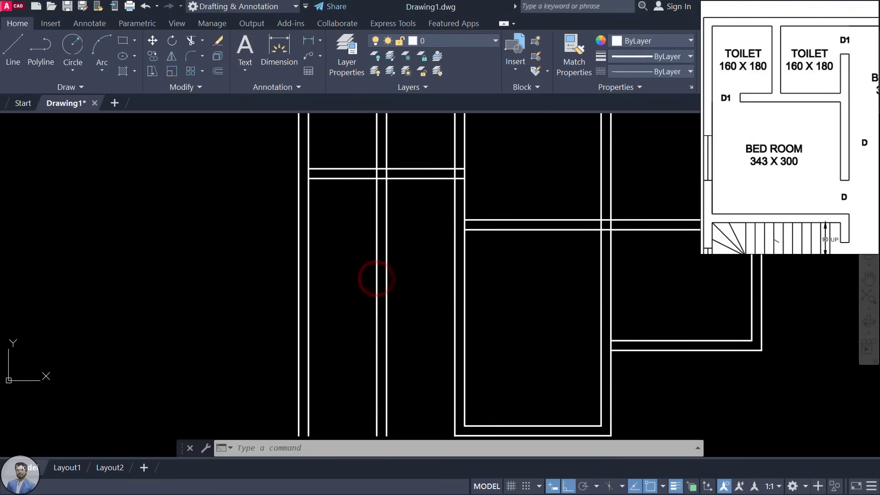
{"action": "key", "text": "Return"}
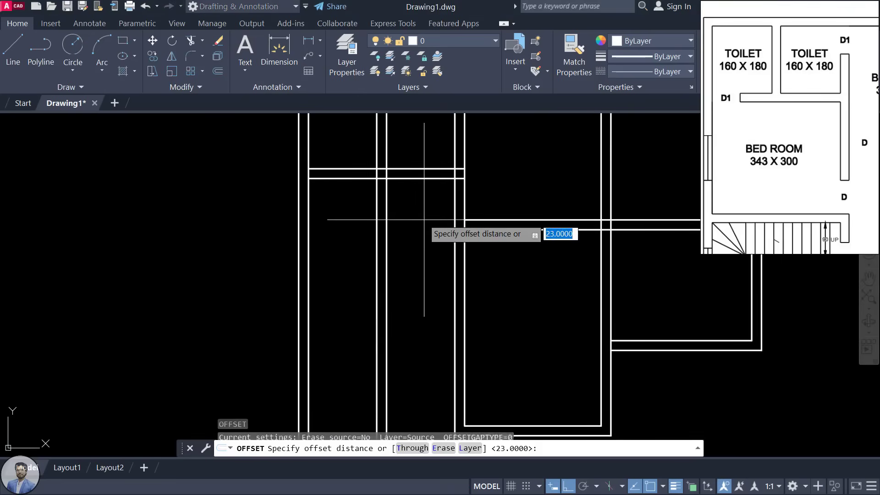
{"action": "type", "text": "3"}
{"action": "key", "text": "Return"}
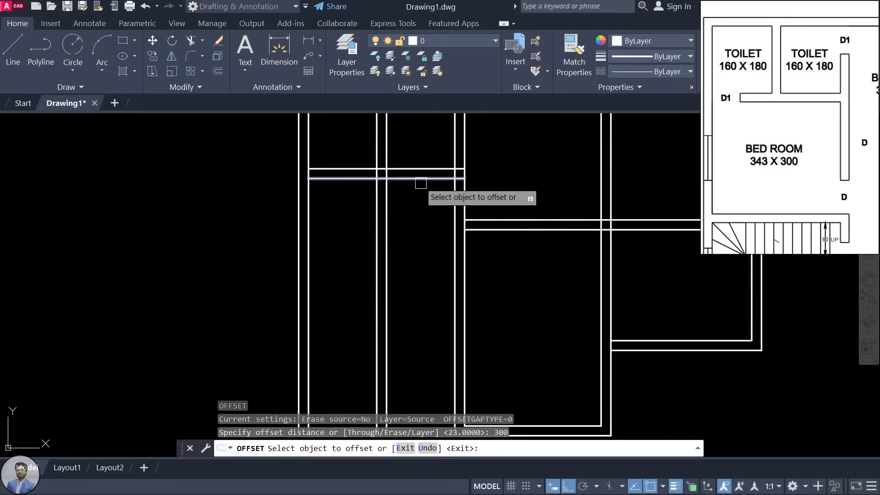
{"action": "left_click", "coordinate": [422, 179]}
{"action": "left_click", "coordinate": [419, 328]}
{"action": "middle_click_drag", "start_coordinate": [467, 314], "coordinate": [478, 246]}
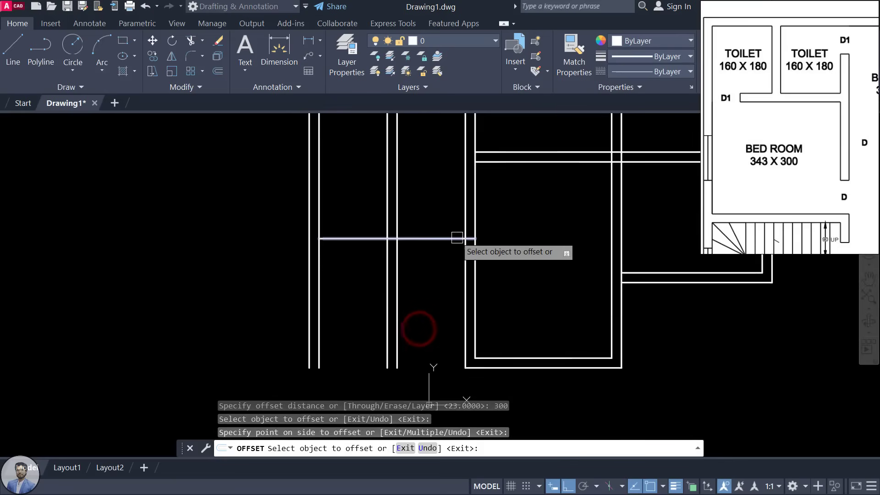
{"action": "left_click", "coordinate": [448, 238]}
{"action": "type", "text": "23"}
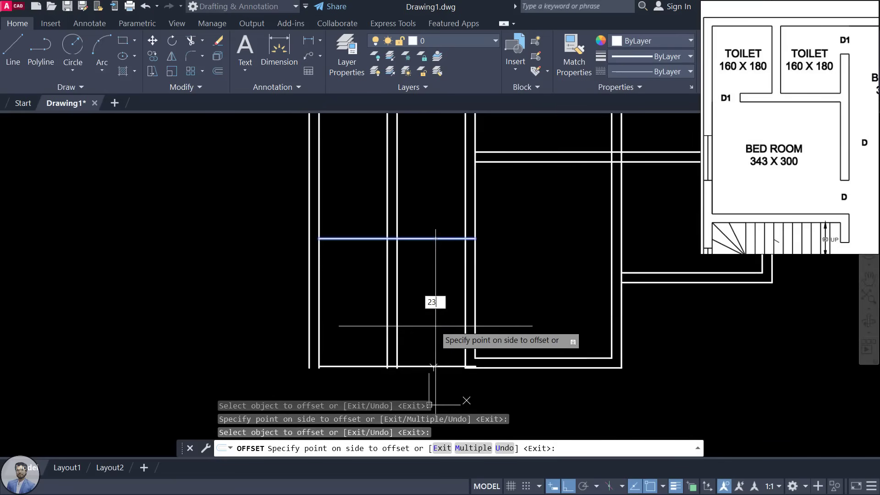
{"action": "key", "text": "Return"}
{"action": "scroll", "coordinate": [440, 264], "scroll_direction": "down", "scroll_amount": 2}
{"action": "scroll", "coordinate": [800, 110], "scroll_direction": "down", "scroll_amount": 2}
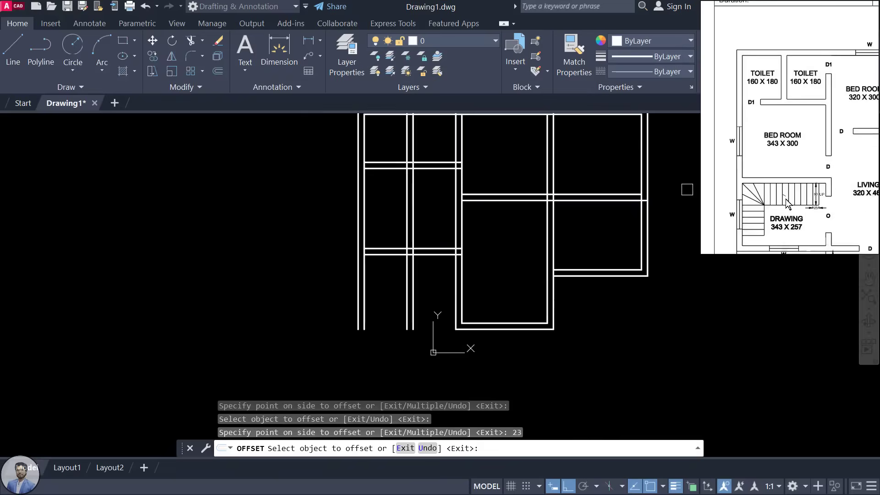
Step: Offset the lower bedroom wall line 257 down, then 23 more for the drawing room wall
{"action": "left_click_drag", "start_coordinate": [785, 199], "coordinate": [770, 127]}
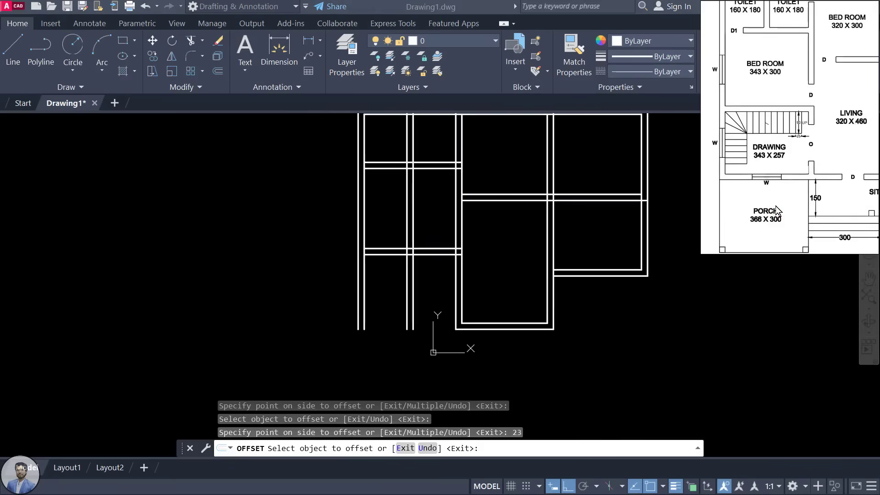
{"action": "scroll", "coordinate": [780, 154], "scroll_direction": "up", "scroll_amount": 2}
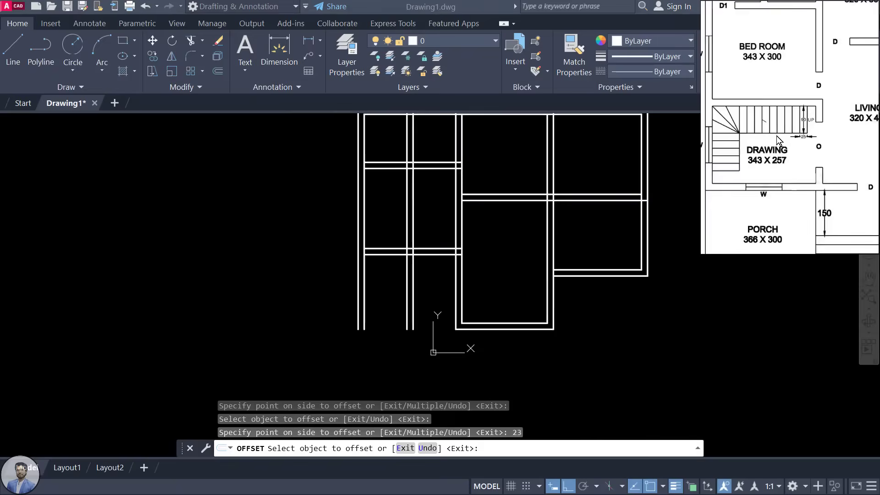
{"action": "scroll", "coordinate": [776, 136], "scroll_direction": "up", "scroll_amount": 1}
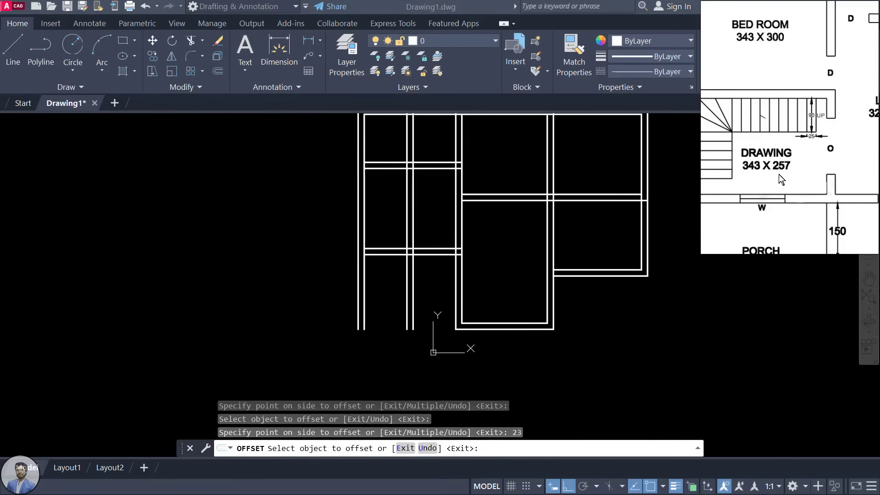
{"action": "left_click", "coordinate": [429, 276]}
{"action": "scroll", "coordinate": [430, 273], "scroll_direction": "up", "scroll_amount": 2}
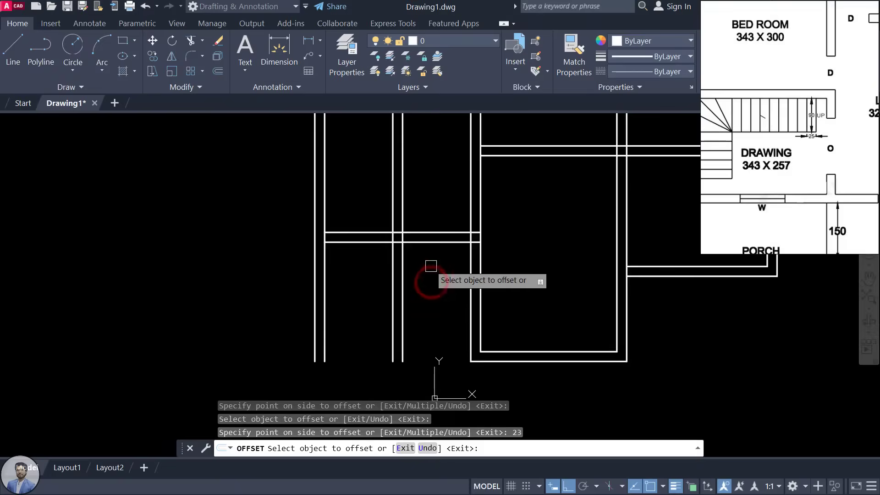
{"action": "left_click", "coordinate": [437, 243]}
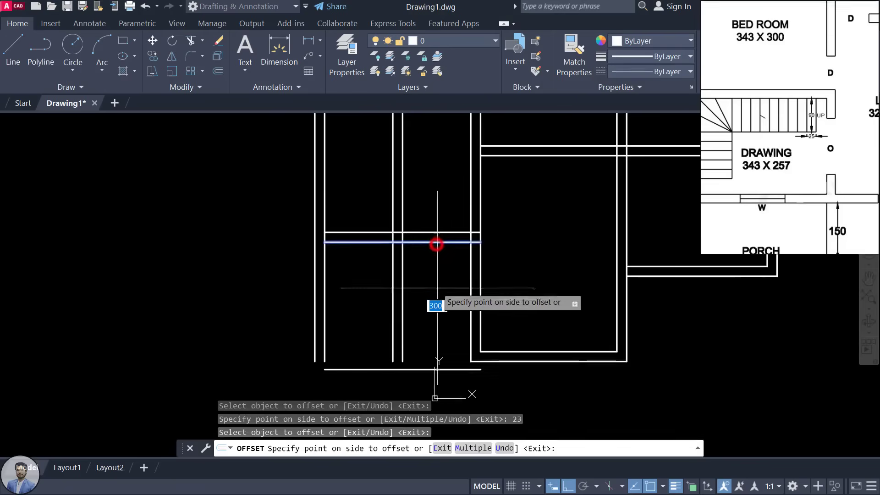
{"action": "left_click", "coordinate": [439, 349]}
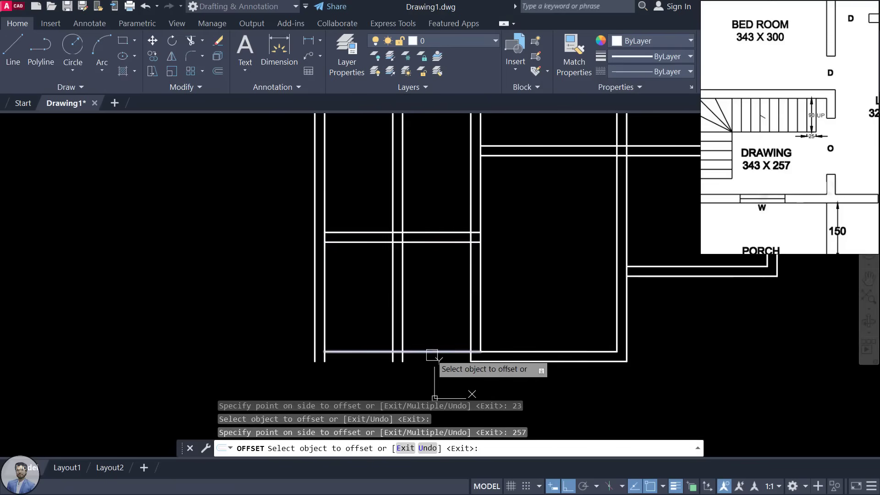
{"action": "left_click", "coordinate": [432, 353]}
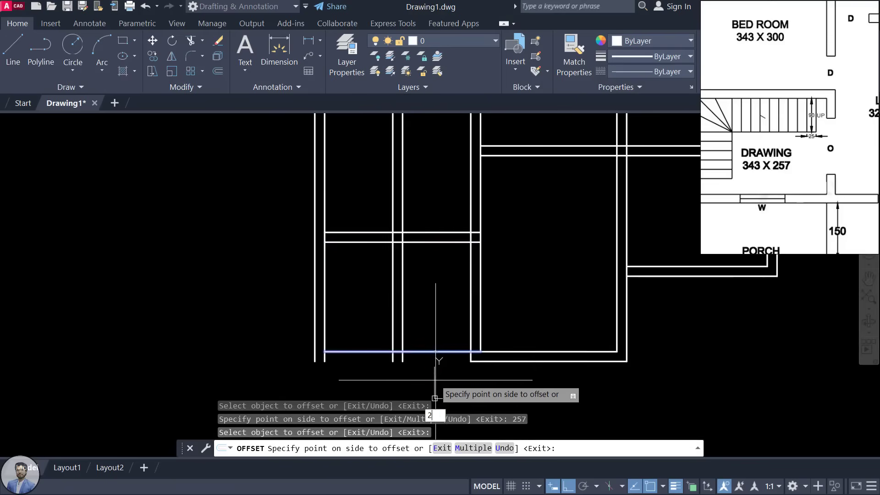
{"action": "key", "text": "Return"}
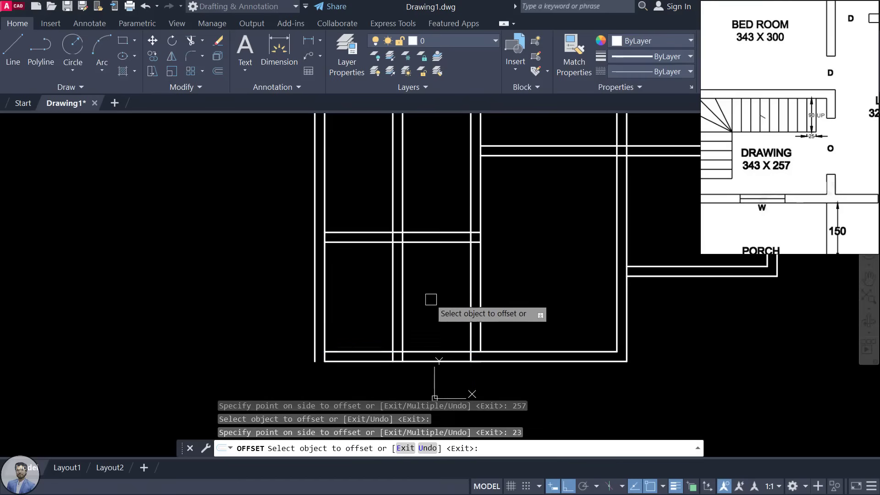
{"action": "scroll", "coordinate": [429, 298], "scroll_direction": "down", "scroll_amount": 4}
{"action": "scroll", "coordinate": [429, 316], "scroll_direction": "up", "scroll_amount": 2}
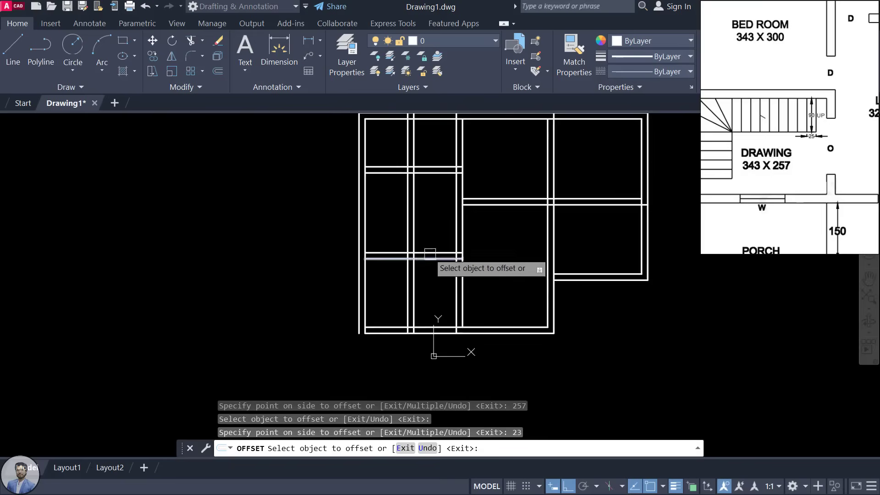
{"action": "scroll", "coordinate": [435, 278], "scroll_direction": "down", "scroll_amount": 2}
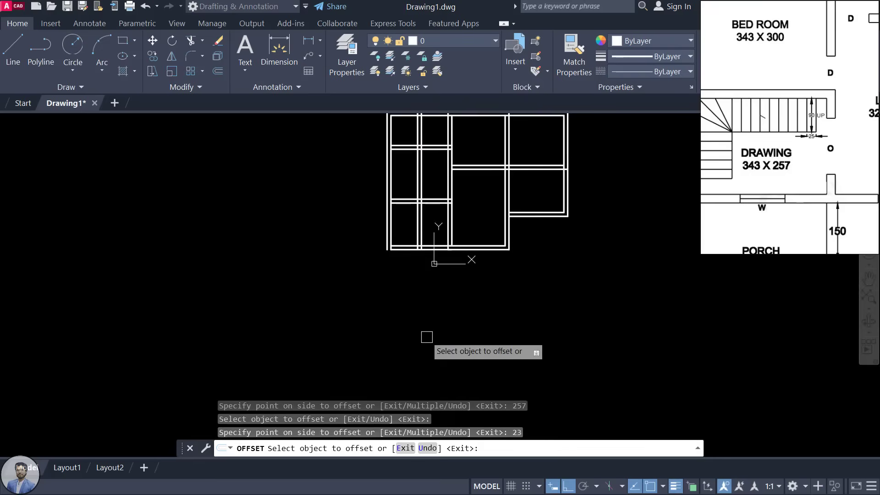
{"action": "scroll", "coordinate": [797, 157], "scroll_direction": "down", "scroll_amount": 2}
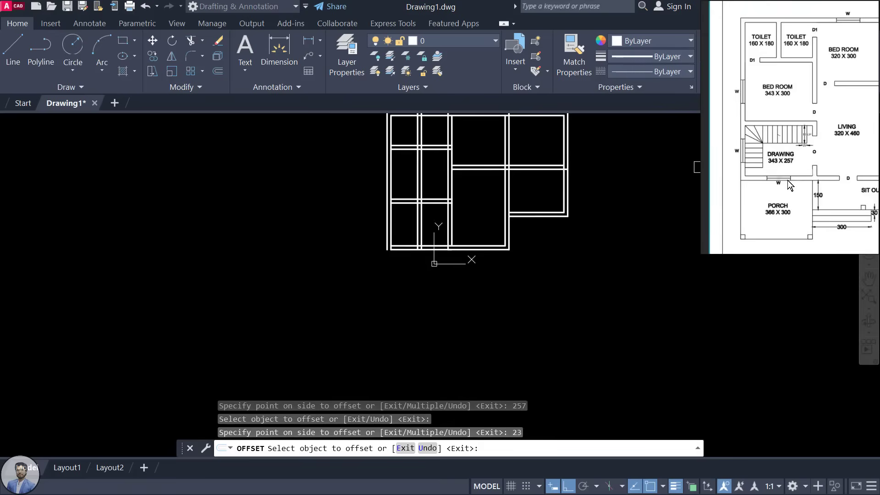
{"action": "scroll", "coordinate": [789, 207], "scroll_direction": "up", "scroll_amount": 2}
{"action": "left_click", "coordinate": [786, 219]}
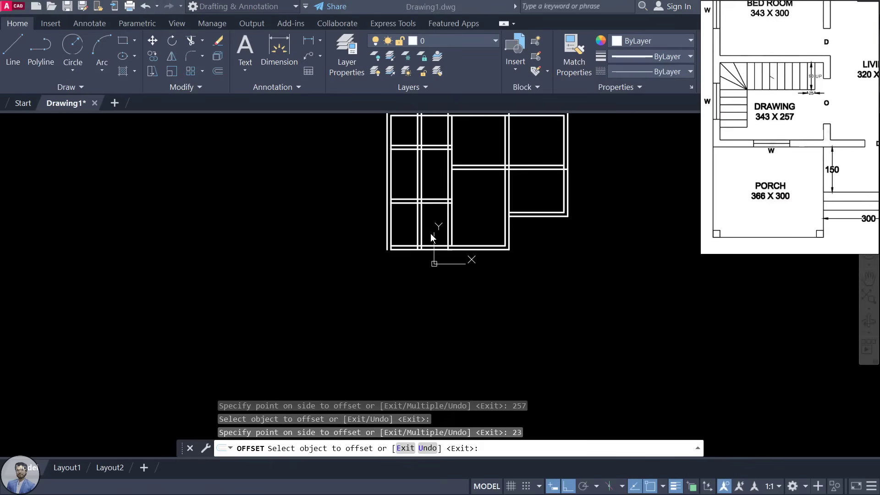
{"action": "left_click", "coordinate": [485, 179]}
{"action": "scroll", "coordinate": [416, 239], "scroll_direction": "up", "scroll_amount": 3}
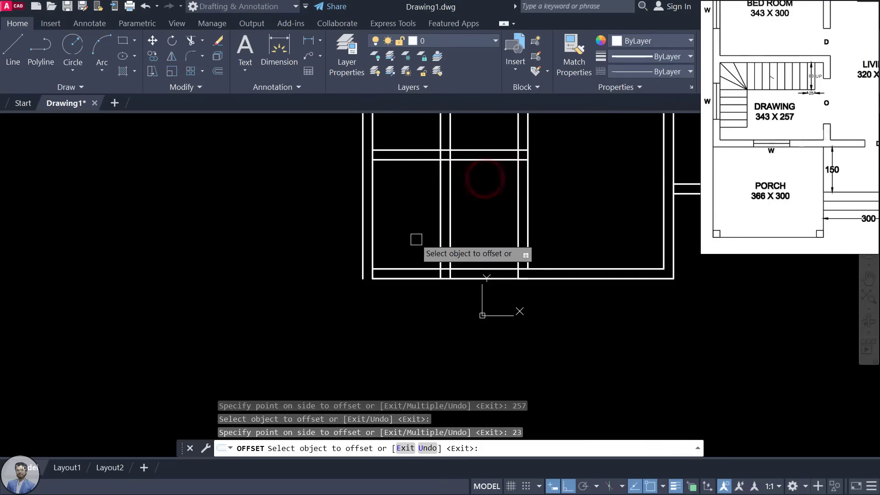
{"action": "key", "text": "Escape"}
{"action": "scroll", "coordinate": [369, 277], "scroll_direction": "up", "scroll_amount": 4}
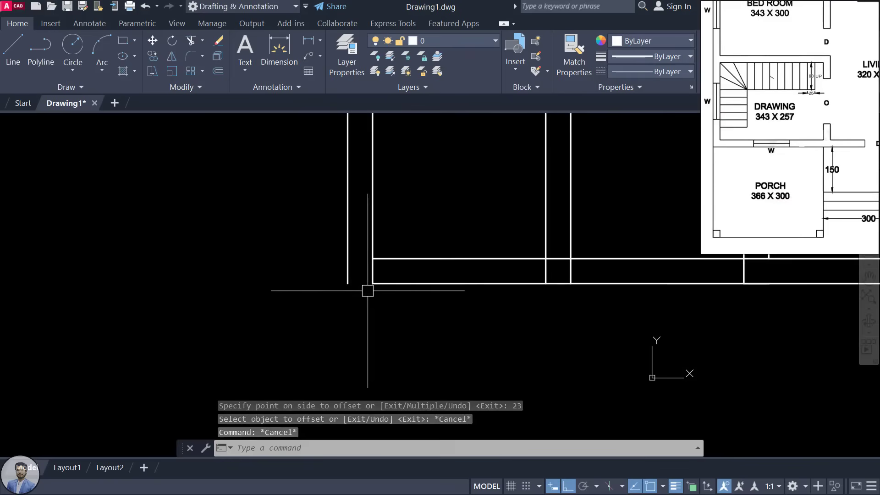
Step: Fillet the left outer wall and bottom wall at radius 0 to close the lower-left corner
{"action": "scroll", "coordinate": [525, 279], "scroll_direction": "down", "scroll_amount": 5}
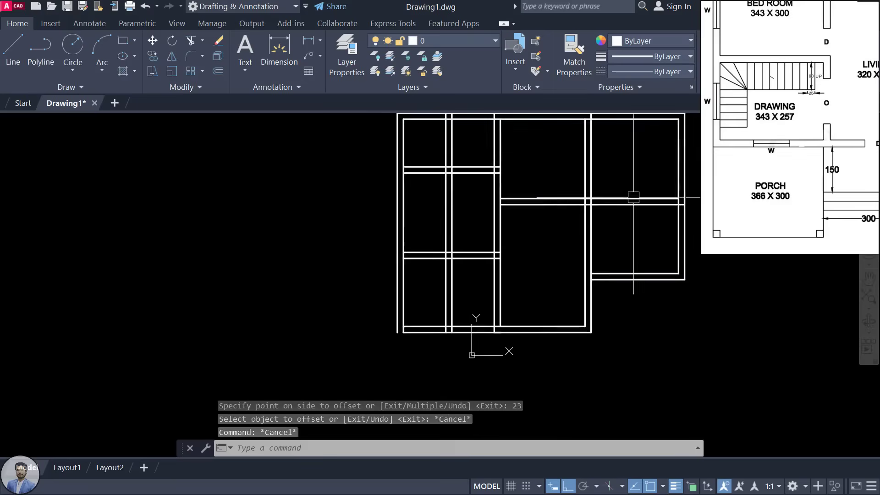
{"action": "scroll", "coordinate": [522, 253], "scroll_direction": "down", "scroll_amount": 3}
{"action": "scroll", "coordinate": [451, 295], "scroll_direction": "up", "scroll_amount": 6}
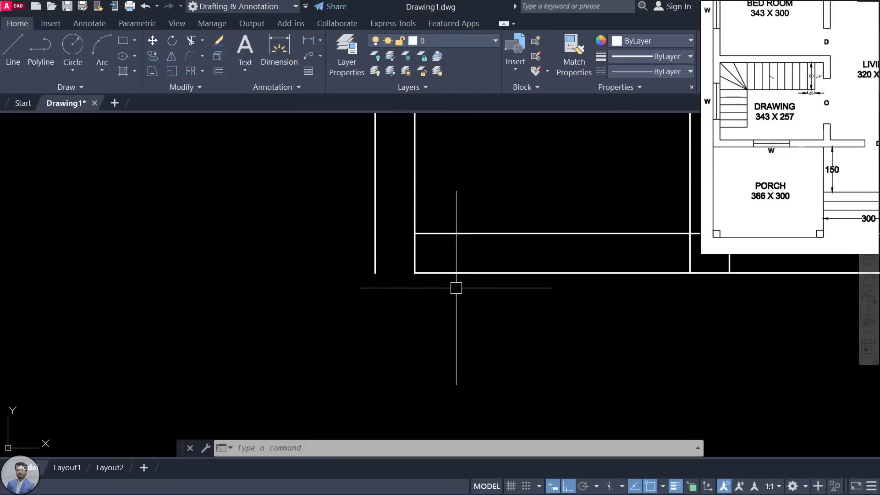
{"action": "type", "text": "f"}
{"action": "key", "text": "Return"}
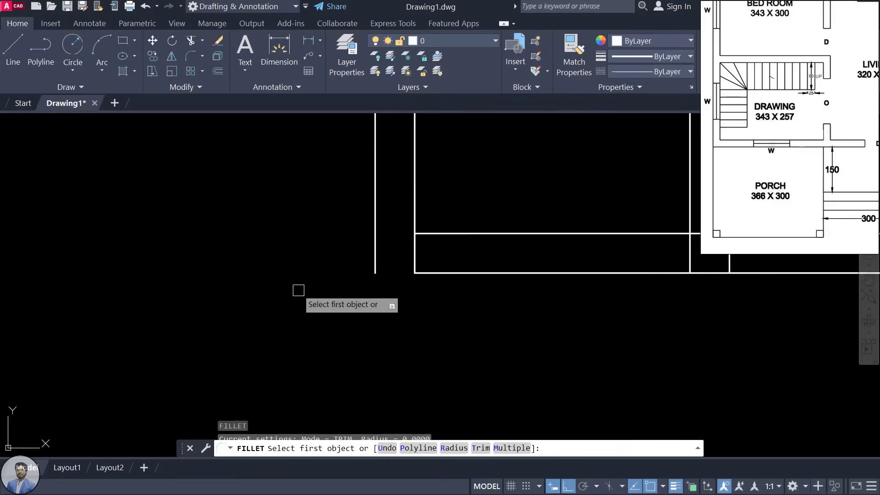
{"action": "left_click", "coordinate": [376, 231]}
{"action": "left_click", "coordinate": [437, 275]}
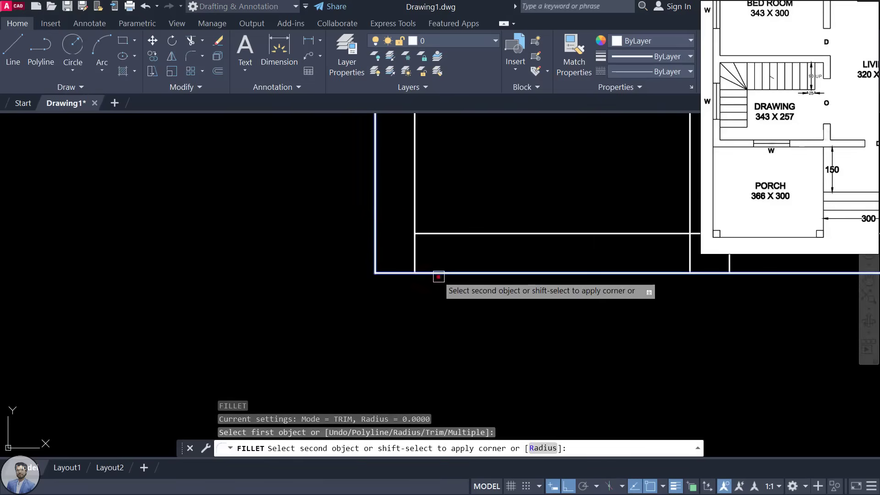
Step: Shift the floor plan view left and zoom the reference plan image for comparison
{"action": "scroll", "coordinate": [366, 334], "scroll_direction": "down", "scroll_amount": 2}
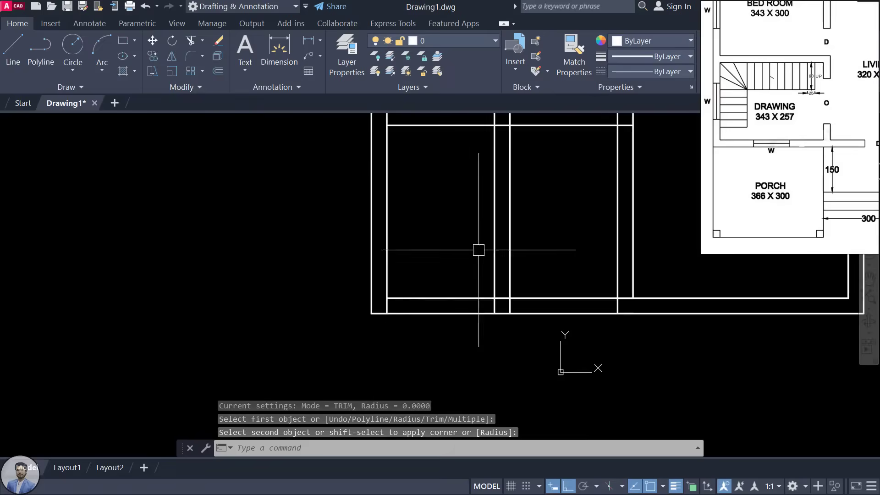
{"action": "scroll", "coordinate": [511, 248], "scroll_direction": "down", "scroll_amount": 2}
{"action": "scroll", "coordinate": [511, 248], "scroll_direction": "down", "scroll_amount": 2}
{"action": "scroll", "coordinate": [448, 294], "scroll_direction": "up", "scroll_amount": 2}
{"action": "middle_click_drag", "start_coordinate": [474, 245], "coordinate": [442, 248]}
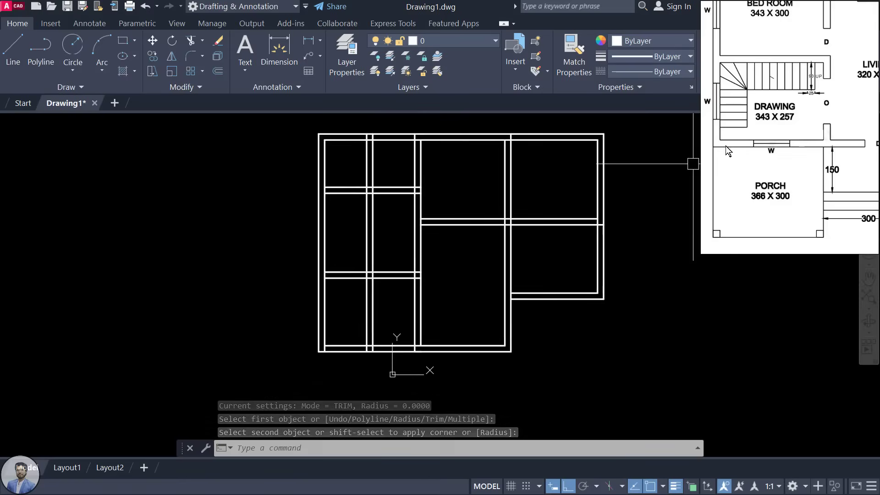
{"action": "left_click", "coordinate": [736, 142]}
{"action": "scroll", "coordinate": [762, 173], "scroll_direction": "up", "scroll_amount": 2}
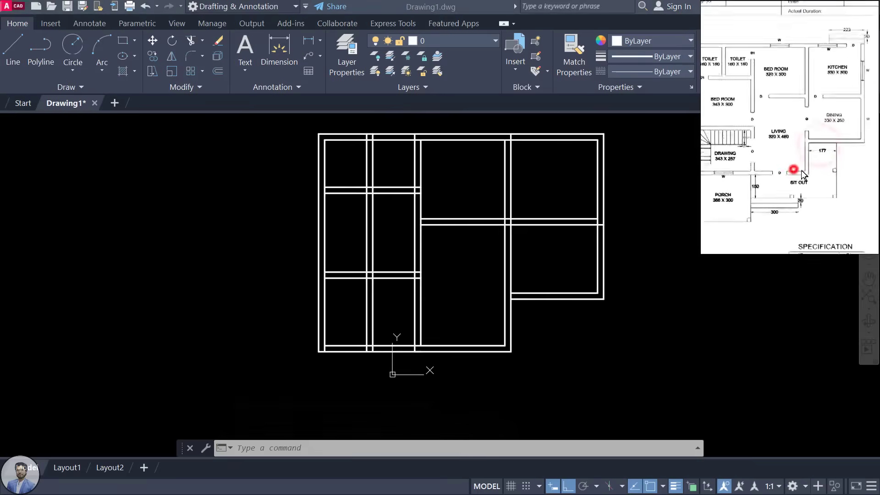
{"action": "left_click", "coordinate": [524, 196]}
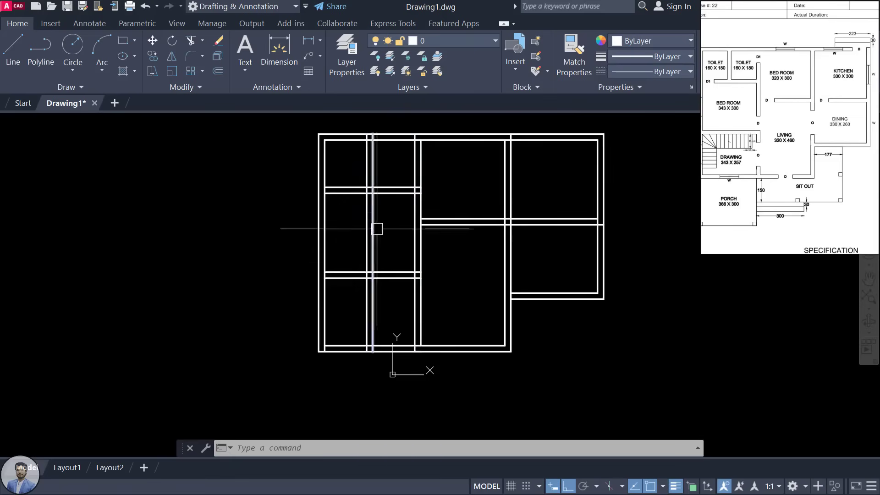
Step: Trim away the toilet partition wall piece between the horizontal walls
{"action": "left_click_drag", "start_coordinate": [768, 140], "coordinate": [861, 144]}
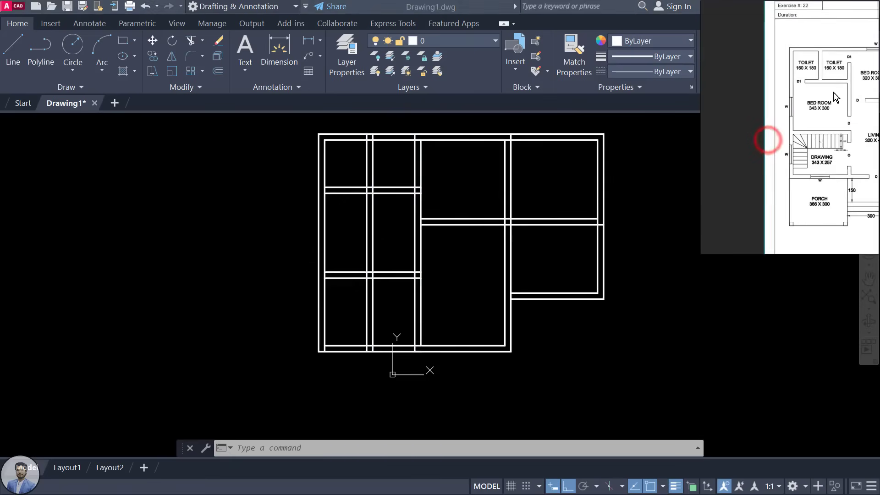
{"action": "scroll", "coordinate": [833, 92], "scroll_direction": "up", "scroll_amount": 3}
{"action": "left_click", "coordinate": [379, 226]}
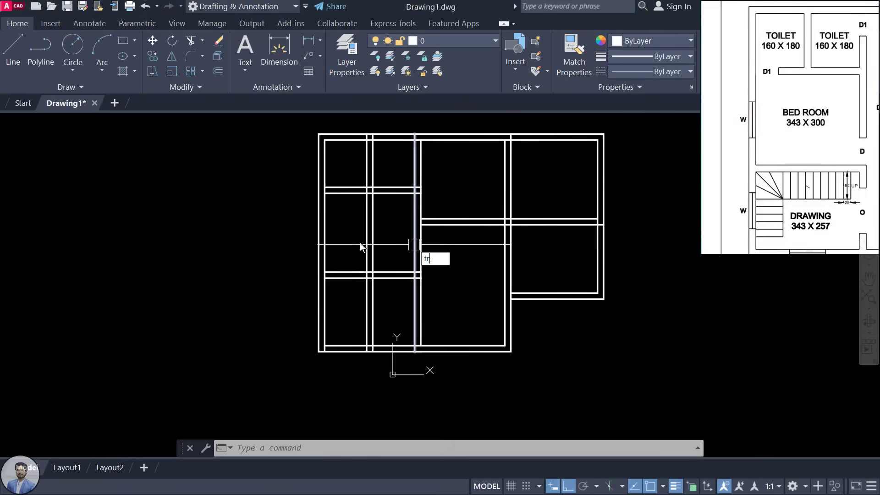
{"action": "key", "text": "Return"}
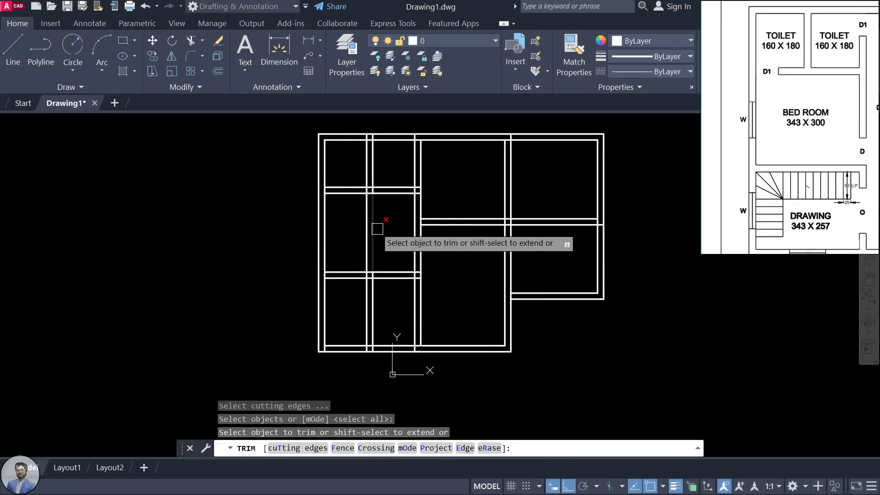
{"action": "left_click", "coordinate": [378, 229]}
{"action": "key", "text": "Escape"}
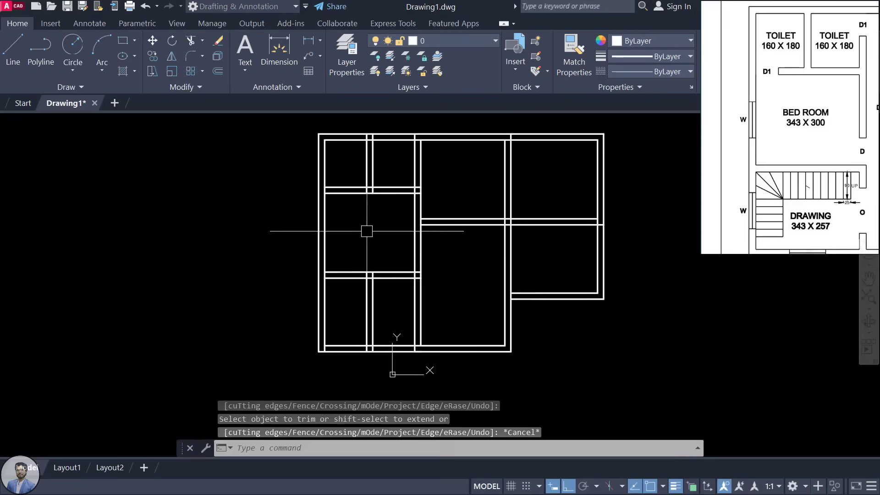
Step: Delete the two leftover vertical partition wall lines from the rooms below
{"action": "left_click", "coordinate": [373, 301]}
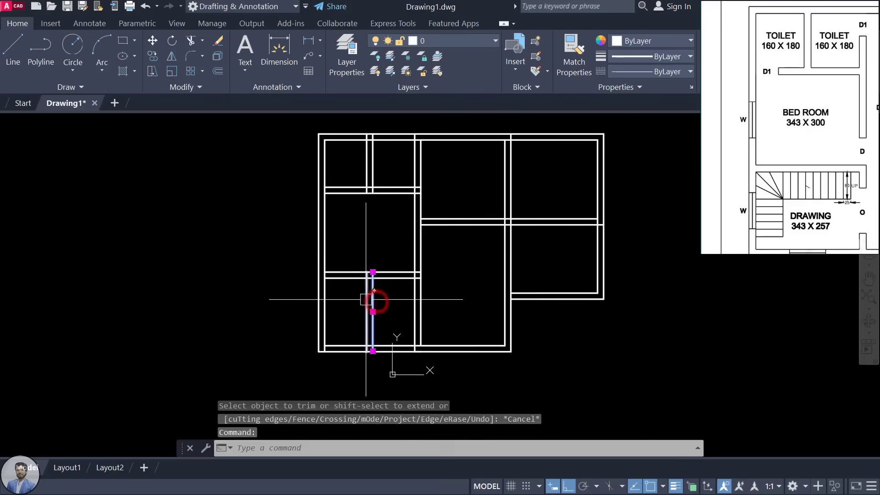
{"action": "left_click", "coordinate": [365, 302]}
{"action": "key", "text": "Delete"}
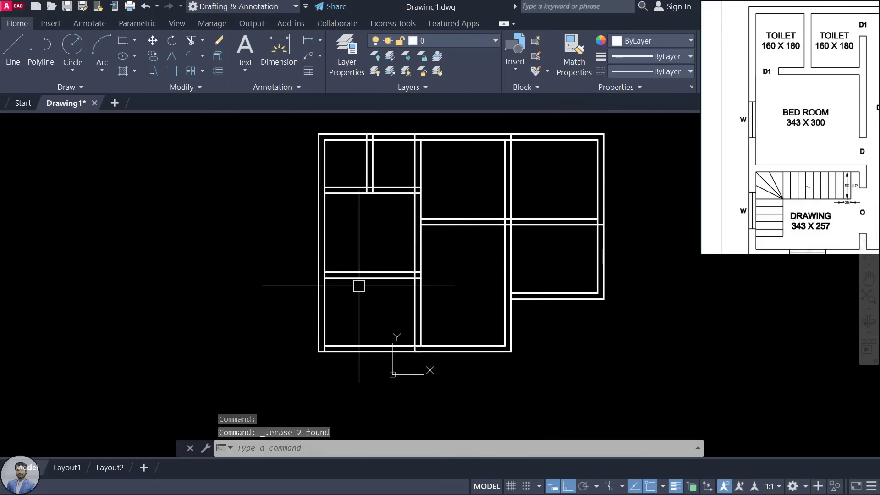
{"action": "scroll", "coordinate": [407, 248], "scroll_direction": "down", "scroll_amount": 3}
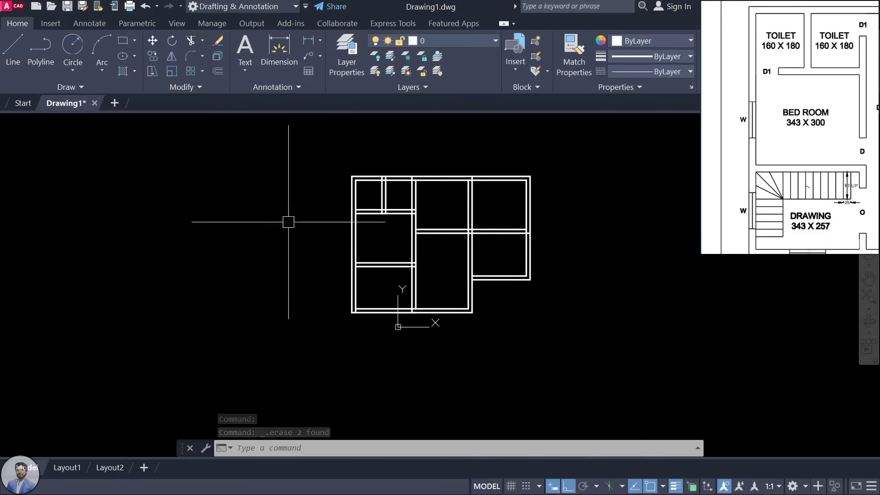
{"action": "scroll", "coordinate": [788, 146], "scroll_direction": "down", "scroll_amount": 1}
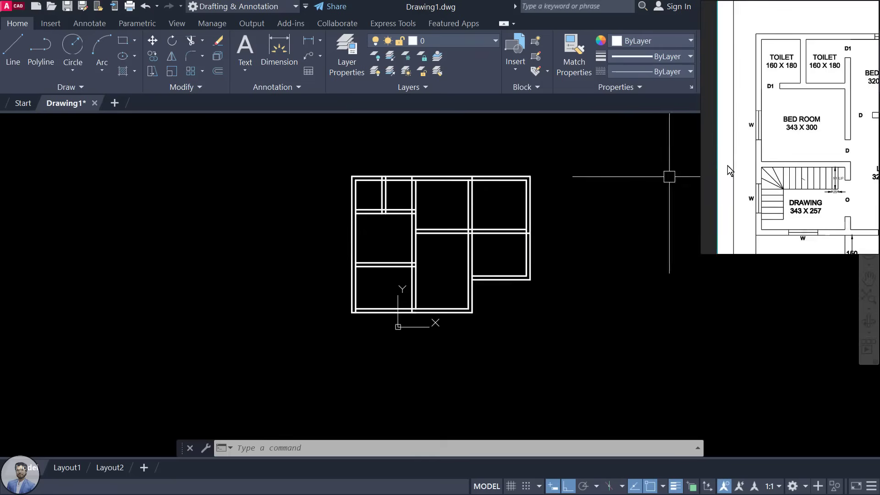
{"action": "scroll", "coordinate": [773, 148], "scroll_direction": "up", "scroll_amount": 1}
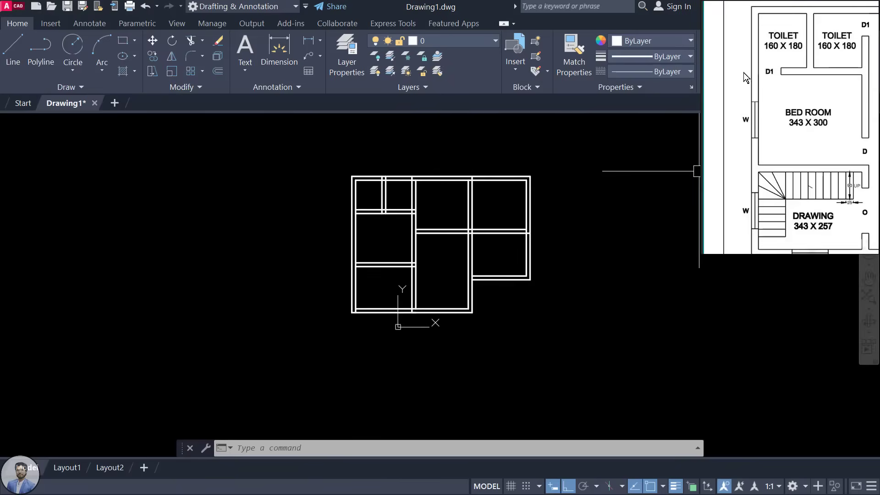
{"action": "scroll", "coordinate": [782, 82], "scroll_direction": "up", "scroll_amount": 2}
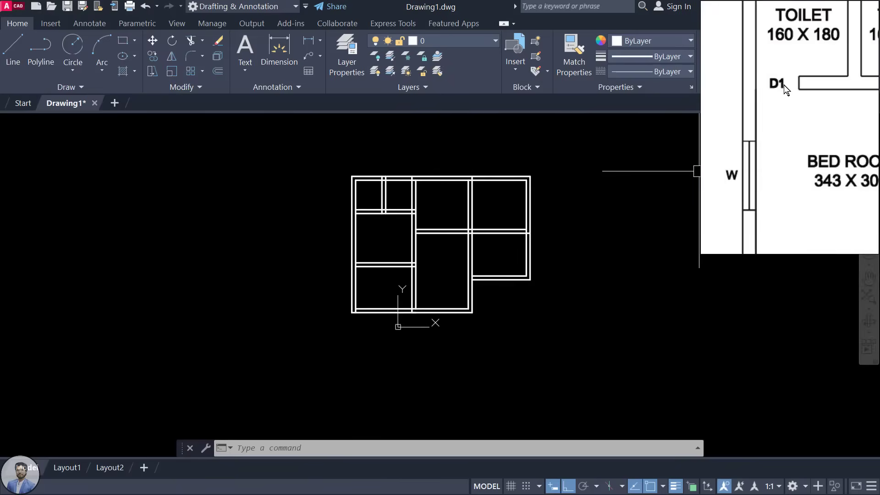
{"action": "scroll", "coordinate": [784, 84], "scroll_direction": "down", "scroll_amount": 3}
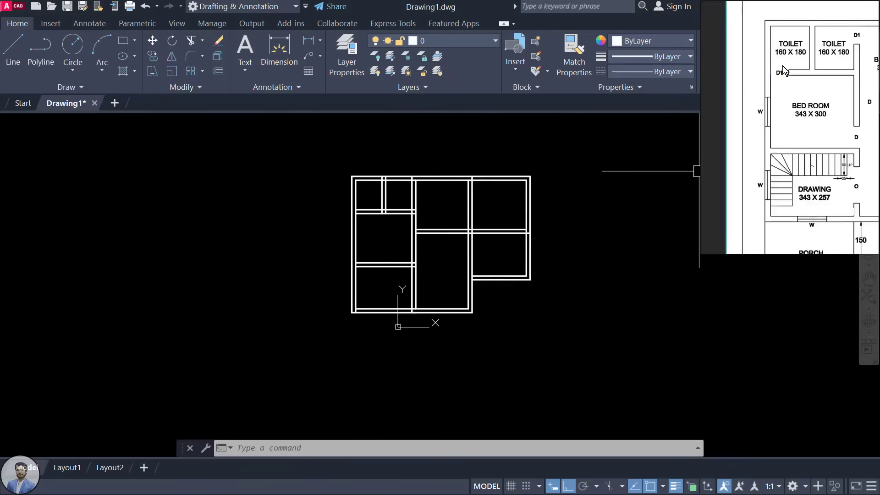
{"action": "left_click", "coordinate": [804, 112]}
{"action": "left_click_drag", "start_coordinate": [791, 132], "coordinate": [788, 135]}
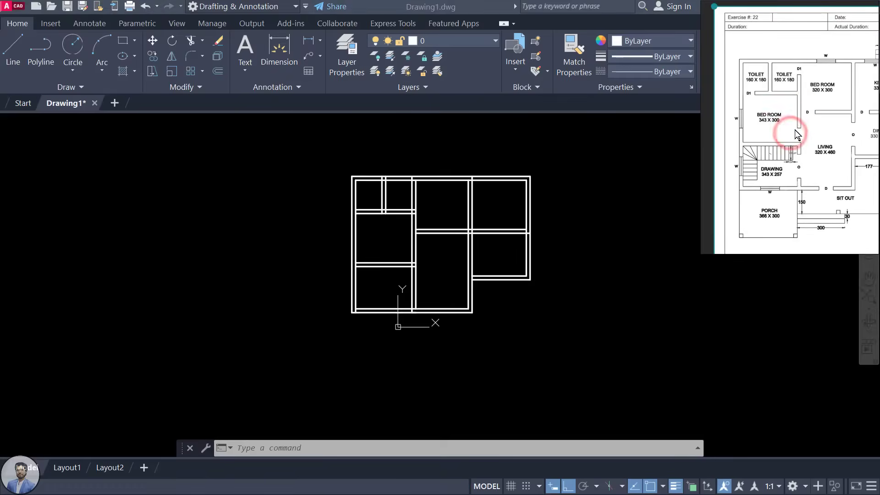
{"action": "scroll", "coordinate": [793, 117], "scroll_direction": "down", "scroll_amount": 3}
{"action": "scroll", "coordinate": [820, 132], "scroll_direction": "up", "scroll_amount": 2}
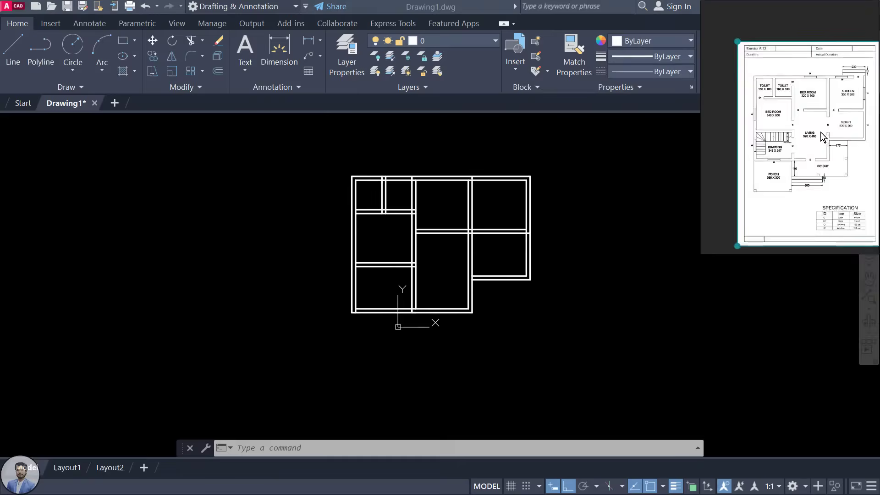
{"action": "left_click_drag", "start_coordinate": [820, 136], "coordinate": [802, 136]}
{"action": "scroll", "coordinate": [800, 133], "scroll_direction": "up", "scroll_amount": 1}
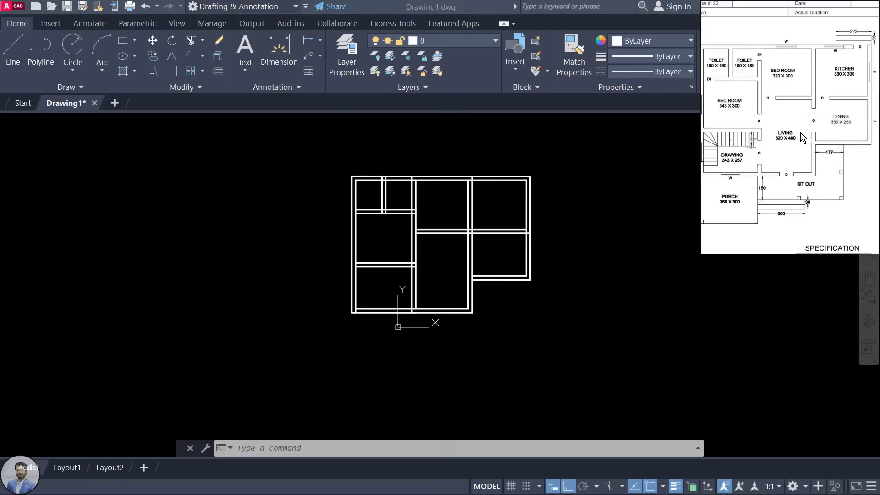
{"action": "scroll", "coordinate": [787, 133], "scroll_direction": "down", "scroll_amount": 1}
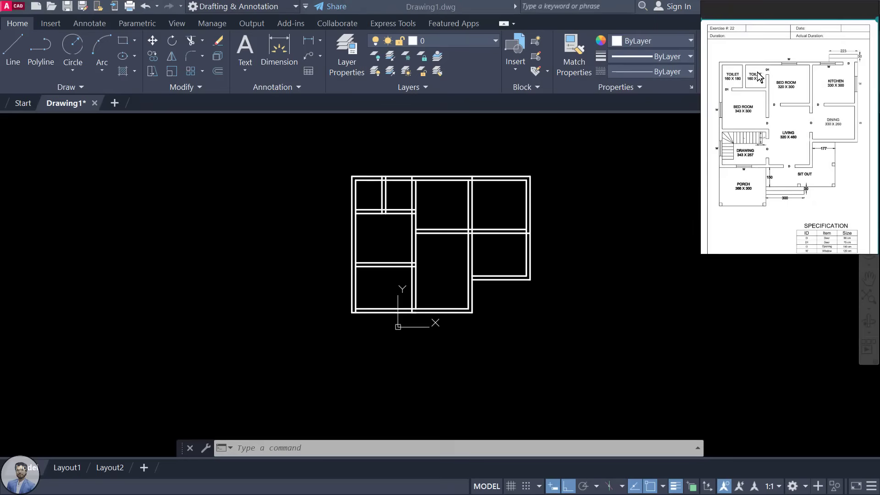
{"action": "scroll", "coordinate": [758, 78], "scroll_direction": "up", "scroll_amount": 2}
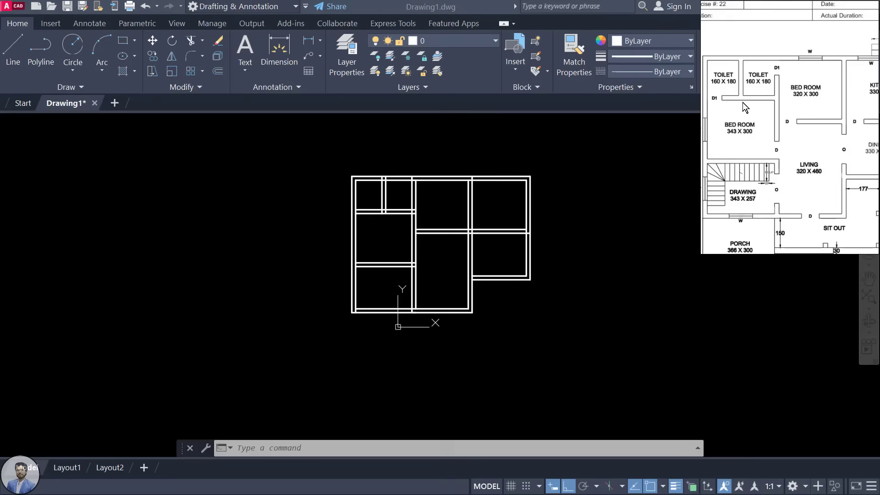
{"action": "scroll", "coordinate": [439, 212], "scroll_direction": "up", "scroll_amount": 8}
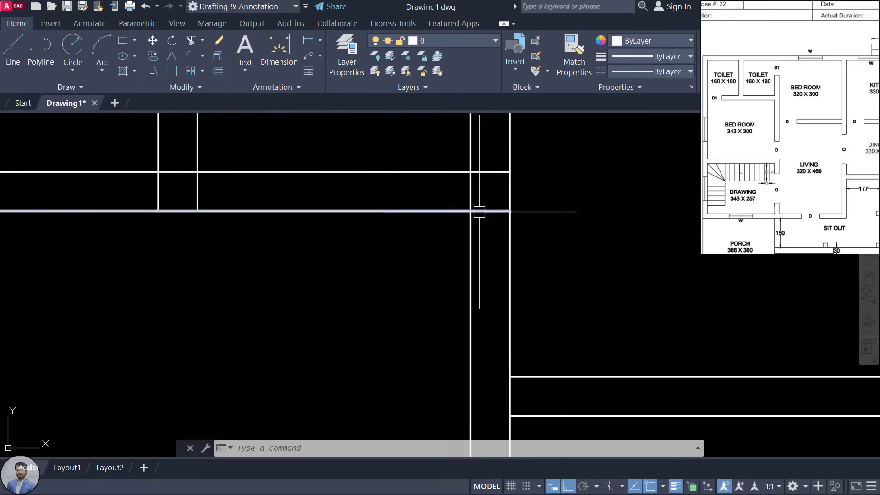
Step: Enlarge the reference plan window beside the drawing
{"action": "scroll", "coordinate": [432, 180], "scroll_direction": "down", "scroll_amount": 3}
{"action": "scroll", "coordinate": [458, 180], "scroll_direction": "up", "scroll_amount": 5}
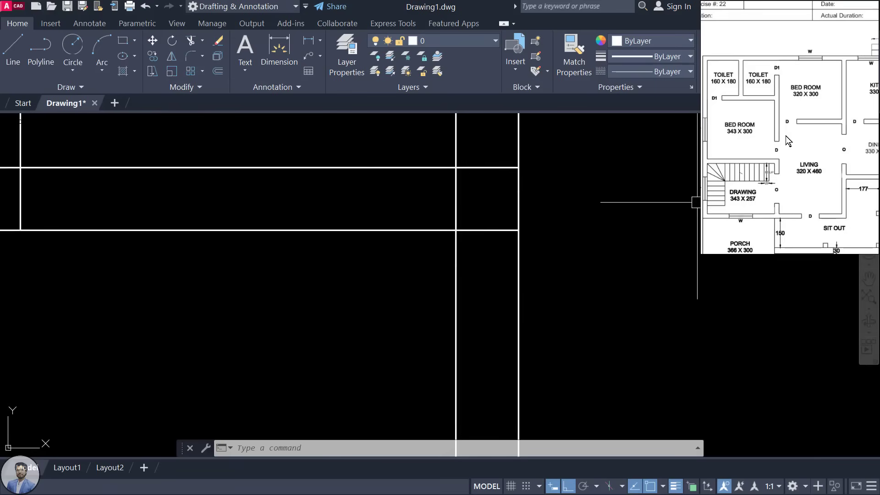
{"action": "scroll", "coordinate": [785, 136], "scroll_direction": "down", "scroll_amount": 3}
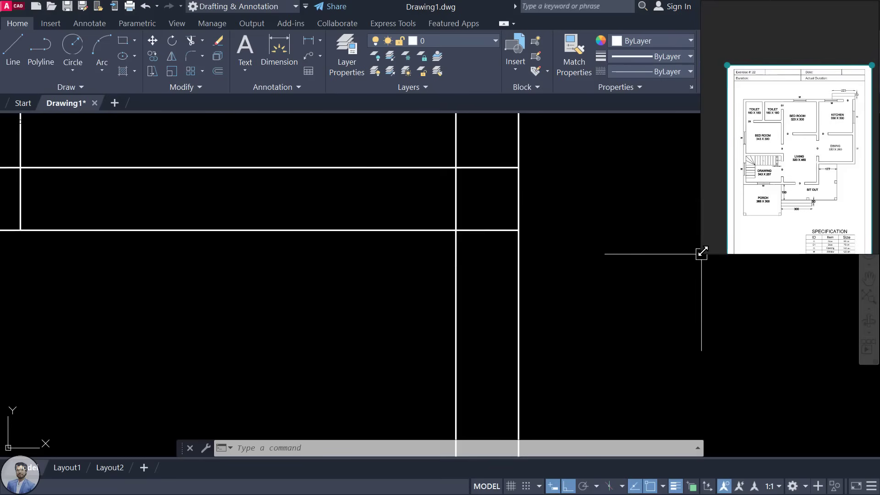
{"action": "left_click_drag", "start_coordinate": [702, 252], "coordinate": [664, 275]}
{"action": "scroll", "coordinate": [816, 203], "scroll_direction": "up", "scroll_amount": 5}
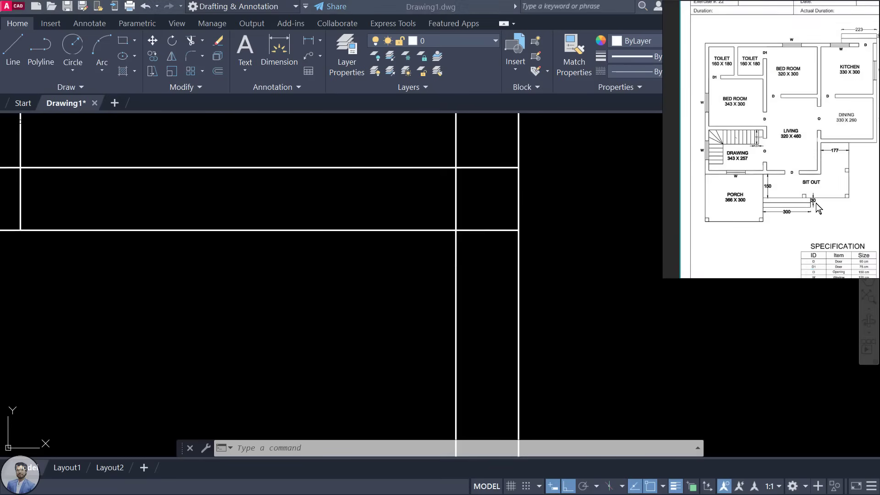
Step: Pan and zoom the reference image across the sheet toward the SPECIFICATION table
{"action": "left_click_drag", "start_coordinate": [791, 143], "coordinate": [805, 224]}
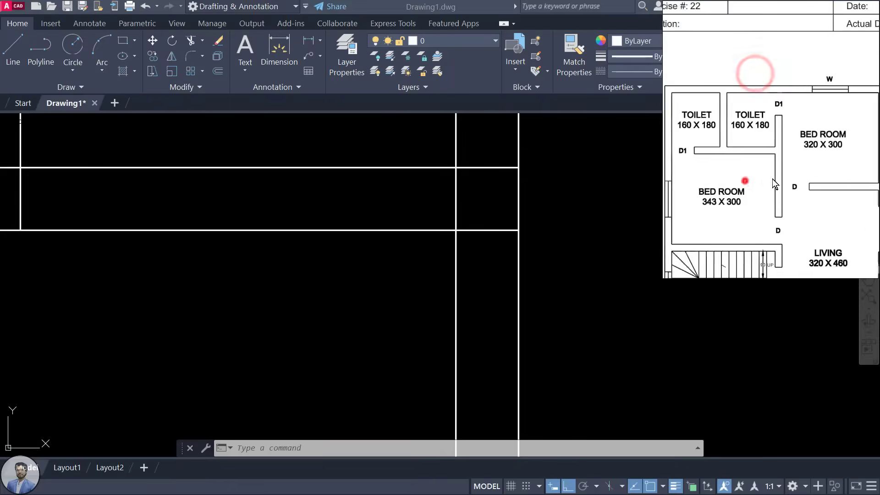
{"action": "scroll", "coordinate": [748, 179], "scroll_direction": "up", "scroll_amount": 4}
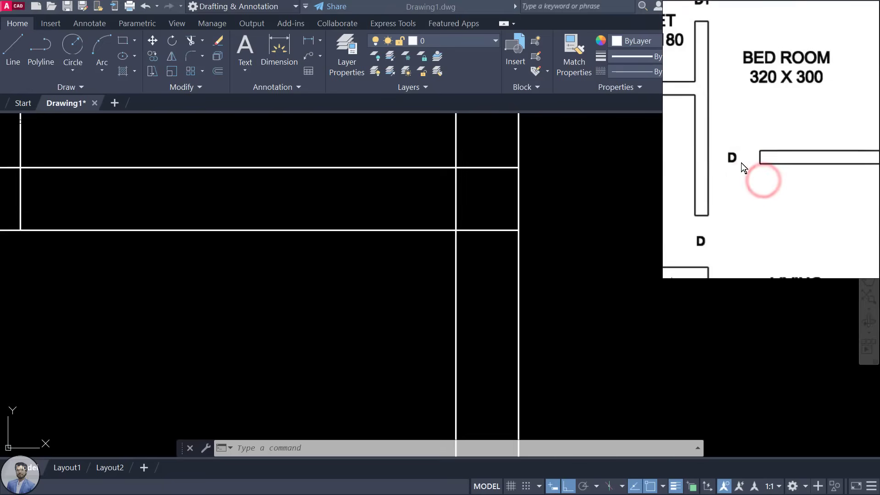
{"action": "scroll", "coordinate": [757, 161], "scroll_direction": "down", "scroll_amount": 2}
{"action": "left_click_drag", "start_coordinate": [735, 152], "coordinate": [801, 195]}
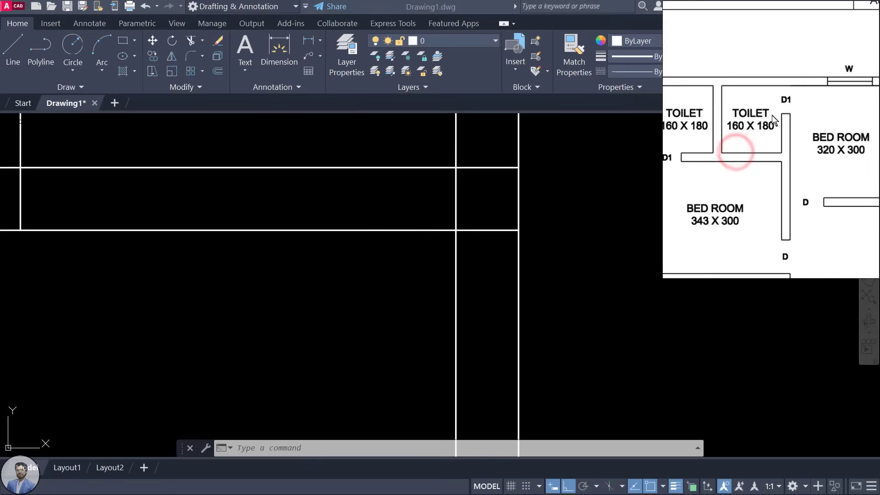
{"action": "scroll", "coordinate": [774, 111], "scroll_direction": "down", "scroll_amount": 5}
{"action": "left_click", "coordinate": [788, 161]}
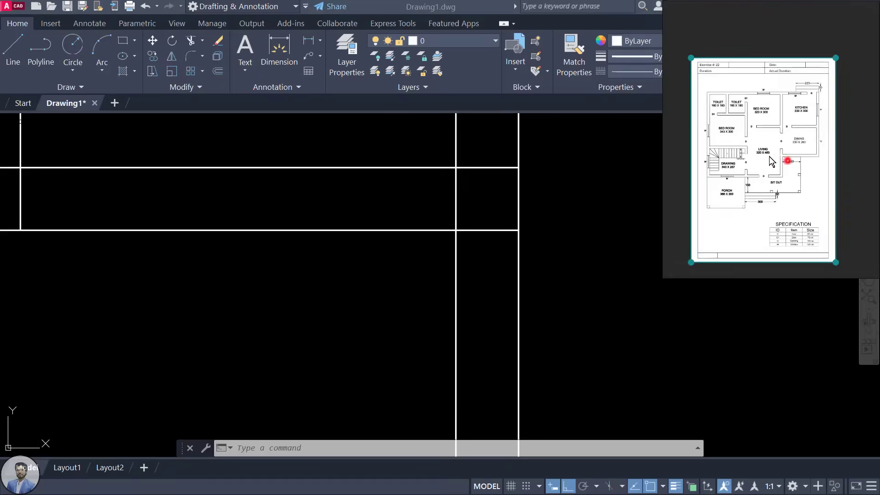
{"action": "scroll", "coordinate": [793, 222], "scroll_direction": "up", "scroll_amount": 6}
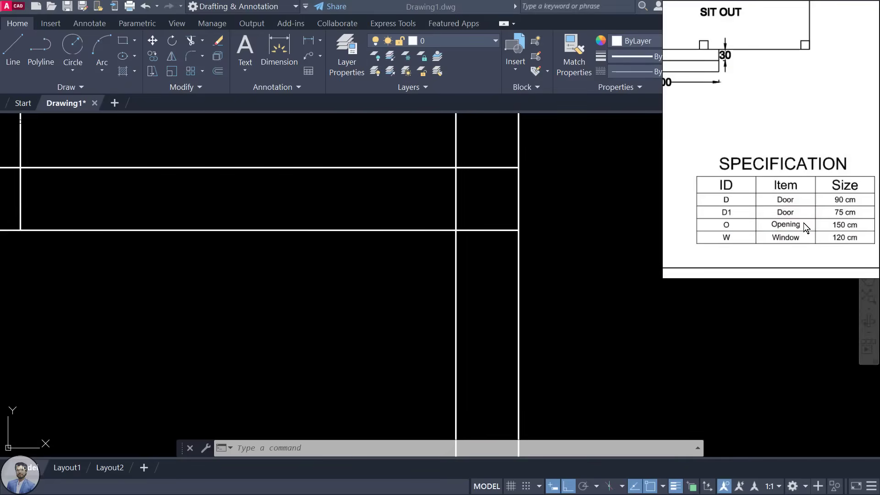
{"action": "scroll", "coordinate": [772, 219], "scroll_direction": "up", "scroll_amount": 1}
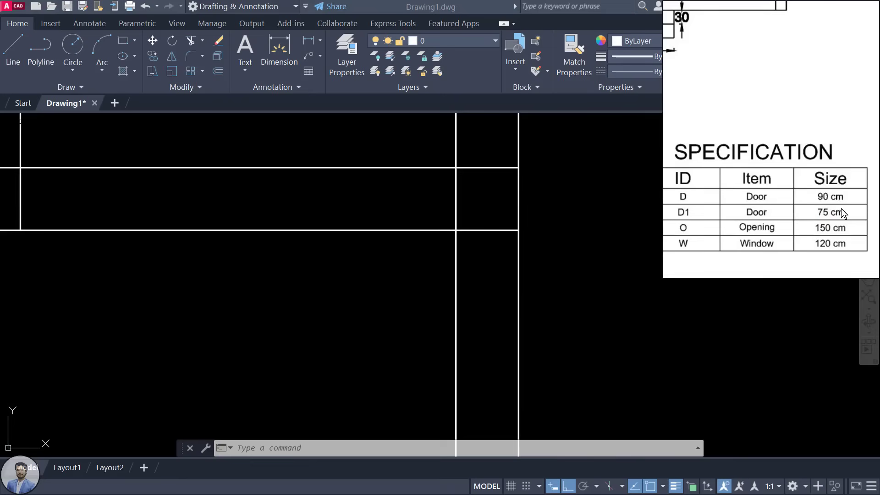
Step: Pan and zoom the plan to bring the central rooms and vertical wall into view
{"action": "scroll", "coordinate": [839, 202], "scroll_direction": "down", "scroll_amount": 2}
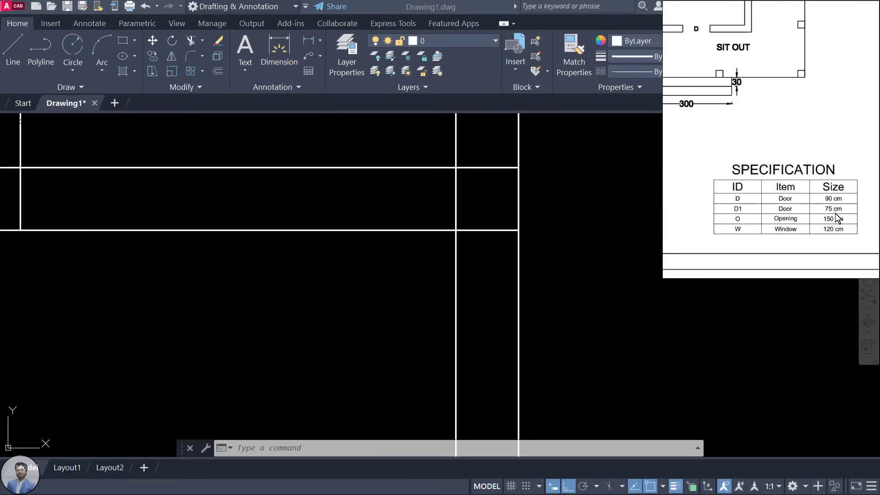
{"action": "scroll", "coordinate": [835, 213], "scroll_direction": "down", "scroll_amount": 3}
{"action": "scroll", "coordinate": [729, 39], "scroll_direction": "up", "scroll_amount": 3}
{"action": "scroll", "coordinate": [454, 246], "scroll_direction": "down", "scroll_amount": 3}
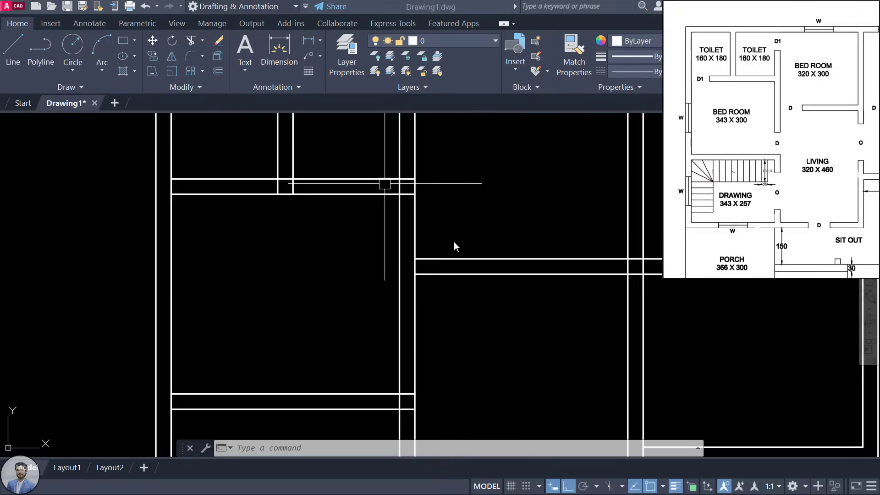
{"action": "middle_click_drag", "start_coordinate": [450, 198], "coordinate": [479, 306]}
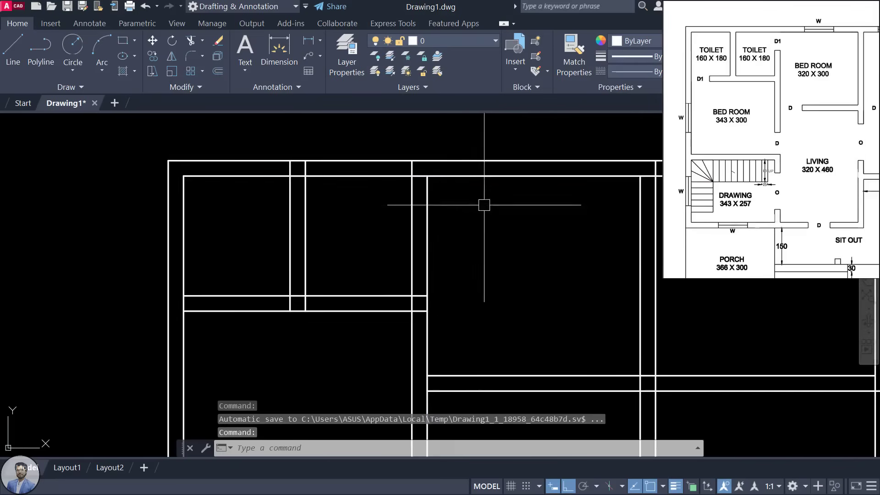
{"action": "mouse_move", "coordinate": [338, 268]}
{"action": "middle_mouse_down"}
{"action": "mouse_move", "coordinate": [384, 259]}
{"action": "mouse_move", "coordinate": [285, 242]}
{"action": "middle_mouse_up"}
{"action": "middle_click_drag", "start_coordinate": [380, 367], "coordinate": [379, 344]}
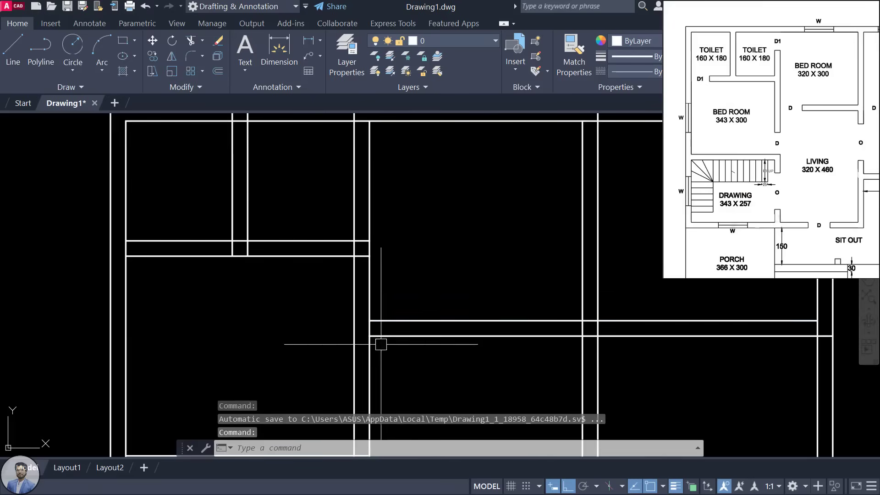
{"action": "scroll", "coordinate": [802, 107], "scroll_direction": "up", "scroll_amount": 4}
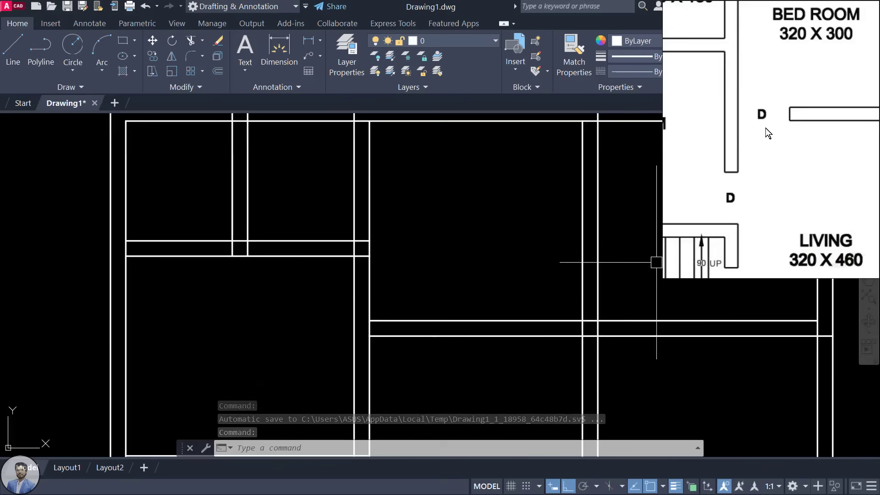
{"action": "left_click", "coordinate": [459, 226]}
{"action": "scroll", "coordinate": [460, 226], "scroll_direction": "down", "scroll_amount": 2}
{"action": "left_click", "coordinate": [428, 294]}
{"action": "scroll", "coordinate": [426, 275], "scroll_direction": "up", "scroll_amount": 2}
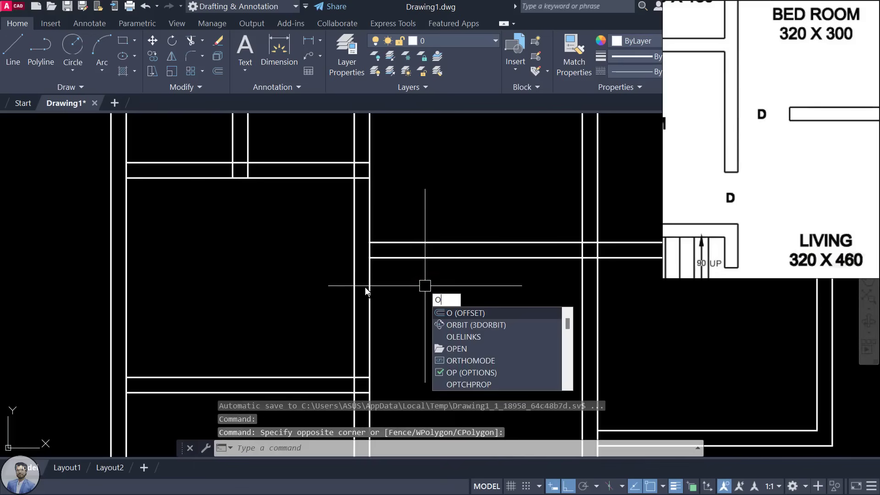
Step: Offset the central vertical wall line 90 to the right
{"action": "key", "text": "Return"}
{"action": "type", "text": "9"}
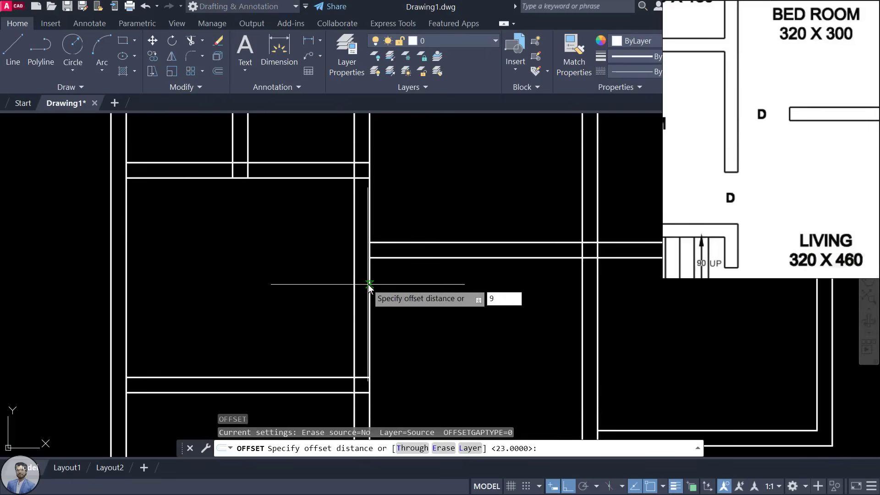
{"action": "type", "text": "0"}
{"action": "key", "text": "Return"}
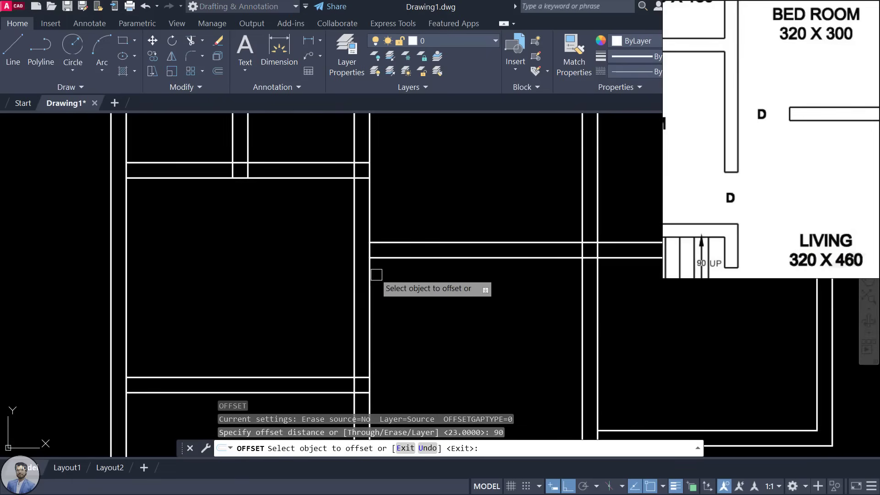
{"action": "left_click", "coordinate": [372, 275]}
{"action": "left_click", "coordinate": [465, 289]}
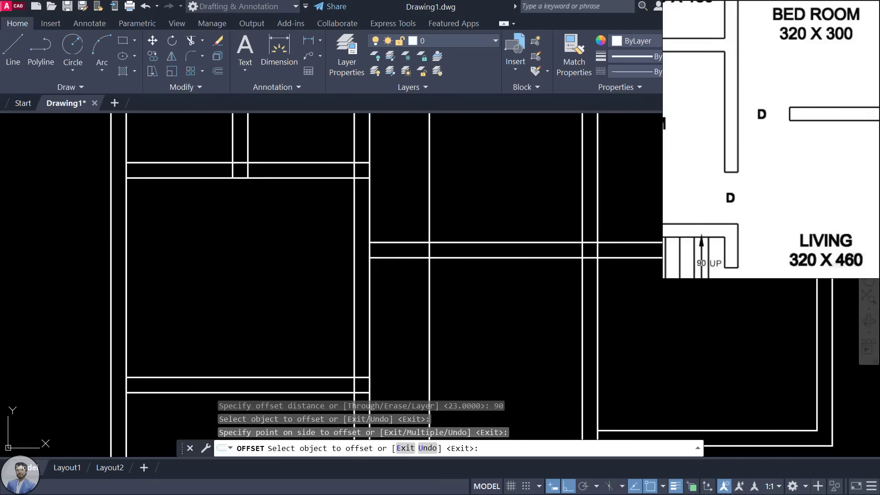
{"action": "key", "text": "Escape"}
Step: Trim the new line and both horizontal wall lines to leave the 90 opening
{"action": "scroll", "coordinate": [447, 250], "scroll_direction": "down", "scroll_amount": 4}
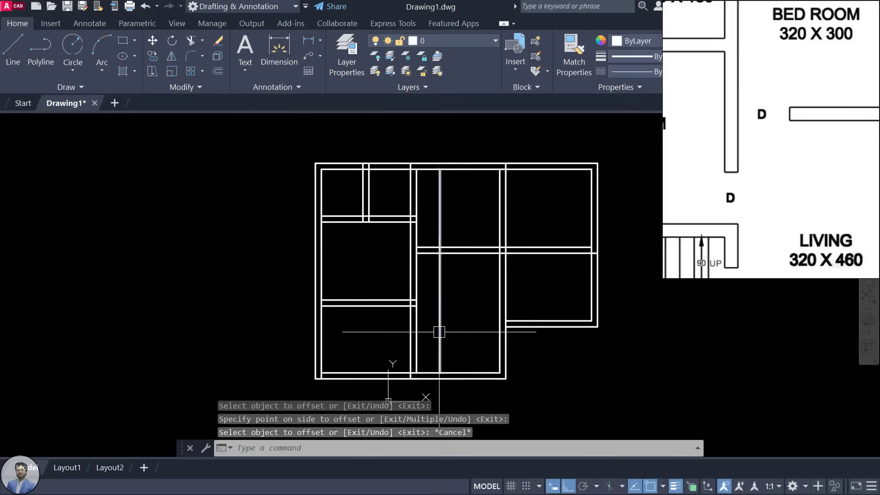
{"action": "type", "text": "tr"}
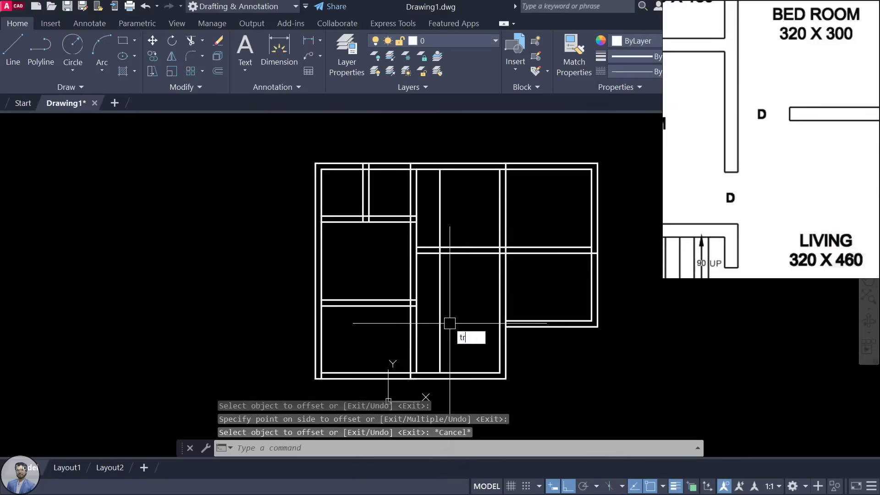
{"action": "key", "text": "Return"}
{"action": "left_click", "coordinate": [440, 209]}
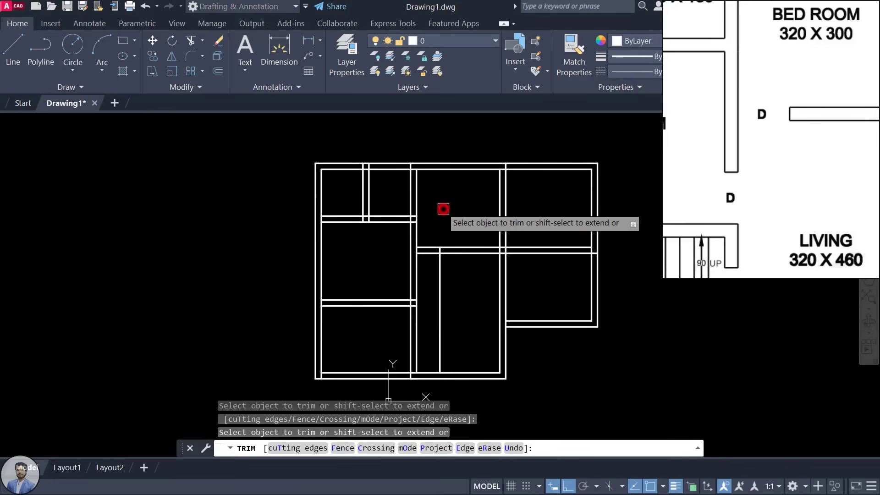
{"action": "scroll", "coordinate": [440, 226], "scroll_direction": "up", "scroll_amount": 2}
{"action": "left_click", "coordinate": [421, 262]}
{"action": "left_click", "coordinate": [422, 269]}
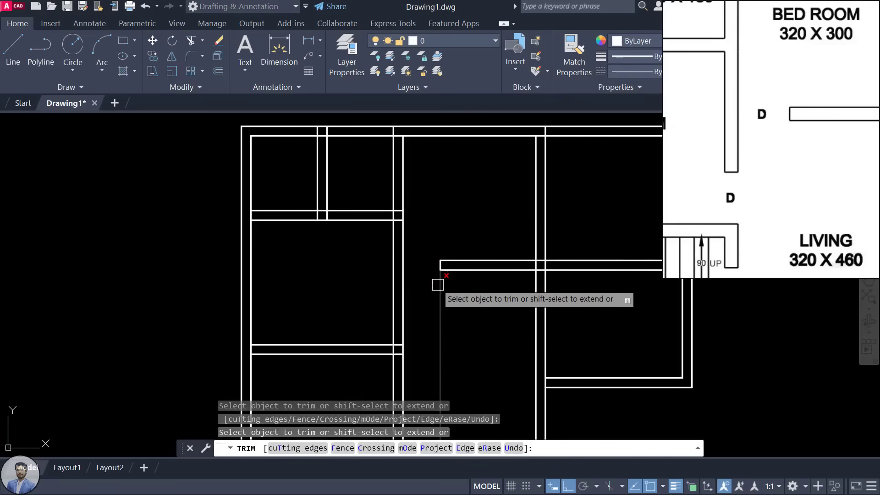
{"action": "left_click", "coordinate": [438, 285]}
{"action": "scroll", "coordinate": [458, 257], "scroll_direction": "down", "scroll_amount": 3}
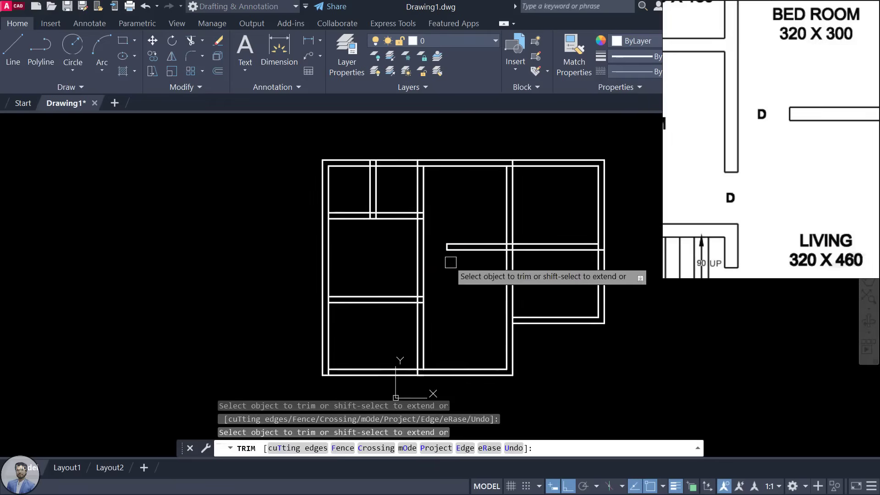
{"action": "scroll", "coordinate": [451, 263], "scroll_direction": "up", "scroll_amount": 5}
{"action": "key", "text": "Escape"}
Step: Pan the reference plan to show the Kitchen and Dining area
{"action": "scroll", "coordinate": [477, 215], "scroll_direction": "down", "scroll_amount": 2}
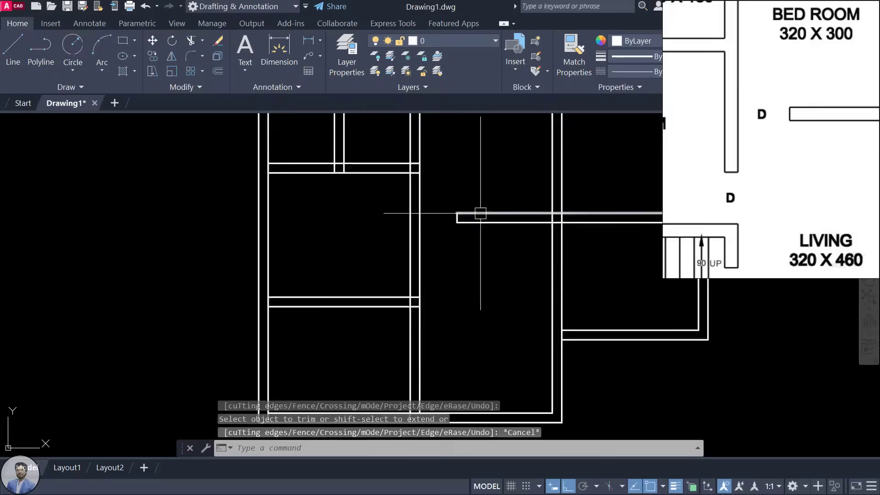
{"action": "scroll", "coordinate": [481, 213], "scroll_direction": "down", "scroll_amount": 2}
{"action": "middle_click_drag", "start_coordinate": [481, 214], "coordinate": [425, 273]}
{"action": "scroll", "coordinate": [737, 134], "scroll_direction": "down", "scroll_amount": 3}
{"action": "left_click_drag", "start_coordinate": [781, 151], "coordinate": [672, 165]}
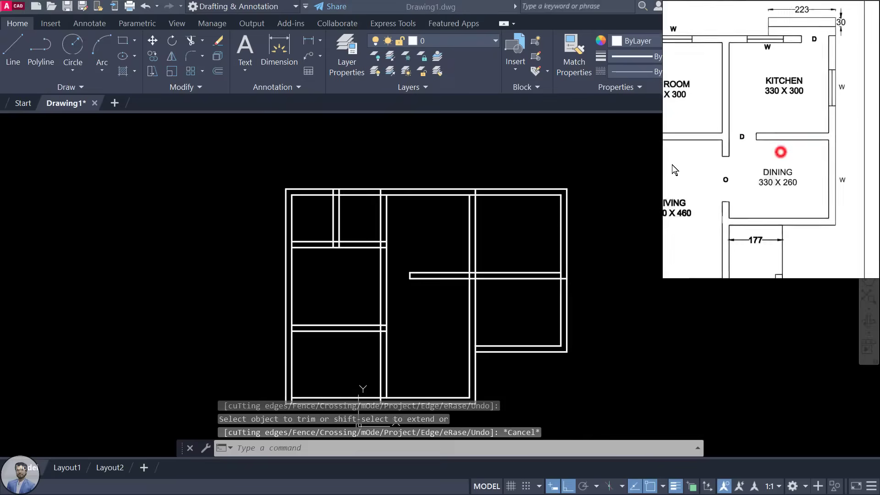
Step: Offset the inner vertical wall line 90 to the right
{"action": "scroll", "coordinate": [725, 141], "scroll_direction": "up", "scroll_amount": 2}
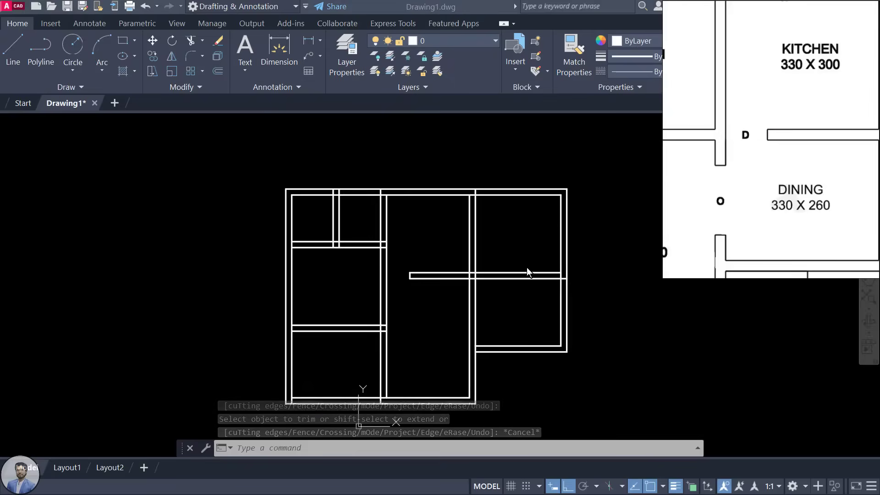
{"action": "scroll", "coordinate": [508, 272], "scroll_direction": "up", "scroll_amount": 4}
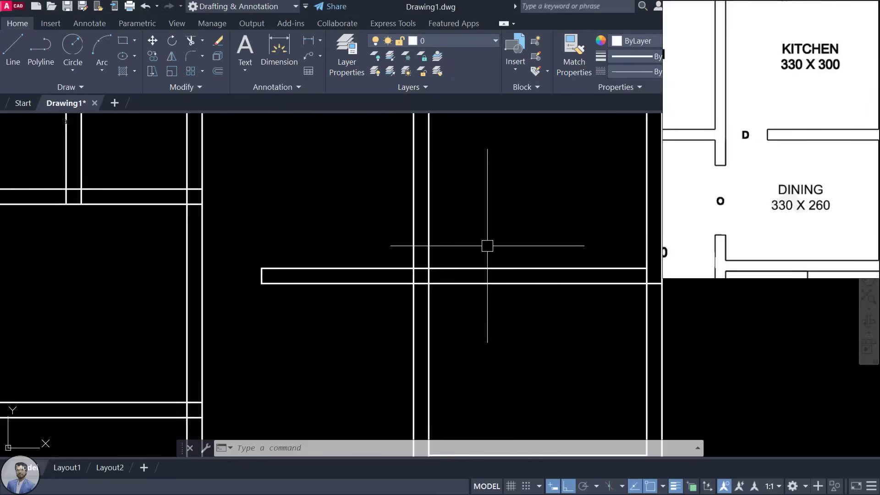
{"action": "key", "text": "Return"}
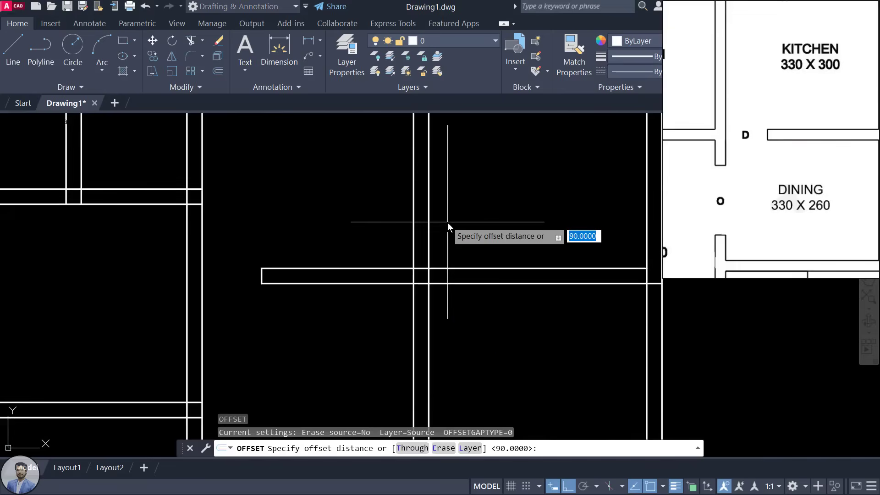
{"action": "type", "text": "90"}
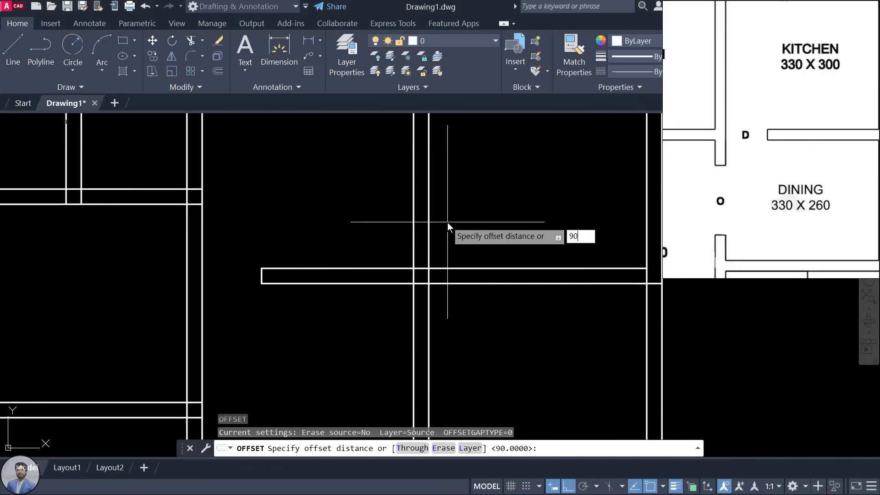
{"action": "key", "text": "Return"}
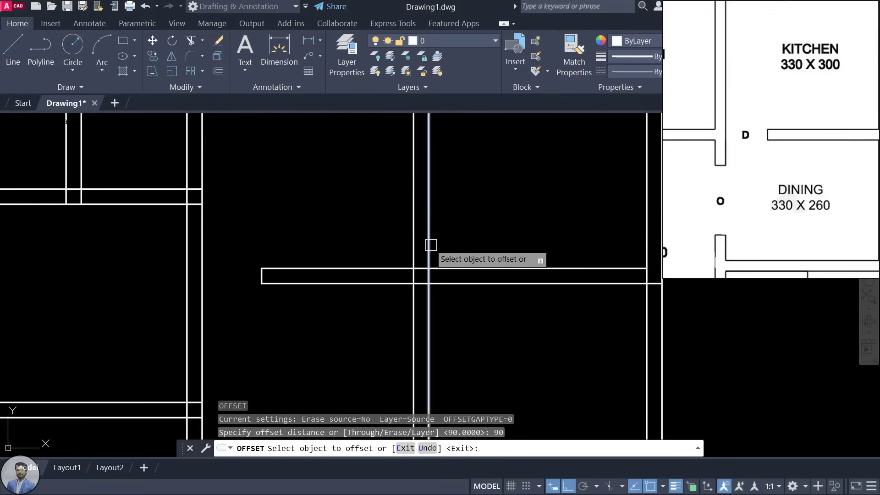
{"action": "left_click", "coordinate": [430, 244]}
{"action": "left_click", "coordinate": [504, 233]}
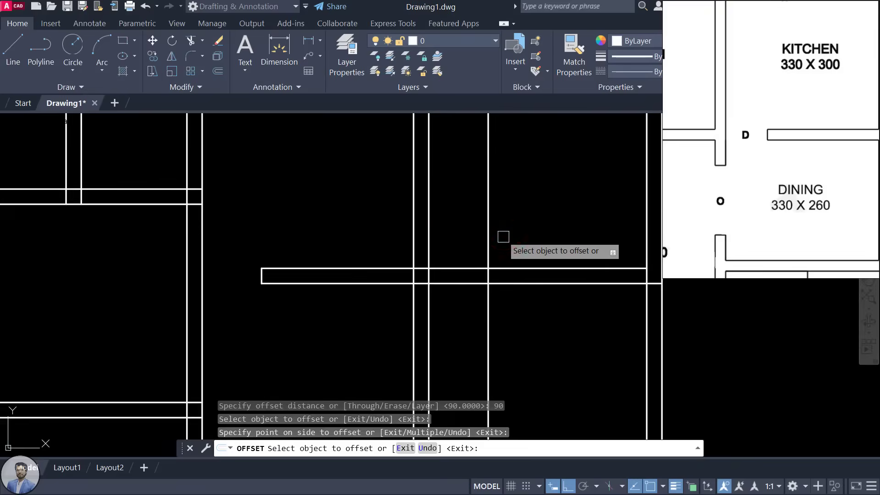
{"action": "key", "text": "Escape"}
Step: Trim the new line's ends and the two wall lines inside the 90 opening
{"action": "type", "text": "ts o"}
{"action": "type", "text": "r"}
{"action": "key", "text": "Return"}
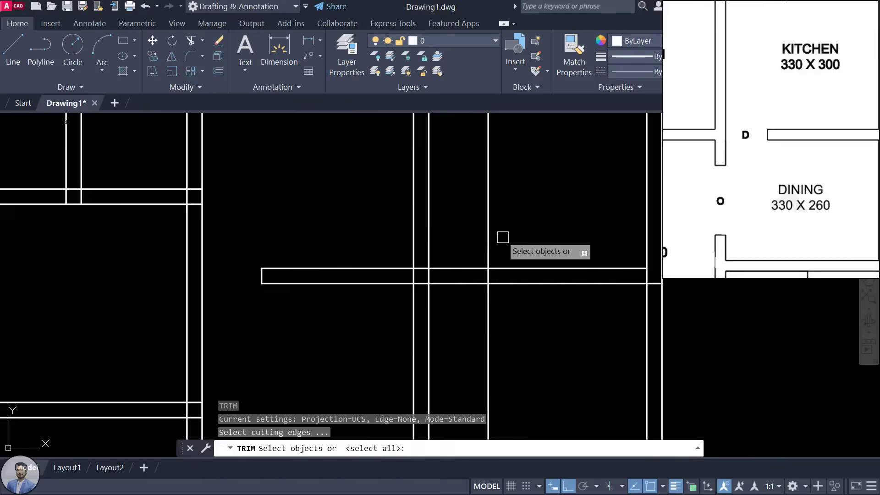
{"action": "key", "text": "Return"}
{"action": "left_click", "coordinate": [489, 228]}
{"action": "left_click", "coordinate": [467, 264]}
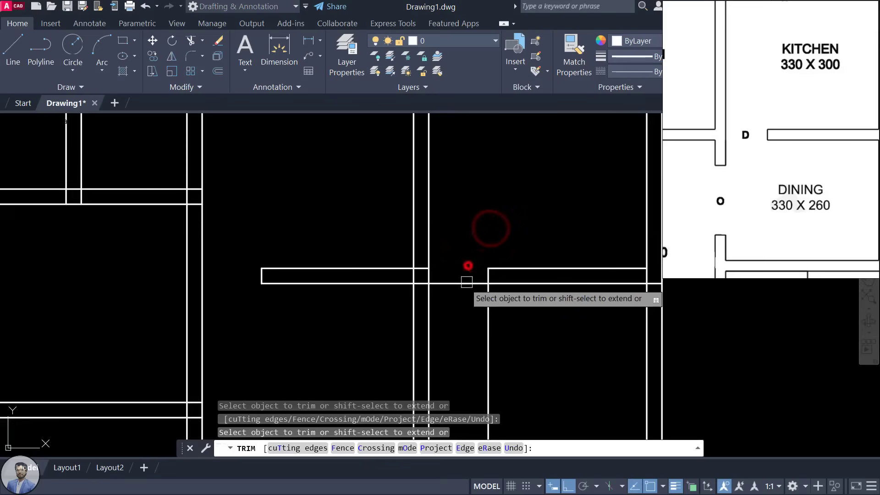
{"action": "left_click", "coordinate": [466, 287]}
{"action": "left_click", "coordinate": [489, 296]}
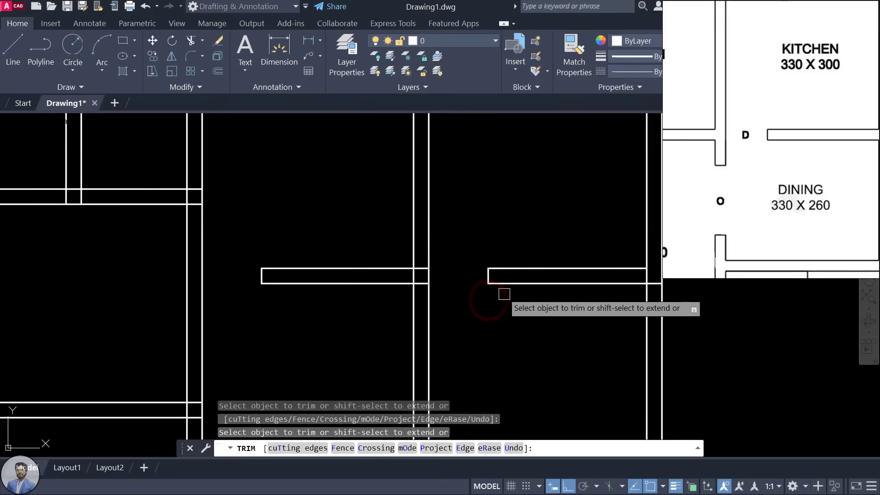
{"action": "scroll", "coordinate": [504, 303], "scroll_direction": "down", "scroll_amount": 4}
{"action": "middle_click_drag", "start_coordinate": [510, 307], "coordinate": [511, 285]}
{"action": "key", "text": "Escape"}
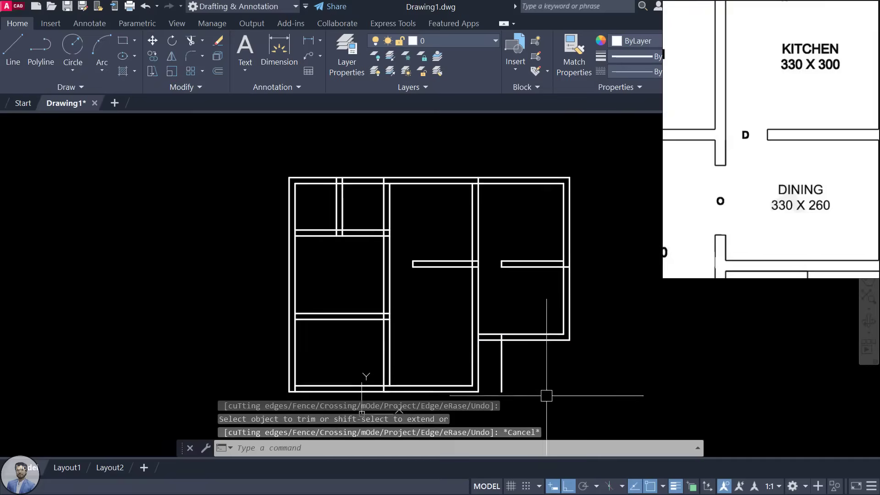
Step: Delete the leftover wall line below the new doorway
{"action": "scroll", "coordinate": [544, 393], "scroll_direction": "up", "scroll_amount": 2}
{"action": "middle_click_drag", "start_coordinate": [544, 393], "coordinate": [523, 325]}
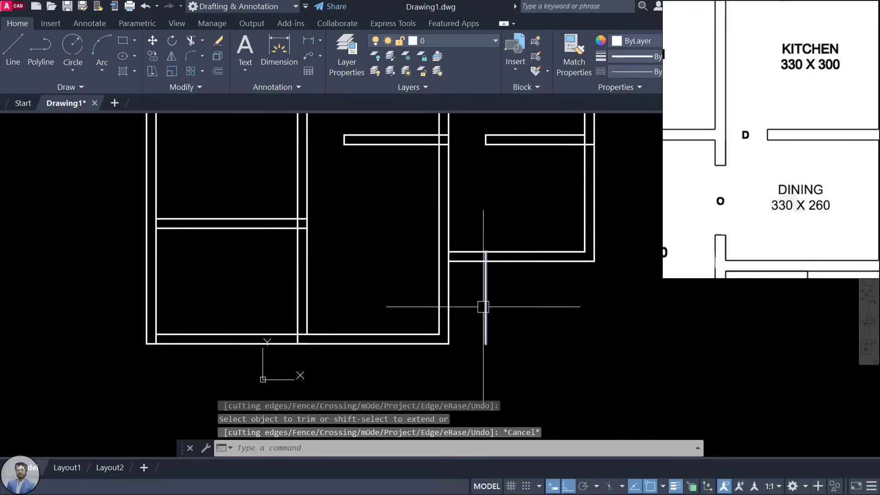
{"action": "left_click", "coordinate": [484, 307]}
{"action": "key", "text": "Delete"}
{"action": "scroll", "coordinate": [497, 202], "scroll_direction": "down", "scroll_amount": 3}
{"action": "middle_click_drag", "start_coordinate": [505, 274], "coordinate": [509, 285]}
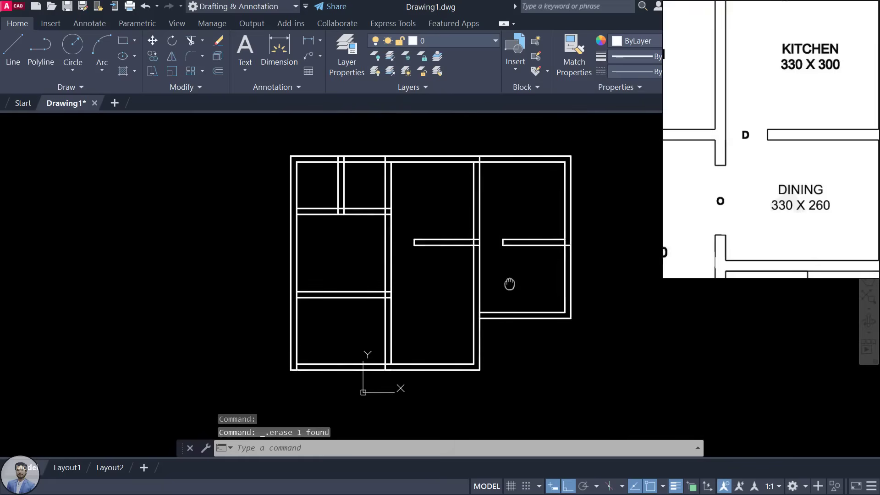
Step: Center the reference plan on the upper-left toilets near D1
{"action": "scroll", "coordinate": [750, 175], "scroll_direction": "down", "scroll_amount": 3}
{"action": "left_click", "coordinate": [740, 178]}
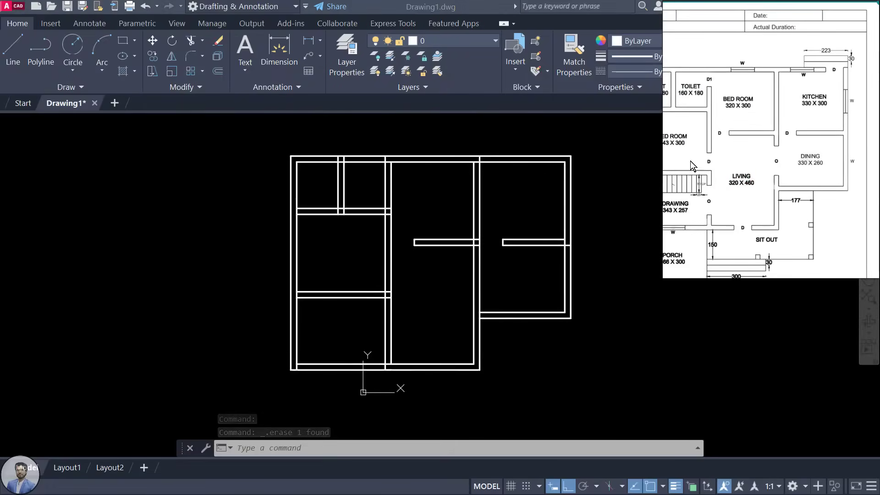
{"action": "left_click_drag", "start_coordinate": [697, 161], "coordinate": [749, 184]}
{"action": "scroll", "coordinate": [724, 140], "scroll_direction": "up", "scroll_amount": 3}
{"action": "left_click_drag", "start_coordinate": [798, 116], "coordinate": [791, 133]}
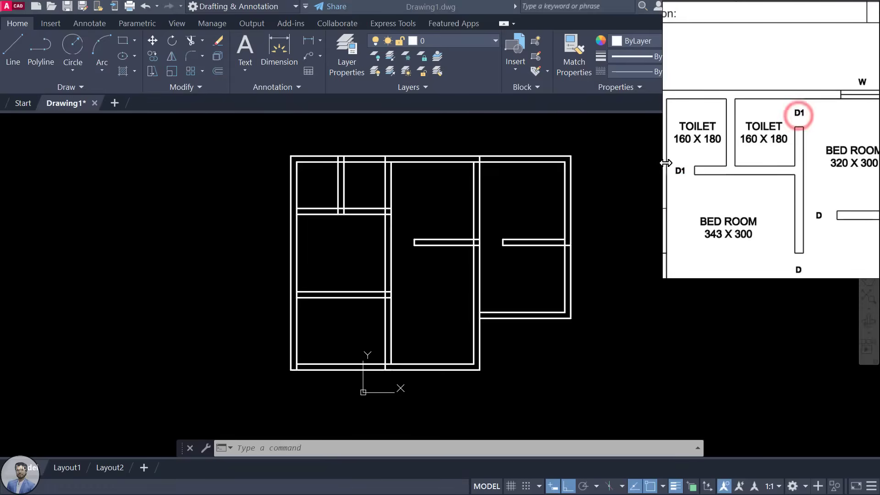
{"action": "scroll", "coordinate": [845, 95], "scroll_direction": "up", "scroll_amount": 2}
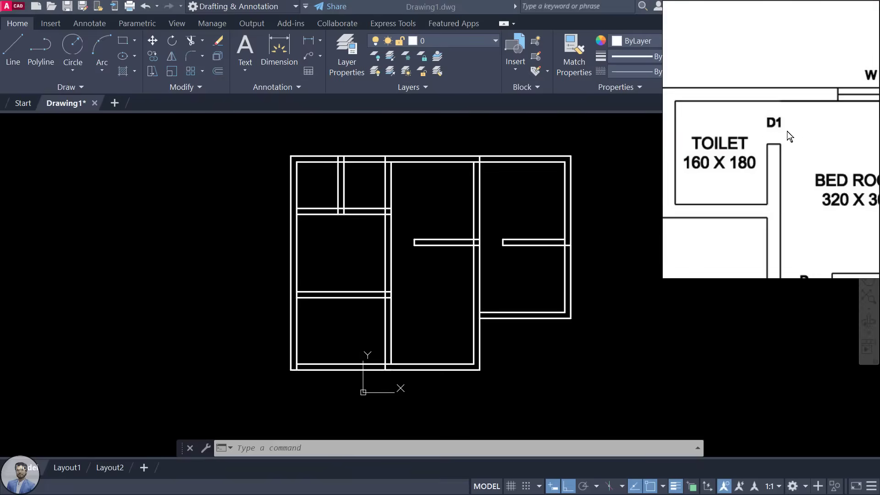
{"action": "scroll", "coordinate": [419, 190], "scroll_direction": "up", "scroll_amount": 4}
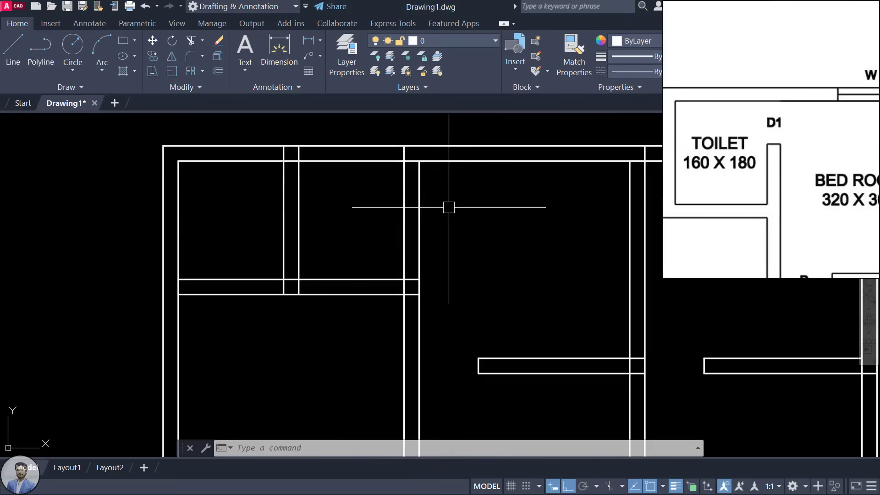
Step: Offset the top wall 75 downward and the left wall 75 to the right
{"action": "type", "text": "o"}
{"action": "key", "text": "Return"}
{"action": "type", "text": "75"}
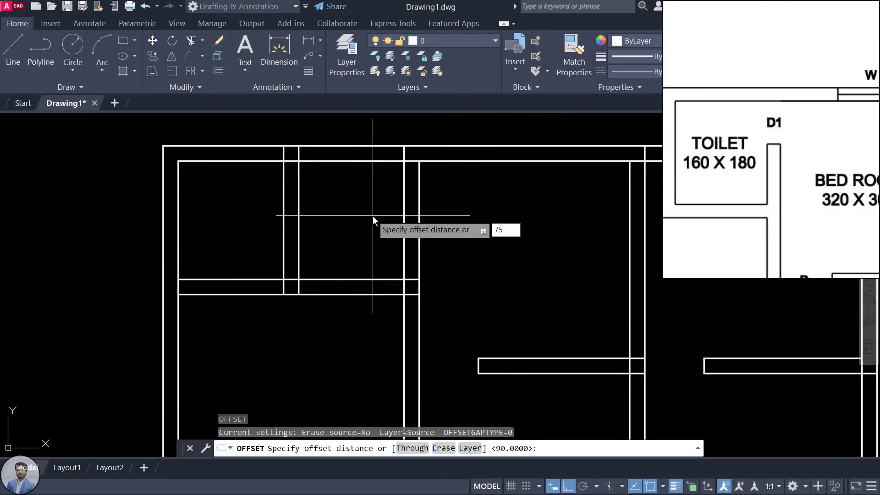
{"action": "key", "text": "Return"}
{"action": "left_click", "coordinate": [447, 161]}
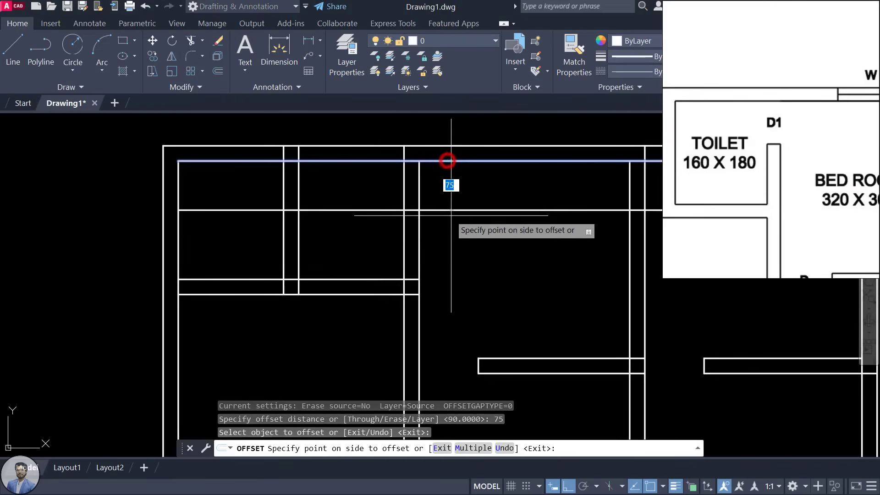
{"action": "left_click", "coordinate": [451, 215]}
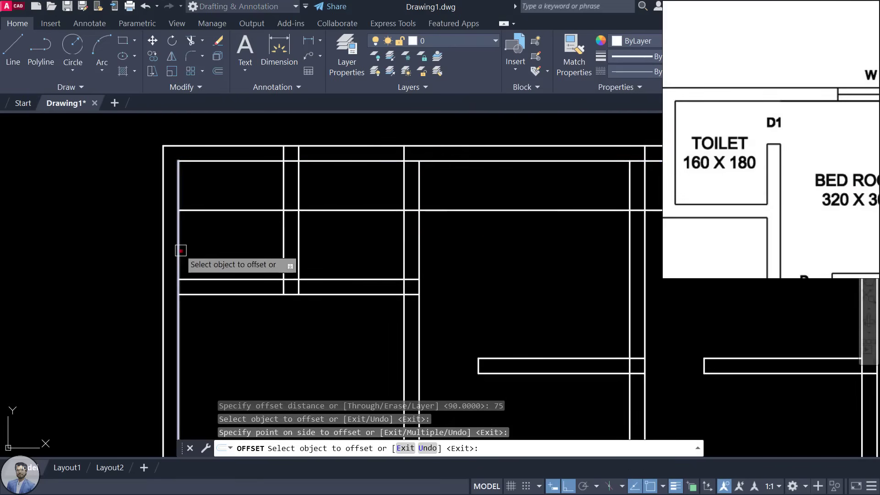
{"action": "left_click", "coordinate": [180, 251]}
{"action": "left_click", "coordinate": [248, 255]}
{"action": "key", "text": "Escape"}
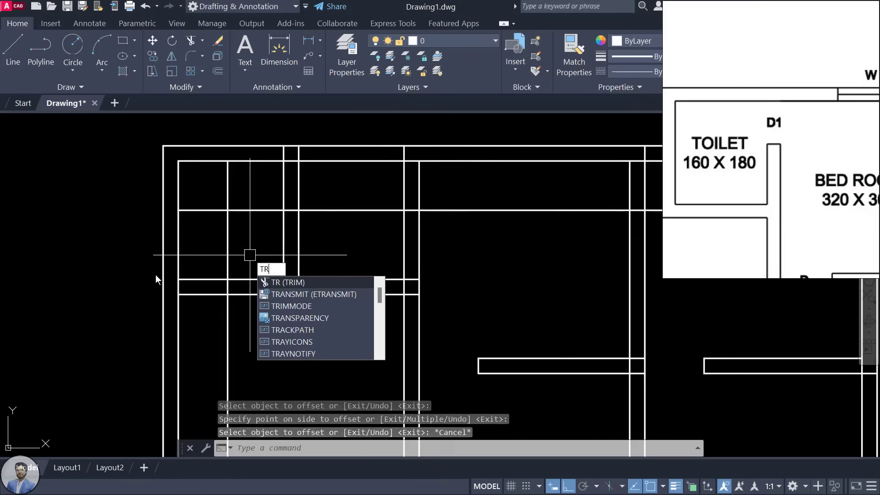
{"action": "key", "text": "Escape"}
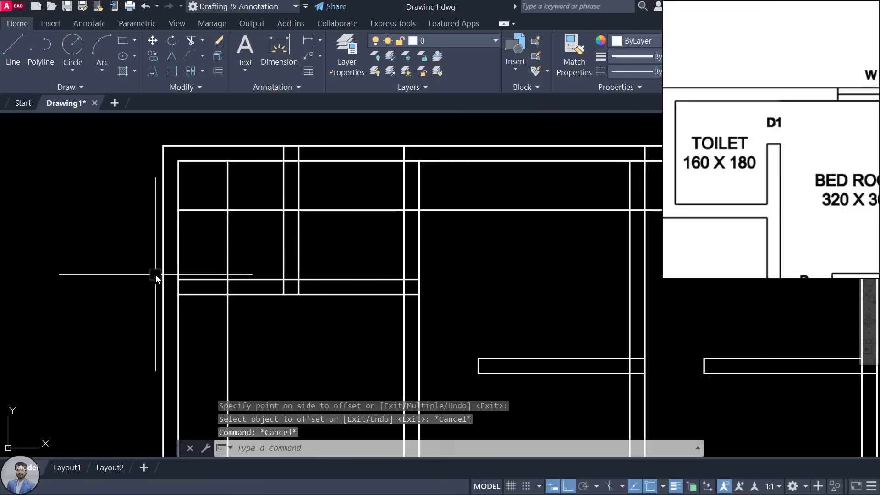
{"action": "key", "text": "Return"}
{"action": "key", "text": "Return"}
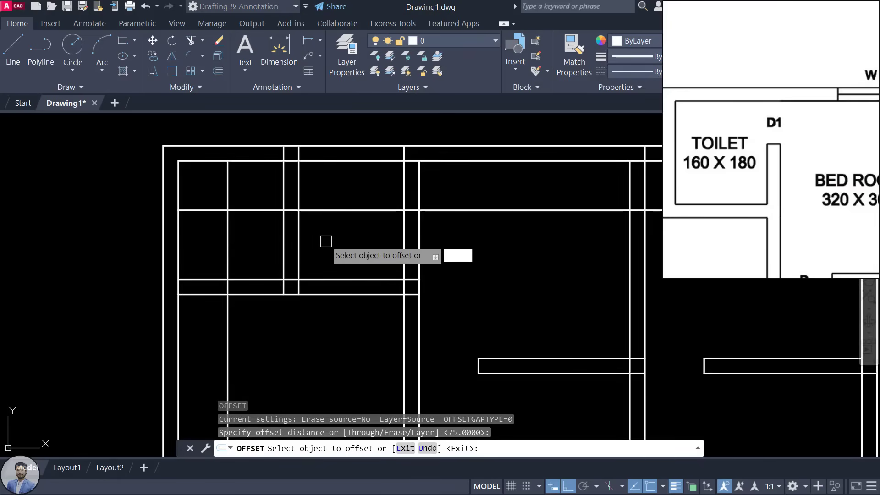
{"action": "key", "text": "Escape"}
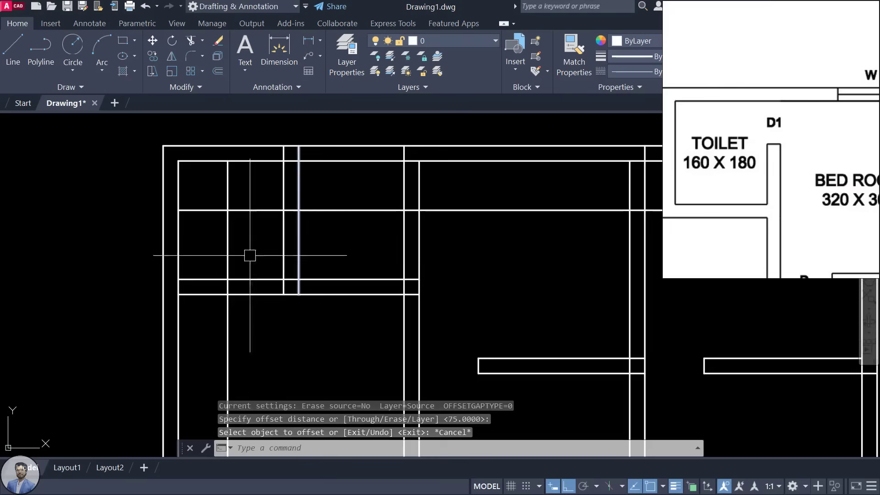
Step: Trim the excess horizontal and vertical segments to form the toilet partitions
{"action": "scroll", "coordinate": [322, 219], "scroll_direction": "down", "scroll_amount": 2}
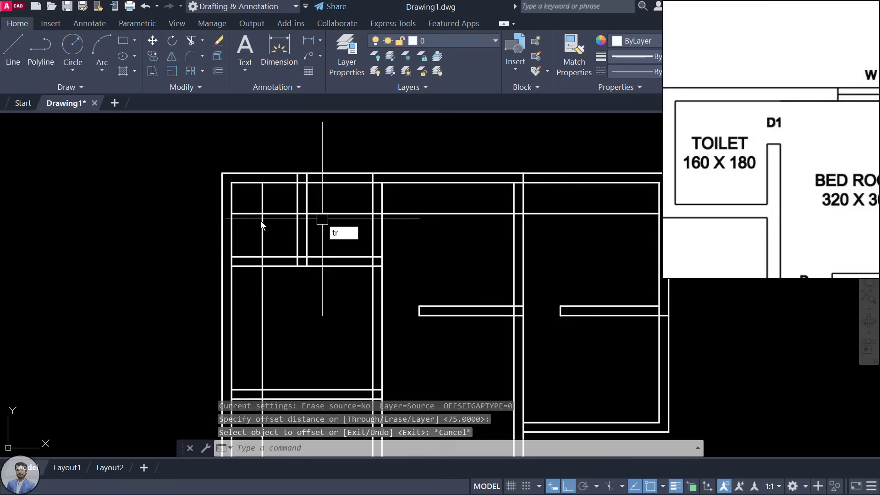
{"action": "type", "text": "tr"}
{"action": "key", "text": "Return"}
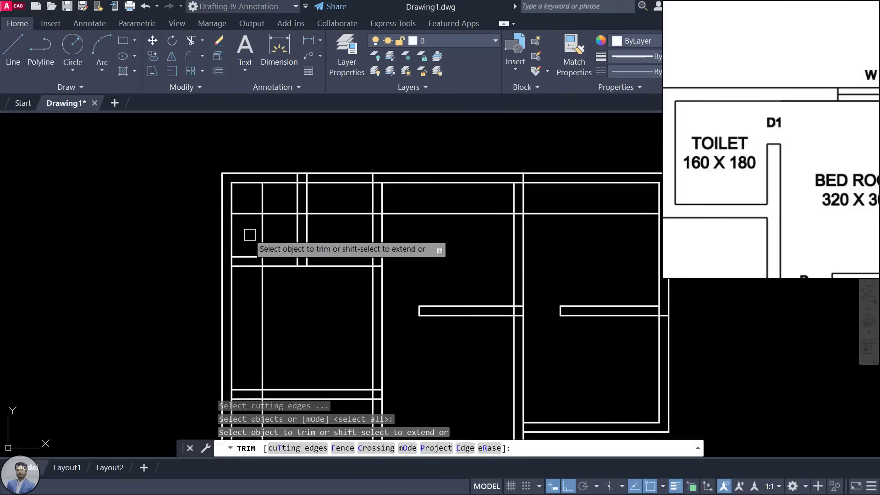
{"action": "left_click", "coordinate": [247, 257]}
{"action": "left_click", "coordinate": [247, 265]}
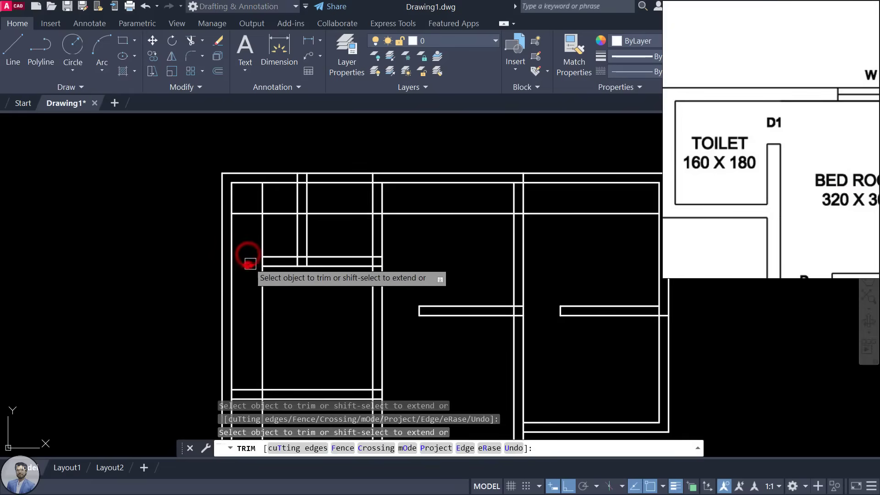
{"action": "left_click", "coordinate": [373, 198]}
{"action": "left_click", "coordinate": [383, 201]}
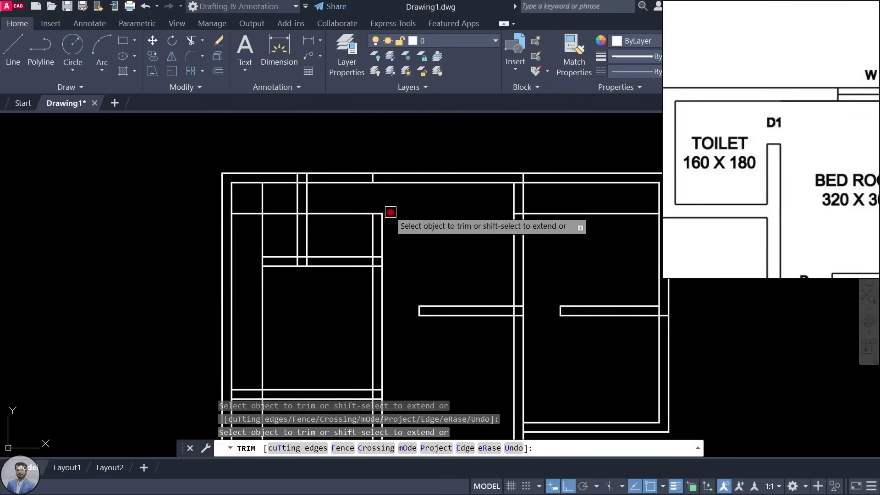
{"action": "left_click", "coordinate": [358, 212]}
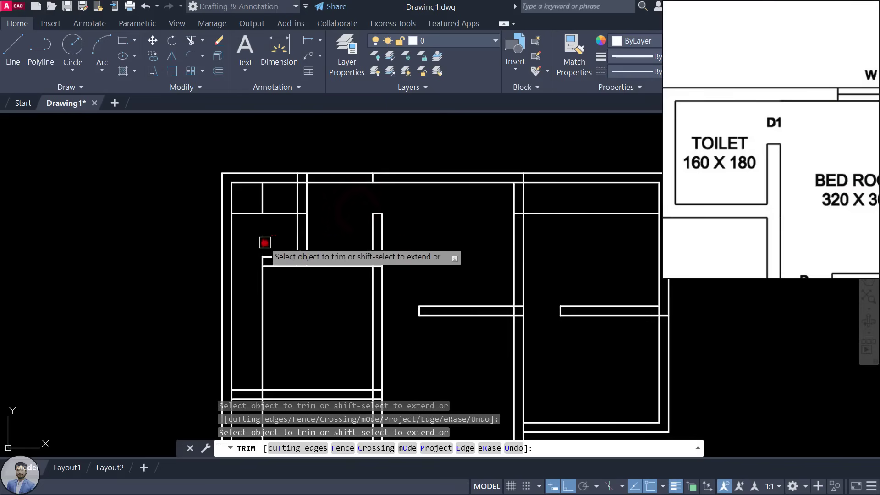
{"action": "left_click", "coordinate": [265, 242]}
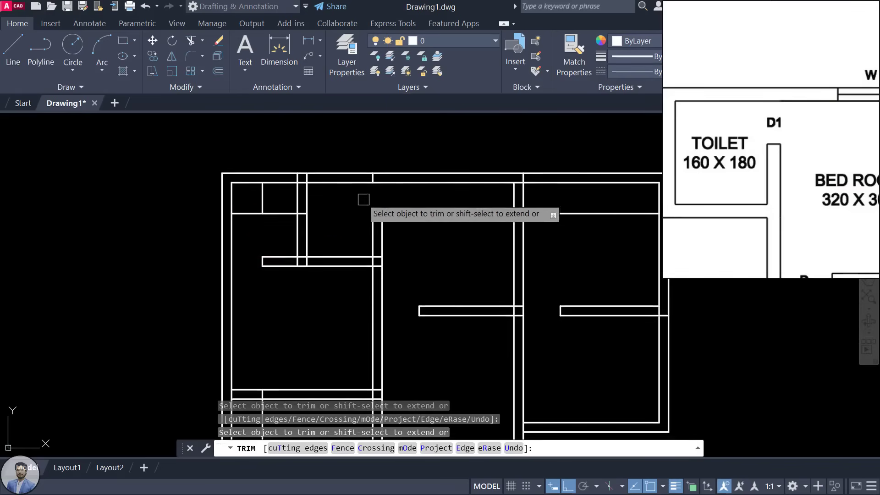
{"action": "key", "text": "Escape"}
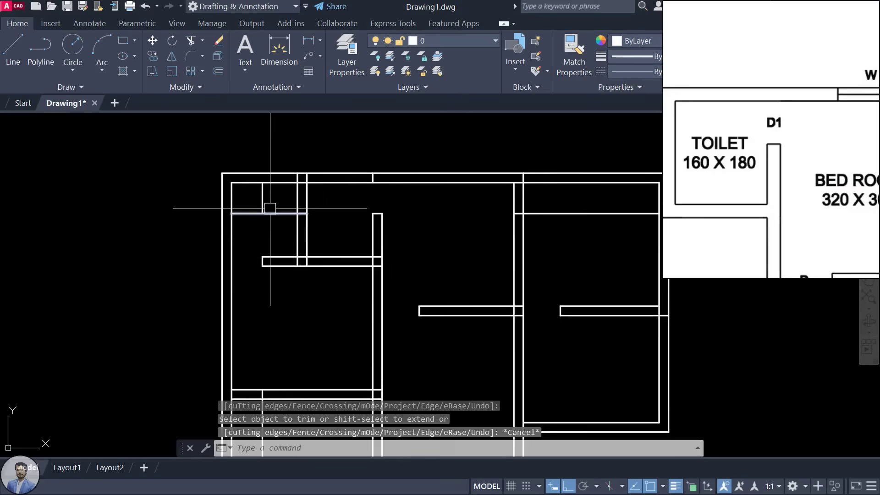
Step: Delete the short leftover vertical line and the stray segment at the top wall
{"action": "left_click", "coordinate": [263, 198]}
{"action": "key", "text": "Delete"}
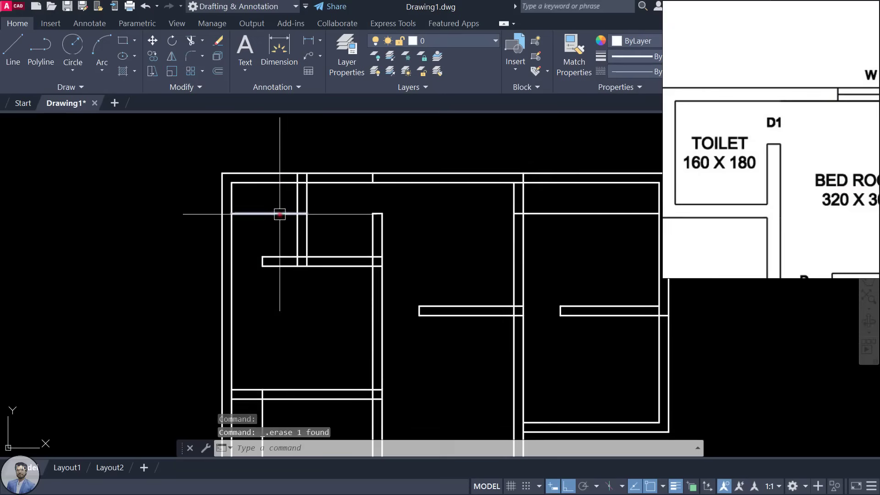
{"action": "left_click", "coordinate": [279, 213]}
{"action": "scroll", "coordinate": [536, 235], "scroll_direction": "down", "scroll_amount": 2}
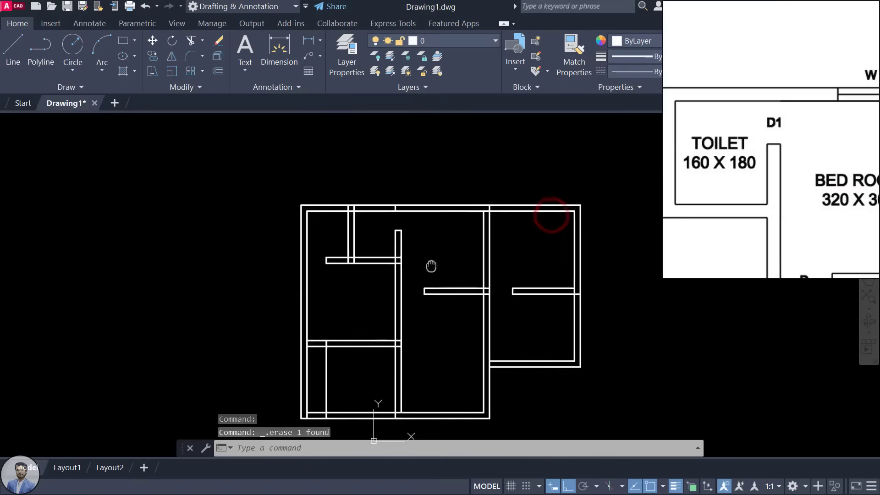
{"action": "scroll", "coordinate": [321, 310], "scroll_direction": "down", "scroll_amount": 2}
{"action": "left_click", "coordinate": [330, 332]}
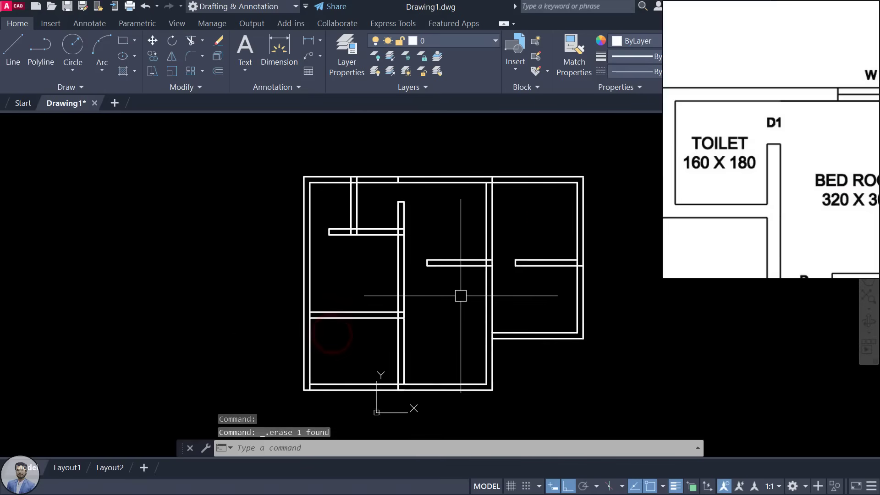
{"action": "scroll", "coordinate": [401, 175], "scroll_direction": "up", "scroll_amount": 4}
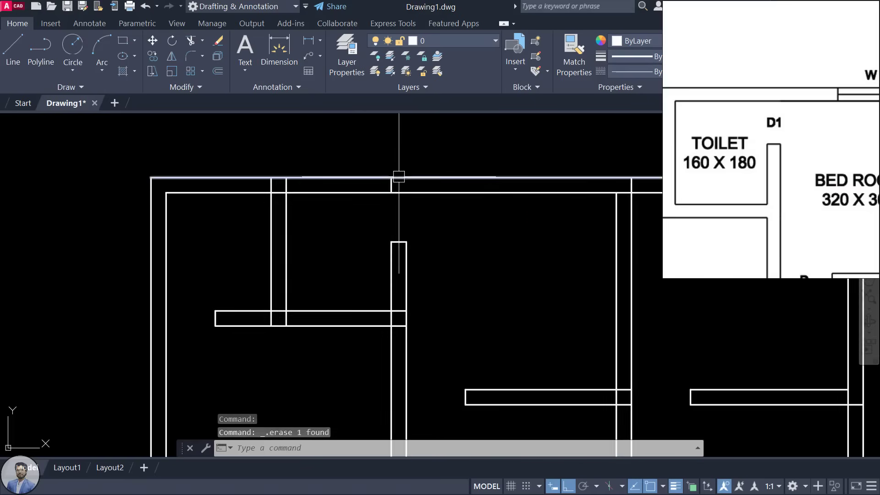
{"action": "left_click", "coordinate": [391, 185]}
{"action": "key", "text": "Delete"}
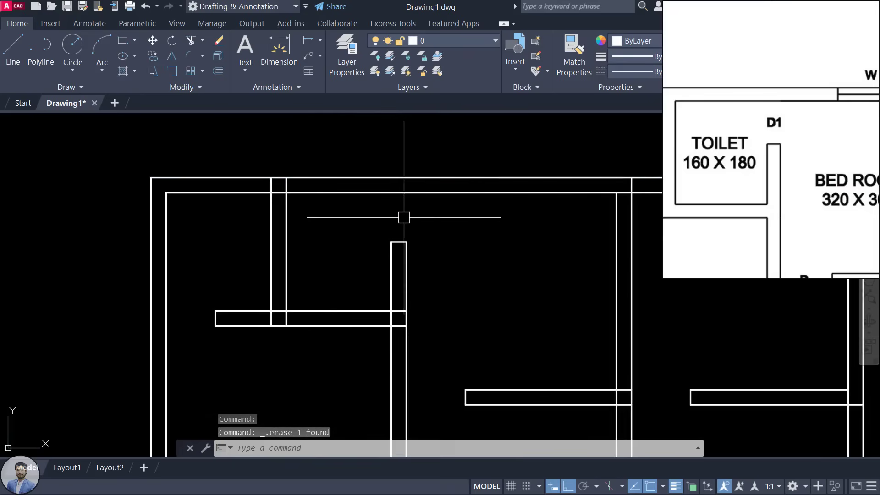
{"action": "scroll", "coordinate": [412, 214], "scroll_direction": "down", "scroll_amount": 5}
{"action": "scroll", "coordinate": [490, 220], "scroll_direction": "up", "scroll_amount": 1}
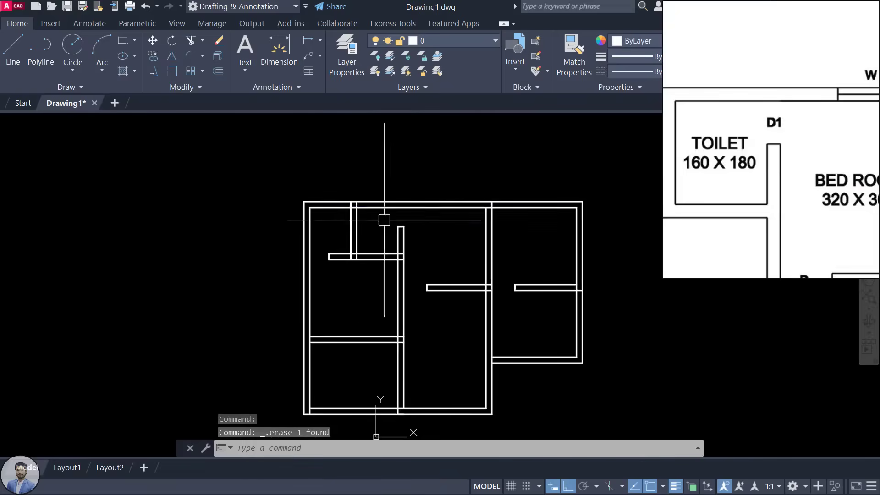
{"action": "scroll", "coordinate": [718, 146], "scroll_direction": "down", "scroll_amount": 5}
{"action": "left_click", "coordinate": [711, 168]}
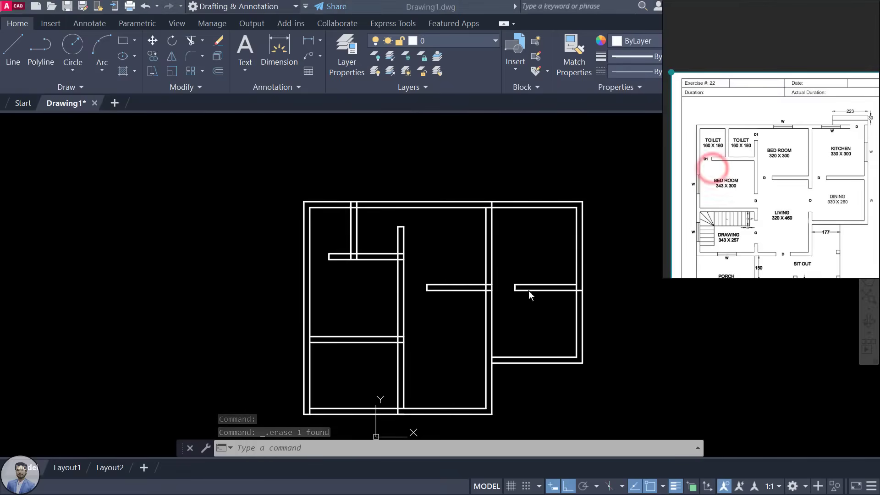
Step: Pan the reference plan to show its lower rooms
{"action": "left_click", "coordinate": [456, 254]}
{"action": "left_click_drag", "start_coordinate": [764, 215], "coordinate": [749, 189]}
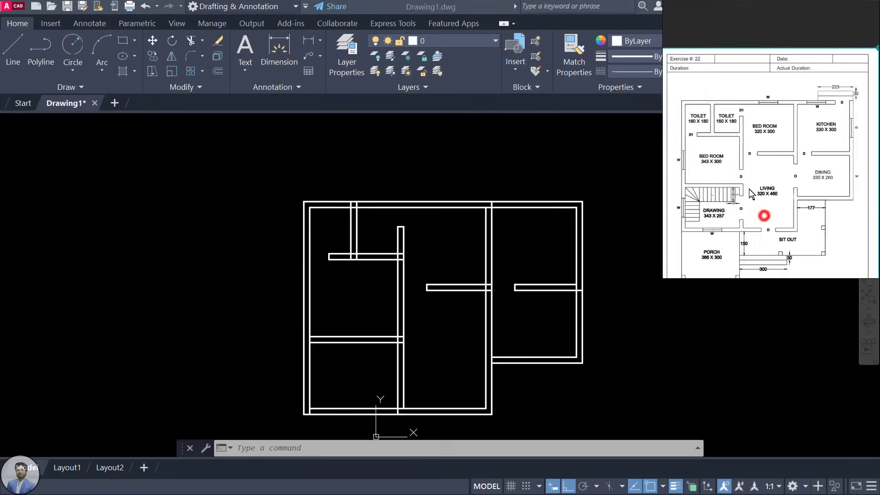
{"action": "scroll", "coordinate": [761, 207], "scroll_direction": "up", "scroll_amount": 5}
{"action": "left_click", "coordinate": [764, 198]}
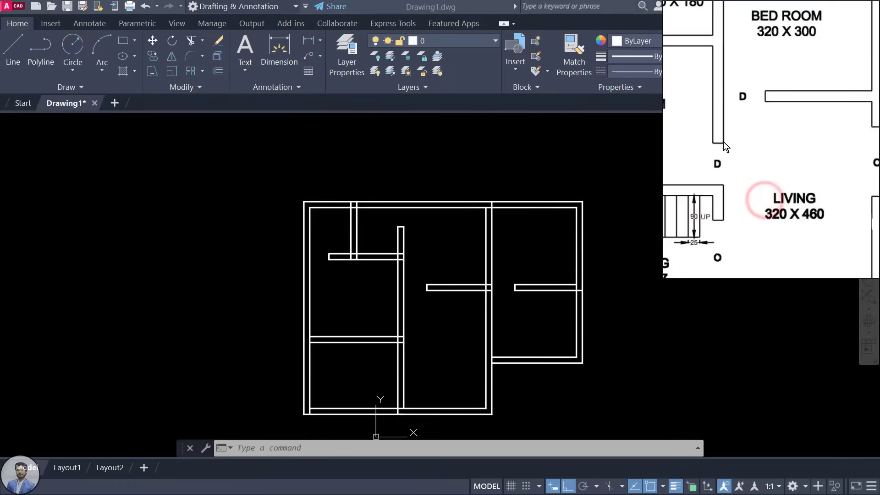
{"action": "left_click", "coordinate": [419, 319]}
{"action": "scroll", "coordinate": [419, 319], "scroll_direction": "up", "scroll_amount": 2}
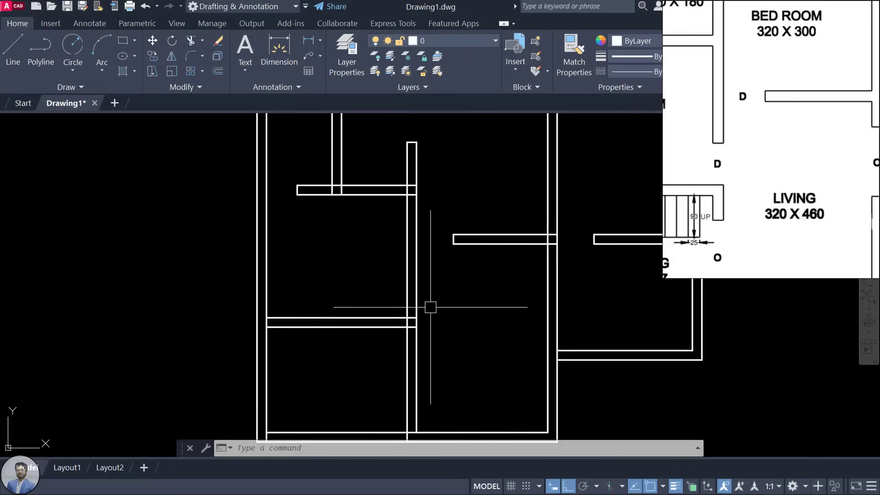
Step: Offset the lower-left room's top wall line 90 upward
{"action": "type", "text": "o"}
{"action": "key", "text": "Return"}
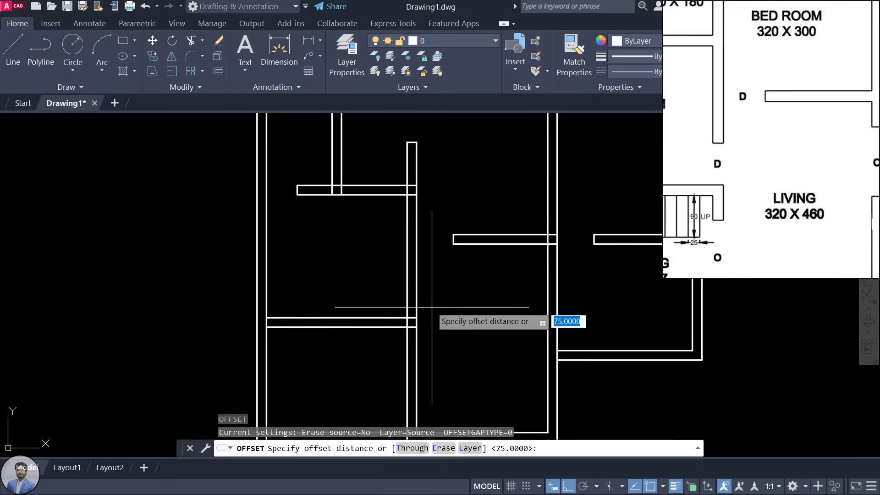
{"action": "type", "text": "90"}
{"action": "key", "text": "Return"}
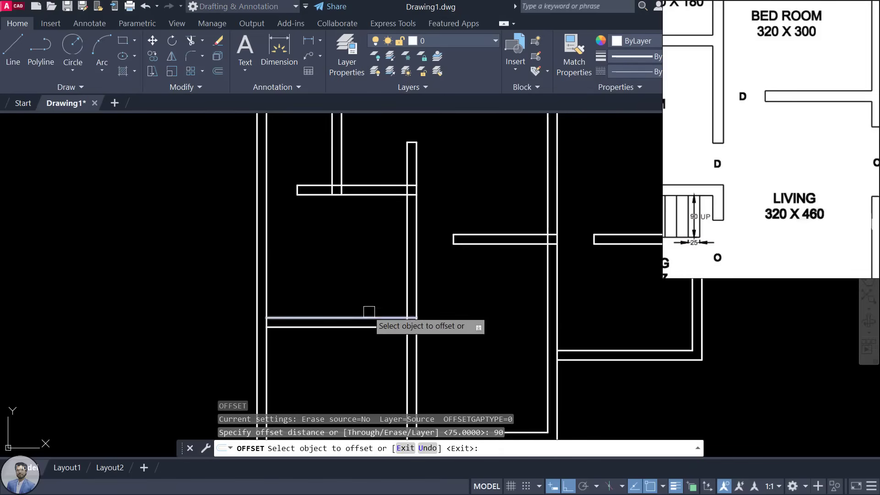
{"action": "left_click", "coordinate": [385, 313]}
{"action": "left_click", "coordinate": [392, 259]}
{"action": "key", "text": "Escape"}
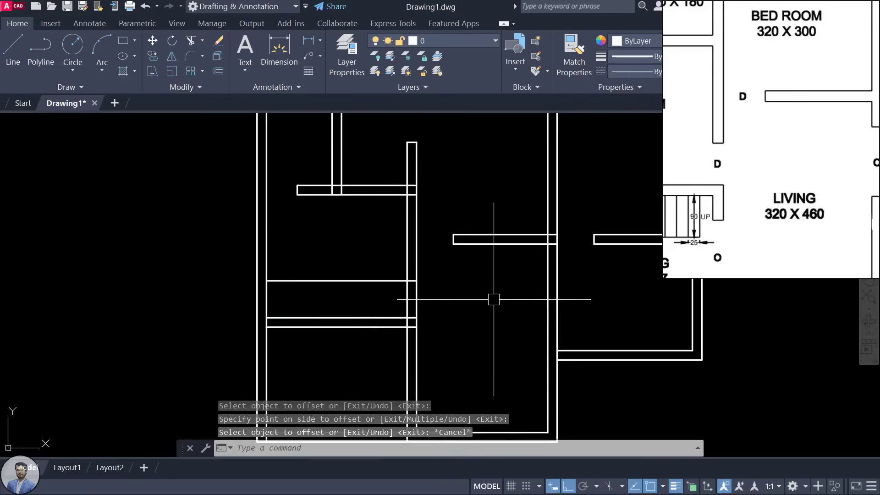
Step: Trim the vertical wall segment and the helper line to open the 90 doorway
{"action": "type", "text": "tr"}
{"action": "key", "text": "Return"}
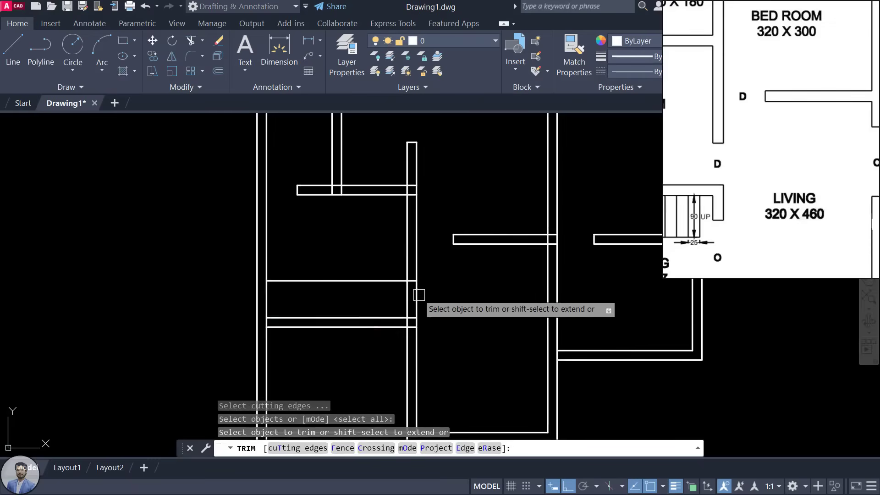
{"action": "left_click", "coordinate": [417, 296]}
{"action": "left_click", "coordinate": [393, 280]}
{"action": "key", "text": "Escape"}
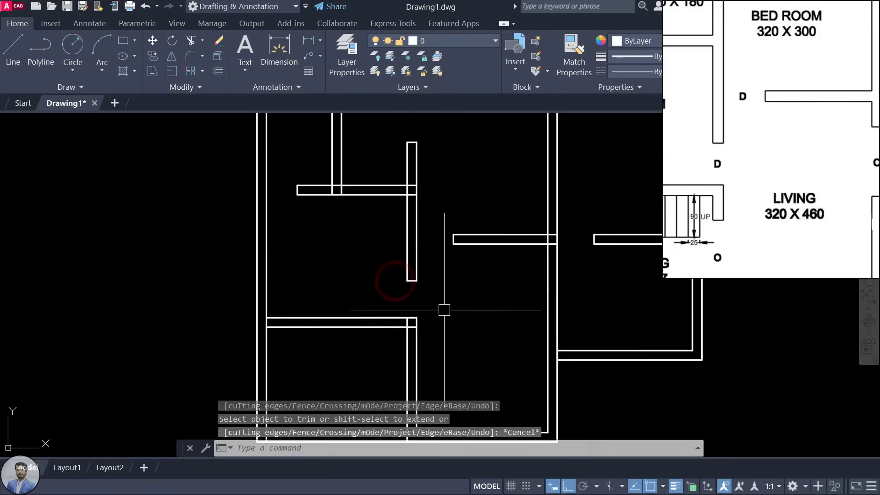
{"action": "scroll", "coordinate": [738, 188], "scroll_direction": "down", "scroll_amount": 4}
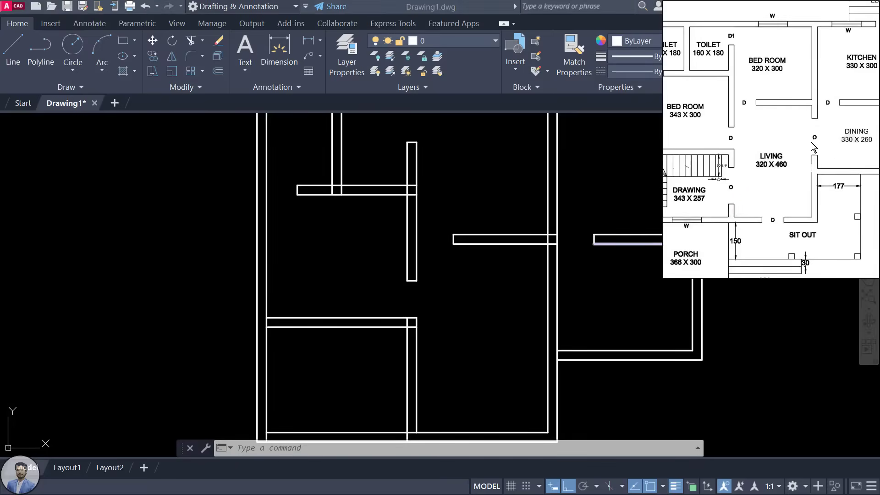
{"action": "scroll", "coordinate": [810, 142], "scroll_direction": "up", "scroll_amount": 3}
{"action": "scroll", "coordinate": [794, 146], "scroll_direction": "down", "scroll_amount": 4}
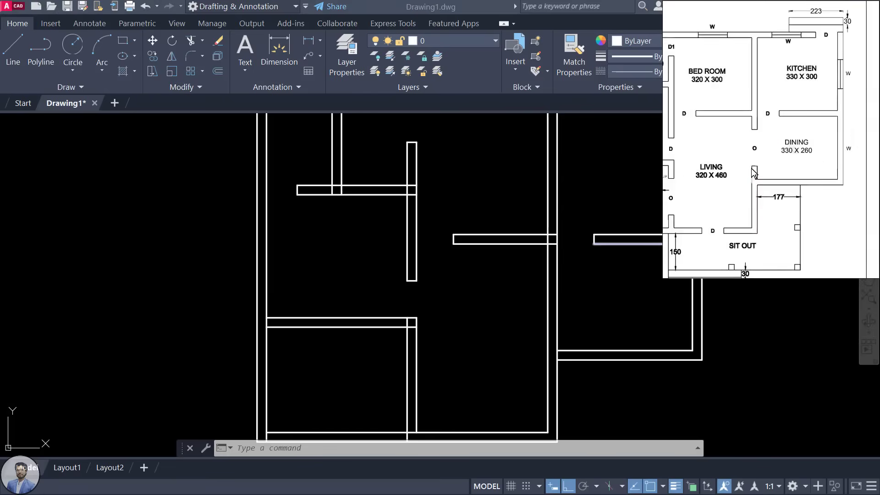
{"action": "scroll", "coordinate": [733, 141], "scroll_direction": "up", "scroll_amount": 2}
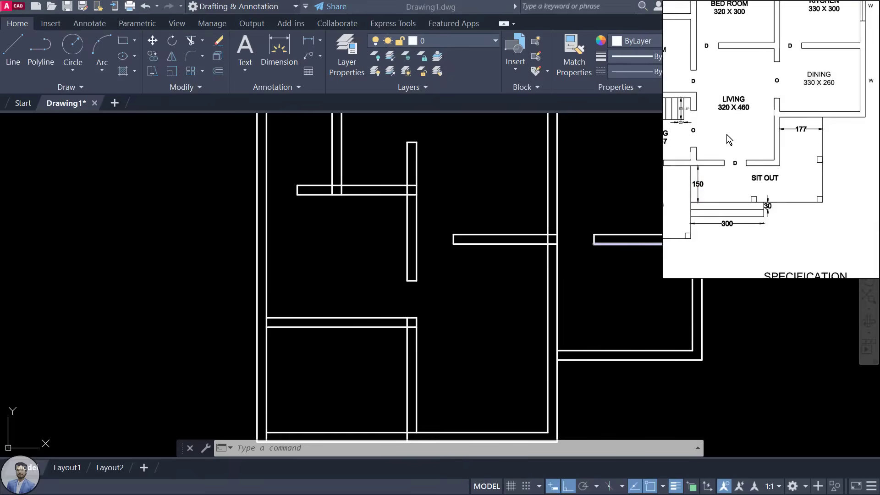
{"action": "scroll", "coordinate": [786, 87], "scroll_direction": "up", "scroll_amount": 2}
{"action": "scroll", "coordinate": [770, 87], "scroll_direction": "down", "scroll_amount": 3}
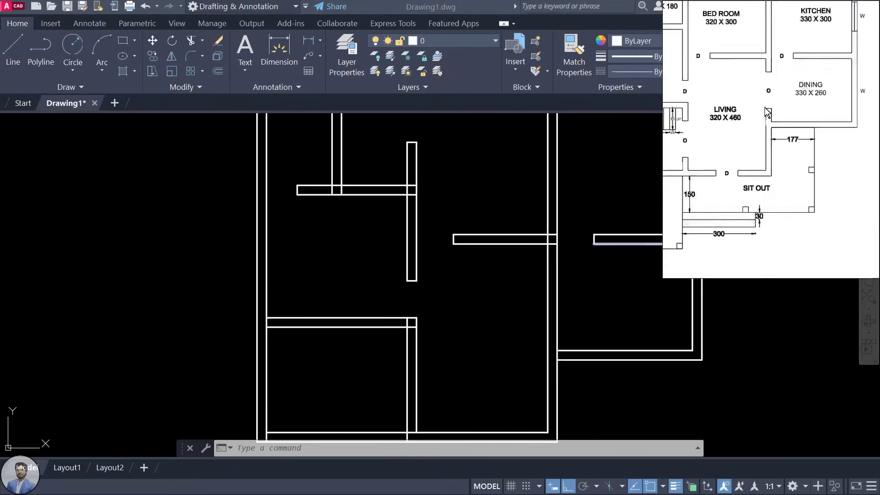
{"action": "scroll", "coordinate": [773, 90], "scroll_direction": "up", "scroll_amount": 5}
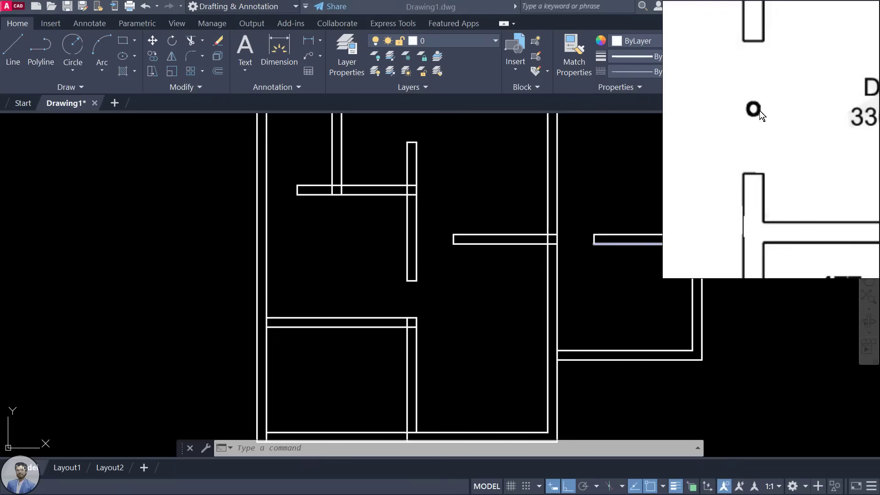
{"action": "scroll", "coordinate": [709, 104], "scroll_direction": "down", "scroll_amount": 4}
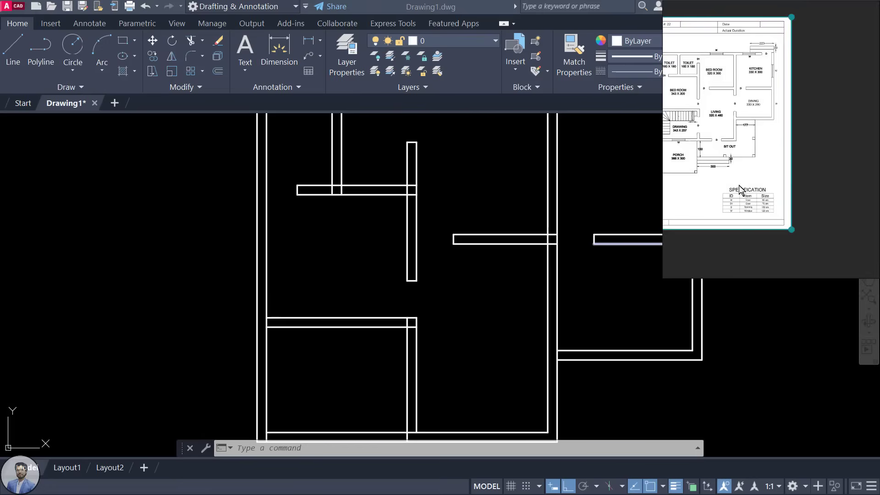
{"action": "scroll", "coordinate": [763, 214], "scroll_direction": "up", "scroll_amount": 5}
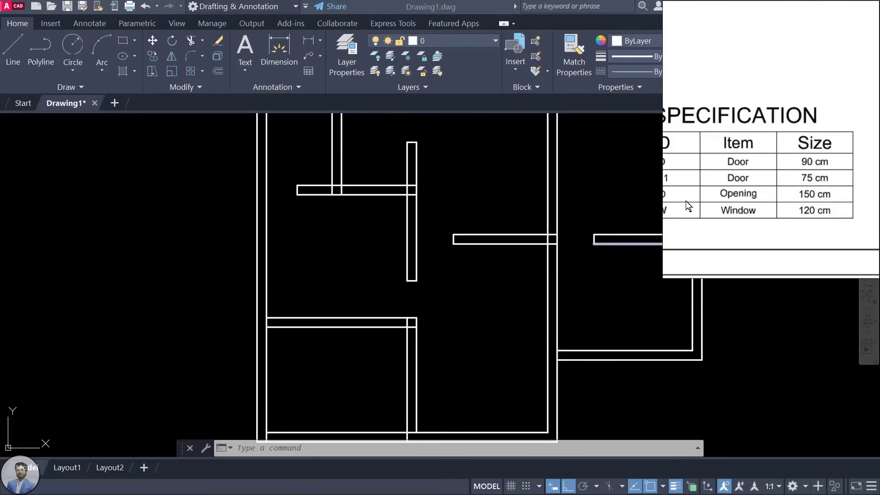
{"action": "scroll", "coordinate": [700, 193], "scroll_direction": "down", "scroll_amount": 1}
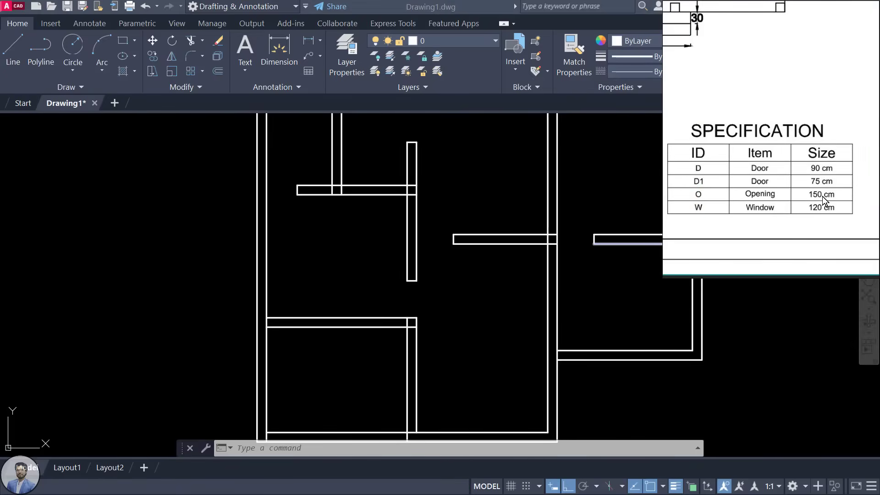
{"action": "scroll", "coordinate": [822, 196], "scroll_direction": "down", "scroll_amount": 2}
{"action": "left_click", "coordinate": [795, 91]}
{"action": "scroll", "coordinate": [739, 119], "scroll_direction": "up", "scroll_amount": 2}
{"action": "scroll", "coordinate": [738, 118], "scroll_direction": "up", "scroll_amount": 3}
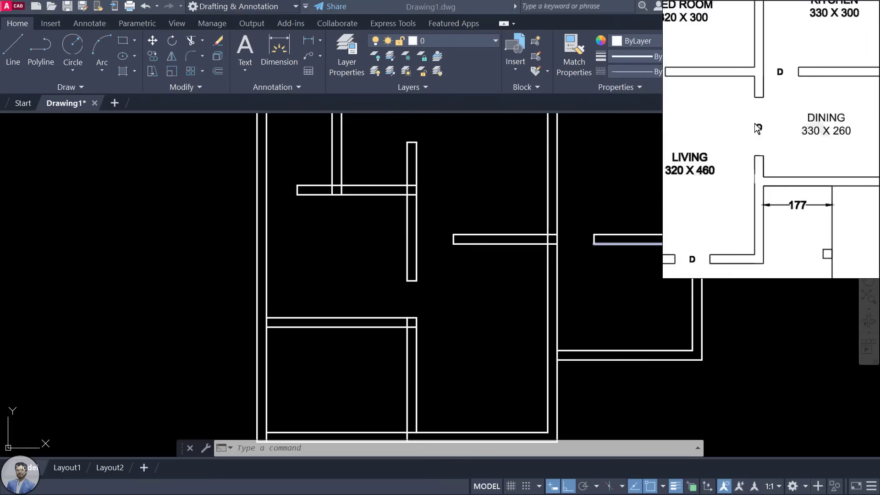
{"action": "left_click", "coordinate": [602, 286]}
{"action": "scroll", "coordinate": [417, 327], "scroll_direction": "up", "scroll_amount": 4}
{"action": "scroll", "coordinate": [393, 203], "scroll_direction": "down", "scroll_amount": 4}
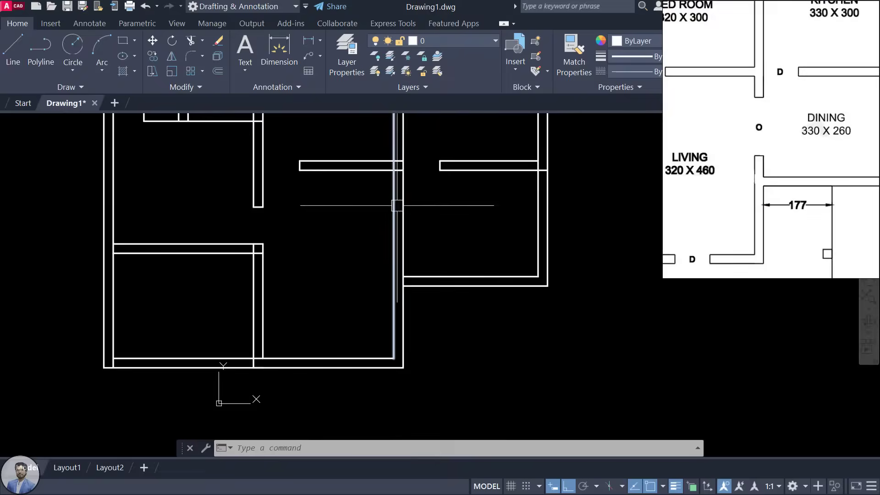
{"action": "scroll", "coordinate": [421, 233], "scroll_direction": "up", "scroll_amount": 3}
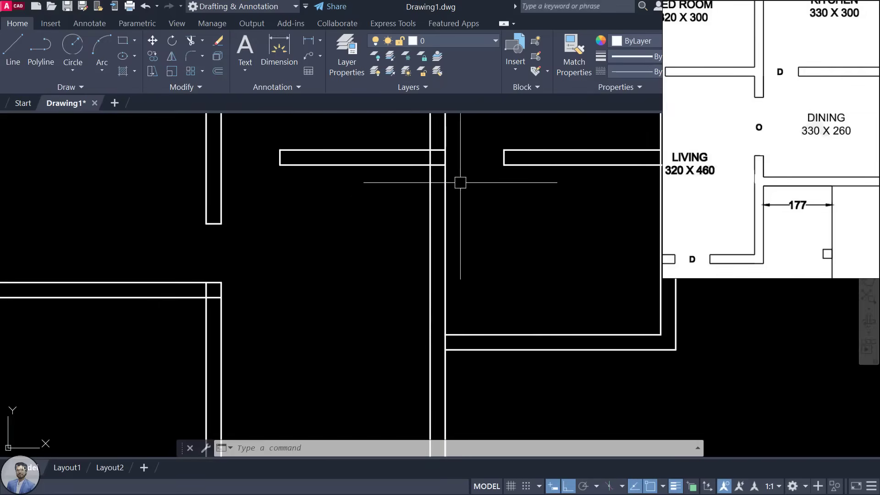
{"action": "mouse_move", "coordinate": [481, 198]}
{"action": "middle_mouse_down"}
{"action": "mouse_move", "coordinate": [502, 219]}
{"action": "mouse_move", "coordinate": [422, 258]}
{"action": "middle_mouse_up"}
{"action": "type", "text": "L"}
{"action": "key", "text": "Return"}
{"action": "key", "text": "Escape"}
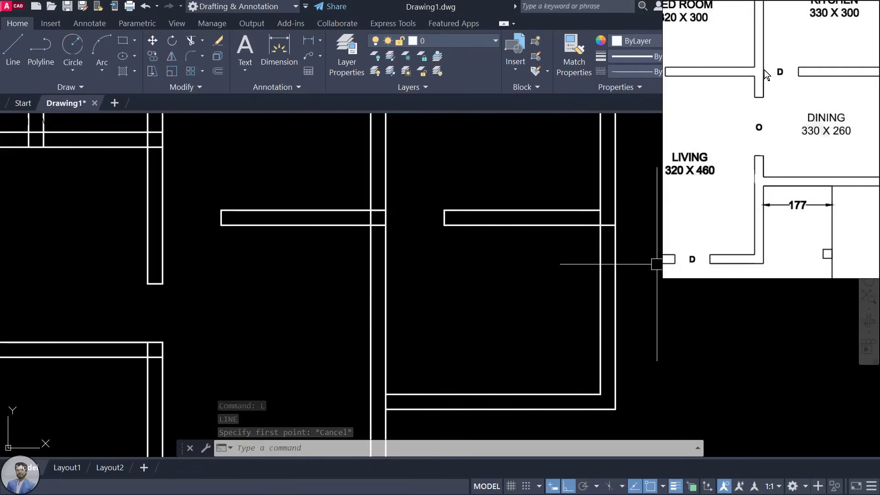
{"action": "left_click_drag", "start_coordinate": [783, 141], "coordinate": [769, 147]}
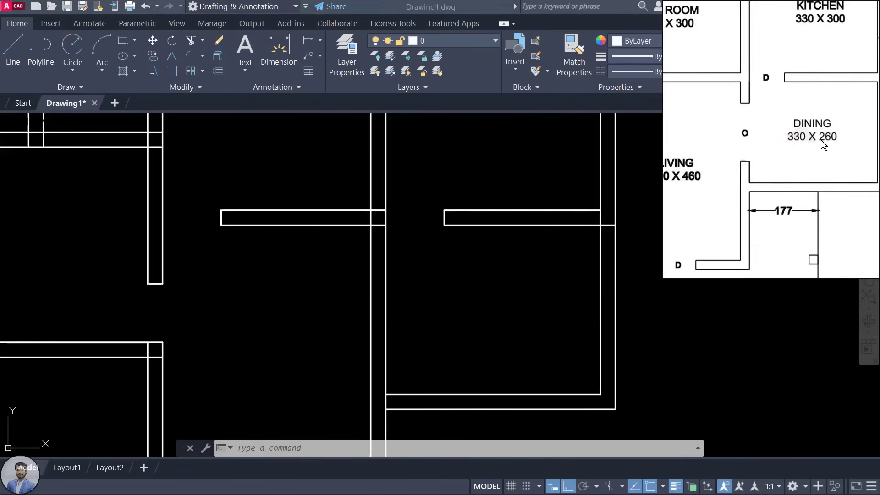
{"action": "left_click_drag", "start_coordinate": [819, 133], "coordinate": [800, 135]}
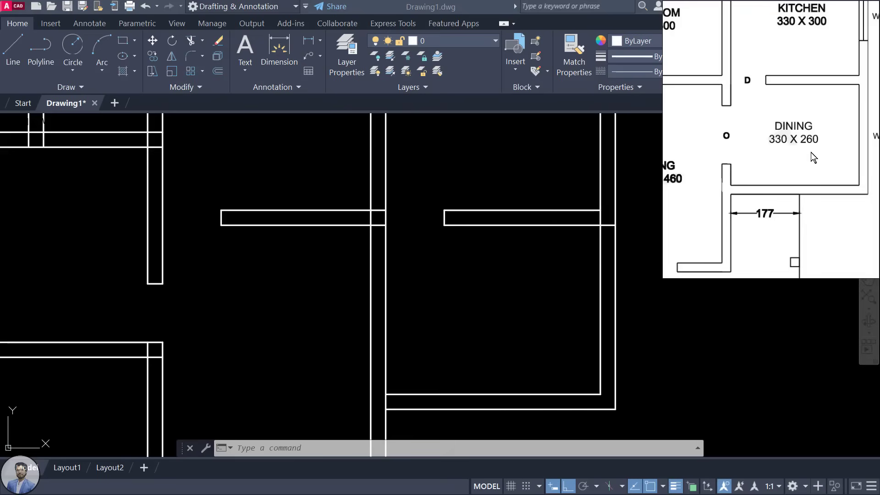
{"action": "left_click", "coordinate": [498, 322]}
{"action": "scroll", "coordinate": [485, 247], "scroll_direction": "down", "scroll_amount": 2}
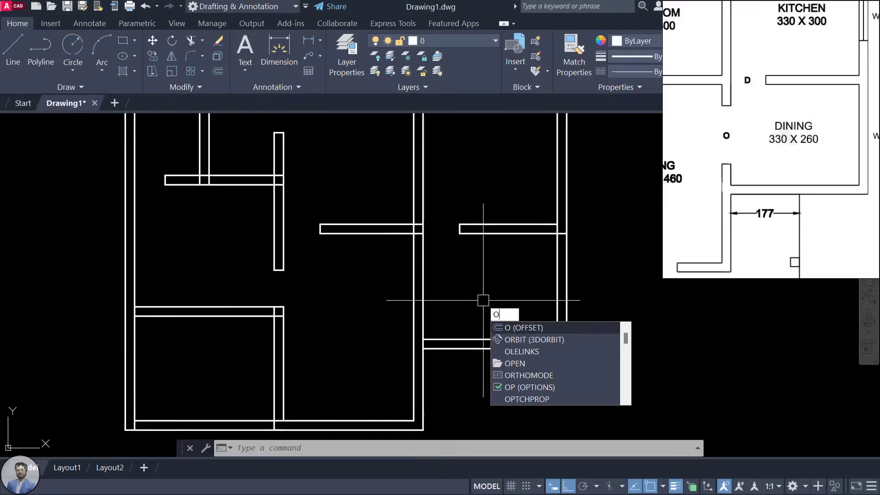
Step: Offset the wall's lower line 130 units downward
{"action": "key", "text": "Return"}
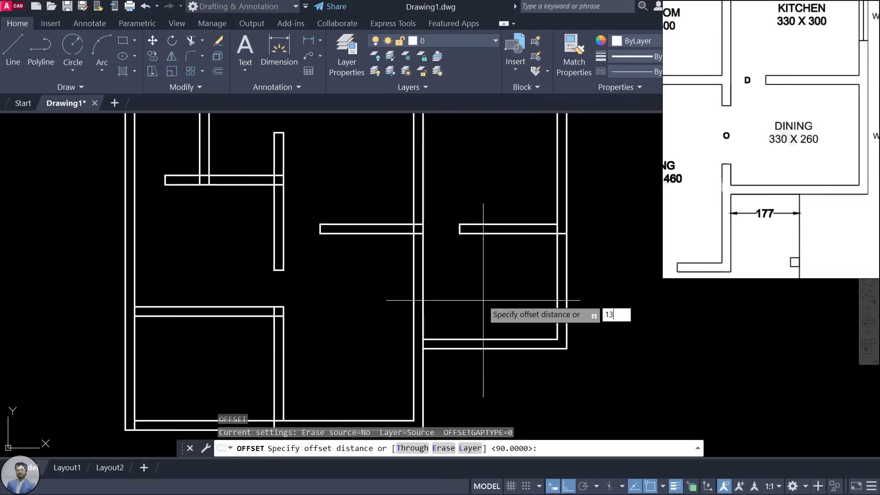
{"action": "key", "text": "Return"}
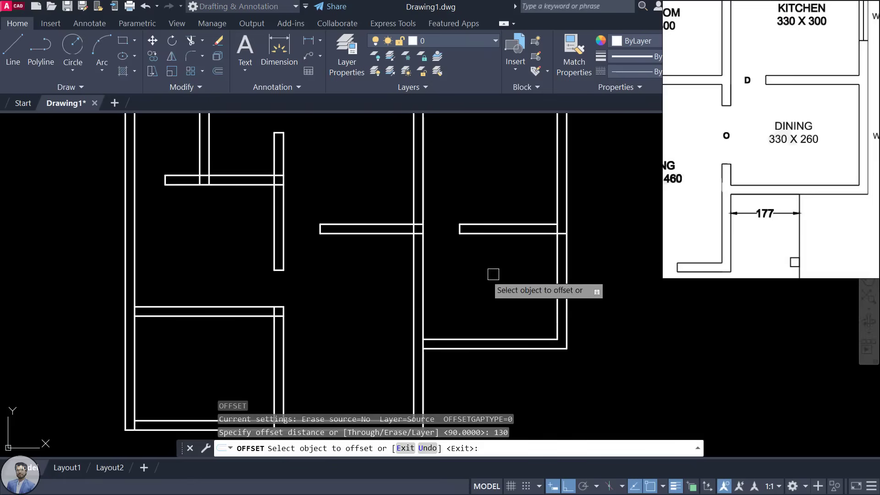
{"action": "scroll", "coordinate": [459, 292], "scroll_direction": "up", "scroll_amount": 2}
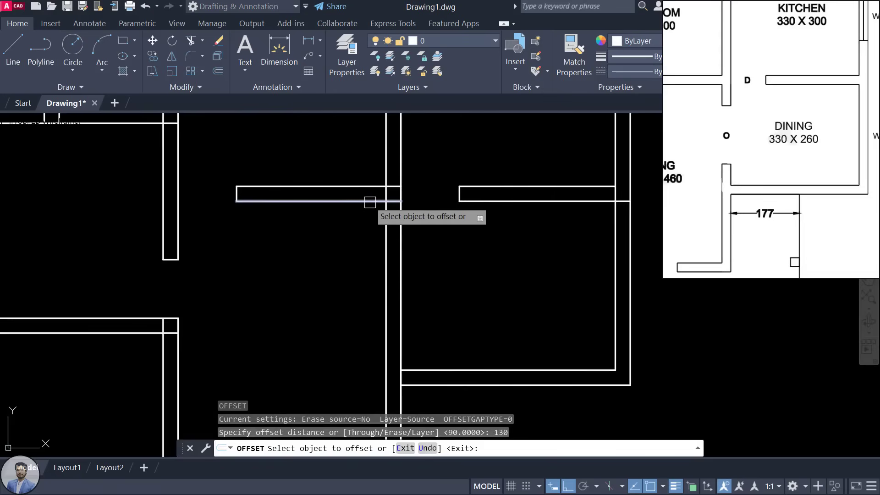
{"action": "left_click", "coordinate": [372, 201]}
{"action": "left_click", "coordinate": [367, 316]}
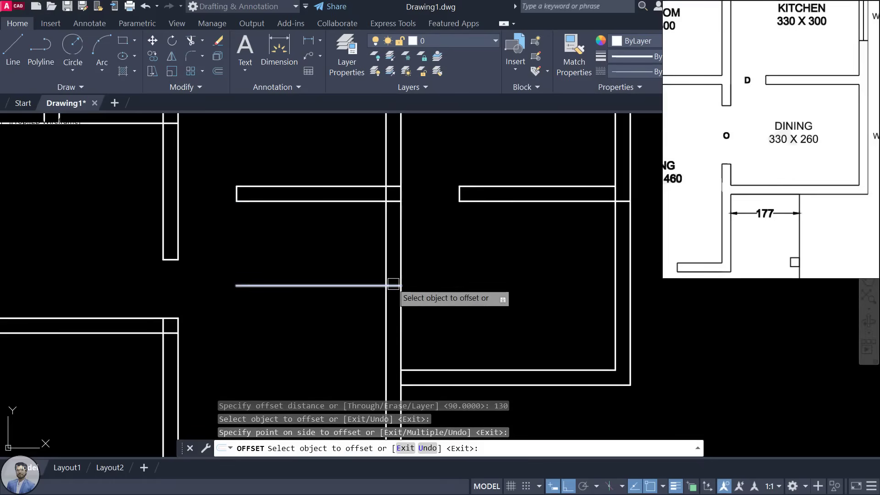
{"action": "key", "text": "Escape"}
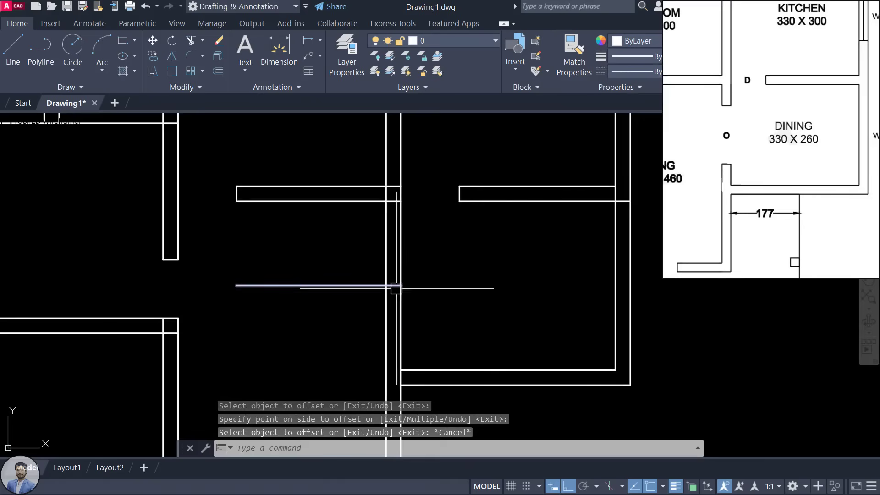
Step: Pan the reference image to check the SPECIFICATION table, SIT OUT, LIVING and DINING
{"action": "scroll", "coordinate": [724, 156], "scroll_direction": "down", "scroll_amount": 5}
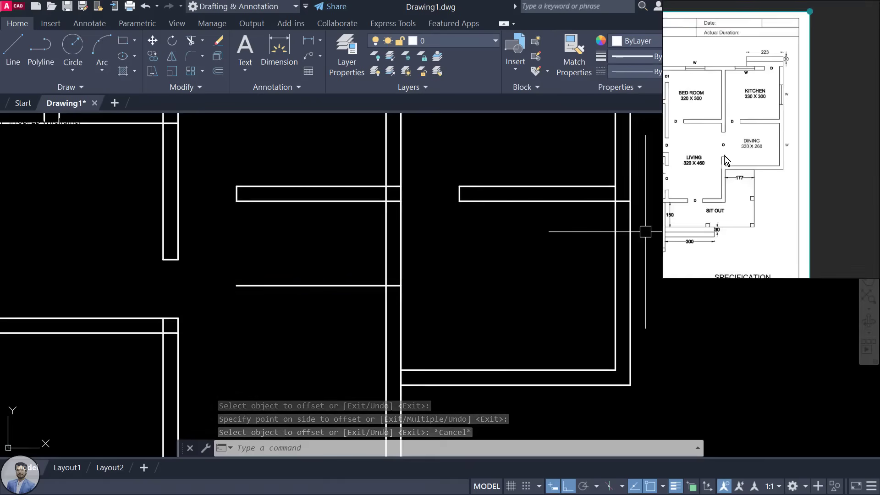
{"action": "left_click_drag", "start_coordinate": [758, 199], "coordinate": [757, 44]}
{"action": "scroll", "coordinate": [768, 155], "scroll_direction": "up", "scroll_amount": 4}
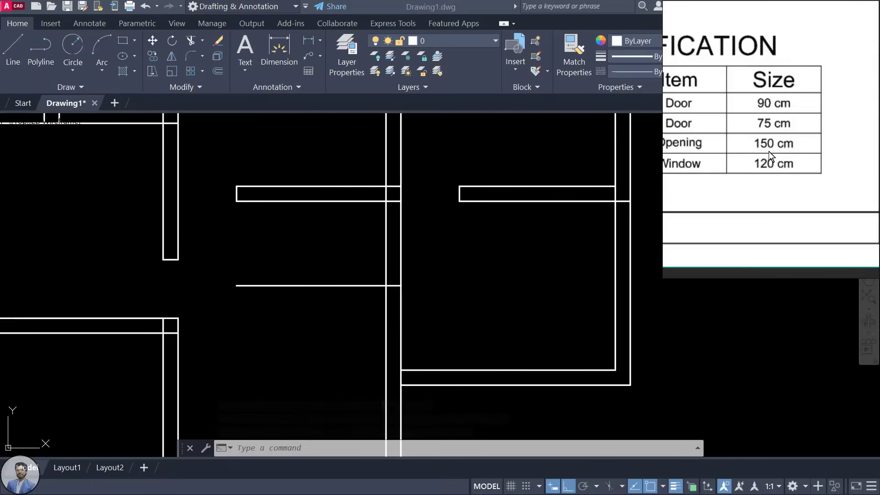
{"action": "scroll", "coordinate": [766, 154], "scroll_direction": "down", "scroll_amount": 4}
{"action": "left_click_drag", "start_coordinate": [767, 154], "coordinate": [787, 254]}
{"action": "left_click_drag", "start_coordinate": [751, 46], "coordinate": [752, 99]}
{"action": "scroll", "coordinate": [734, 42], "scroll_direction": "up", "scroll_amount": 3}
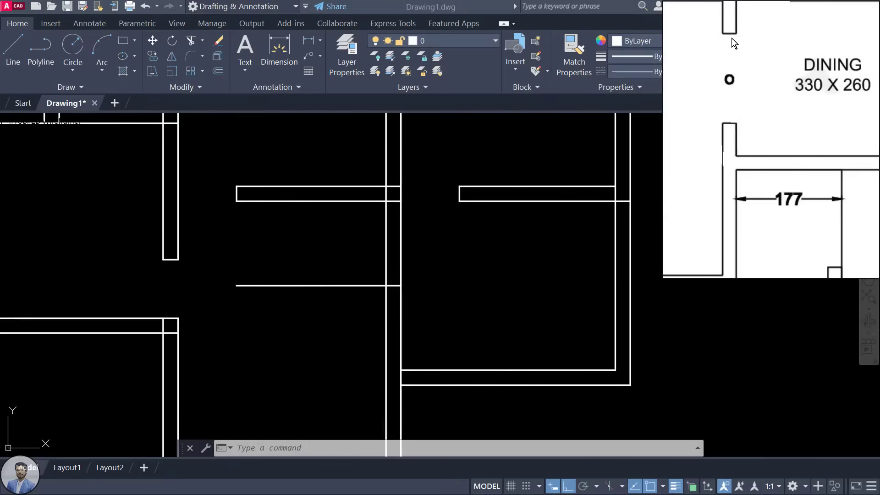
{"action": "left_click", "coordinate": [456, 273]}
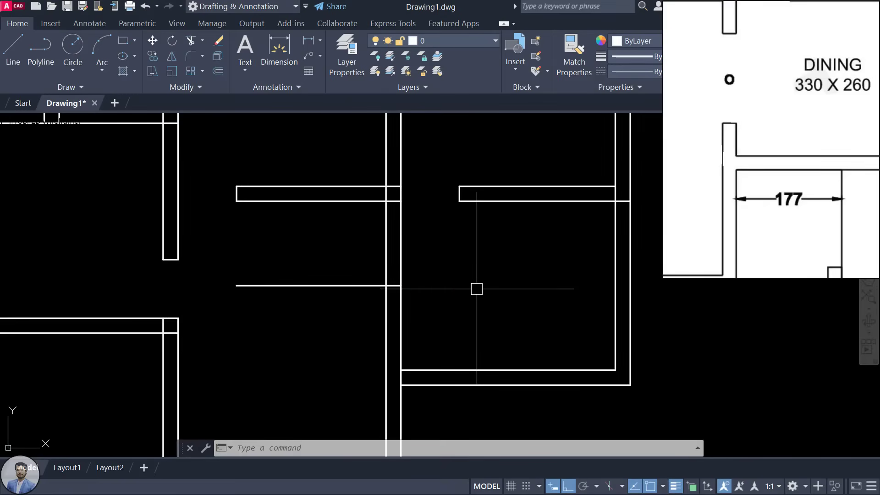
Step: Offset the middle guide line 75 units to each side
{"action": "key", "text": "Return"}
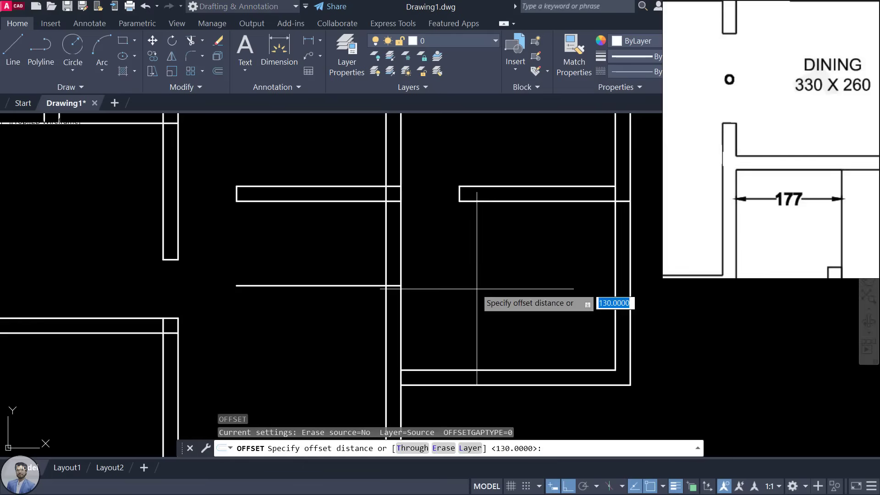
{"action": "type", "text": "75"}
{"action": "key", "text": "Return"}
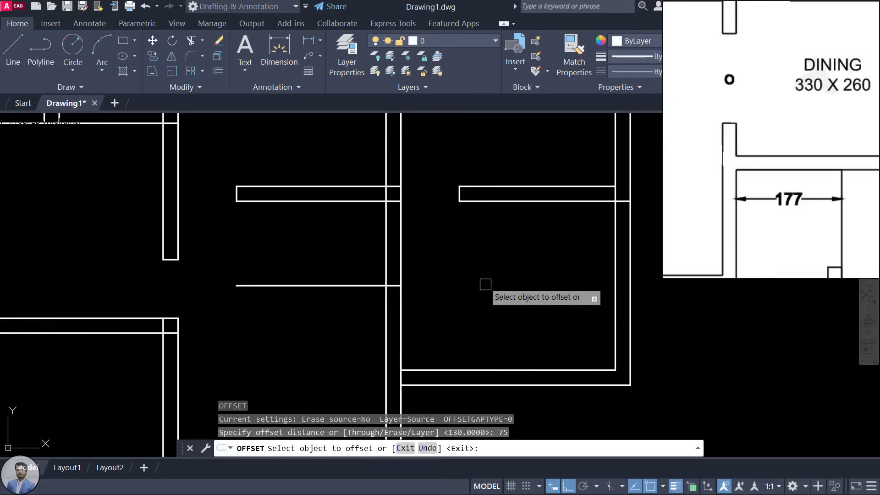
{"action": "left_click", "coordinate": [348, 286]}
{"action": "left_click", "coordinate": [325, 362]}
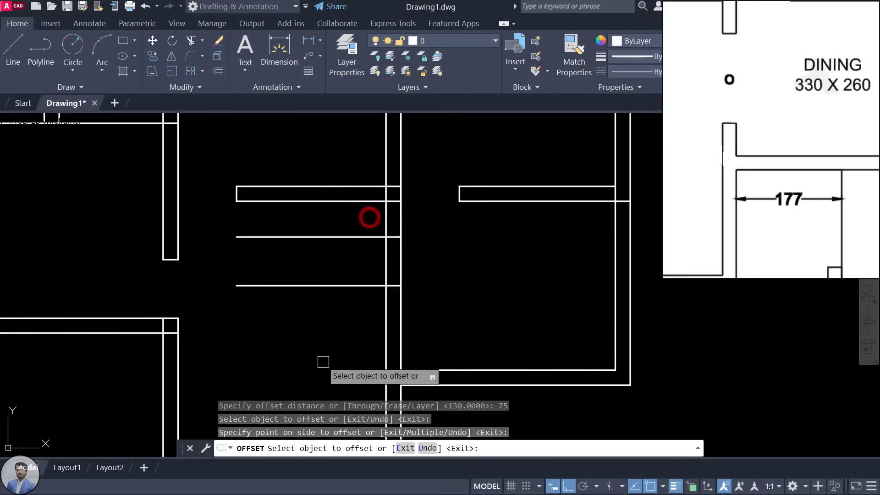
{"action": "left_click", "coordinate": [361, 285]}
{"action": "left_click", "coordinate": [357, 347]}
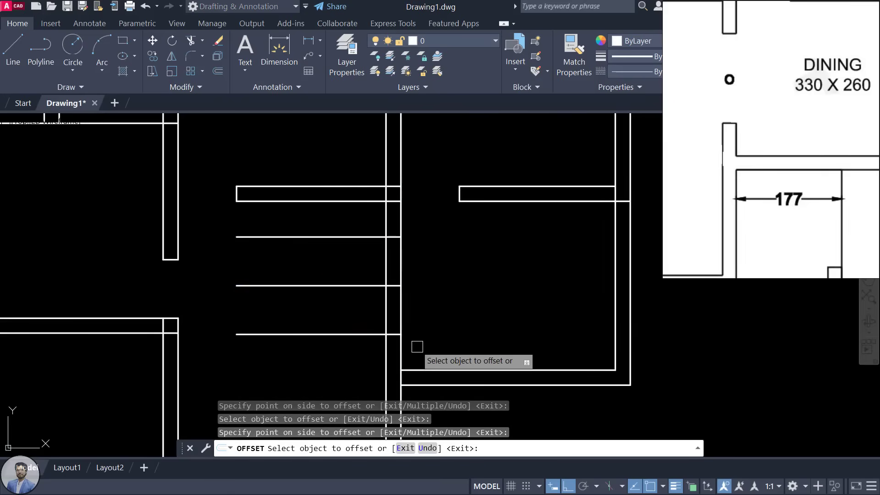
{"action": "key", "text": "Escape"}
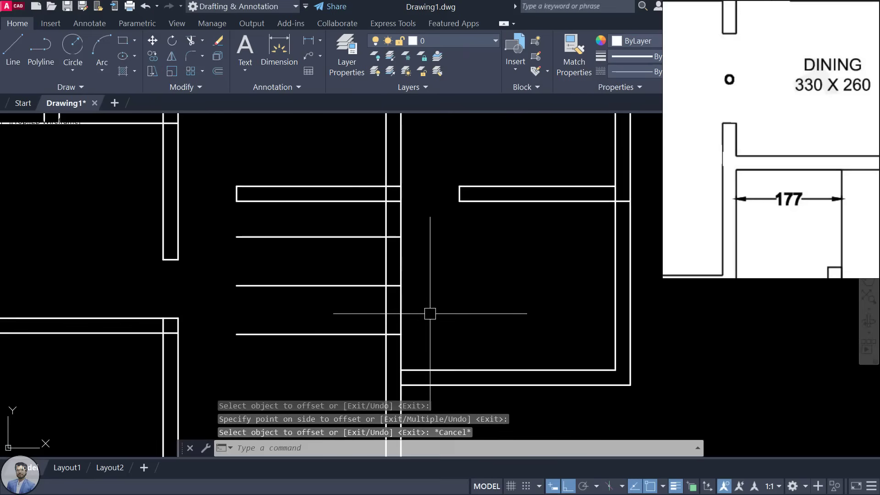
Step: Trim both wall faces between the 75 guides and delete the leftover guide lines
{"action": "type", "text": "tr"}
{"action": "key", "text": "Return"}
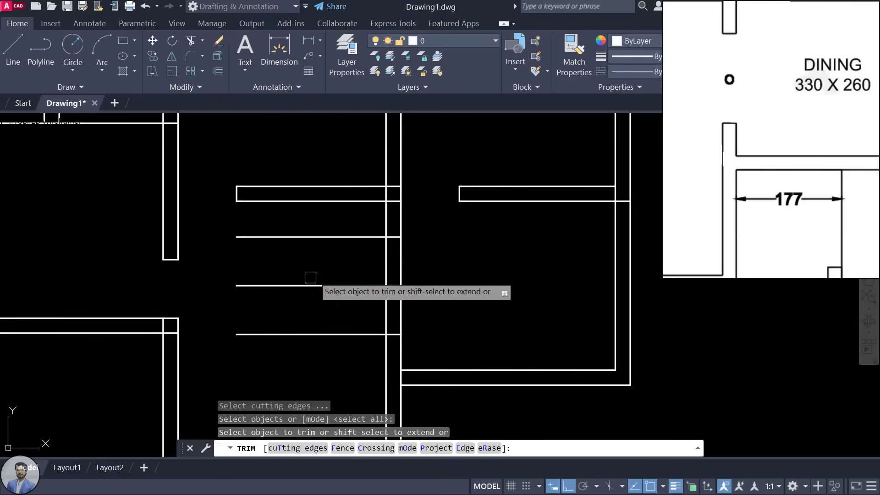
{"action": "left_click", "coordinate": [389, 263]}
{"action": "left_click", "coordinate": [400, 262]}
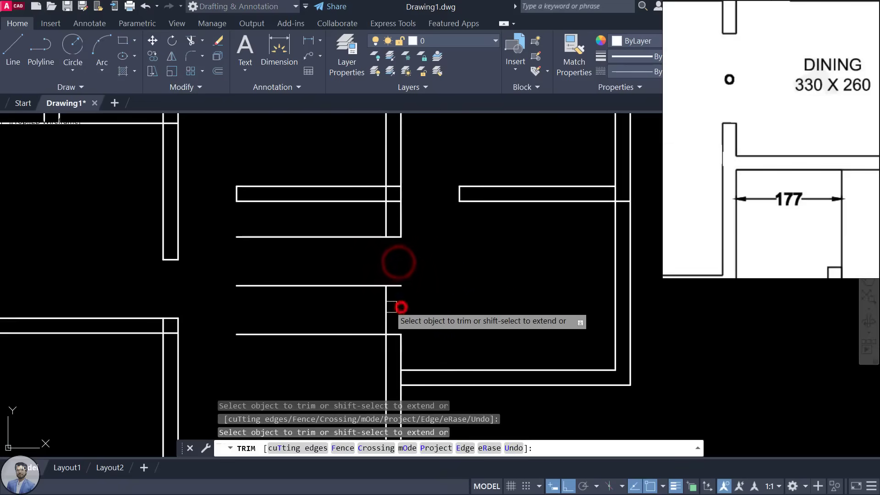
{"action": "left_click", "coordinate": [367, 238]}
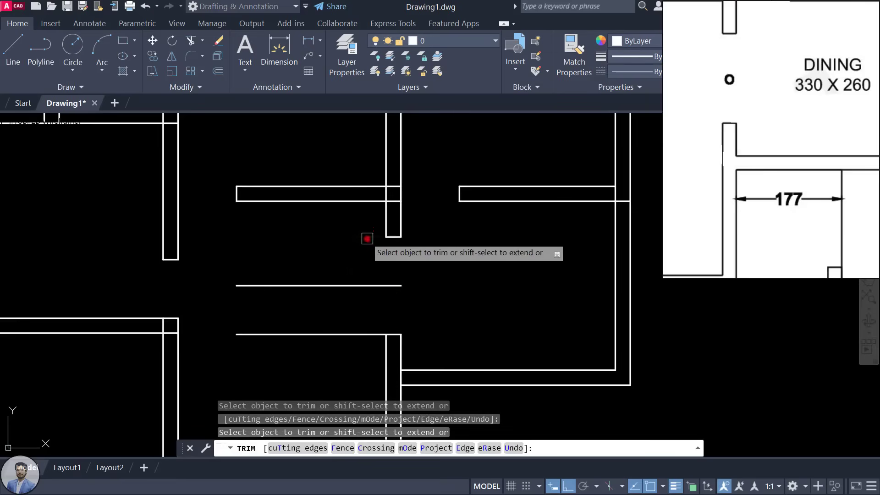
{"action": "left_click", "coordinate": [350, 331]}
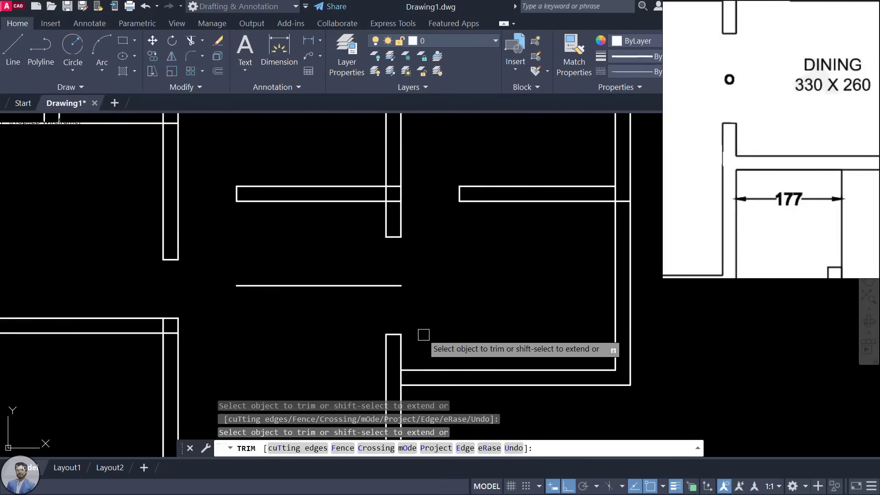
{"action": "left_click", "coordinate": [382, 284]}
{"action": "left_click", "coordinate": [380, 285]}
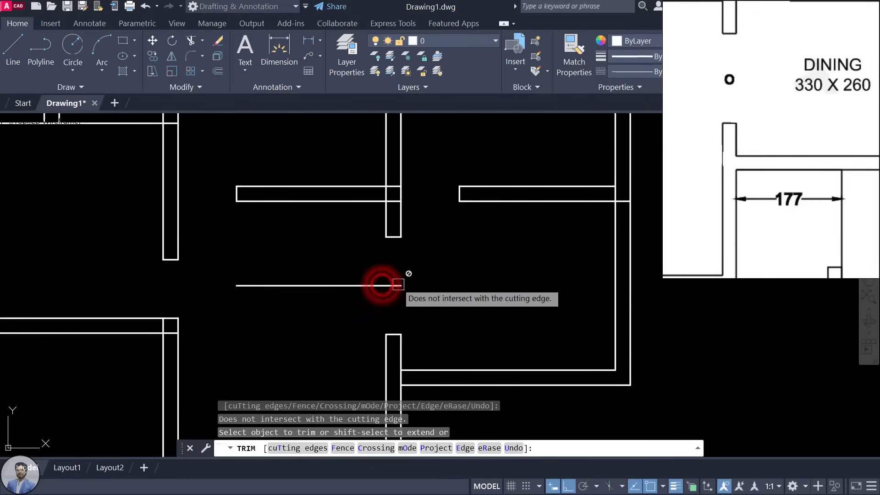
{"action": "key", "text": "Escape"}
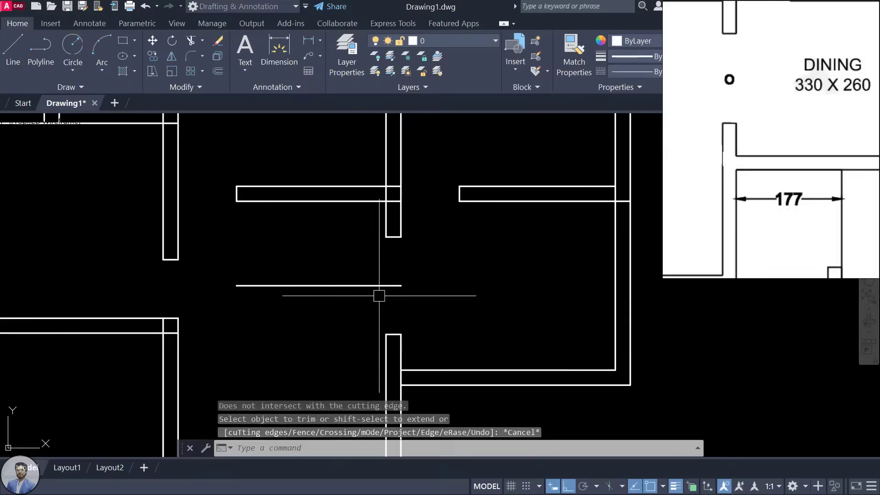
{"action": "left_click", "coordinate": [357, 287]}
{"action": "key", "text": "Delete"}
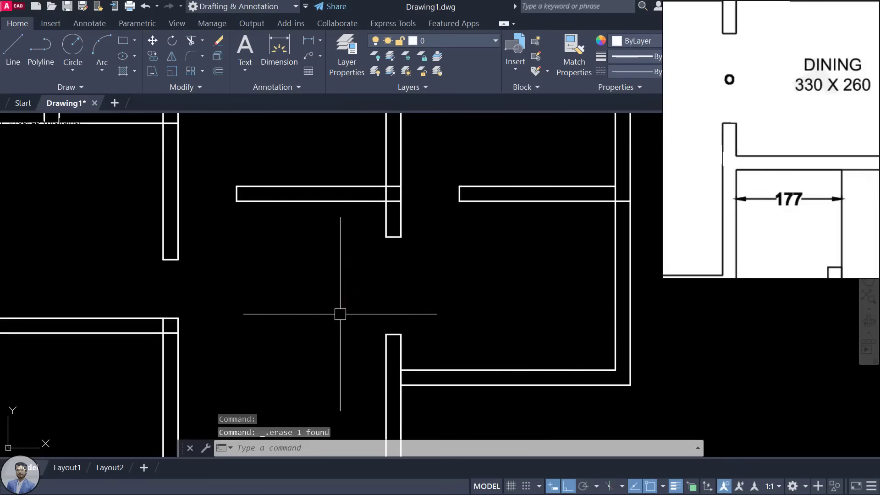
{"action": "scroll", "coordinate": [367, 233], "scroll_direction": "down", "scroll_amount": 4}
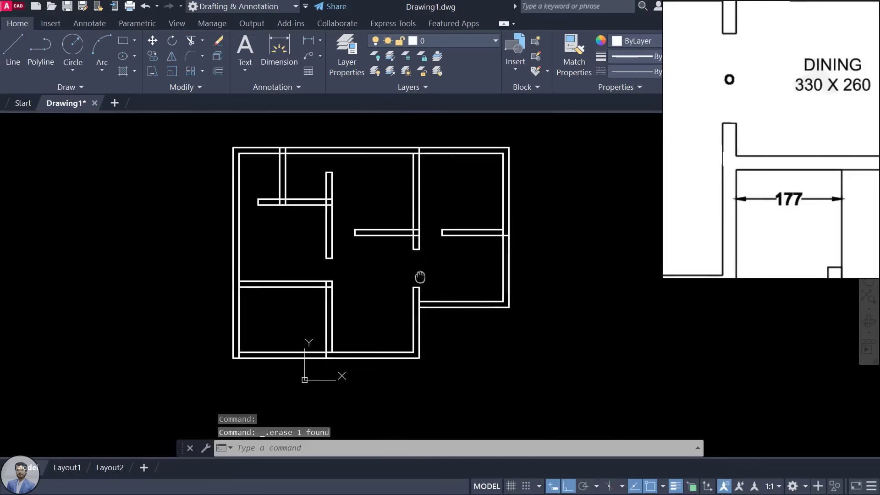
{"action": "scroll", "coordinate": [838, 145], "scroll_direction": "down", "scroll_amount": 3}
{"action": "scroll", "coordinate": [767, 167], "scroll_direction": "down", "scroll_amount": 2}
{"action": "scroll", "coordinate": [718, 174], "scroll_direction": "up", "scroll_amount": 5}
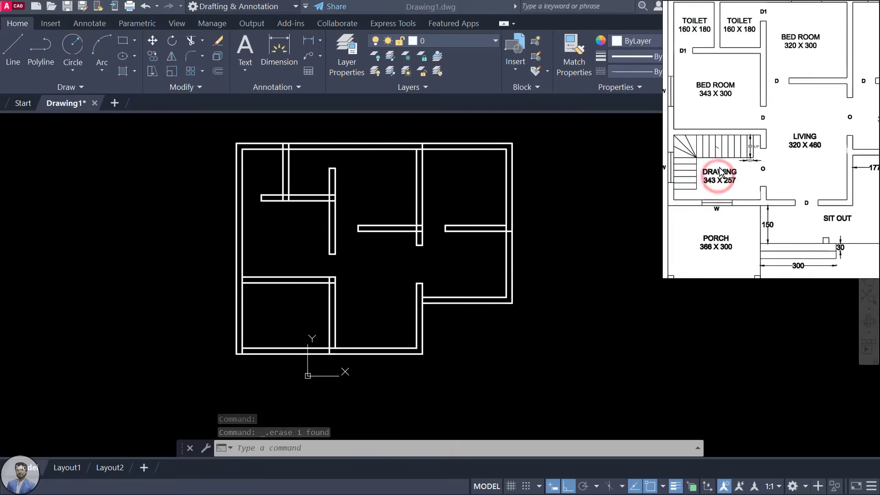
{"action": "scroll", "coordinate": [784, 164], "scroll_direction": "down", "scroll_amount": 1}
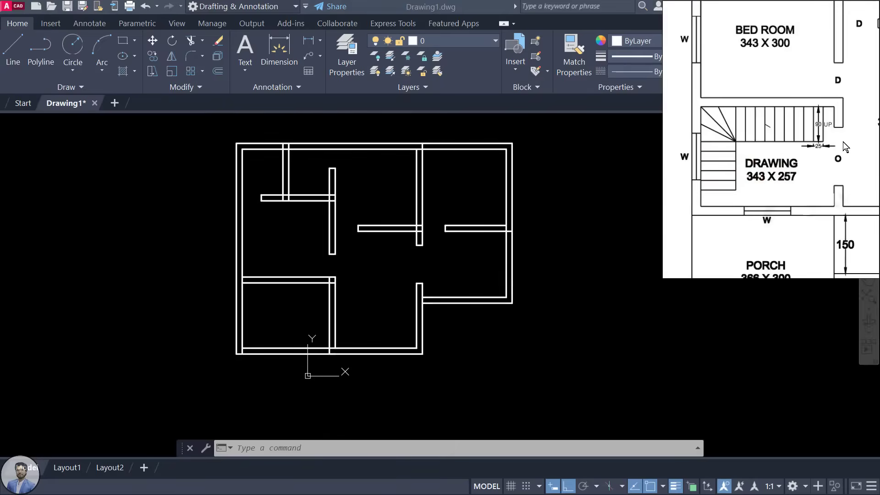
{"action": "left_click_drag", "start_coordinate": [778, 164], "coordinate": [758, 177]}
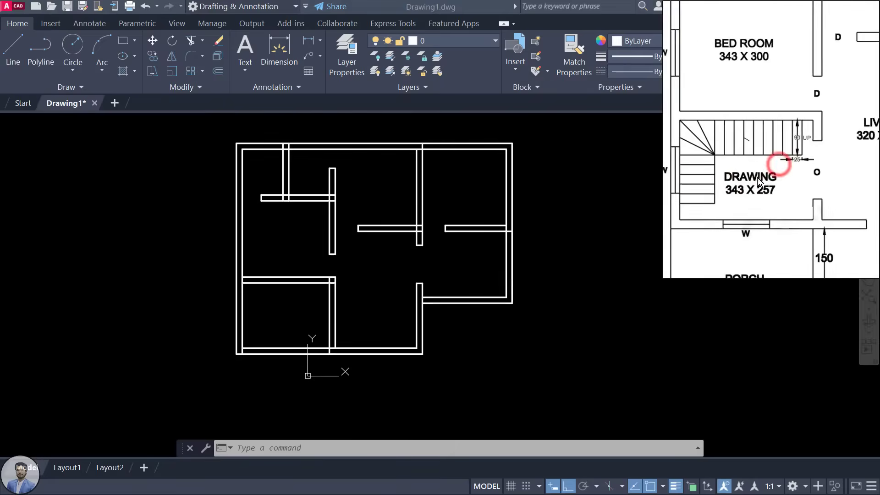
{"action": "scroll", "coordinate": [330, 303], "scroll_direction": "up", "scroll_amount": 4}
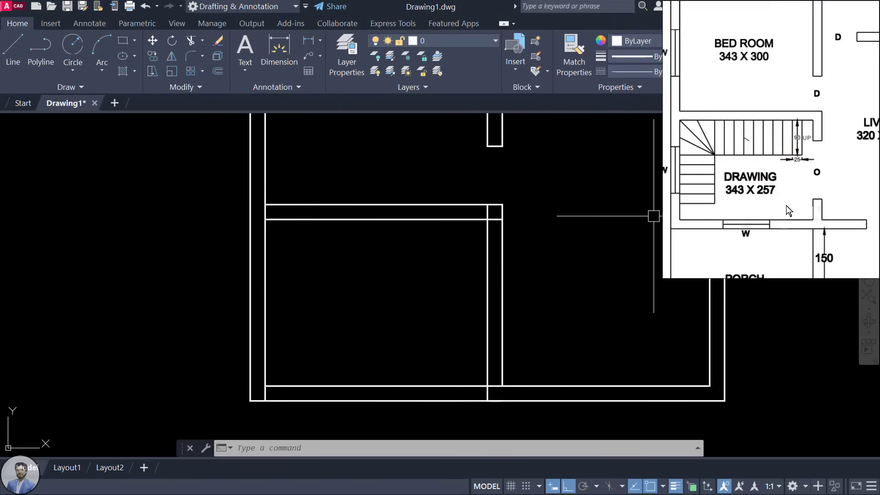
{"action": "scroll", "coordinate": [508, 278], "scroll_direction": "down", "scroll_amount": 6}
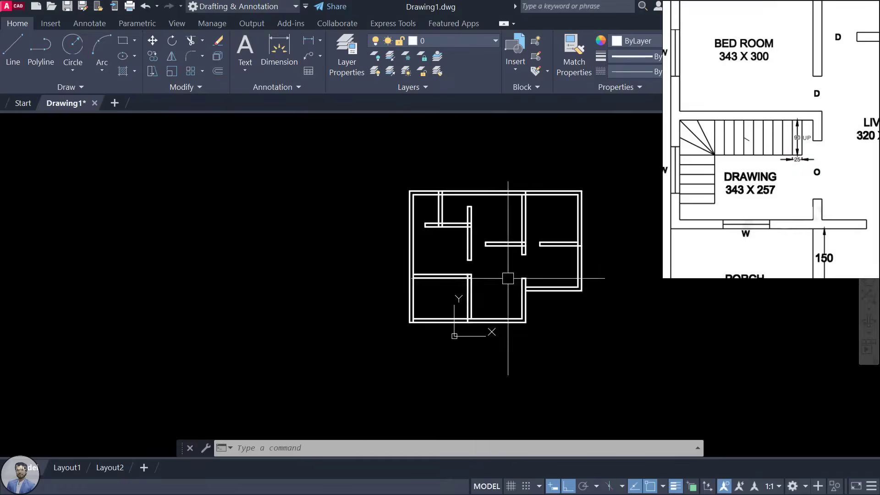
{"action": "left_click", "coordinate": [508, 279]}
{"action": "left_click", "coordinate": [501, 275]}
{"action": "scroll", "coordinate": [527, 270], "scroll_direction": "up", "scroll_amount": 4}
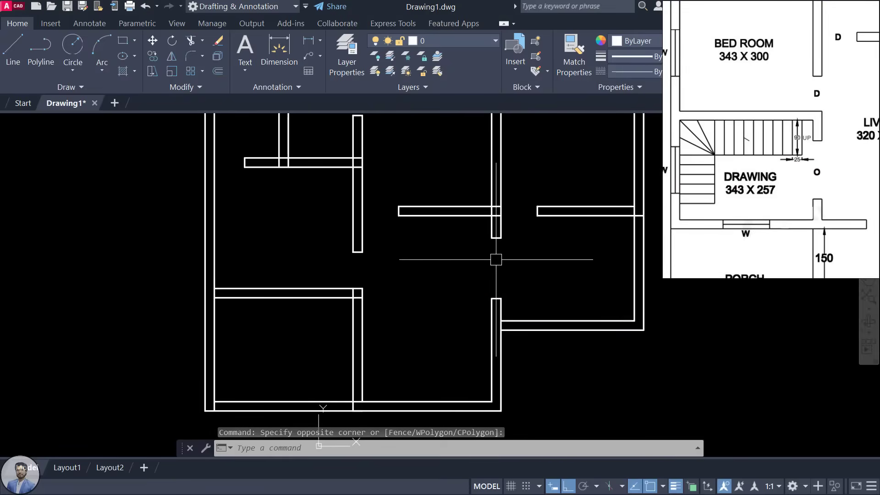
{"action": "middle_click_drag", "start_coordinate": [433, 347], "coordinate": [484, 314]}
{"action": "scroll", "coordinate": [373, 338], "scroll_direction": "up", "scroll_amount": 2}
{"action": "middle_click_drag", "start_coordinate": [374, 339], "coordinate": [394, 327]}
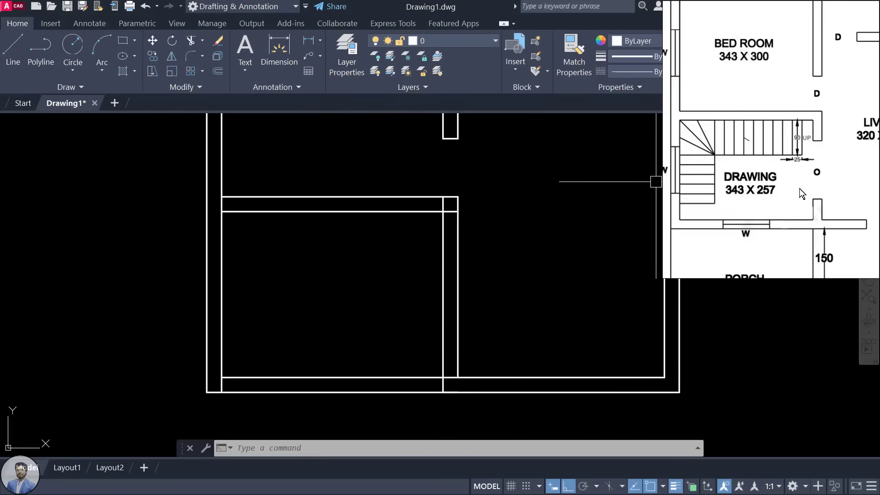
{"action": "scroll", "coordinate": [779, 193], "scroll_direction": "up", "scroll_amount": 2}
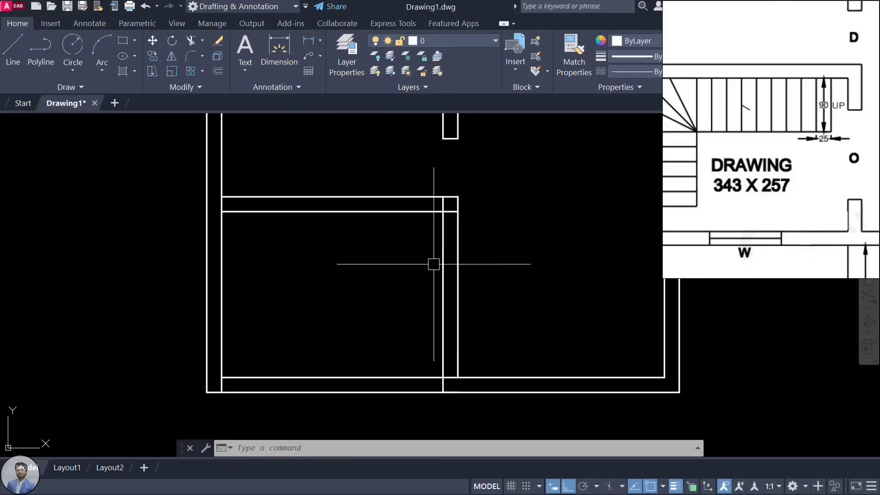
Step: Trim the right-wall line where it crosses the top wall of the lower-left room
{"action": "left_click", "coordinate": [442, 239]}
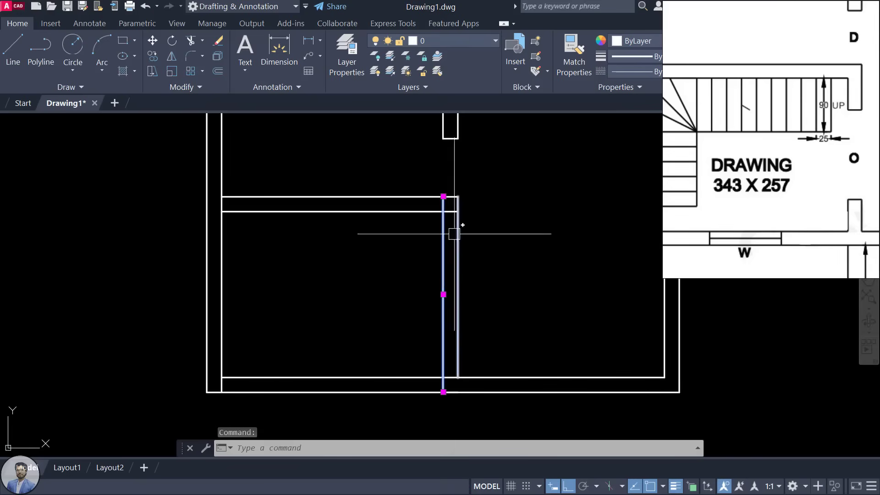
{"action": "key", "text": "Escape"}
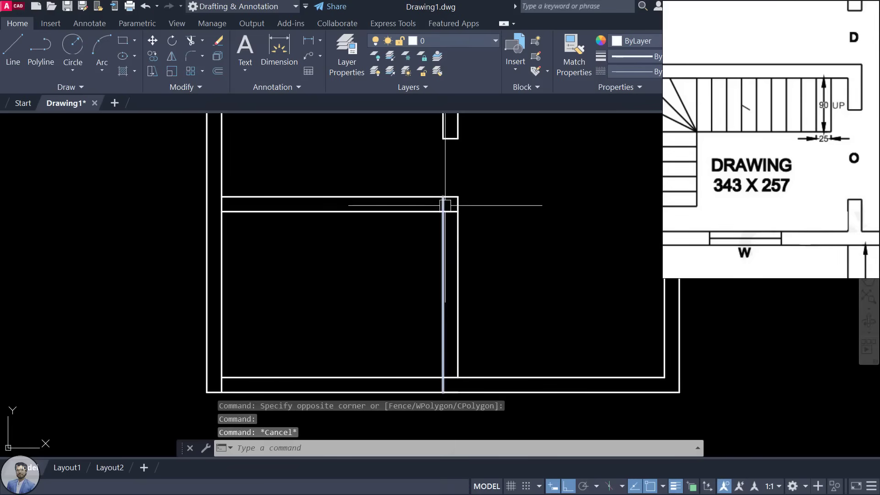
{"action": "type", "text": "t"}
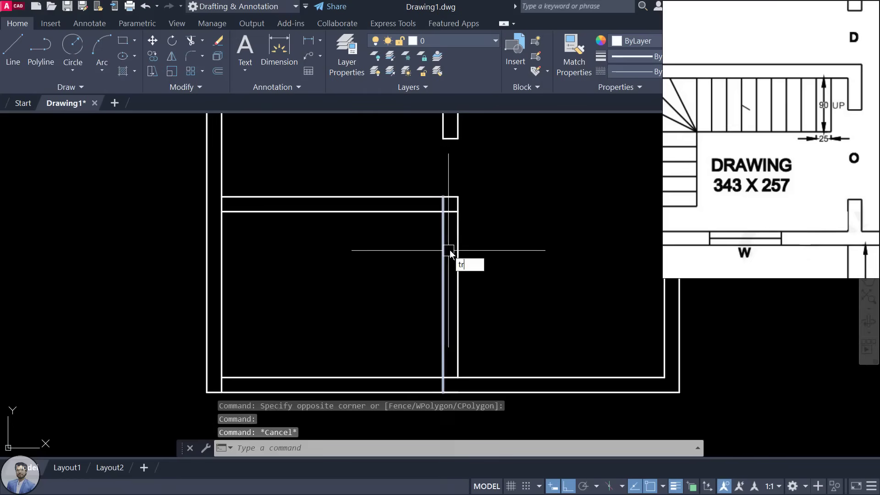
{"action": "type", "text": "r"}
{"action": "key", "text": "Return"}
{"action": "key", "text": "Return"}
{"action": "scroll", "coordinate": [453, 230], "scroll_direction": "up", "scroll_amount": 2}
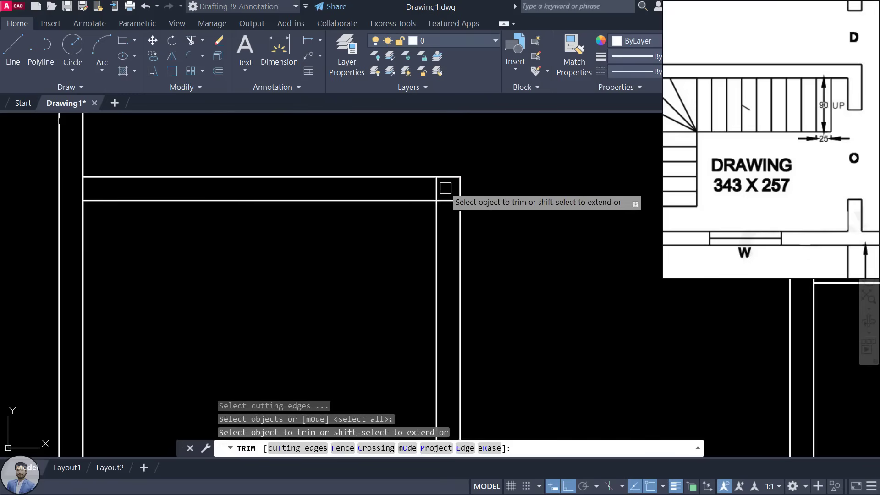
{"action": "left_click", "coordinate": [436, 189]}
{"action": "scroll", "coordinate": [436, 189], "scroll_direction": "down", "scroll_amount": 2}
{"action": "middle_click_drag", "start_coordinate": [403, 238], "coordinate": [375, 227]}
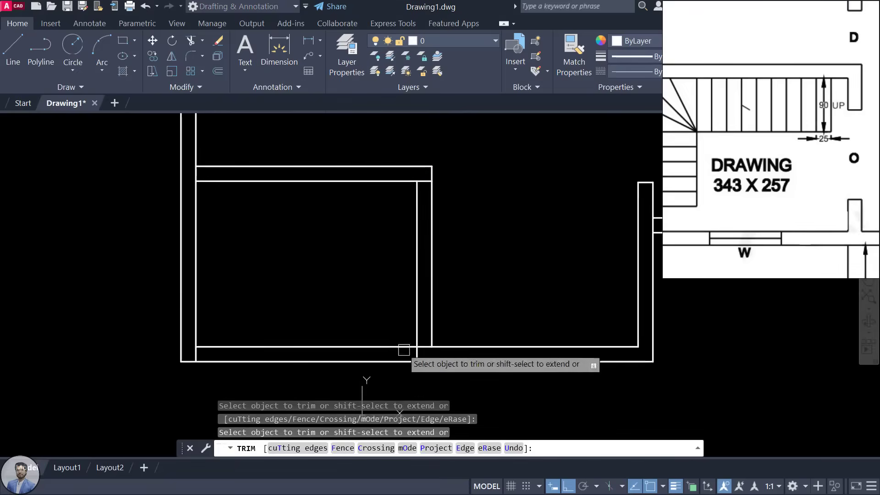
{"action": "scroll", "coordinate": [404, 357], "scroll_direction": "up", "scroll_amount": 2}
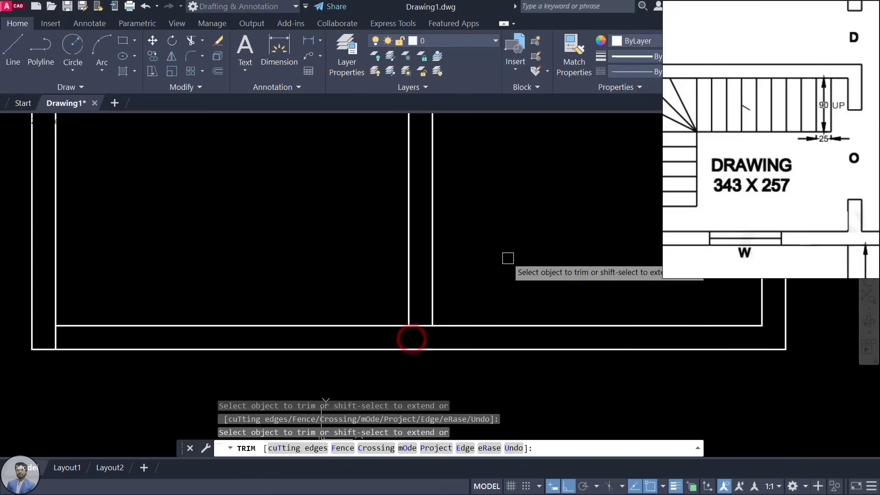
{"action": "scroll", "coordinate": [522, 382], "scroll_direction": "down", "scroll_amount": 2}
{"action": "key", "text": "Escape"}
Step: Start a new line on the lower-left room's inner right wall
{"action": "left_click", "coordinate": [451, 224]}
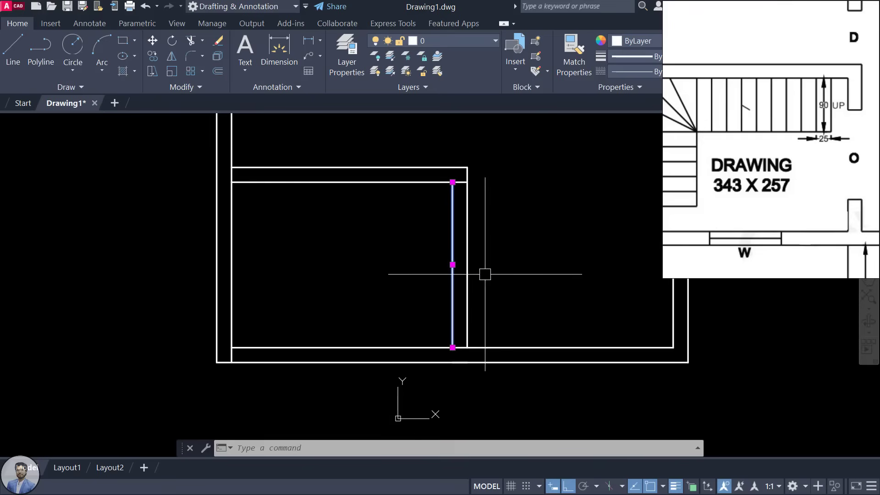
{"action": "type", "text": "l"}
{"action": "key", "text": "Return"}
{"action": "scroll", "coordinate": [484, 268], "scroll_direction": "up", "scroll_amount": 2}
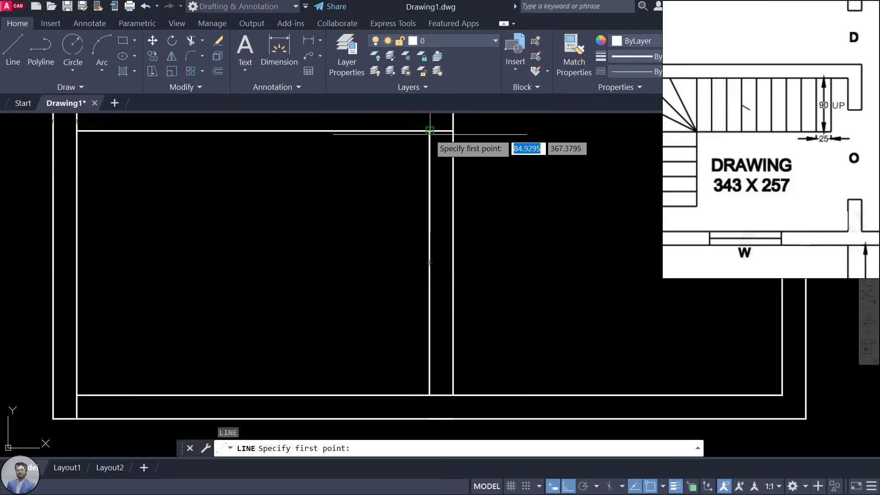
Step: Draw a short line across the wall at its midpoint
{"action": "left_click", "coordinate": [429, 262]}
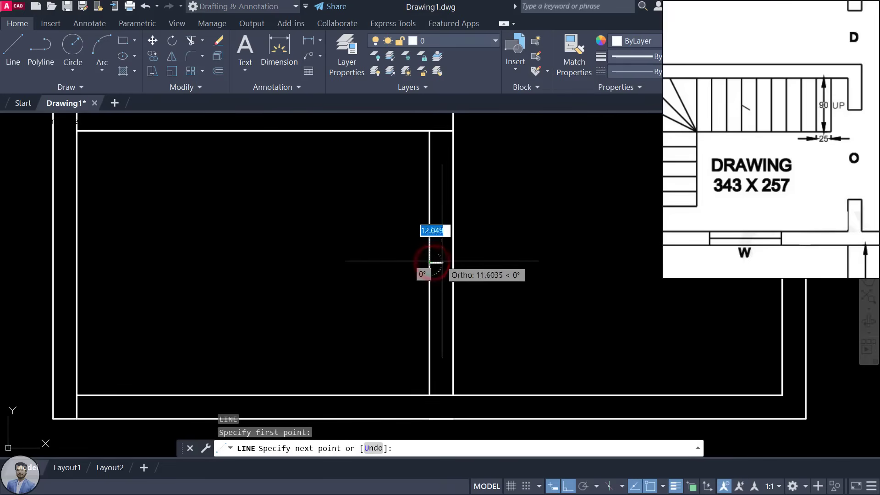
{"action": "left_click", "coordinate": [453, 263]}
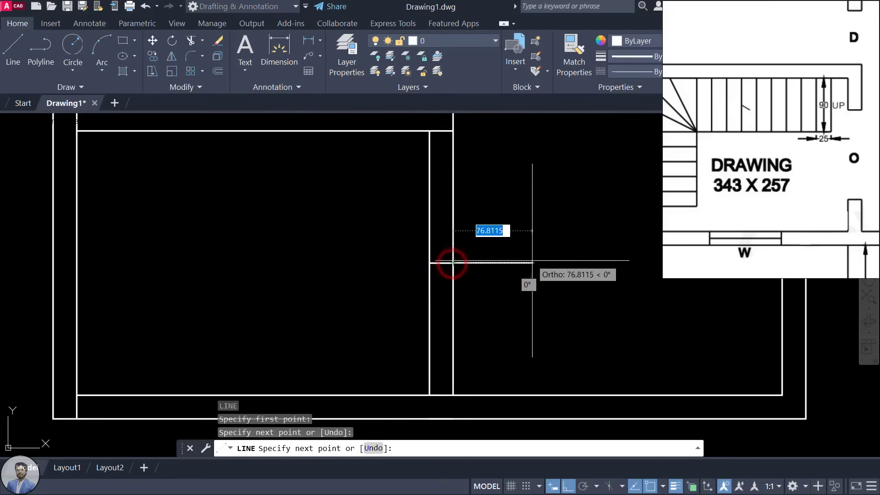
{"action": "key", "text": "Escape"}
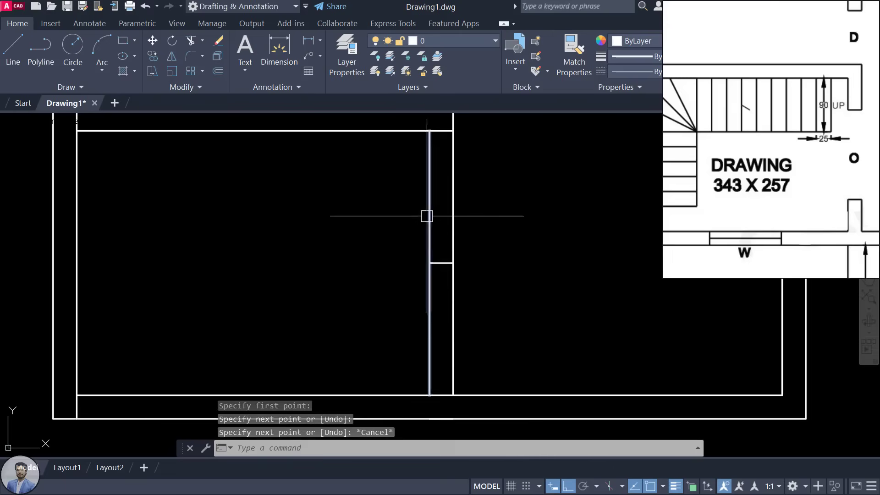
{"action": "left_click", "coordinate": [431, 206]}
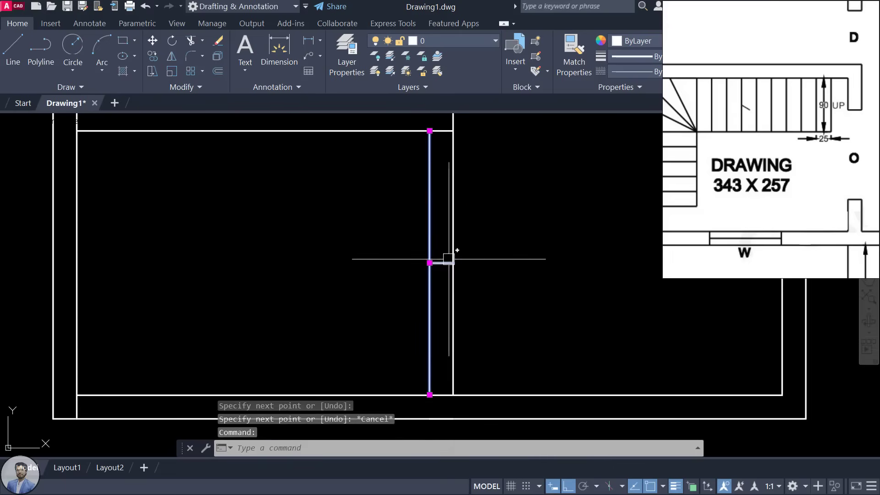
{"action": "key", "text": "Escape"}
Step: Offset the cross line 75 units above and below
{"action": "key", "text": "Return"}
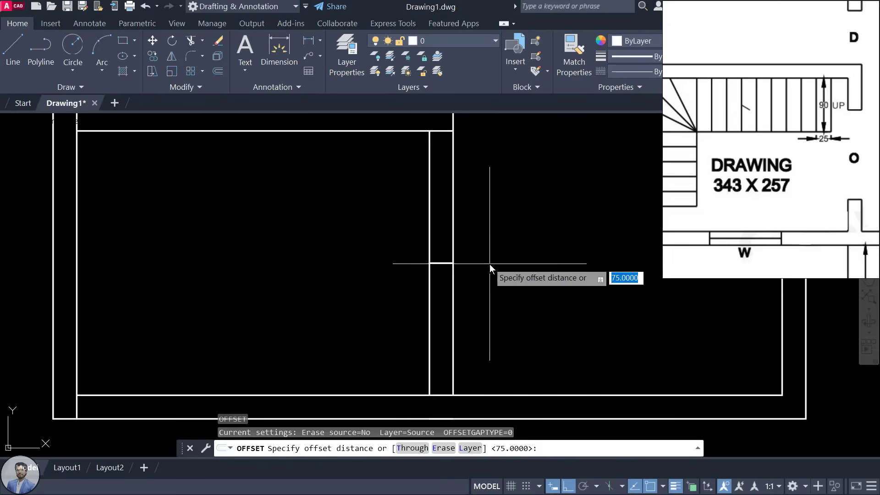
{"action": "type", "text": "75"}
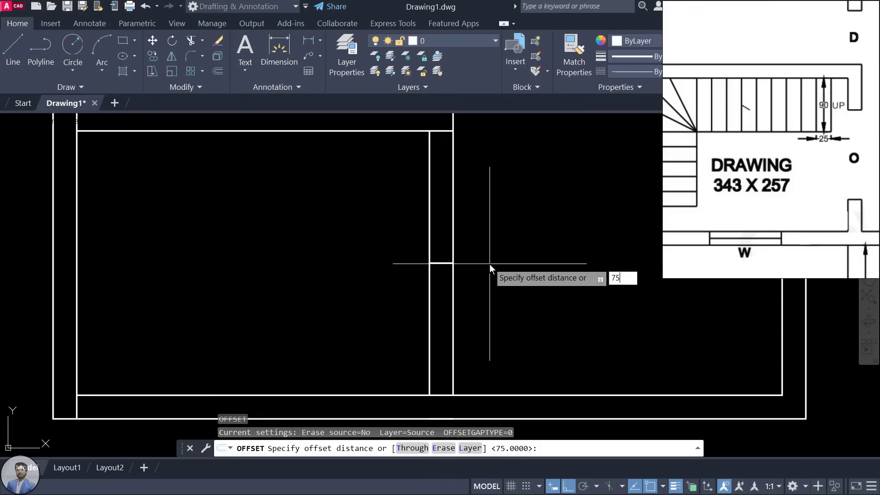
{"action": "key", "text": "Return"}
{"action": "left_click", "coordinate": [444, 263]}
{"action": "left_click", "coordinate": [445, 181]}
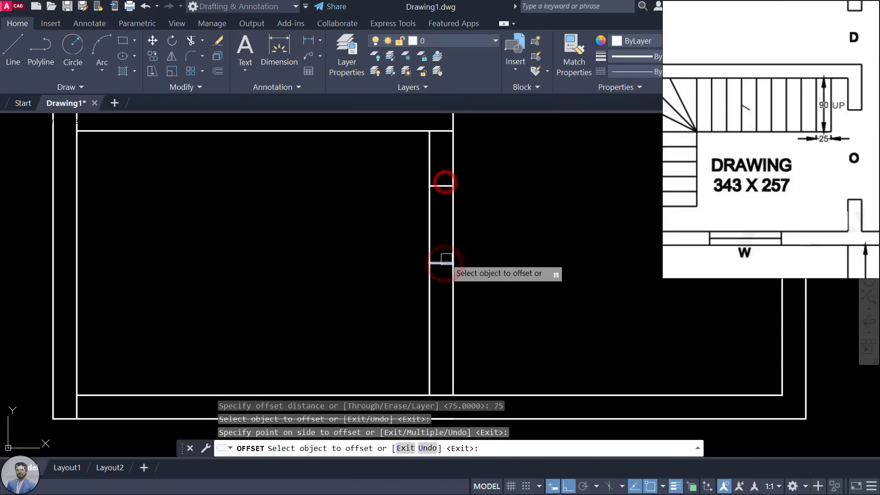
{"action": "left_click", "coordinate": [446, 263]}
{"action": "left_click", "coordinate": [439, 342]}
{"action": "key", "text": "Escape"}
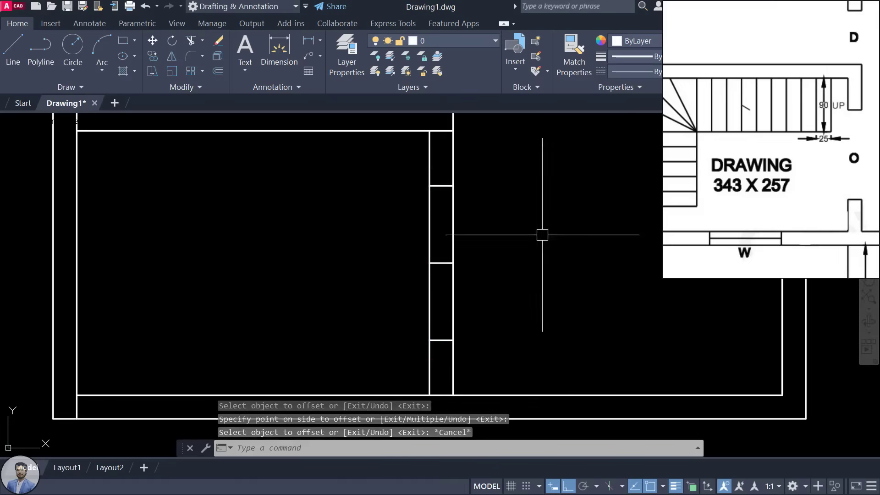
Step: Trim the wall lines between the 75 offsets and delete the leftover cross line
{"action": "scroll", "coordinate": [777, 156], "scroll_direction": "down", "scroll_amount": 3}
{"action": "scroll", "coordinate": [457, 321], "scroll_direction": "down", "scroll_amount": 2}
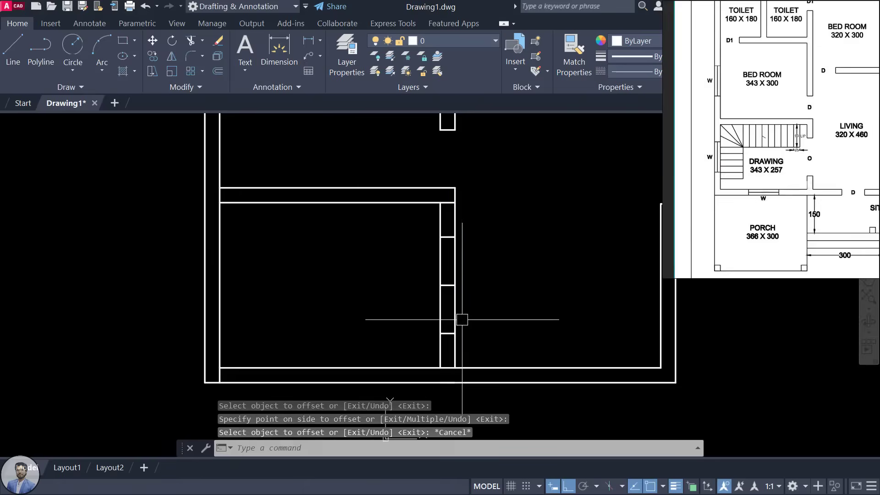
{"action": "type", "text": "tr"}
{"action": "key", "text": "Return"}
{"action": "left_click", "coordinate": [454, 257]}
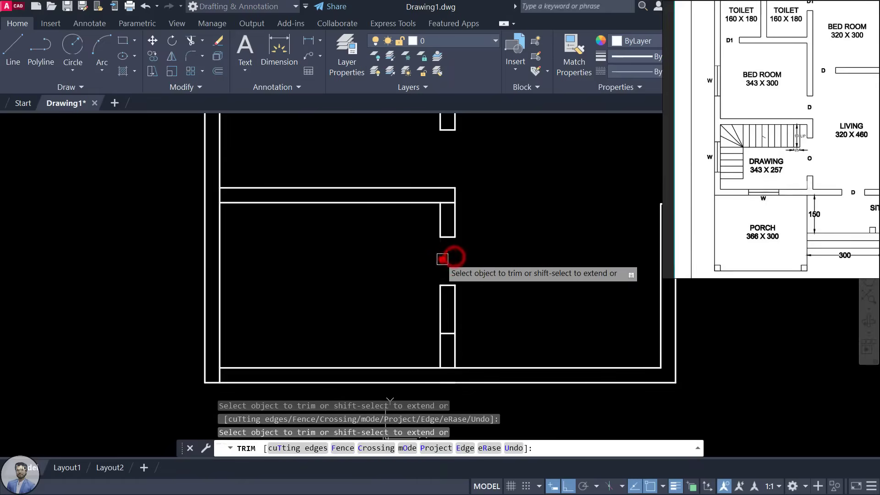
{"action": "left_click", "coordinate": [442, 259]}
{"action": "left_click", "coordinate": [444, 300]}
{"action": "key", "text": "Escape"}
{"action": "left_click", "coordinate": [451, 288]}
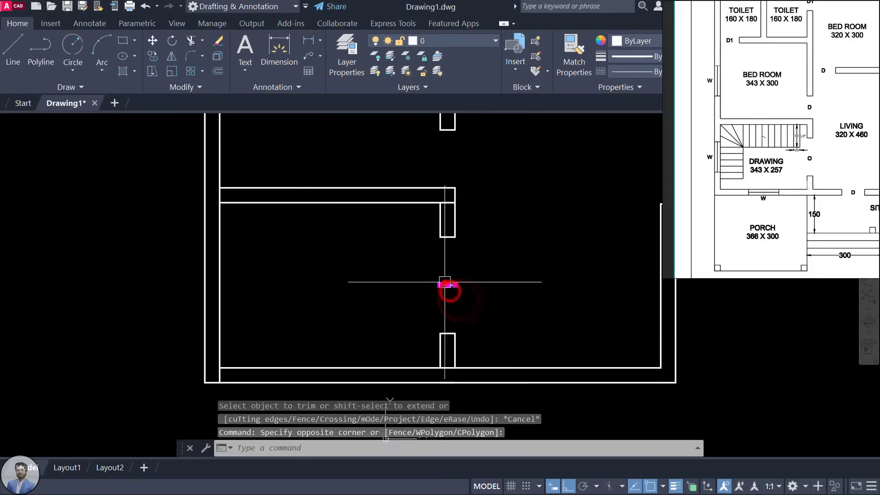
{"action": "left_click", "coordinate": [440, 281]}
{"action": "key", "text": "Delete"}
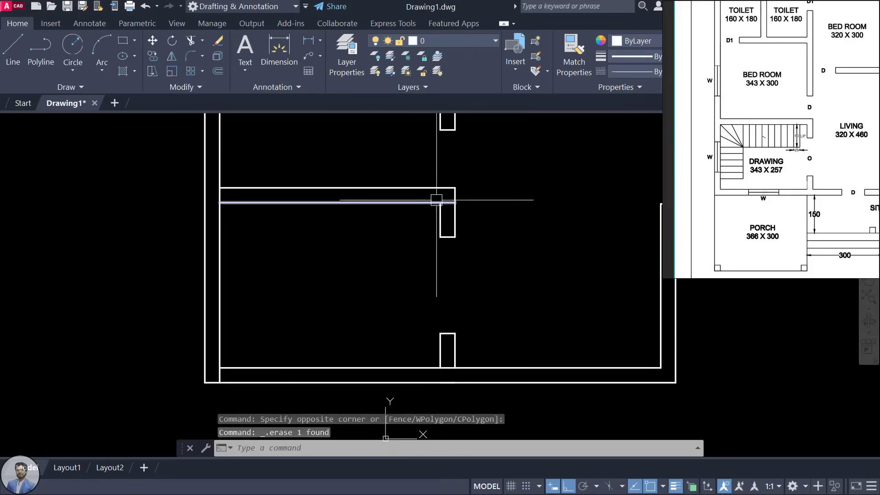
Step: Draw a short cross line from the bottom inner wall to the outer wall
{"action": "scroll", "coordinate": [437, 220], "scroll_direction": "down", "scroll_amount": 5}
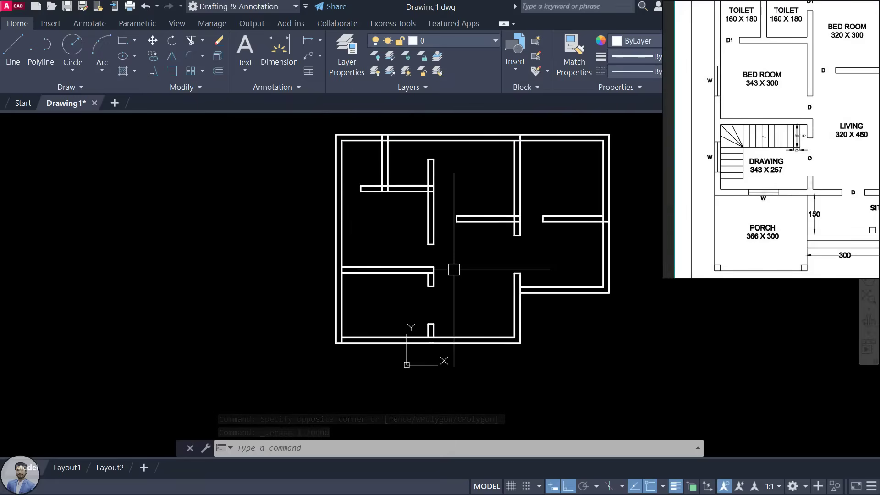
{"action": "scroll", "coordinate": [774, 192], "scroll_direction": "up", "scroll_amount": 5}
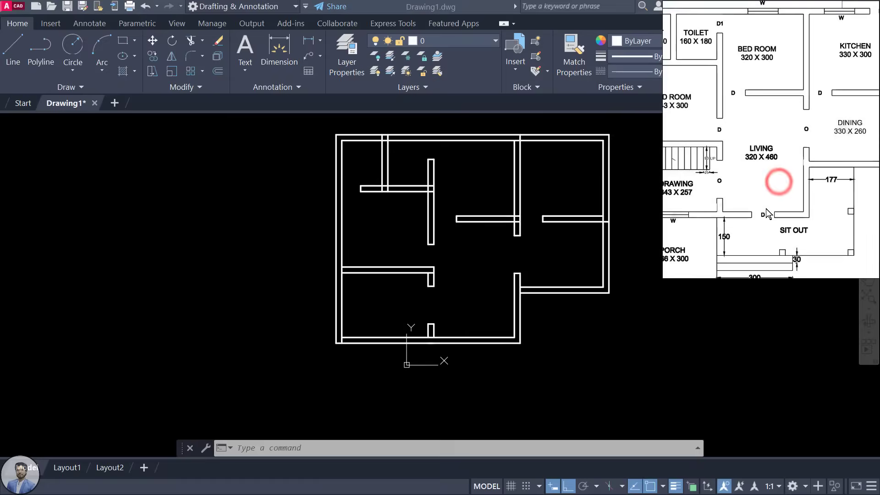
{"action": "scroll", "coordinate": [759, 220], "scroll_direction": "up", "scroll_amount": 1}
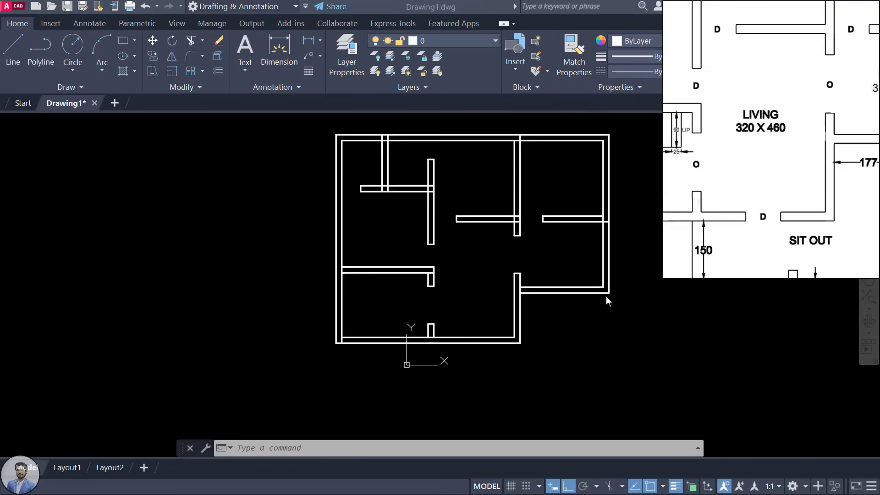
{"action": "scroll", "coordinate": [484, 305], "scroll_direction": "up", "scroll_amount": 3}
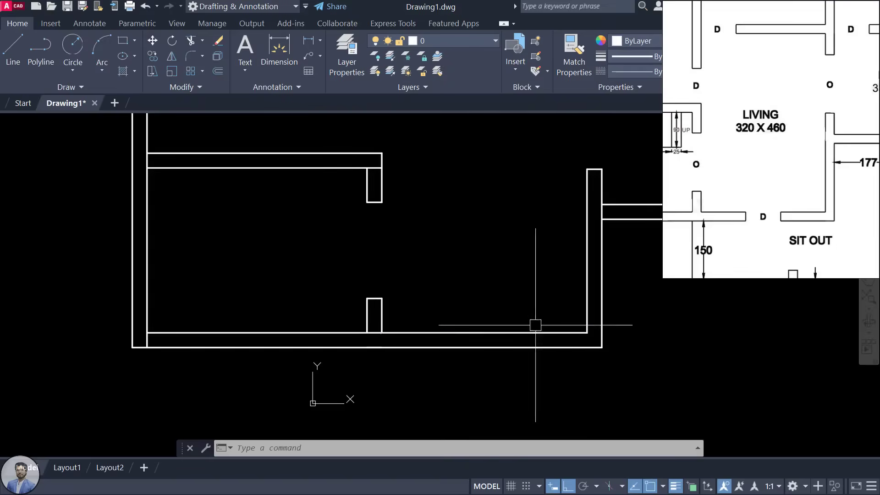
{"action": "left_click", "coordinate": [420, 335]}
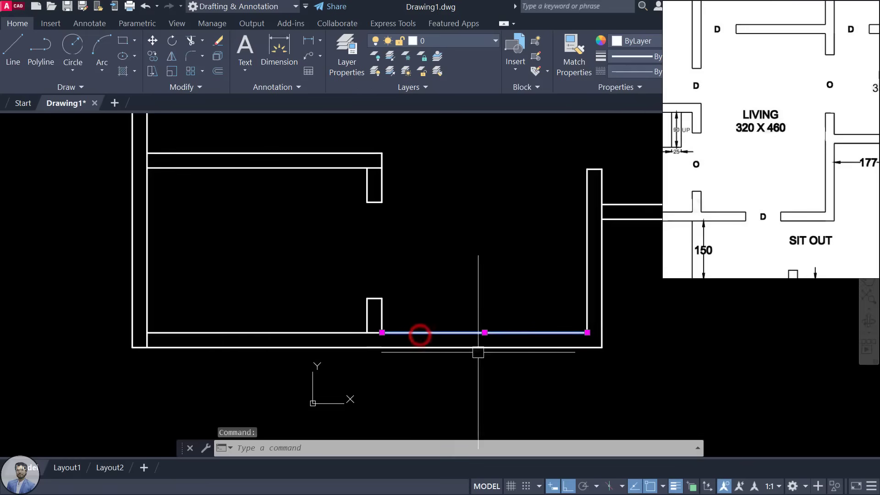
{"action": "scroll", "coordinate": [420, 335], "scroll_direction": "up", "scroll_amount": 2}
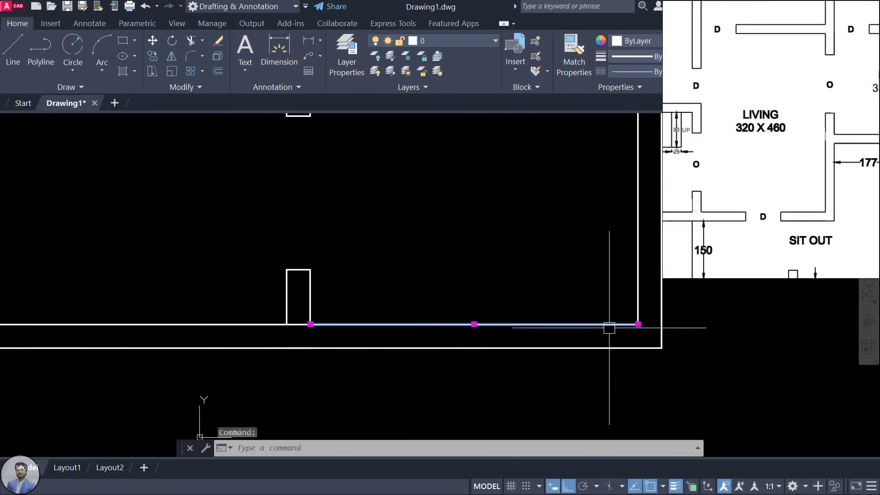
{"action": "scroll", "coordinate": [637, 324], "scroll_direction": "down", "scroll_amount": 2}
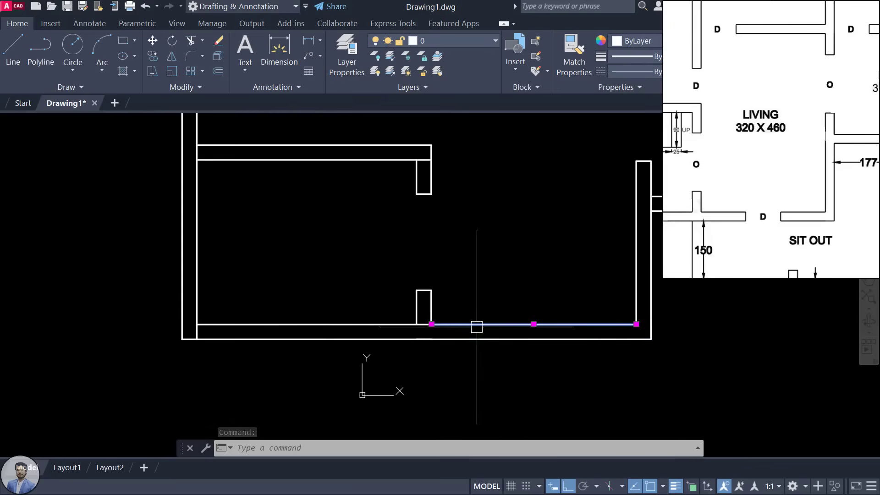
{"action": "scroll", "coordinate": [474, 335], "scroll_direction": "up", "scroll_amount": 1}
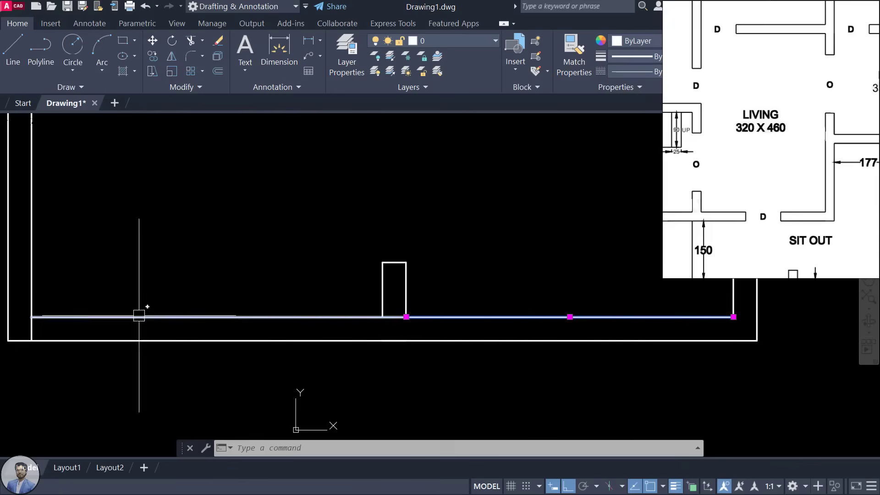
{"action": "middle_click_drag", "start_coordinate": [513, 281], "coordinate": [390, 322]}
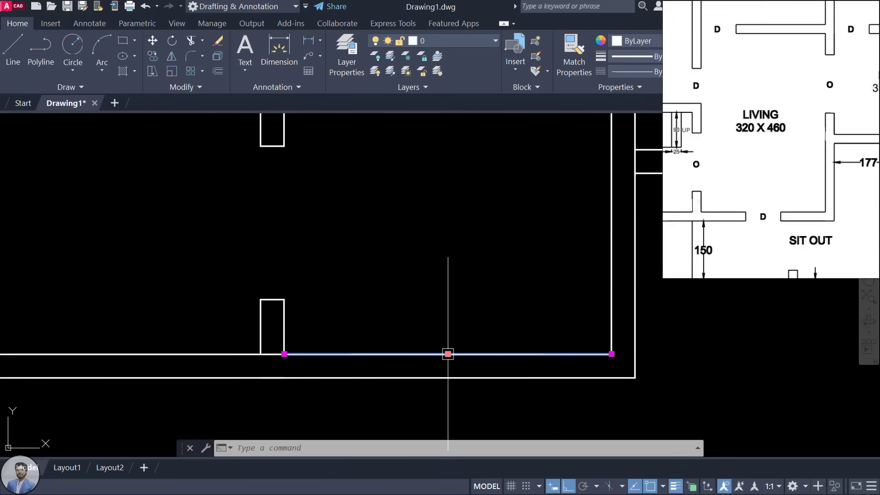
{"action": "scroll", "coordinate": [446, 348], "scroll_direction": "down", "scroll_amount": 4}
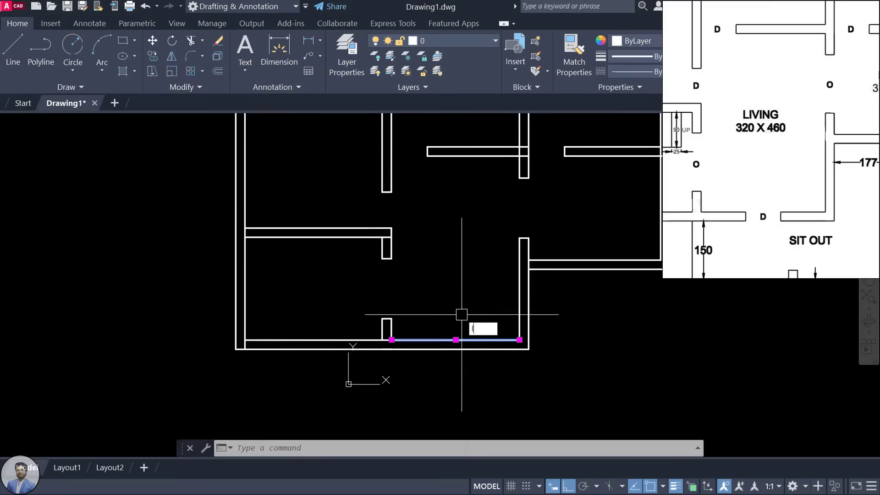
{"action": "key", "text": "Return"}
{"action": "scroll", "coordinate": [453, 353], "scroll_direction": "up", "scroll_amount": 2}
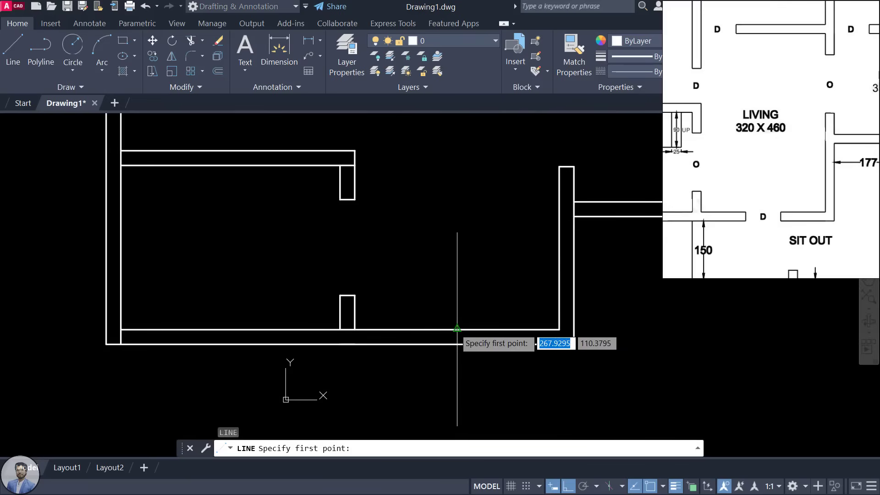
{"action": "left_click", "coordinate": [457, 328]}
{"action": "left_click", "coordinate": [457, 344]}
{"action": "key", "text": "Escape"}
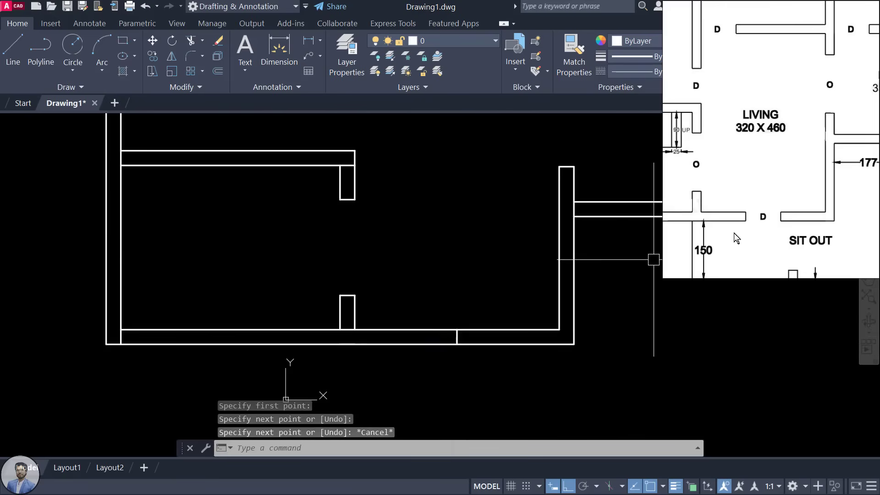
Step: Offset the cross line 45 units to the left and right
{"action": "type", "text": "o"}
{"action": "key", "text": "Return"}
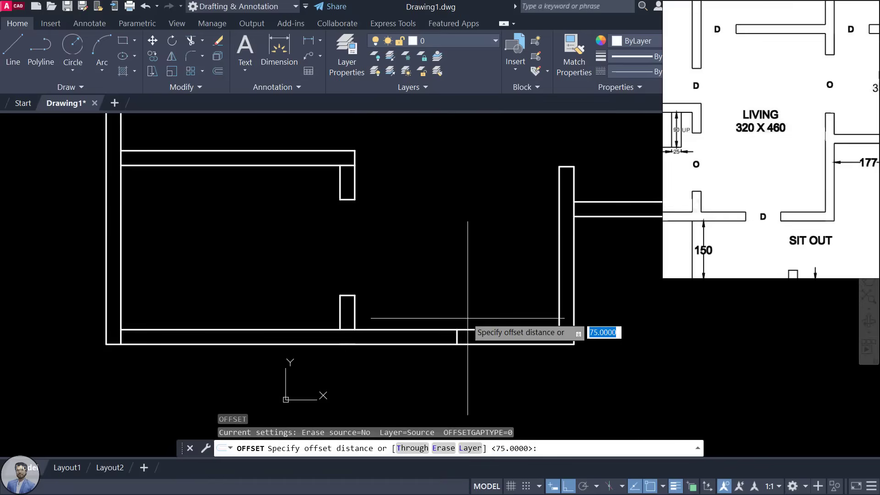
{"action": "scroll", "coordinate": [463, 323], "scroll_direction": "up", "scroll_amount": 2}
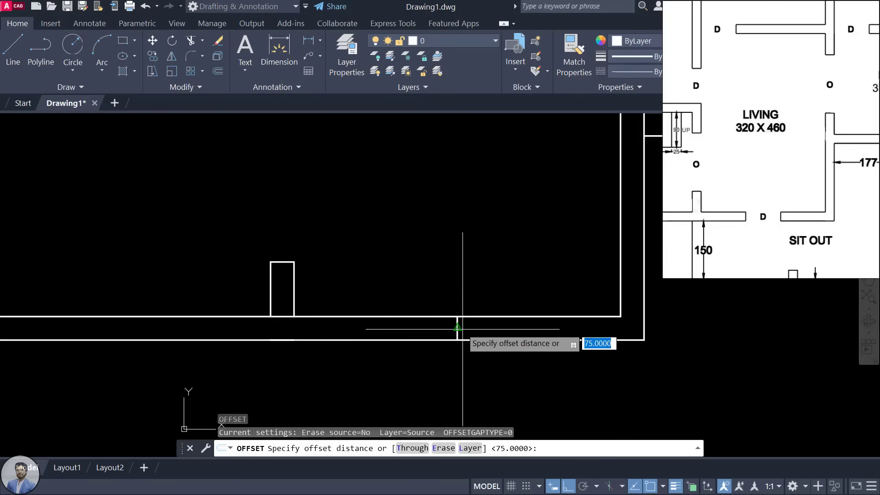
{"action": "type", "text": "45"}
{"action": "key", "text": "Return"}
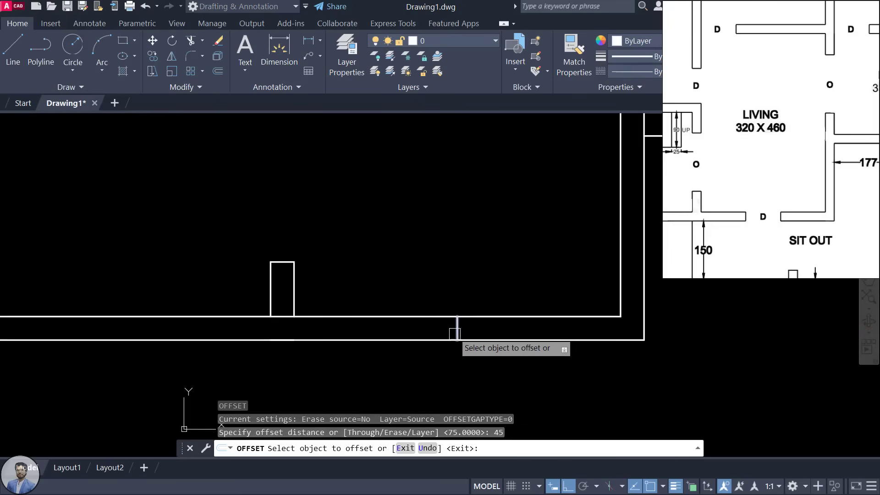
{"action": "left_click", "coordinate": [456, 330]}
{"action": "left_click", "coordinate": [533, 337]}
{"action": "left_click", "coordinate": [457, 331]}
{"action": "left_click", "coordinate": [457, 331]}
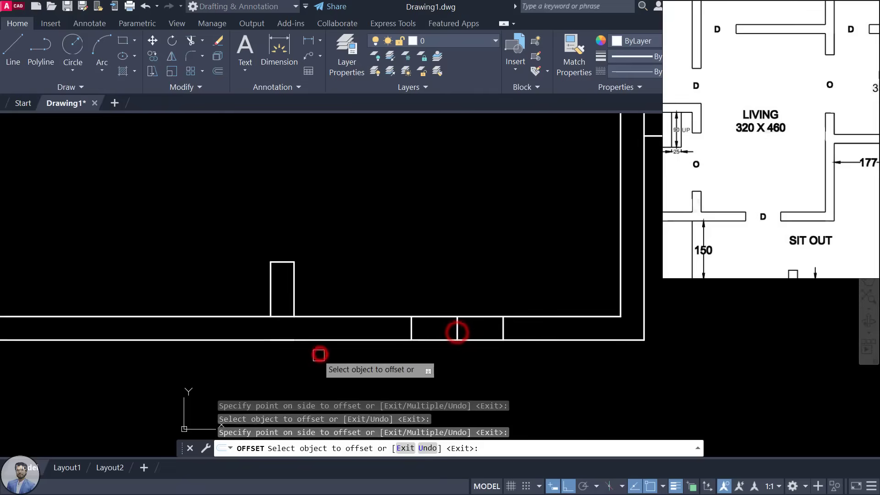
{"action": "key", "text": "Escape"}
{"action": "key", "text": "Escape"}
{"action": "key", "text": "Escape"}
Step: Trim the wall lines across the 90-unit opening and delete the leftover stub
{"action": "type", "text": "tr"}
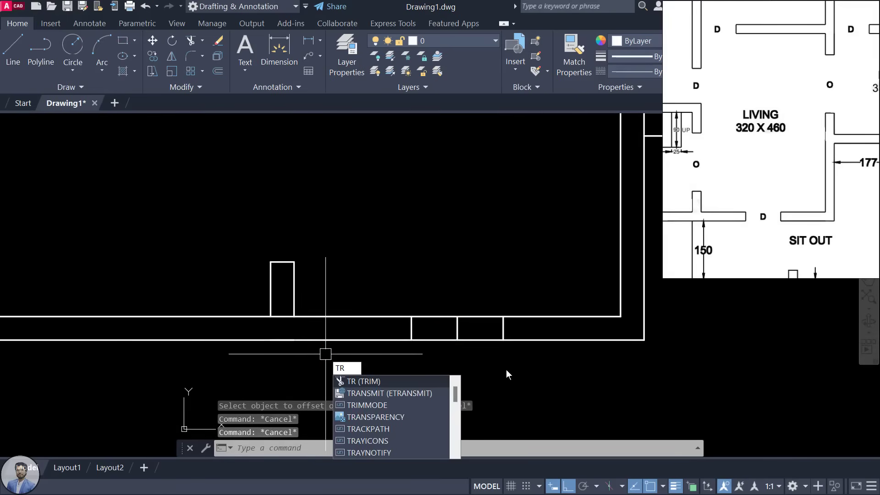
{"action": "key", "text": "Return"}
{"action": "key", "text": "Return"}
{"action": "left_click", "coordinate": [475, 318]}
{"action": "left_click", "coordinate": [473, 338]}
{"action": "left_click", "coordinate": [443, 317]}
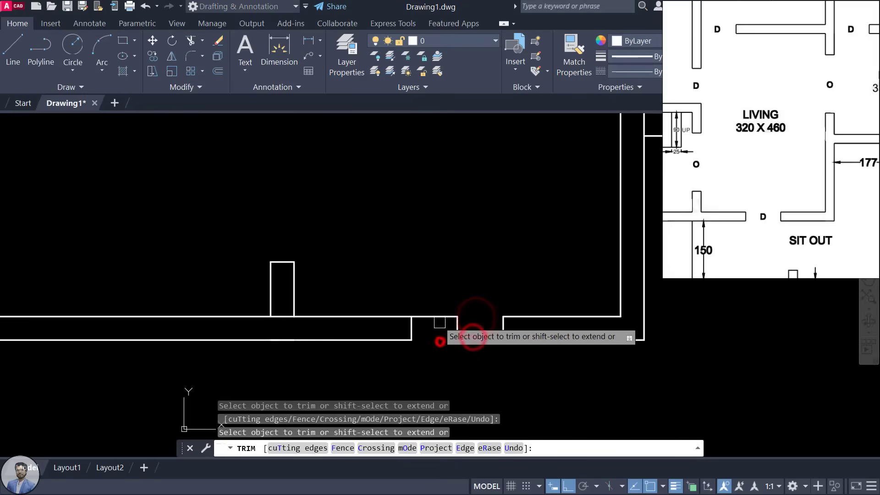
{"action": "left_click", "coordinate": [440, 340]}
{"action": "key", "text": "Escape"}
{"action": "left_click", "coordinate": [458, 329]}
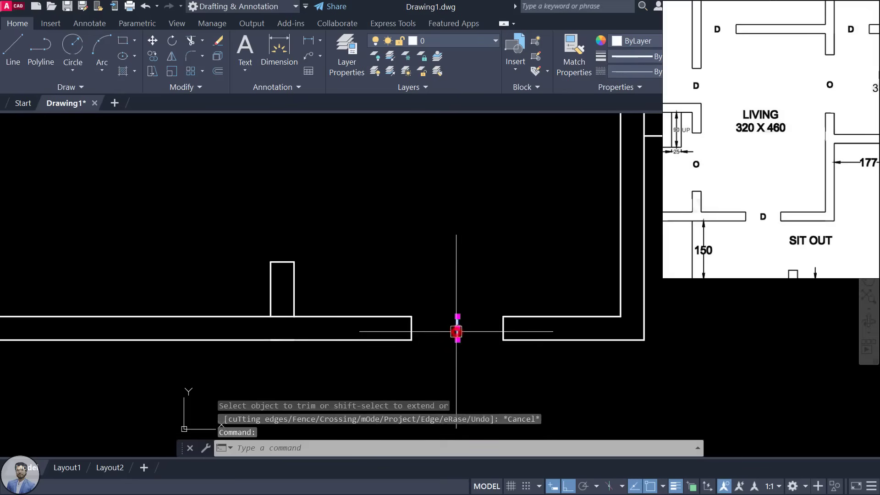
{"action": "key", "text": "Delete"}
{"action": "scroll", "coordinate": [458, 341], "scroll_direction": "down", "scroll_amount": 6}
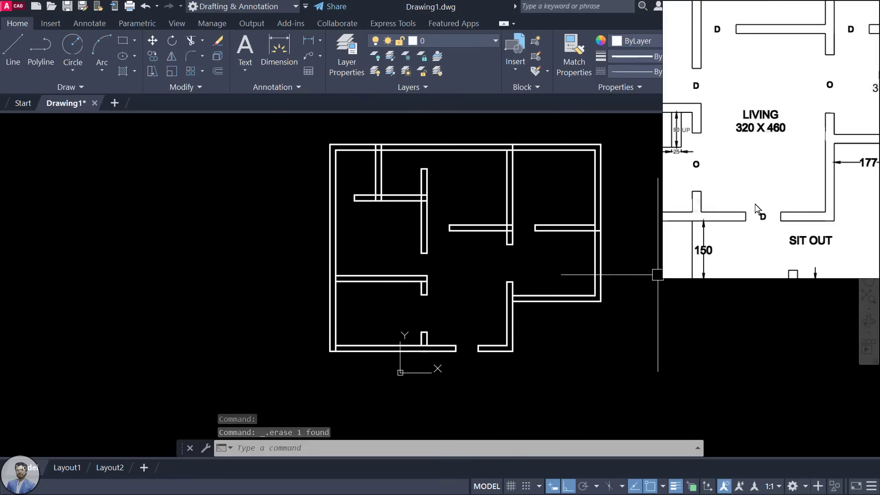
Step: Zoom the reference to the KITCHEN (330 X 300) corner and the drawing to its top-right corner
{"action": "scroll", "coordinate": [752, 205], "scroll_direction": "down", "scroll_amount": 2}
{"action": "left_click_drag", "start_coordinate": [764, 186], "coordinate": [763, 166]}
{"action": "scroll", "coordinate": [778, 206], "scroll_direction": "down", "scroll_amount": 1}
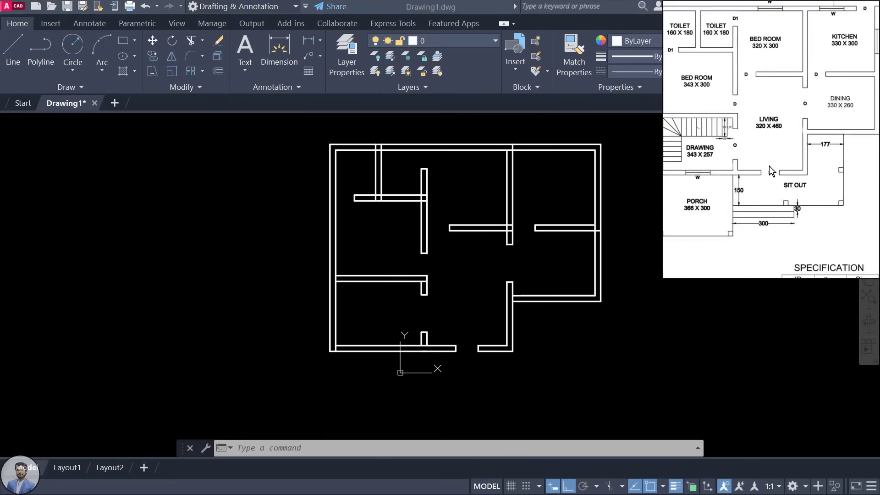
{"action": "scroll", "coordinate": [769, 167], "scroll_direction": "down", "scroll_amount": 2}
{"action": "scroll", "coordinate": [856, 28], "scroll_direction": "up", "scroll_amount": 5}
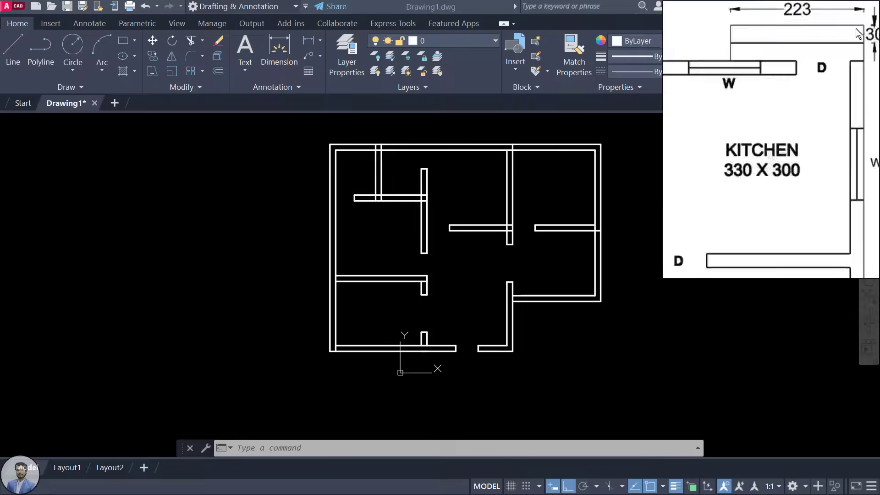
{"action": "scroll", "coordinate": [856, 28], "scroll_direction": "up", "scroll_amount": 2}
{"action": "scroll", "coordinate": [842, 56], "scroll_direction": "down", "scroll_amount": 2}
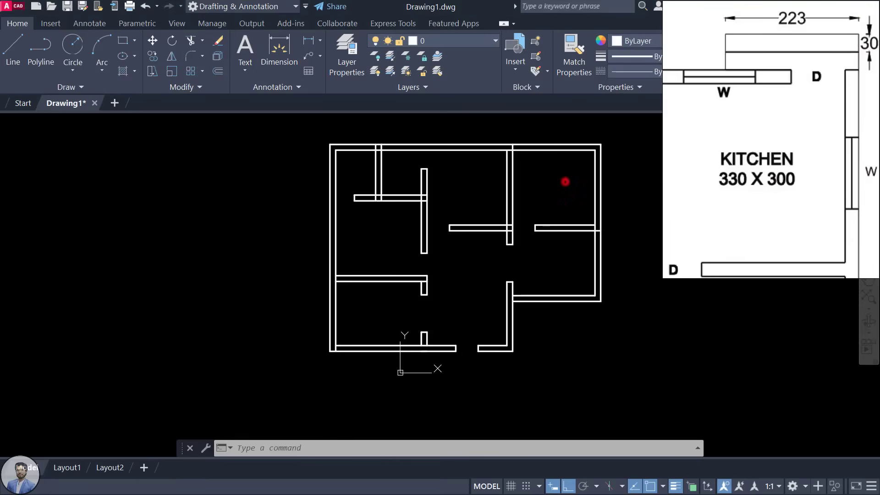
{"action": "middle_click_drag", "start_coordinate": [565, 182], "coordinate": [526, 253]}
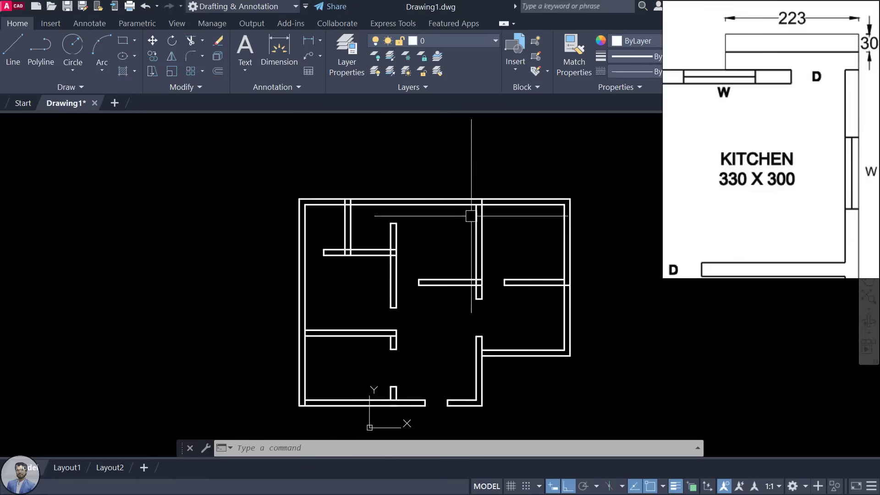
{"action": "scroll", "coordinate": [567, 202], "scroll_direction": "up", "scroll_amount": 5}
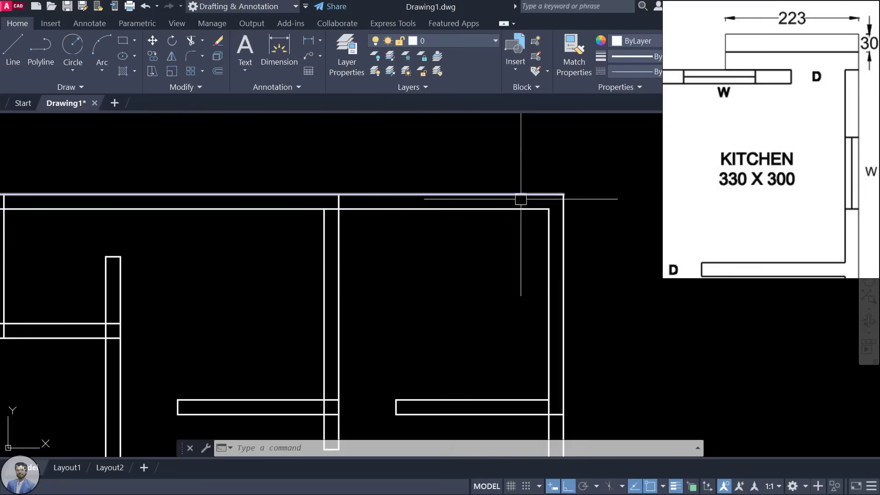
{"action": "scroll", "coordinate": [523, 202], "scroll_direction": "up", "scroll_amount": 2}
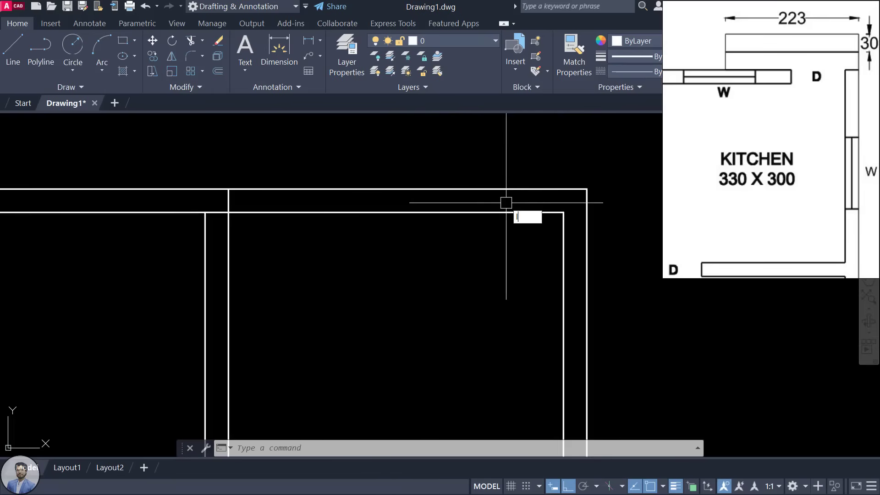
Step: Offset the inner right wall line 90 units to the left
{"action": "type", "text": "l"}
{"action": "key", "text": "Return"}
{"action": "left_click", "coordinate": [563, 212]}
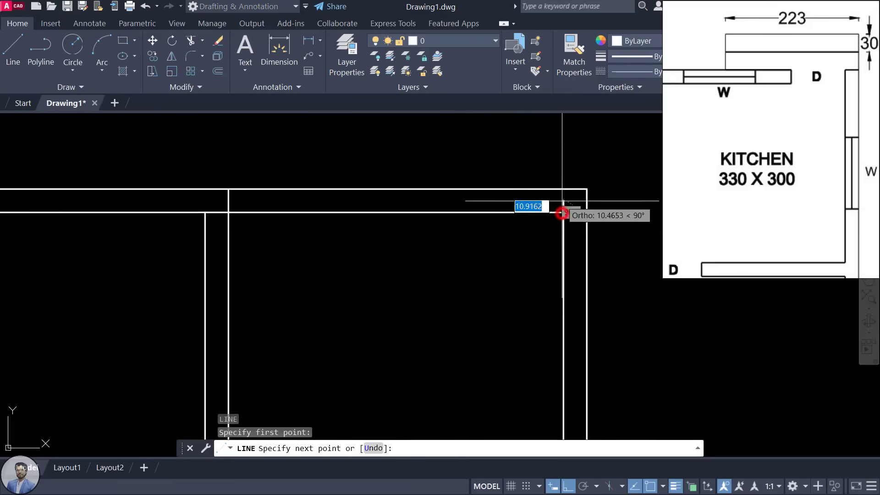
{"action": "left_click", "coordinate": [563, 189]}
{"action": "key", "text": "Escape"}
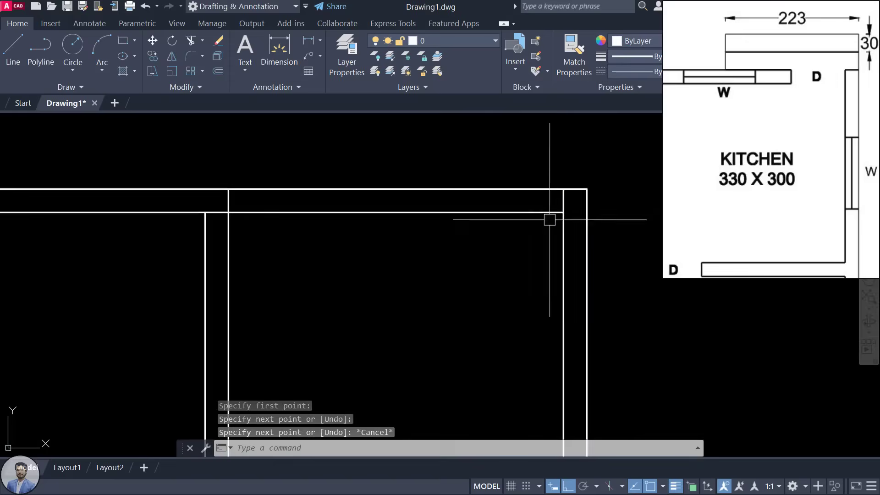
{"action": "key", "text": "Return"}
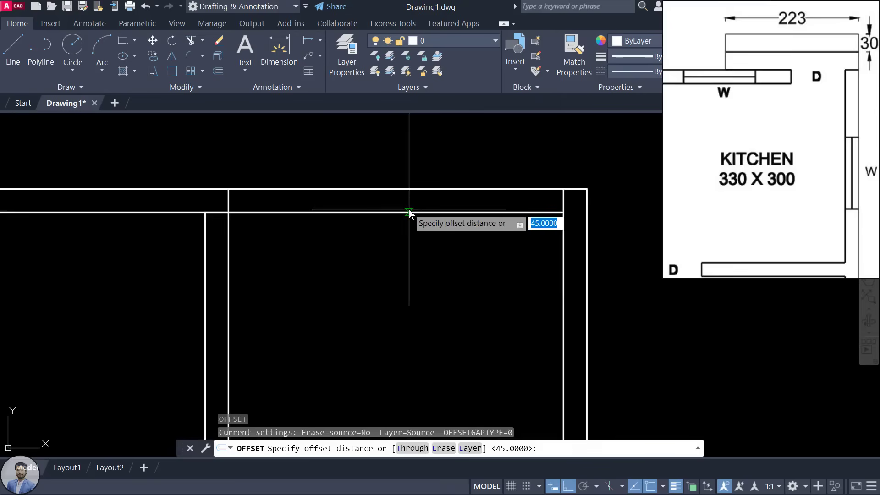
{"action": "type", "text": "90"}
{"action": "key", "text": "Return"}
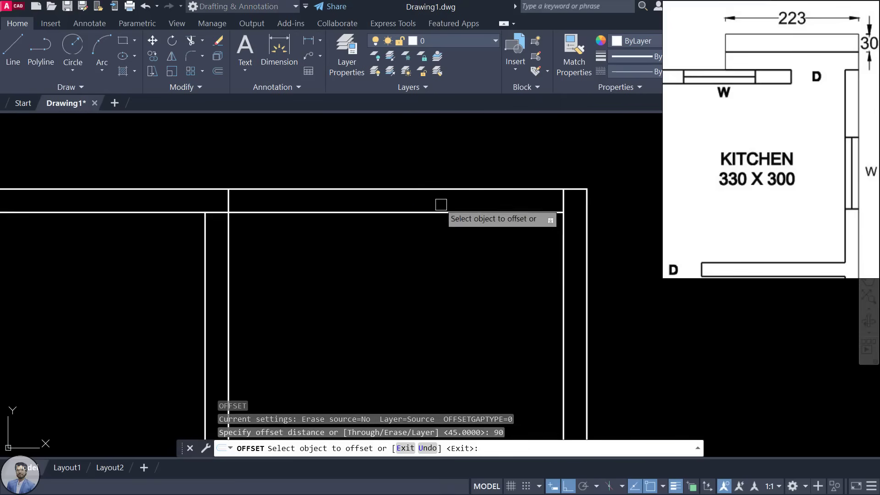
{"action": "left_click", "coordinate": [566, 202]}
{"action": "left_click", "coordinate": [405, 229]}
{"action": "key", "text": "Escape"}
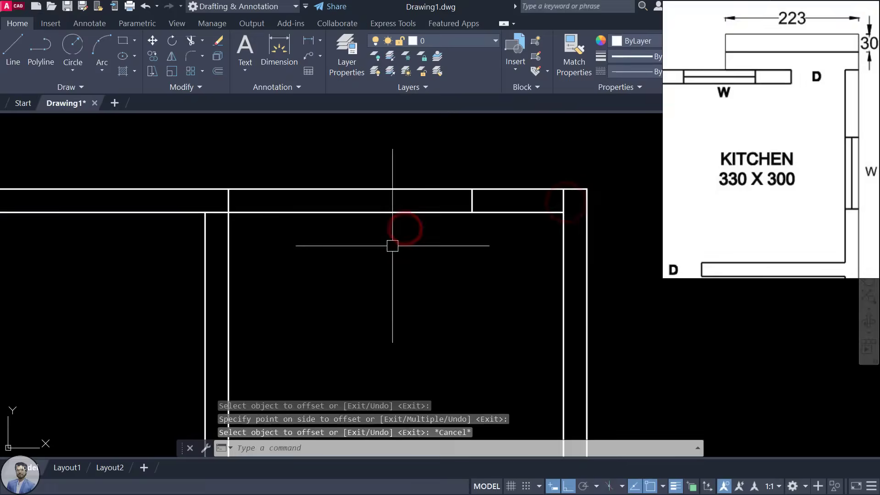
{"action": "key", "text": "Escape"}
Step: Trim both top wall lines inside the 90-unit gap
{"action": "type", "text": "tr"}
{"action": "key", "text": "Return"}
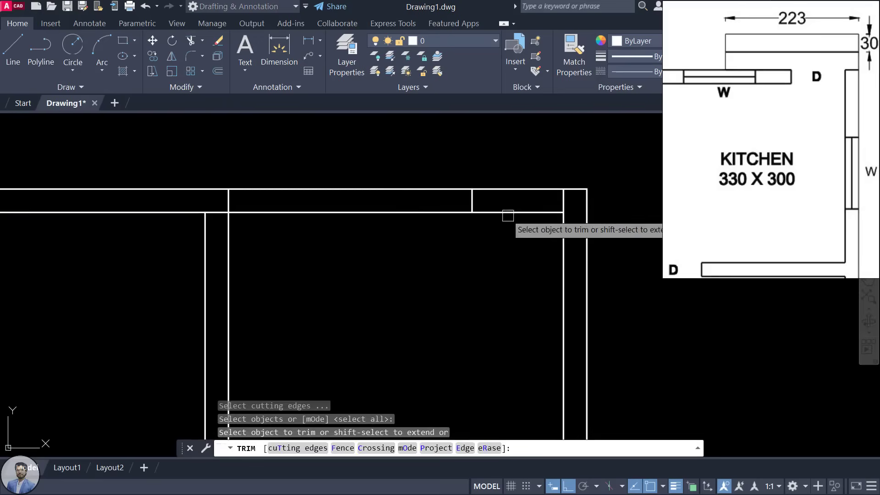
{"action": "left_click", "coordinate": [508, 212]}
{"action": "left_click", "coordinate": [516, 187]}
{"action": "key", "text": "Escape"}
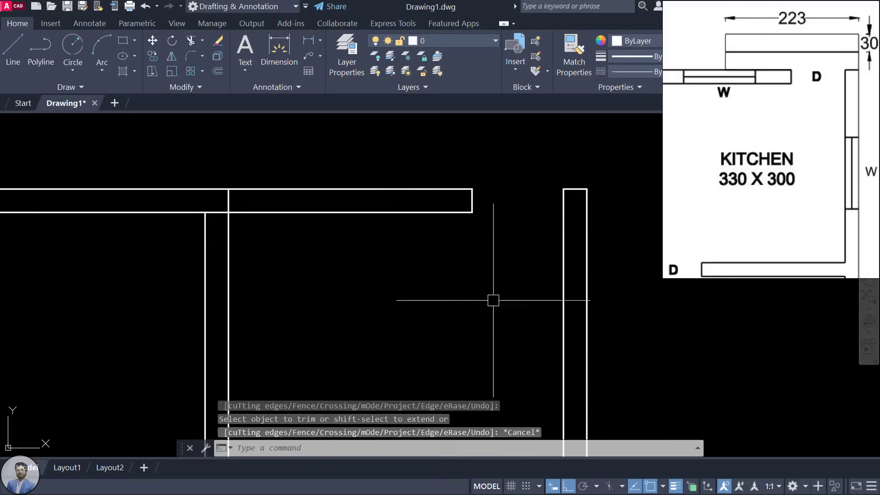
{"action": "scroll", "coordinate": [491, 246], "scroll_direction": "down", "scroll_amount": 6}
{"action": "scroll", "coordinate": [751, 181], "scroll_direction": "down", "scroll_amount": 5}
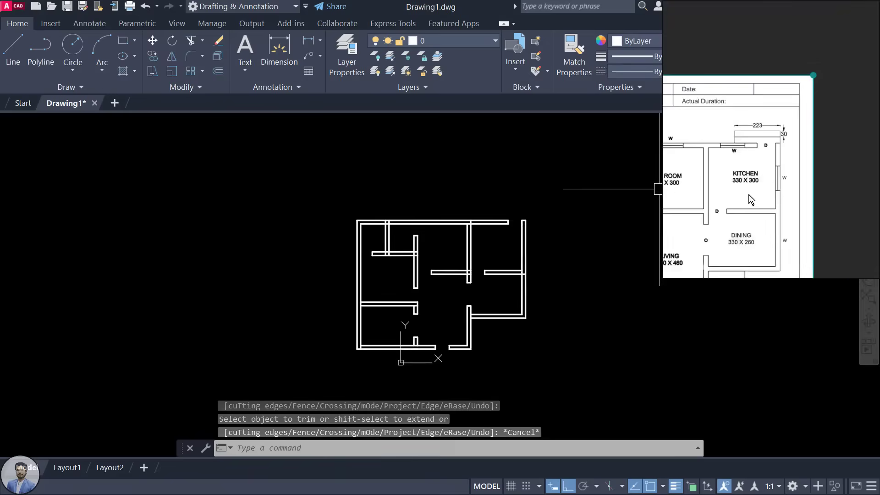
Step: Pan the reference to its full layout and zoom the drawing onto the interior wall crossing
{"action": "left_click_drag", "start_coordinate": [749, 194], "coordinate": [839, 109]}
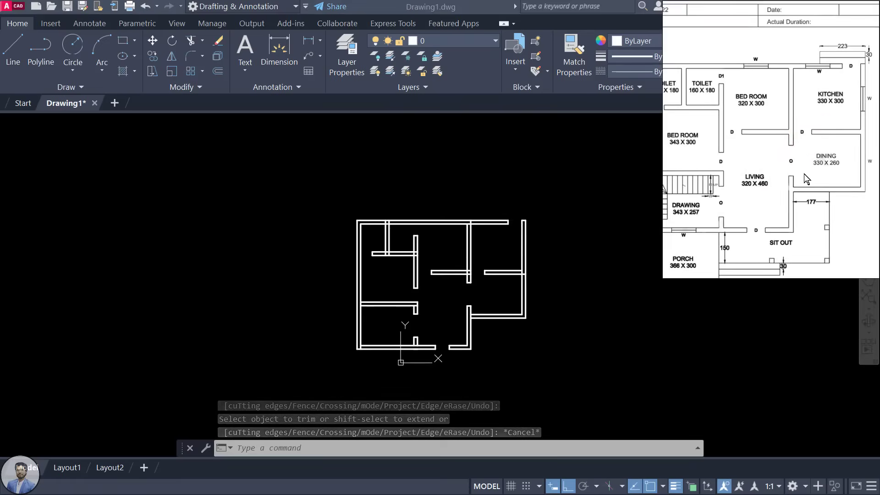
{"action": "left_click_drag", "start_coordinate": [804, 175], "coordinate": [825, 155]}
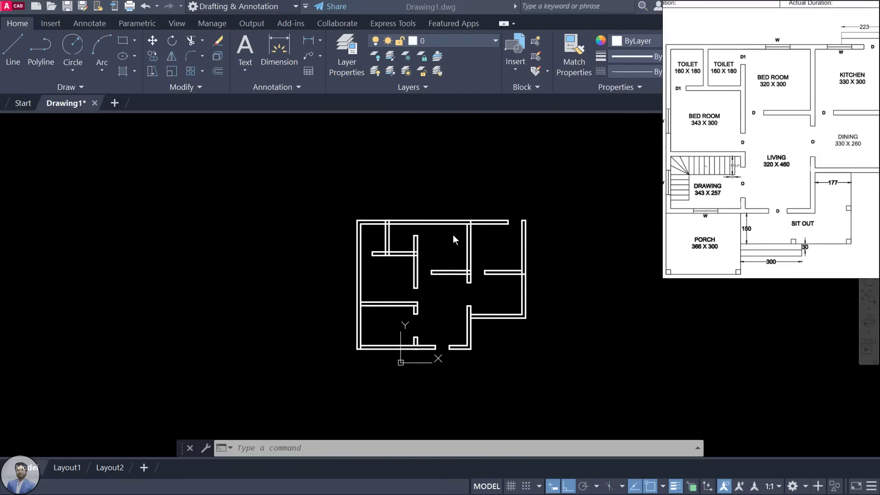
{"action": "left_click", "coordinate": [441, 304]}
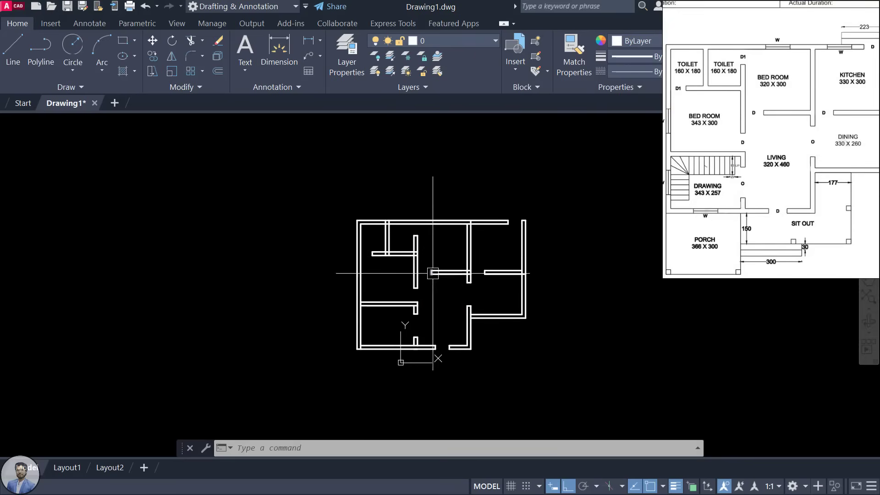
{"action": "scroll", "coordinate": [433, 273], "scroll_direction": "up", "scroll_amount": 6}
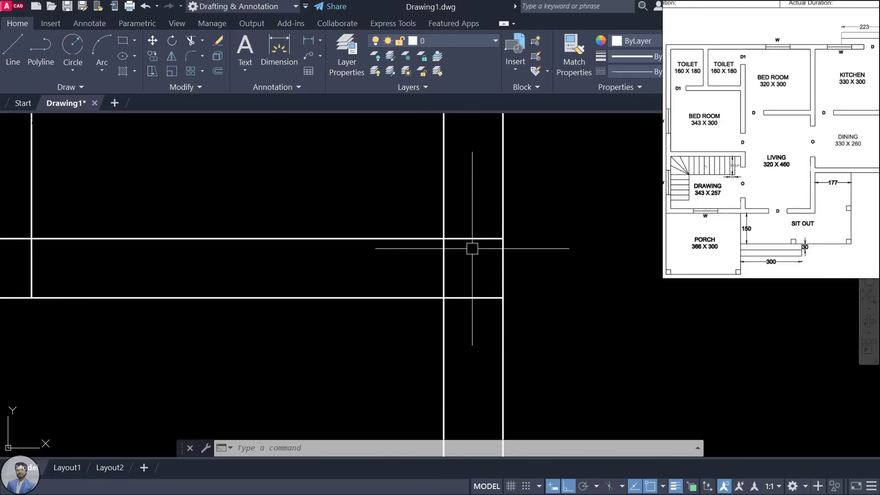
Step: Trim the crossing wall lines and stubs at the central and top wall junctions
{"action": "key", "text": "Return"}
{"action": "key", "text": "Return"}
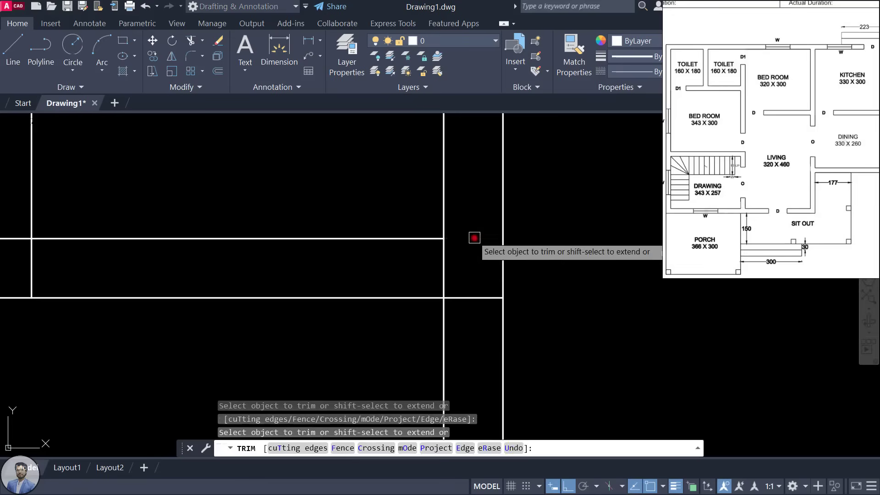
{"action": "left_click", "coordinate": [474, 239]}
{"action": "left_click", "coordinate": [462, 298]}
{"action": "scroll", "coordinate": [439, 270], "scroll_direction": "down", "scroll_amount": 5}
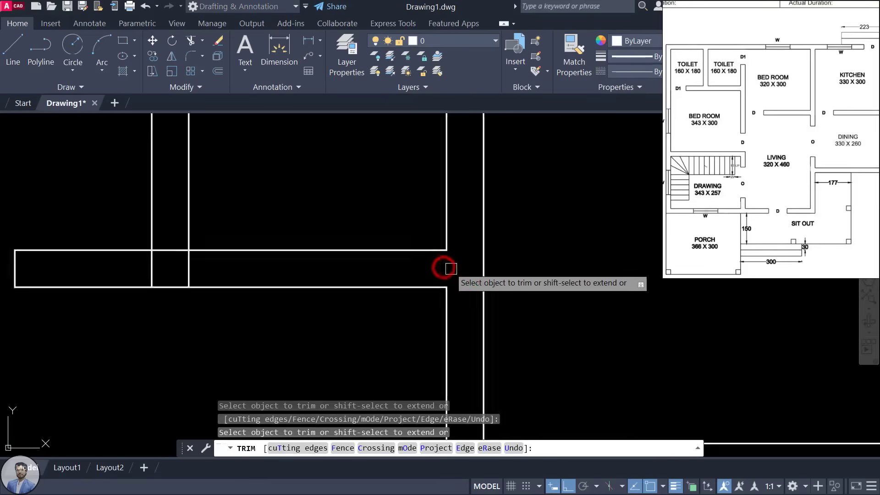
{"action": "left_click", "coordinate": [381, 270]}
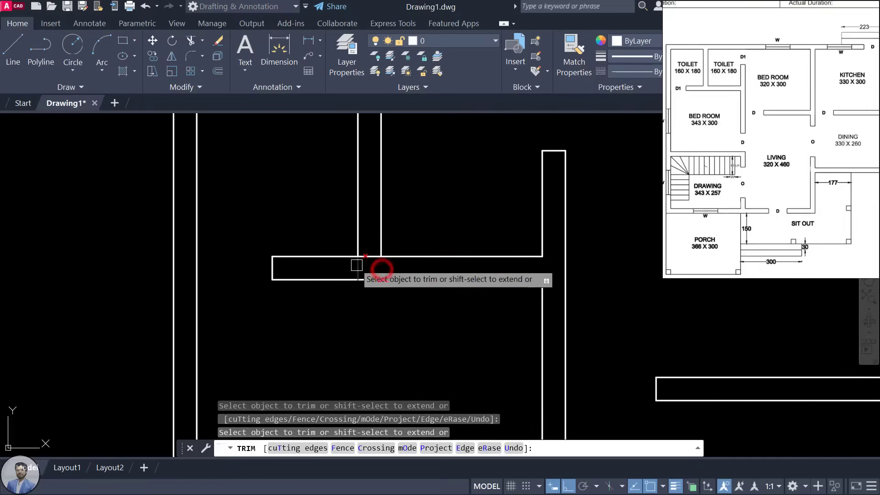
{"action": "left_click", "coordinate": [358, 264]}
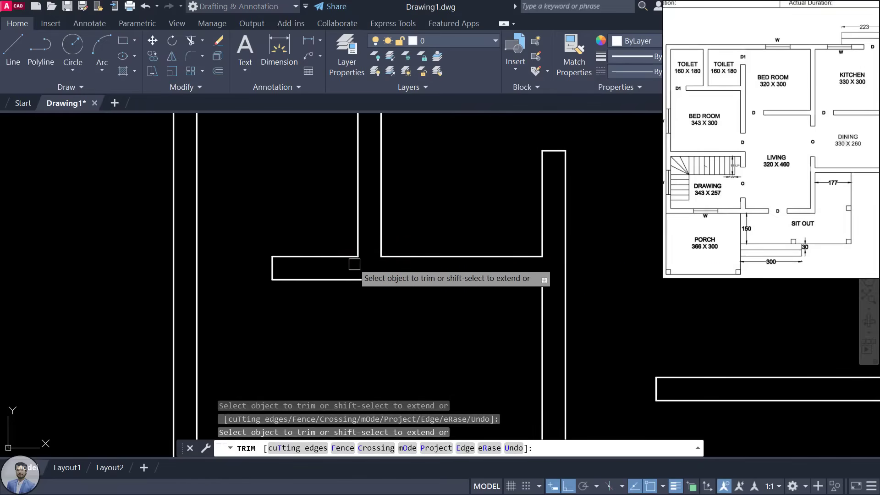
{"action": "scroll", "coordinate": [355, 268], "scroll_direction": "down", "scroll_amount": 5}
{"action": "scroll", "coordinate": [373, 211], "scroll_direction": "up", "scroll_amount": 4}
{"action": "left_click", "coordinate": [356, 189]}
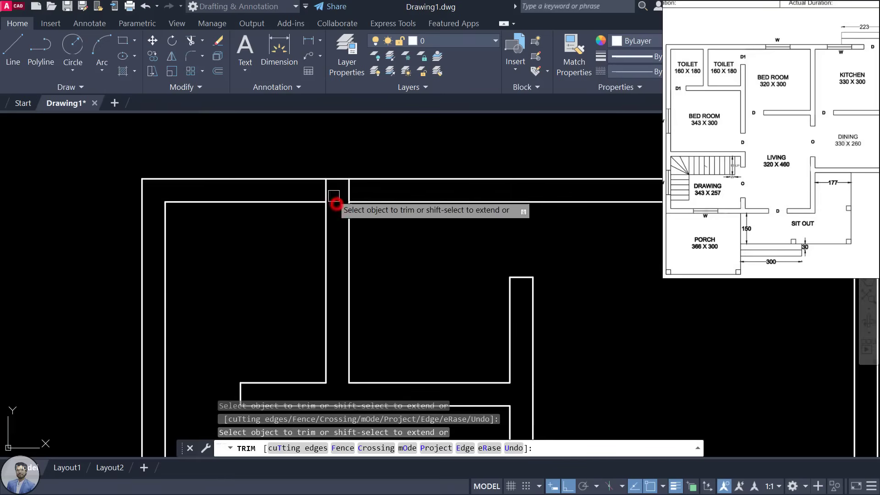
{"action": "left_click", "coordinate": [345, 190]}
{"action": "scroll", "coordinate": [362, 226], "scroll_direction": "down", "scroll_amount": 4}
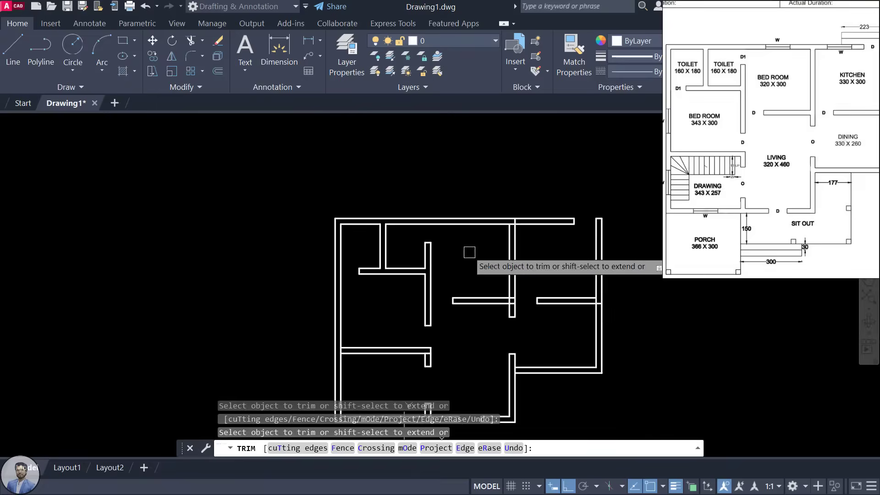
{"action": "scroll", "coordinate": [453, 230], "scroll_direction": "up", "scroll_amount": 6}
{"action": "left_click", "coordinate": [421, 220]}
{"action": "left_click", "coordinate": [436, 214]}
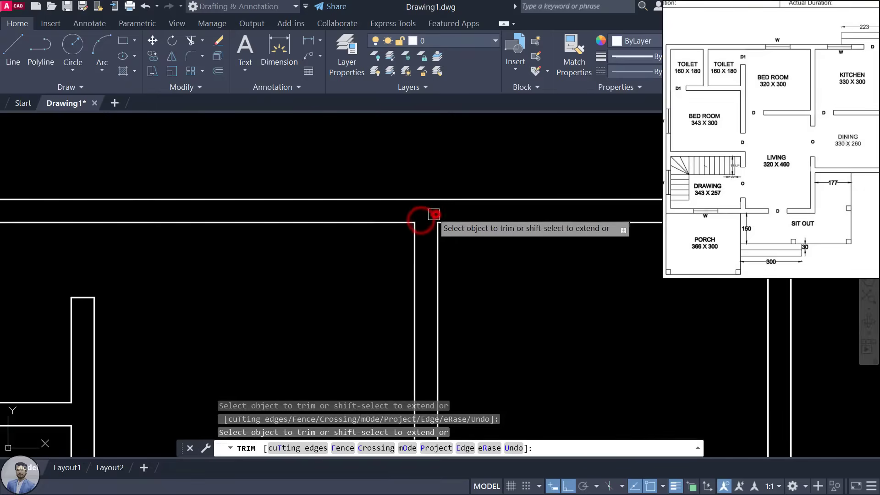
Step: Trim the leftover segments at the lower-middle and right wall junctions
{"action": "scroll", "coordinate": [429, 219], "scroll_direction": "down", "scroll_amount": 4}
{"action": "scroll", "coordinate": [442, 314], "scroll_direction": "up", "scroll_amount": 4}
{"action": "left_click", "coordinate": [424, 293]}
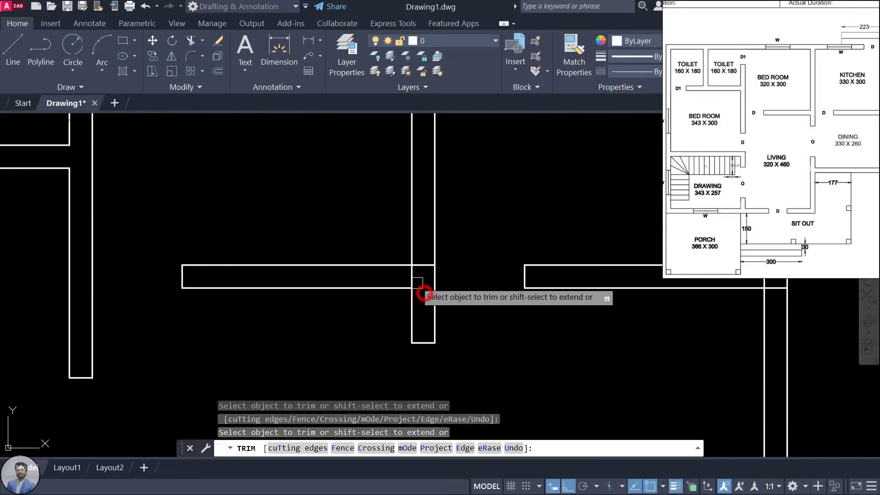
{"action": "left_click", "coordinate": [414, 277]}
{"action": "scroll", "coordinate": [425, 269], "scroll_direction": "down", "scroll_amount": 4}
{"action": "scroll", "coordinate": [581, 290], "scroll_direction": "up", "scroll_amount": 5}
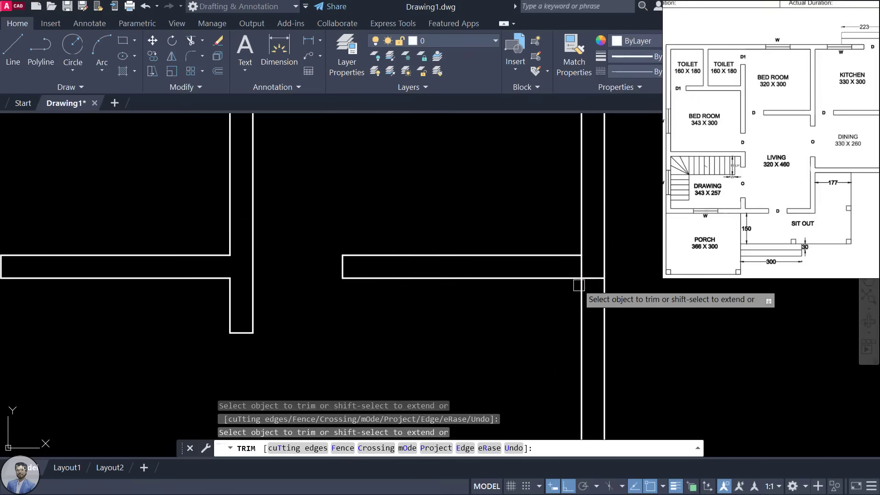
{"action": "left_click", "coordinate": [592, 275]}
{"action": "left_click", "coordinate": [574, 256]}
{"action": "scroll", "coordinate": [576, 260], "scroll_direction": "down", "scroll_amount": 5}
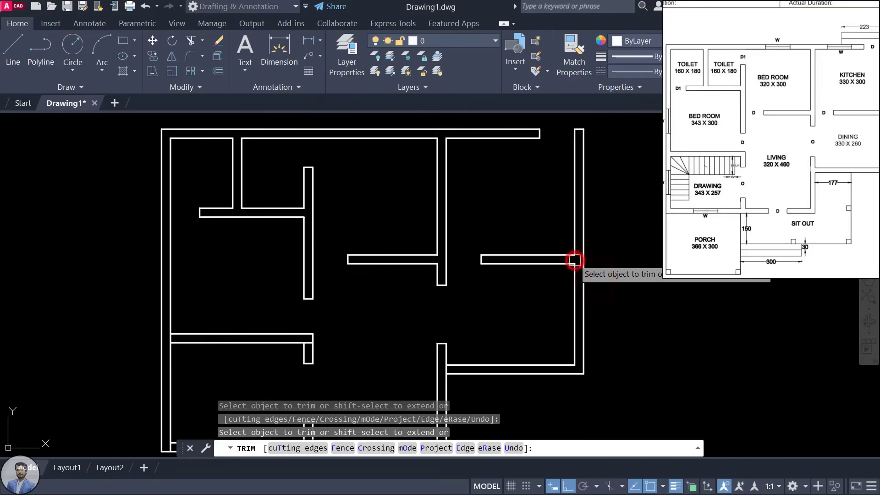
{"action": "scroll", "coordinate": [477, 408], "scroll_direction": "up", "scroll_amount": 5}
{"action": "left_click", "coordinate": [402, 298]}
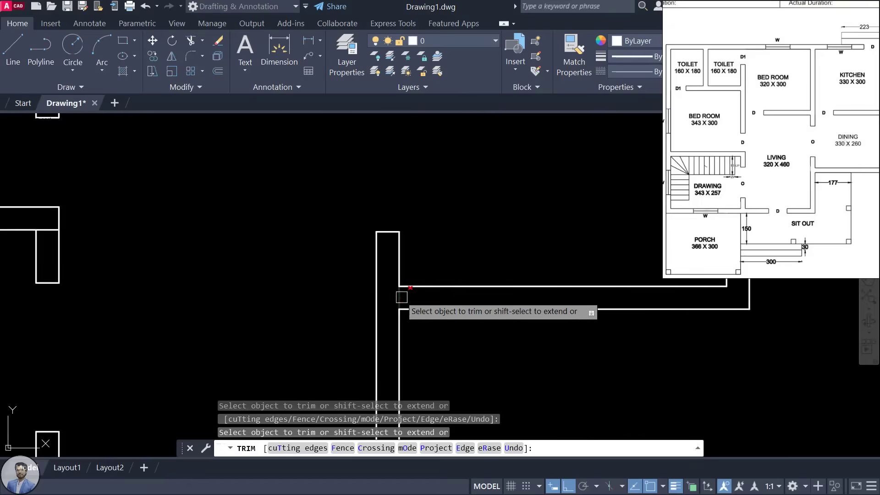
{"action": "left_click", "coordinate": [397, 316]}
{"action": "scroll", "coordinate": [394, 341], "scroll_direction": "down", "scroll_amount": 5}
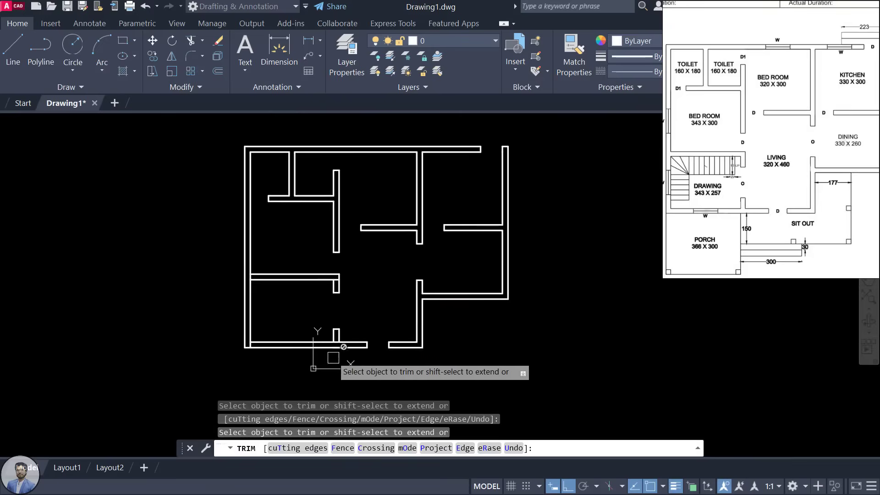
{"action": "scroll", "coordinate": [358, 320], "scroll_direction": "up", "scroll_amount": 5}
Step: Clear the remaining lines under the opening and along the lower-left and left walls
{"action": "left_click", "coordinate": [346, 291]}
{"action": "scroll", "coordinate": [346, 292], "scroll_direction": "down", "scroll_amount": 5}
{"action": "scroll", "coordinate": [394, 293], "scroll_direction": "up", "scroll_amount": 6}
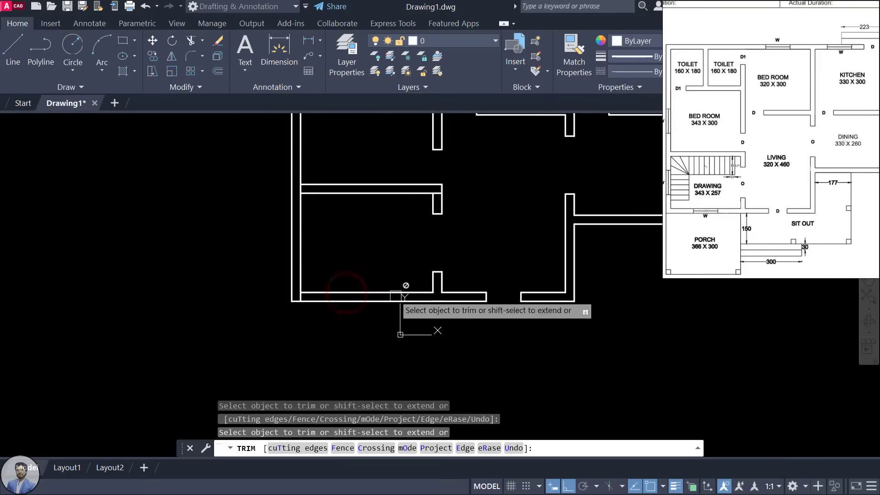
{"action": "left_click", "coordinate": [266, 292]}
{"action": "scroll", "coordinate": [328, 255], "scroll_direction": "down", "scroll_amount": 4}
{"action": "scroll", "coordinate": [275, 229], "scroll_direction": "up", "scroll_amount": 5}
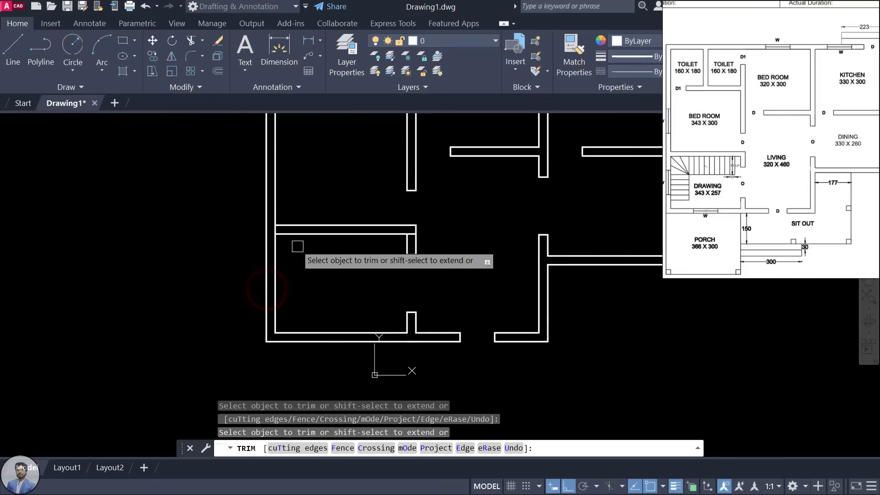
{"action": "left_click", "coordinate": [248, 209]}
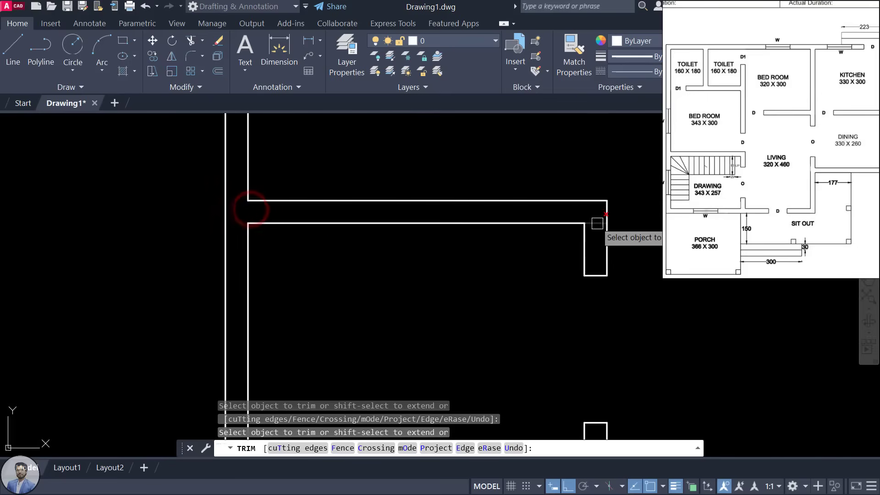
{"action": "scroll", "coordinate": [582, 223], "scroll_direction": "down", "scroll_amount": 6}
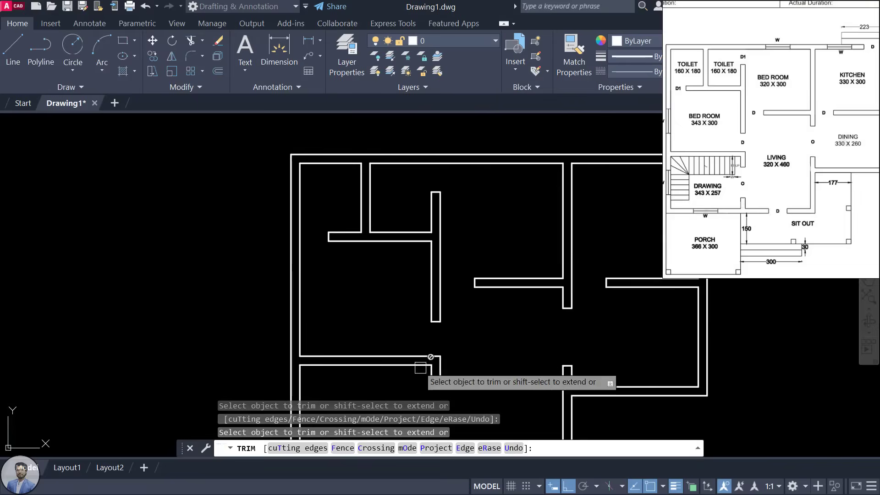
{"action": "scroll", "coordinate": [487, 301], "scroll_direction": "down", "scroll_amount": 2}
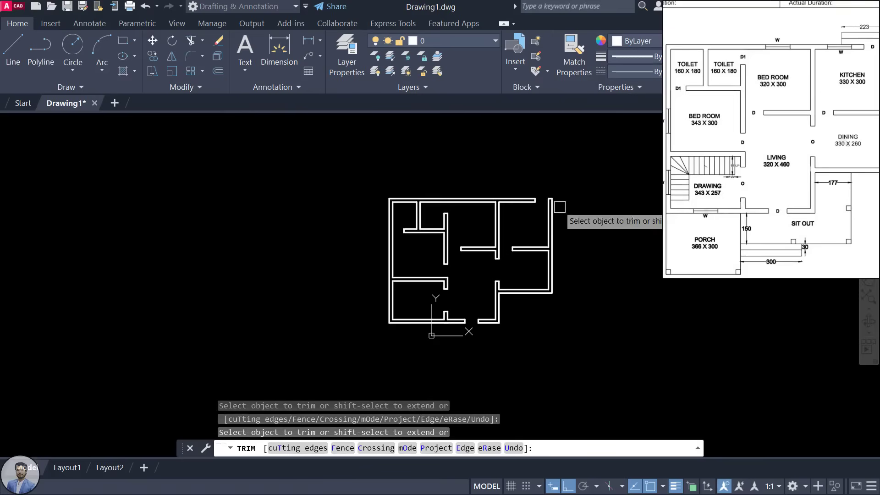
{"action": "scroll", "coordinate": [525, 225], "scroll_direction": "up", "scroll_amount": 4}
{"action": "scroll", "coordinate": [525, 225], "scroll_direction": "down", "scroll_amount": 3}
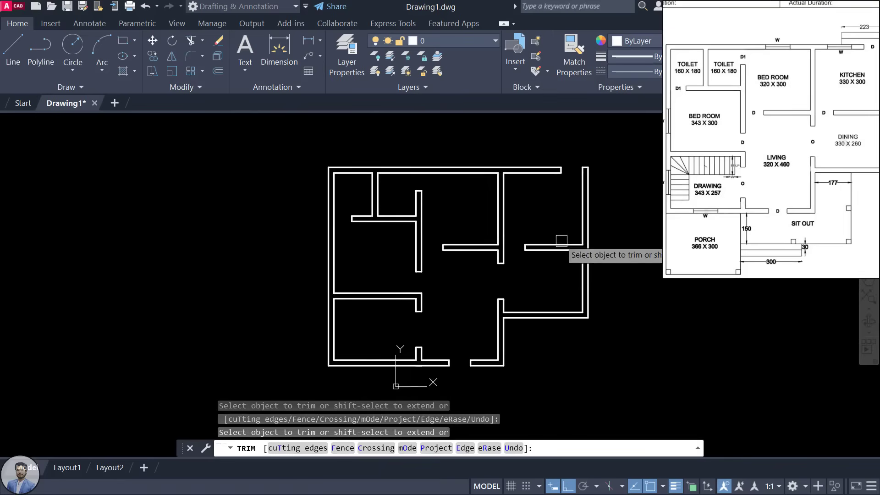
{"action": "key", "text": "Escape"}
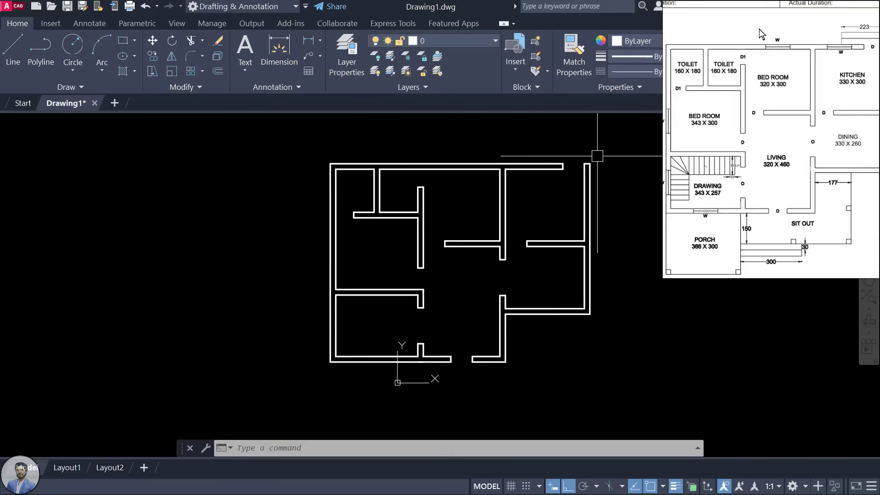
{"action": "left_click", "coordinate": [716, 127]}
{"action": "scroll", "coordinate": [719, 147], "scroll_direction": "up", "scroll_amount": 5}
{"action": "scroll", "coordinate": [722, 165], "scroll_direction": "up", "scroll_amount": 3}
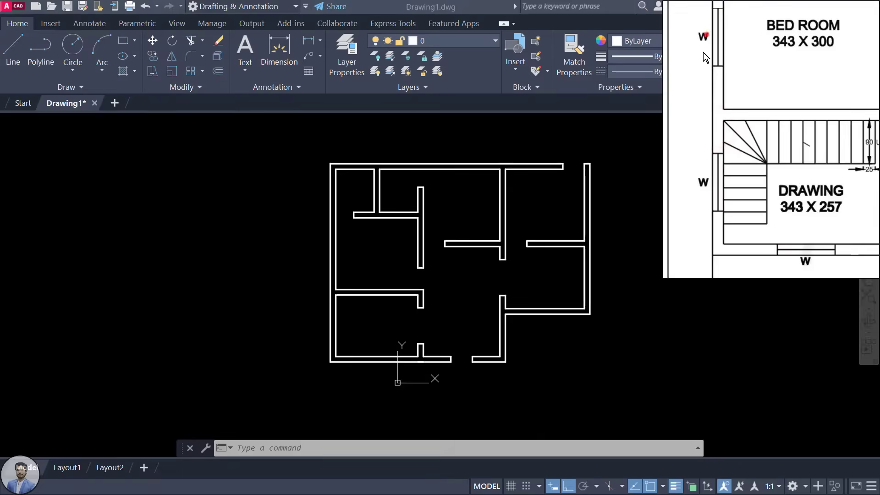
{"action": "scroll", "coordinate": [699, 83], "scroll_direction": "down", "scroll_amount": 5}
{"action": "scroll", "coordinate": [774, 129], "scroll_direction": "up", "scroll_amount": 5}
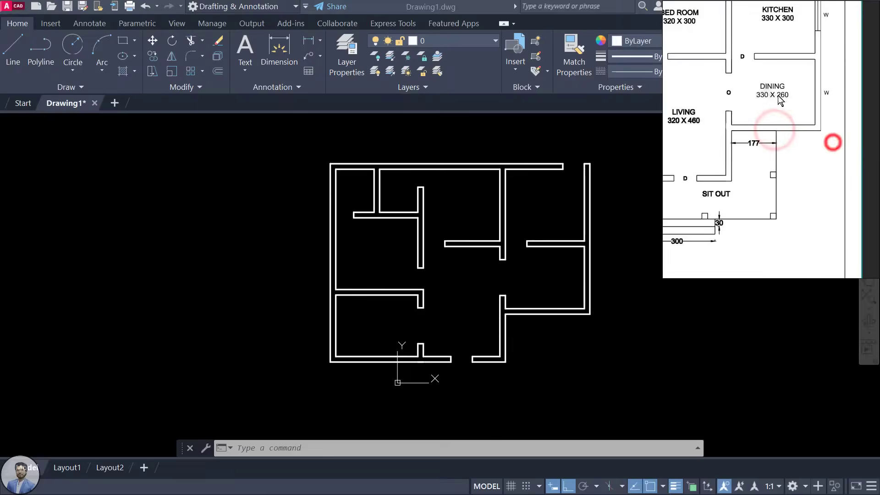
{"action": "scroll", "coordinate": [796, 133], "scroll_direction": "down", "scroll_amount": 5}
{"action": "scroll", "coordinate": [788, 177], "scroll_direction": "up", "scroll_amount": 5}
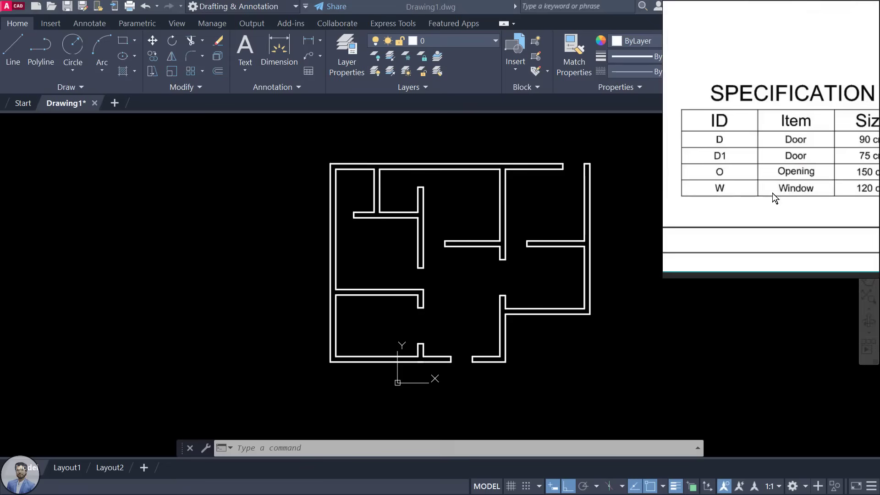
{"action": "left_click_drag", "start_coordinate": [829, 193], "coordinate": [763, 202]}
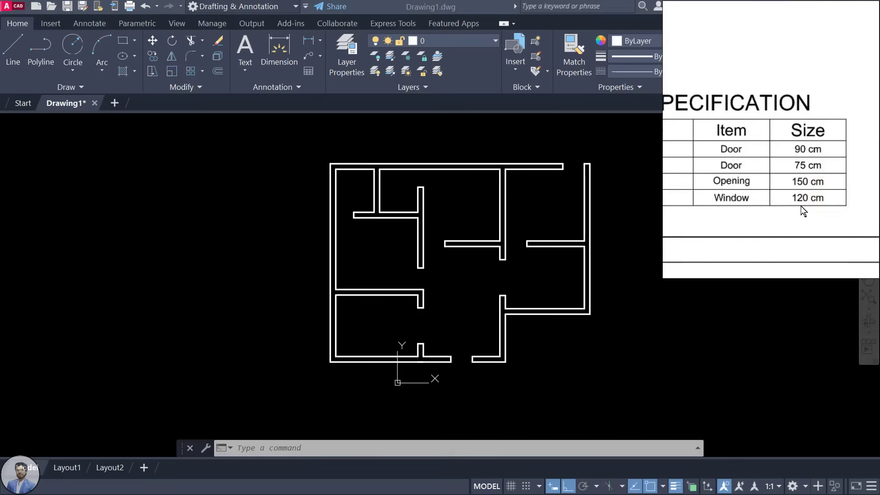
{"action": "scroll", "coordinate": [785, 179], "scroll_direction": "down", "scroll_amount": 3}
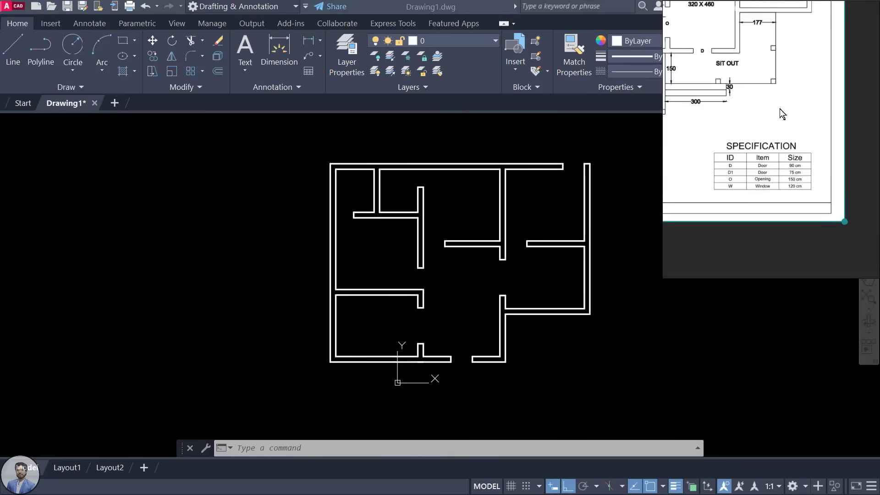
{"action": "left_click_drag", "start_coordinate": [780, 114], "coordinate": [783, 192]}
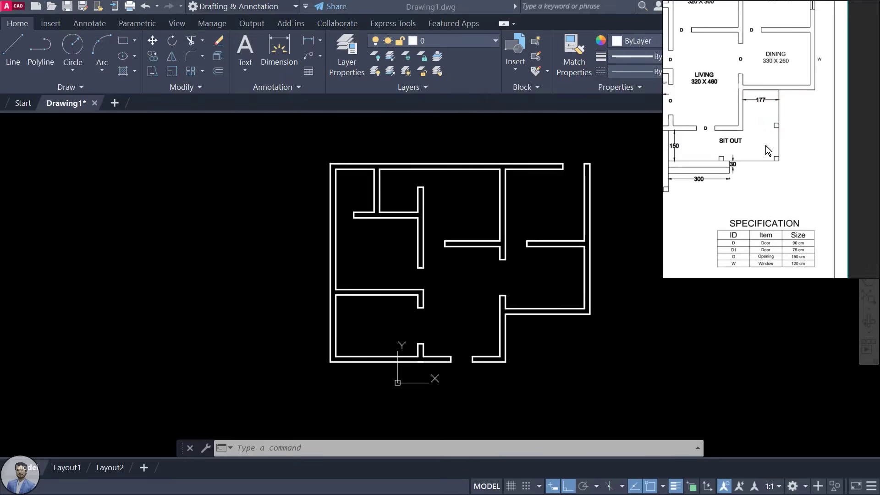
{"action": "left_click_drag", "start_coordinate": [766, 146], "coordinate": [774, 190]}
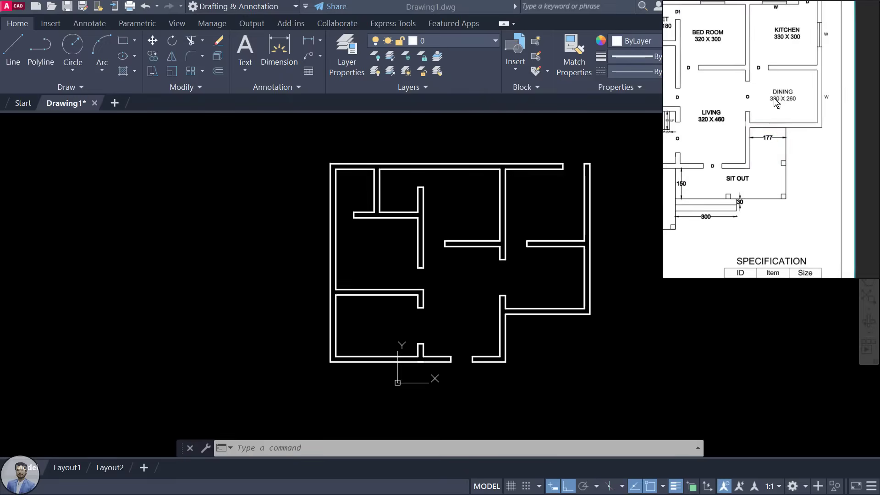
{"action": "left_click_drag", "start_coordinate": [796, 140], "coordinate": [797, 199]}
{"action": "scroll", "coordinate": [806, 159], "scroll_direction": "down", "scroll_amount": 5}
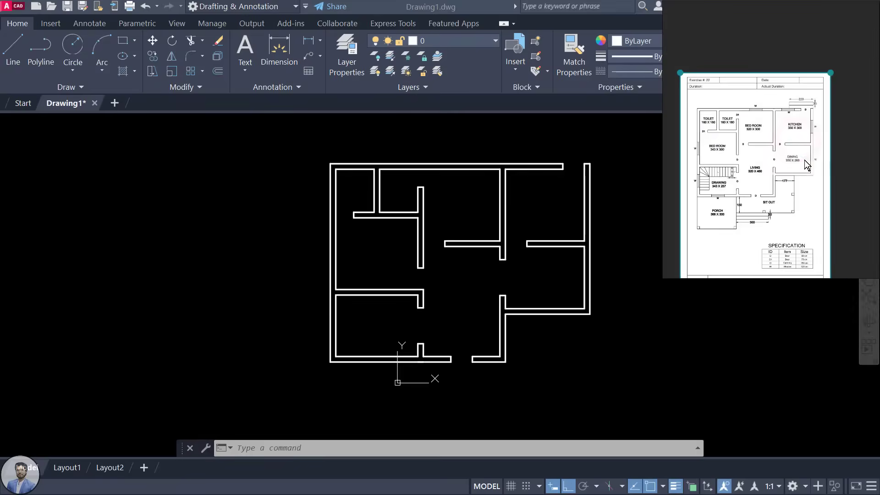
{"action": "scroll", "coordinate": [819, 128], "scroll_direction": "up", "scroll_amount": 6}
{"action": "left_click", "coordinate": [816, 132]}
{"action": "left_click", "coordinate": [440, 191]}
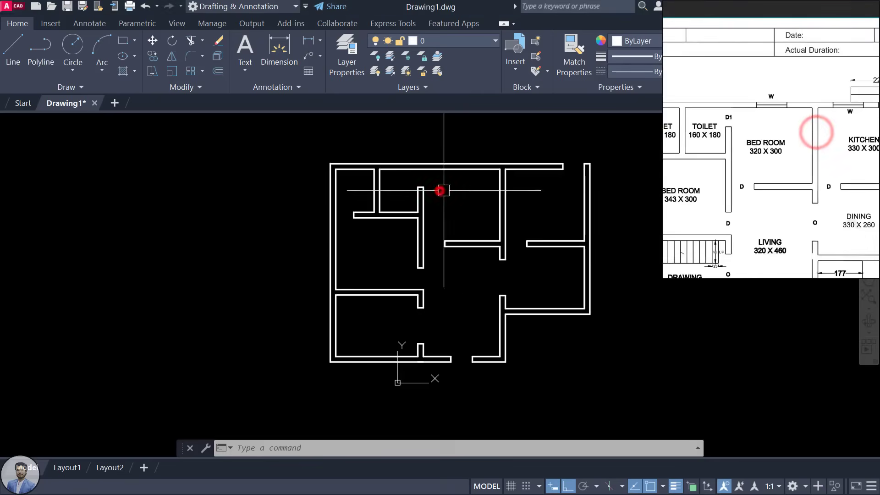
{"action": "middle_click_drag", "start_coordinate": [466, 261], "coordinate": [476, 226]}
{"action": "scroll", "coordinate": [738, 173], "scroll_direction": "down", "scroll_amount": 1}
{"action": "scroll", "coordinate": [738, 170], "scroll_direction": "down", "scroll_amount": 2}
{"action": "left_click_drag", "start_coordinate": [757, 217], "coordinate": [755, 200]}
{"action": "scroll", "coordinate": [690, 219], "scroll_direction": "up", "scroll_amount": 4}
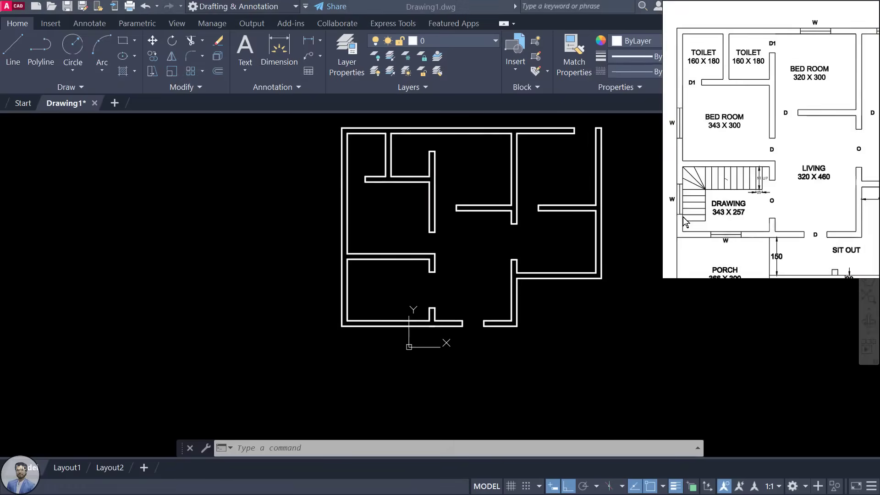
{"action": "left_click_drag", "start_coordinate": [690, 203], "coordinate": [734, 193]}
{"action": "scroll", "coordinate": [708, 185], "scroll_direction": "up", "scroll_amount": 1}
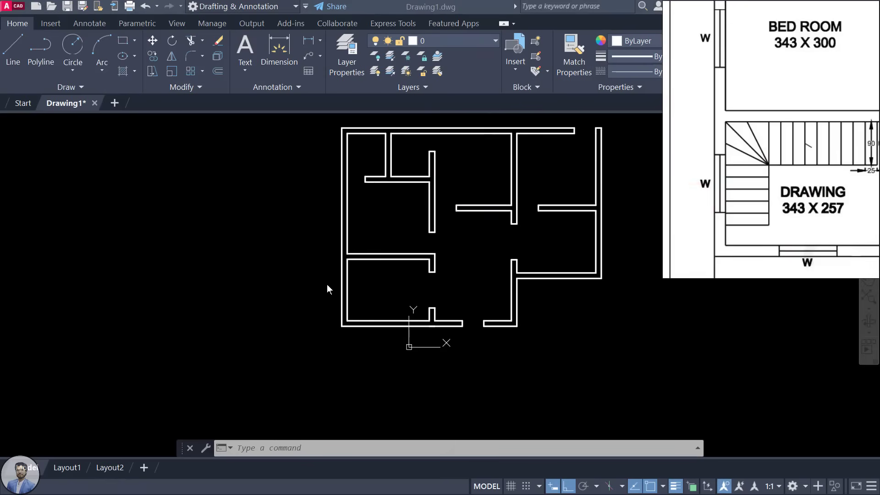
{"action": "left_click_drag", "start_coordinate": [734, 184], "coordinate": [724, 174]}
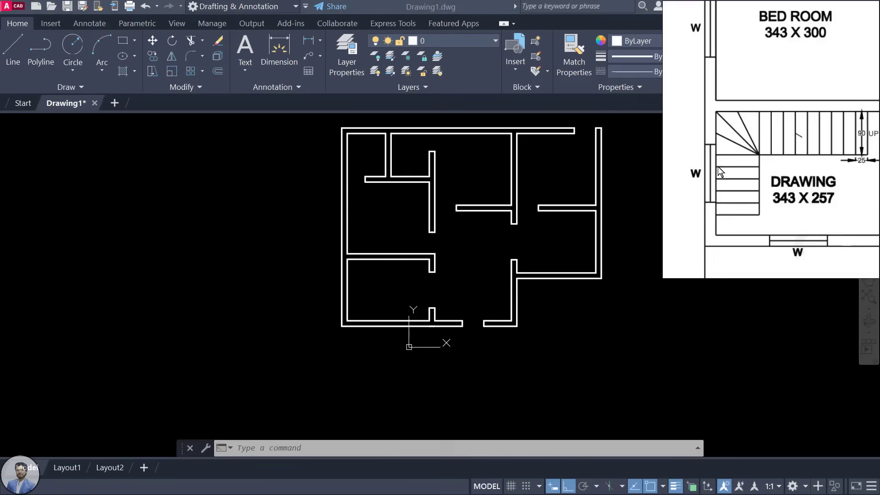
{"action": "scroll", "coordinate": [348, 282], "scroll_direction": "up", "scroll_amount": 4}
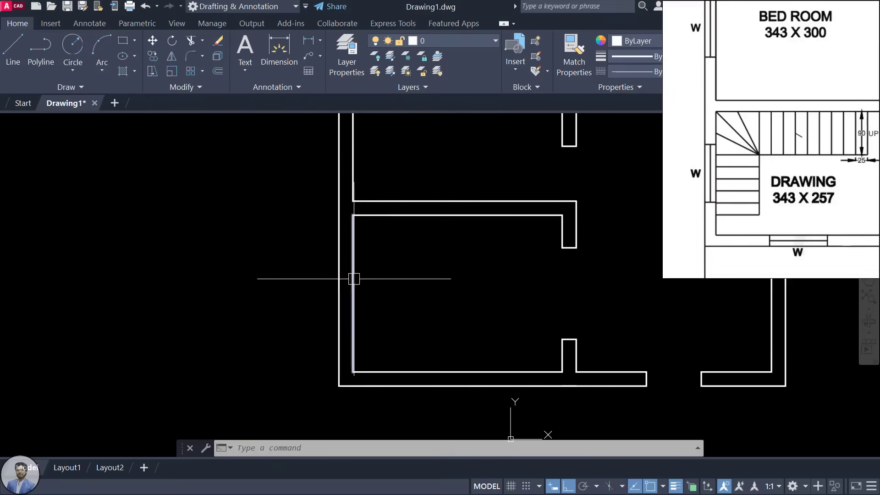
Step: Draw a short guide line across the left wall from the inner wall's midpoint
{"action": "left_click", "coordinate": [350, 274]}
{"action": "scroll", "coordinate": [350, 274], "scroll_direction": "up", "scroll_amount": 2}
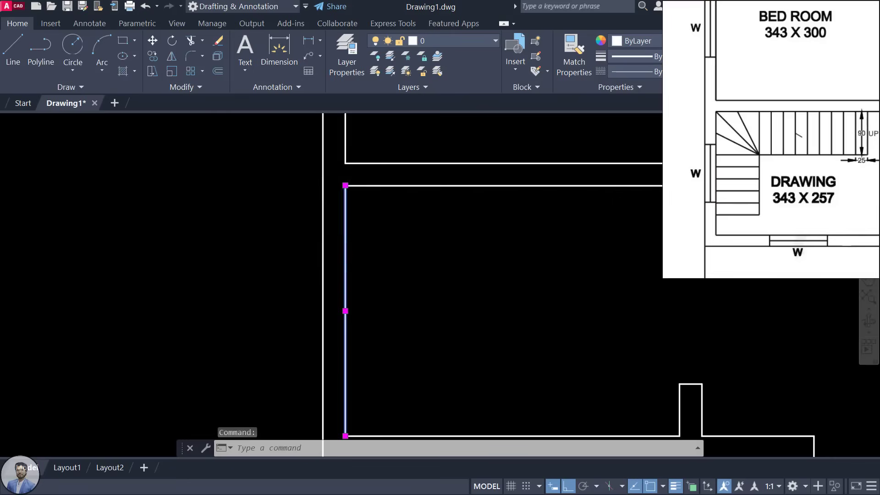
{"action": "scroll", "coordinate": [344, 193], "scroll_direction": "down", "scroll_amount": 2}
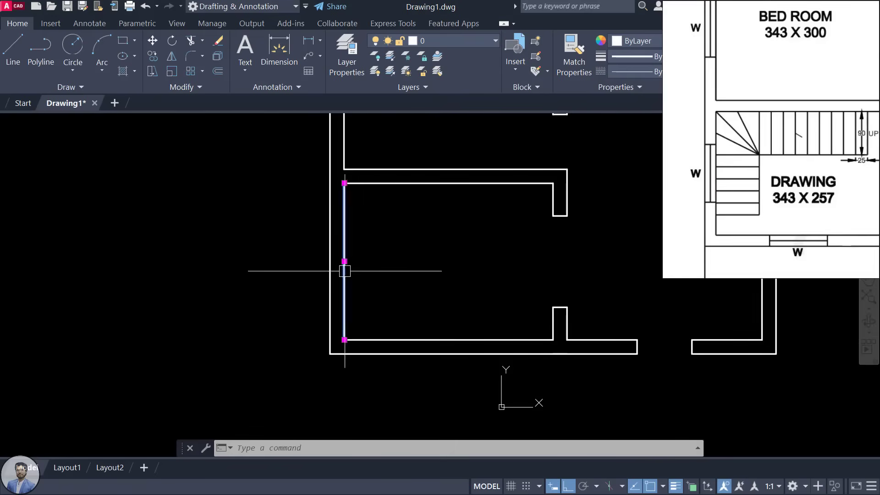
{"action": "scroll", "coordinate": [345, 259], "scroll_direction": "up", "scroll_amount": 2}
{"action": "scroll", "coordinate": [367, 183], "scroll_direction": "down", "scroll_amount": 2}
{"action": "middle_click_drag", "start_coordinate": [369, 178], "coordinate": [362, 177]}
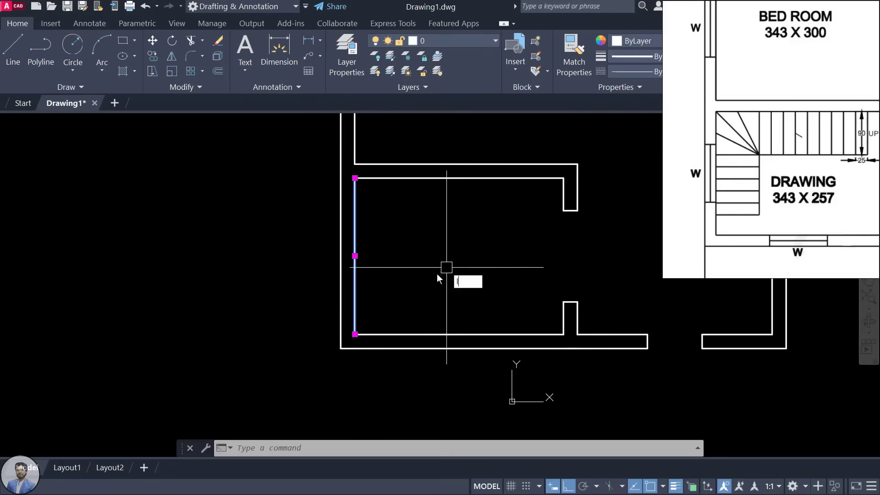
{"action": "key", "text": "Return"}
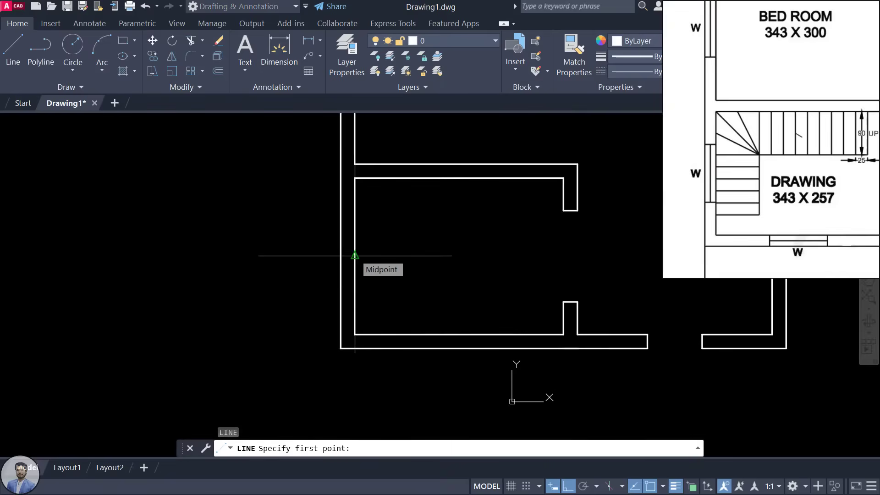
{"action": "left_click", "coordinate": [355, 256]}
{"action": "left_click", "coordinate": [340, 255]}
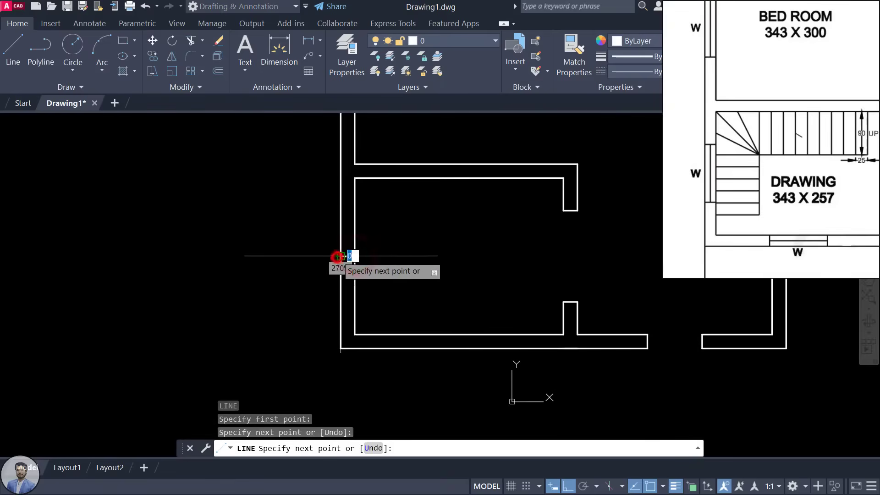
{"action": "key", "text": "Escape"}
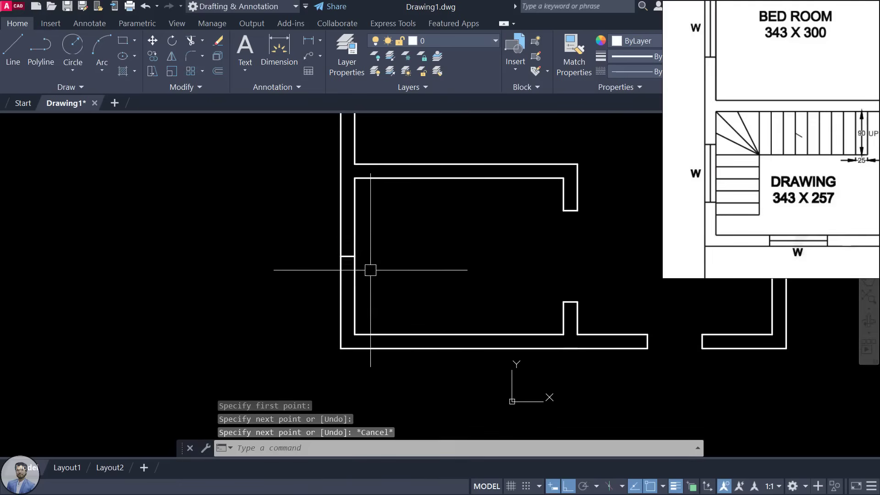
Step: Offset the guide line 60 above and 60 below to mark the window edges
{"action": "scroll", "coordinate": [354, 257], "scroll_direction": "up", "scroll_amount": 2}
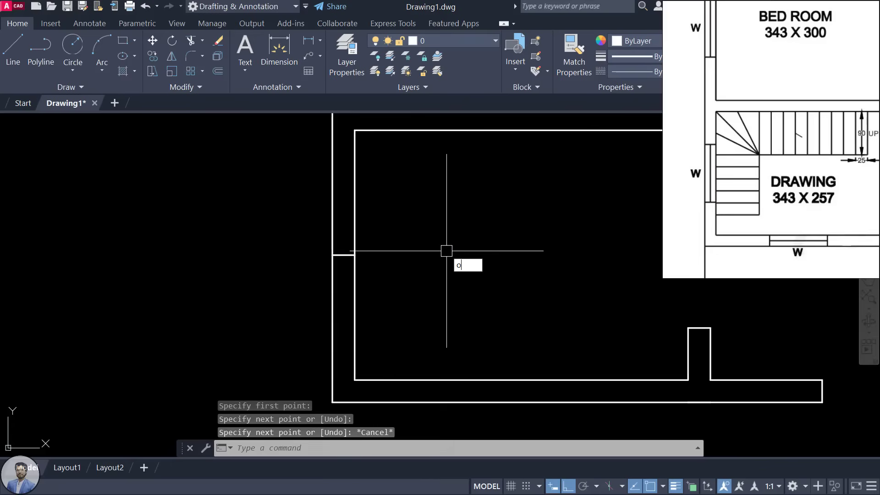
{"action": "type", "text": "o"}
{"action": "key", "text": "Return"}
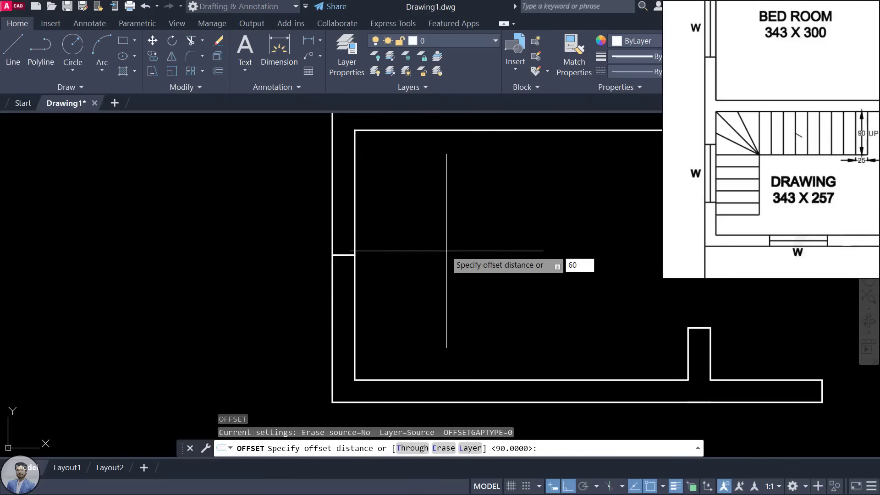
{"action": "key", "text": "Return"}
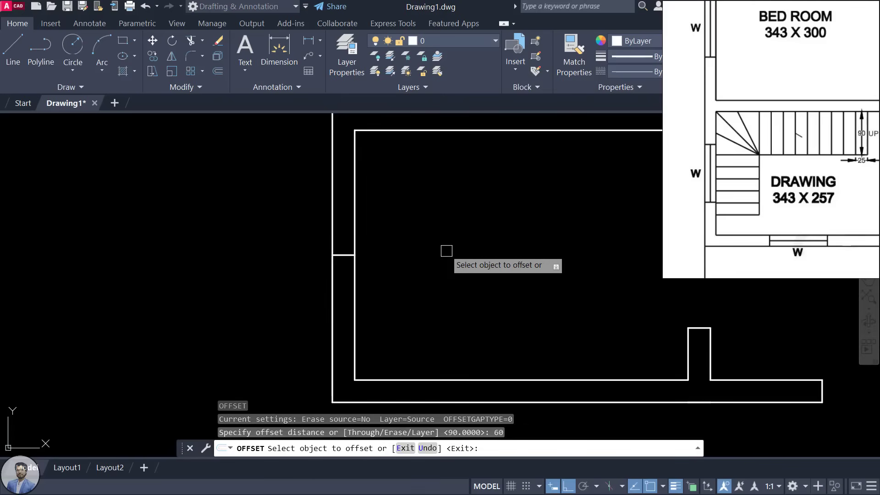
{"action": "left_click", "coordinate": [343, 255]}
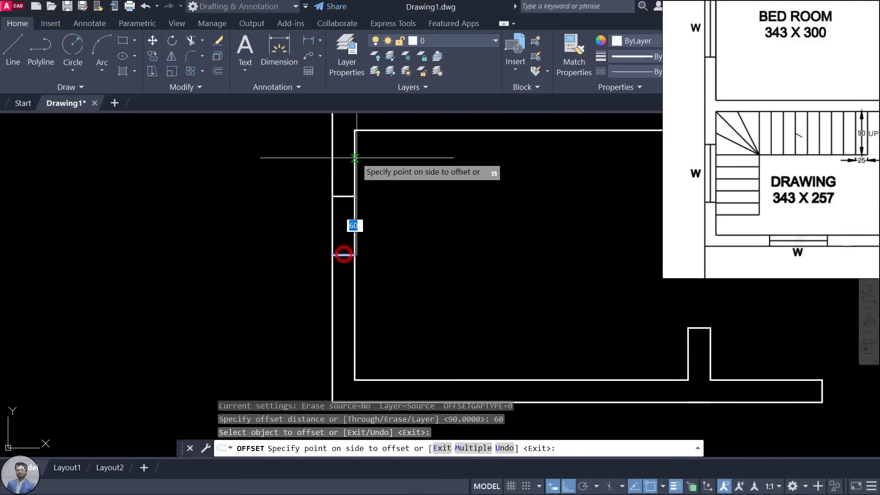
{"action": "left_click", "coordinate": [357, 159]}
{"action": "left_click", "coordinate": [346, 255]}
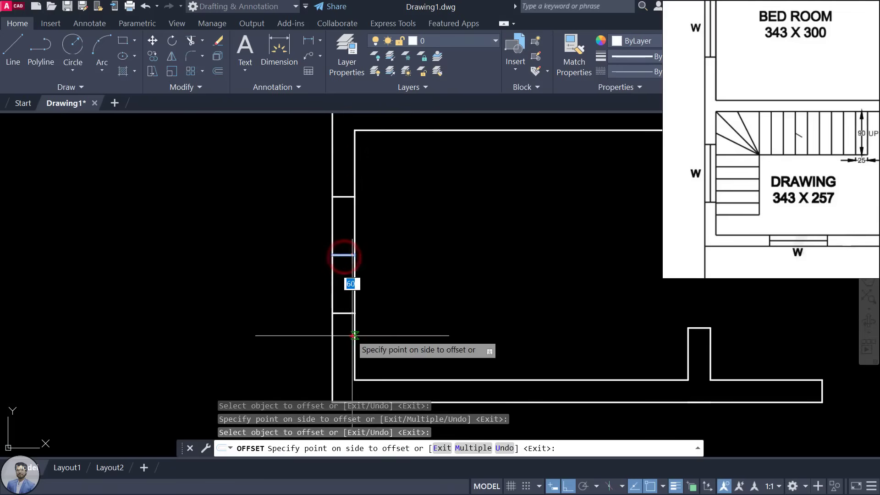
{"action": "left_click", "coordinate": [352, 337]}
{"action": "key", "text": "Escape"}
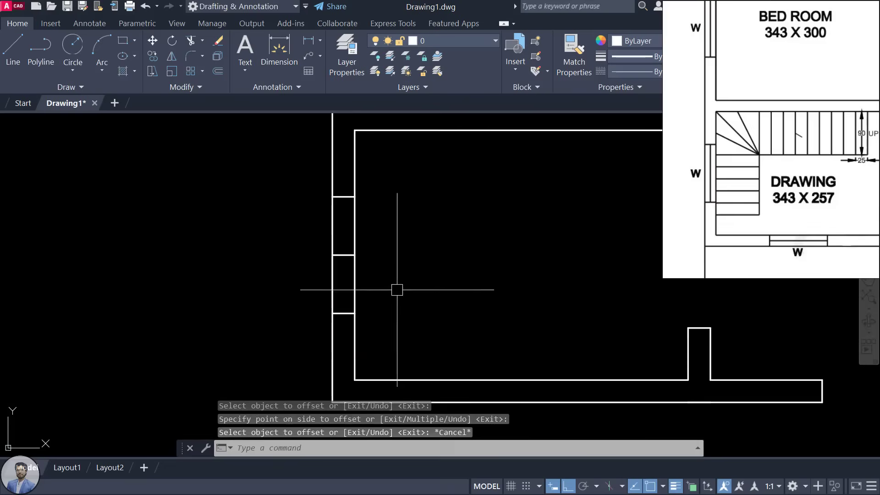
Step: Draw the 120-long glazing line down the wall's middle and delete the short guide line
{"action": "middle_click_drag", "start_coordinate": [397, 288], "coordinate": [405, 294]}
{"action": "type", "text": "l"}
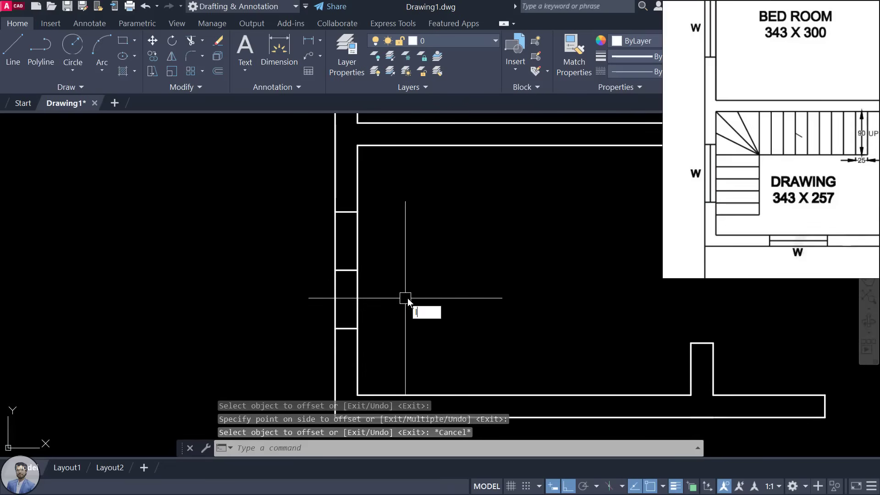
{"action": "key", "text": "Return"}
{"action": "scroll", "coordinate": [335, 222], "scroll_direction": "up", "scroll_amount": 2}
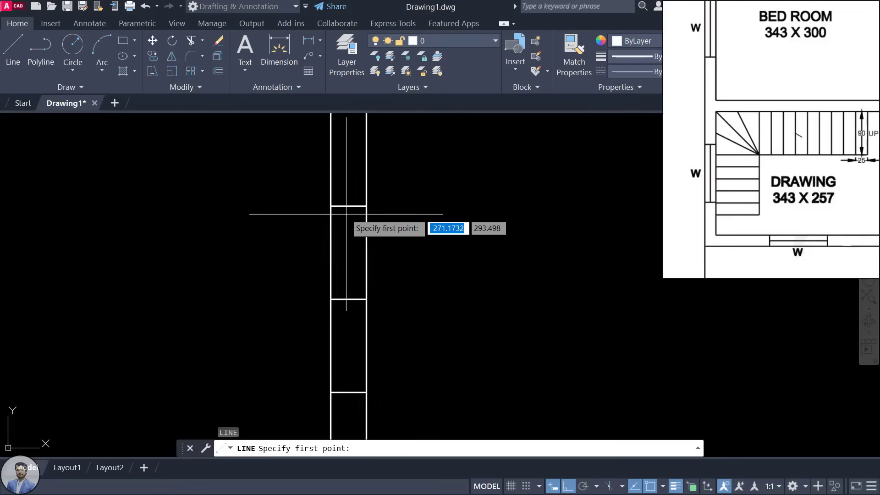
{"action": "left_click", "coordinate": [348, 206]}
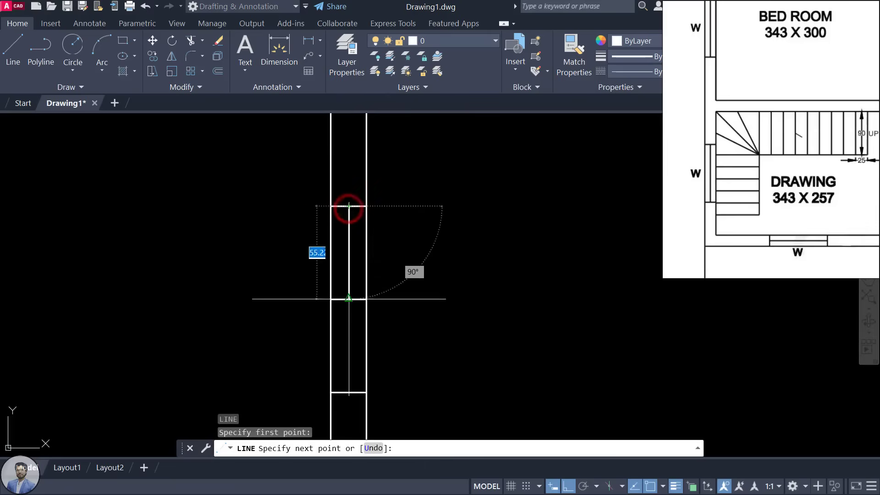
{"action": "left_click", "coordinate": [348, 392]}
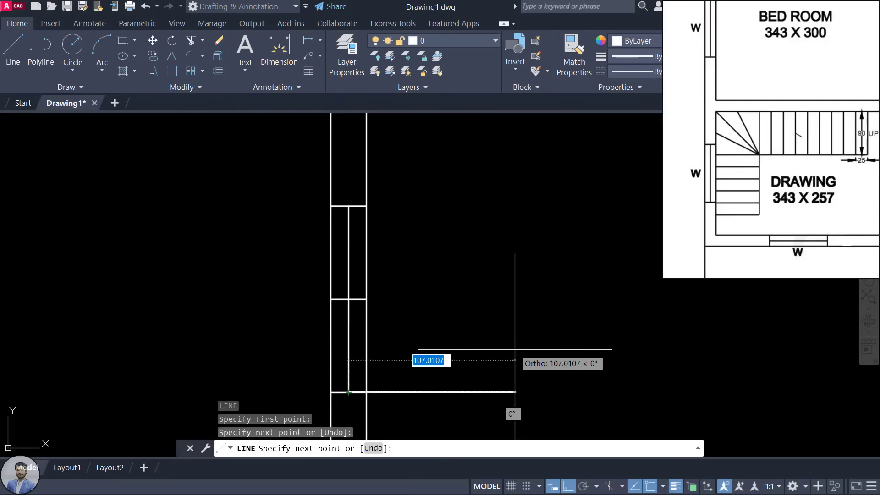
{"action": "key", "text": "Escape"}
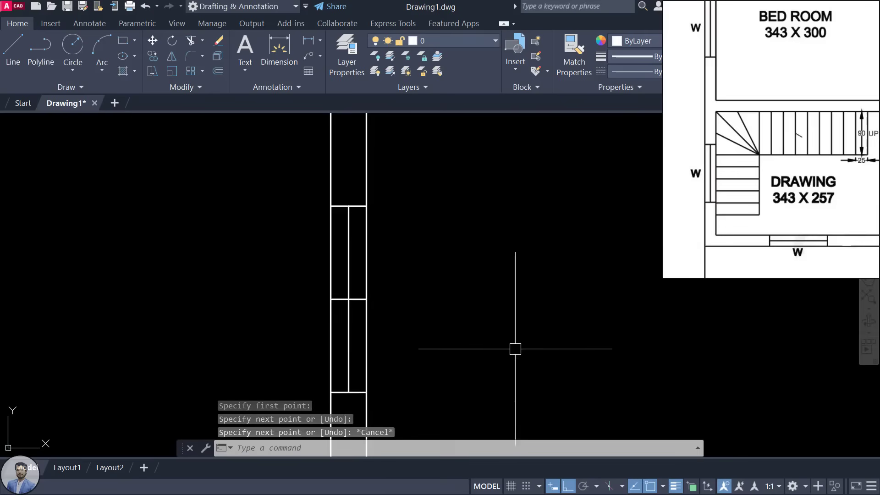
{"action": "left_click", "coordinate": [356, 299]}
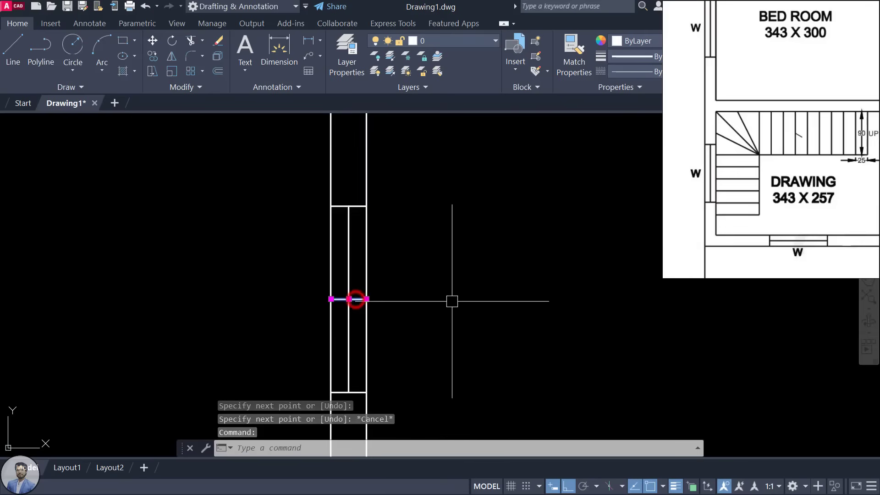
{"action": "key", "text": "Delete"}
{"action": "scroll", "coordinate": [430, 300], "scroll_direction": "down", "scroll_amount": 3}
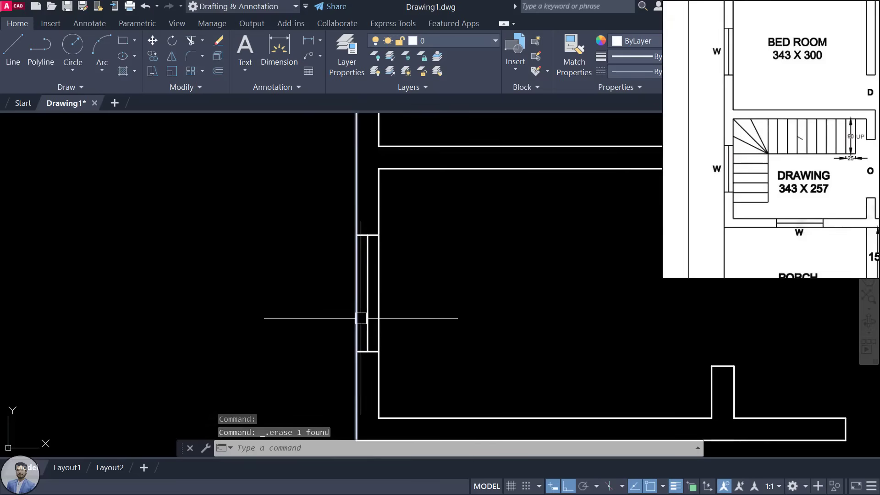
{"action": "scroll", "coordinate": [361, 318], "scroll_direction": "down", "scroll_amount": 3}
{"action": "left_click_drag", "start_coordinate": [783, 130], "coordinate": [765, 238]}
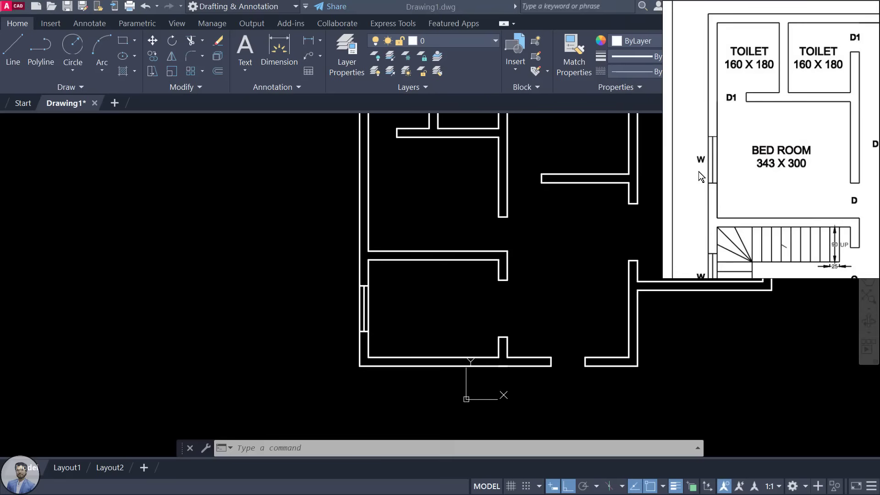
Step: Bring the upper-left room into view and inspect its inner left wall line
{"action": "scroll", "coordinate": [519, 216], "scroll_direction": "down", "scroll_amount": 3}
{"action": "middle_click_drag", "start_coordinate": [529, 217], "coordinate": [519, 265]}
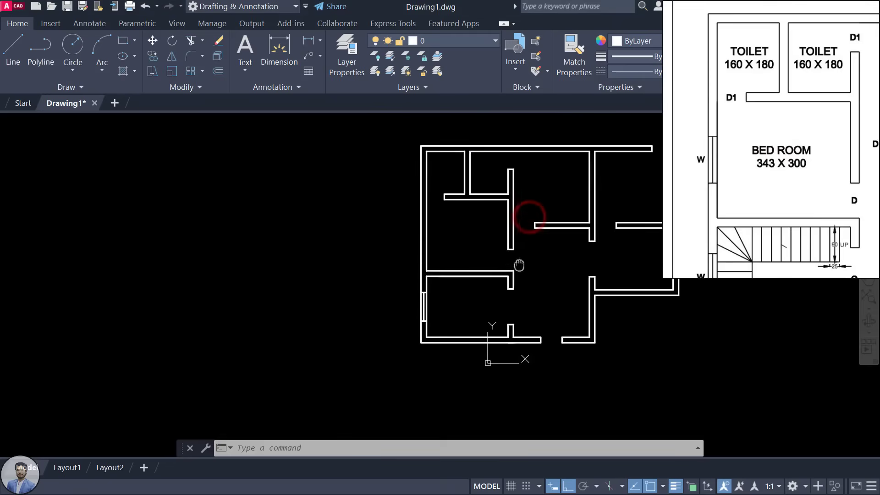
{"action": "scroll", "coordinate": [432, 235], "scroll_direction": "up", "scroll_amount": 4}
{"action": "scroll", "coordinate": [470, 239], "scroll_direction": "down", "scroll_amount": 2}
{"action": "mouse_move", "coordinate": [468, 246]}
{"action": "middle_mouse_down"}
{"action": "mouse_move", "coordinate": [410, 259]}
{"action": "mouse_move", "coordinate": [392, 277]}
{"action": "middle_mouse_up"}
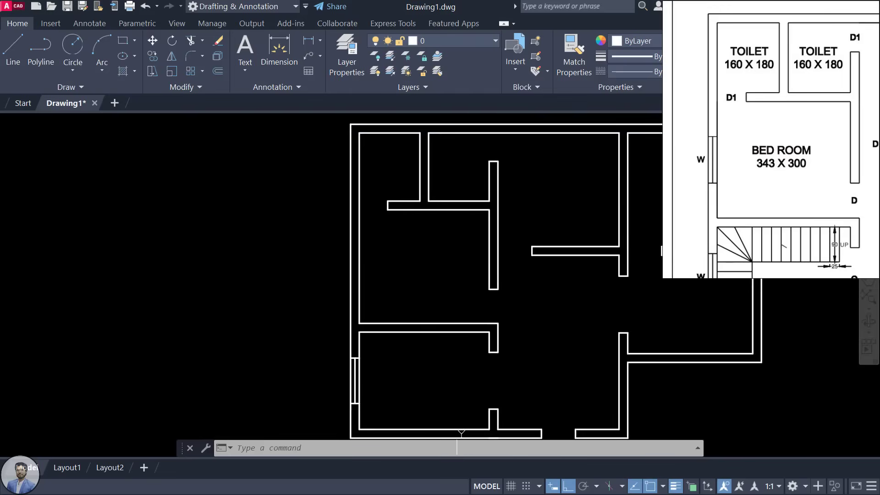
{"action": "scroll", "coordinate": [348, 259], "scroll_direction": "up", "scroll_amount": 2}
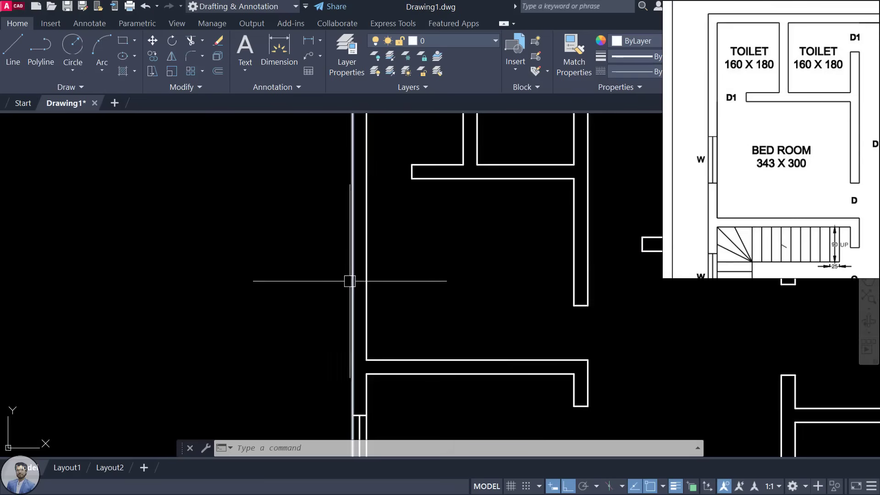
{"action": "left_click", "coordinate": [365, 275]}
{"action": "scroll", "coordinate": [445, 283], "scroll_direction": "down", "scroll_amount": 2}
{"action": "scroll", "coordinate": [438, 273], "scroll_direction": "up", "scroll_amount": 1}
{"action": "scroll", "coordinate": [403, 174], "scroll_direction": "down", "scroll_amount": 2}
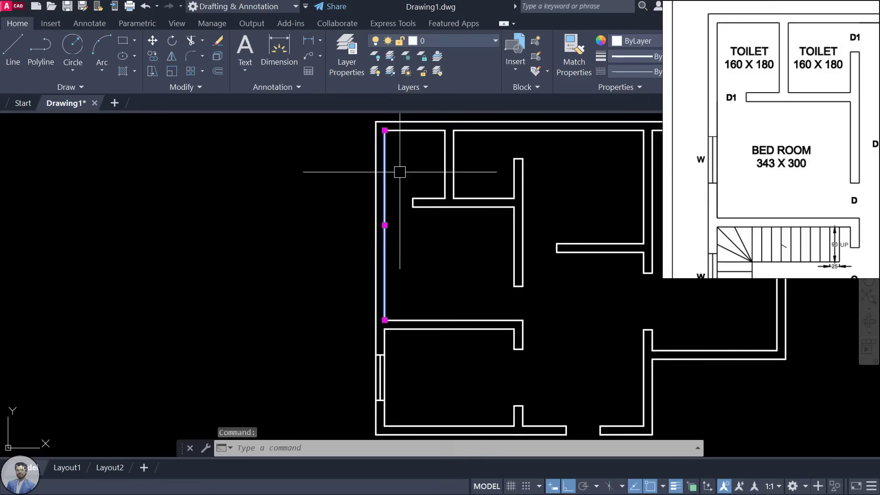
{"action": "scroll", "coordinate": [394, 167], "scroll_direction": "up", "scroll_amount": 1}
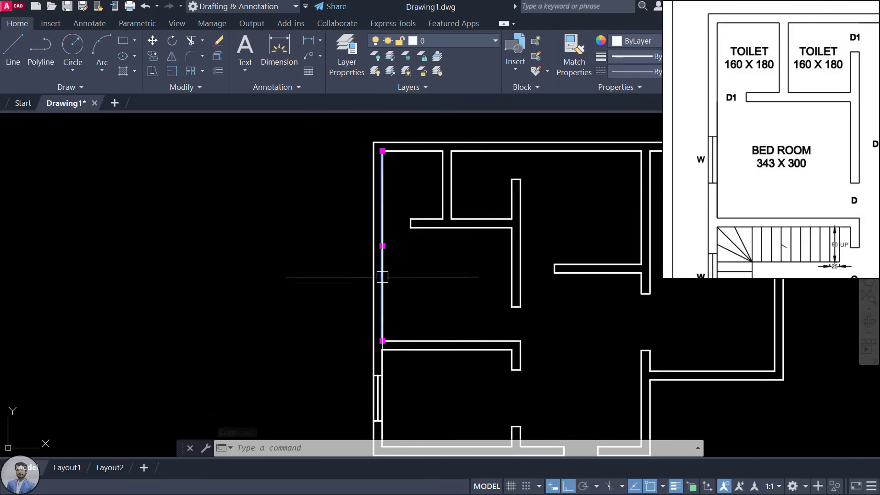
{"action": "scroll", "coordinate": [388, 257], "scroll_direction": "up", "scroll_amount": 4}
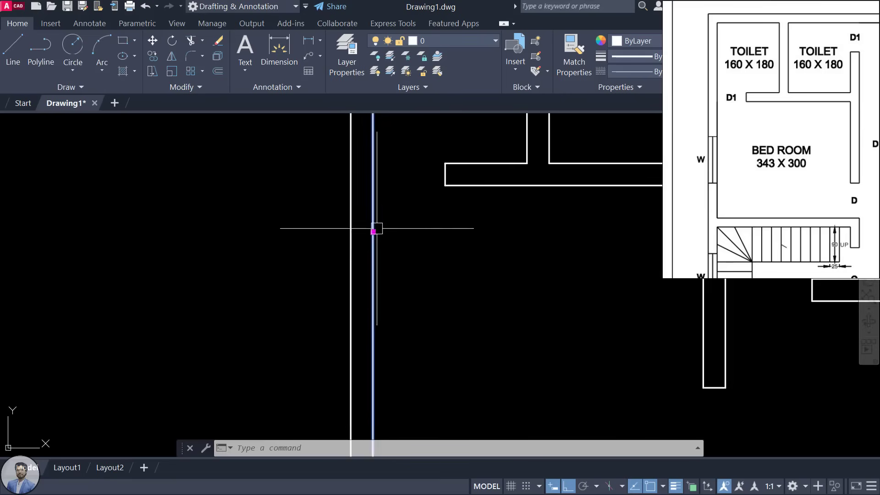
{"action": "scroll", "coordinate": [381, 238], "scroll_direction": "down", "scroll_amount": 5}
{"action": "scroll", "coordinate": [387, 243], "scroll_direction": "up", "scroll_amount": 3}
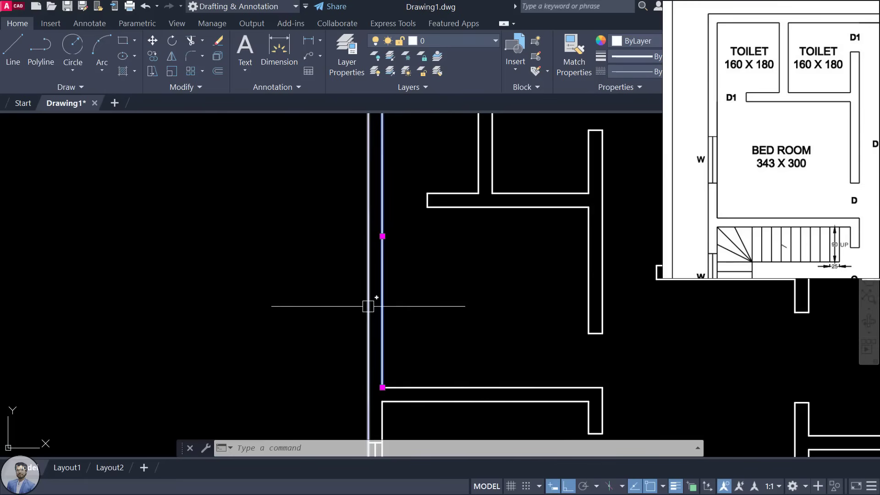
{"action": "key", "text": "Escape"}
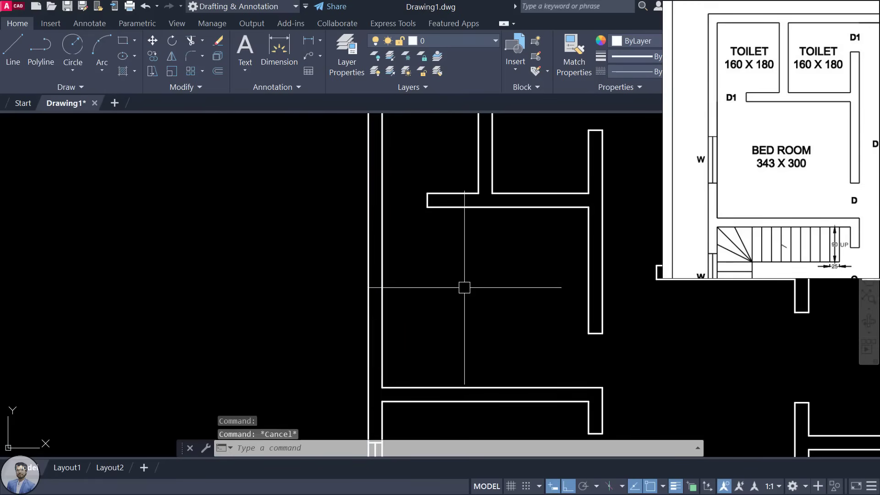
Step: Draw a vertical line between the upper and lower wall corners of the room
{"action": "type", "text": "L"}
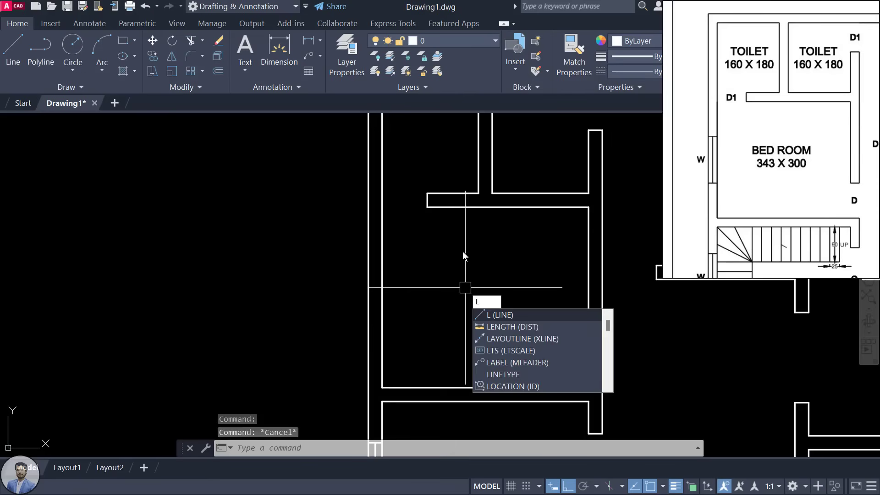
{"action": "key", "text": "Return"}
{"action": "left_click", "coordinate": [458, 206]}
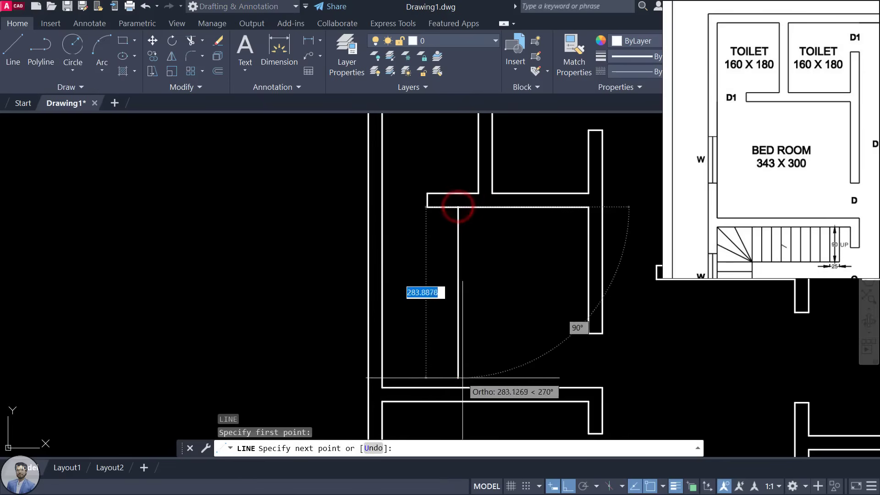
{"action": "left_click", "coordinate": [458, 387]}
{"action": "key", "text": "Escape"}
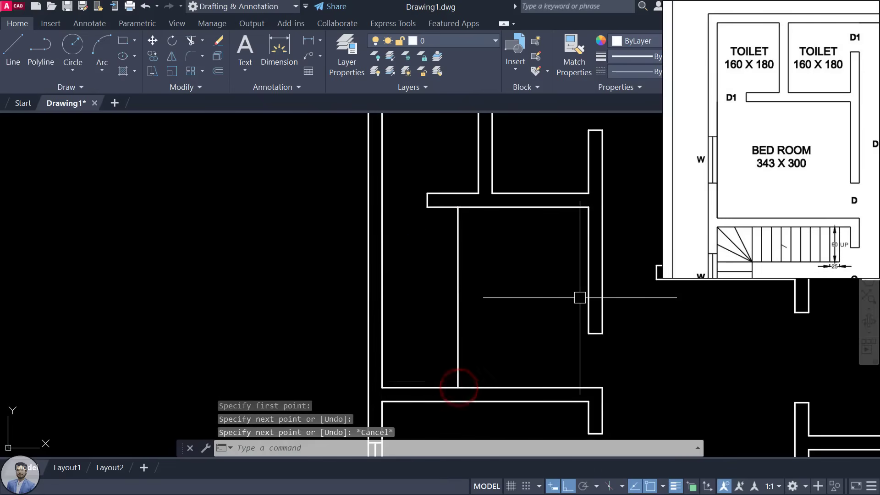
Step: Draw a horizontal line from the vertical line's midpoint left past the outer wall
{"action": "key", "text": "Return"}
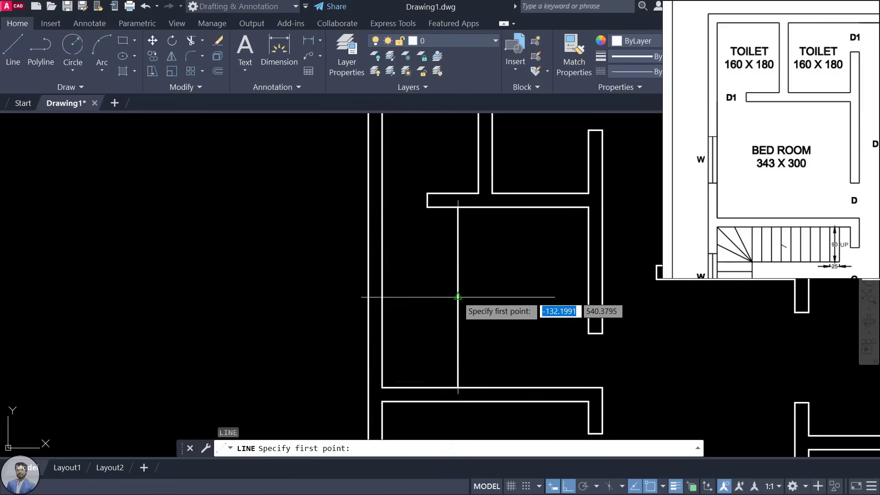
{"action": "left_click", "coordinate": [458, 297]}
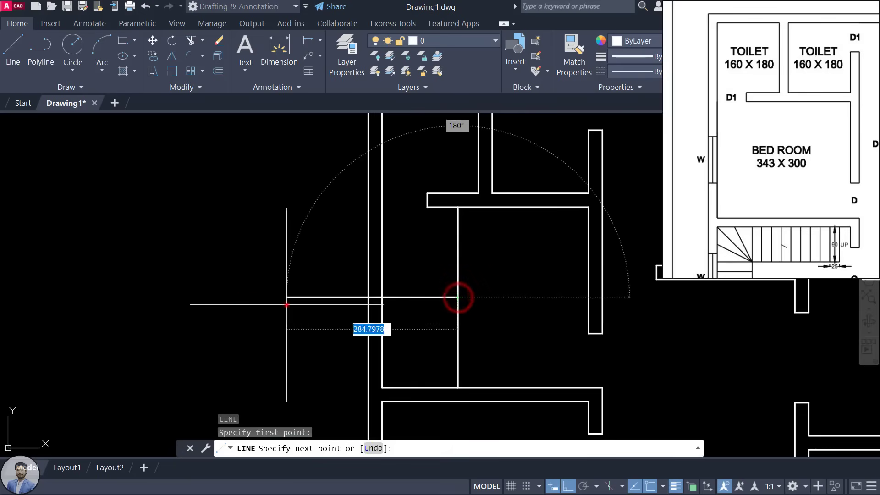
{"action": "left_click", "coordinate": [286, 302]}
{"action": "key", "text": "Escape"}
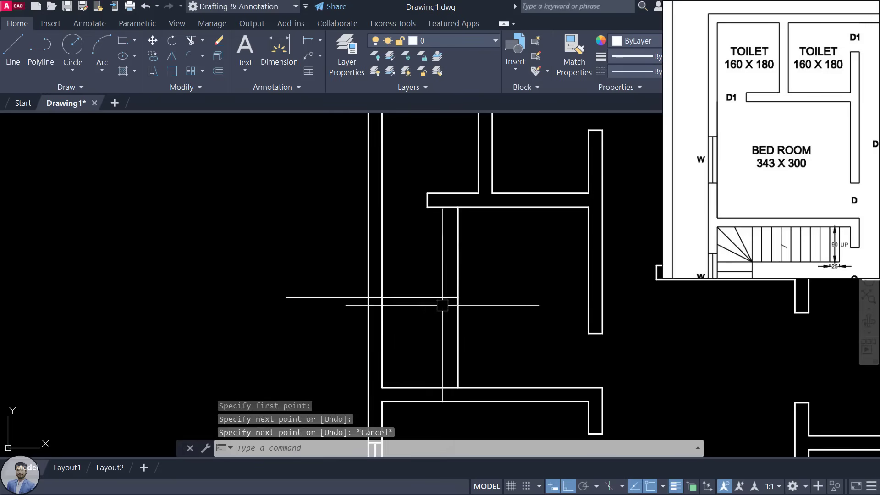
{"action": "left_click", "coordinate": [458, 274]}
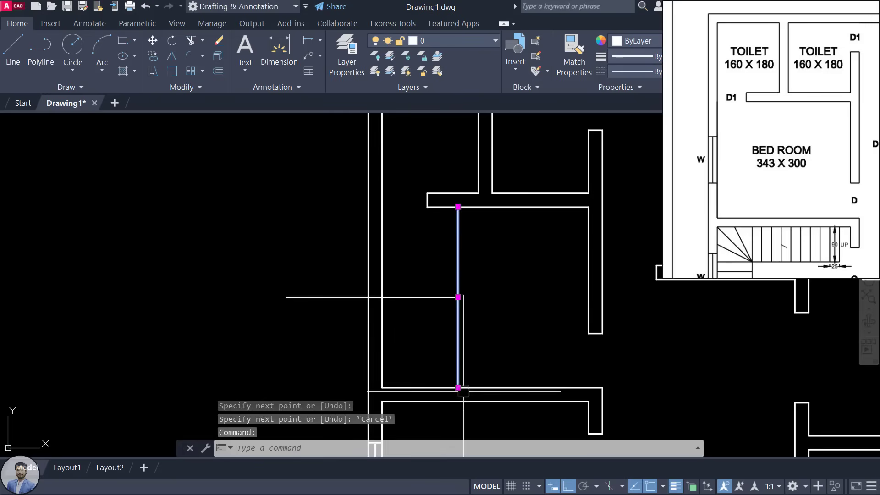
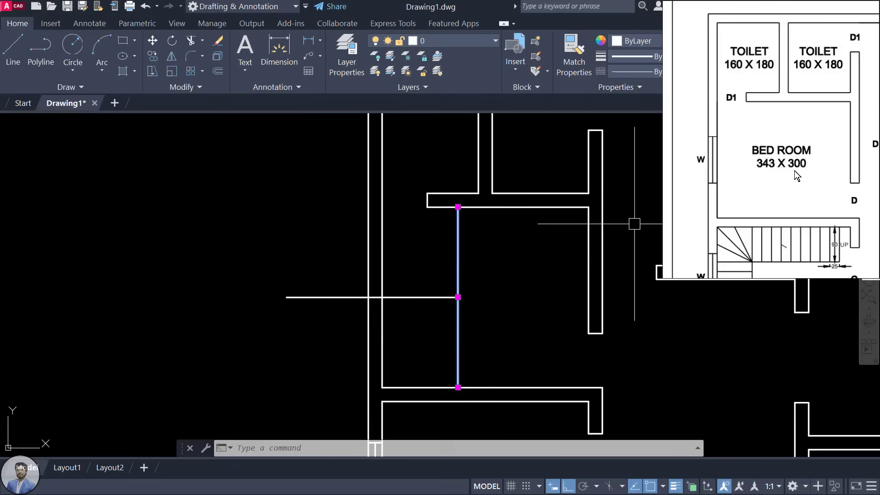
Step: Make a 150 offset copy of the wall line, then delete the unwanted copy
{"action": "key", "text": "Escape"}
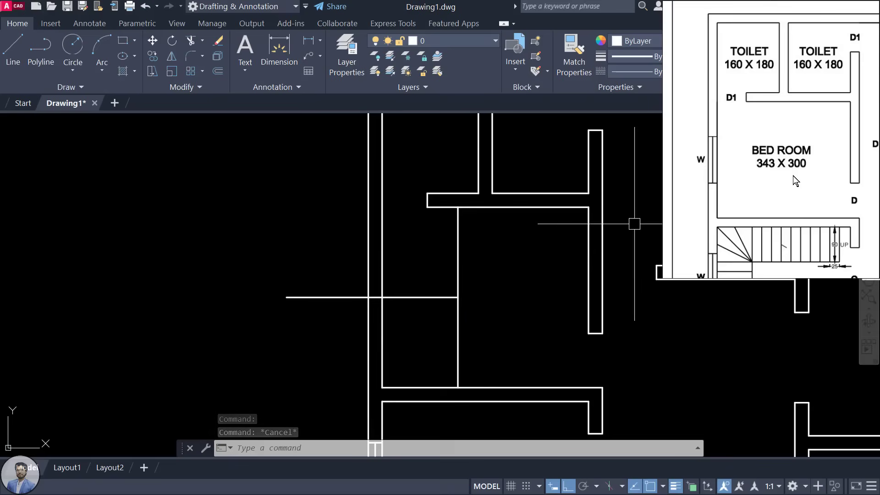
{"action": "type", "text": "o"}
{"action": "key", "text": "Return"}
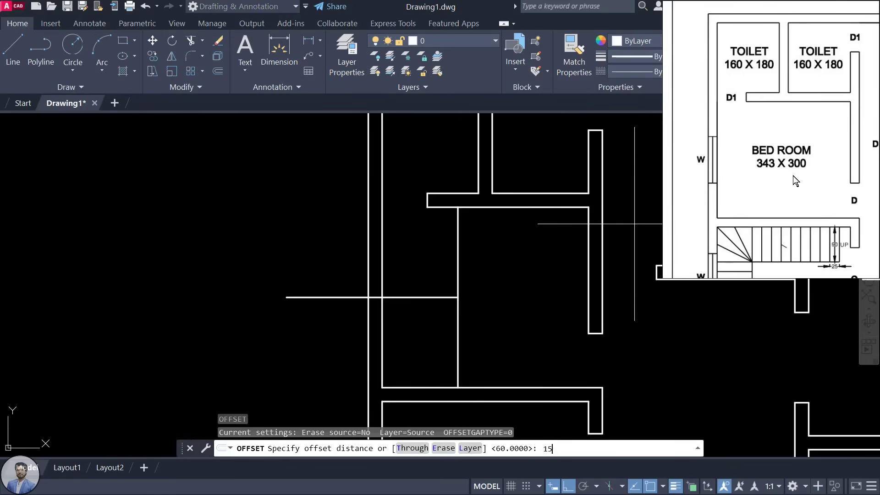
{"action": "type", "text": "150"}
{"action": "key", "text": "Return"}
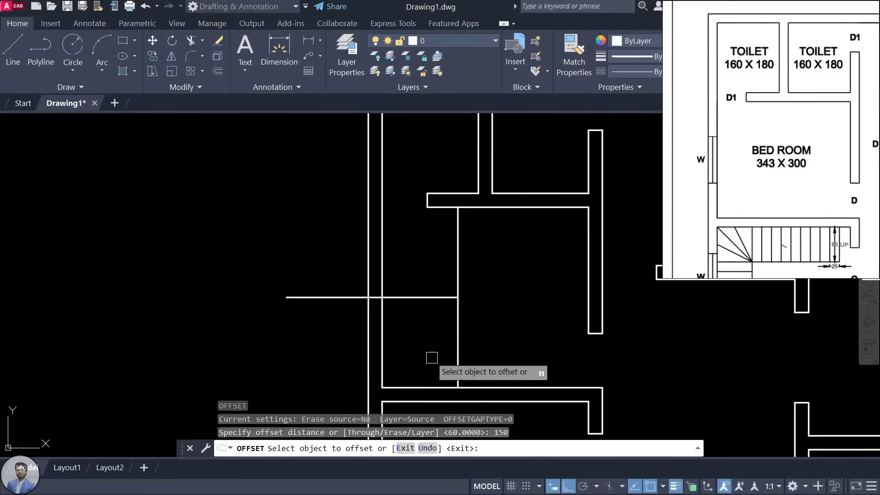
{"action": "left_click", "coordinate": [424, 388]}
{"action": "left_click", "coordinate": [452, 250]}
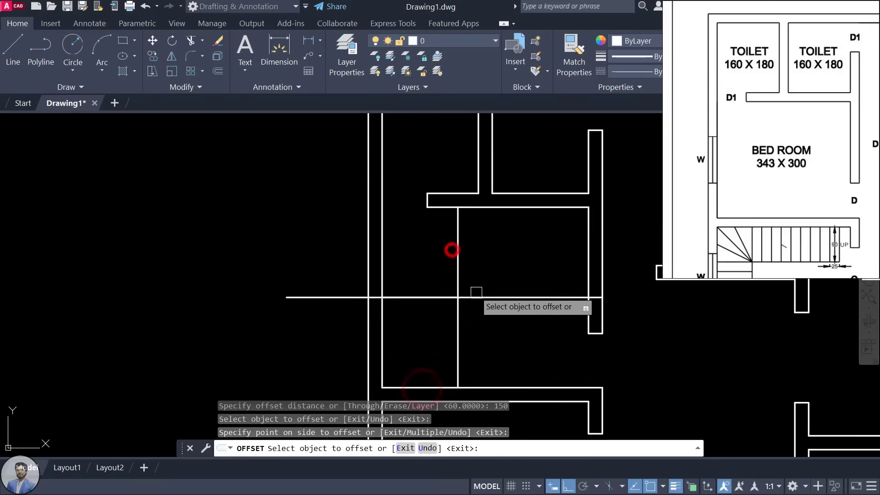
{"action": "key", "text": "Escape"}
{"action": "left_click", "coordinate": [499, 297]}
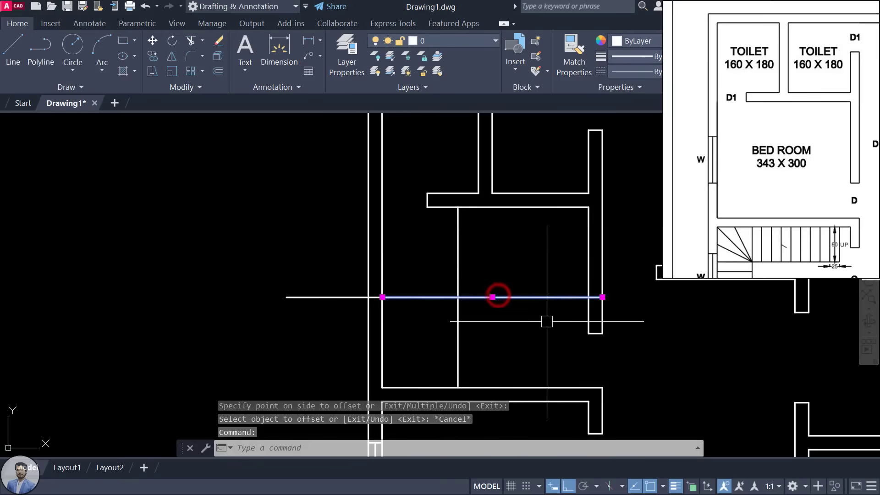
{"action": "key", "text": "Delete"}
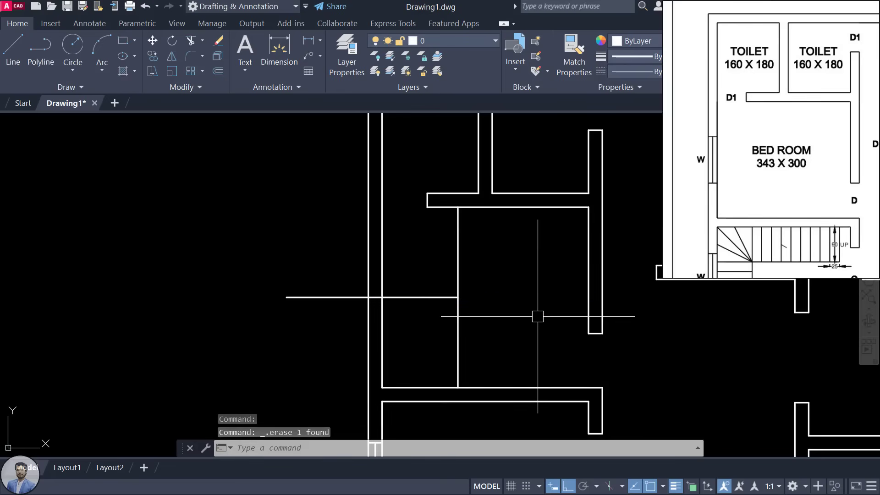
Step: Offset the horizontal cross line 60 above and below it
{"action": "left_click", "coordinate": [457, 316]}
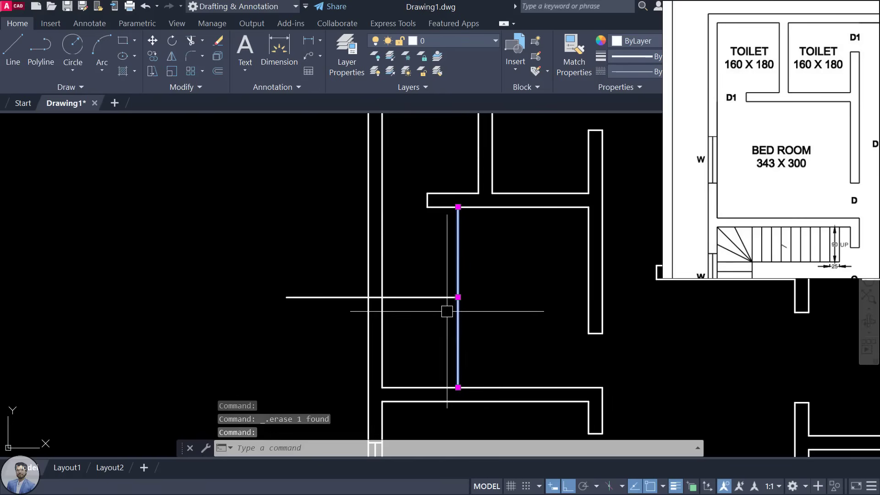
{"action": "key", "text": "Escape"}
{"action": "left_click", "coordinate": [415, 297]}
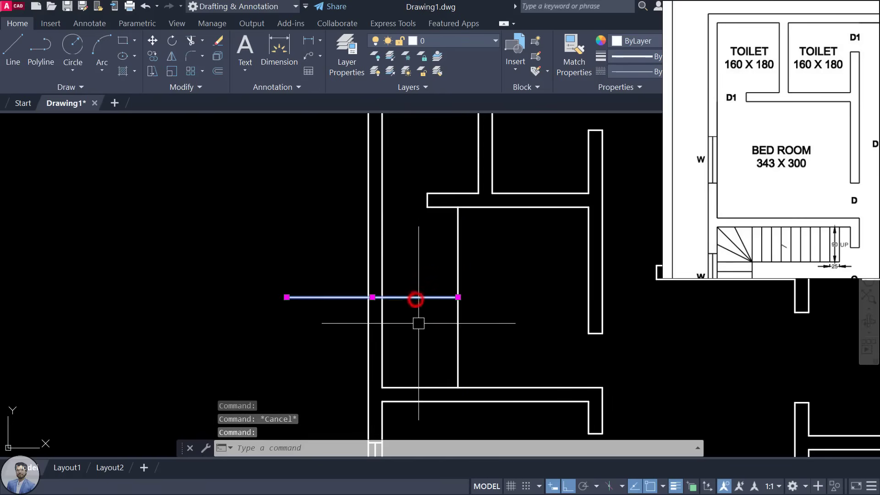
{"action": "key", "text": "Escape"}
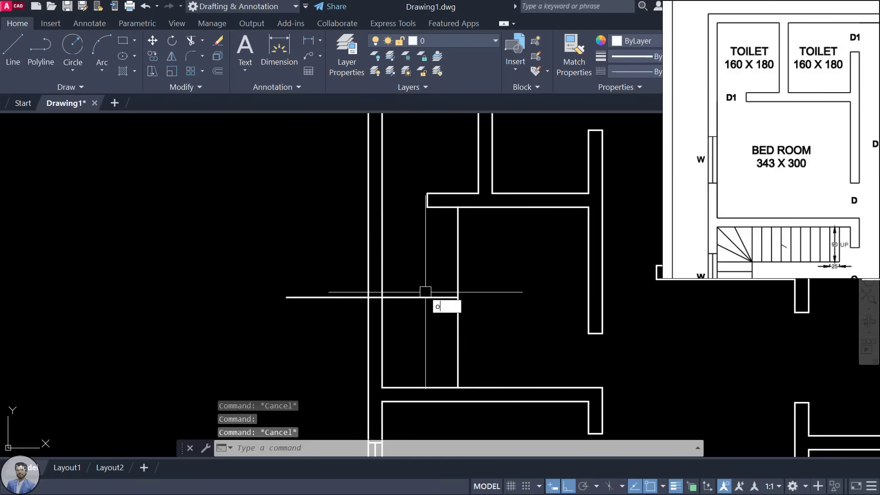
{"action": "key", "text": "Return"}
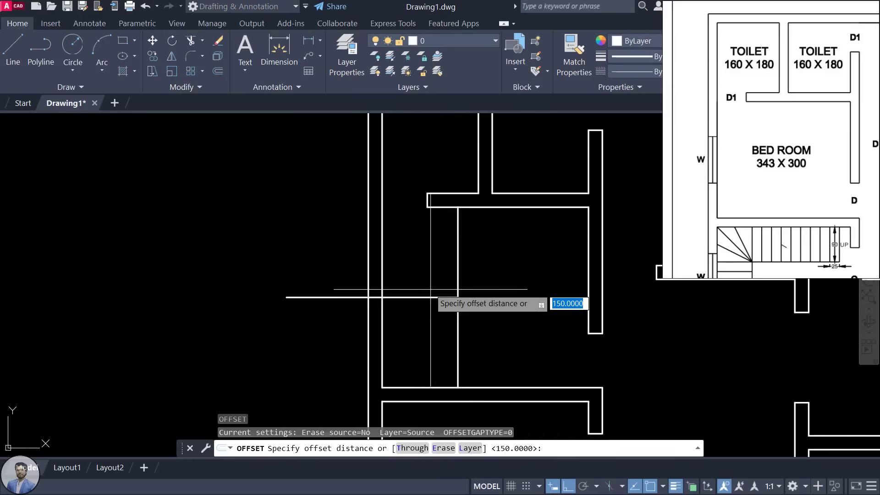
{"action": "type", "text": "60"}
{"action": "key", "text": "Return"}
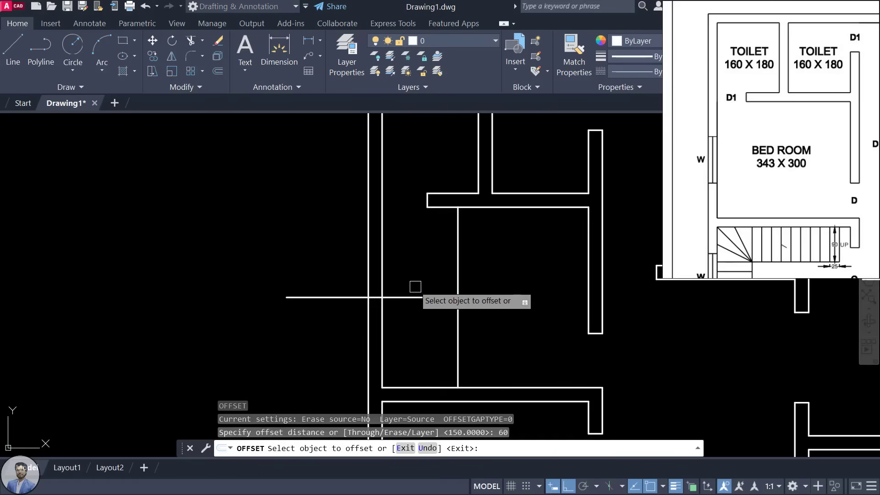
{"action": "left_click", "coordinate": [415, 297]}
{"action": "left_click", "coordinate": [419, 256]}
{"action": "left_click", "coordinate": [411, 297]}
{"action": "left_click", "coordinate": [409, 359]}
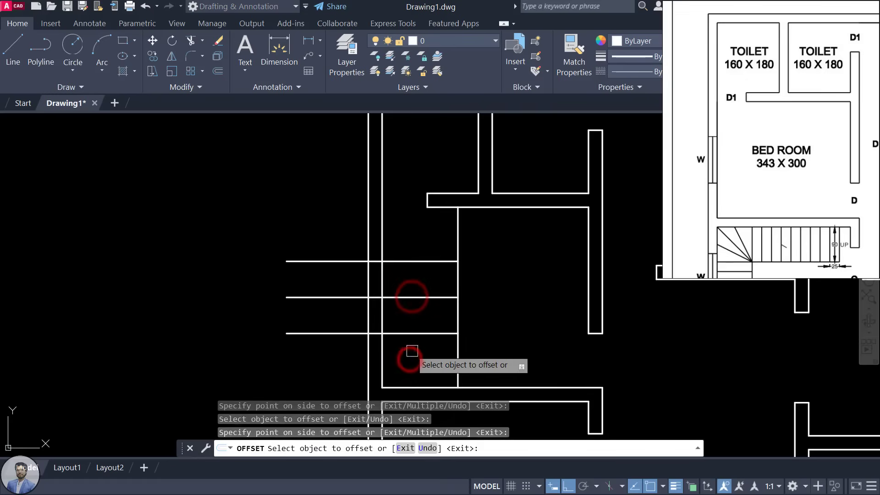
{"action": "key", "text": "Escape"}
Step: Trim both copies to the wall thickness and erase the original cross line
{"action": "type", "text": "tr"}
{"action": "key", "text": "Return"}
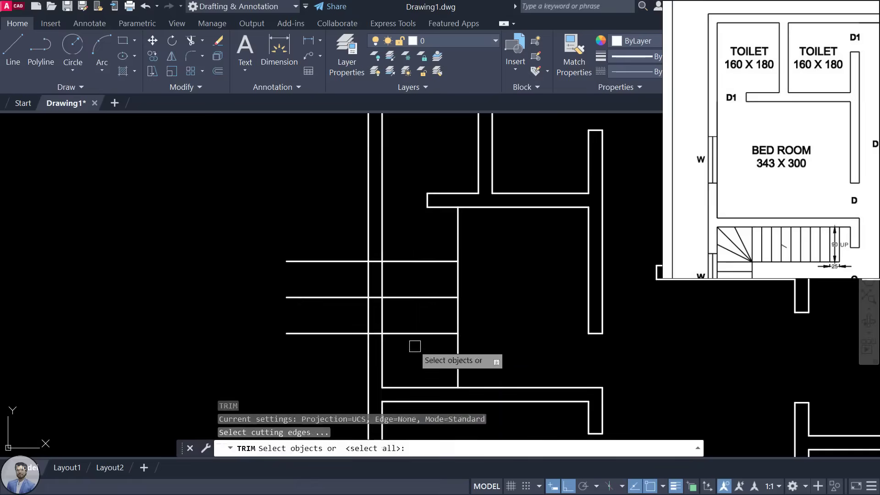
{"action": "key", "text": "Return"}
{"action": "left_click", "coordinate": [417, 262]}
{"action": "left_click", "coordinate": [402, 333]}
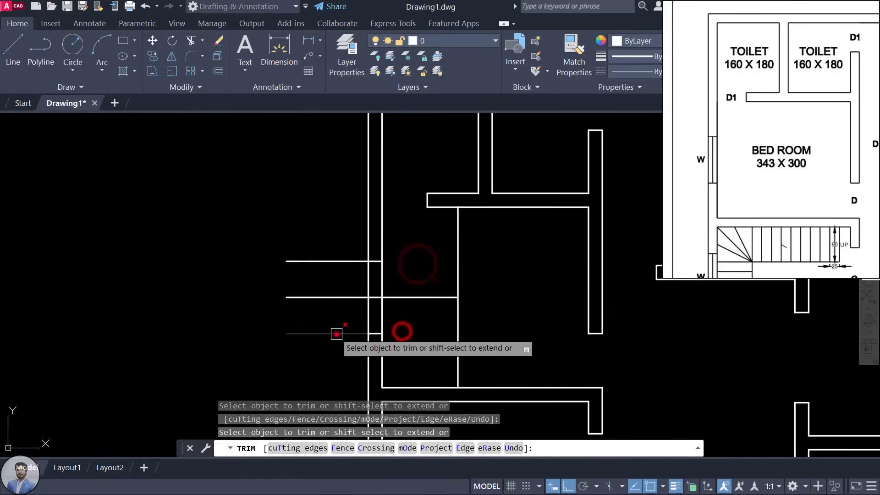
{"action": "left_click", "coordinate": [338, 333]}
{"action": "left_click", "coordinate": [350, 262]}
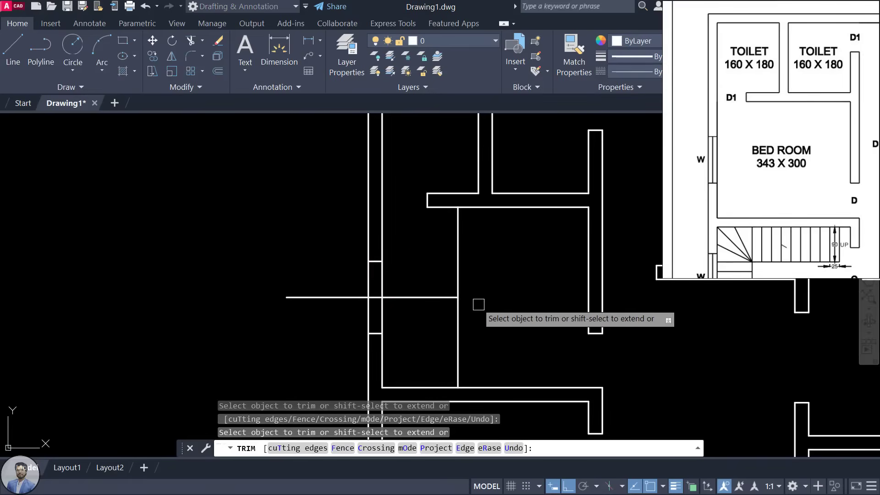
{"action": "key", "text": "Escape"}
{"action": "left_click", "coordinate": [435, 297]}
{"action": "key", "text": "Delete"}
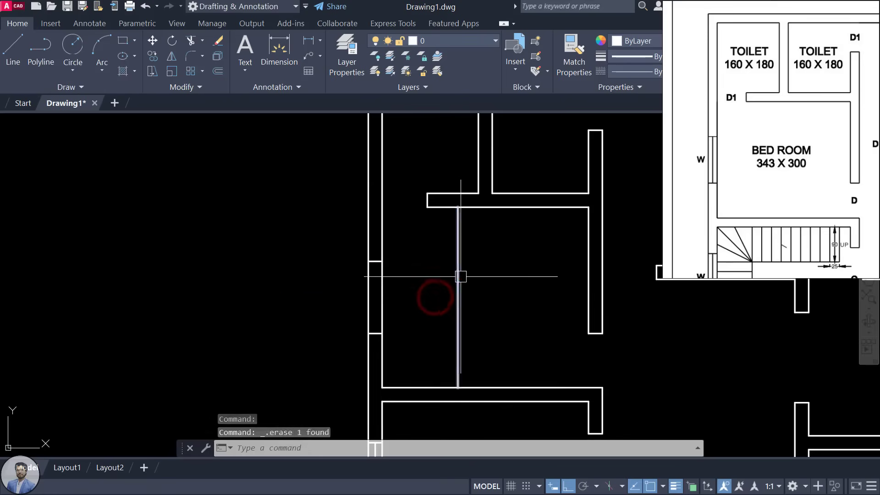
Step: Draw a vertical centre line between the upper and lower window lines
{"action": "type", "text": "l"}
{"action": "key", "text": "Return"}
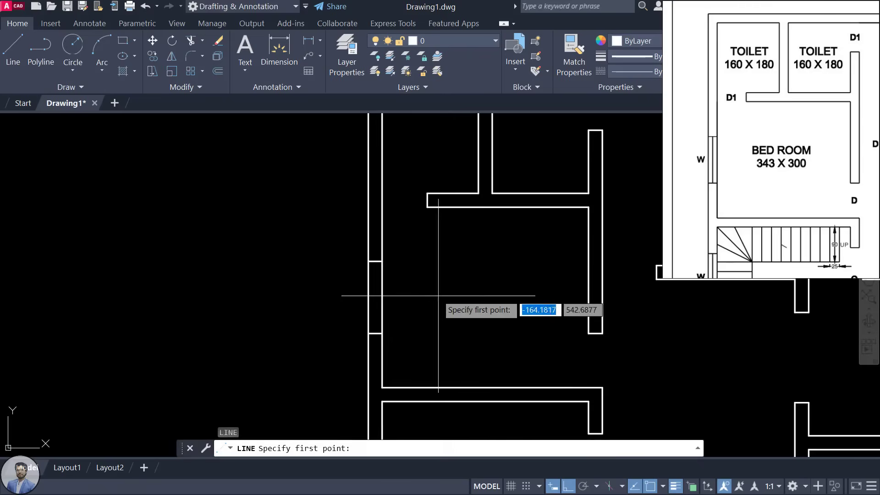
{"action": "scroll", "coordinate": [390, 292], "scroll_direction": "up", "scroll_amount": 2}
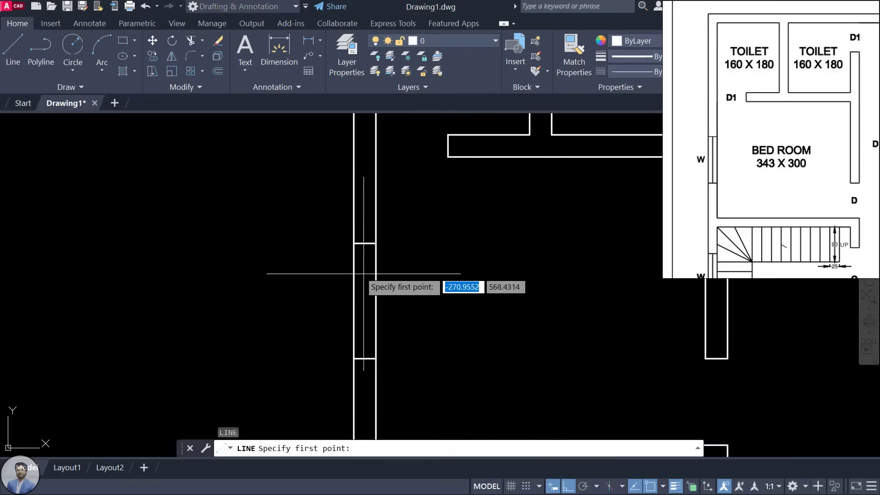
{"action": "left_click", "coordinate": [365, 244]}
{"action": "left_click", "coordinate": [366, 358]}
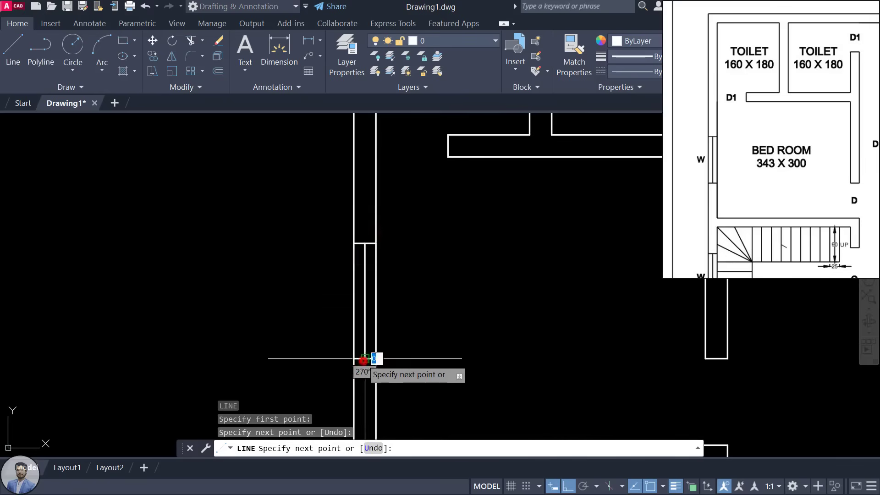
{"action": "key", "text": "Escape"}
{"action": "key", "text": "Escape"}
{"action": "scroll", "coordinate": [491, 330], "scroll_direction": "down", "scroll_amount": 5}
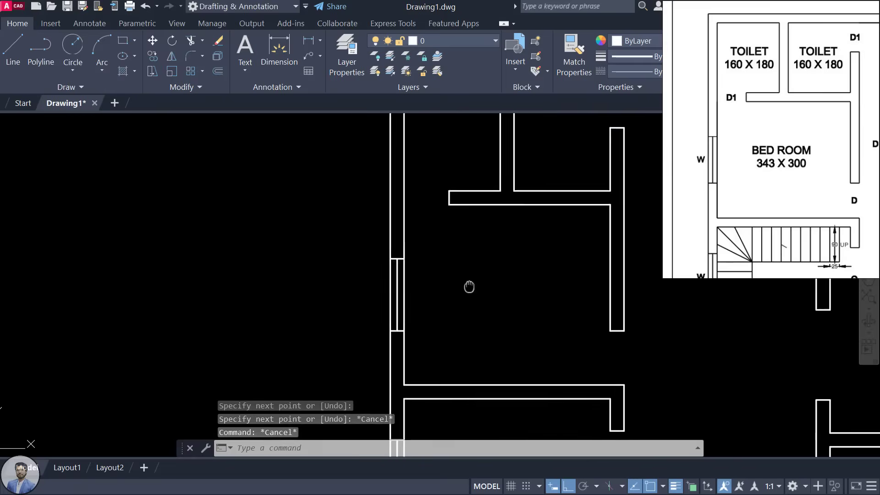
Step: Draw a horizontal guide line across the central room between its inner walls
{"action": "scroll", "coordinate": [823, 128], "scroll_direction": "down", "scroll_amount": 2}
{"action": "left_click_drag", "start_coordinate": [815, 135], "coordinate": [692, 179]}
{"action": "scroll", "coordinate": [771, 71], "scroll_direction": "up", "scroll_amount": 3}
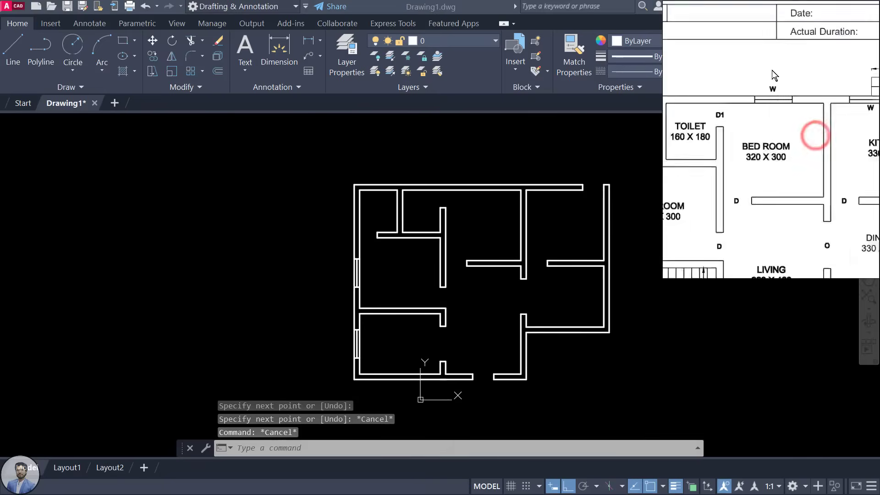
{"action": "scroll", "coordinate": [495, 193], "scroll_direction": "up", "scroll_amount": 4}
{"action": "left_click", "coordinate": [485, 202]}
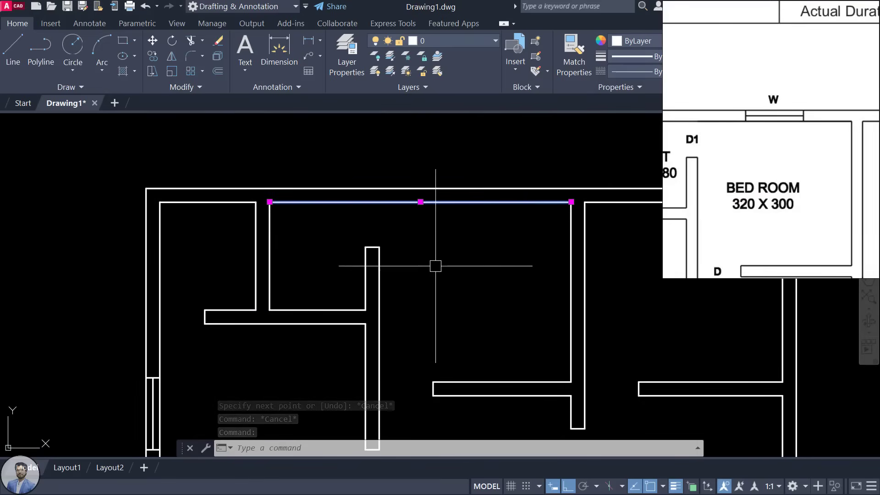
{"action": "key", "text": "Escape"}
{"action": "middle_click_drag", "start_coordinate": [480, 301], "coordinate": [483, 300]}
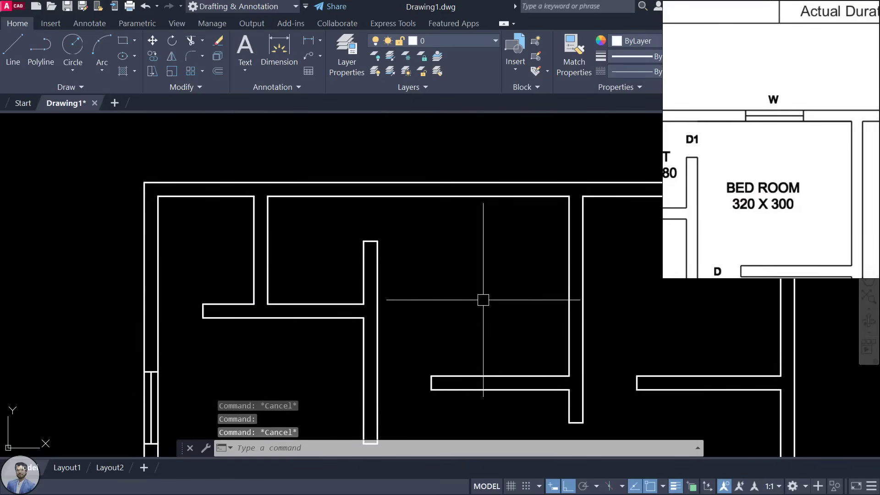
{"action": "key", "text": "l"}
{"action": "key", "text": "Return"}
{"action": "left_click", "coordinate": [377, 261]}
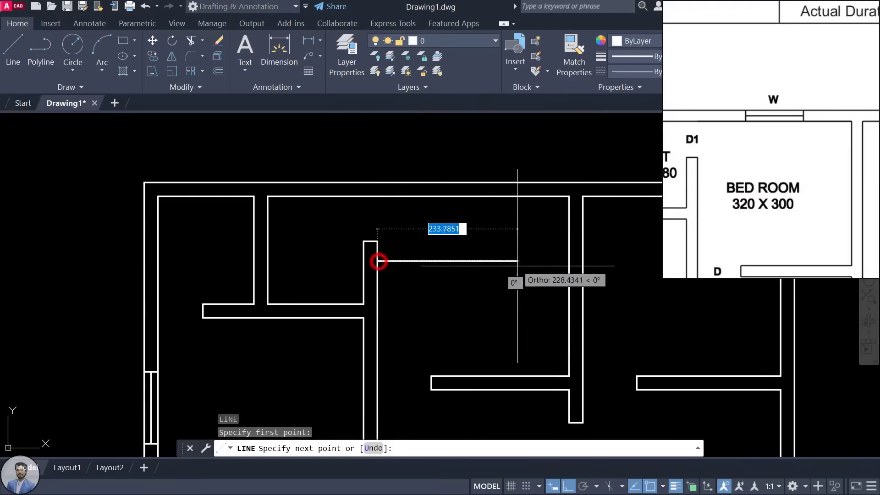
{"action": "left_click", "coordinate": [569, 262]}
{"action": "key", "text": "Escape"}
Step: Draw a vertical marker line up to the outer wall and offset it 60 both sides
{"action": "key", "text": "Return"}
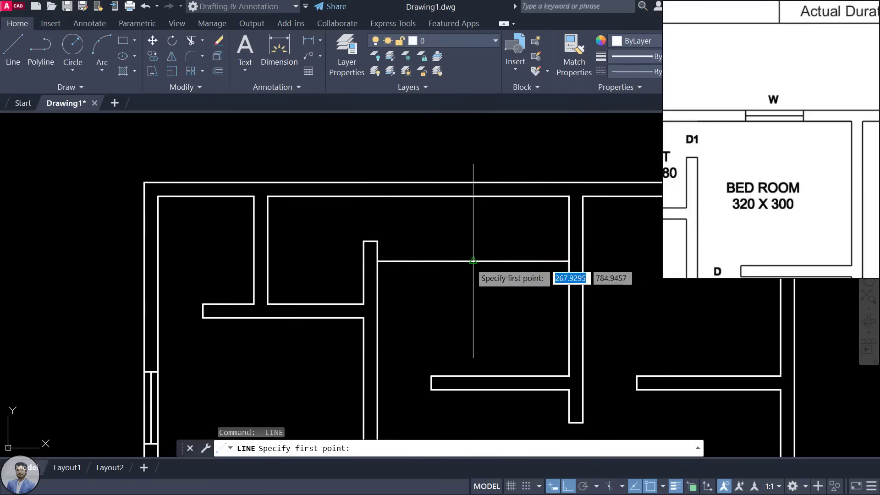
{"action": "left_click", "coordinate": [472, 261]}
{"action": "left_click", "coordinate": [473, 182]}
{"action": "key", "text": "Escape"}
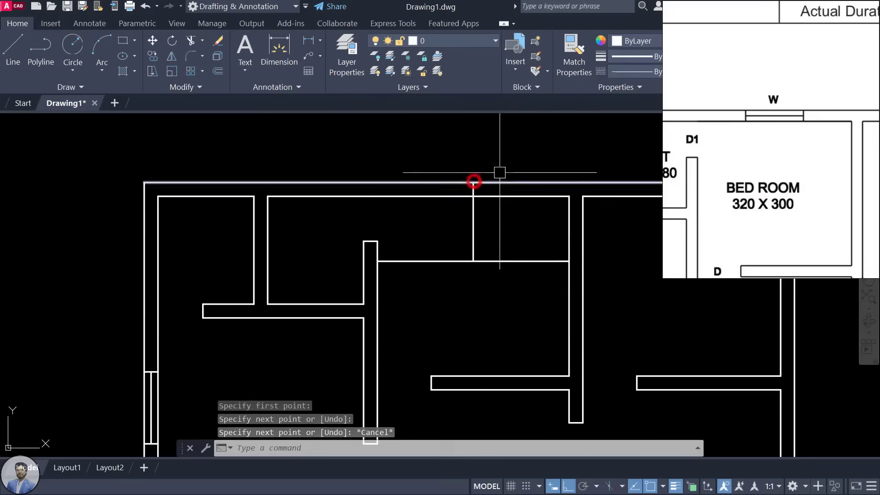
{"action": "type", "text": "o"}
{"action": "key", "text": "Return"}
{"action": "type", "text": "60"}
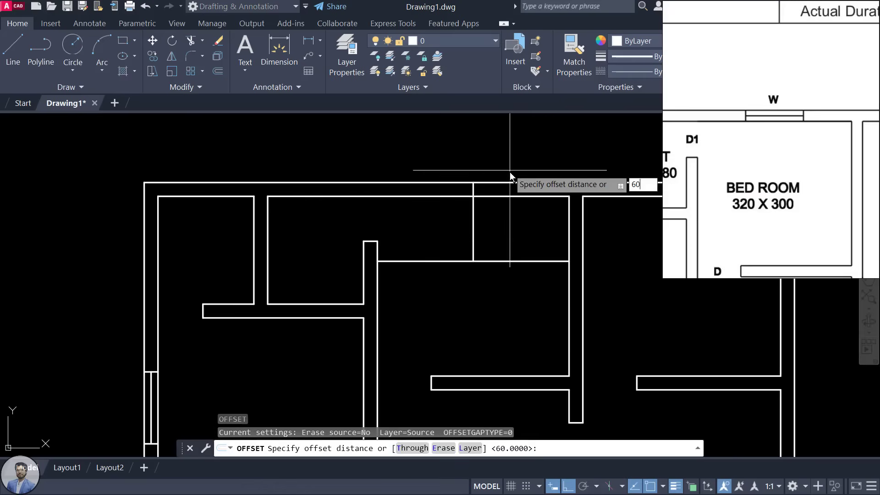
{"action": "key", "text": "Return"}
{"action": "left_click", "coordinate": [473, 217]}
{"action": "left_click", "coordinate": [518, 215]}
{"action": "left_click", "coordinate": [473, 216]}
{"action": "left_click", "coordinate": [299, 252]}
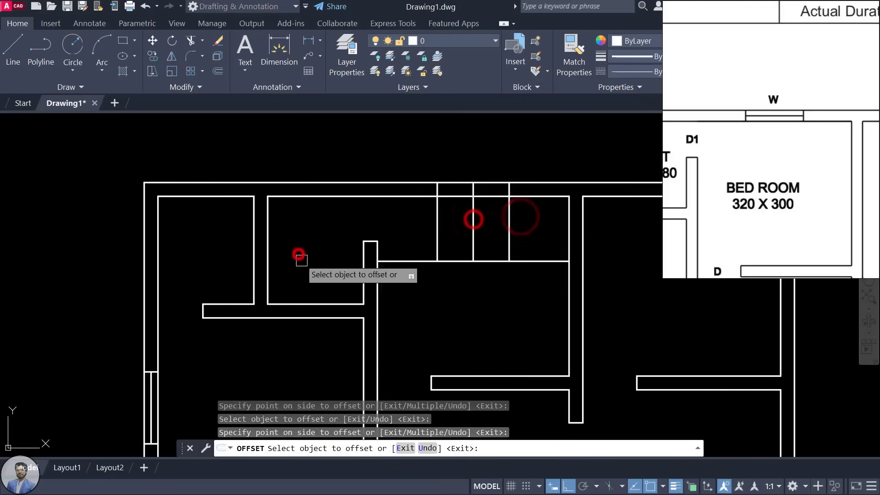
{"action": "key", "text": "Escape"}
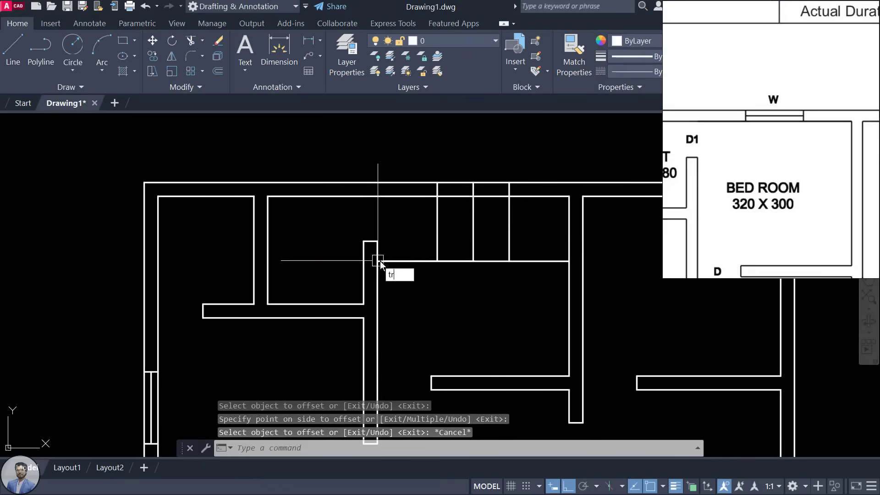
Step: Trim the wall segments out of the opening and erase the stray horizontal line
{"action": "key", "text": "Return"}
{"action": "key", "text": "Return"}
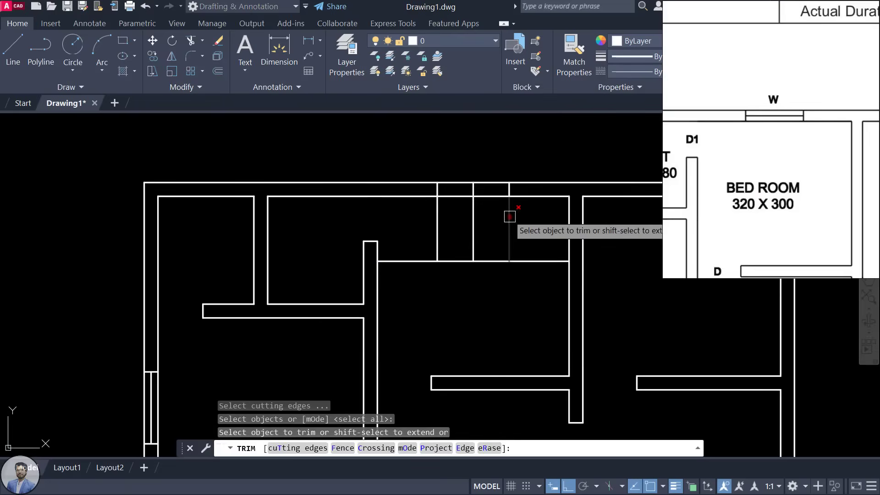
{"action": "left_click", "coordinate": [510, 217]}
{"action": "left_click", "coordinate": [427, 218]}
{"action": "left_click", "coordinate": [442, 218]}
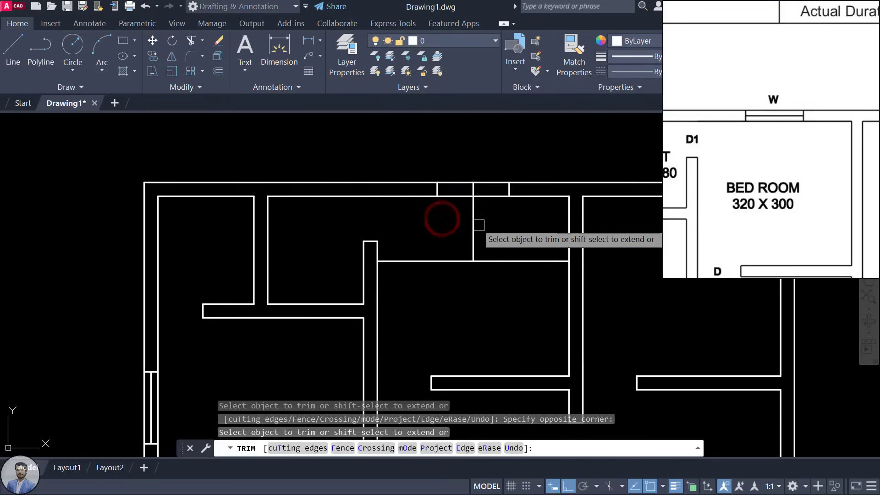
{"action": "left_click", "coordinate": [474, 225]}
{"action": "key", "text": "Escape"}
{"action": "left_click", "coordinate": [479, 259]}
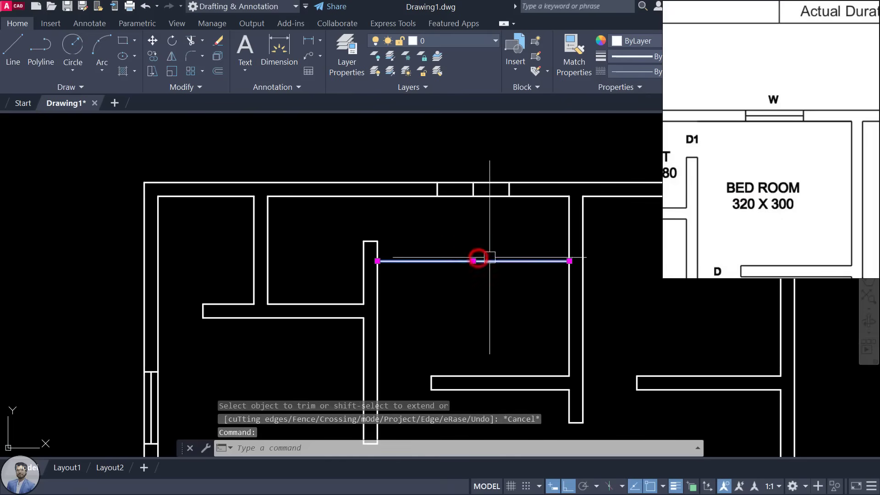
{"action": "key", "text": "Delete"}
Step: Draw the window line between the left and right jambs of the top-wall opening
{"action": "scroll", "coordinate": [477, 183], "scroll_direction": "up", "scroll_amount": 5}
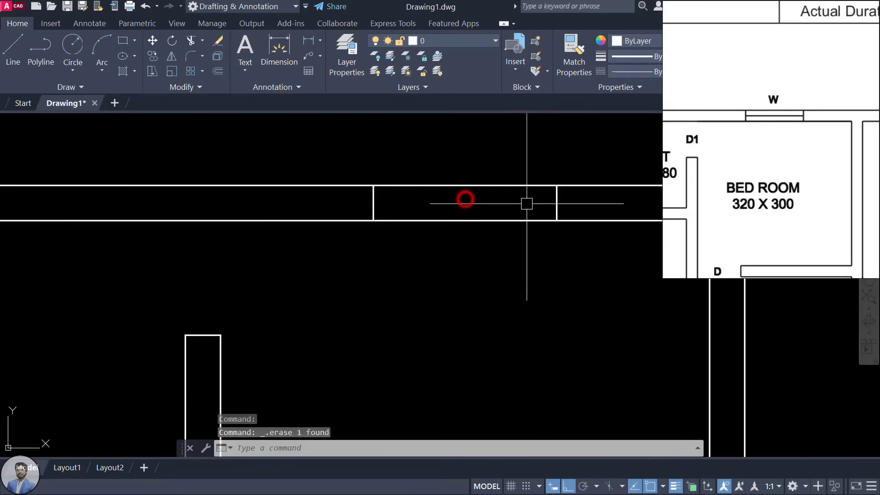
{"action": "type", "text": "l"}
{"action": "key", "text": "Return"}
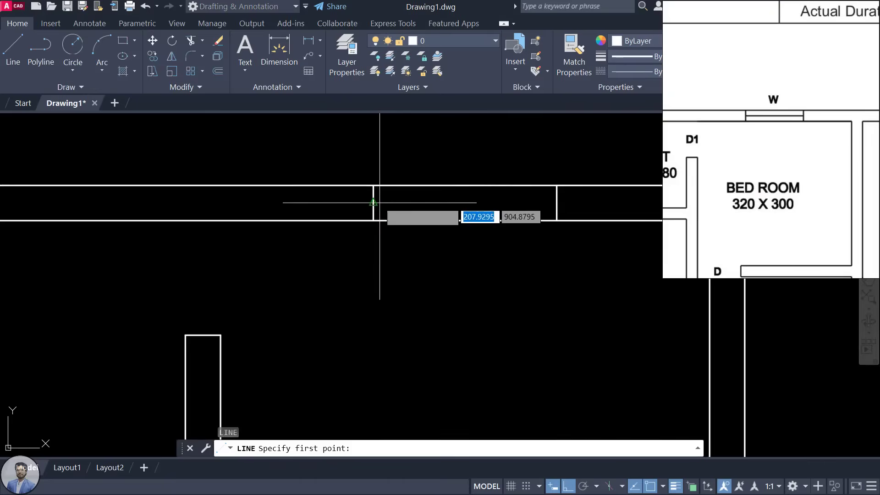
{"action": "left_click", "coordinate": [374, 202]}
{"action": "left_click", "coordinate": [556, 202]}
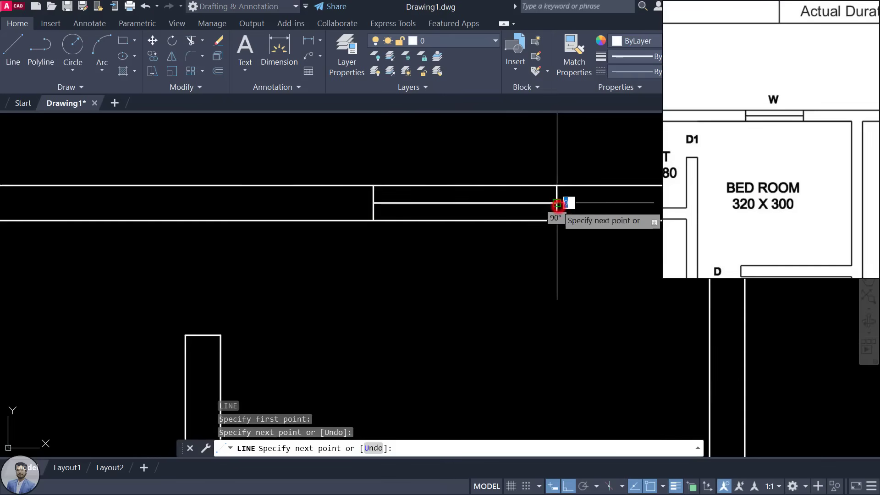
{"action": "key", "text": "Escape"}
{"action": "scroll", "coordinate": [504, 252], "scroll_direction": "down", "scroll_amount": 5}
{"action": "middle_click_drag", "start_coordinate": [505, 252], "coordinate": [479, 222]}
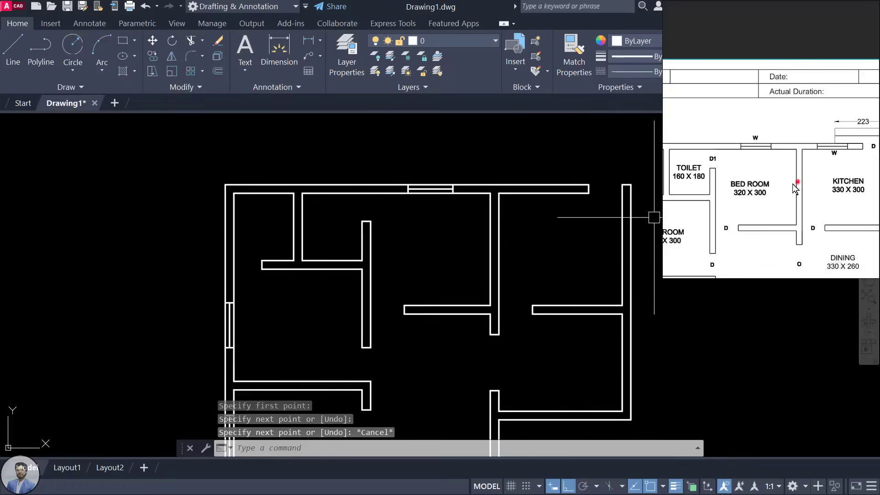
Step: Offset the short marker line 60 to both sides to form the window jambs
{"action": "scroll", "coordinate": [530, 204], "scroll_direction": "up", "scroll_amount": 4}
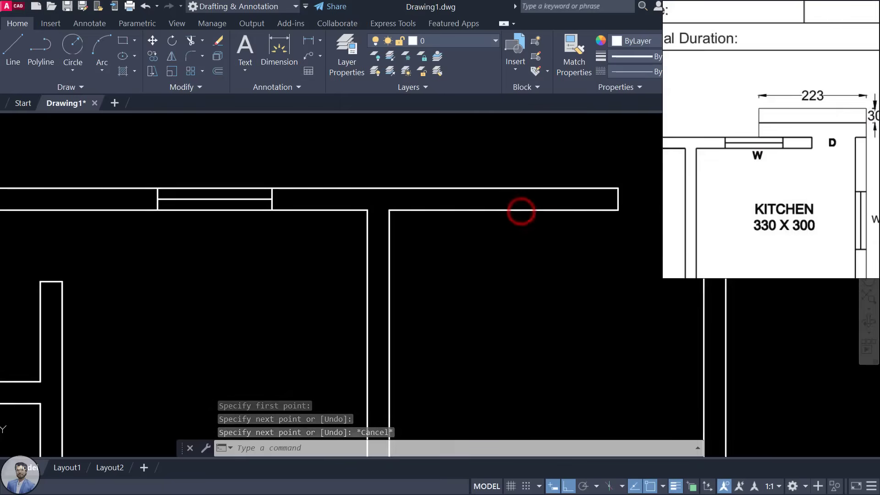
{"action": "type", "text": "l"}
{"action": "key", "text": "Return"}
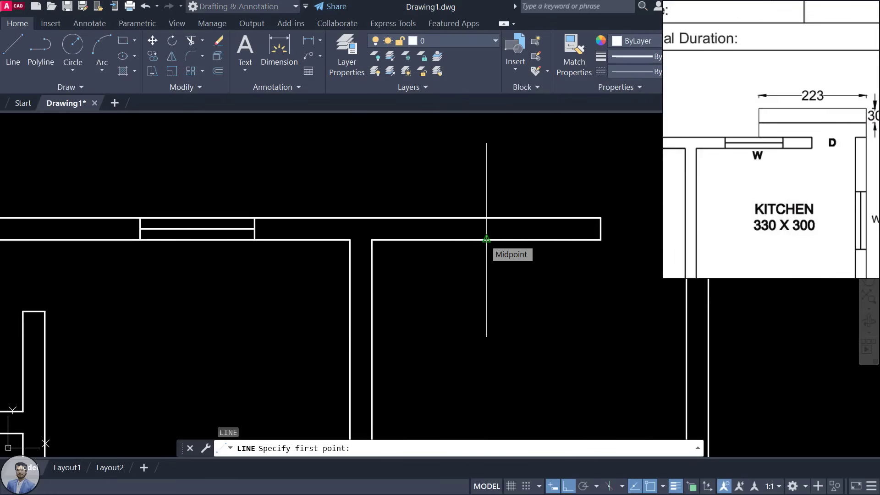
{"action": "left_click", "coordinate": [487, 238]}
{"action": "key", "text": "Escape"}
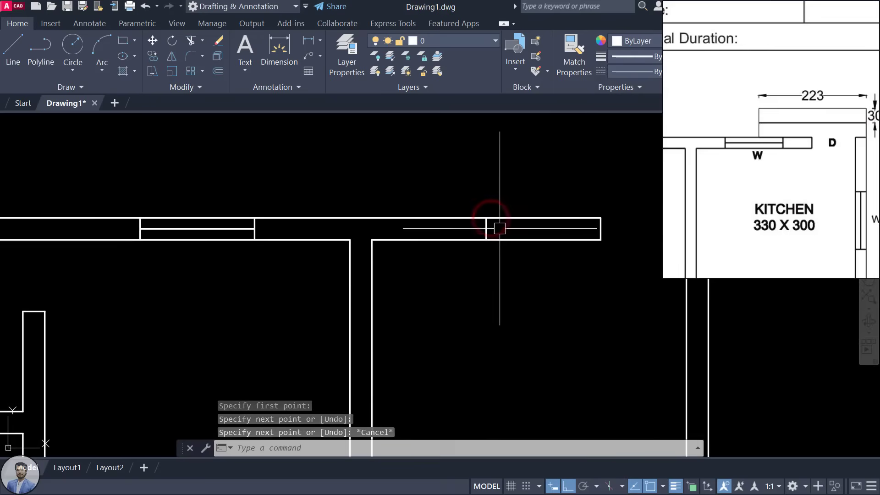
{"action": "type", "text": "o"}
{"action": "key", "text": "Return"}
{"action": "key", "text": "Return"}
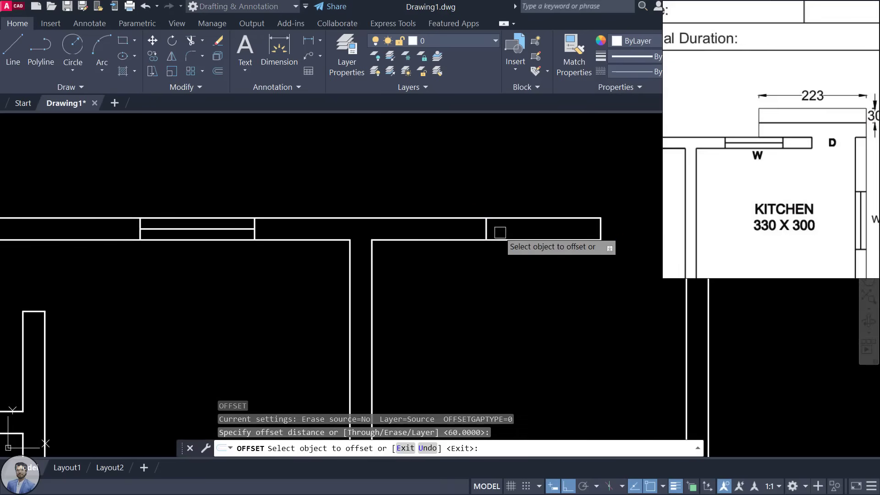
{"action": "left_click", "coordinate": [486, 231]}
{"action": "left_click", "coordinate": [575, 229]}
{"action": "left_click", "coordinate": [485, 230]}
{"action": "left_click", "coordinate": [250, 248]}
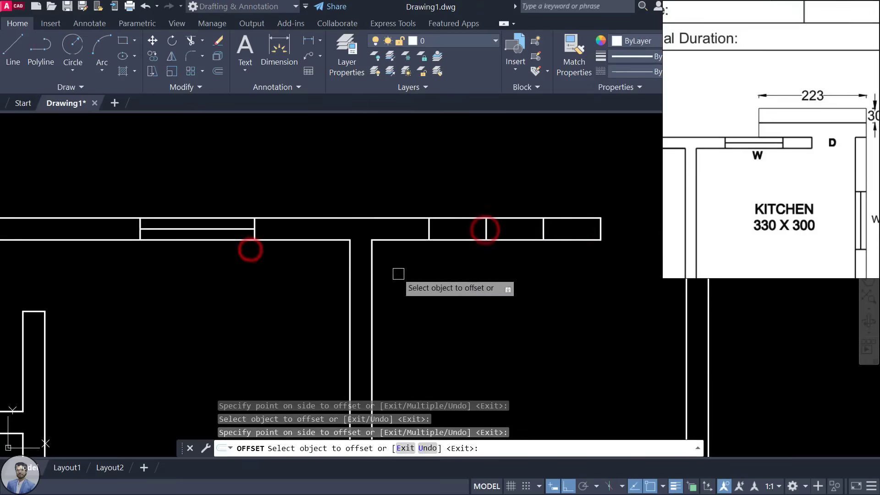
{"action": "key", "text": "Escape"}
Step: Draw the window line between the jambs and erase the middle marker line
{"action": "type", "text": "l"}
{"action": "key", "text": "Return"}
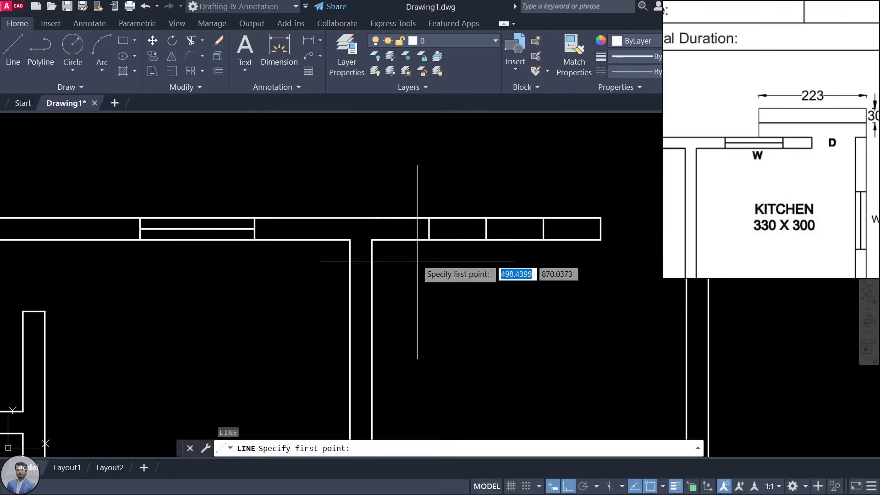
{"action": "left_click", "coordinate": [429, 228]}
{"action": "left_click", "coordinate": [544, 228]}
{"action": "key", "text": "Escape"}
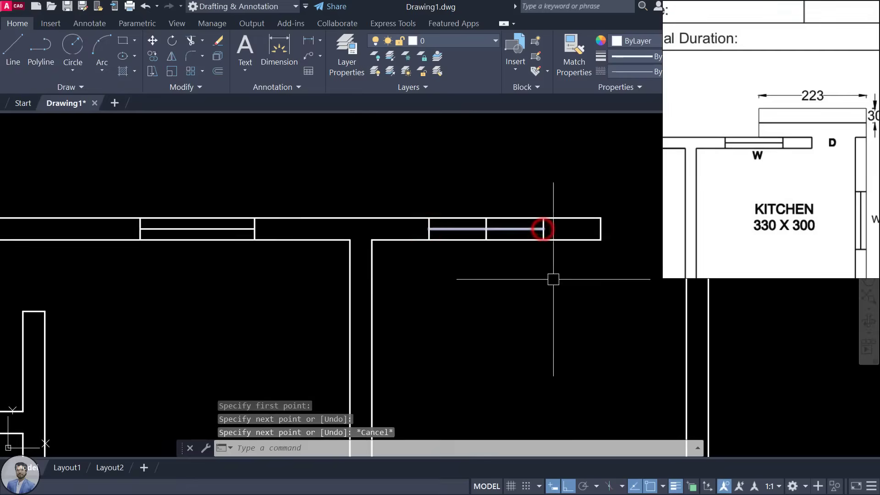
{"action": "scroll", "coordinate": [559, 265], "scroll_direction": "down", "scroll_amount": 3}
{"action": "scroll", "coordinate": [553, 275], "scroll_direction": "up", "scroll_amount": 3}
{"action": "left_click", "coordinate": [532, 268]}
{"action": "left_click", "coordinate": [578, 344]}
{"action": "key", "text": "Delete"}
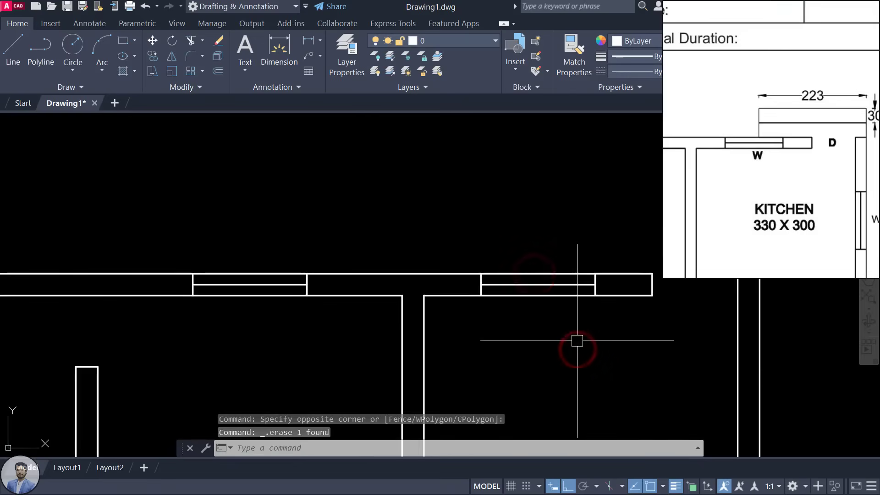
{"action": "scroll", "coordinate": [566, 332], "scroll_direction": "down", "scroll_amount": 5}
{"action": "mouse_move", "coordinate": [554, 321]}
{"action": "middle_mouse_down"}
{"action": "mouse_move", "coordinate": [466, 313]}
{"action": "mouse_move", "coordinate": [460, 296]}
{"action": "middle_mouse_up"}
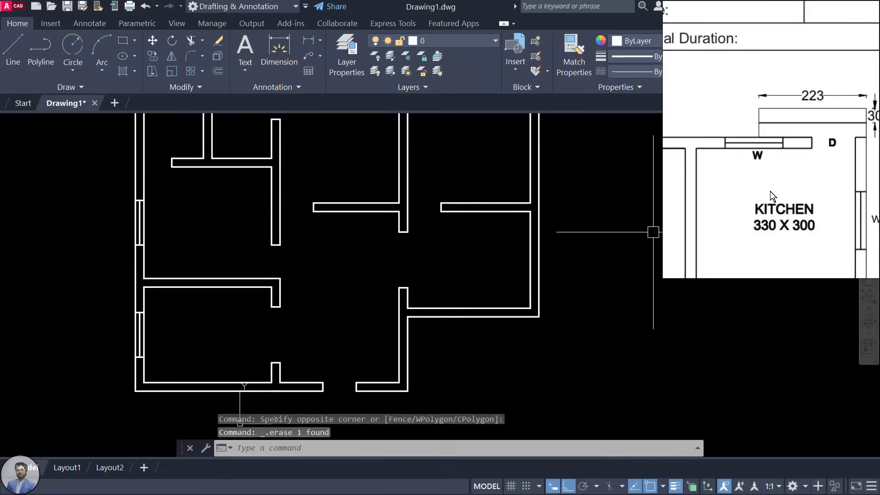
Step: Check the kitchen in the reference plan and draw vertical and horizontal guide lines
{"action": "scroll", "coordinate": [770, 191], "scroll_direction": "down", "scroll_amount": 3}
{"action": "left_click", "coordinate": [788, 234]}
{"action": "left_click", "coordinate": [757, 242]}
{"action": "scroll", "coordinate": [754, 205], "scroll_direction": "up", "scroll_amount": 3}
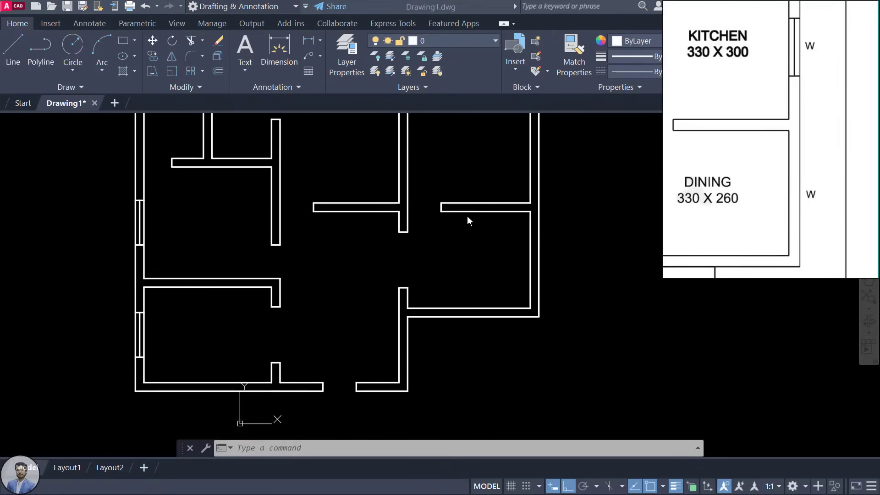
{"action": "scroll", "coordinate": [522, 230], "scroll_direction": "up", "scroll_amount": 5}
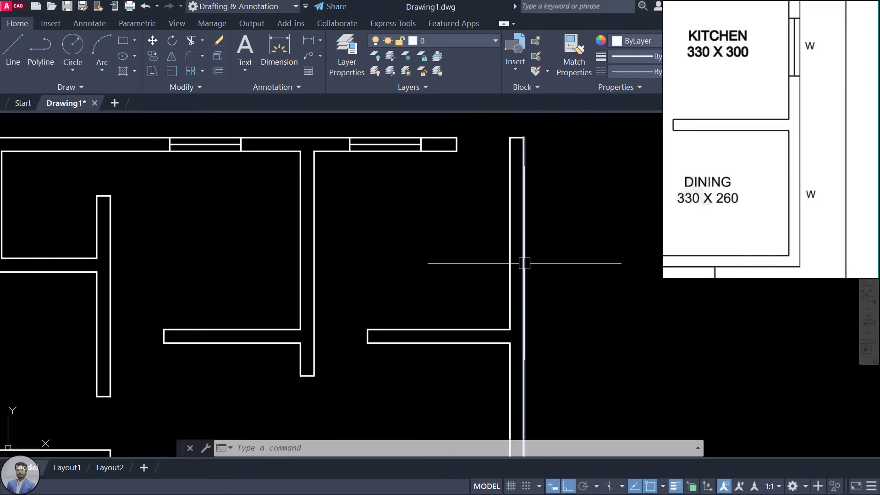
{"action": "type", "text": "l"}
{"action": "key", "text": "Return"}
{"action": "left_click", "coordinate": [447, 151]}
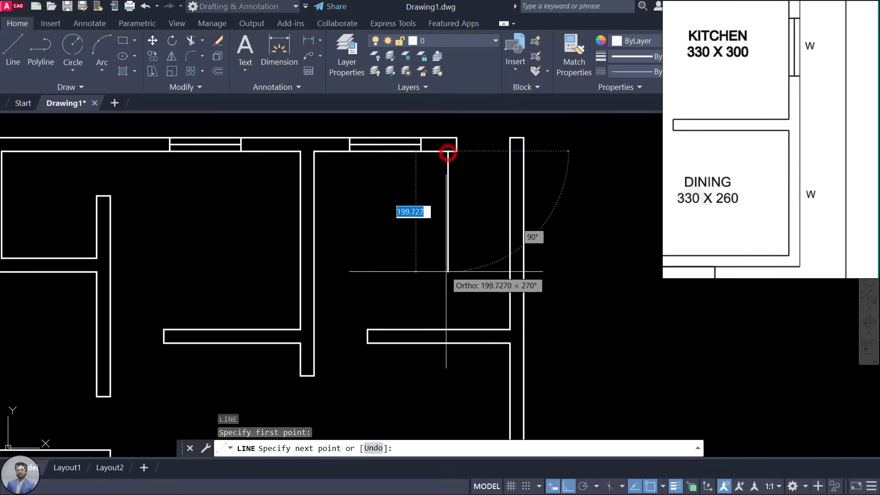
{"action": "left_click", "coordinate": [448, 327]}
{"action": "key", "text": "Return"}
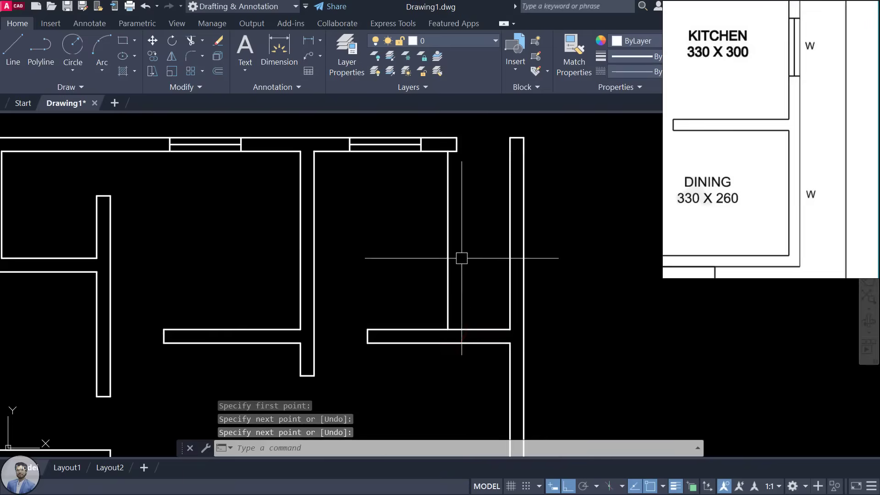
{"action": "key", "text": "Return"}
{"action": "left_click", "coordinate": [448, 238]}
{"action": "left_click", "coordinate": [577, 239]}
{"action": "key", "text": "Return"}
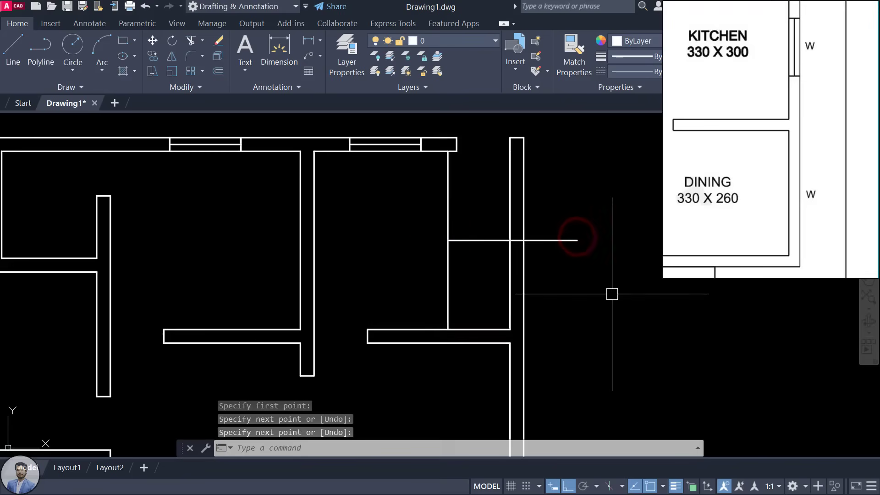
Step: Offset the horizontal guide line 60 above and below
{"action": "type", "text": "o"}
{"action": "key", "text": "Return"}
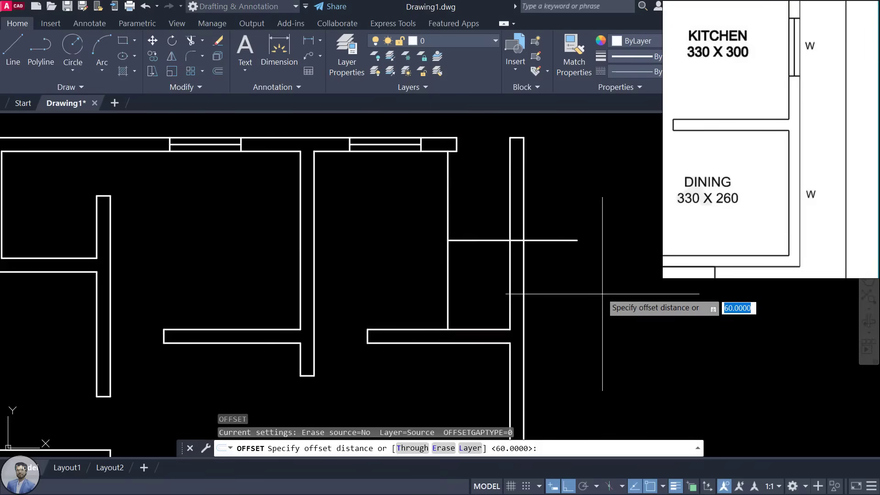
{"action": "key", "text": "Return"}
{"action": "left_click", "coordinate": [535, 240]}
{"action": "left_click", "coordinate": [545, 203]}
{"action": "left_click", "coordinate": [540, 240]}
{"action": "left_click", "coordinate": [544, 308]}
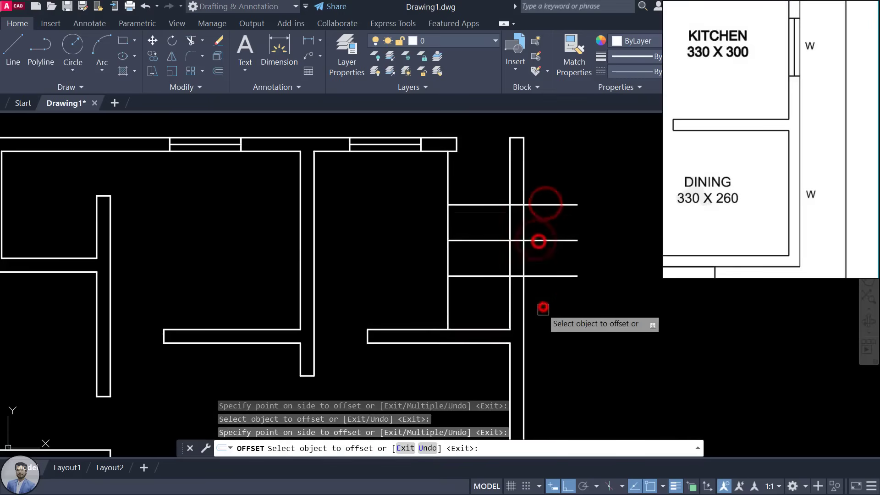
{"action": "scroll", "coordinate": [544, 316], "scroll_direction": "down", "scroll_amount": 2}
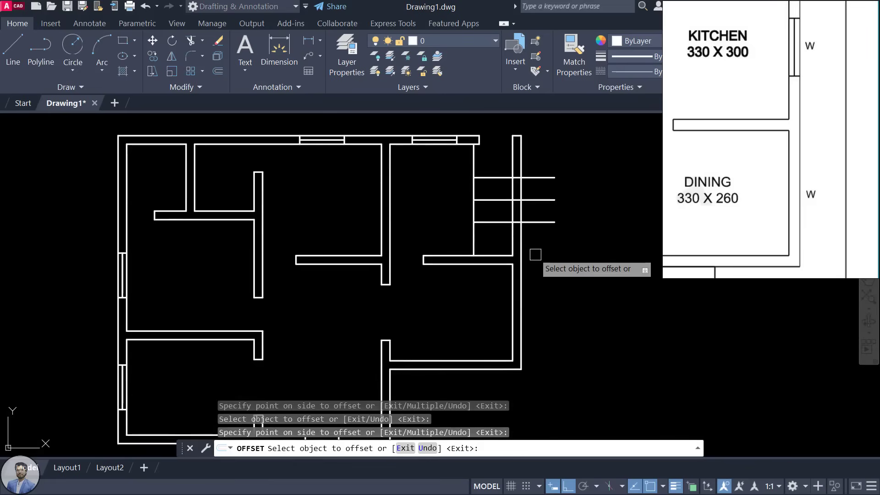
{"action": "key", "text": "Escape"}
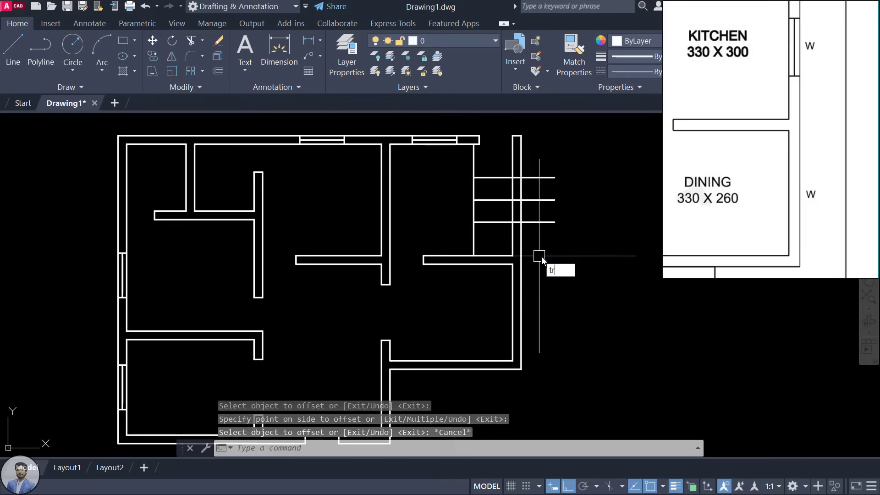
Step: Trim the line ends and vertical guide, then erase the leftover middle line
{"action": "key", "text": "Return"}
{"action": "key", "text": "Return"}
{"action": "left_click", "coordinate": [544, 226]}
{"action": "left_click", "coordinate": [544, 174]}
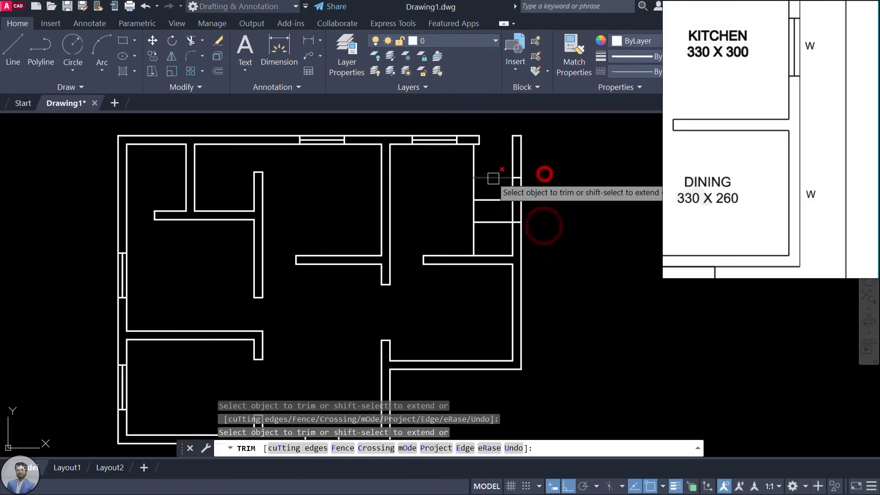
{"action": "left_click", "coordinate": [490, 179]}
{"action": "left_click", "coordinate": [483, 226]}
{"action": "key", "text": "Escape"}
{"action": "left_click", "coordinate": [539, 201]}
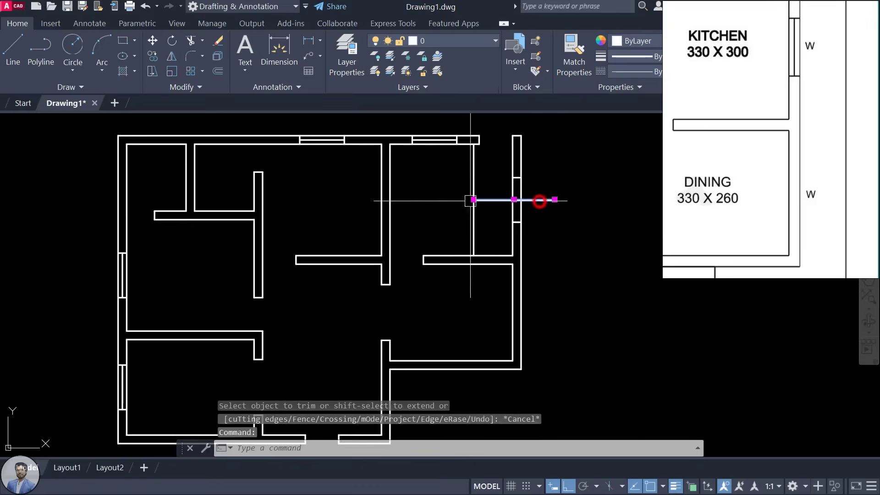
{"action": "key", "text": "Delete"}
{"action": "left_click", "coordinate": [477, 188]}
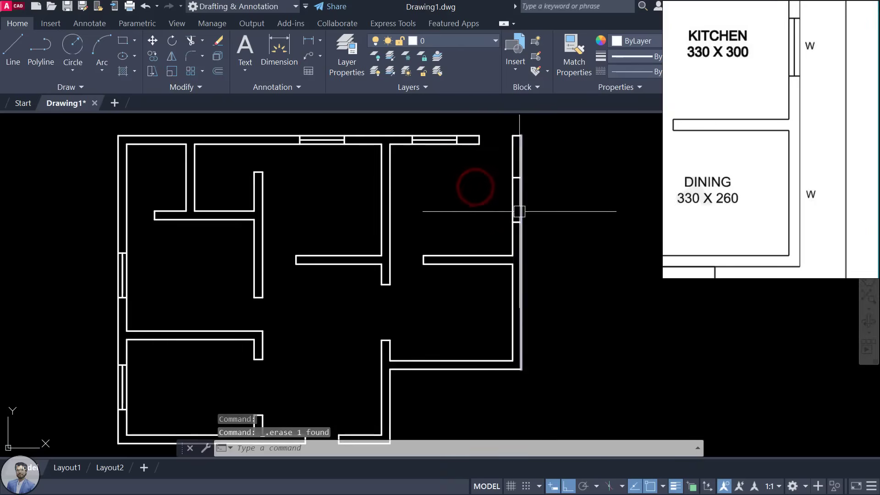
{"action": "type", "text": "l"}
{"action": "key", "text": "Return"}
{"action": "scroll", "coordinate": [530, 195], "scroll_direction": "up", "scroll_amount": 2}
Step: Draw a short line along the right outer wall, then abandon a second line attempt
{"action": "left_click", "coordinate": [509, 169]}
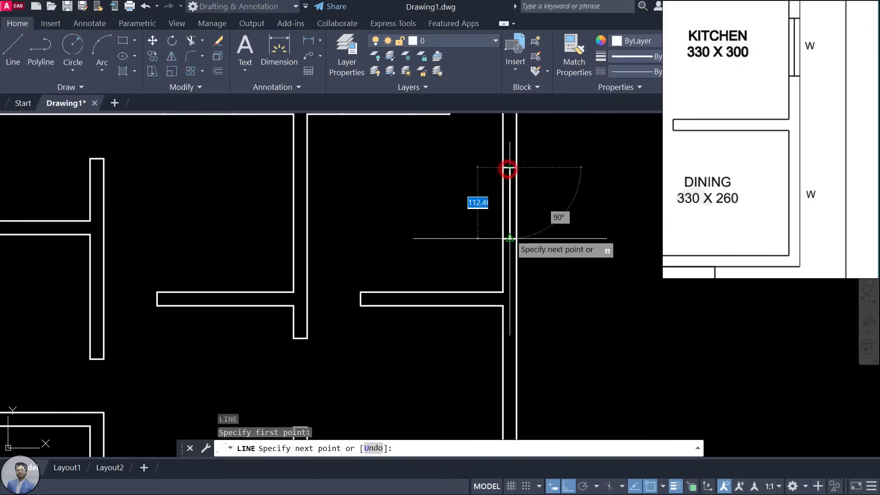
{"action": "left_click", "coordinate": [509, 238]}
{"action": "key", "text": "Escape"}
{"action": "scroll", "coordinate": [520, 269], "scroll_direction": "down", "scroll_amount": 2}
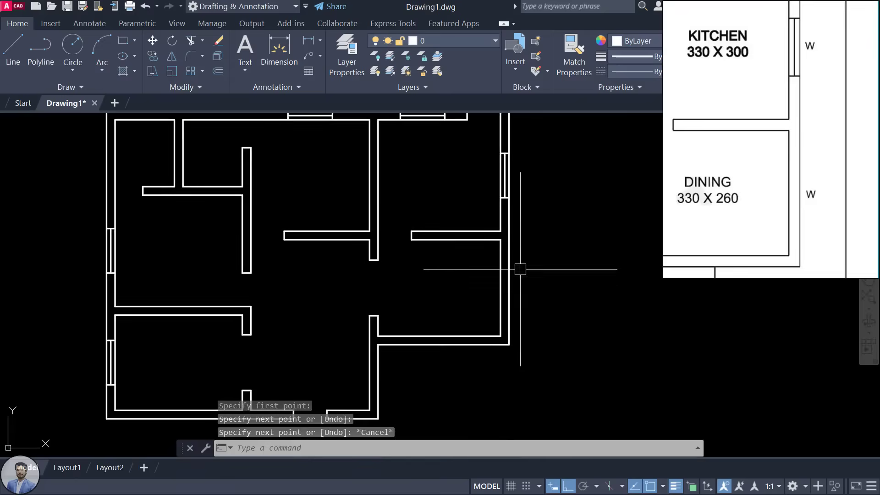
{"action": "type", "text": "l"}
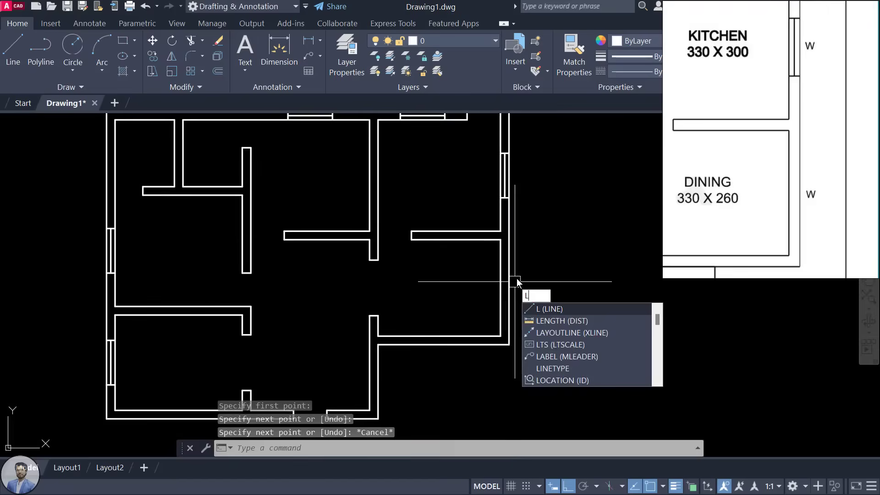
{"action": "key", "text": "Return"}
{"action": "scroll", "coordinate": [517, 279], "scroll_direction": "up", "scroll_amount": 4}
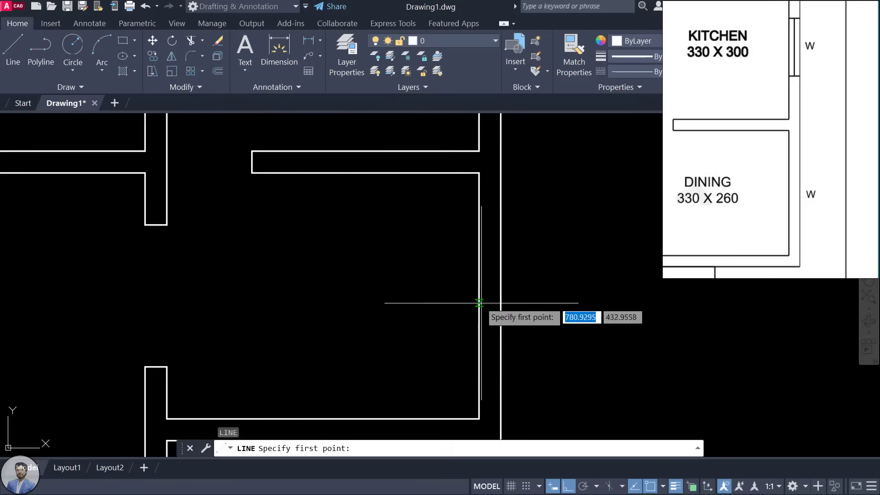
{"action": "left_click", "coordinate": [479, 296]}
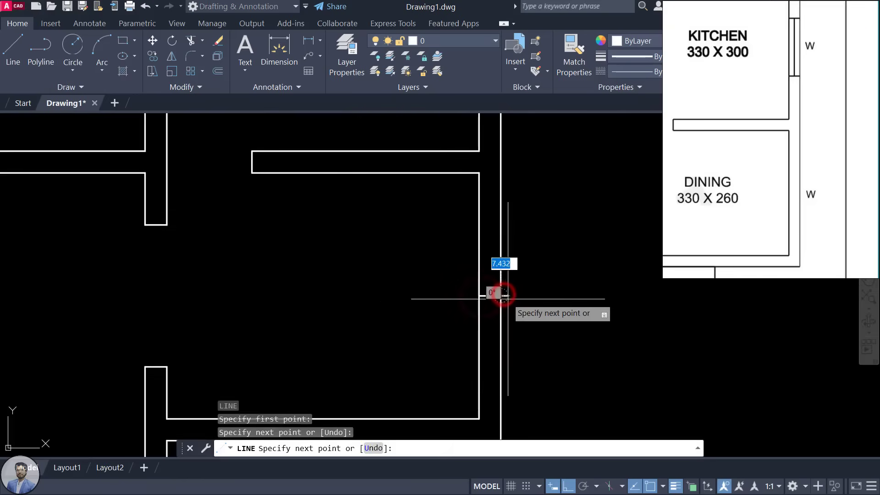
{"action": "key", "text": "Escape"}
{"action": "scroll", "coordinate": [522, 275], "scroll_direction": "down", "scroll_amount": 2}
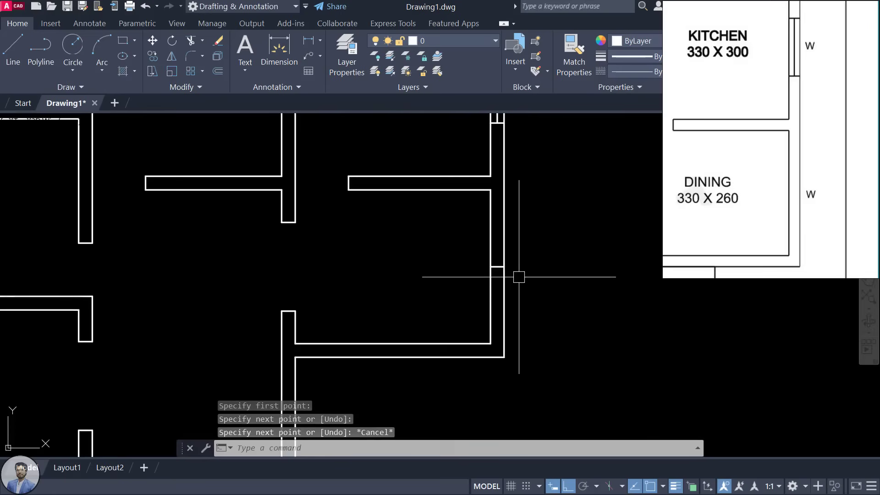
Step: Offset the wall cross line 60 to both sides to make the window jambs
{"action": "type", "text": "o"}
{"action": "key", "text": "Return"}
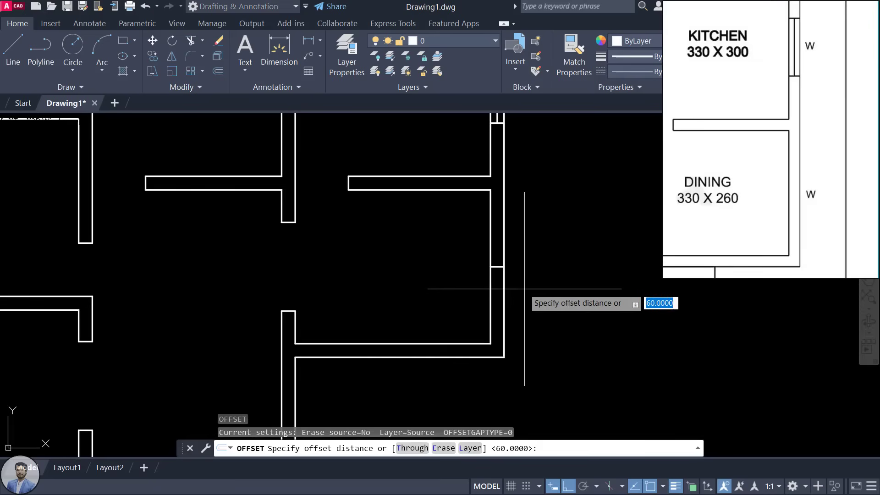
{"action": "key", "text": "Return"}
{"action": "left_click", "coordinate": [498, 267]}
{"action": "left_click", "coordinate": [499, 230]}
{"action": "left_click", "coordinate": [499, 269]}
{"action": "left_click", "coordinate": [503, 312]}
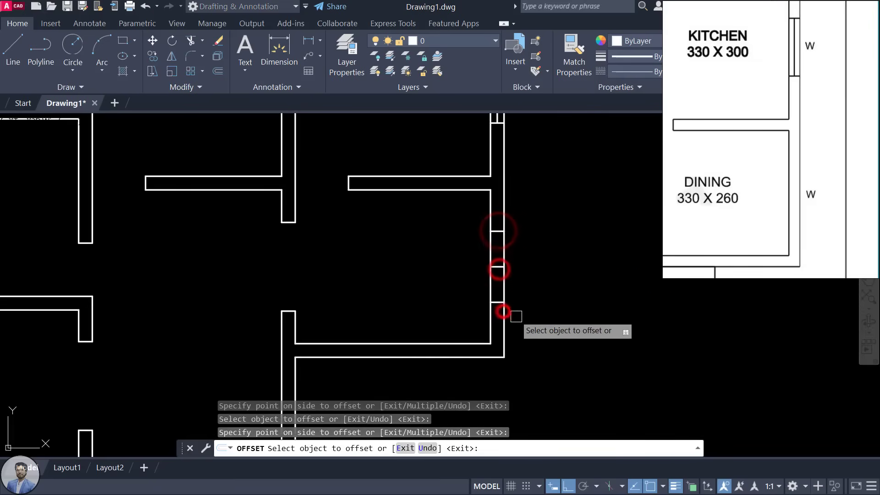
{"action": "key", "text": "Escape"}
Step: Draw the window centre line down the wall between the two jambs
{"action": "type", "text": "l"}
{"action": "key", "text": "Return"}
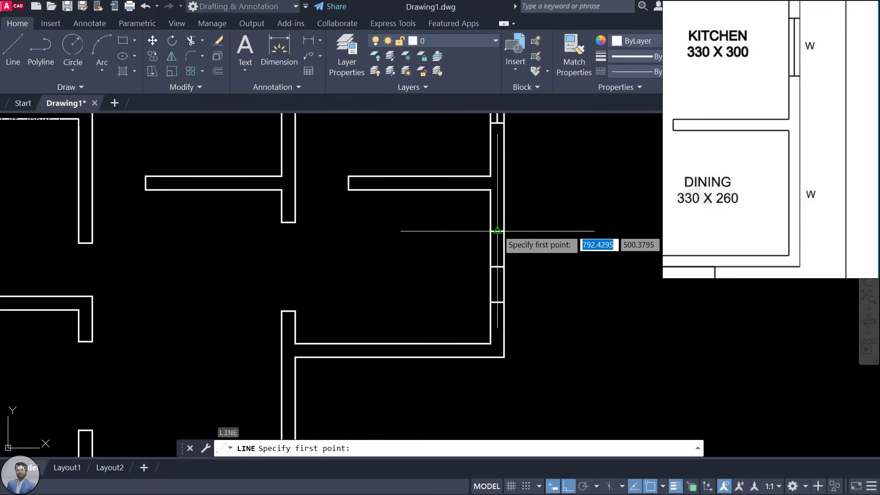
{"action": "left_click", "coordinate": [497, 230]}
{"action": "left_click", "coordinate": [498, 313]}
{"action": "key", "text": "Escape"}
Step: Erase the short extra cross line inside the window
{"action": "scroll", "coordinate": [540, 300], "scroll_direction": "down", "scroll_amount": 2}
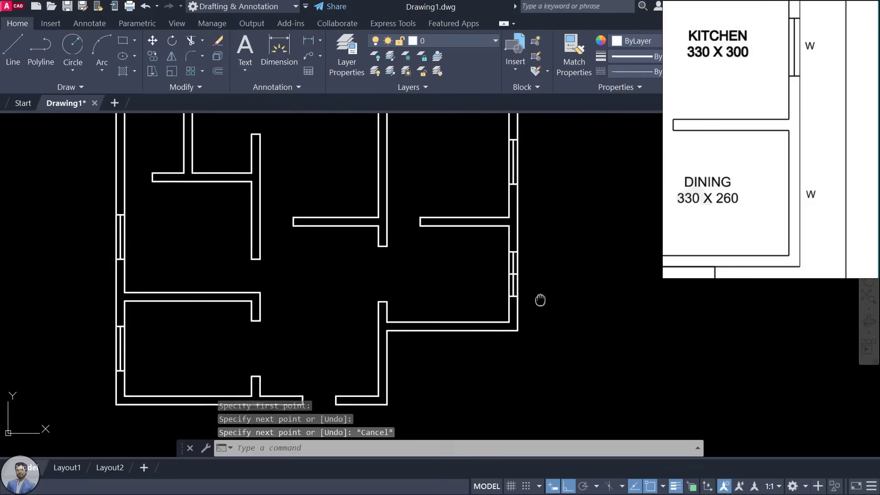
{"action": "scroll", "coordinate": [527, 275], "scroll_direction": "up", "scroll_amount": 5}
{"action": "left_click", "coordinate": [488, 284]}
{"action": "key", "text": "Delete"}
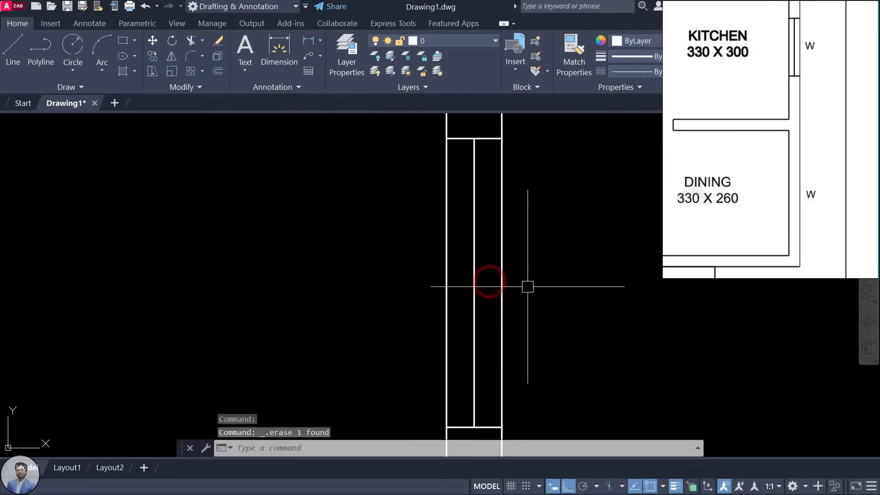
{"action": "scroll", "coordinate": [527, 286], "scroll_direction": "down", "scroll_amount": 6}
{"action": "scroll", "coordinate": [706, 221], "scroll_direction": "down", "scroll_amount": 2}
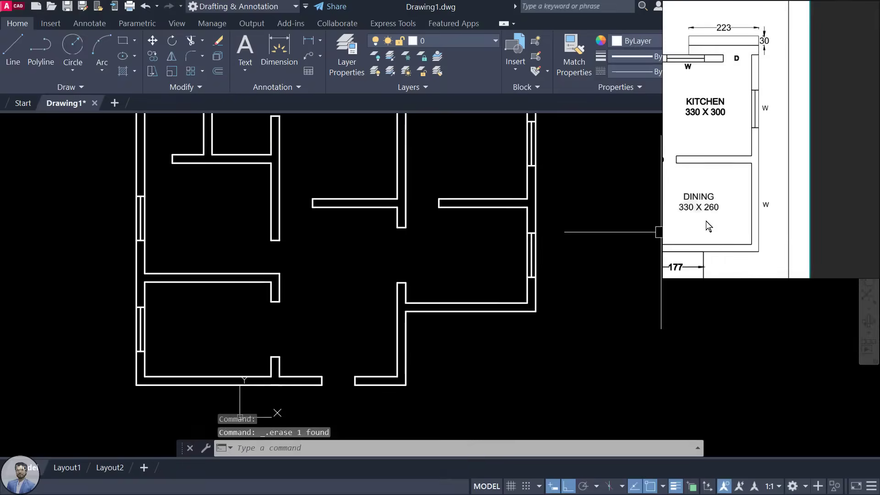
Step: Pan the reference plan image to bring the other rooms into view
{"action": "left_click_drag", "start_coordinate": [726, 247], "coordinate": [832, 211]}
{"action": "left_click_drag", "start_coordinate": [786, 231], "coordinate": [846, 190]}
{"action": "scroll", "coordinate": [380, 270], "scroll_direction": "down", "scroll_amount": 5}
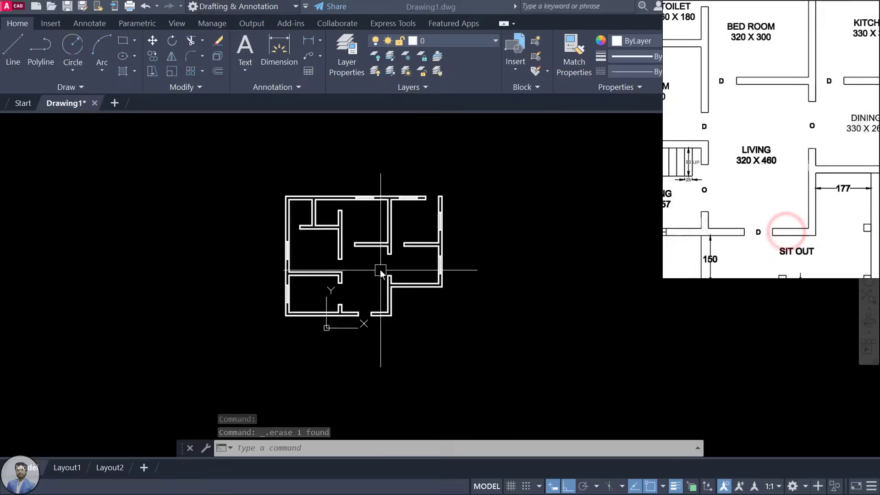
{"action": "scroll", "coordinate": [288, 214], "scroll_direction": "up", "scroll_amount": 4}
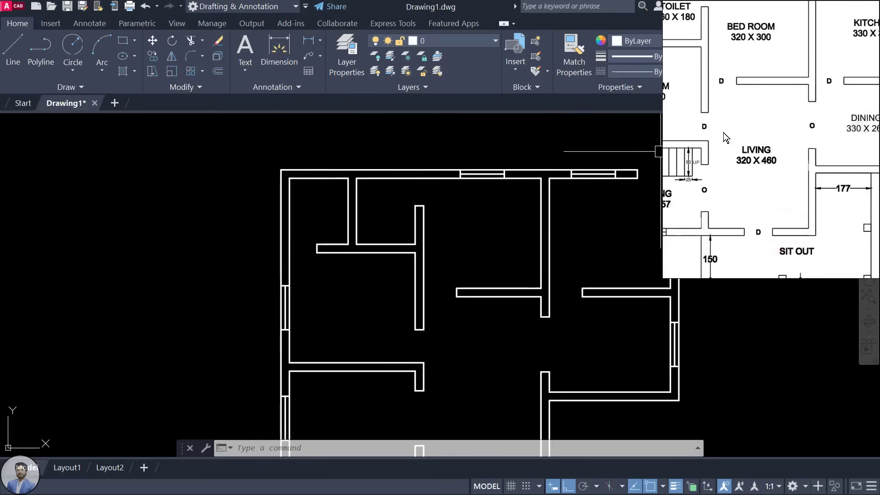
{"action": "scroll", "coordinate": [723, 133], "scroll_direction": "down", "scroll_amount": 3}
{"action": "scroll", "coordinate": [768, 91], "scroll_direction": "up", "scroll_amount": 6}
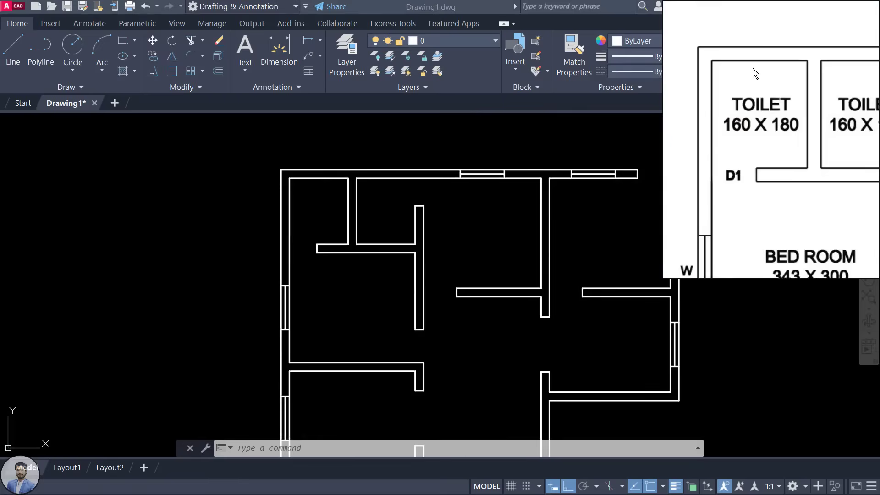
{"action": "left_click", "coordinate": [336, 210]}
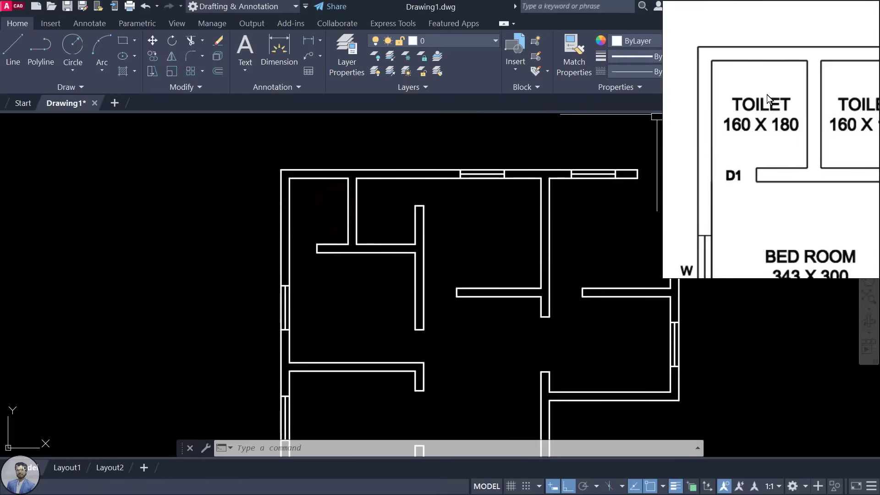
{"action": "scroll", "coordinate": [798, 125], "scroll_direction": "down", "scroll_amount": 3}
{"action": "left_click", "coordinate": [820, 122]}
{"action": "scroll", "coordinate": [718, 104], "scroll_direction": "up", "scroll_amount": 3}
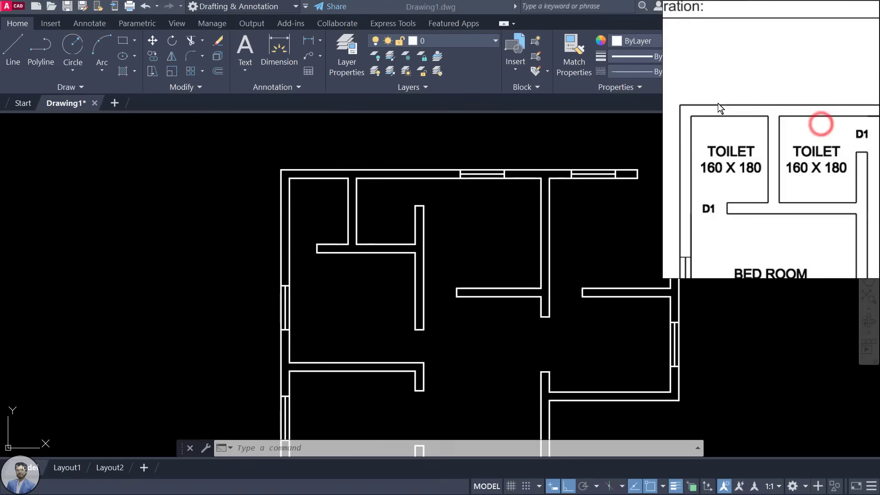
{"action": "left_click", "coordinate": [377, 212]}
{"action": "scroll", "coordinate": [315, 180], "scroll_direction": "up", "scroll_amount": 2}
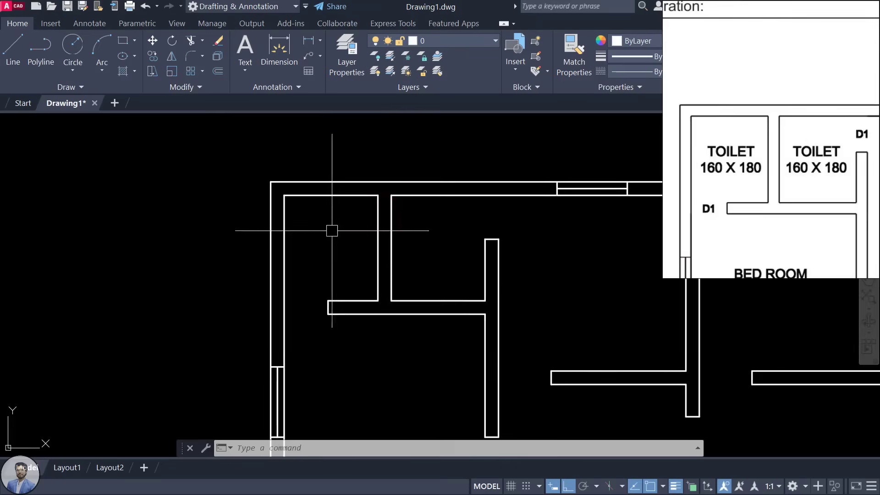
Step: Draw a short line across the top wall from the inner corner to the outer edge
{"action": "type", "text": "l"}
{"action": "key", "text": "Return"}
{"action": "left_click", "coordinate": [330, 193]}
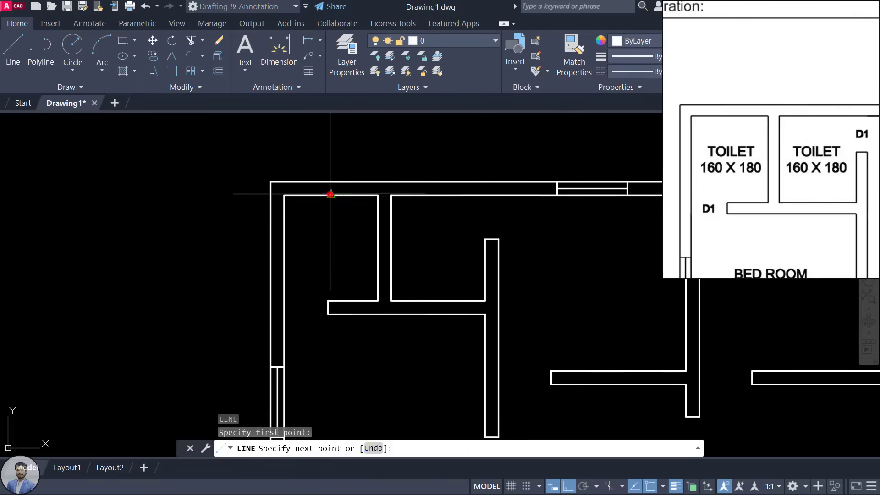
{"action": "left_click", "coordinate": [331, 182]}
{"action": "key", "text": "Escape"}
{"action": "scroll", "coordinate": [376, 233], "scroll_direction": "up", "scroll_amount": 2}
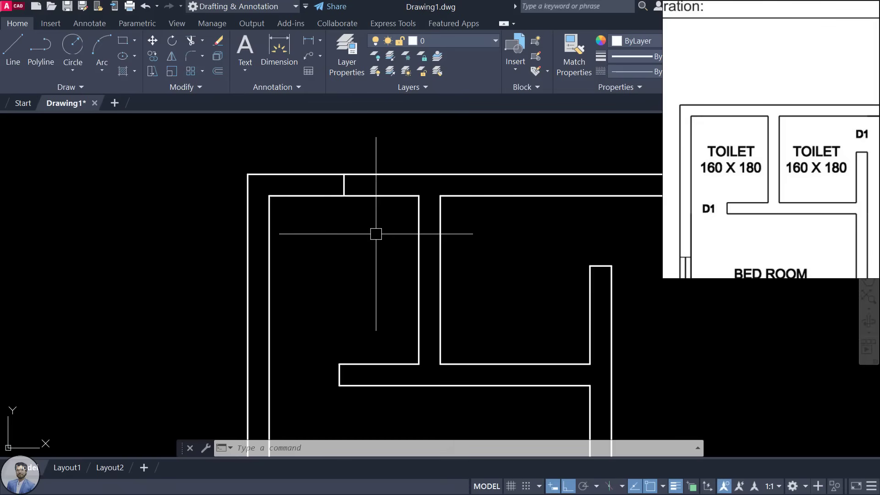
{"action": "scroll", "coordinate": [346, 172], "scroll_direction": "up", "scroll_amount": 2}
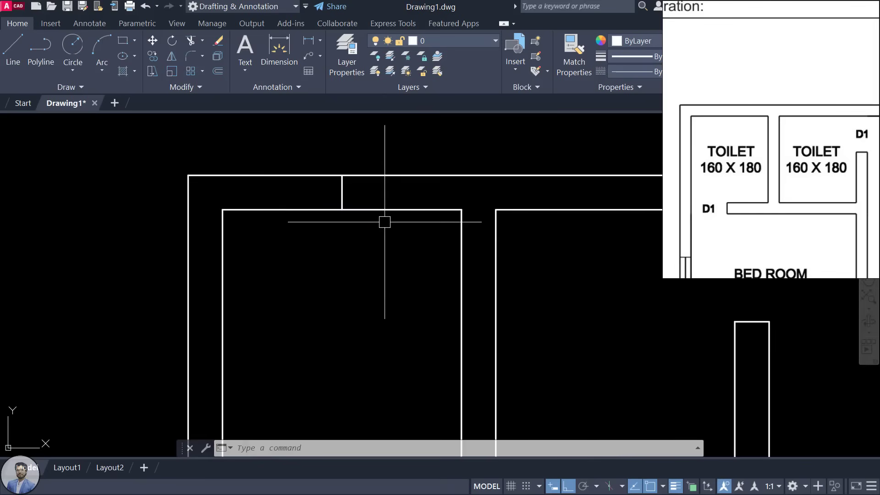
Step: Offset the short wall line 22.5 to both sides
{"action": "key", "text": "Return"}
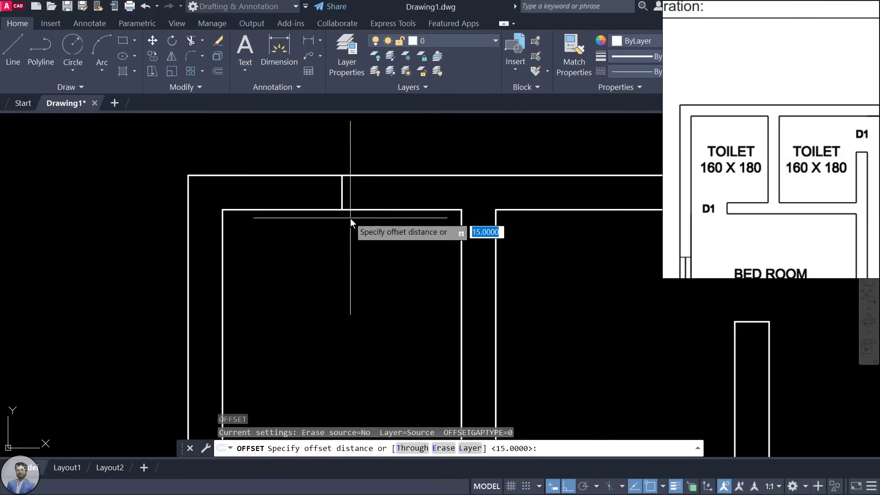
{"action": "type", "text": "22.5"}
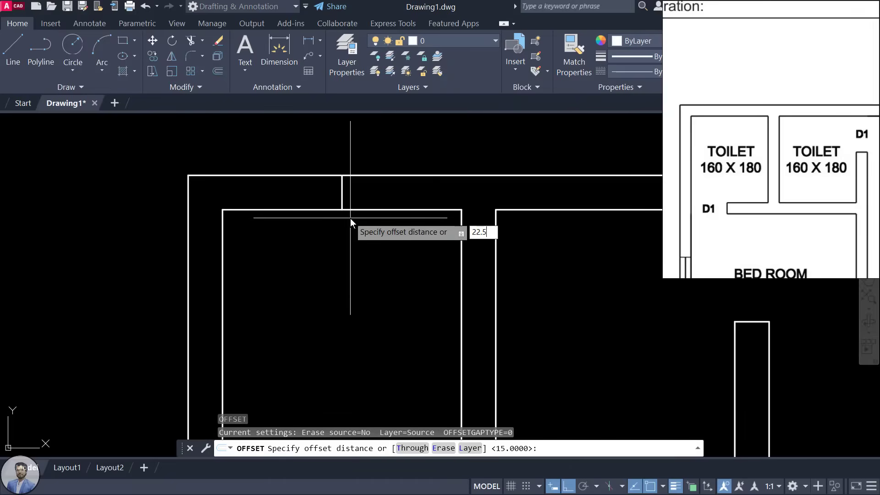
{"action": "key", "text": "Return"}
{"action": "left_click", "coordinate": [343, 188]}
{"action": "left_click", "coordinate": [385, 187]}
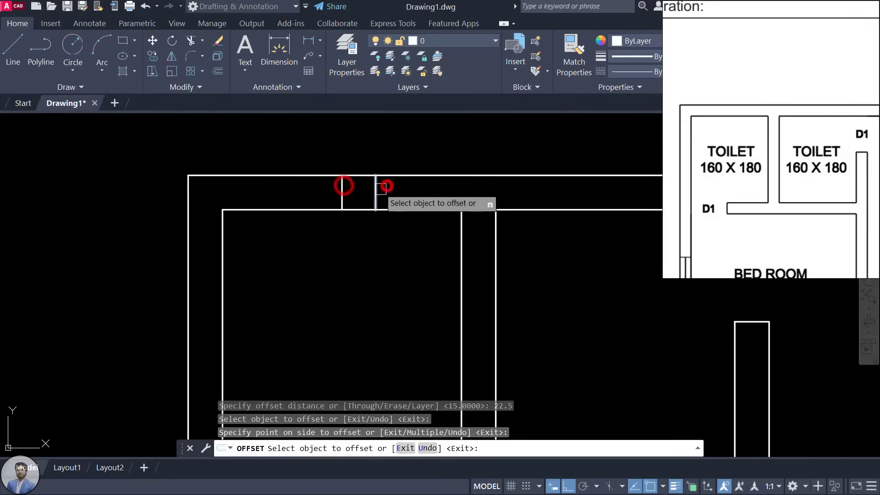
{"action": "left_click", "coordinate": [344, 191]}
{"action": "left_click", "coordinate": [228, 199]}
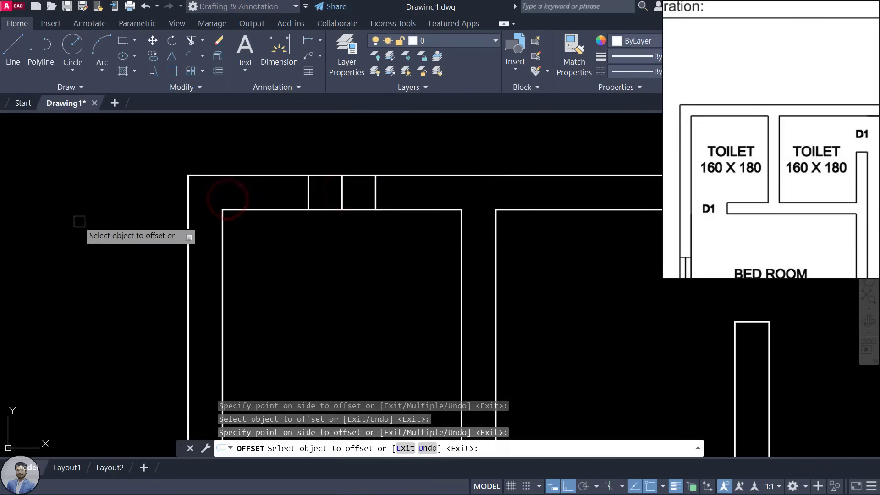
{"action": "scroll", "coordinate": [261, 210], "scroll_direction": "down", "scroll_amount": 2}
{"action": "key", "text": "Escape"}
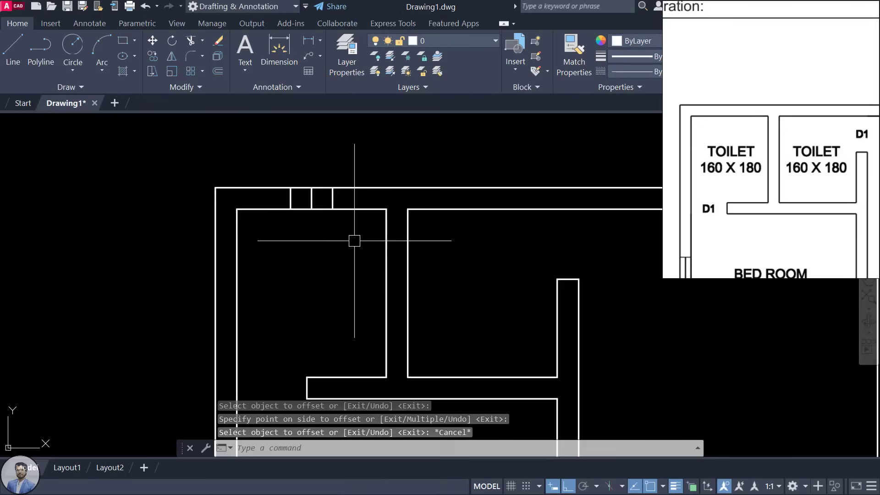
Step: Draw a line across the wall from the opening edge
{"action": "type", "text": "l"}
{"action": "key", "text": "Return"}
{"action": "scroll", "coordinate": [337, 174], "scroll_direction": "up", "scroll_amount": 2}
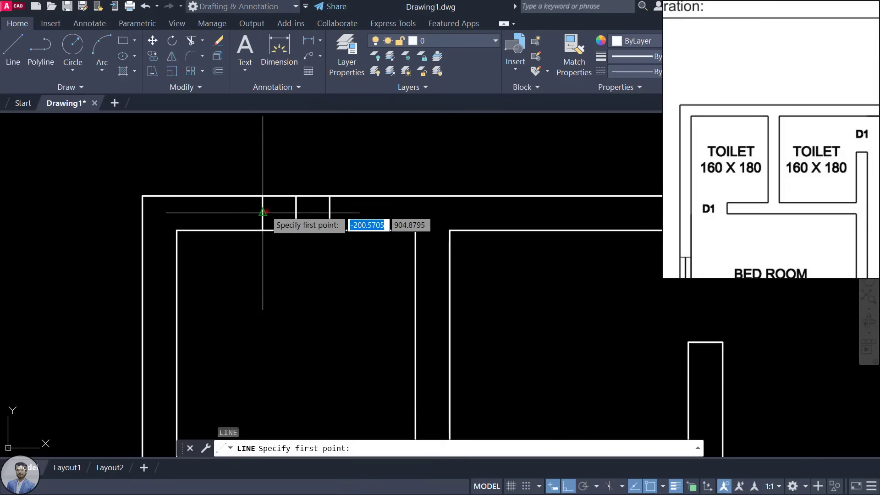
{"action": "left_click", "coordinate": [266, 212]}
{"action": "left_click", "coordinate": [328, 213]}
{"action": "key", "text": "Escape"}
Step: Delete the middle vertical wall line and the inner top wall line
{"action": "left_click", "coordinate": [297, 219]}
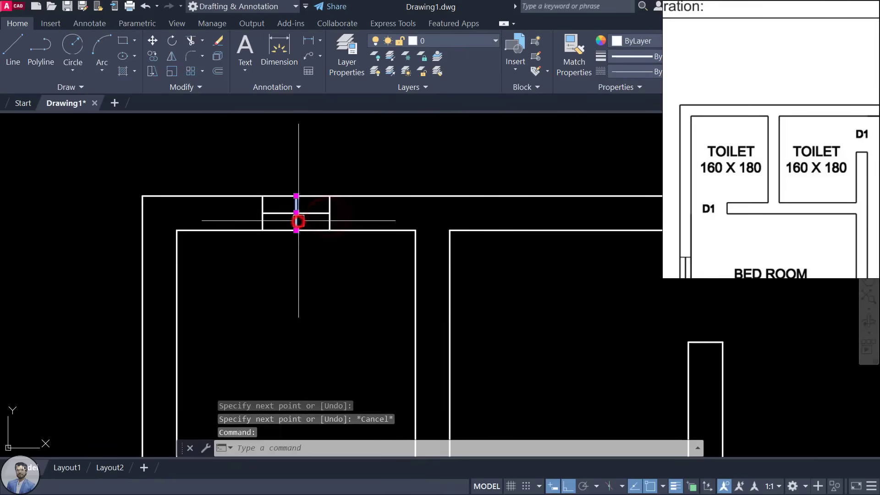
{"action": "key", "text": "Delete"}
{"action": "scroll", "coordinate": [288, 217], "scroll_direction": "up", "scroll_amount": 2}
{"action": "scroll", "coordinate": [282, 213], "scroll_direction": "up", "scroll_amount": 2}
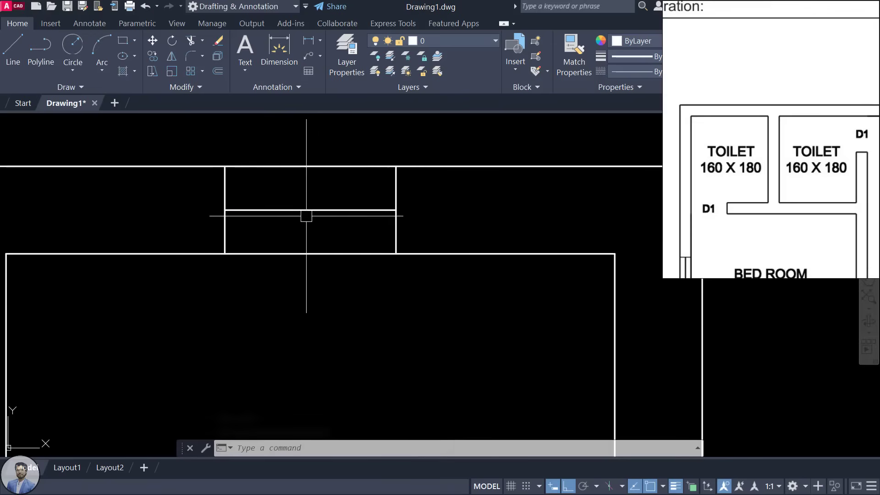
{"action": "scroll", "coordinate": [306, 218], "scroll_direction": "down", "scroll_amount": 6}
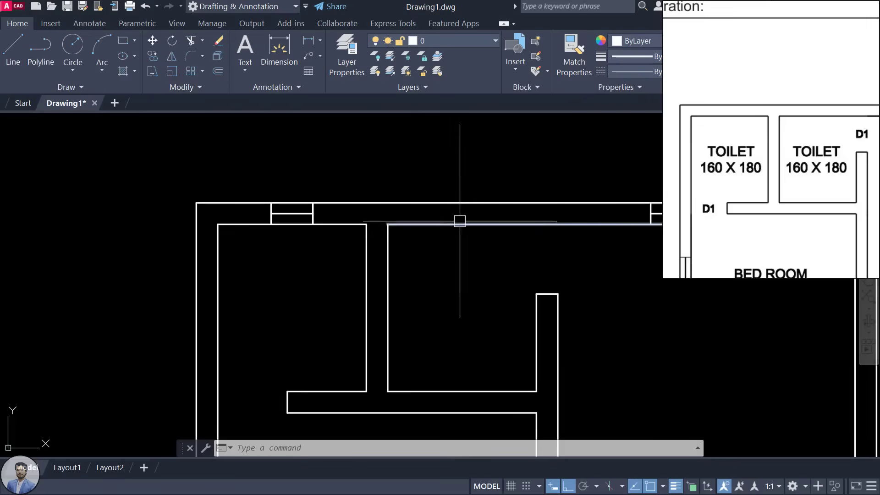
{"action": "scroll", "coordinate": [463, 182], "scroll_direction": "up", "scroll_amount": 2}
{"action": "left_click", "coordinate": [464, 224]}
{"action": "scroll", "coordinate": [465, 224], "scroll_direction": "down", "scroll_amount": 2}
{"action": "middle_click_drag", "start_coordinate": [459, 247], "coordinate": [383, 235]}
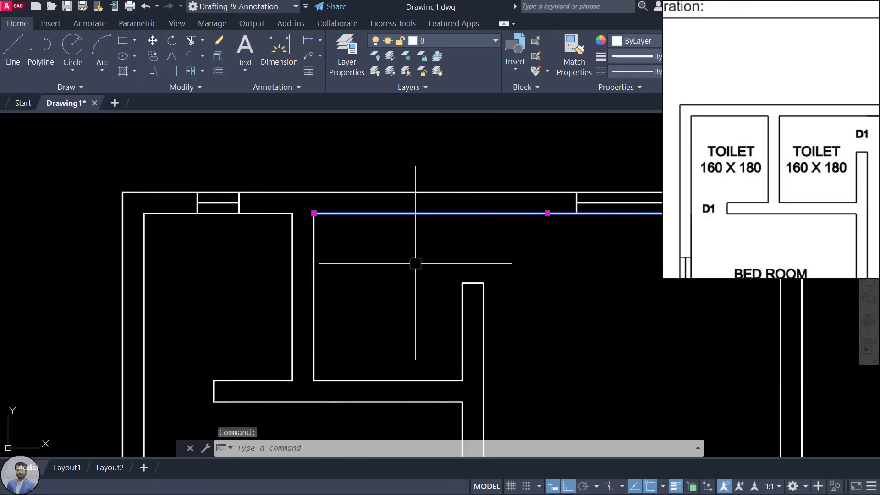
{"action": "key", "text": "Delete"}
{"action": "key", "text": "Escape"}
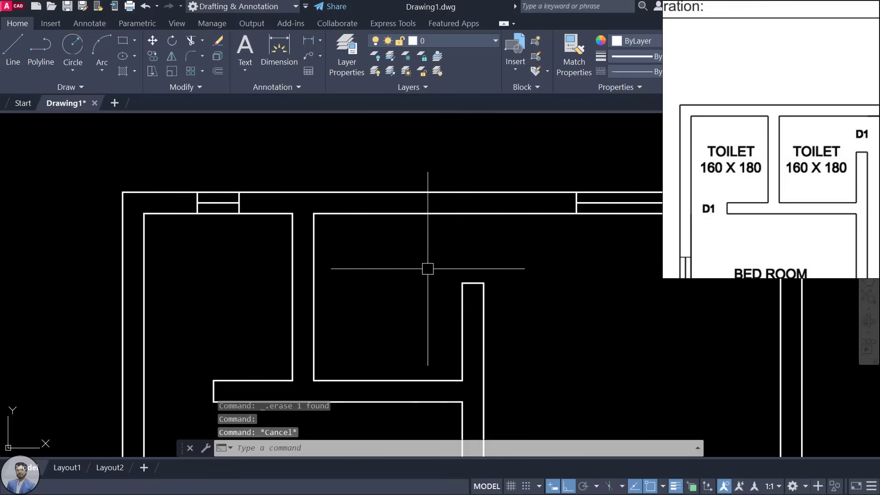
Step: Draw a vertical centre line from the wall midpoint up to the top wall
{"action": "type", "text": "l"}
{"action": "key", "text": "Return"}
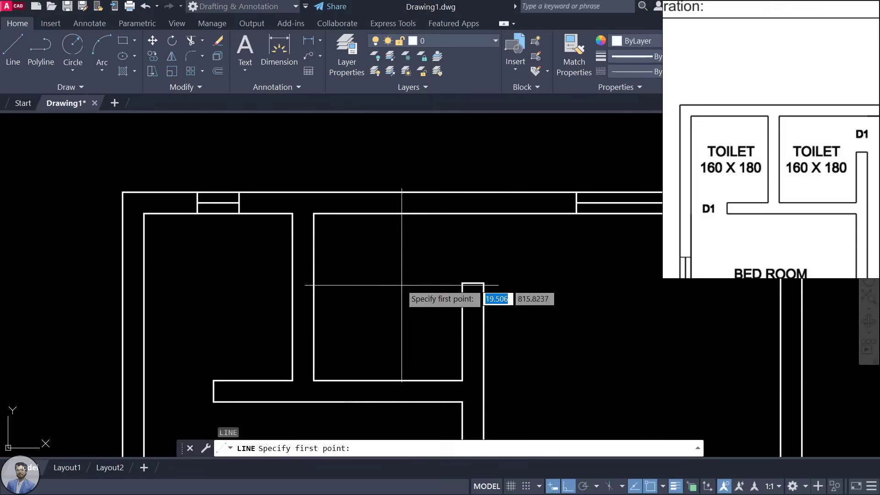
{"action": "left_click", "coordinate": [388, 372]}
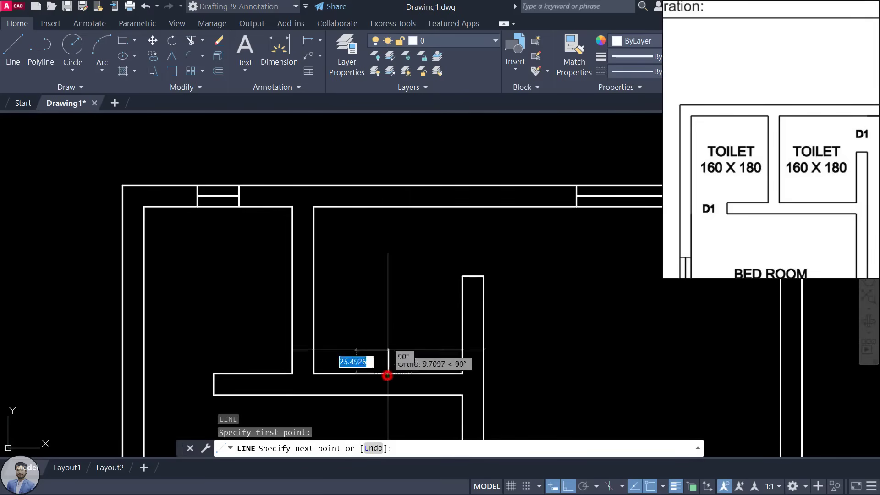
{"action": "left_click", "coordinate": [398, 150]}
{"action": "key", "text": "Escape"}
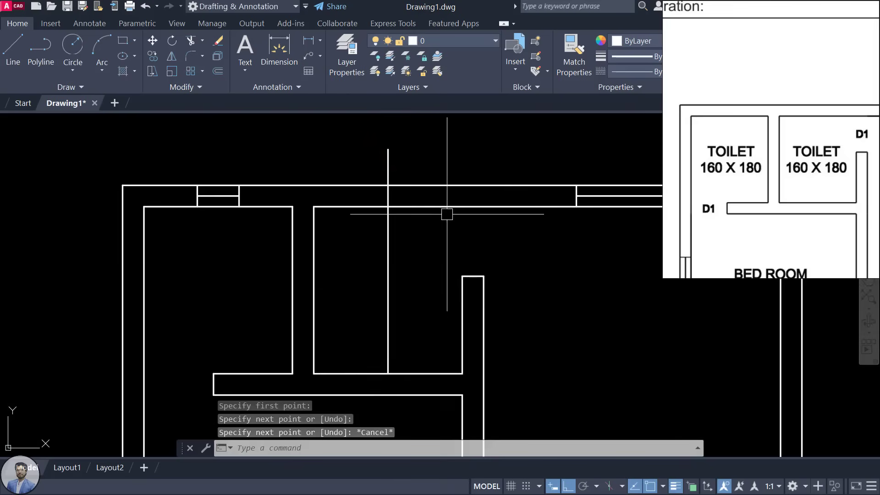
Step: Offset the centre line 22.5 to each side to form the window jambs
{"action": "type", "text": "o"}
{"action": "key", "text": "Return"}
{"action": "key", "text": "Return"}
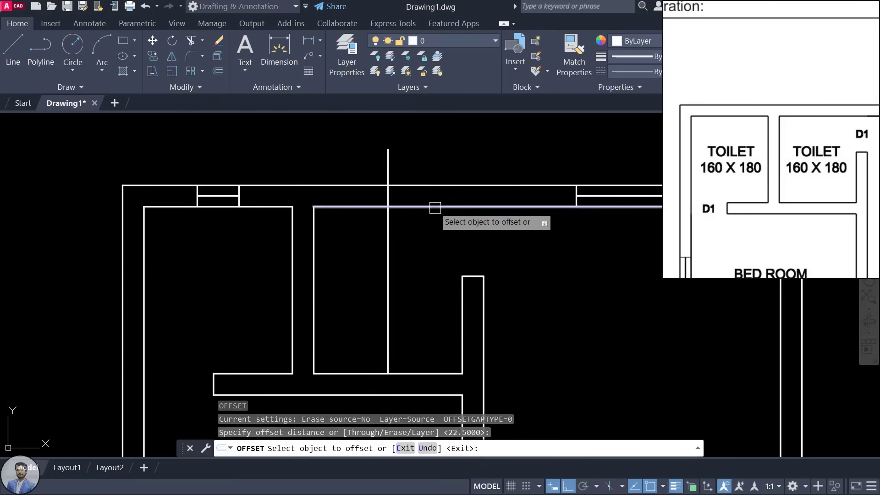
{"action": "left_click", "coordinate": [388, 193]}
{"action": "left_click", "coordinate": [407, 194]}
{"action": "left_click", "coordinate": [388, 197]}
{"action": "left_click", "coordinate": [315, 212]}
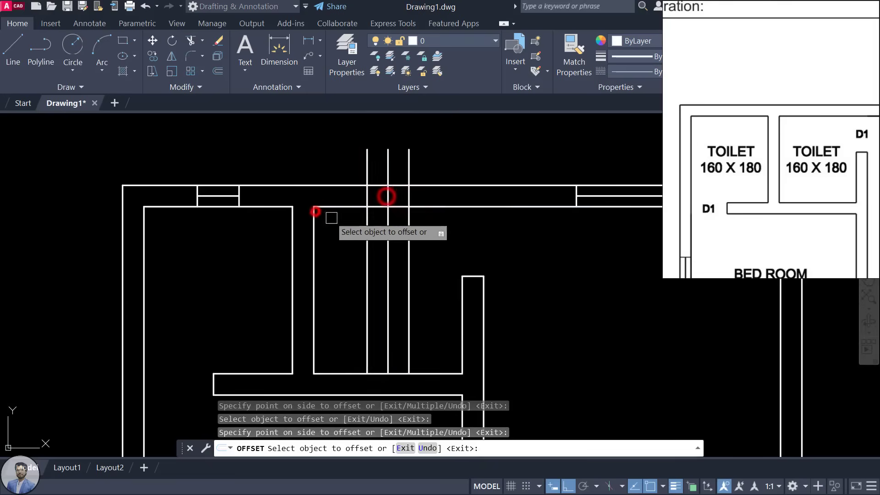
{"action": "key", "text": "Escape"}
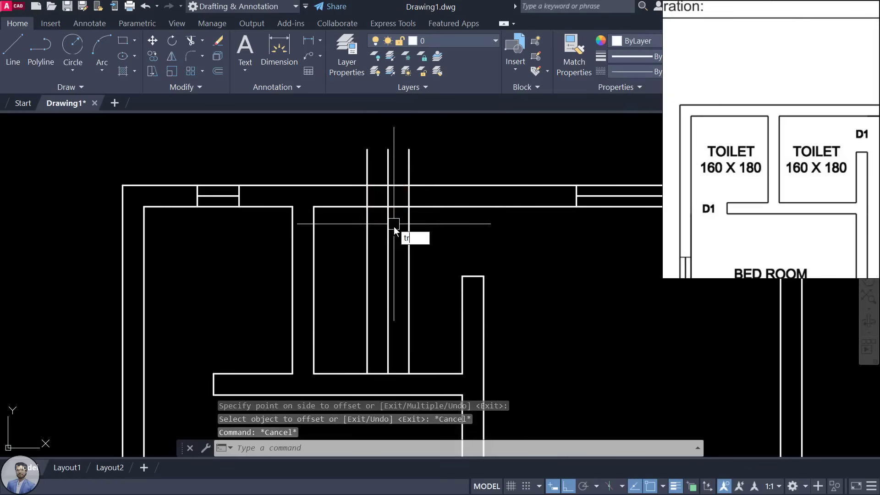
Step: Trim the jamb lines to the wall and erase the leftover centre line
{"action": "type", "text": "tr"}
{"action": "key", "text": "Return"}
{"action": "key", "text": "Return"}
{"action": "left_click", "coordinate": [408, 166]}
{"action": "left_click", "coordinate": [366, 164]}
{"action": "left_click", "coordinate": [368, 232]}
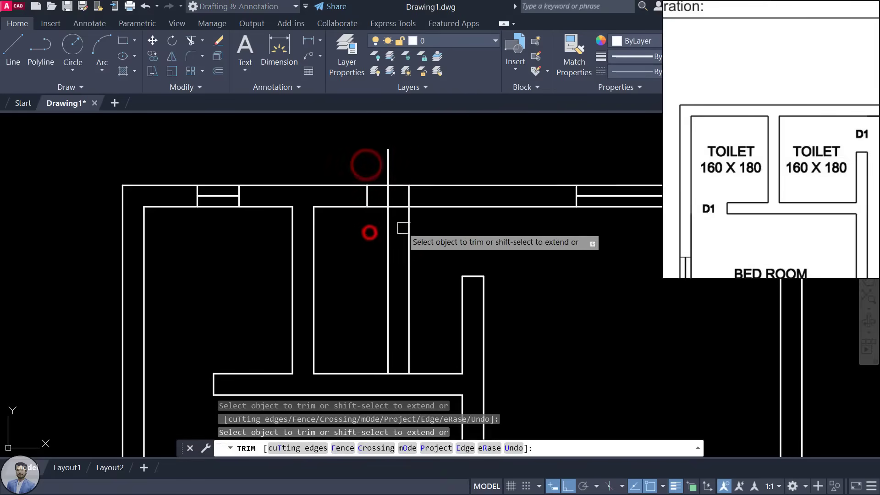
{"action": "left_click", "coordinate": [407, 229]}
{"action": "left_click", "coordinate": [388, 228]}
{"action": "key", "text": "Escape"}
{"action": "key", "text": "Escape"}
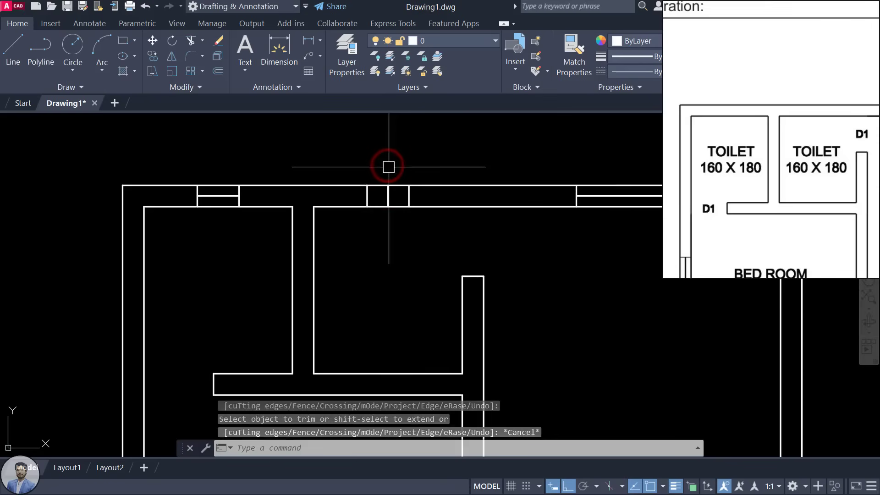
{"action": "left_click", "coordinate": [389, 196]}
{"action": "key", "text": "Delete"}
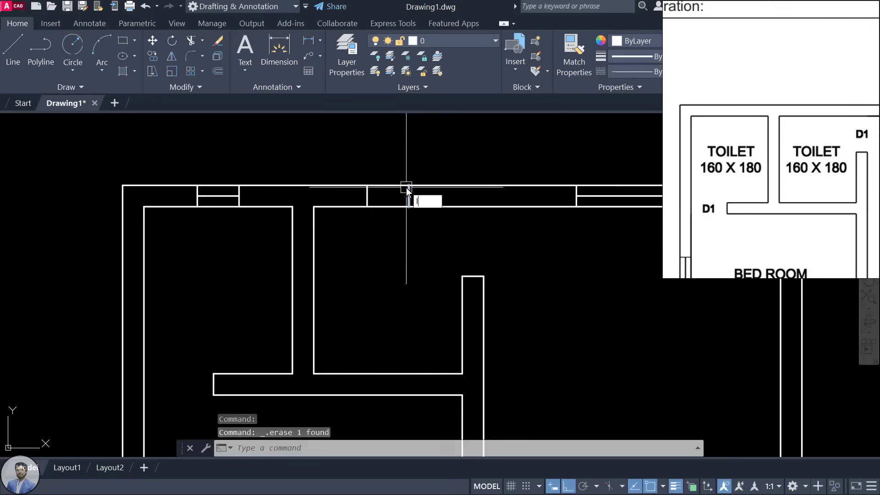
Step: Draw the window's middle line across the wall between the two jambs
{"action": "type", "text": "l"}
{"action": "key", "text": "Return"}
{"action": "scroll", "coordinate": [389, 185], "scroll_direction": "up", "scroll_amount": 4}
{"action": "left_click", "coordinate": [338, 211]}
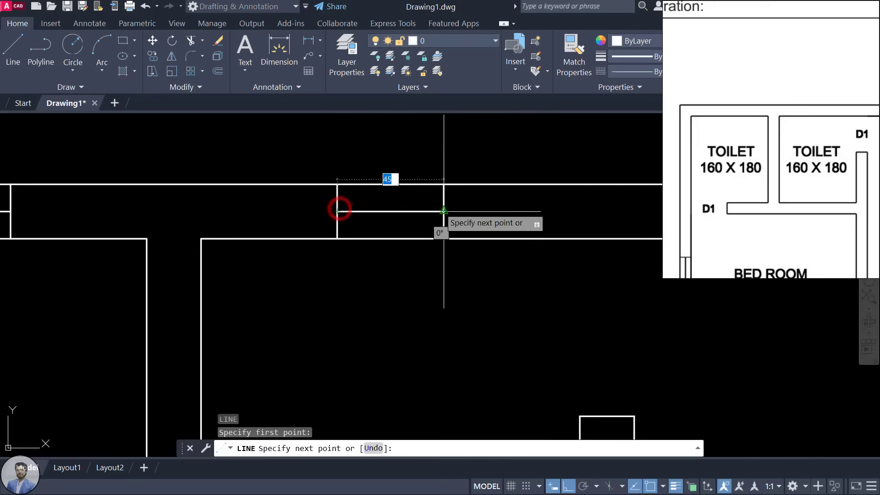
{"action": "left_click", "coordinate": [444, 210]}
{"action": "key", "text": "Escape"}
{"action": "key", "text": "Escape"}
{"action": "scroll", "coordinate": [451, 201], "scroll_direction": "down", "scroll_amount": 5}
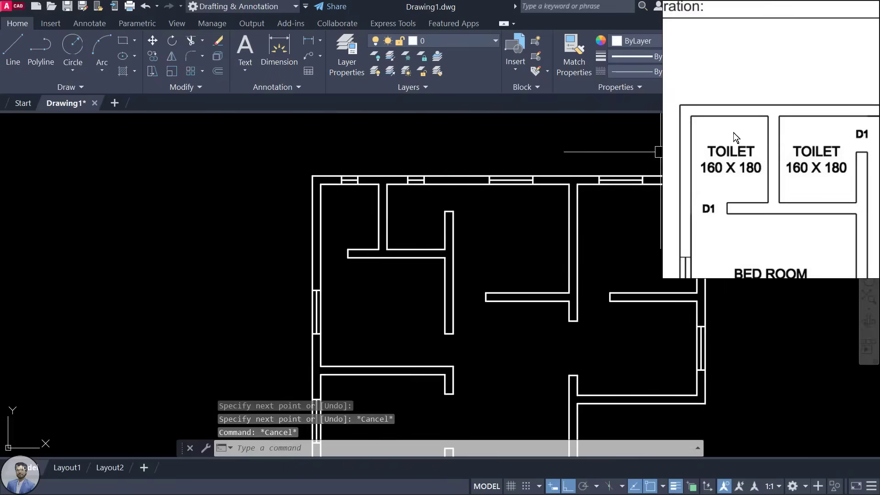
{"action": "scroll", "coordinate": [765, 155], "scroll_direction": "down", "scroll_amount": 3}
{"action": "left_click", "coordinate": [797, 201]}
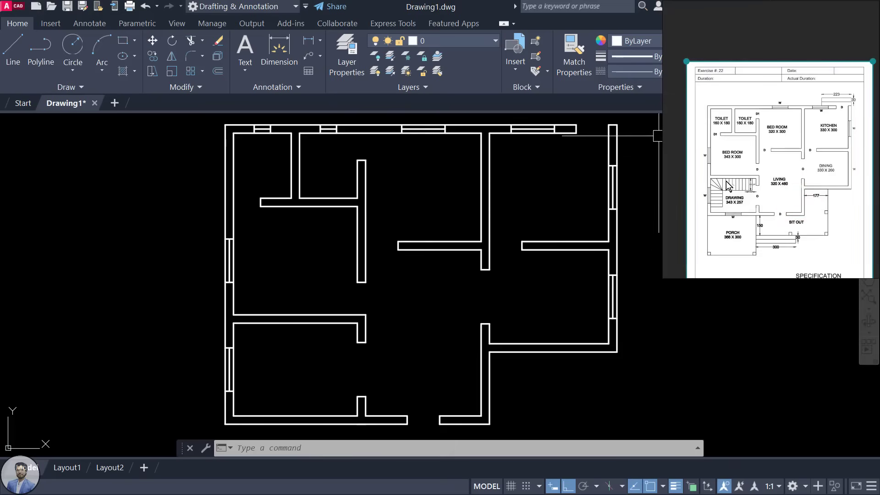
{"action": "scroll", "coordinate": [743, 165], "scroll_direction": "up", "scroll_amount": 4}
{"action": "scroll", "coordinate": [692, 161], "scroll_direction": "down", "scroll_amount": 3}
{"action": "left_click_drag", "start_coordinate": [739, 198], "coordinate": [734, 164]}
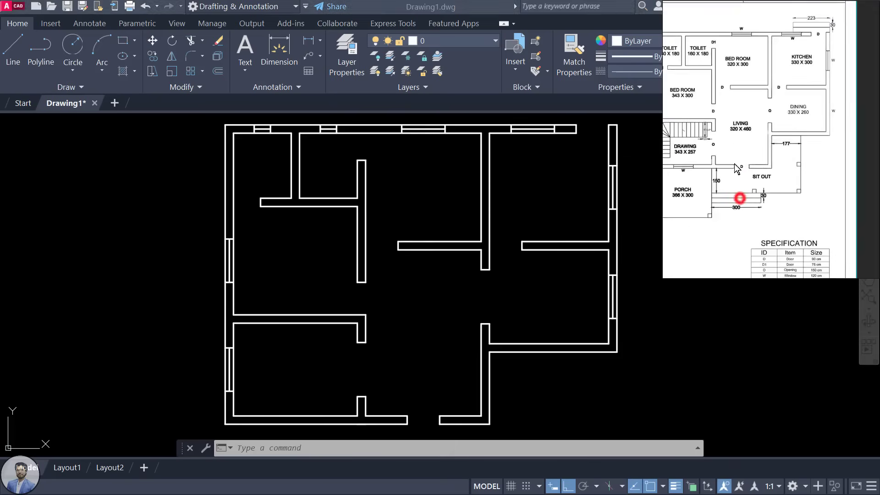
{"action": "scroll", "coordinate": [755, 168], "scroll_direction": "up", "scroll_amount": 3}
{"action": "left_click_drag", "start_coordinate": [768, 194], "coordinate": [856, 174]}
{"action": "left_click_drag", "start_coordinate": [745, 197], "coordinate": [728, 198]}
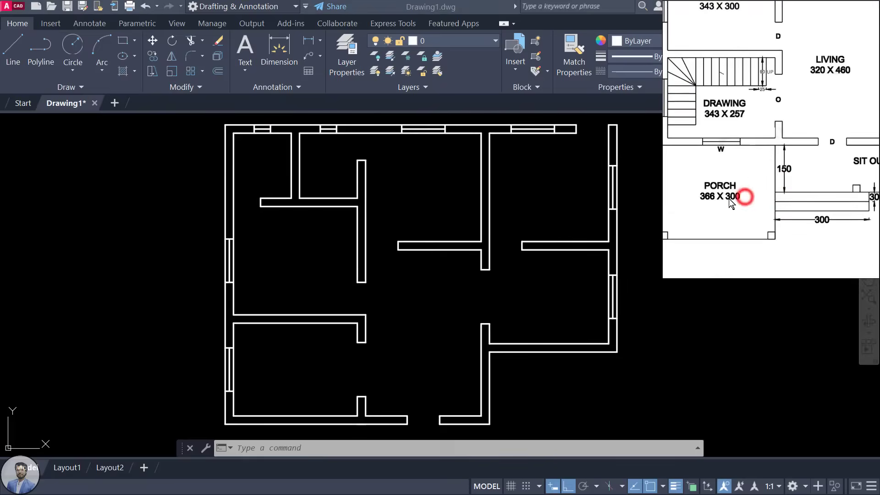
{"action": "scroll", "coordinate": [802, 197], "scroll_direction": "down", "scroll_amount": 4}
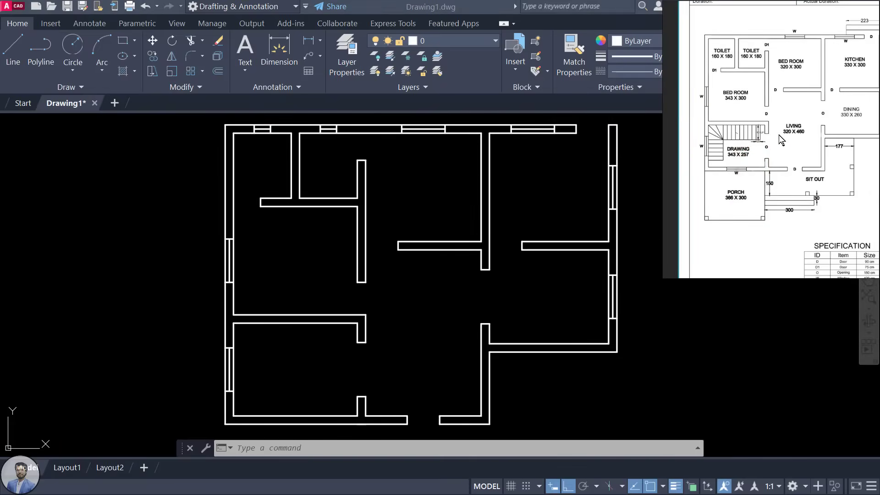
{"action": "scroll", "coordinate": [825, 202], "scroll_direction": "up", "scroll_amount": 2}
{"action": "left_click", "coordinate": [832, 192]}
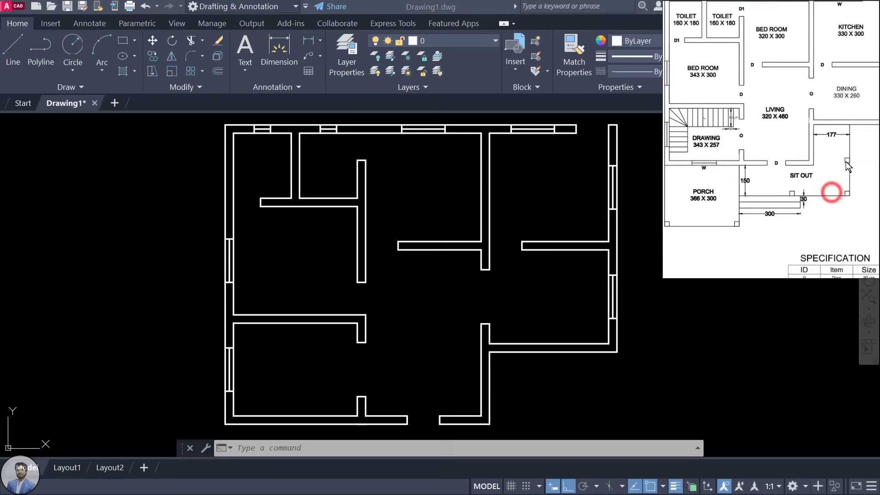
{"action": "middle_click_drag", "start_coordinate": [436, 320], "coordinate": [434, 194]}
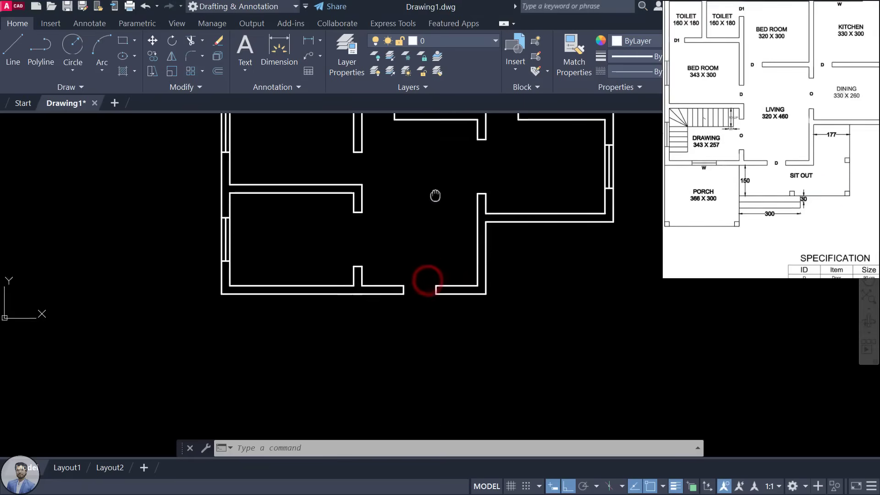
{"action": "scroll", "coordinate": [825, 140], "scroll_direction": "up", "scroll_amount": 3}
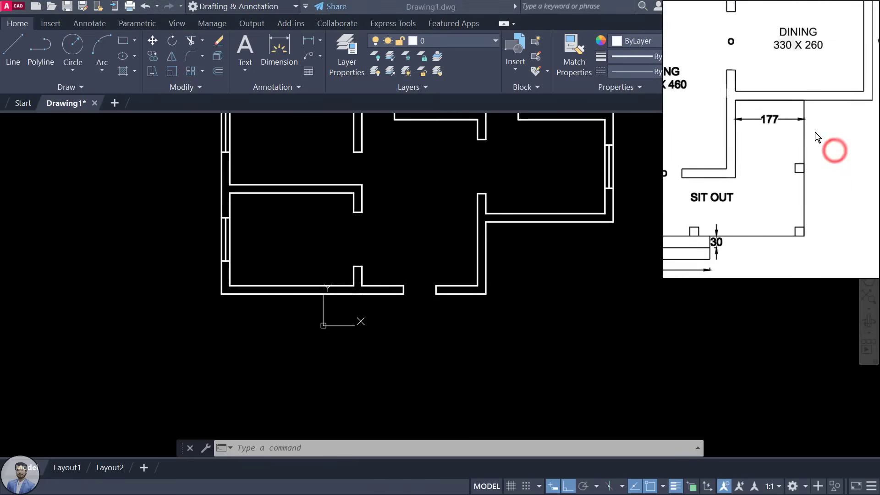
{"action": "left_click", "coordinate": [536, 302]}
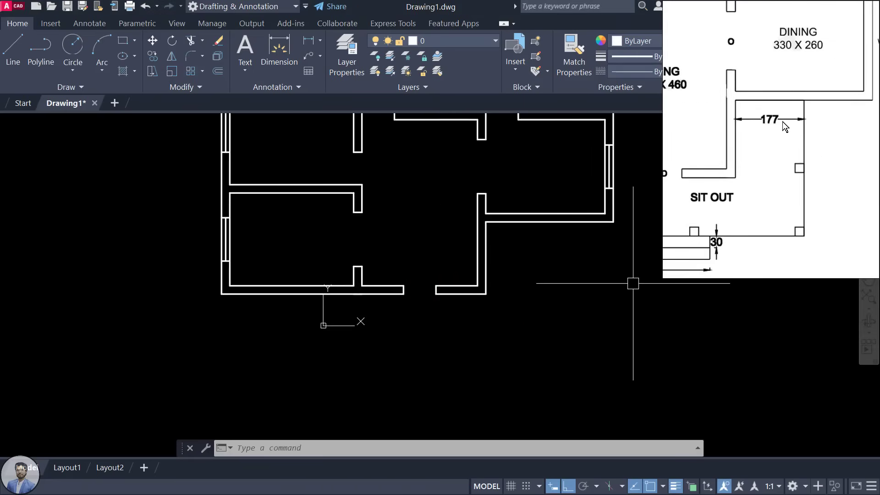
{"action": "left_click", "coordinate": [583, 292]}
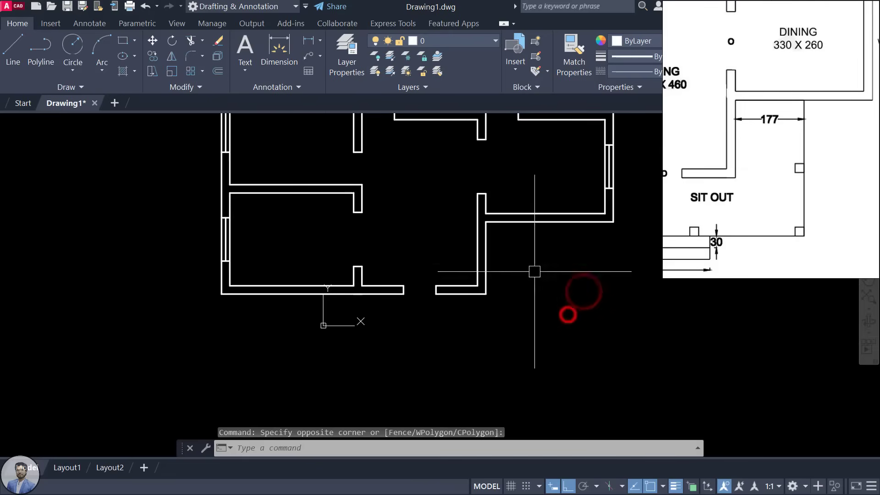
Step: Offset the lower right wall line 177 to the right
{"action": "left_click", "coordinate": [487, 245]}
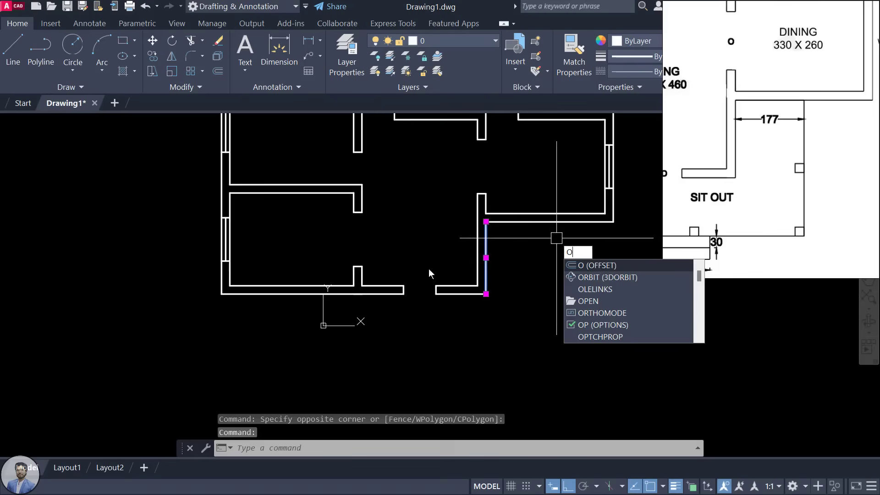
{"action": "key", "text": "Return"}
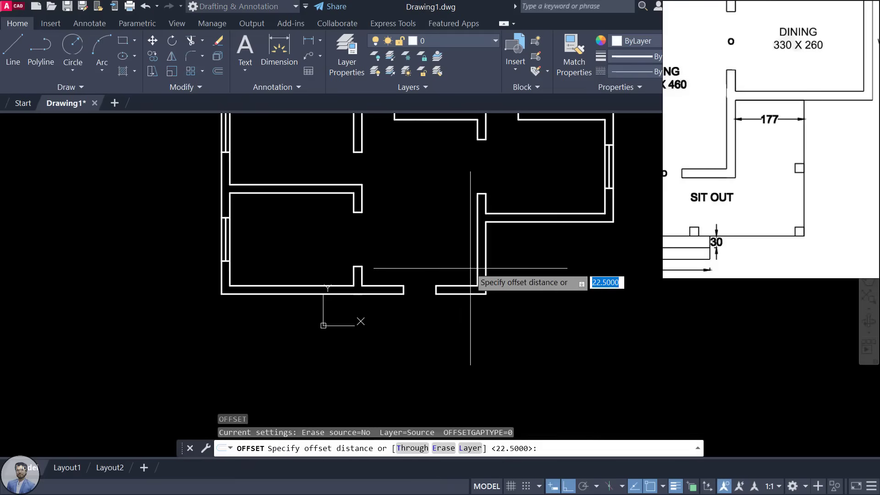
{"action": "type", "text": "177"}
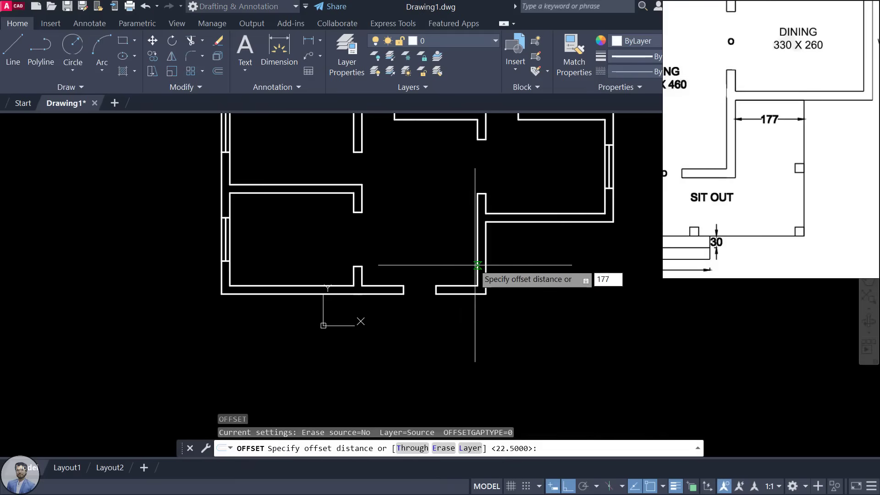
{"action": "key", "text": "Return"}
{"action": "left_click", "coordinate": [485, 263]}
{"action": "left_click", "coordinate": [597, 257]}
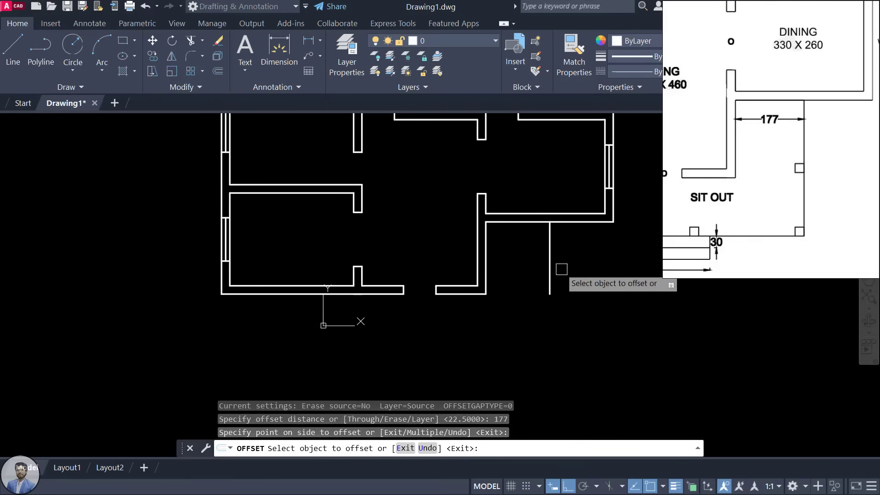
Step: Offset the bottom wall line 150 downward
{"action": "scroll", "coordinate": [779, 186], "scroll_direction": "down", "scroll_amount": 3}
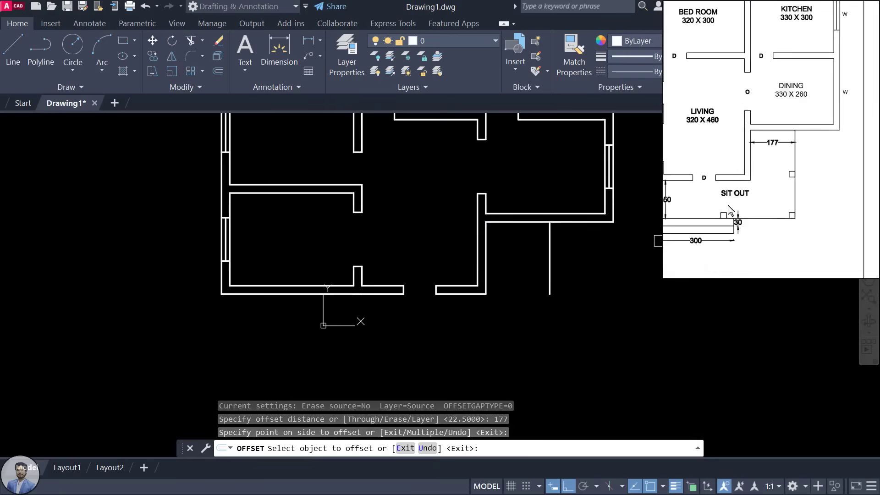
{"action": "left_click_drag", "start_coordinate": [730, 205], "coordinate": [765, 194]}
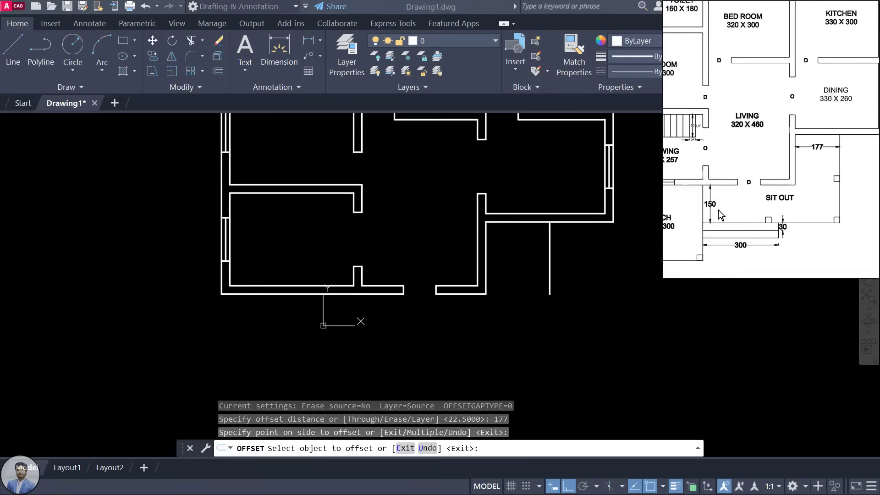
{"action": "left_click", "coordinate": [496, 312]}
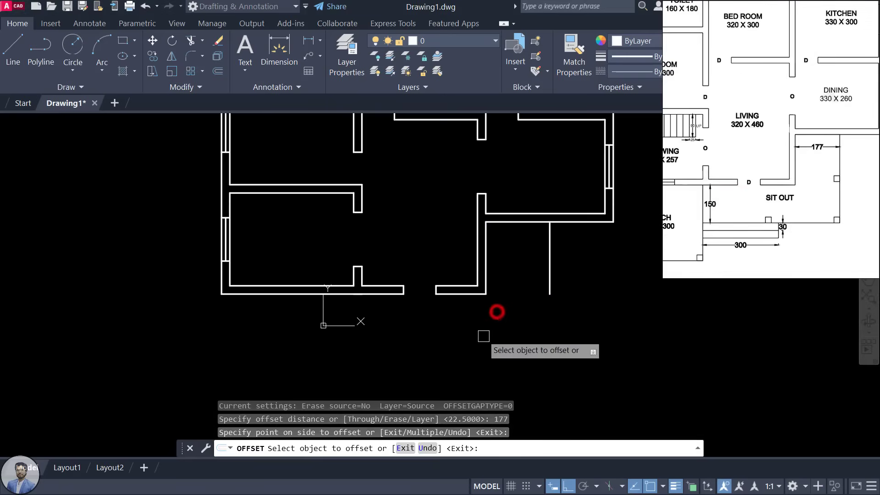
{"action": "middle_click_drag", "start_coordinate": [465, 320], "coordinate": [470, 311]}
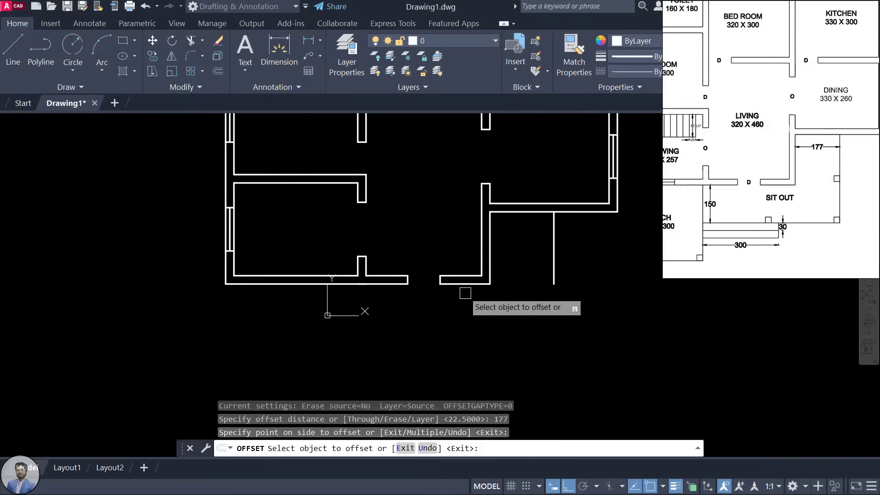
{"action": "left_click", "coordinate": [479, 284]}
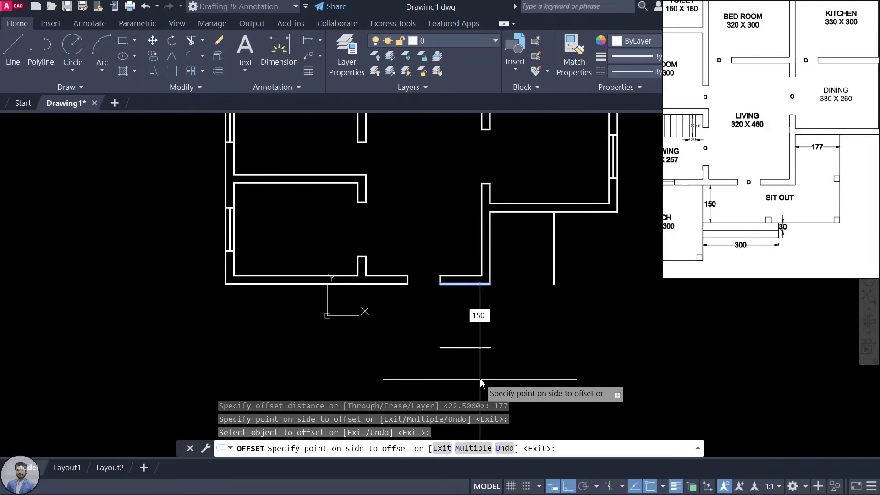
{"action": "key", "text": "Return"}
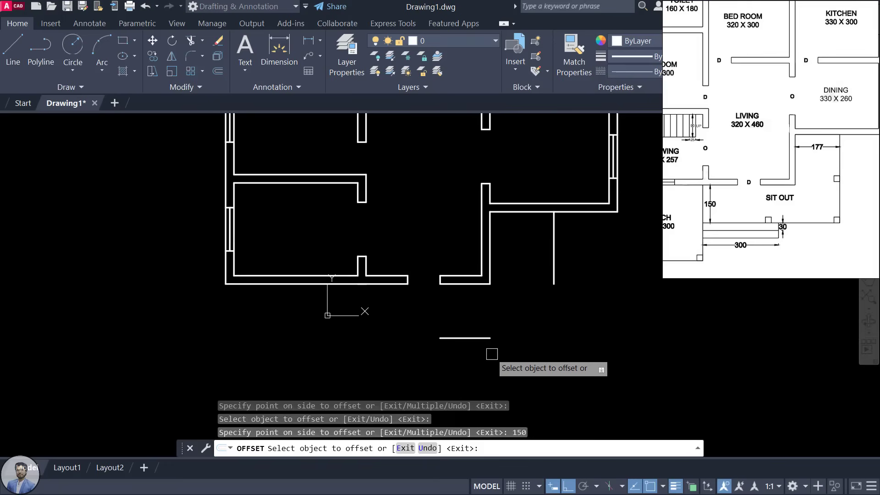
{"action": "key", "text": "Escape"}
{"action": "key", "text": "Escape"}
{"action": "key", "text": "Escape"}
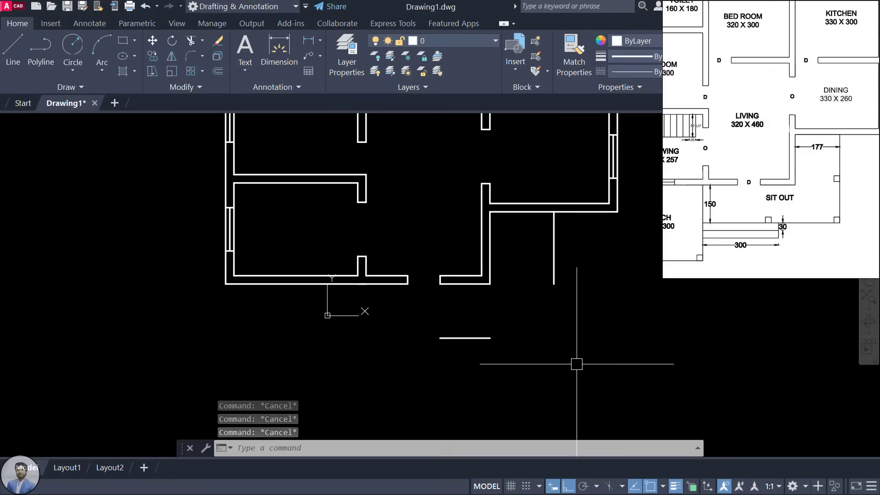
Step: Fillet the new horizontal and vertical lines into a sharp corner
{"action": "type", "text": "F"}
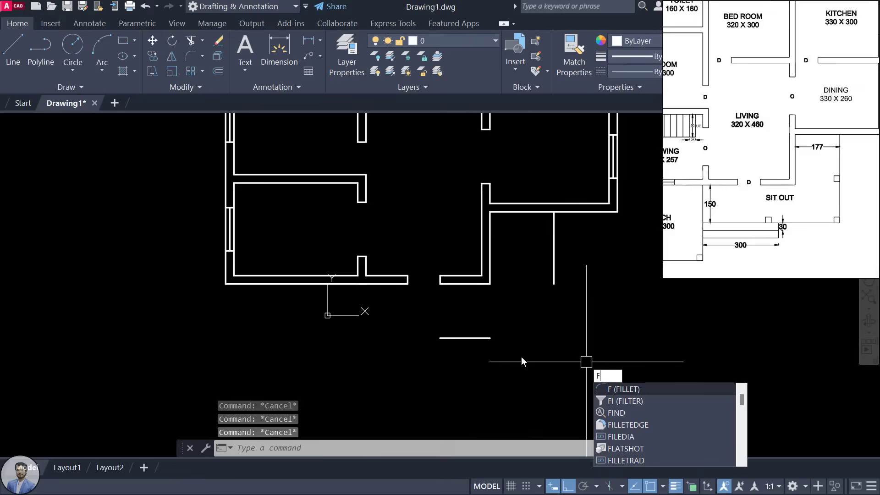
{"action": "key", "text": "Return"}
{"action": "left_click", "coordinate": [484, 338]}
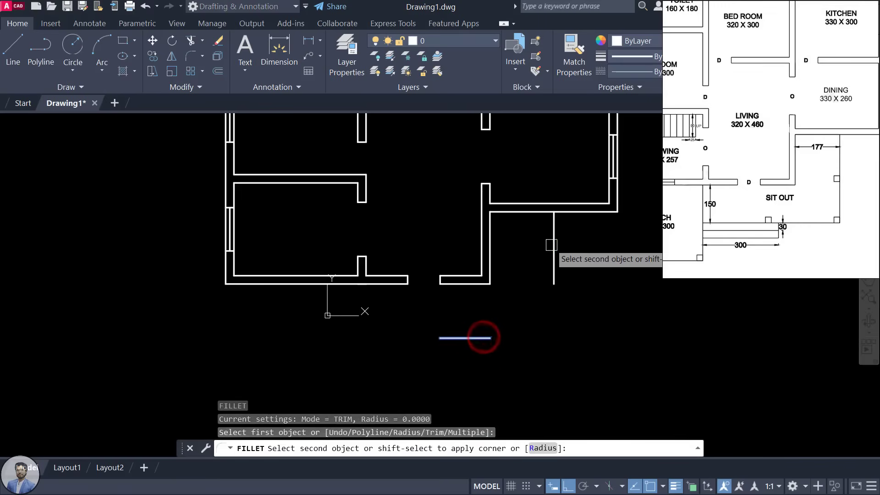
{"action": "left_click", "coordinate": [552, 244]}
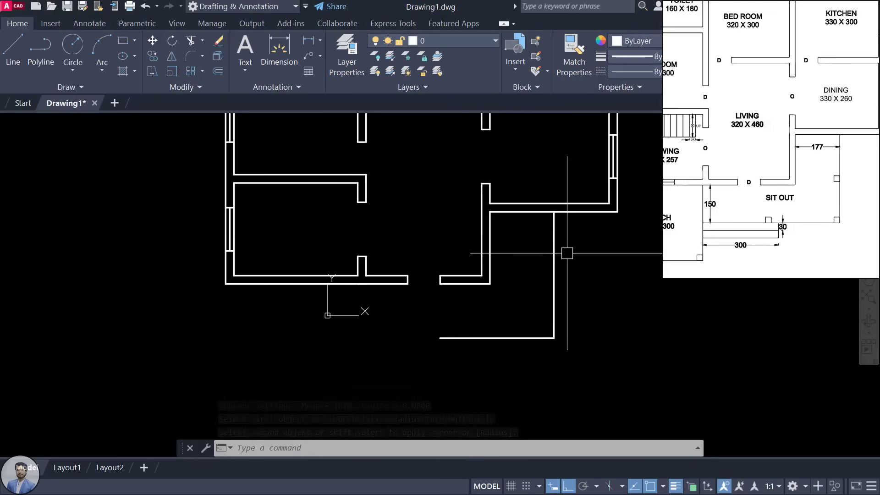
Step: Pan and zoom the reference image to center the 366 X 300 porch, then return to the drawing
{"action": "scroll", "coordinate": [566, 256], "scroll_direction": "down", "scroll_amount": 2}
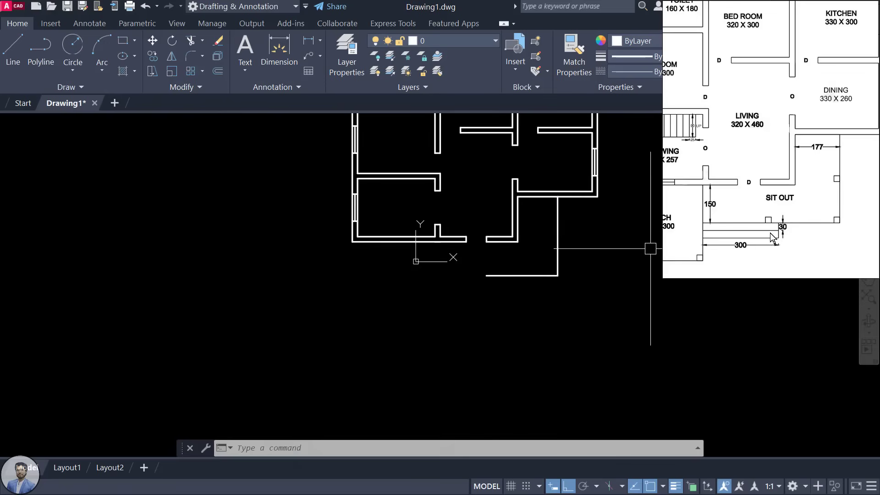
{"action": "left_click_drag", "start_coordinate": [754, 222], "coordinate": [792, 223]}
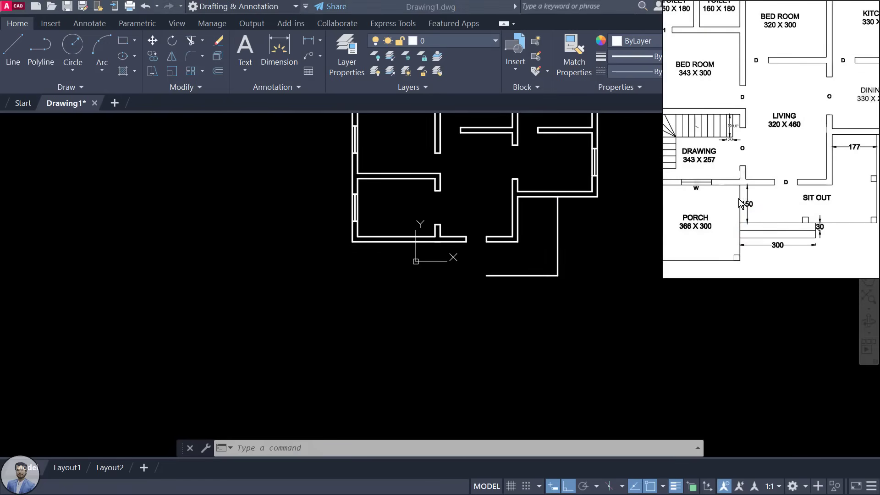
{"action": "left_click_drag", "start_coordinate": [748, 209], "coordinate": [768, 205]}
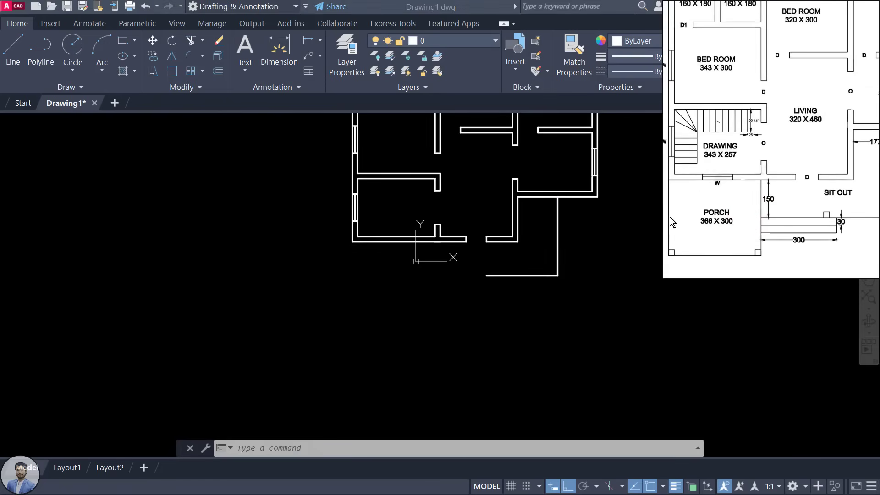
{"action": "left_click_drag", "start_coordinate": [670, 216], "coordinate": [694, 216]}
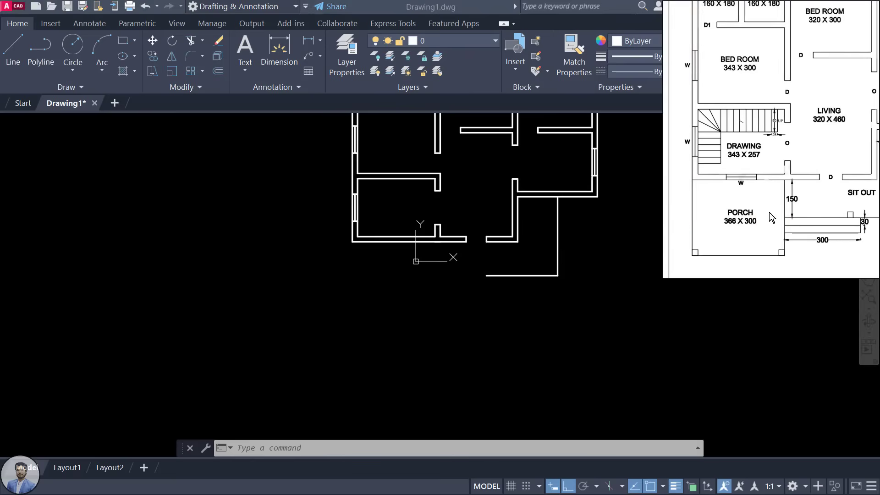
{"action": "scroll", "coordinate": [733, 232], "scroll_direction": "up", "scroll_amount": 2}
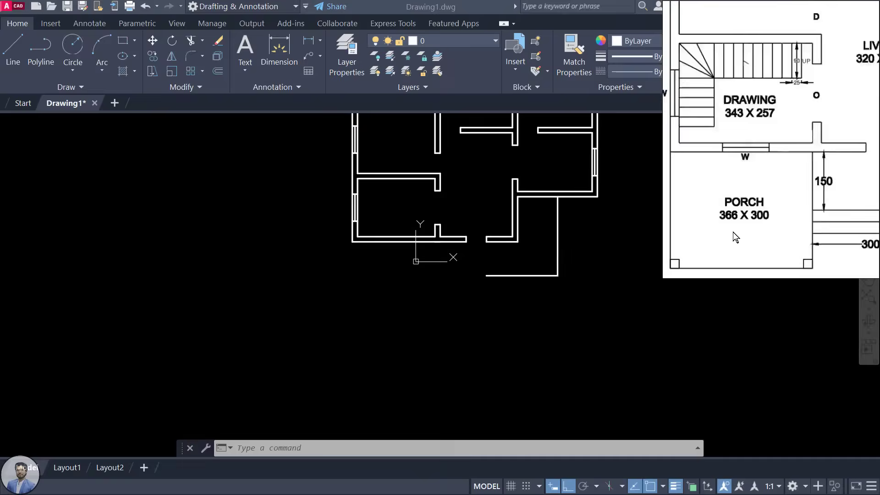
{"action": "scroll", "coordinate": [719, 215], "scroll_direction": "down", "scroll_amount": 1}
{"action": "left_click_drag", "start_coordinate": [722, 214], "coordinate": [721, 205]}
{"action": "scroll", "coordinate": [729, 213], "scroll_direction": "up", "scroll_amount": 2}
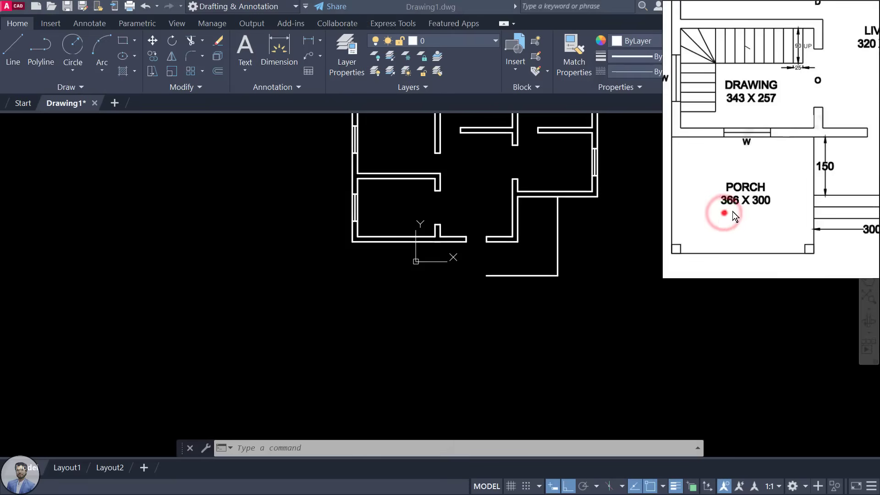
{"action": "left_click", "coordinate": [433, 288]}
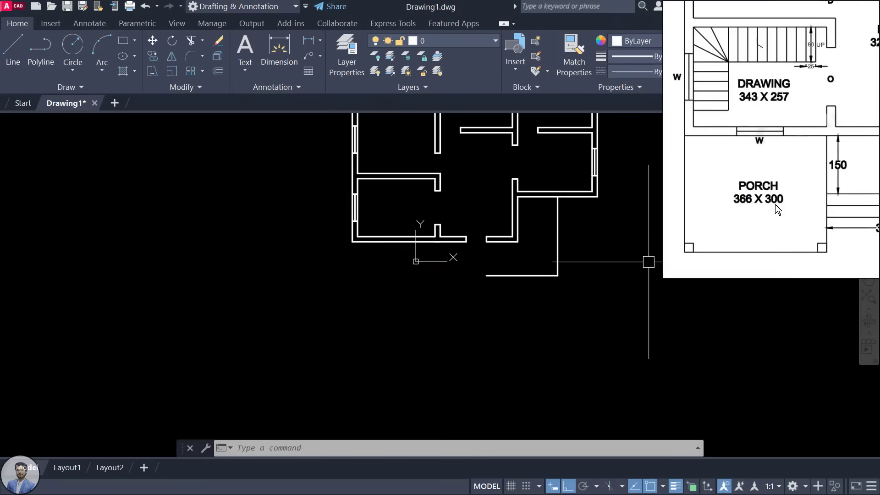
{"action": "left_click", "coordinate": [438, 279]}
{"action": "left_click", "coordinate": [371, 301]}
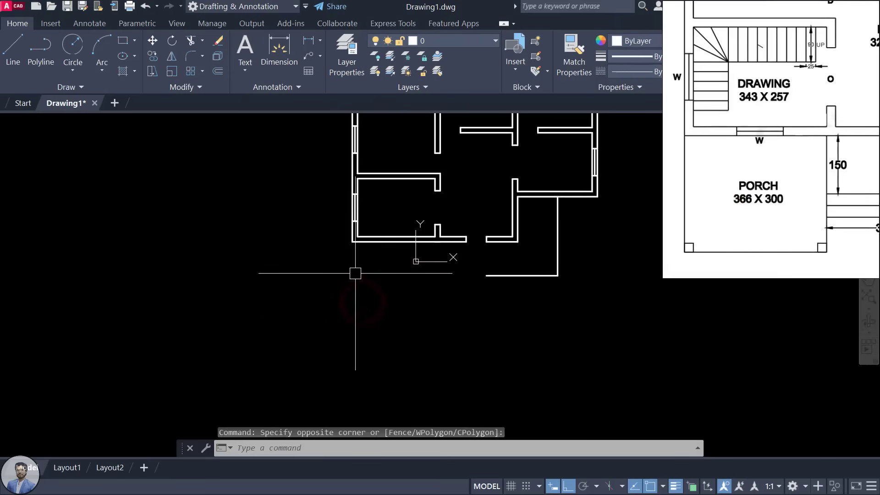
Step: Draw the porch outline from the front wall corner: 300 down, 366 across, then back up to the wall
{"action": "type", "text": "L"}
{"action": "key", "text": "Return"}
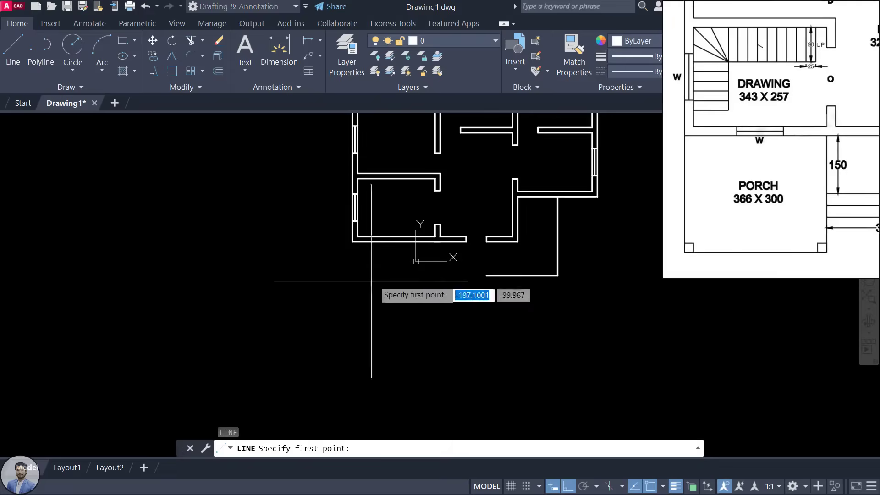
{"action": "scroll", "coordinate": [389, 263], "scroll_direction": "up", "scroll_amount": 2}
{"action": "left_click", "coordinate": [306, 224]}
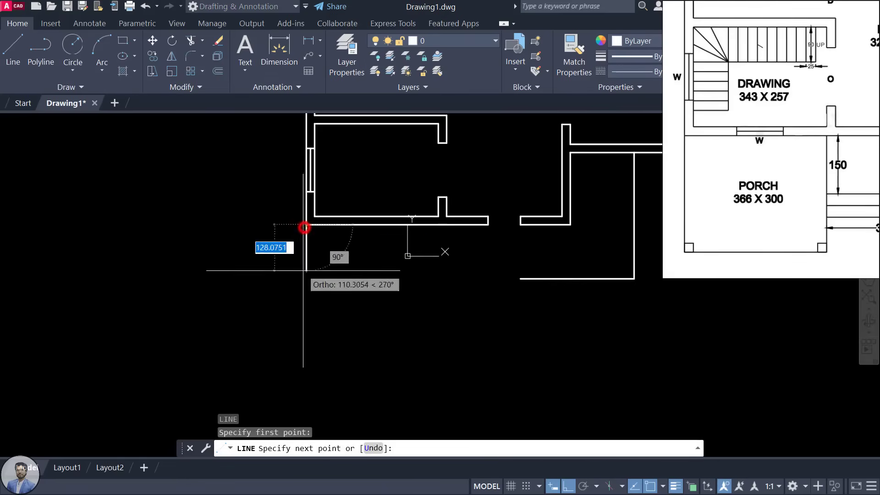
{"action": "type", "text": "300"}
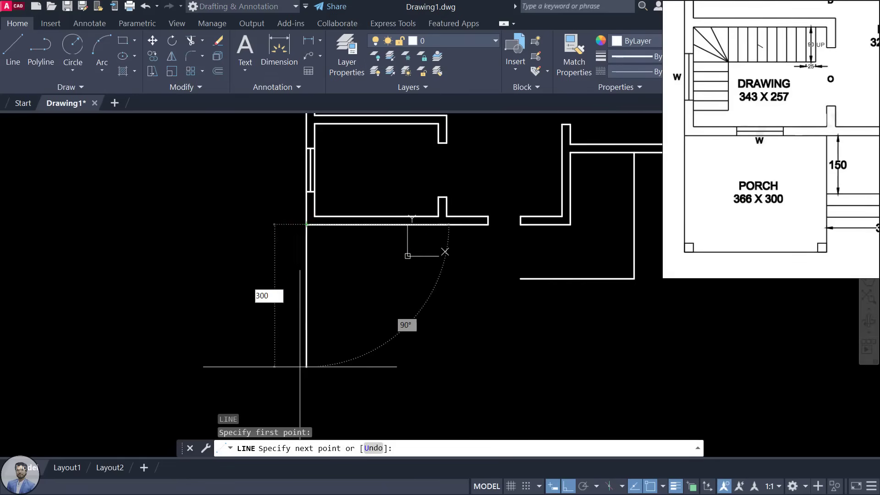
{"action": "key", "text": "Return"}
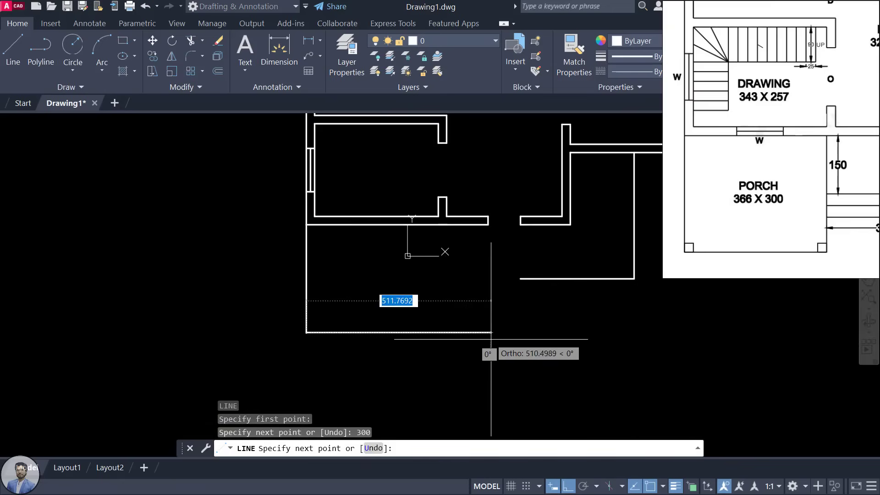
{"action": "type", "text": "366"}
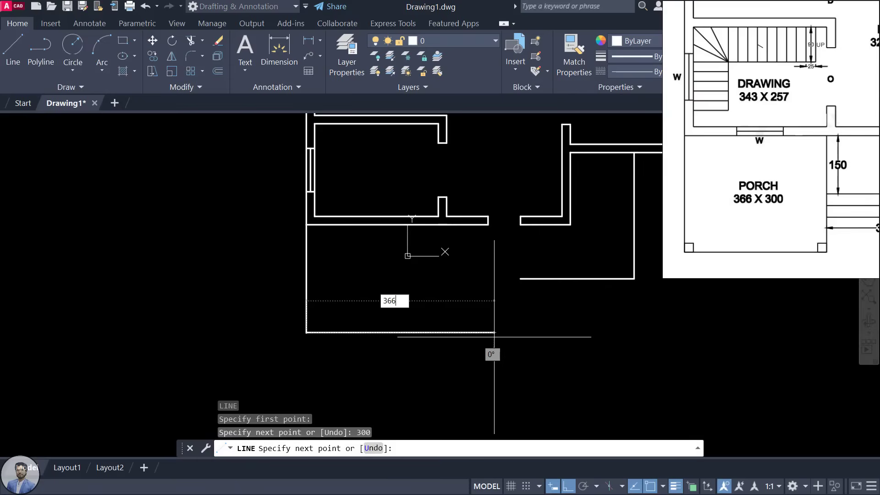
{"action": "key", "text": "Return"}
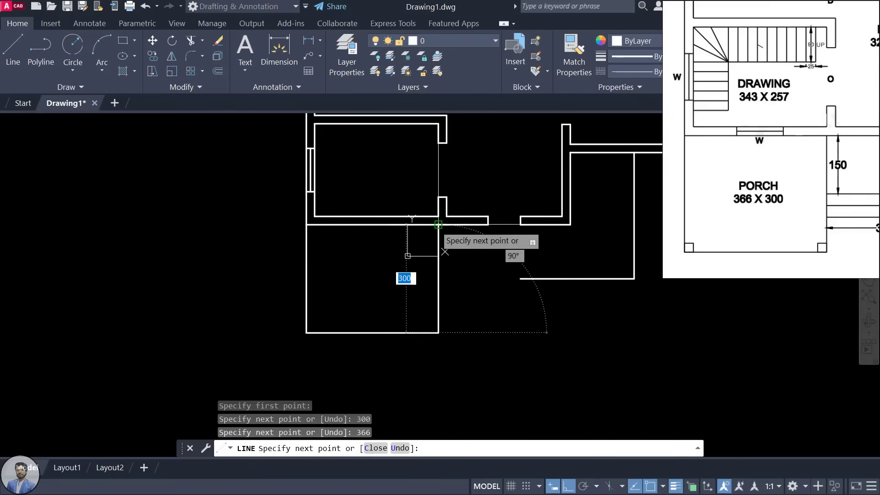
{"action": "left_click", "coordinate": [438, 225]}
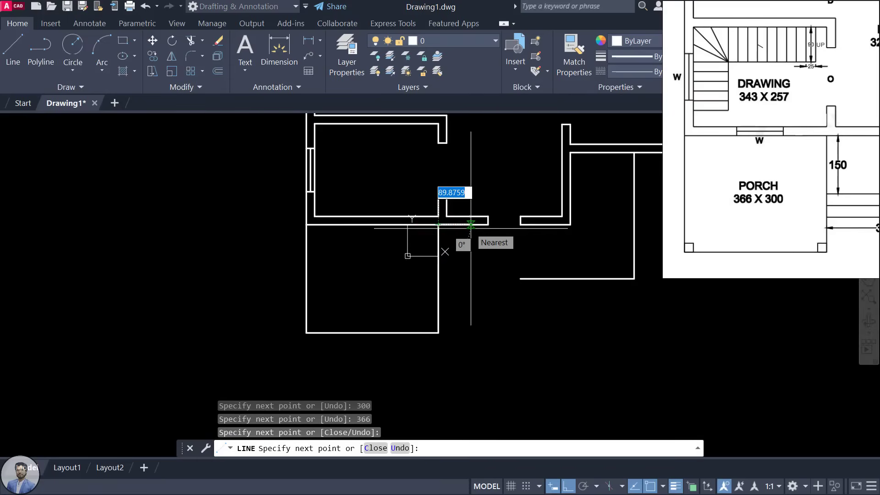
{"action": "key", "text": "Escape"}
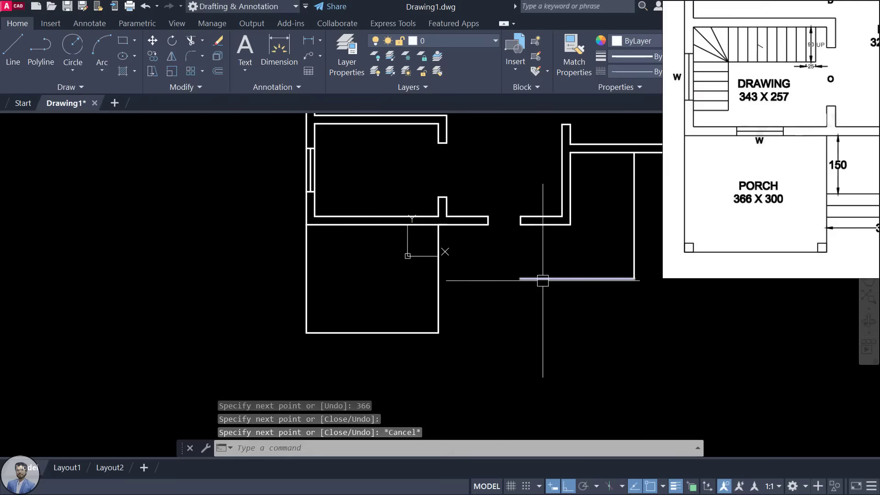
{"action": "scroll", "coordinate": [532, 280], "scroll_direction": "up", "scroll_amount": 2}
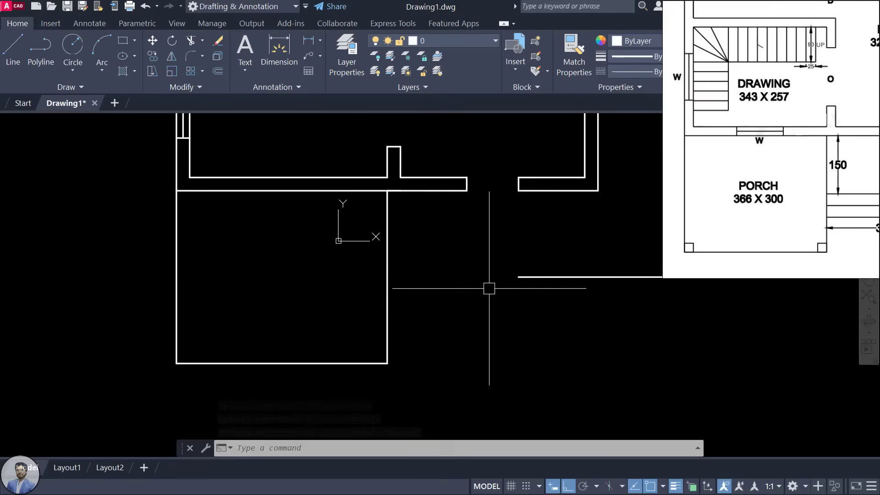
Step: Draw a line from the wall endpoint to the porch side and delete the unwanted segment
{"action": "type", "text": "l"}
{"action": "key", "text": "Return"}
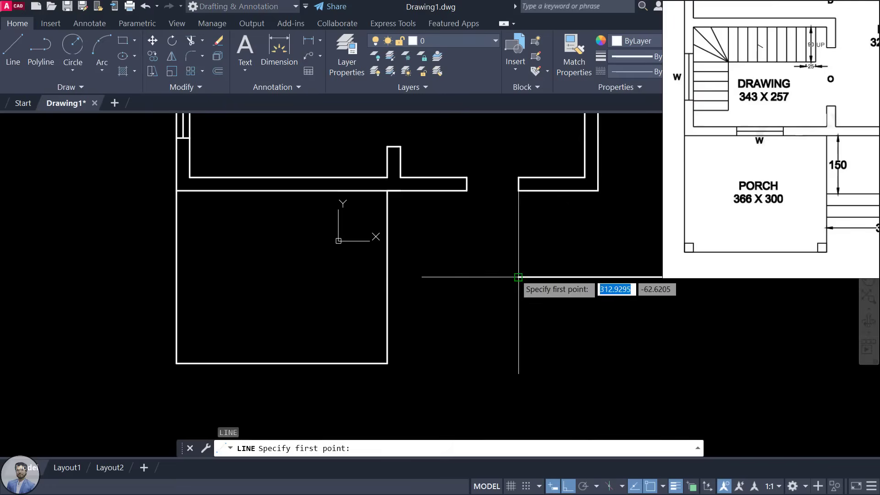
{"action": "left_click", "coordinate": [518, 277]}
{"action": "left_click", "coordinate": [386, 277]}
{"action": "key", "text": "Escape"}
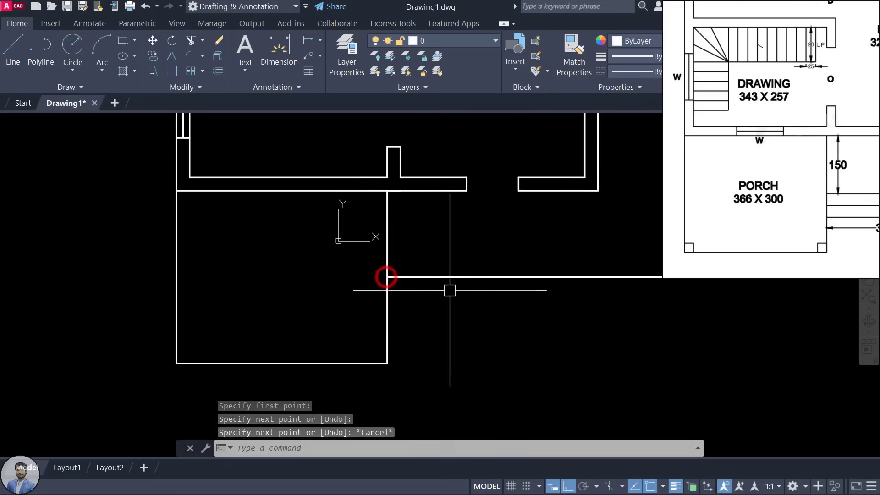
{"action": "left_click", "coordinate": [455, 278]}
{"action": "key", "text": "Delete"}
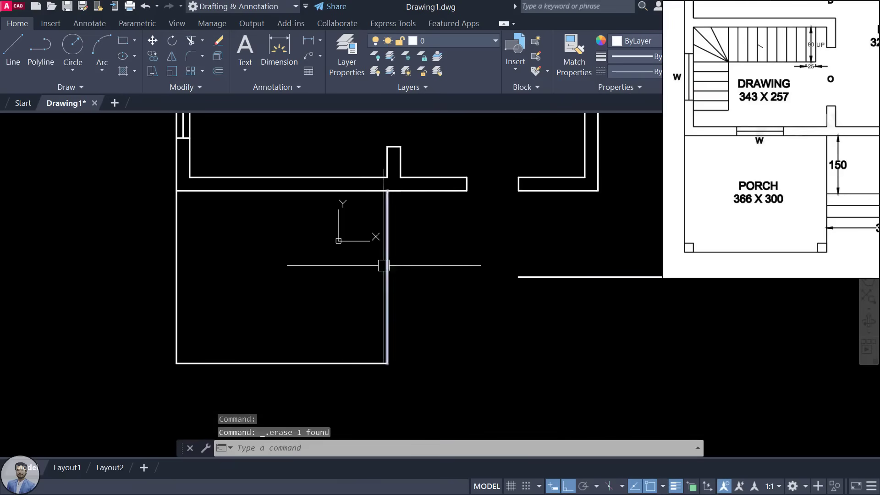
Step: Try stretching the lower wall line's left end to the porch, then undo the last two stretches
{"action": "middle_click_drag", "start_coordinate": [495, 302], "coordinate": [408, 302]}
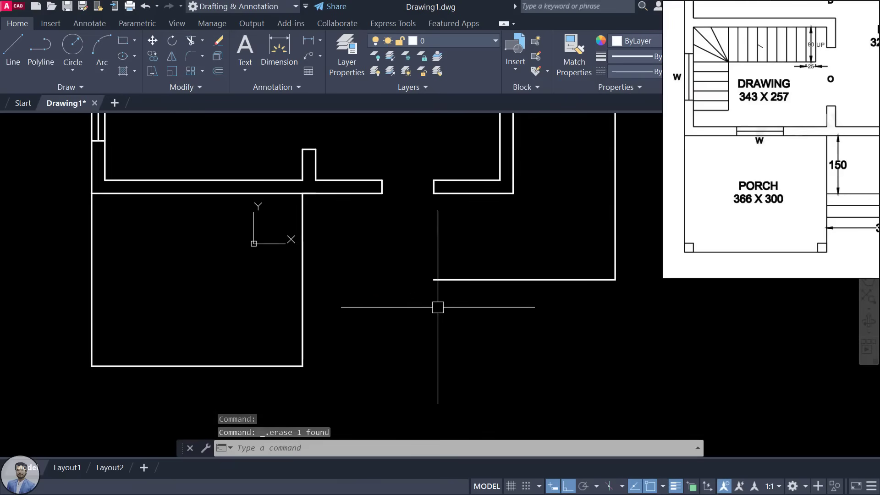
{"action": "left_click", "coordinate": [458, 280]}
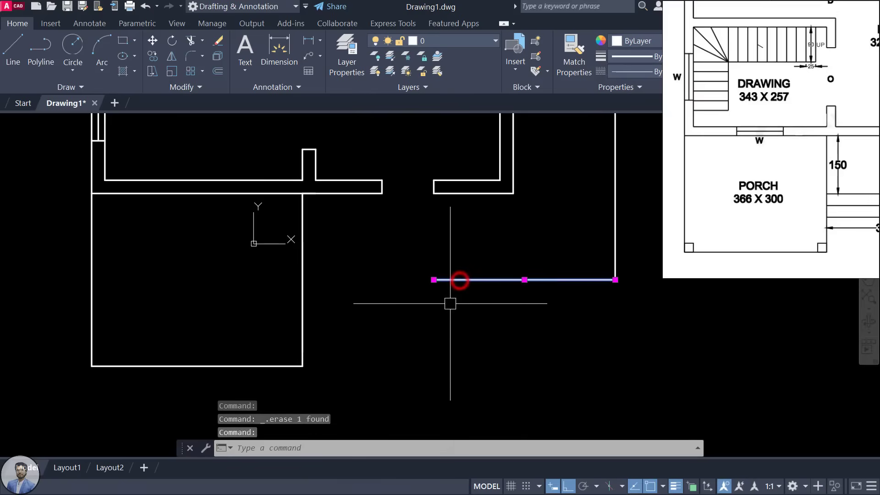
{"action": "left_click", "coordinate": [433, 279]}
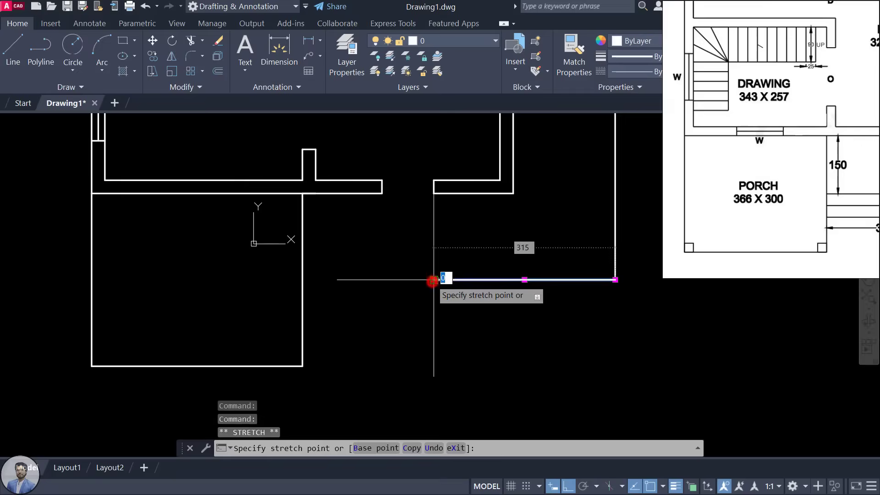
{"action": "left_click", "coordinate": [302, 279]}
{"action": "left_click", "coordinate": [302, 280]}
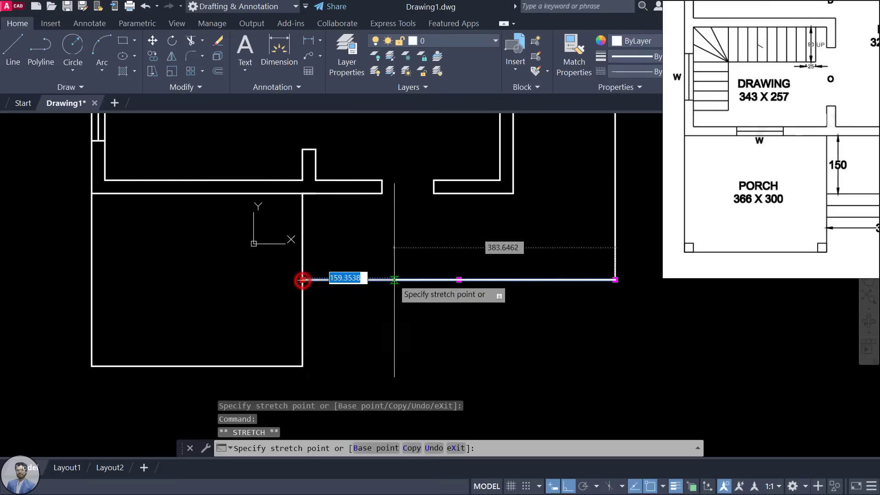
{"action": "left_click", "coordinate": [405, 280]}
{"action": "left_click", "coordinate": [404, 280]}
{"action": "left_click", "coordinate": [363, 279]}
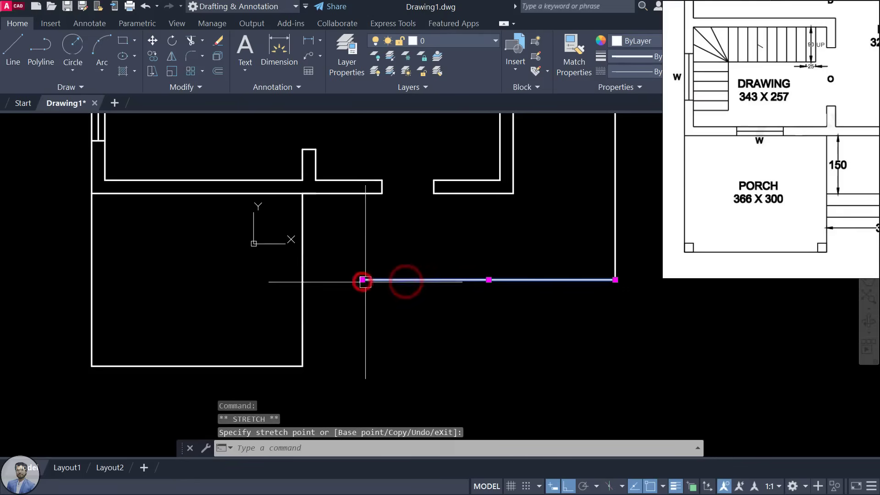
{"action": "left_click", "coordinate": [362, 280]}
{"action": "left_click", "coordinate": [338, 279]}
{"action": "left_click", "coordinate": [340, 280]}
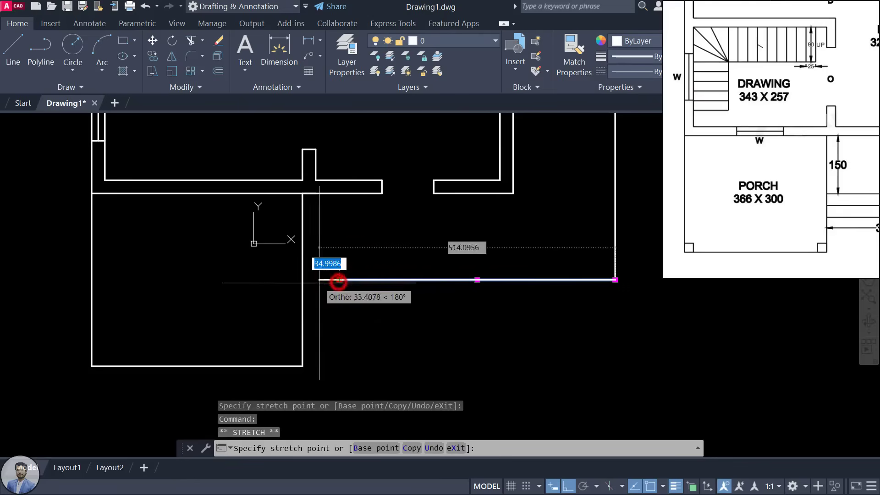
{"action": "left_click", "coordinate": [303, 280]}
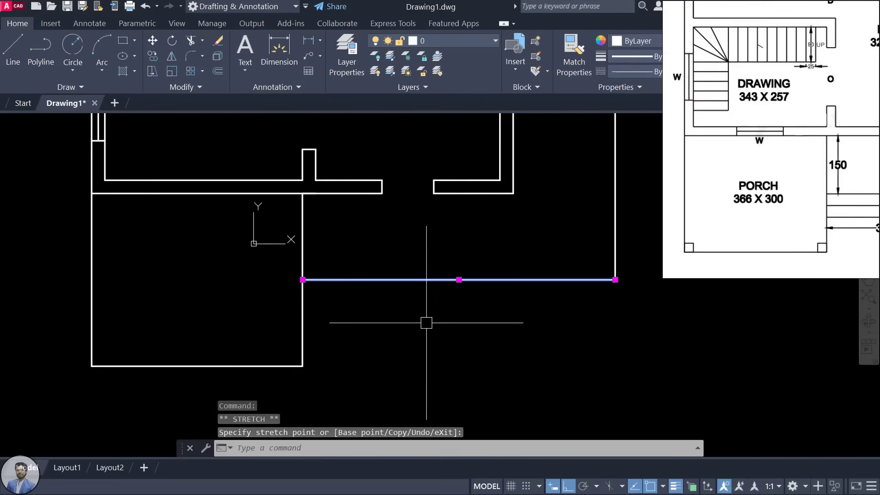
{"action": "key", "text": "ctrl+z"}
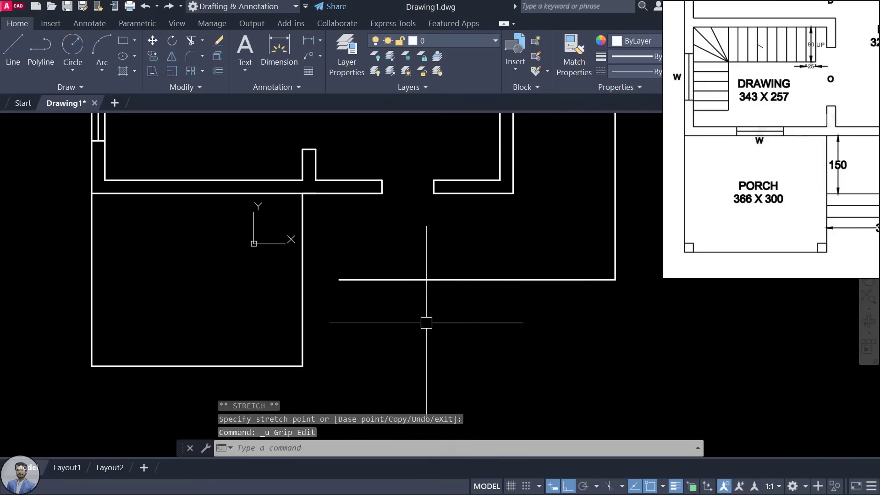
{"action": "key", "text": "ctrl+z"}
{"action": "key", "text": "Escape"}
{"action": "key", "text": "Escape"}
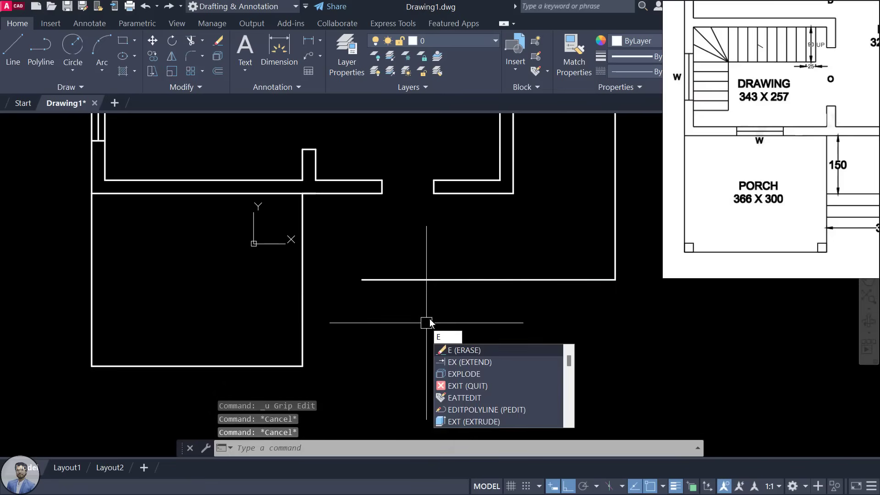
Step: Extend the lower wall line to the porch with EXTEND (X)
{"action": "type", "text": "X"}
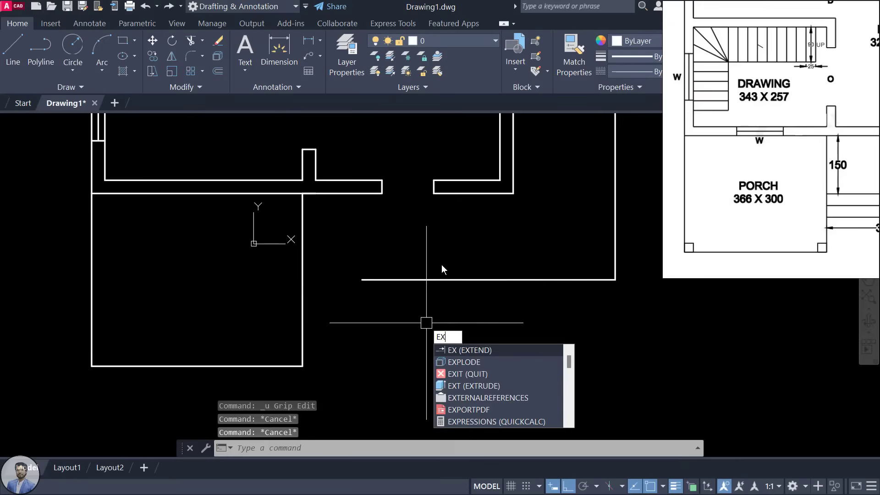
{"action": "key", "text": "Return"}
{"action": "key", "text": "Return"}
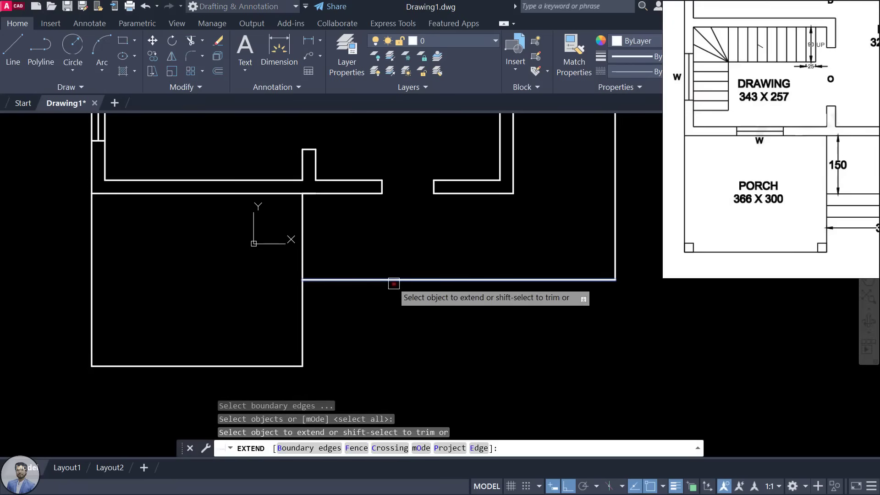
{"action": "left_click", "coordinate": [393, 281]}
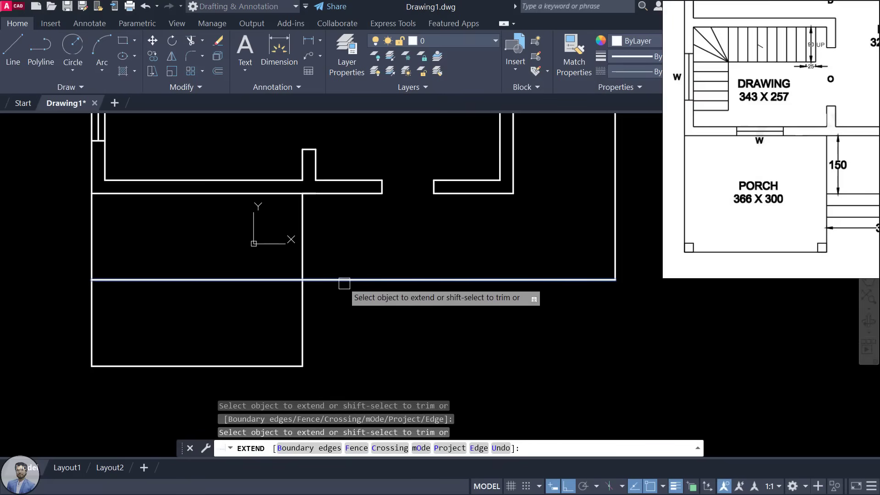
{"action": "key", "text": "Escape"}
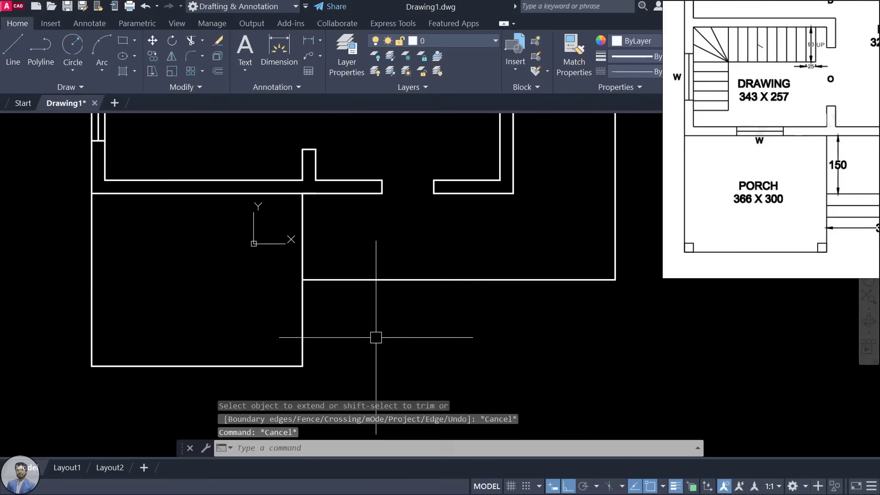
Step: Pan the reference plan to the sit-out steps detail and centre the sit-out area in the drawing
{"action": "scroll", "coordinate": [440, 328], "scroll_direction": "down", "scroll_amount": 4}
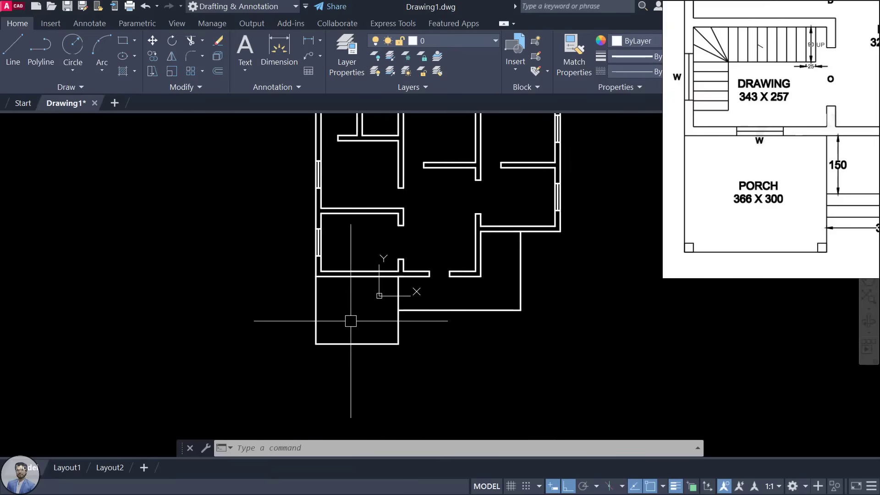
{"action": "scroll", "coordinate": [809, 150], "scroll_direction": "down", "scroll_amount": 2}
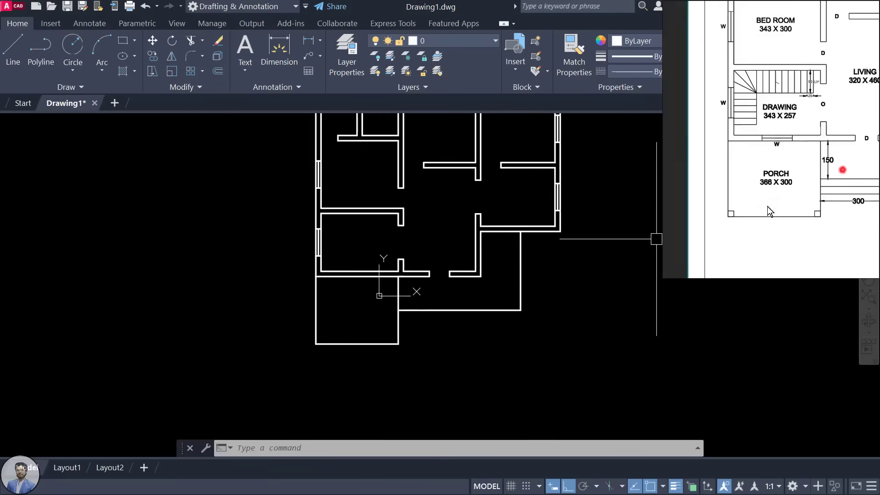
{"action": "left_click_drag", "start_coordinate": [842, 170], "coordinate": [735, 218]}
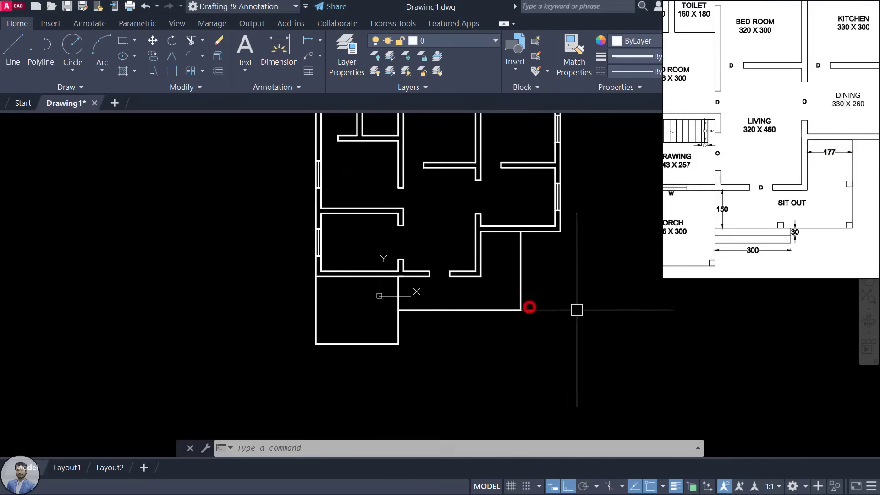
{"action": "scroll", "coordinate": [529, 304], "scroll_direction": "down", "scroll_amount": 1}
{"action": "scroll", "coordinate": [570, 290], "scroll_direction": "up", "scroll_amount": 1}
{"action": "scroll", "coordinate": [768, 245], "scroll_direction": "up", "scroll_amount": 2}
{"action": "left_click_drag", "start_coordinate": [728, 246], "coordinate": [738, 219]}
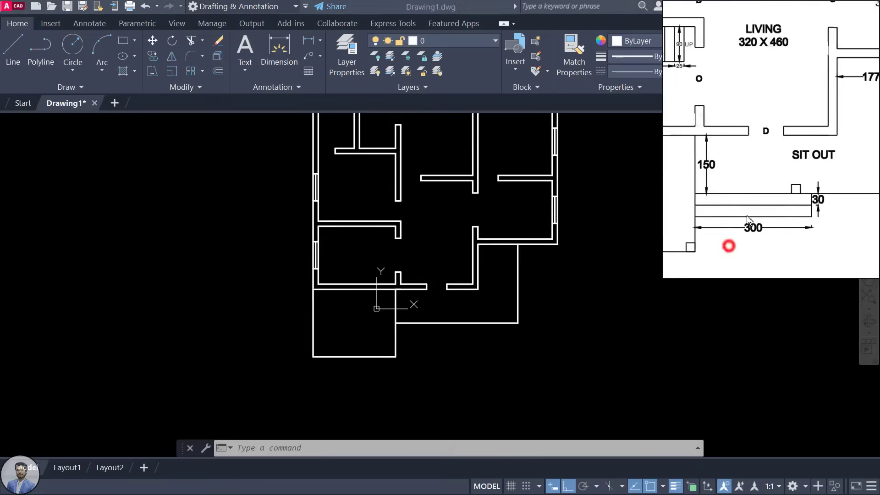
{"action": "scroll", "coordinate": [778, 219], "scroll_direction": "up", "scroll_amount": 2}
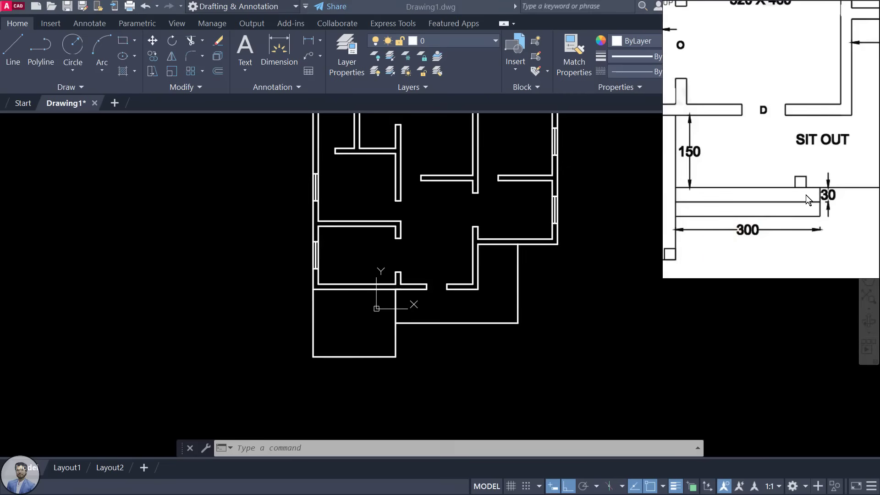
{"action": "left_click", "coordinate": [456, 345]}
{"action": "scroll", "coordinate": [434, 348], "scroll_direction": "up", "scroll_amount": 2}
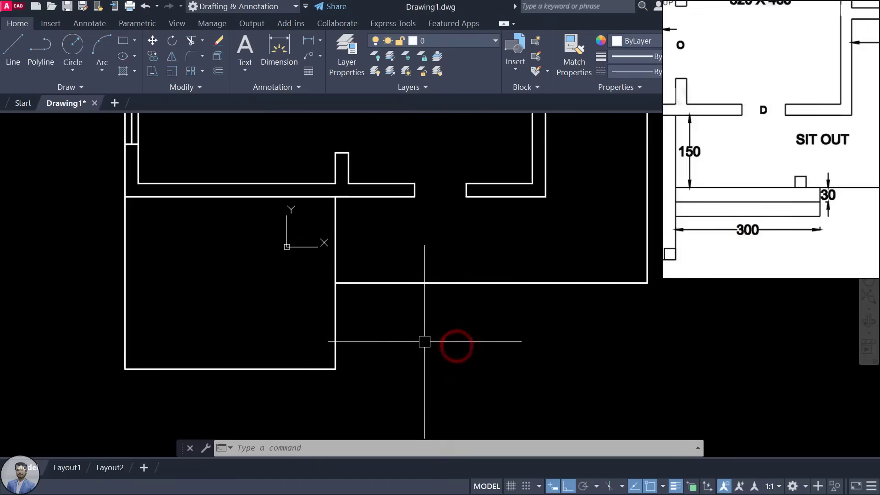
{"action": "middle_click_drag", "start_coordinate": [424, 338], "coordinate": [410, 330]}
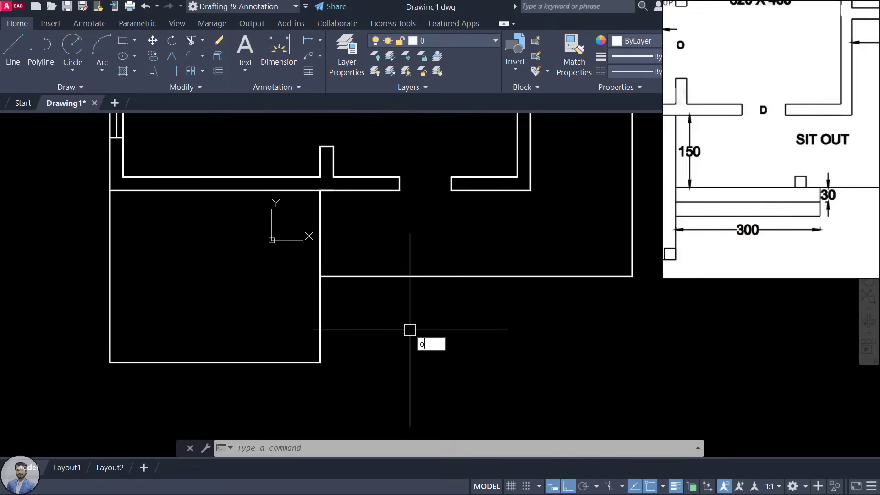
{"action": "key", "text": "Return"}
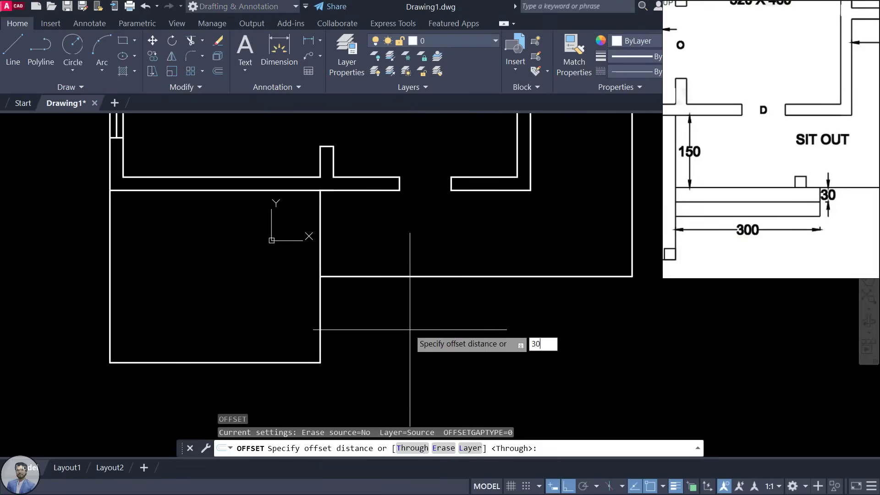
Step: Offset the sit-out bottom edge twice by 30 downward and copy the porch's right wall 300 to the right
{"action": "type", "text": "30"}
{"action": "key", "text": "Return"}
{"action": "left_click", "coordinate": [409, 277]}
{"action": "left_click", "coordinate": [411, 348]}
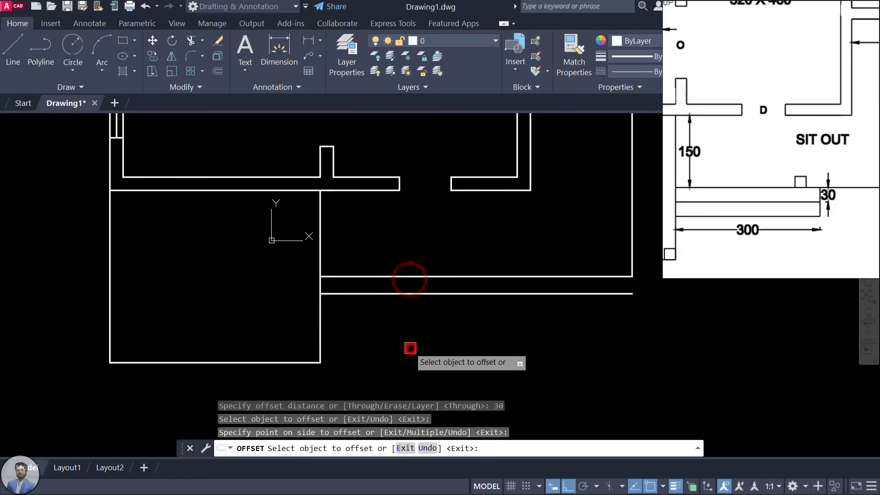
{"action": "left_click", "coordinate": [416, 293]}
{"action": "left_click", "coordinate": [413, 358]}
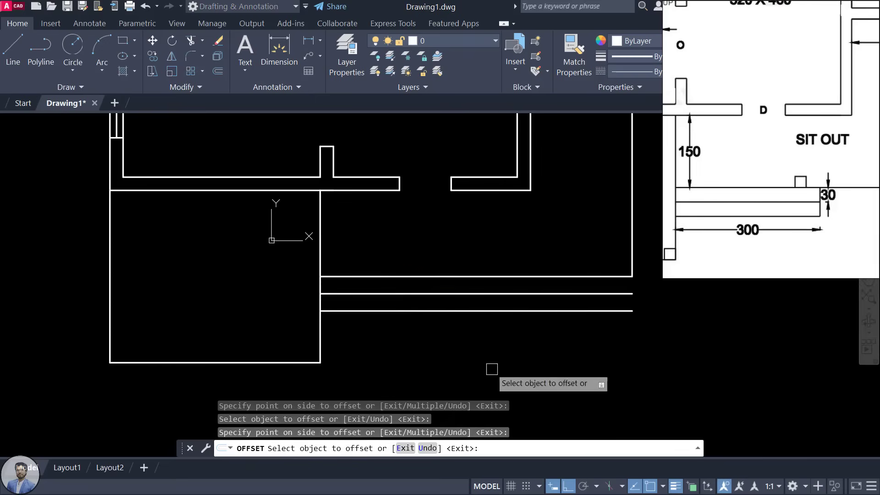
{"action": "left_click", "coordinate": [320, 328]}
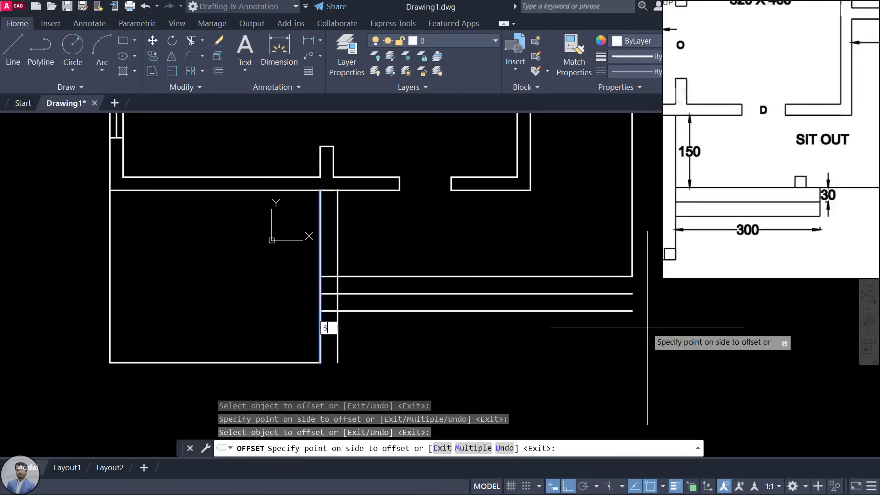
{"action": "key", "text": "Return"}
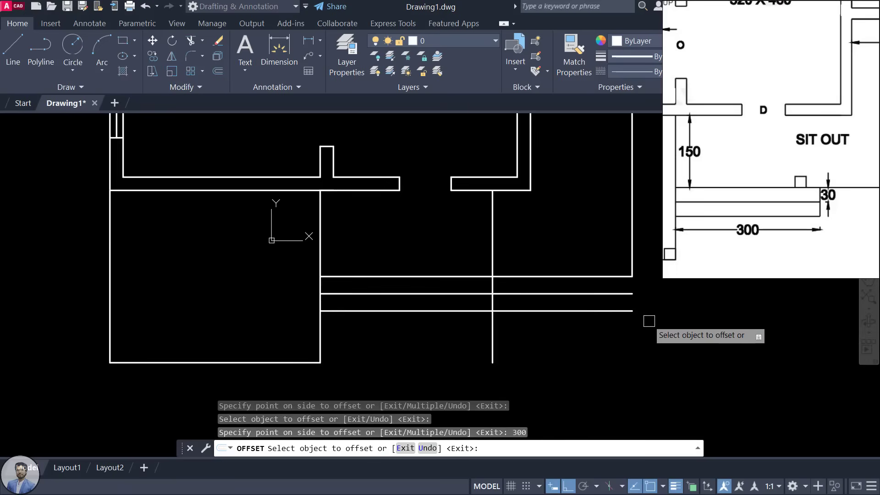
{"action": "key", "text": "Escape"}
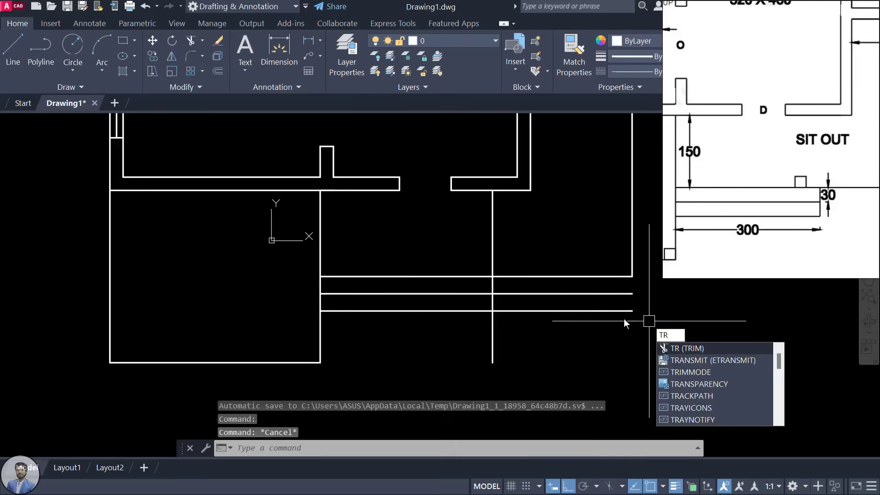
Step: Trim the vertical line and both step lines so the two steps end at 300 long
{"action": "key", "text": "Return"}
{"action": "key", "text": "Return"}
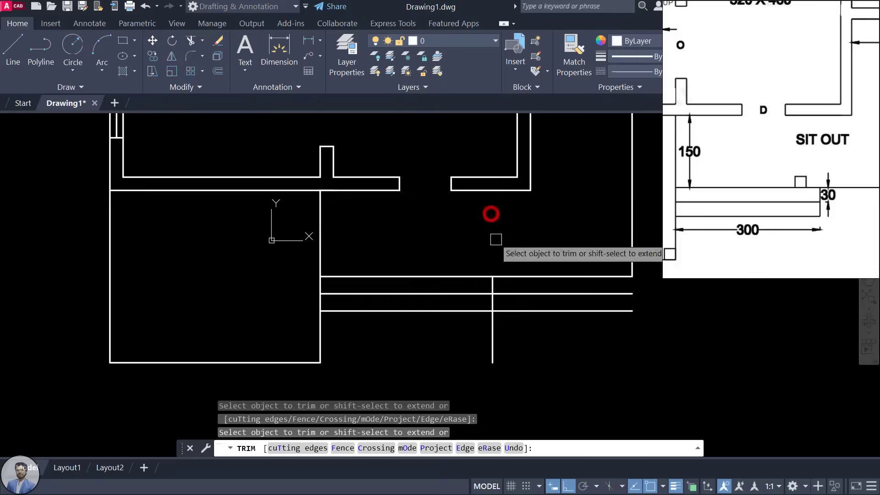
{"action": "left_click", "coordinate": [492, 331]}
{"action": "left_click", "coordinate": [506, 312]}
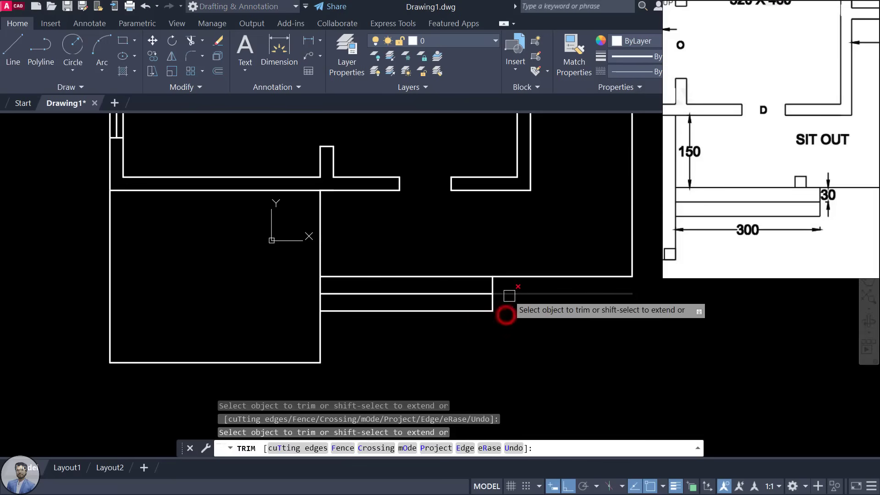
{"action": "left_click", "coordinate": [509, 294]}
{"action": "key", "text": "Escape"}
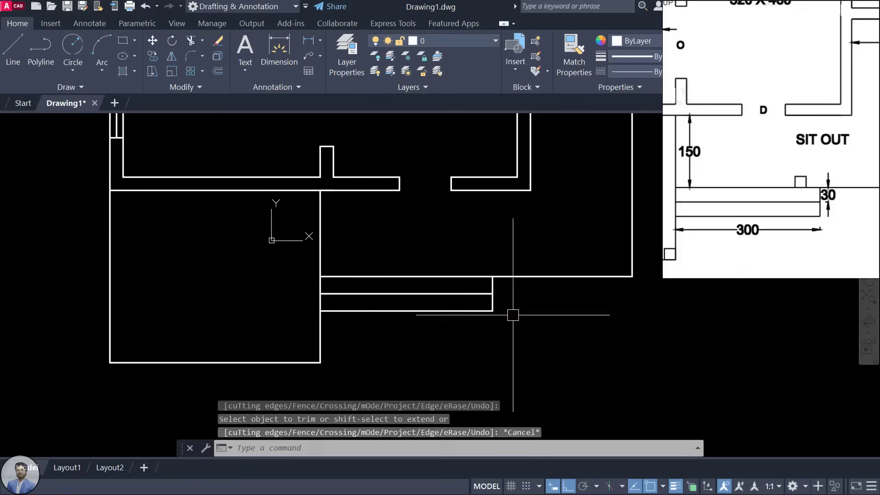
{"action": "scroll", "coordinate": [507, 314], "scroll_direction": "down", "scroll_amount": 3}
Step: Offset the kitchen's top wall line twice by 30 upward
{"action": "scroll", "coordinate": [853, 155], "scroll_direction": "down", "scroll_amount": 5}
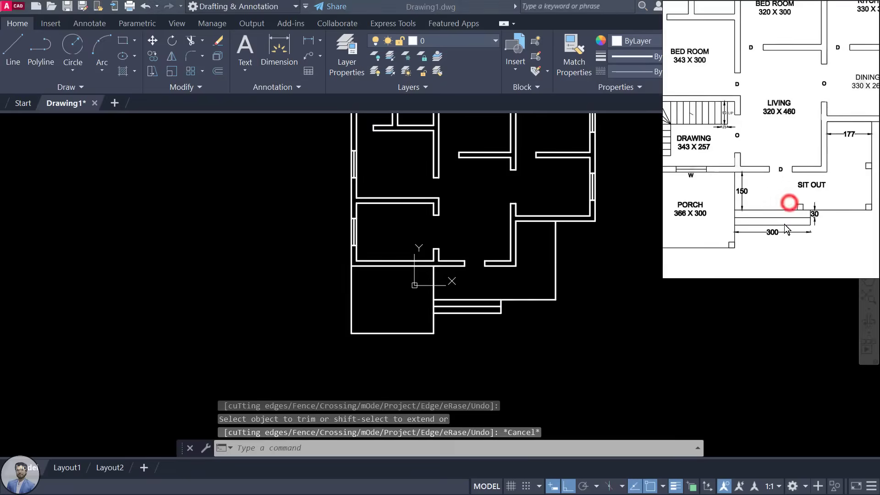
{"action": "left_click_drag", "start_coordinate": [825, 139], "coordinate": [795, 177]}
{"action": "scroll", "coordinate": [803, 97], "scroll_direction": "up", "scroll_amount": 4}
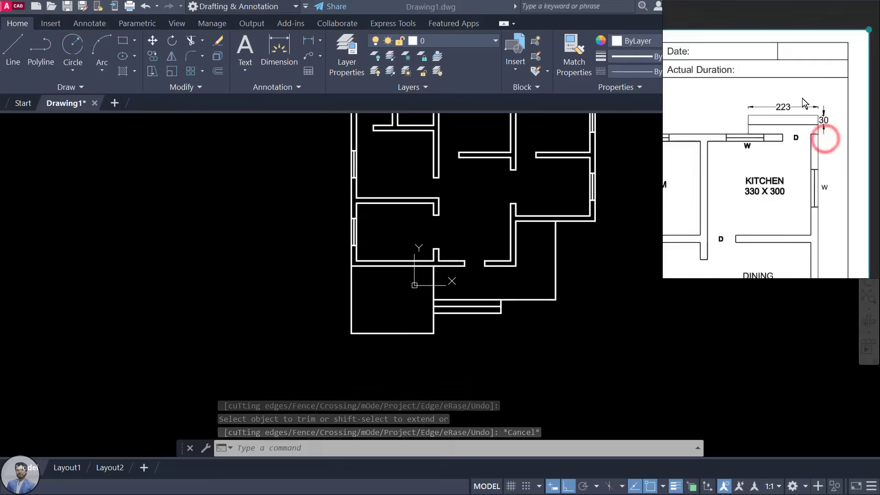
{"action": "left_click", "coordinate": [516, 171]}
{"action": "middle_click_drag", "start_coordinate": [506, 186], "coordinate": [446, 343]}
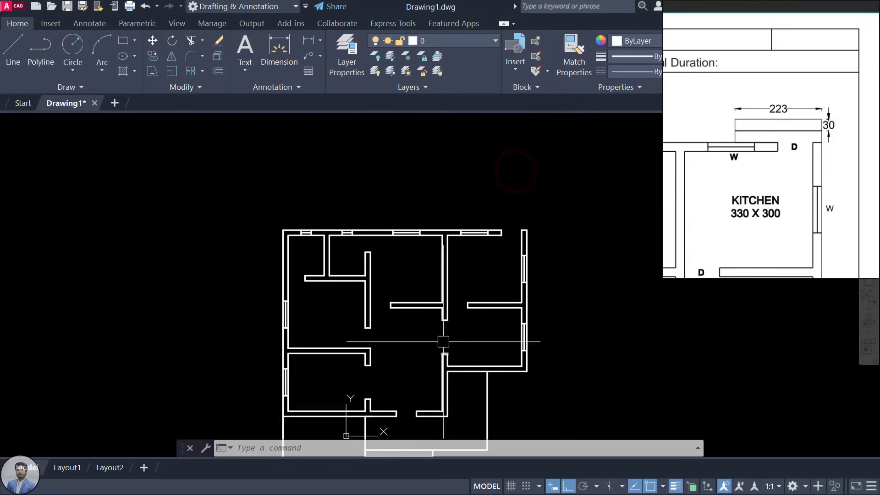
{"action": "scroll", "coordinate": [512, 211], "scroll_direction": "up", "scroll_amount": 5}
{"action": "scroll", "coordinate": [825, 119], "scroll_direction": "up", "scroll_amount": 1}
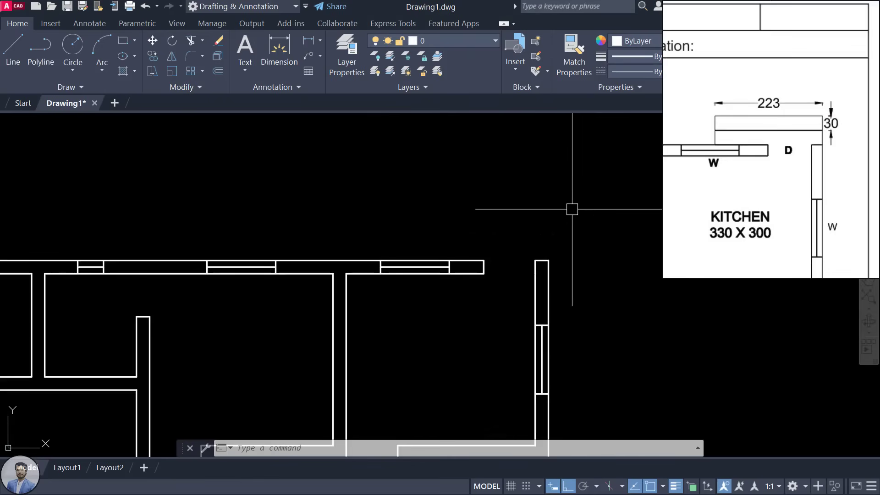
{"action": "key", "text": "Return"}
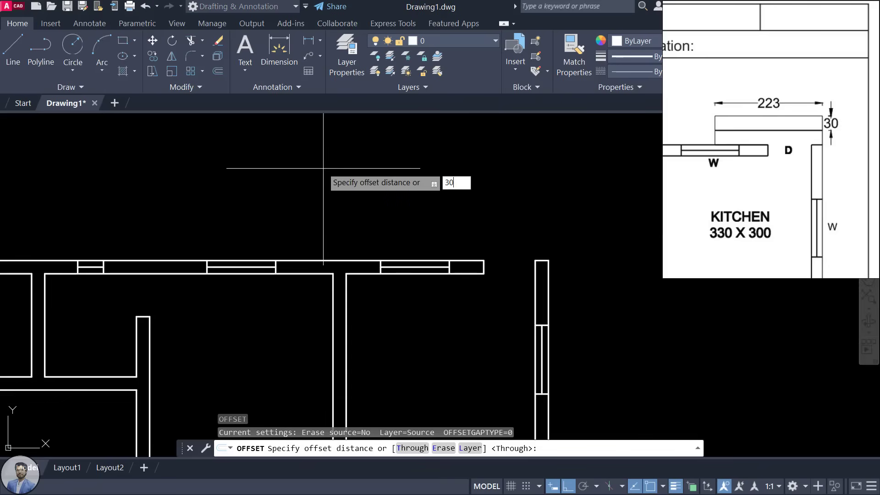
{"action": "type", "text": "30"}
{"action": "key", "text": "Return"}
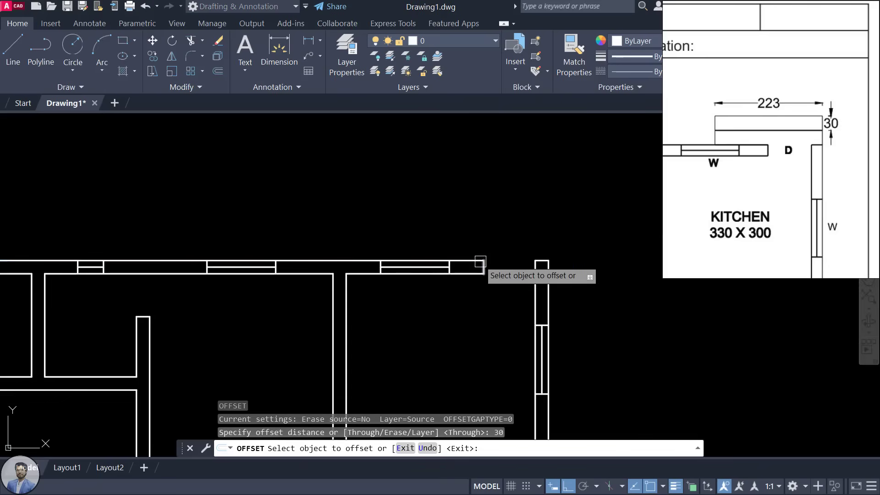
{"action": "left_click", "coordinate": [475, 260]}
{"action": "left_click", "coordinate": [477, 195]}
{"action": "left_click", "coordinate": [472, 243]}
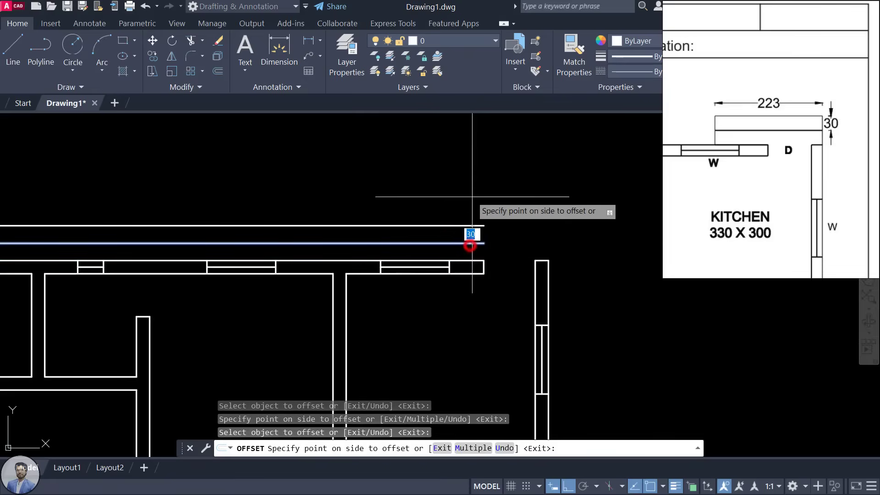
{"action": "left_click", "coordinate": [472, 180]}
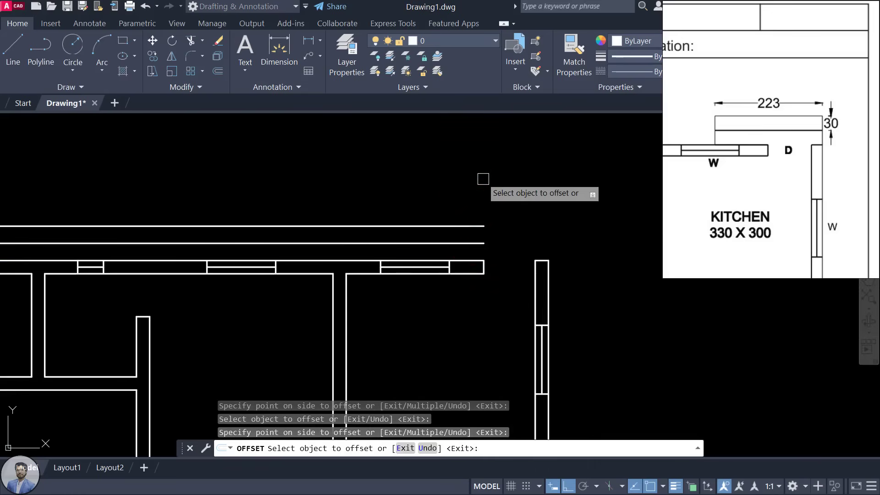
{"action": "key", "text": "Escape"}
{"action": "key", "text": "Escape"}
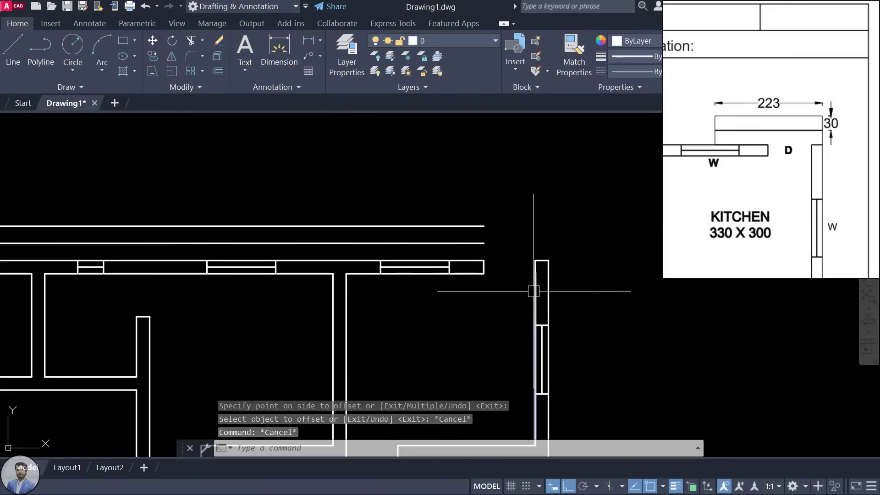
Step: Draw a vertical line up from the wall corner and extend both new lines to it
{"action": "type", "text": "l"}
{"action": "key", "text": "Return"}
{"action": "left_click", "coordinate": [536, 259]}
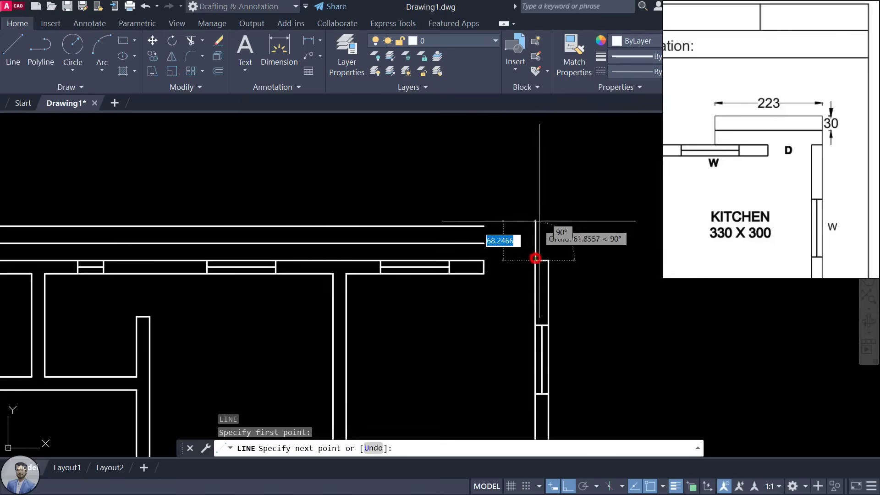
{"action": "left_click", "coordinate": [546, 163]}
{"action": "key", "text": "Escape"}
{"action": "key", "text": "Escape"}
{"action": "key", "text": "Escape"}
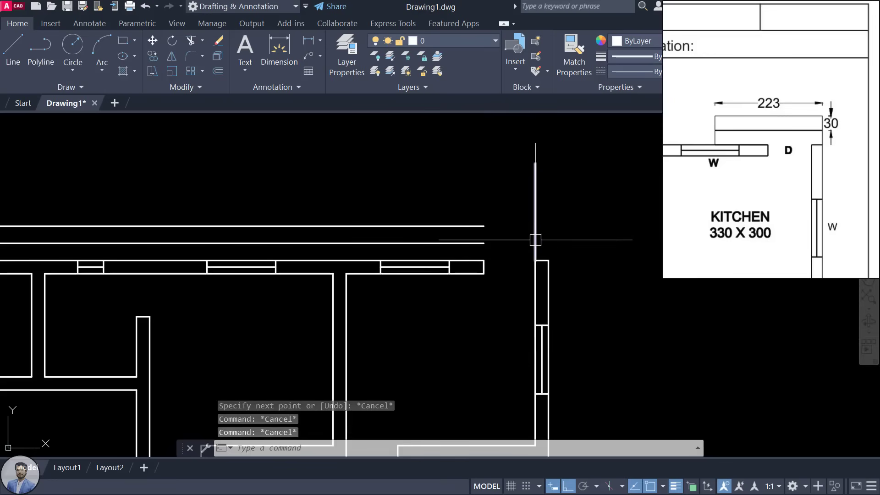
{"action": "type", "text": "ex"}
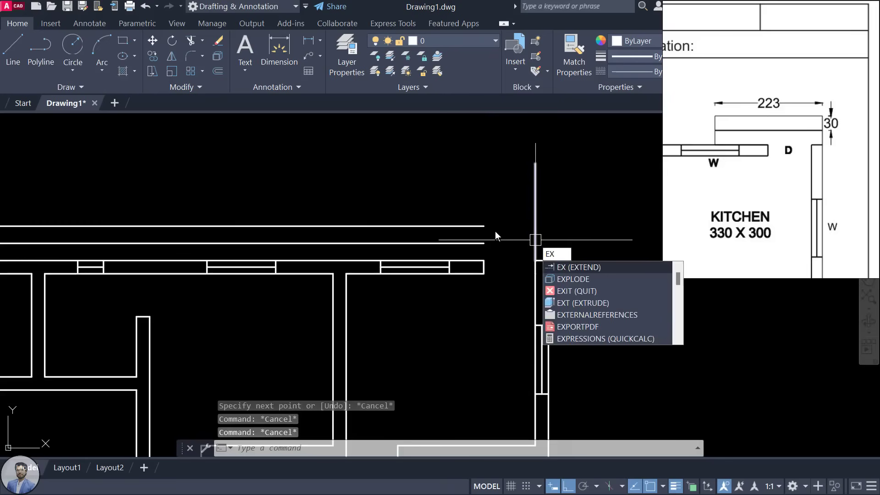
{"action": "key", "text": "Return"}
{"action": "key", "text": "Return"}
{"action": "left_click", "coordinate": [477, 226]}
{"action": "left_click", "coordinate": [475, 243]}
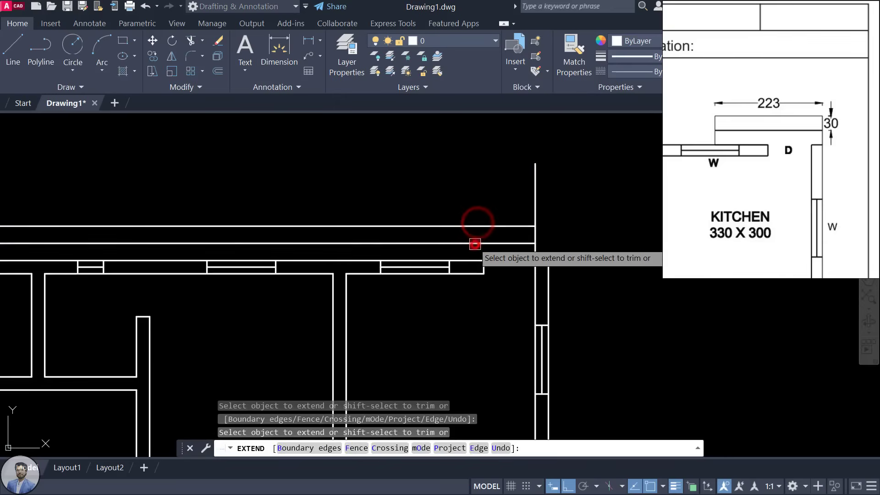
{"action": "key", "text": "Escape"}
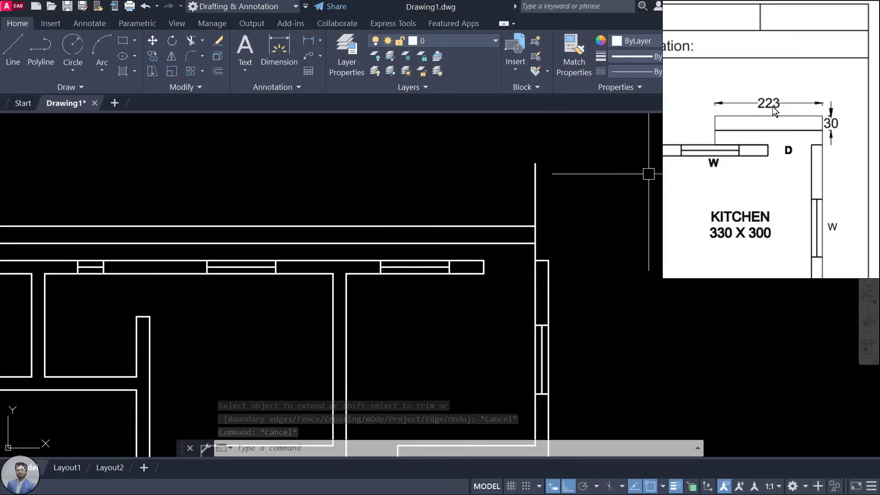
Step: Offset the kitchen's outer vertical wall line 223 to the left
{"action": "type", "text": "O"}
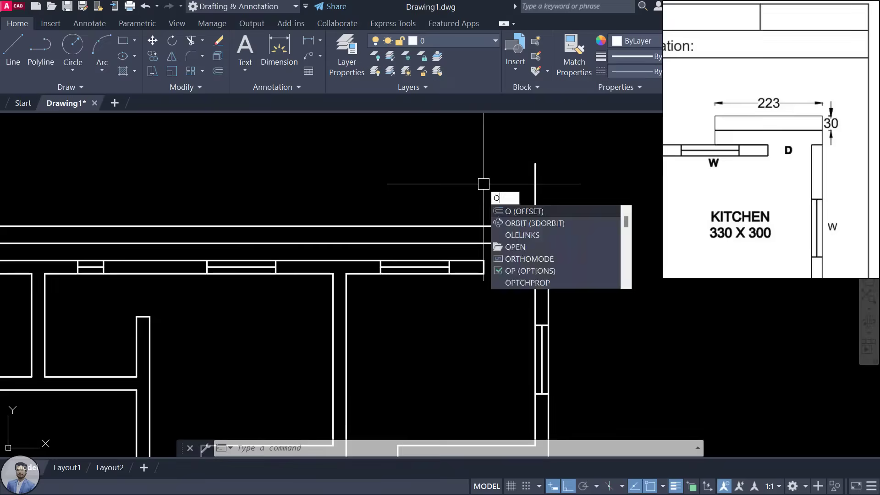
{"action": "key", "text": "Return"}
{"action": "type", "text": "223"}
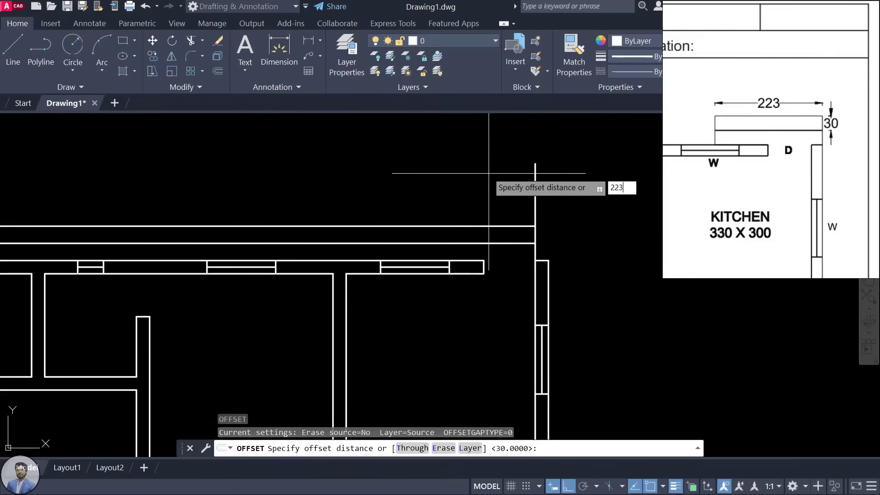
{"action": "key", "text": "Return"}
{"action": "left_click", "coordinate": [535, 197]}
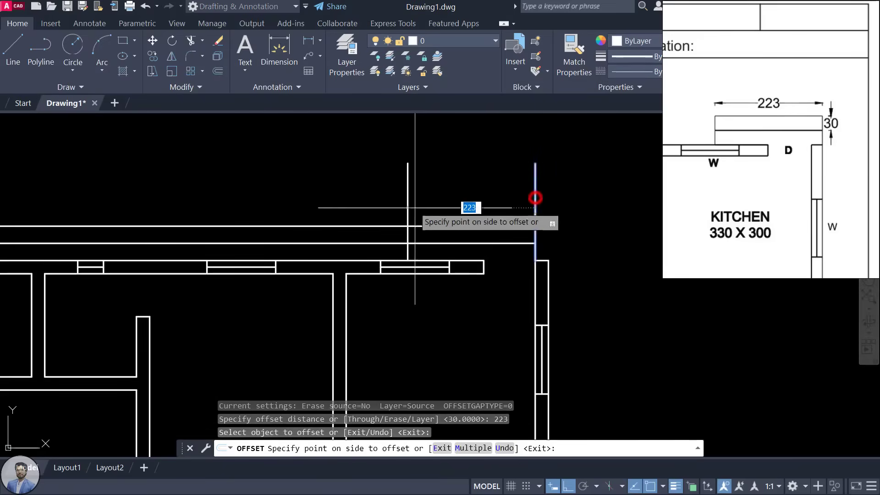
{"action": "left_click", "coordinate": [314, 208]}
{"action": "key", "text": "Escape"}
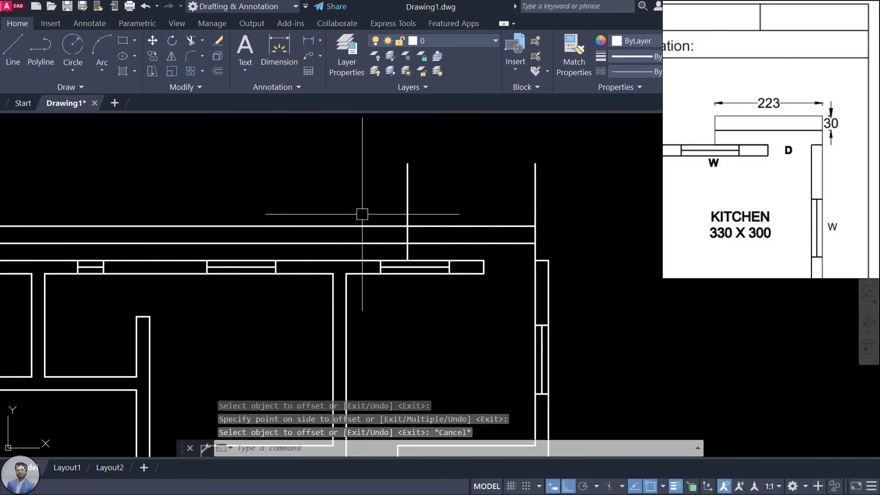
Step: Trim the extra wall segments and leftover vertical line around the projection
{"action": "type", "text": "tr"}
{"action": "key", "text": "Return"}
{"action": "key", "text": "Return"}
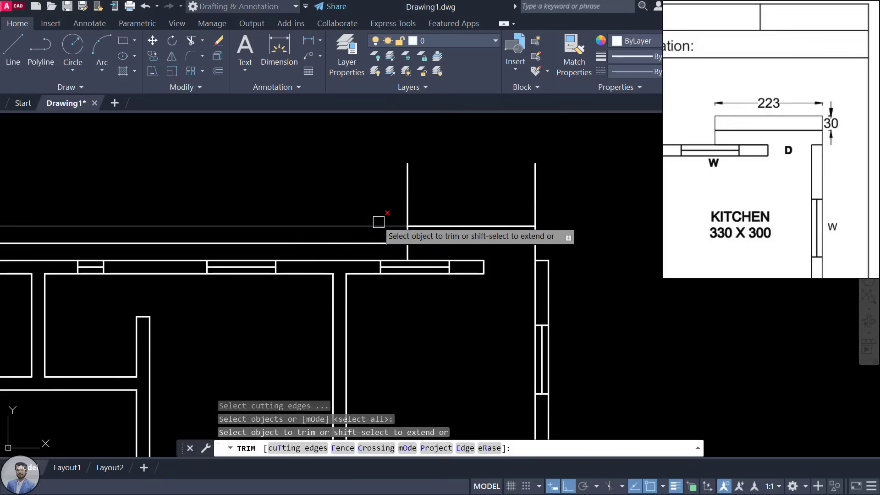
{"action": "left_click", "coordinate": [410, 201]}
{"action": "left_click", "coordinate": [392, 226]}
{"action": "left_click", "coordinate": [389, 243]}
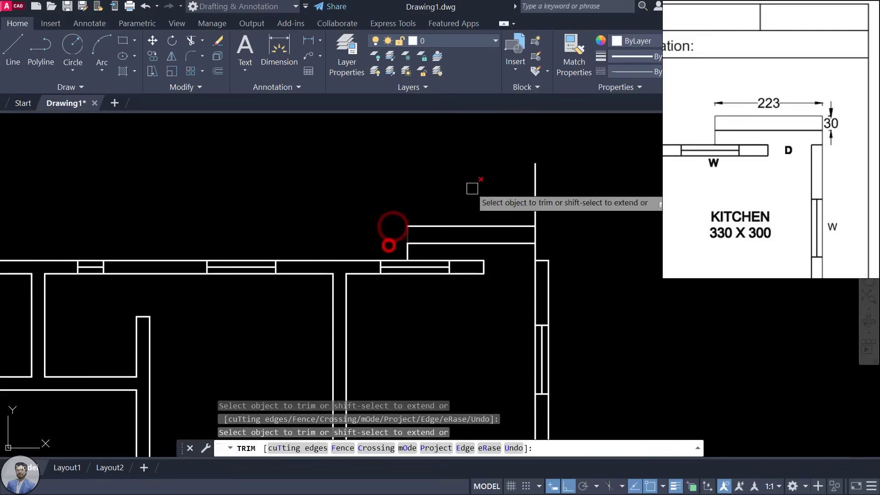
{"action": "left_click", "coordinate": [534, 188]}
{"action": "key", "text": "Escape"}
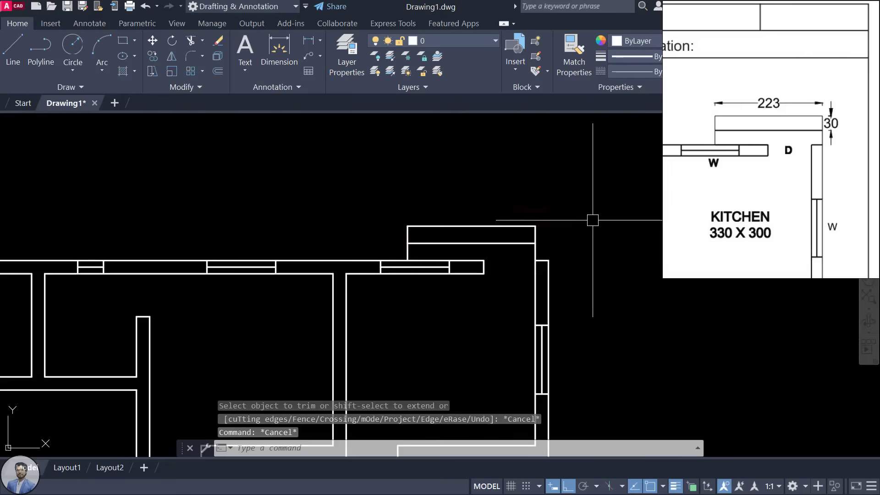
Step: Draw a line along the wall's top edge beneath the kitchen projection
{"action": "scroll", "coordinate": [578, 222], "scroll_direction": "down", "scroll_amount": 3}
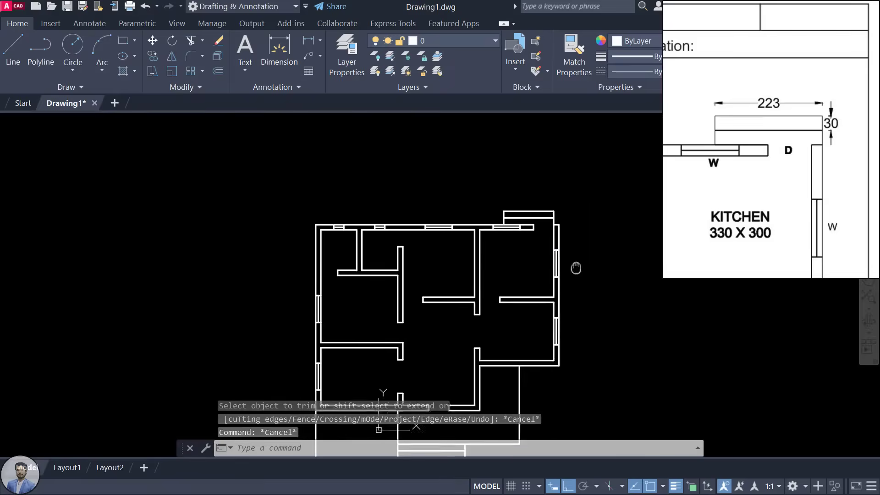
{"action": "scroll", "coordinate": [527, 220], "scroll_direction": "up", "scroll_amount": 3}
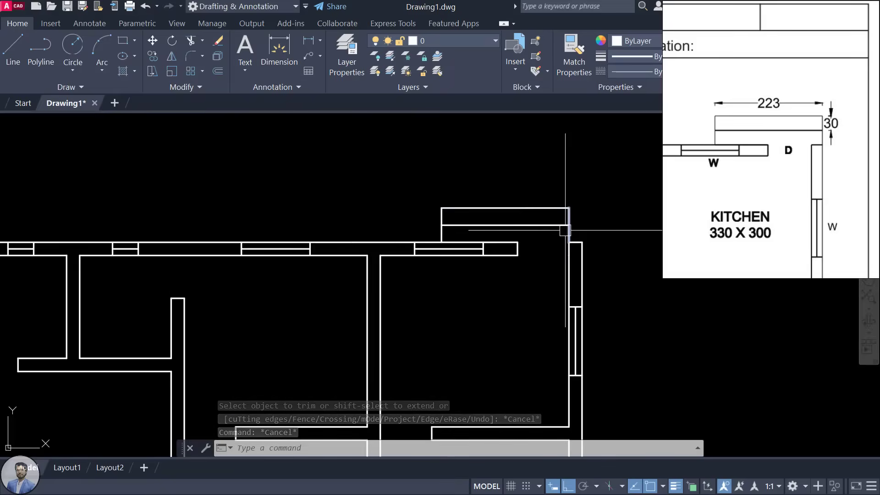
{"action": "scroll", "coordinate": [566, 250], "scroll_direction": "up", "scroll_amount": 2}
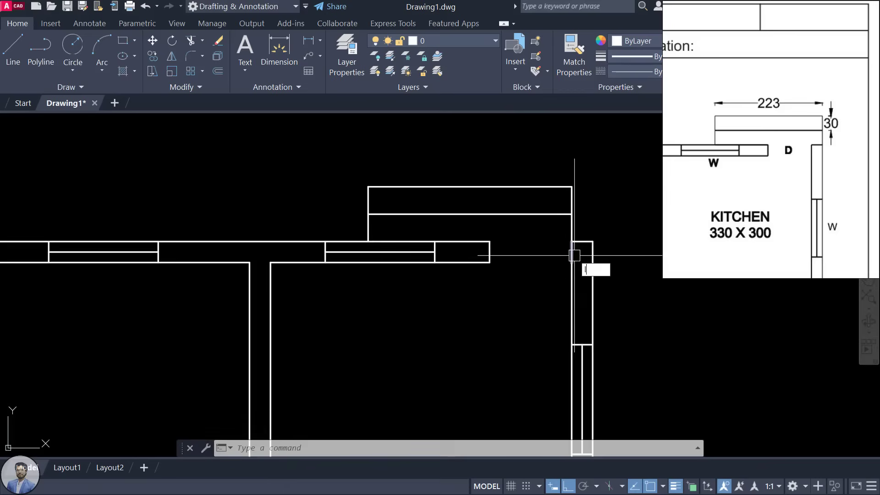
{"action": "type", "text": "l"}
{"action": "key", "text": "Return"}
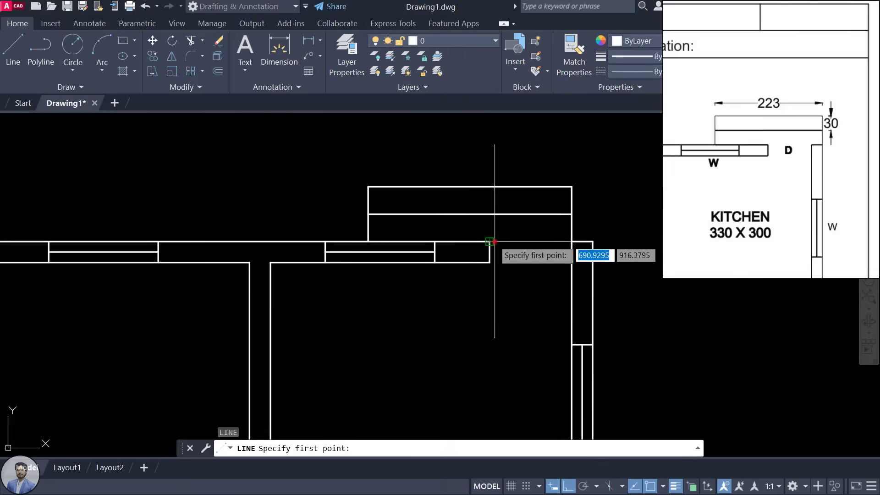
{"action": "left_click", "coordinate": [495, 242]}
{"action": "left_click", "coordinate": [571, 243]}
{"action": "key", "text": "Escape"}
{"action": "key", "text": "Escape"}
{"action": "key", "text": "Escape"}
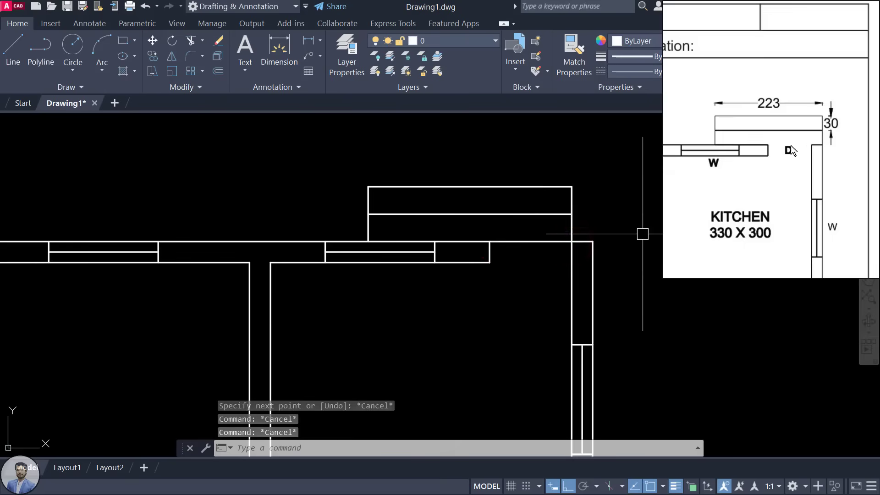
{"action": "key", "text": "Escape"}
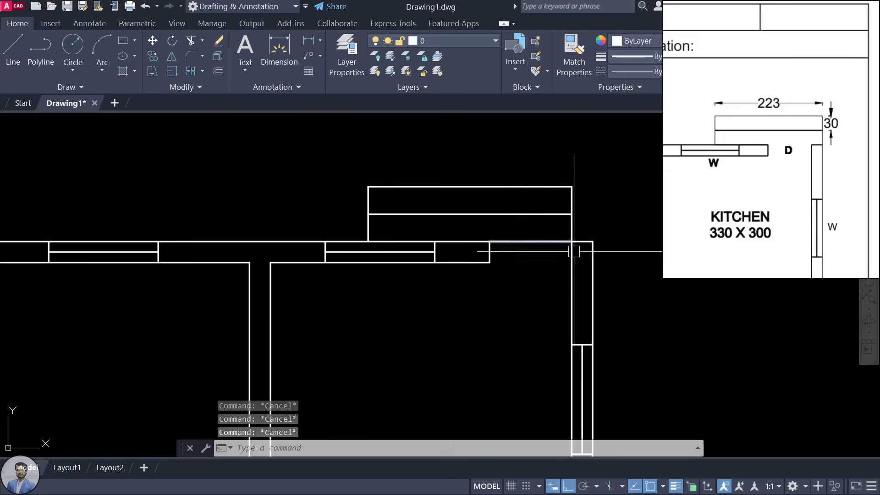
Step: Draw a line across the wall opening from its corner
{"action": "scroll", "coordinate": [524, 179], "scroll_direction": "down", "scroll_amount": 5}
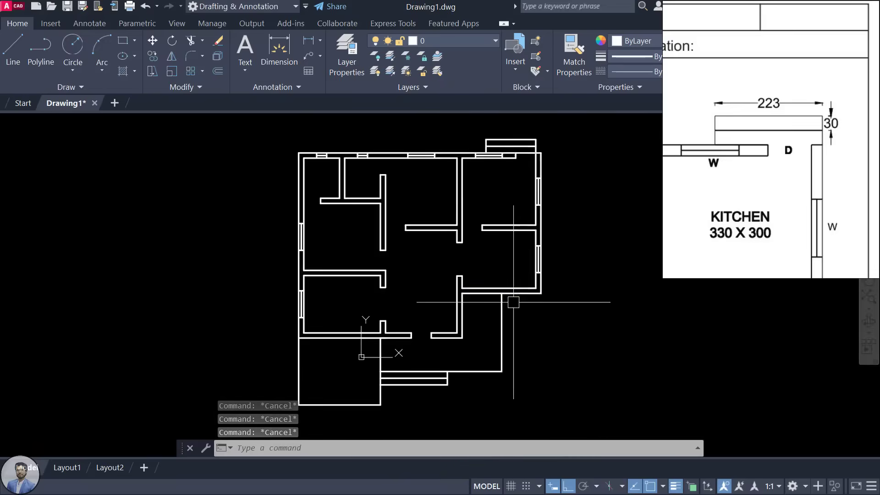
{"action": "scroll", "coordinate": [475, 291], "scroll_direction": "up", "scroll_amount": 5}
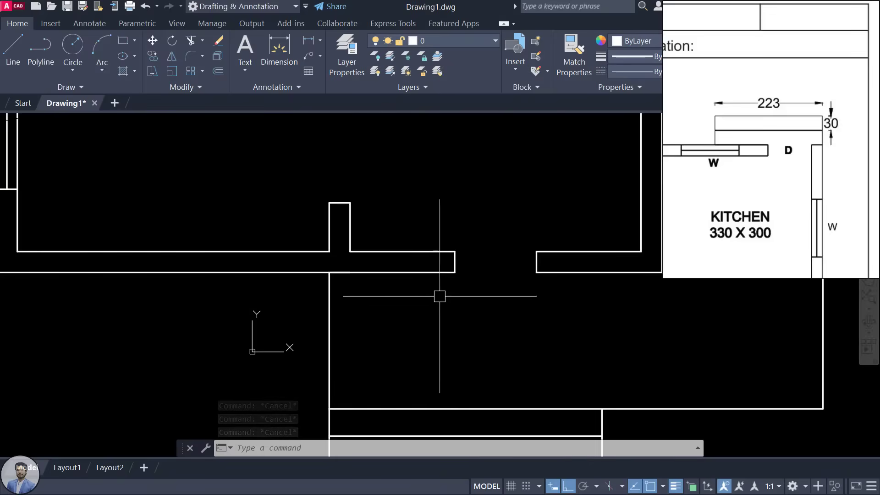
{"action": "type", "text": "L"}
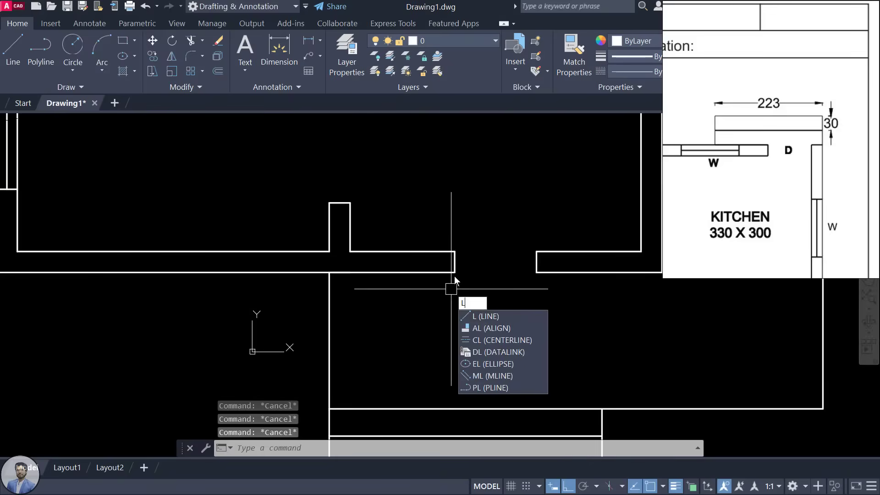
{"action": "key", "text": "Return"}
{"action": "left_click", "coordinate": [454, 272]}
{"action": "left_click", "coordinate": [540, 271]}
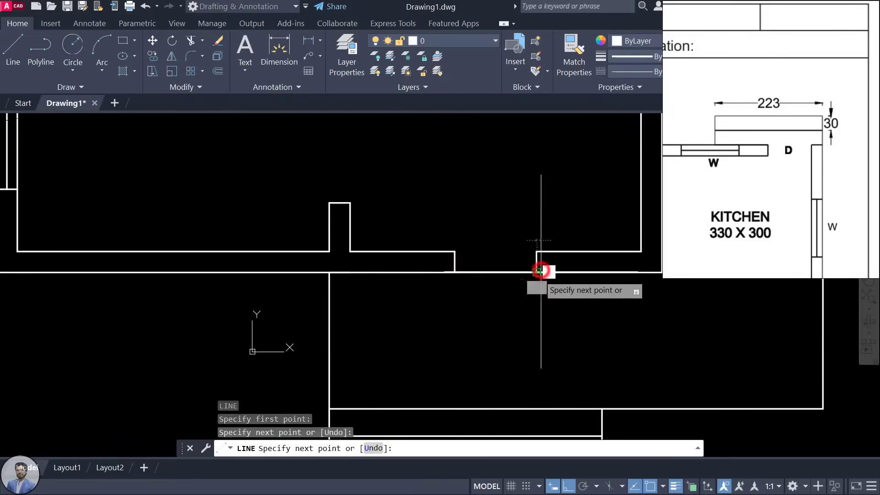
{"action": "key", "text": "Escape"}
{"action": "scroll", "coordinate": [540, 290], "scroll_direction": "down", "scroll_amount": 5}
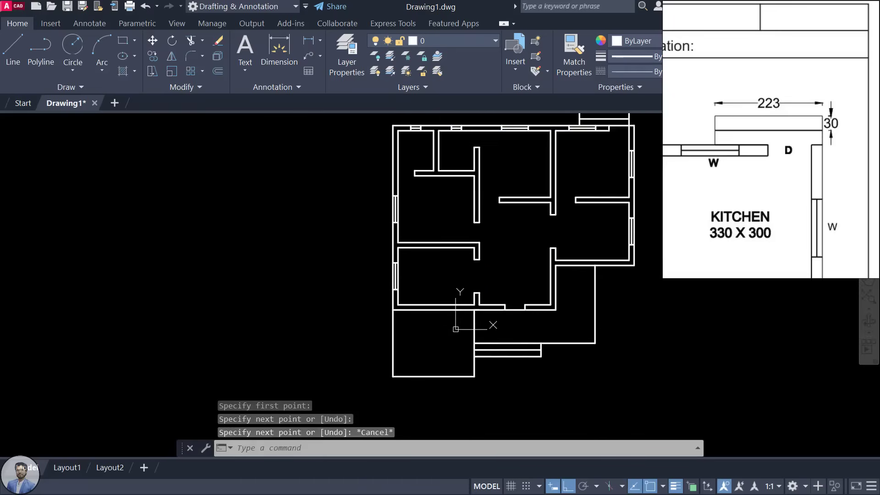
{"action": "middle_click_drag", "start_coordinate": [609, 133], "coordinate": [593, 155]}
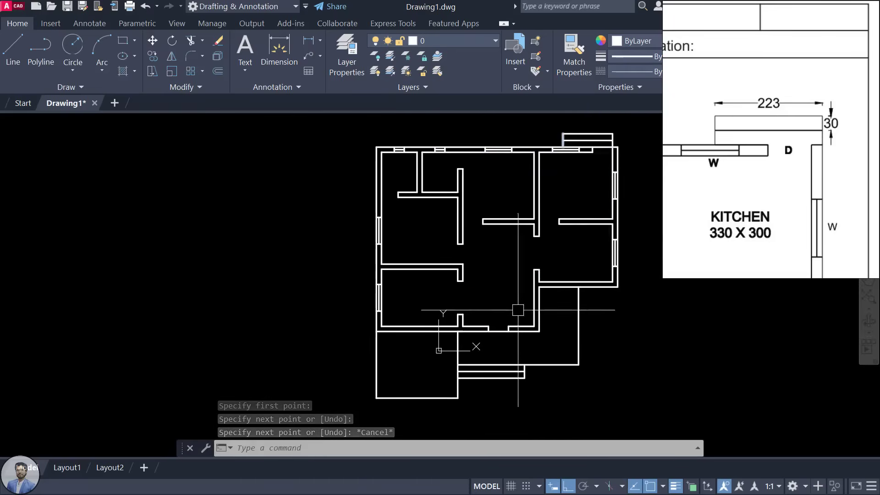
{"action": "scroll", "coordinate": [518, 310], "scroll_direction": "up", "scroll_amount": 6}
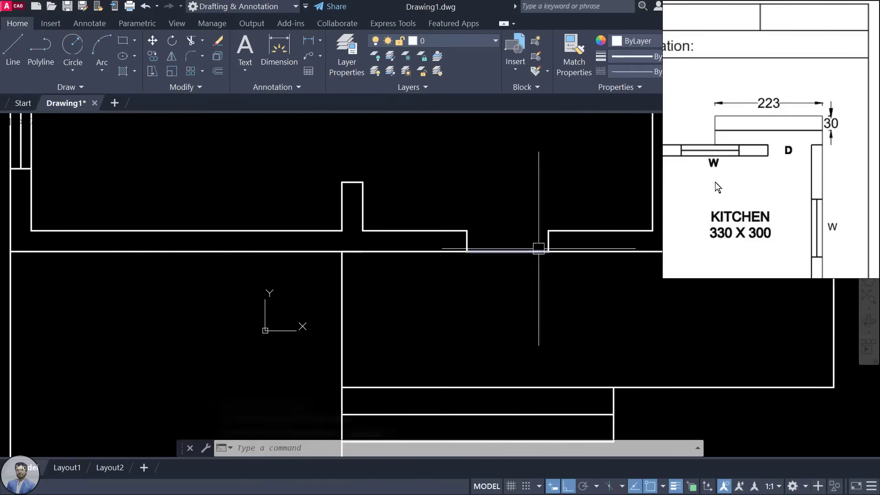
{"action": "scroll", "coordinate": [792, 153], "scroll_direction": "down", "scroll_amount": 3}
{"action": "scroll", "coordinate": [462, 216], "scroll_direction": "down", "scroll_amount": 4}
{"action": "middle_click_drag", "start_coordinate": [462, 216], "coordinate": [479, 273]}
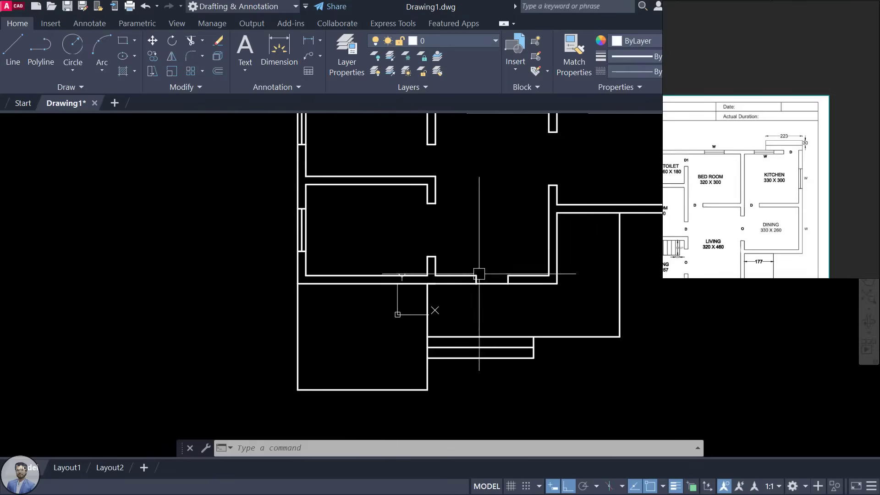
{"action": "scroll", "coordinate": [727, 220], "scroll_direction": "down", "scroll_amount": 2}
{"action": "left_click", "coordinate": [727, 222]}
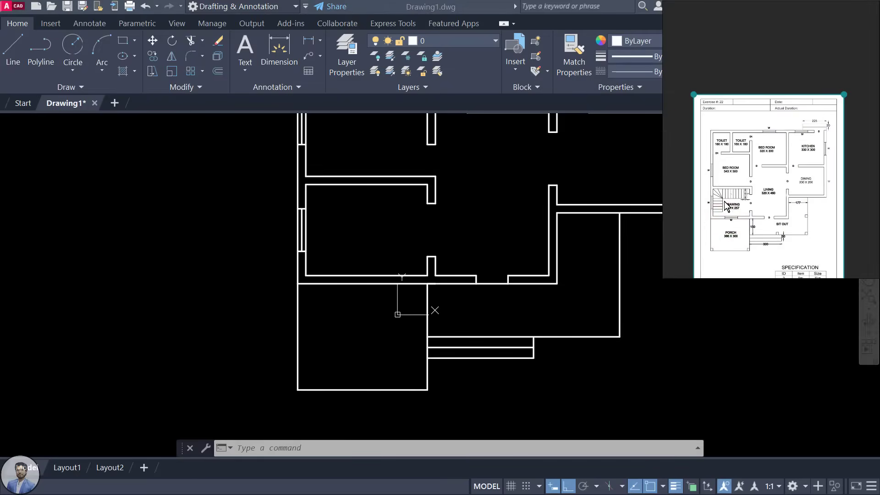
{"action": "scroll", "coordinate": [726, 202], "scroll_direction": "up", "scroll_amount": 5}
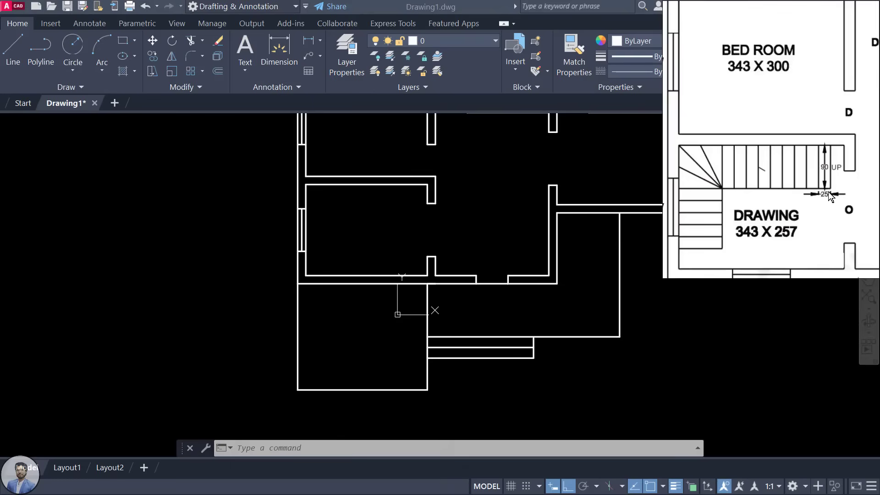
{"action": "scroll", "coordinate": [832, 197], "scroll_direction": "up", "scroll_amount": 4}
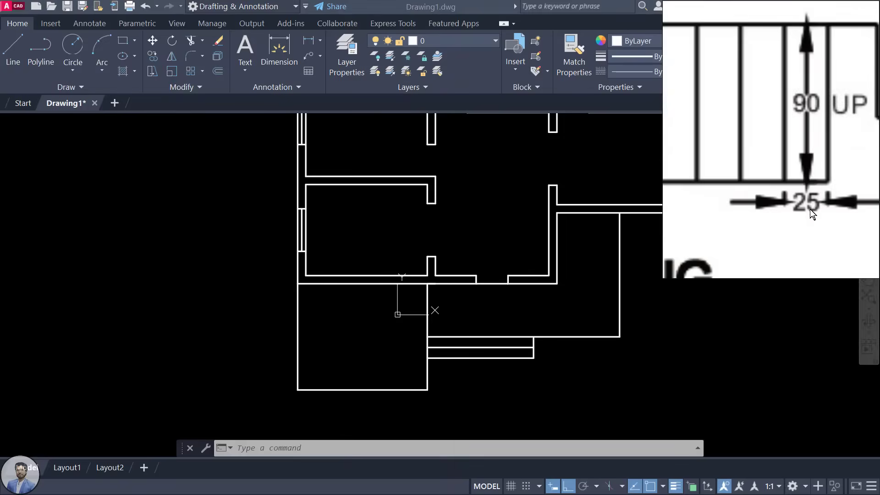
{"action": "scroll", "coordinate": [807, 210], "scroll_direction": "down", "scroll_amount": 2}
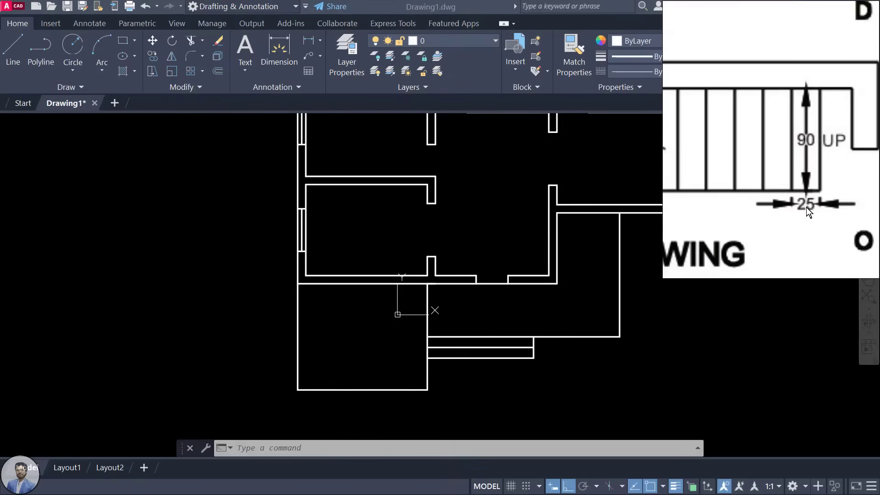
{"action": "scroll", "coordinate": [806, 172], "scroll_direction": "down", "scroll_amount": 1}
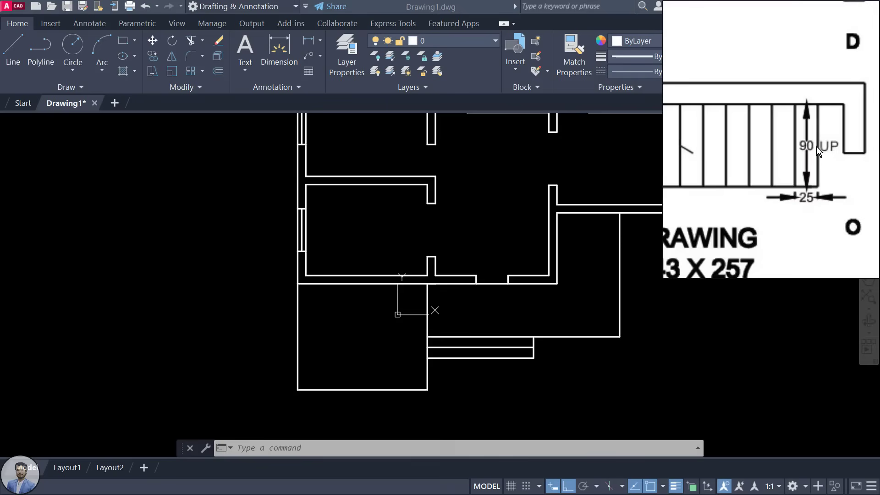
{"action": "scroll", "coordinate": [809, 177], "scroll_direction": "down", "scroll_amount": 3}
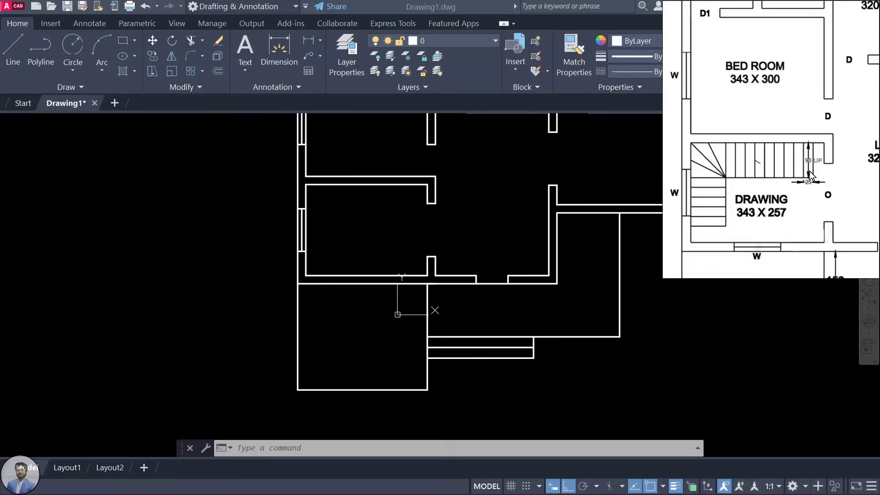
{"action": "left_click", "coordinate": [749, 191]}
{"action": "scroll", "coordinate": [733, 214], "scroll_direction": "up", "scroll_amount": 2}
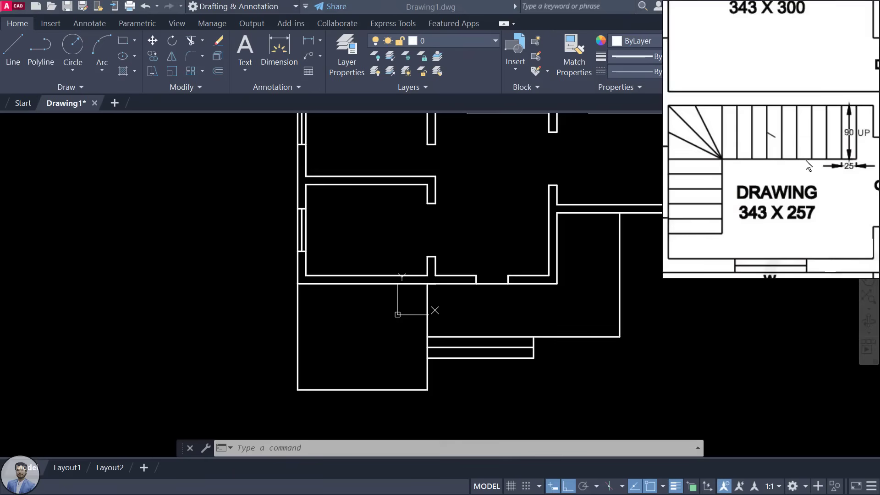
{"action": "left_click_drag", "start_coordinate": [724, 150], "coordinate": [764, 164]}
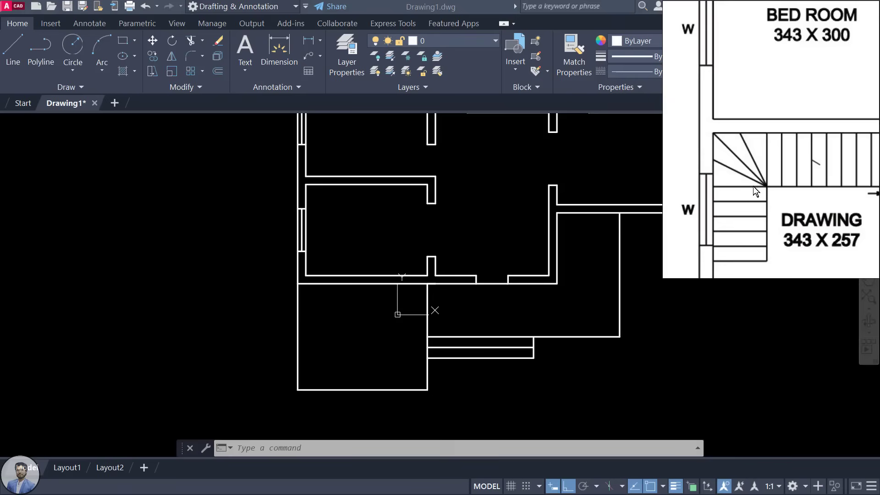
{"action": "scroll", "coordinate": [304, 202], "scroll_direction": "up", "scroll_amount": 3}
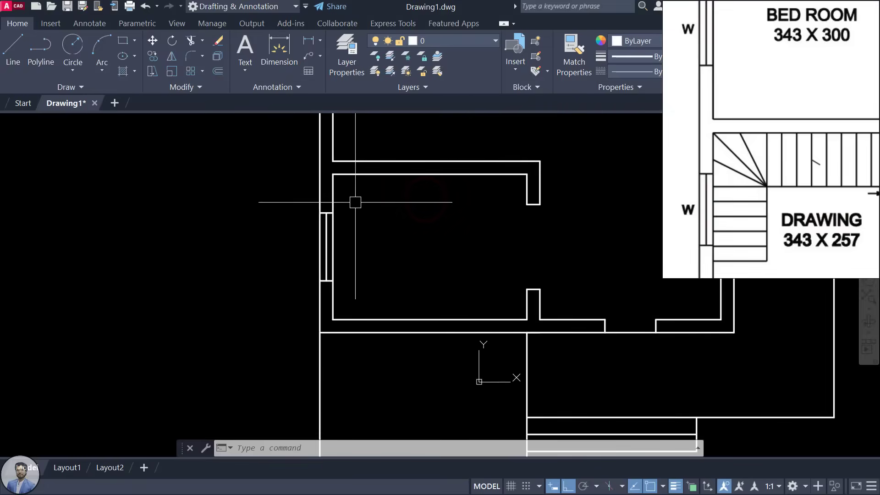
Step: Offset the top wall line 90 down and the left wall line 90 right
{"action": "key", "text": "Return"}
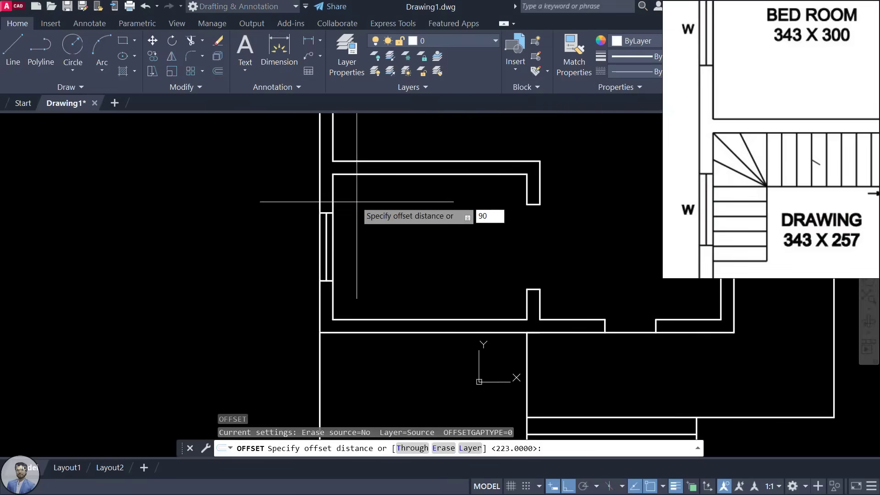
{"action": "key", "text": "Return"}
{"action": "left_click", "coordinate": [379, 176]}
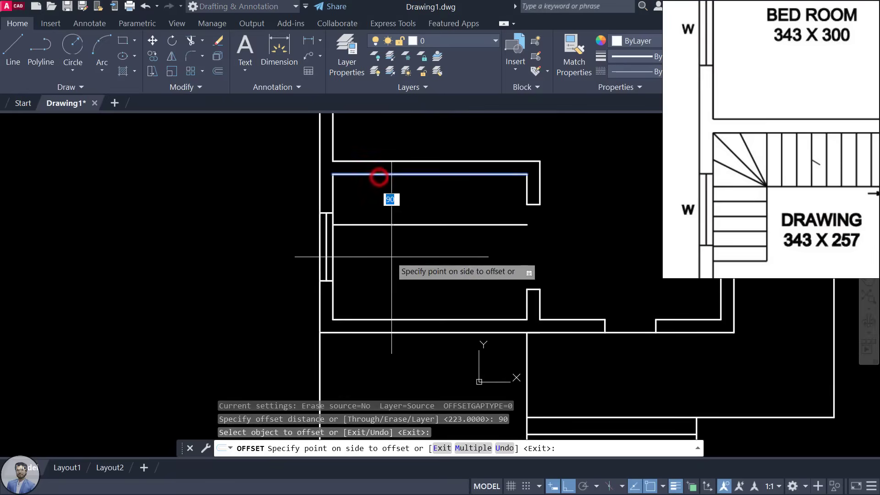
{"action": "left_click", "coordinate": [393, 266]}
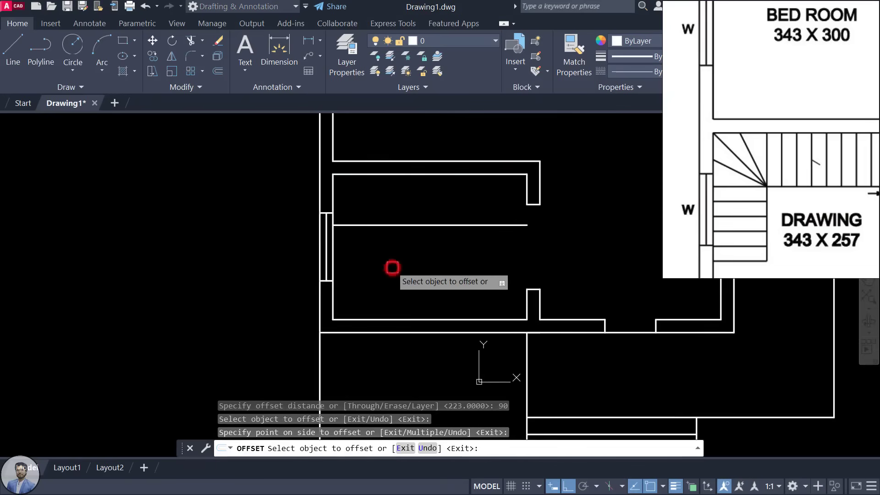
{"action": "left_click", "coordinate": [334, 190]}
{"action": "left_click", "coordinate": [412, 197]}
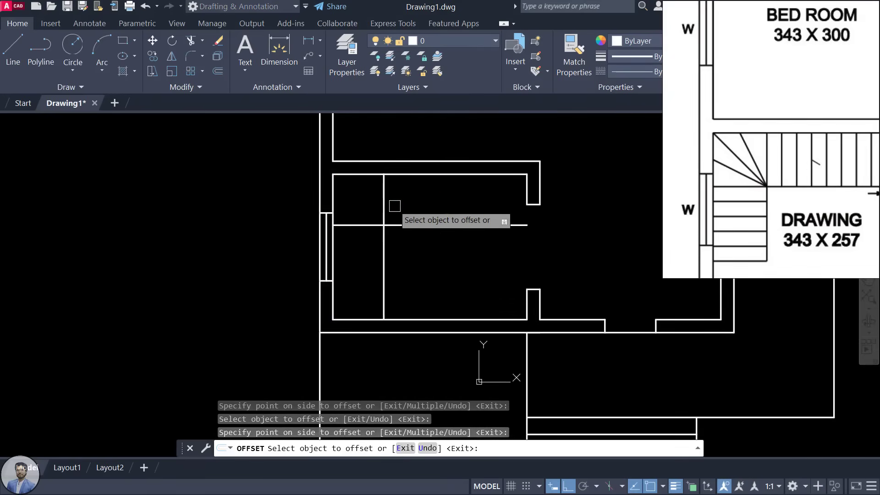
{"action": "key", "text": "Escape"}
{"action": "key", "text": "Escape"}
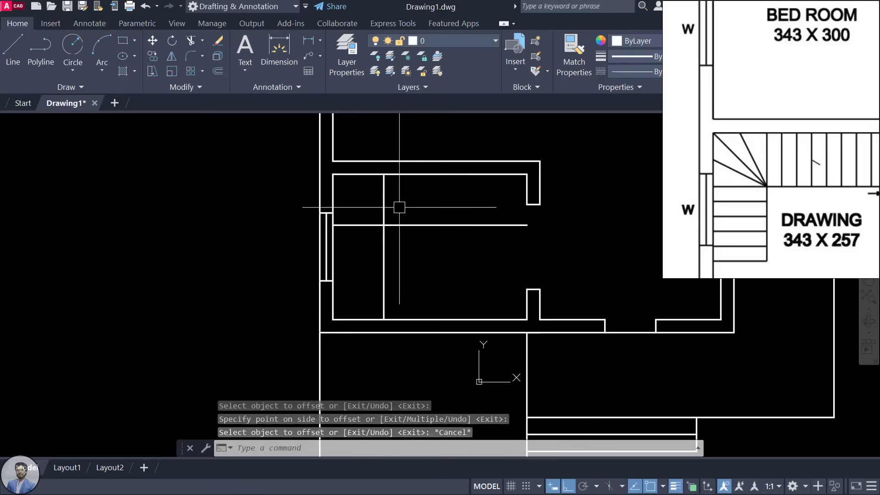
Step: Trim the overlapping offset line ends to leave the 90 × 90 landing square
{"action": "key", "text": "Return"}
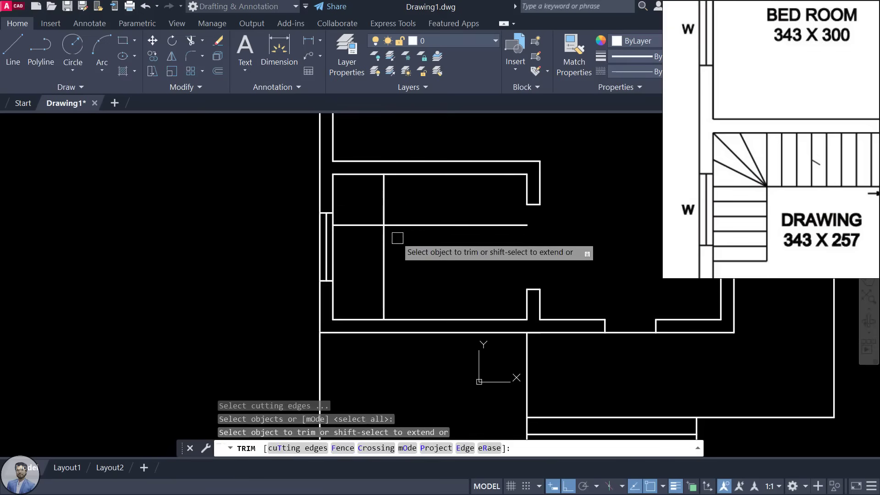
{"action": "left_click", "coordinate": [403, 225]}
{"action": "left_click", "coordinate": [383, 248]}
{"action": "key", "text": "Escape"}
{"action": "key", "text": "Escape"}
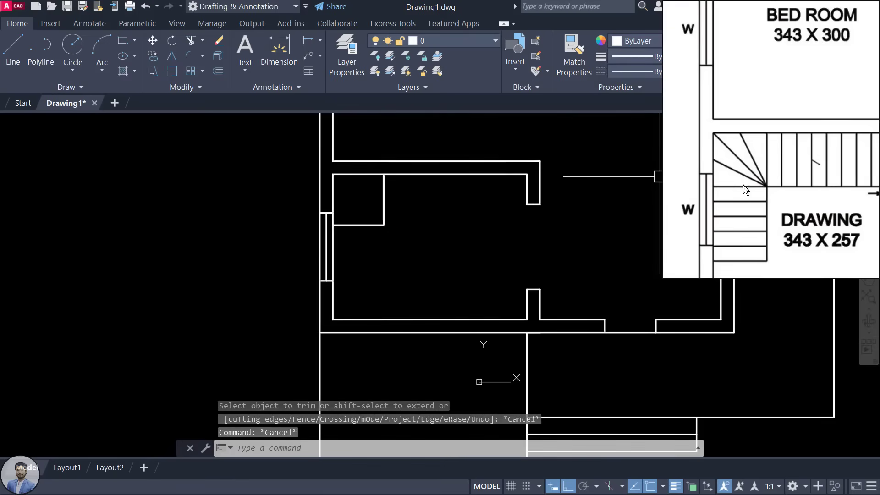
Step: Check the reference plan's stair dimensions and start OFFSET with a distance of 25
{"action": "left_click_drag", "start_coordinate": [770, 183], "coordinate": [738, 184]}
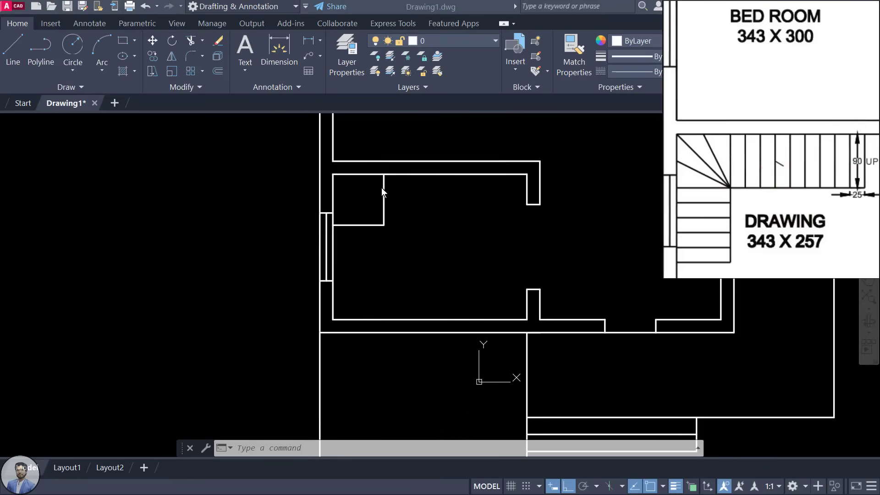
{"action": "left_click_drag", "start_coordinate": [808, 190], "coordinate": [746, 196]}
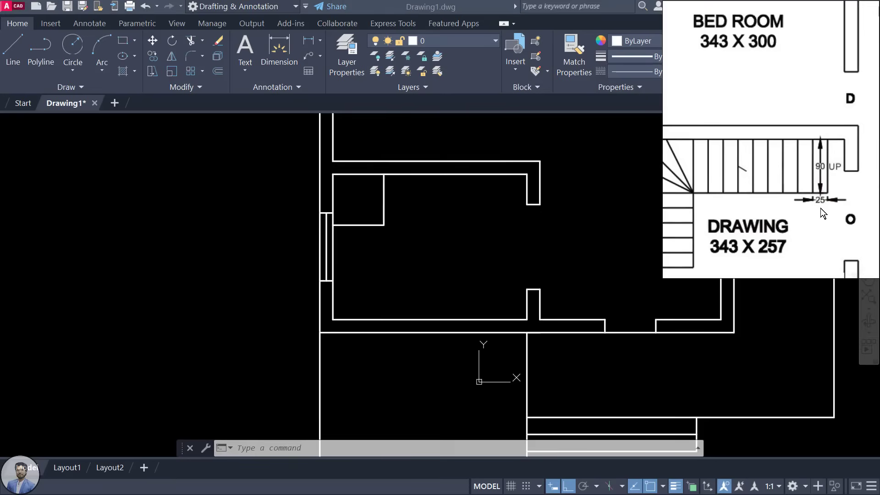
{"action": "left_click", "coordinate": [436, 191]}
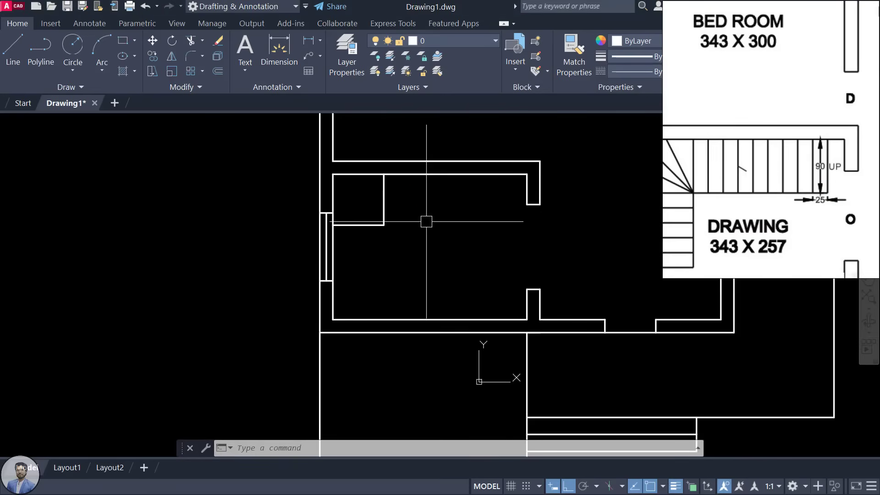
{"action": "type", "text": "o"}
{"action": "key", "text": "Return"}
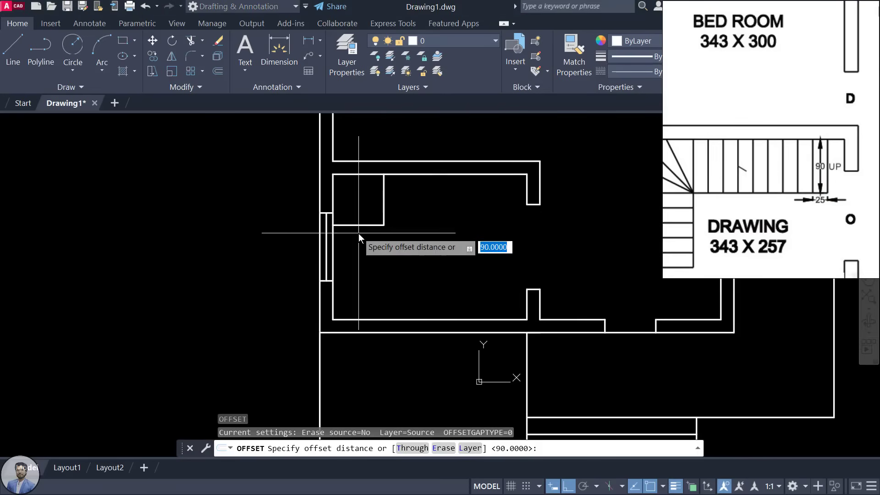
{"action": "type", "text": "25"}
{"action": "key", "text": "Return"}
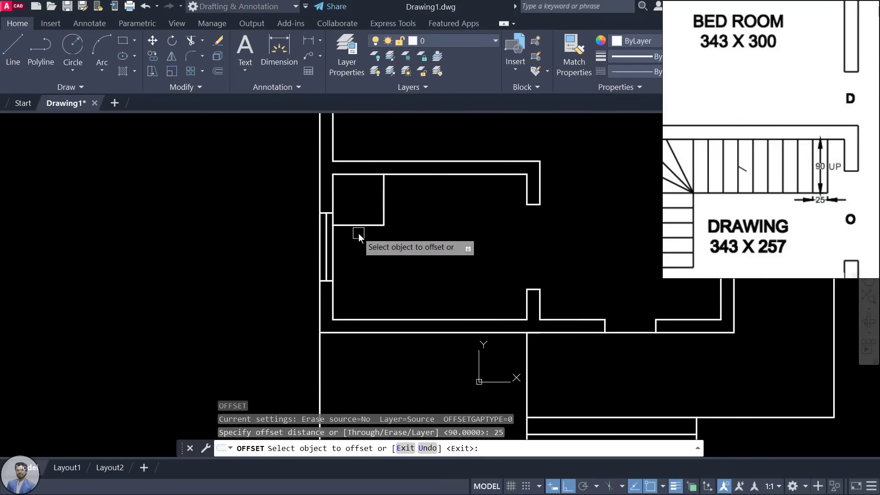
Step: Offset the landing's right edge repeatedly to make nine vertical treads 25 apart
{"action": "left_click", "coordinate": [384, 195]}
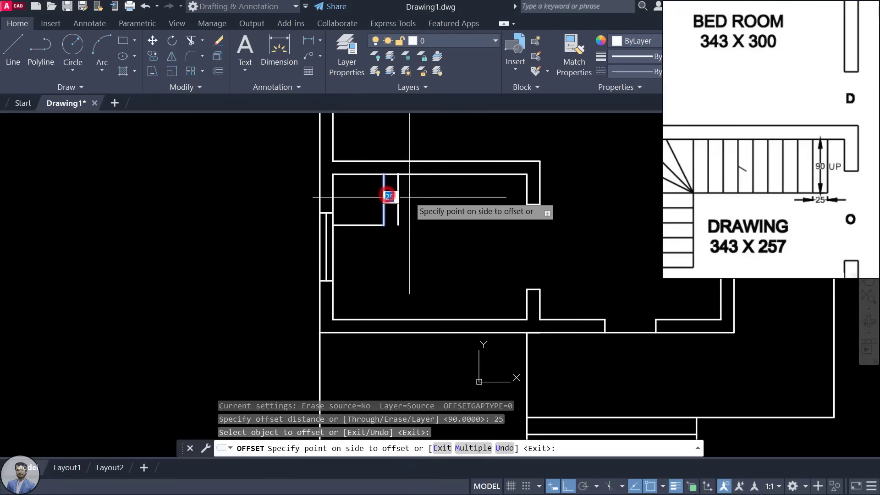
{"action": "left_click", "coordinate": [414, 197]}
{"action": "left_click", "coordinate": [399, 196]}
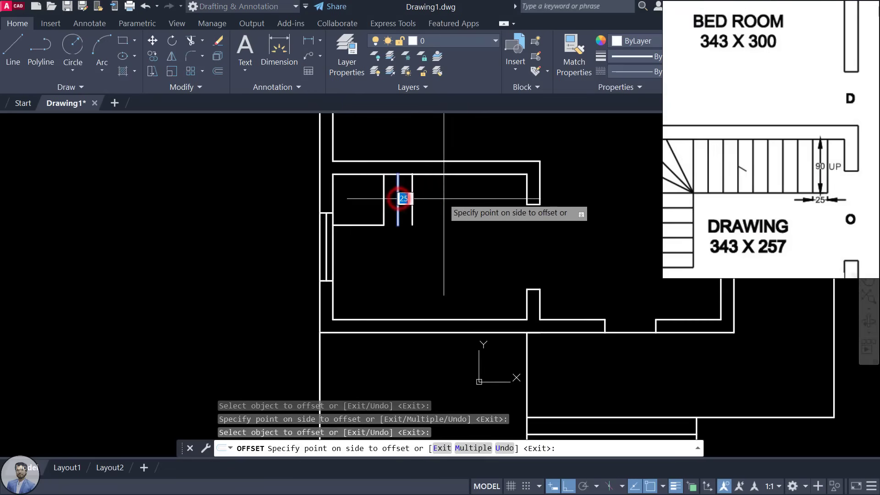
{"action": "left_click", "coordinate": [444, 199]}
{"action": "left_click", "coordinate": [411, 202]}
{"action": "left_click", "coordinate": [455, 203]}
{"action": "left_click", "coordinate": [427, 202]}
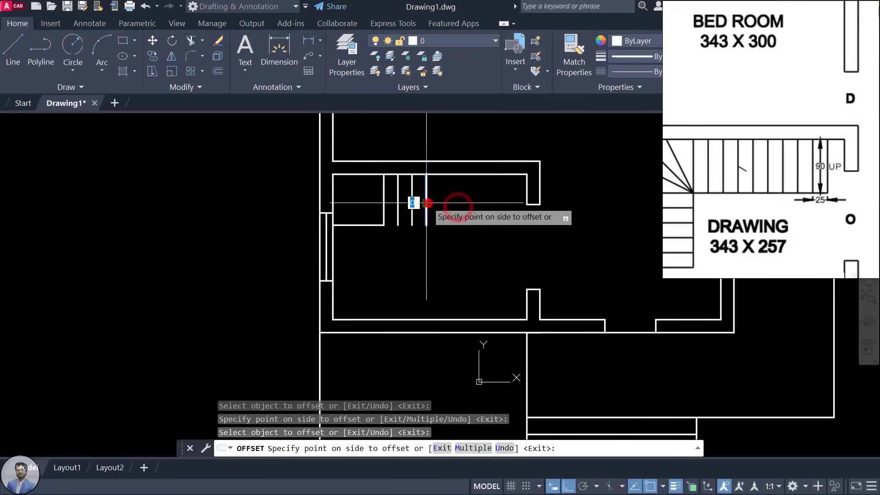
{"action": "left_click", "coordinate": [468, 199]}
{"action": "left_click", "coordinate": [441, 200]}
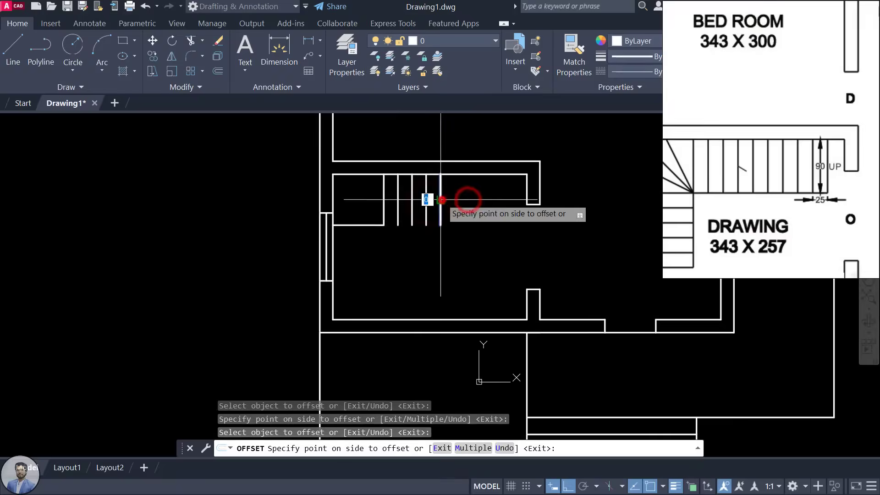
{"action": "left_click", "coordinate": [484, 199]}
{"action": "left_click", "coordinate": [455, 199]}
{"action": "left_click", "coordinate": [522, 200]}
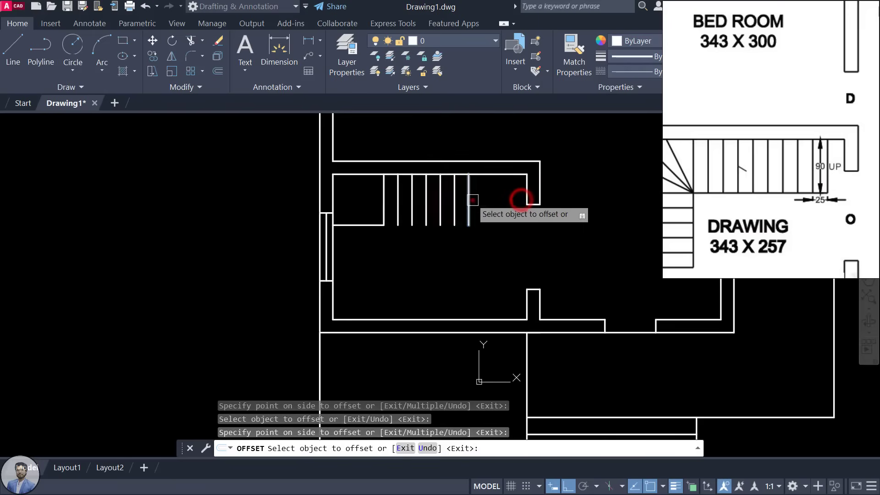
{"action": "left_click", "coordinate": [473, 200]}
{"action": "left_click", "coordinate": [503, 199]}
{"action": "left_click", "coordinate": [485, 200]}
{"action": "left_click", "coordinate": [509, 198]}
{"action": "left_click", "coordinate": [497, 202]}
{"action": "left_click", "coordinate": [517, 199]}
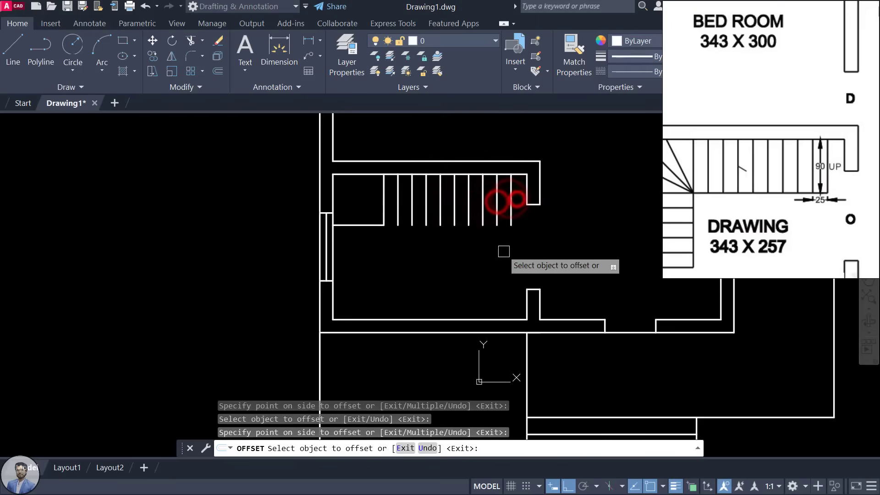
Step: Offset the landing's bottom edge downward to make four horizontal treads 25 apart
{"action": "left_click", "coordinate": [362, 225]}
{"action": "left_click", "coordinate": [365, 249]}
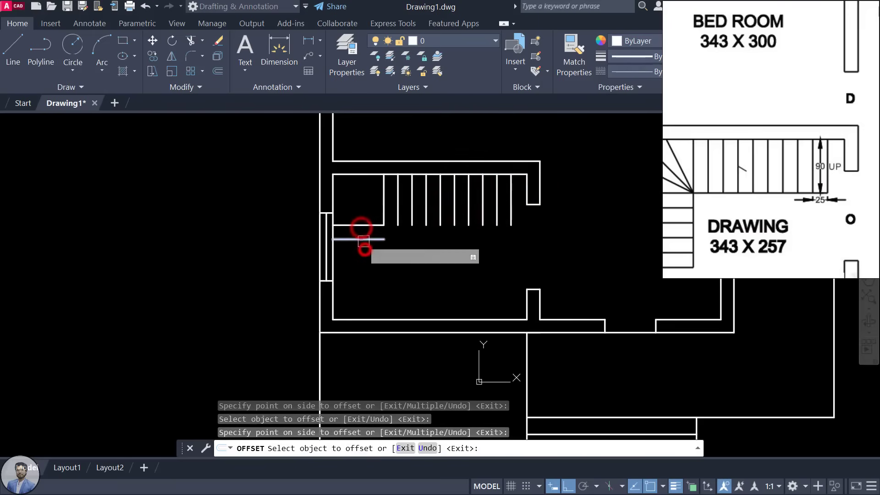
{"action": "left_click", "coordinate": [363, 238]}
{"action": "left_click", "coordinate": [364, 247]}
{"action": "left_click", "coordinate": [364, 253]}
{"action": "left_click", "coordinate": [364, 263]}
{"action": "left_click", "coordinate": [365, 267]}
{"action": "left_click", "coordinate": [361, 298]}
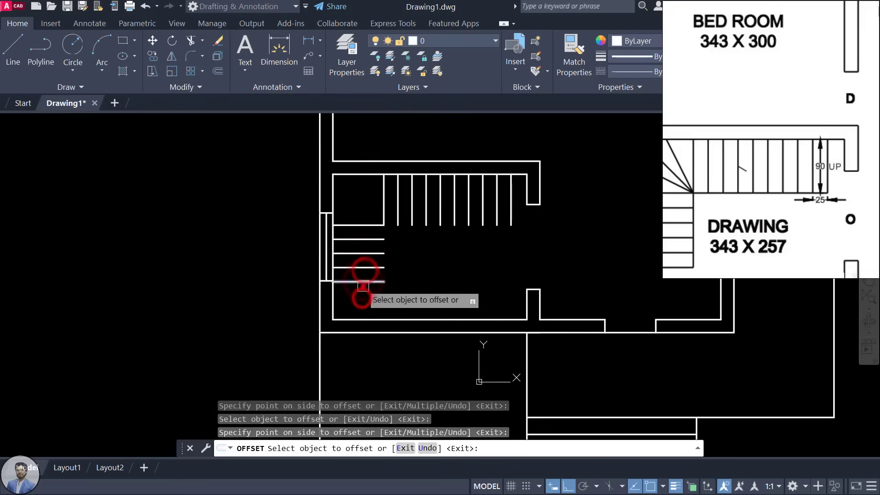
{"action": "scroll", "coordinate": [752, 157], "scroll_direction": "down", "scroll_amount": 3}
{"action": "scroll", "coordinate": [752, 158], "scroll_direction": "up", "scroll_amount": 2}
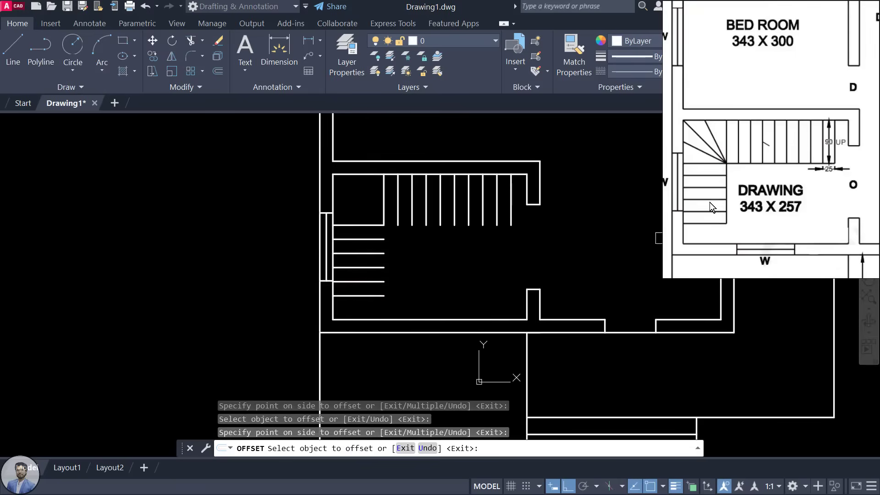
{"action": "key", "text": "Escape"}
{"action": "key", "text": "Escape"}
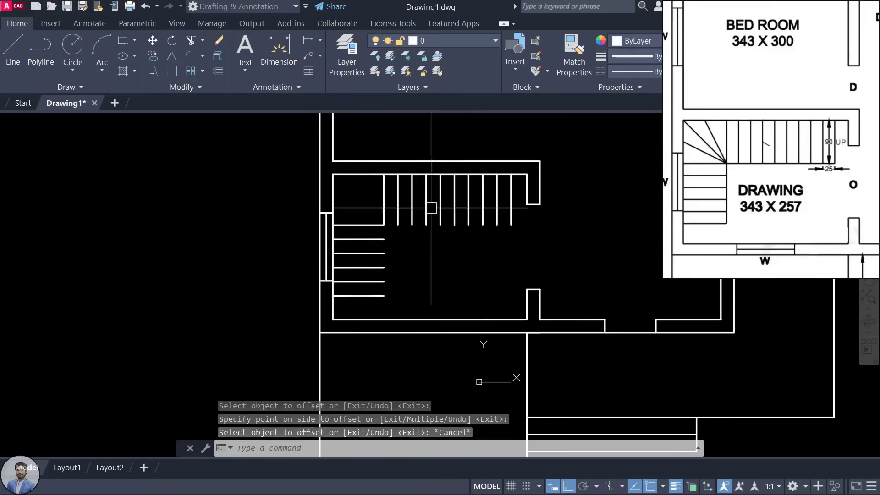
Step: Draw a line from the landing corner beneath the upper treads to the last tread
{"action": "scroll", "coordinate": [400, 239], "scroll_direction": "up", "scroll_amount": 2}
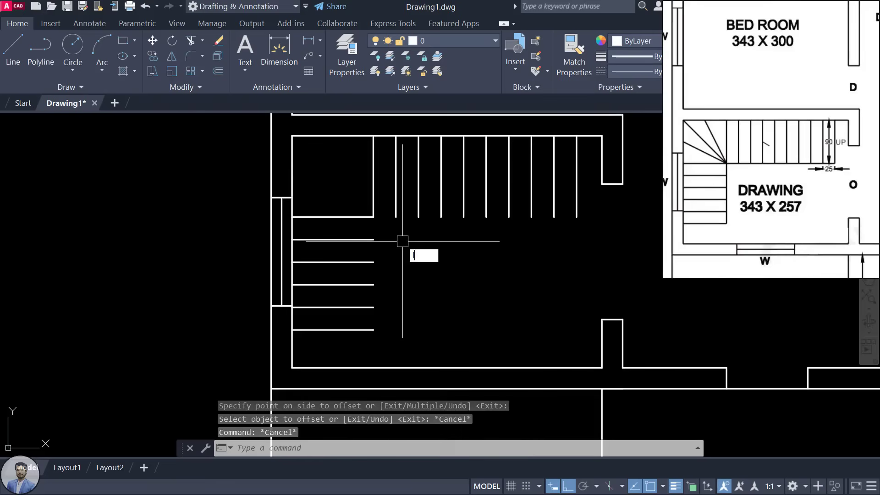
{"action": "key", "text": "Return"}
{"action": "left_click", "coordinate": [378, 216]}
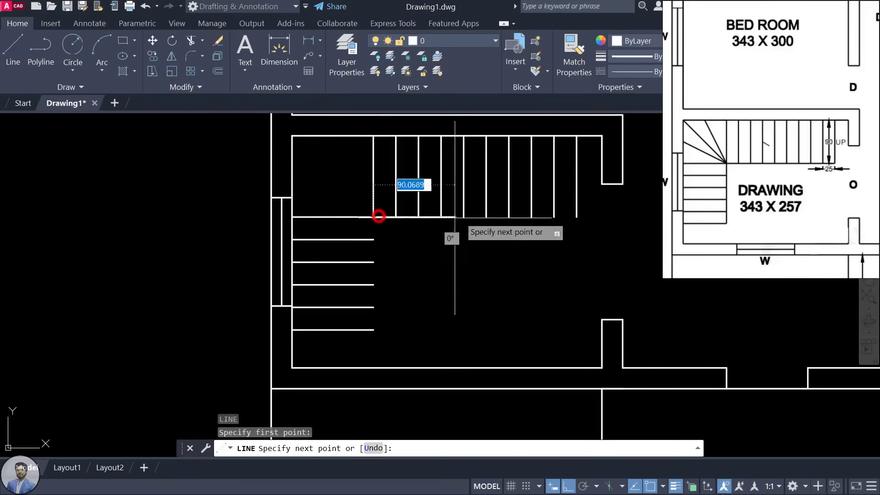
{"action": "left_click", "coordinate": [576, 216]}
{"action": "key", "text": "Escape"}
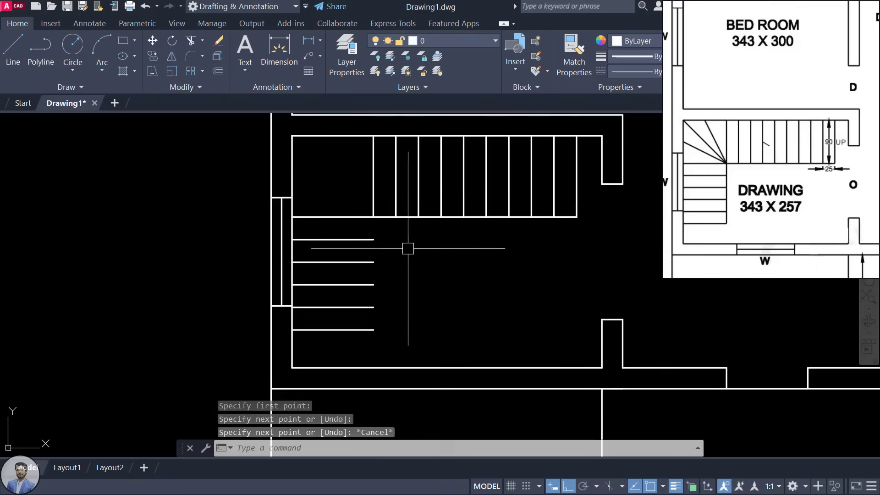
Step: Draw a vertical line from the landing's lower-right corner along the lower tread ends
{"action": "key", "text": "Return"}
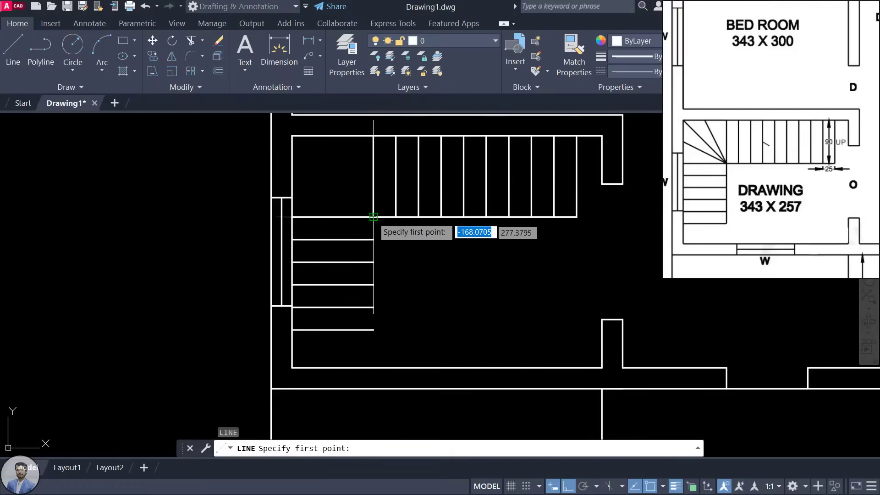
{"action": "left_click", "coordinate": [373, 216]}
{"action": "left_click", "coordinate": [373, 329]}
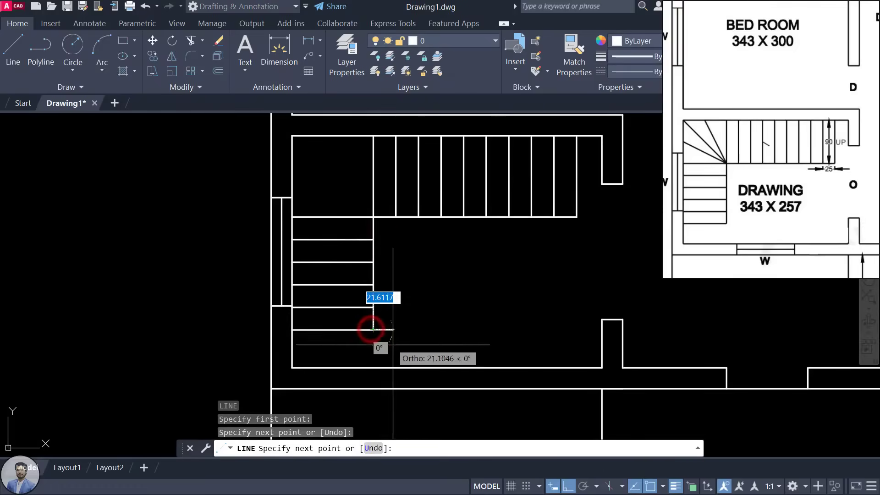
{"action": "key", "text": "Escape"}
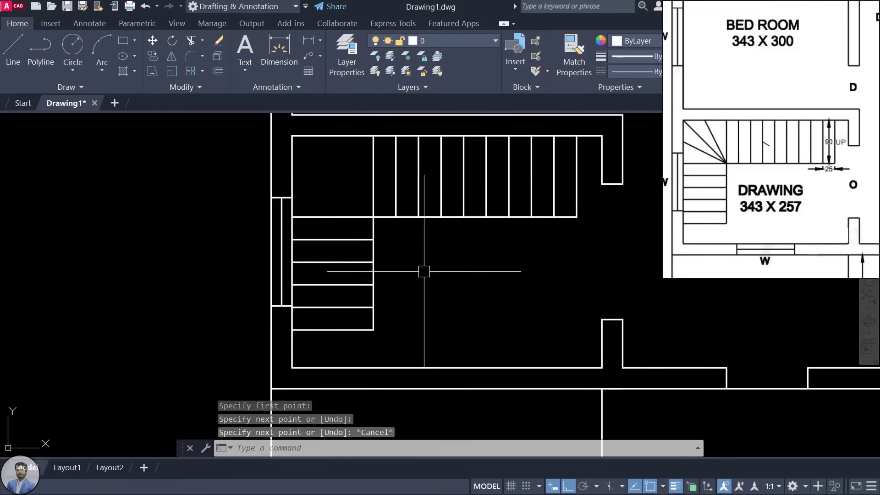
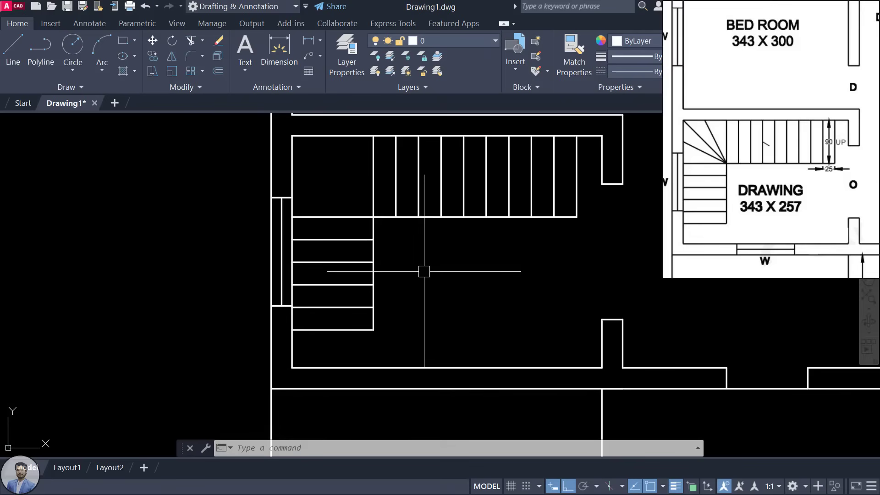
Step: Draw a line from the stair's inner corner to the landing's top-left corner
{"action": "scroll", "coordinate": [753, 188], "scroll_direction": "up", "scroll_amount": 3}
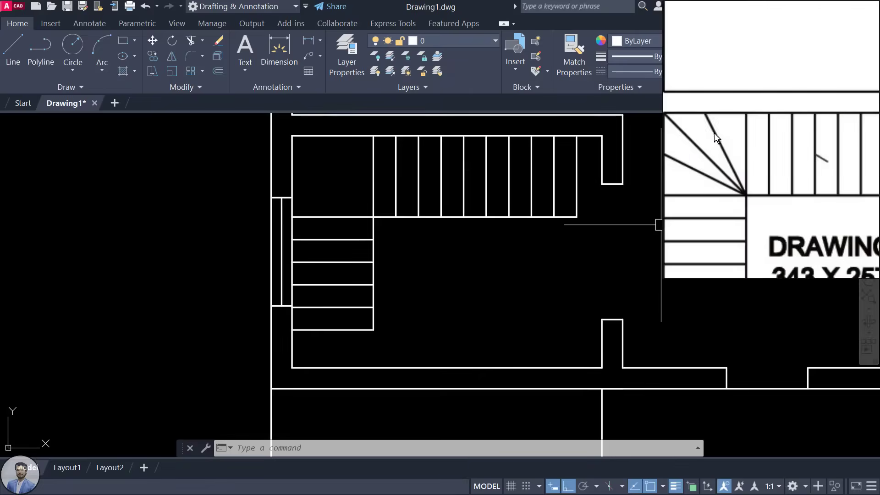
{"action": "left_click_drag", "start_coordinate": [713, 159], "coordinate": [740, 146]}
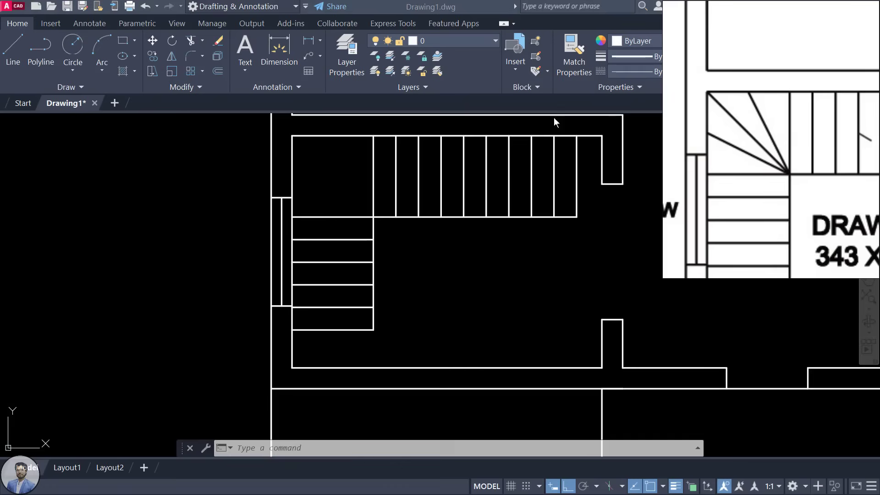
{"action": "left_click", "coordinate": [333, 197]}
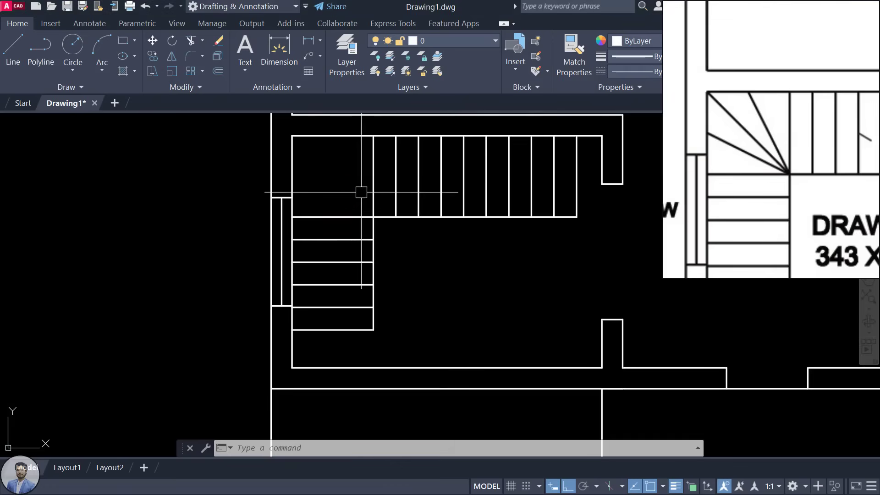
{"action": "type", "text": "l"}
{"action": "key", "text": "Return"}
{"action": "left_click", "coordinate": [374, 218]}
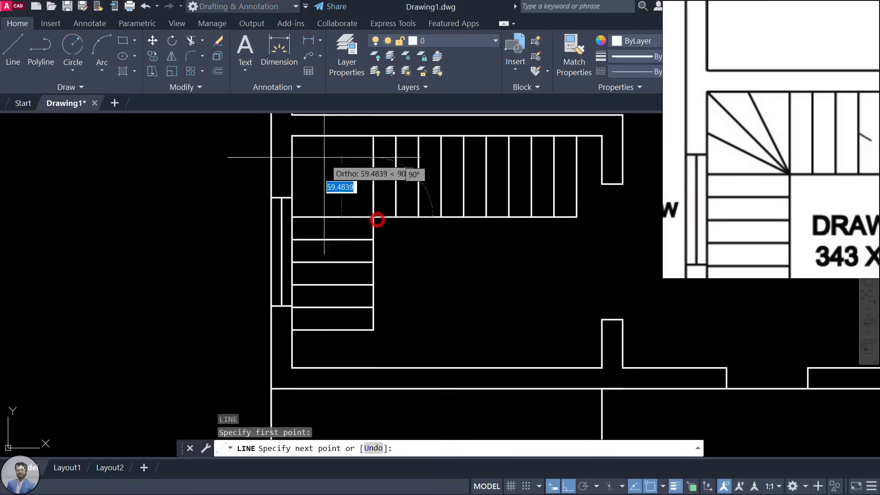
{"action": "type", "text": "90"}
{"action": "left_click", "coordinate": [291, 136]}
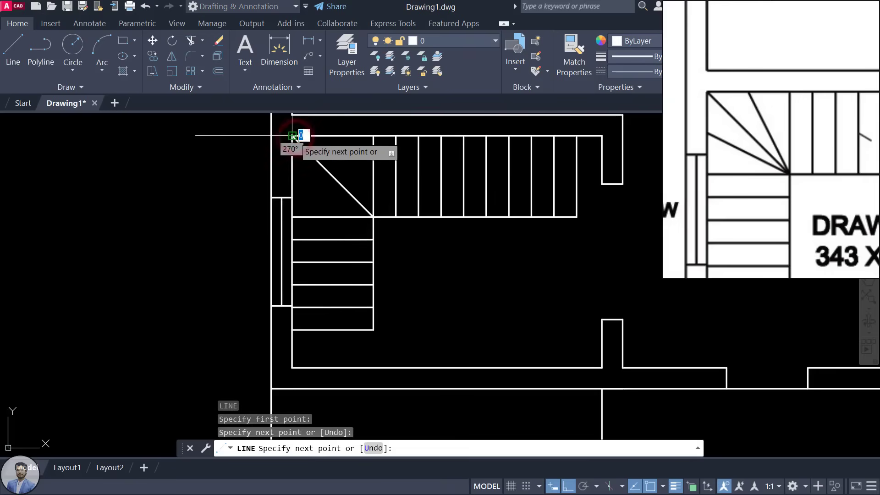
{"action": "key", "text": "Escape"}
Step: Draw a line from the inner corner to the landing's left edge, then erase the misplaced sloped line
{"action": "middle_click_drag", "start_coordinate": [320, 244], "coordinate": [326, 282]}
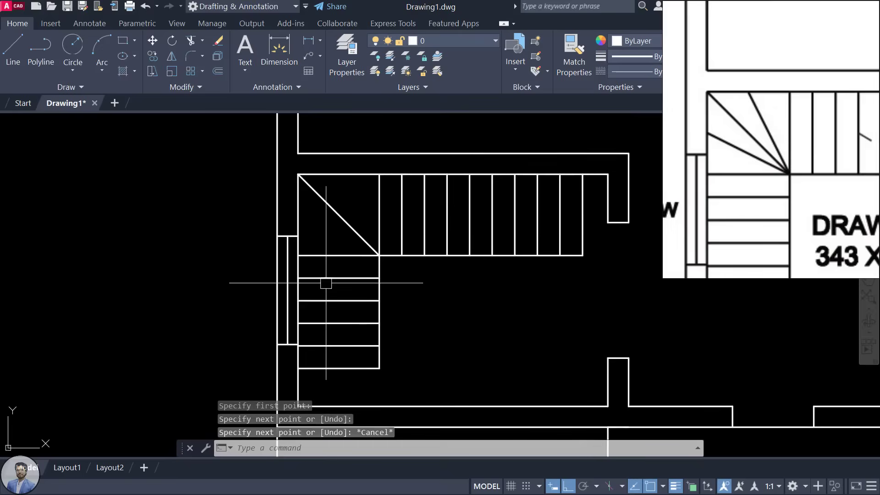
{"action": "type", "text": "l"}
{"action": "key", "text": "Return"}
{"action": "scroll", "coordinate": [341, 213], "scroll_direction": "up", "scroll_amount": 2}
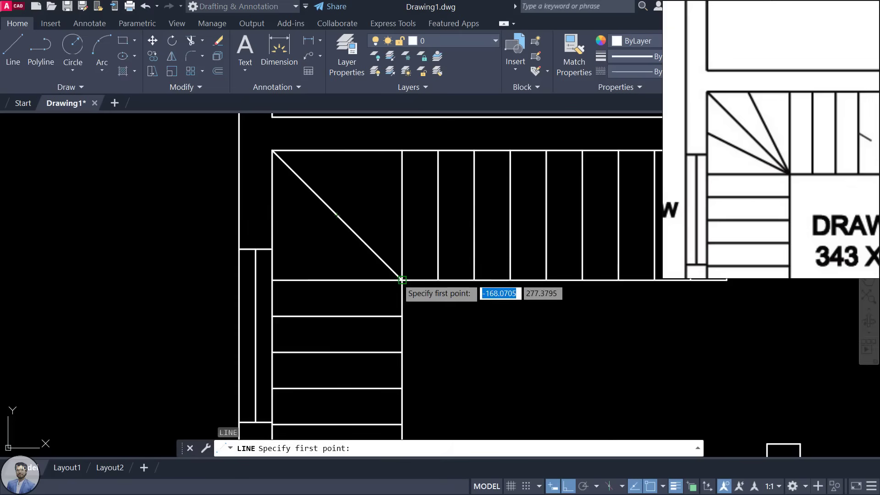
{"action": "left_click", "coordinate": [403, 280]}
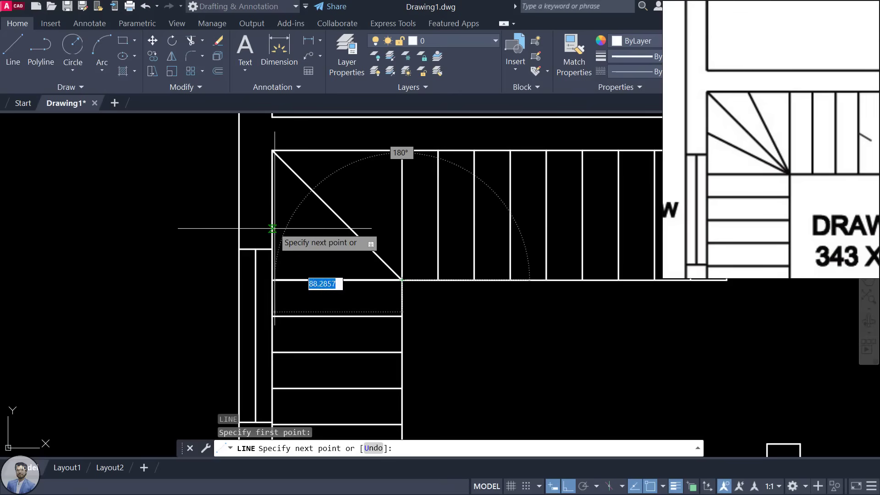
{"action": "left_click", "coordinate": [273, 224]}
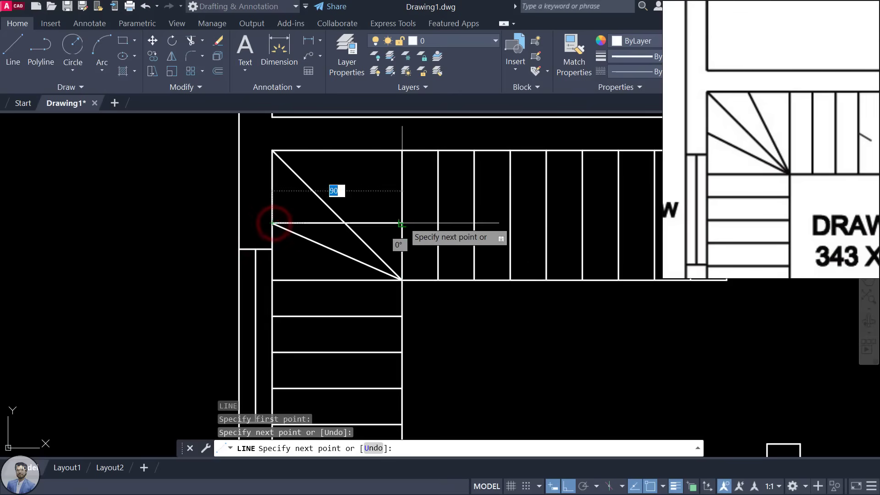
{"action": "key", "text": "Escape"}
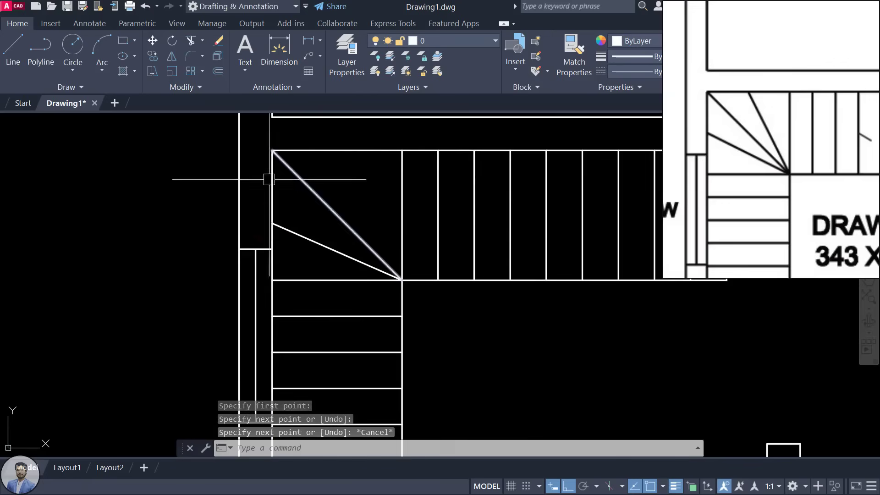
{"action": "left_click", "coordinate": [295, 244]}
{"action": "left_click", "coordinate": [273, 230]}
{"action": "key", "text": "Delete"}
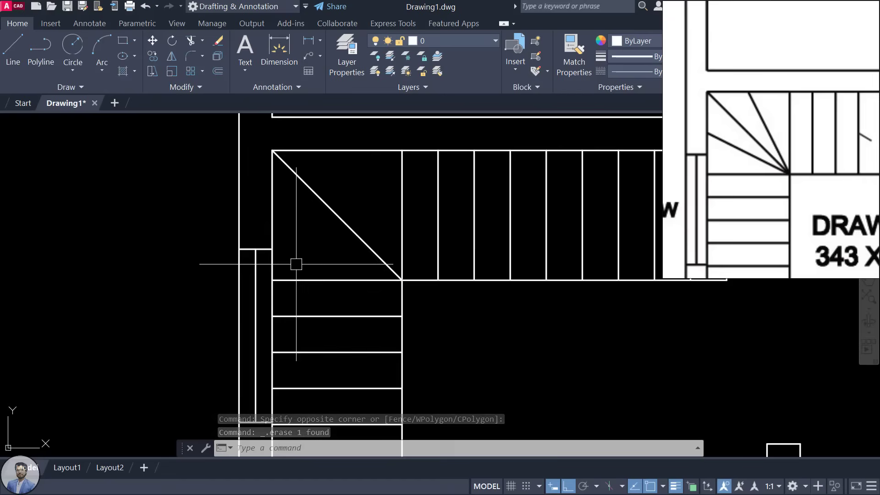
Step: Draw a winder line from the stair's inner corner to the midpoint of the landing's left edge
{"action": "type", "text": "l"}
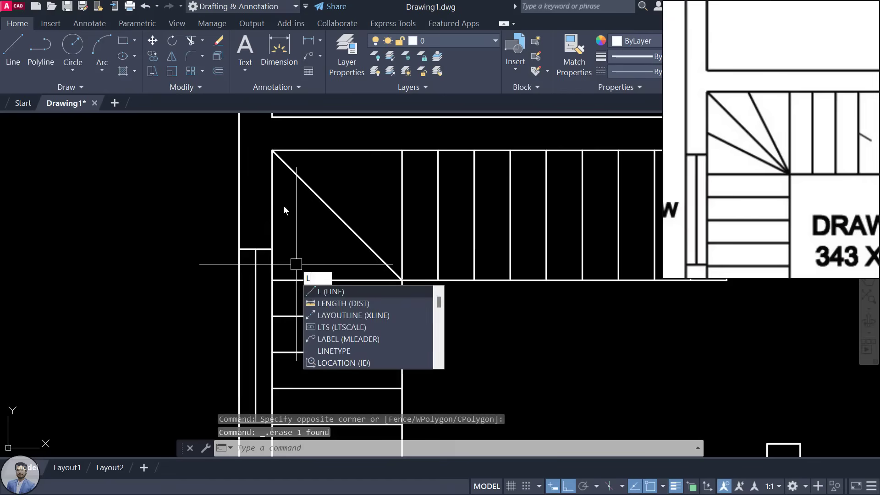
{"action": "key", "text": "Return"}
{"action": "left_click", "coordinate": [272, 150]}
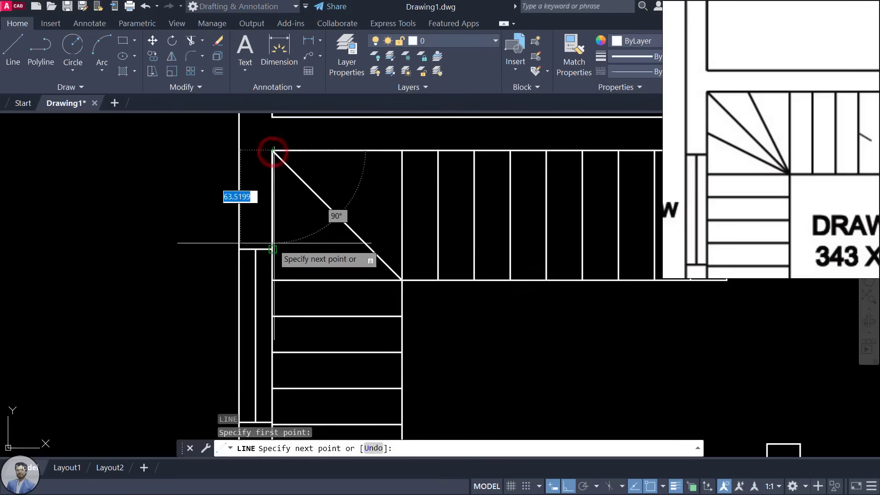
{"action": "left_click", "coordinate": [273, 280]}
{"action": "key", "text": "Escape"}
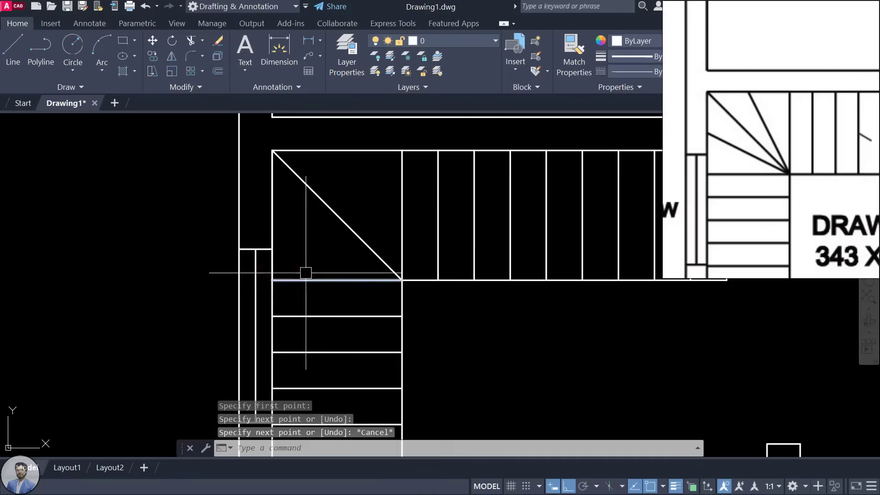
{"action": "key", "text": "Return"}
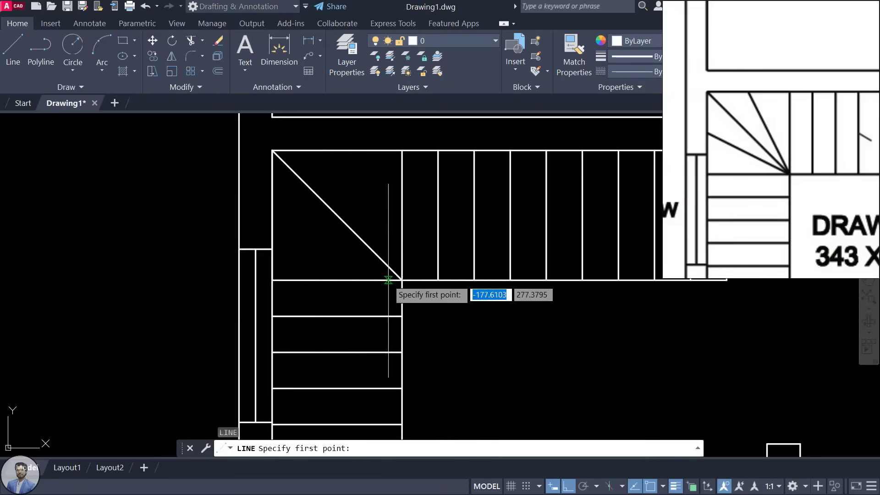
{"action": "left_click", "coordinate": [401, 280]}
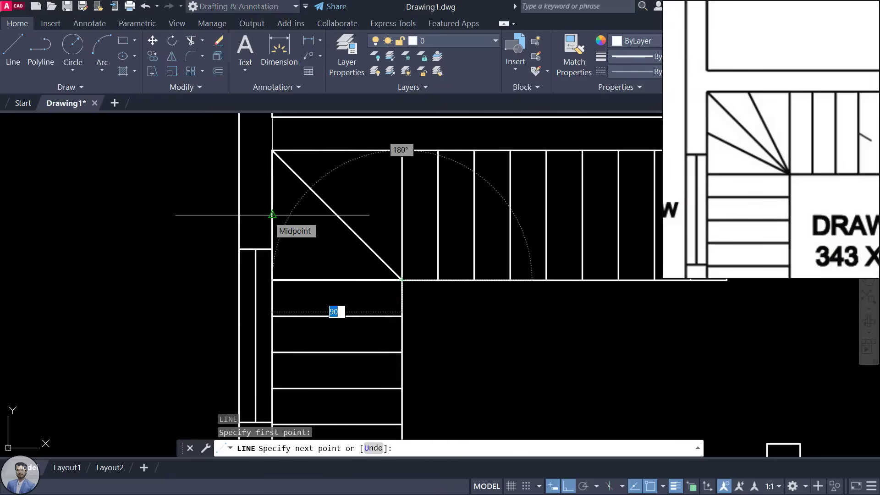
{"action": "left_click", "coordinate": [272, 215]}
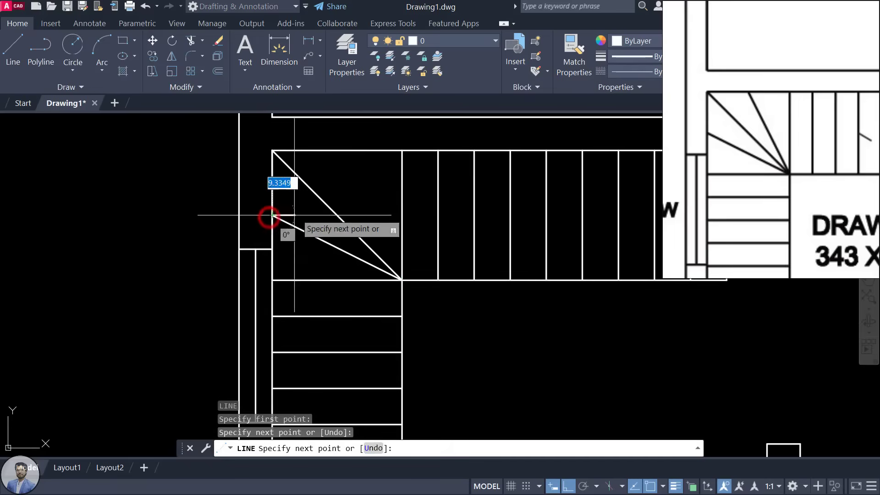
{"action": "key", "text": "Escape"}
{"action": "middle_click_drag", "start_coordinate": [310, 164], "coordinate": [311, 177]}
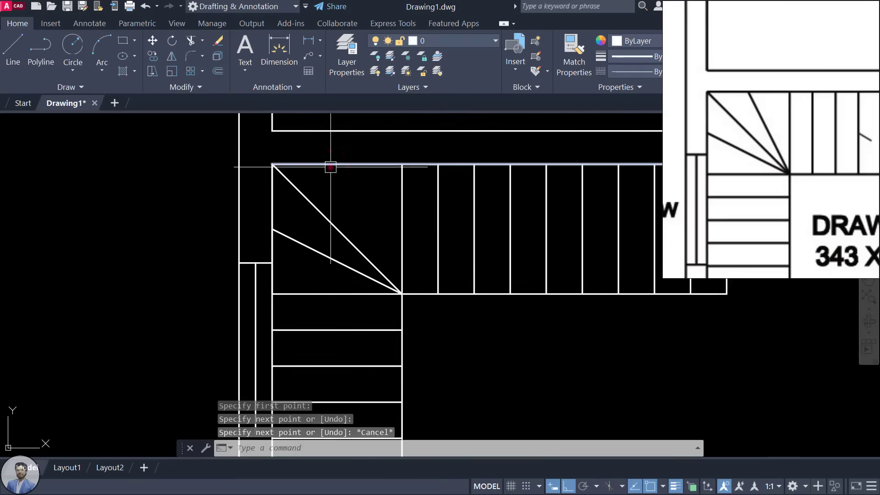
{"action": "key", "text": "Escape"}
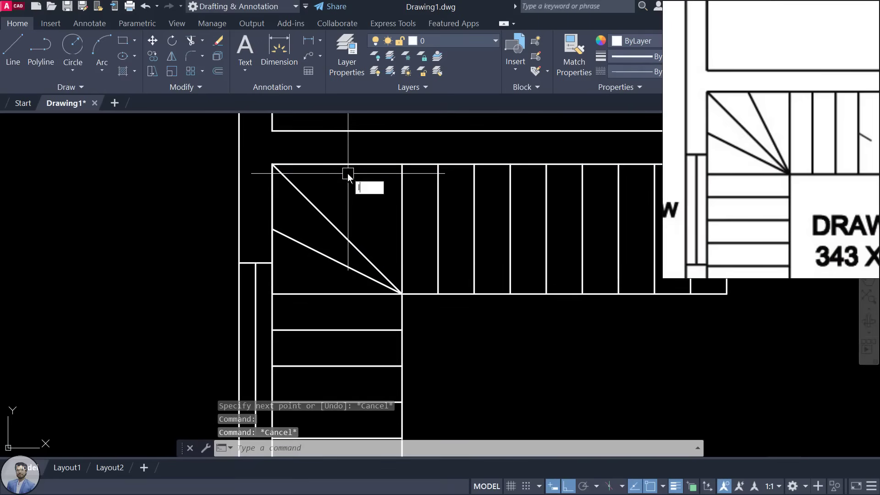
Step: Draw the landing's top edge and a winder line from the inner corner up to it
{"action": "type", "text": "l"}
{"action": "key", "text": "Return"}
{"action": "left_click", "coordinate": [273, 165]}
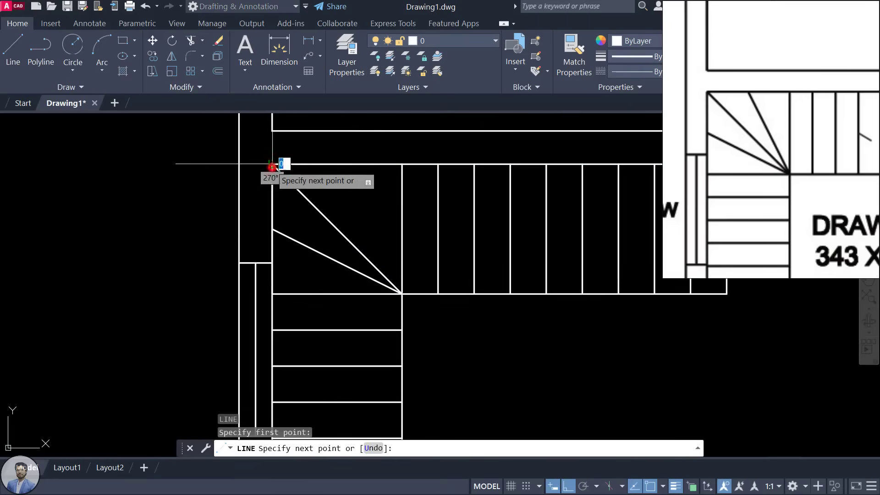
{"action": "left_click", "coordinate": [401, 171]}
{"action": "key", "text": "Escape"}
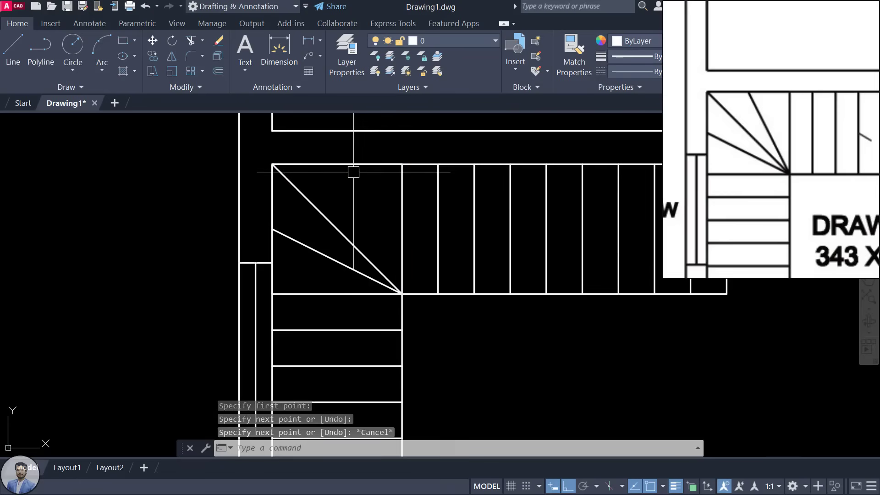
{"action": "key", "text": "Return"}
{"action": "left_click", "coordinate": [402, 293]}
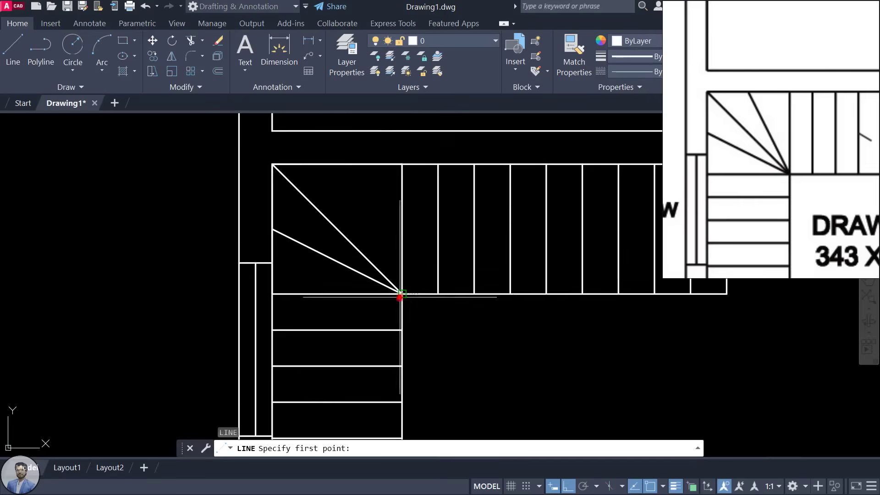
{"action": "left_click", "coordinate": [337, 164]}
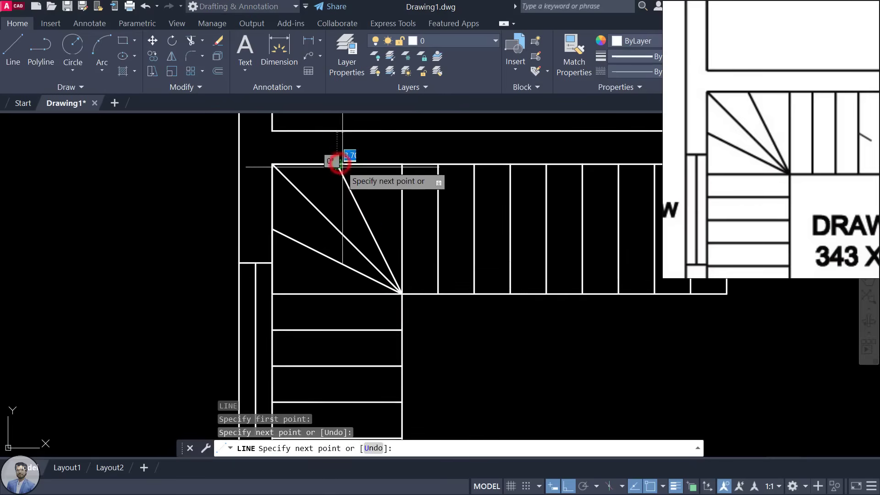
{"action": "key", "text": "Escape"}
Step: Erase the stray top-edge segment and the landing's left vertical edge
{"action": "left_click", "coordinate": [363, 164]}
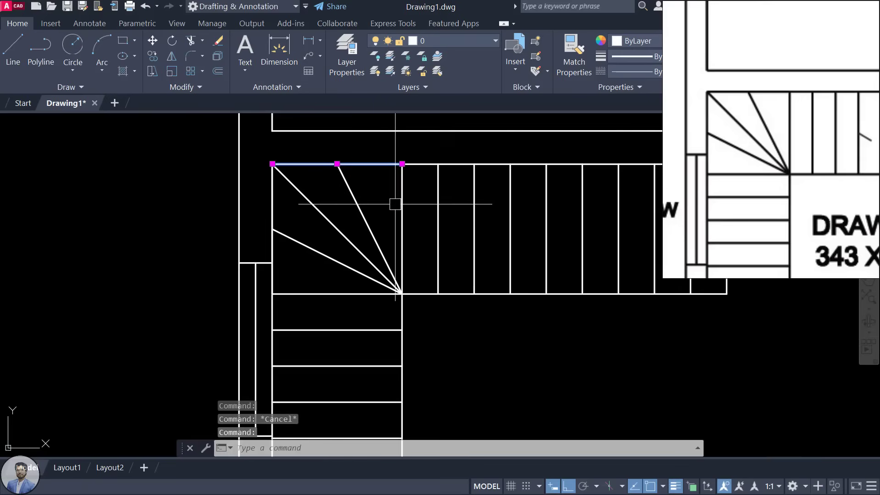
{"action": "key", "text": "Delete"}
{"action": "left_click", "coordinate": [276, 197]}
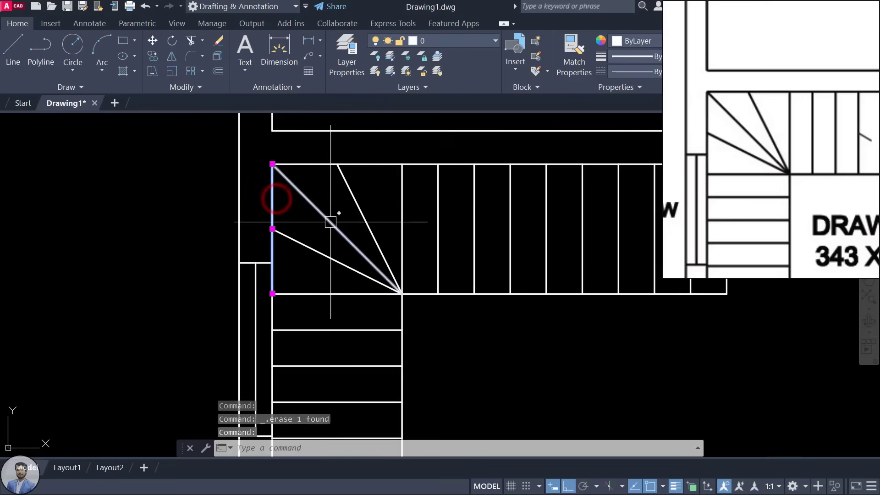
{"action": "key", "text": "Delete"}
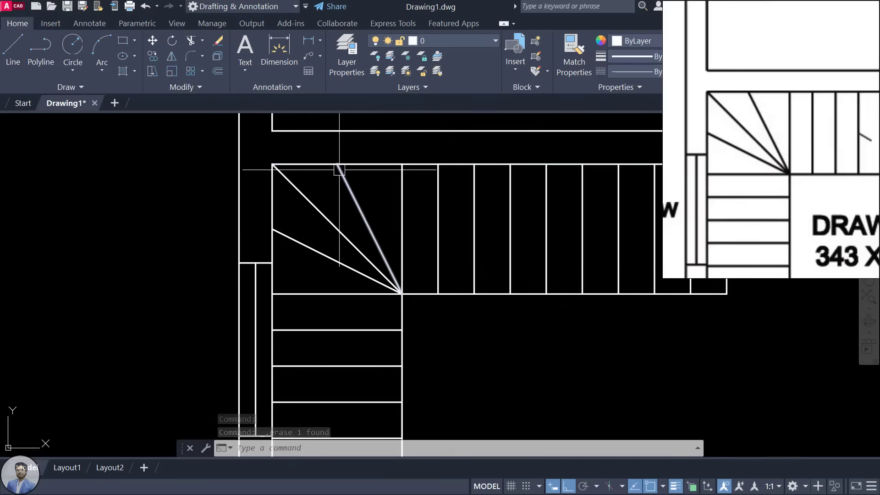
Step: Pan and zoom the reference plan to inspect the SIT OUT area and bedrooms
{"action": "scroll", "coordinate": [339, 170], "scroll_direction": "down", "scroll_amount": 2}
{"action": "scroll", "coordinate": [353, 128], "scroll_direction": "down", "scroll_amount": 1}
{"action": "scroll", "coordinate": [328, 212], "scroll_direction": "down", "scroll_amount": 1}
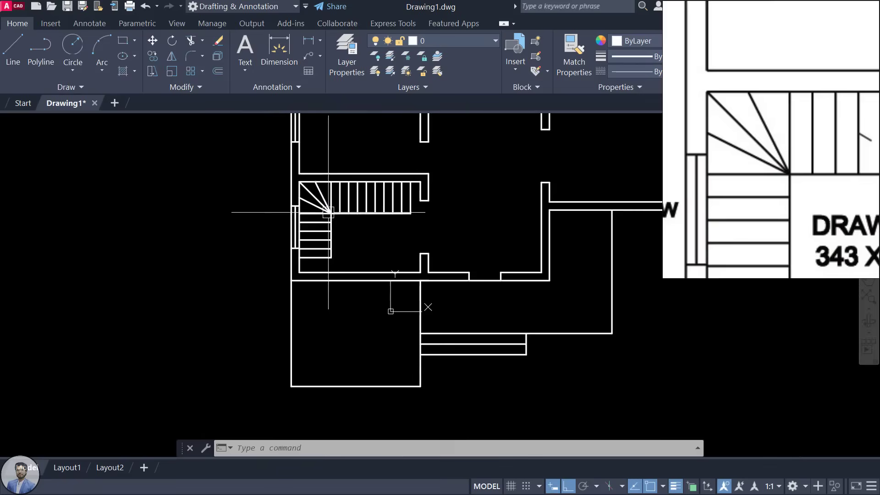
{"action": "scroll", "coordinate": [700, 160], "scroll_direction": "down", "scroll_amount": 3}
{"action": "mouse_move", "coordinate": [776, 162]}
{"action": "left_mouse_down"}
{"action": "mouse_move", "coordinate": [769, 191]}
{"action": "mouse_move", "coordinate": [741, 166]}
{"action": "mouse_move", "coordinate": [741, 48]}
{"action": "left_mouse_up"}
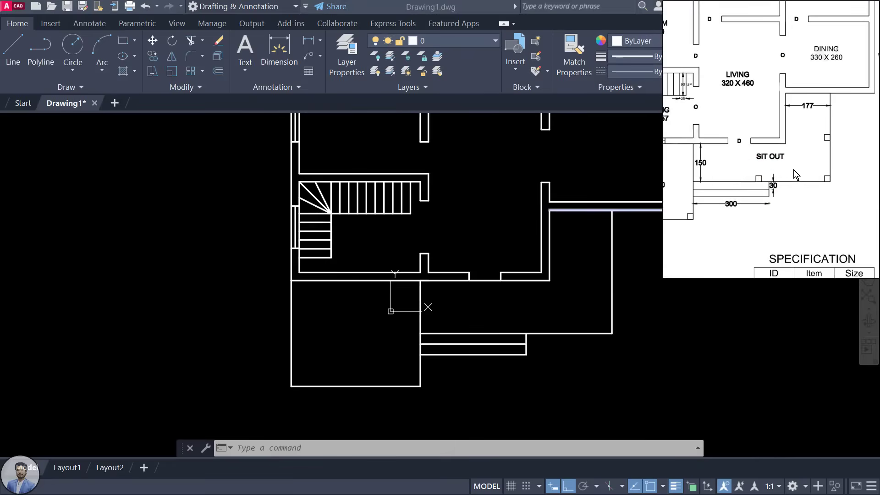
{"action": "scroll", "coordinate": [793, 170], "scroll_direction": "down", "scroll_amount": 2}
{"action": "left_click_drag", "start_coordinate": [796, 183], "coordinate": [792, 163]}
{"action": "scroll", "coordinate": [792, 163], "scroll_direction": "up", "scroll_amount": 5}
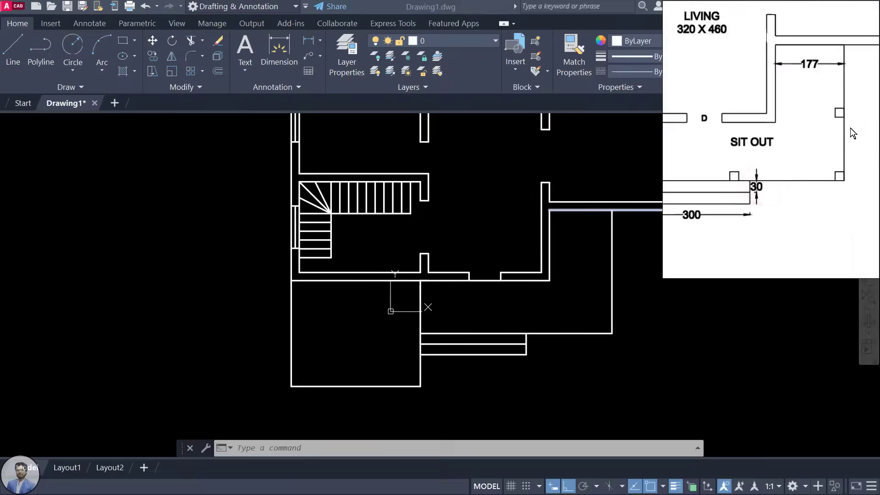
{"action": "scroll", "coordinate": [848, 122], "scroll_direction": "up", "scroll_amount": 2}
{"action": "scroll", "coordinate": [835, 231], "scroll_direction": "down", "scroll_amount": 3}
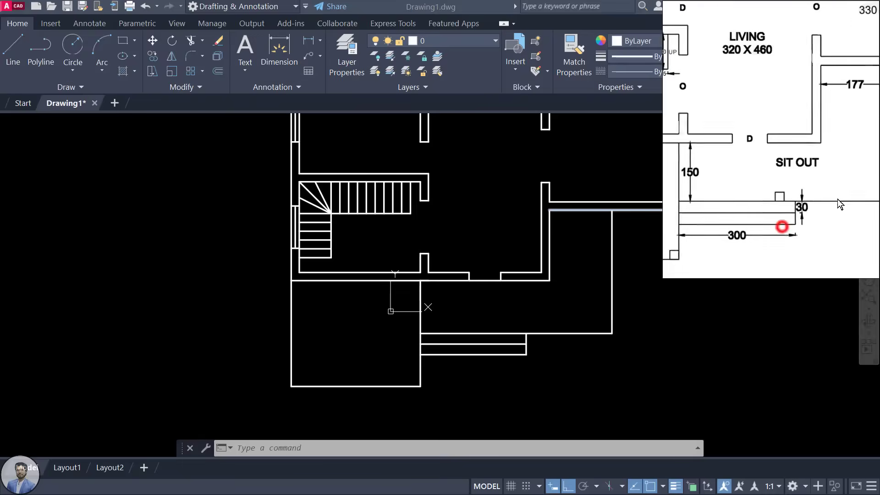
{"action": "scroll", "coordinate": [821, 199], "scroll_direction": "up", "scroll_amount": 3}
{"action": "scroll", "coordinate": [753, 227], "scroll_direction": "down", "scroll_amount": 3}
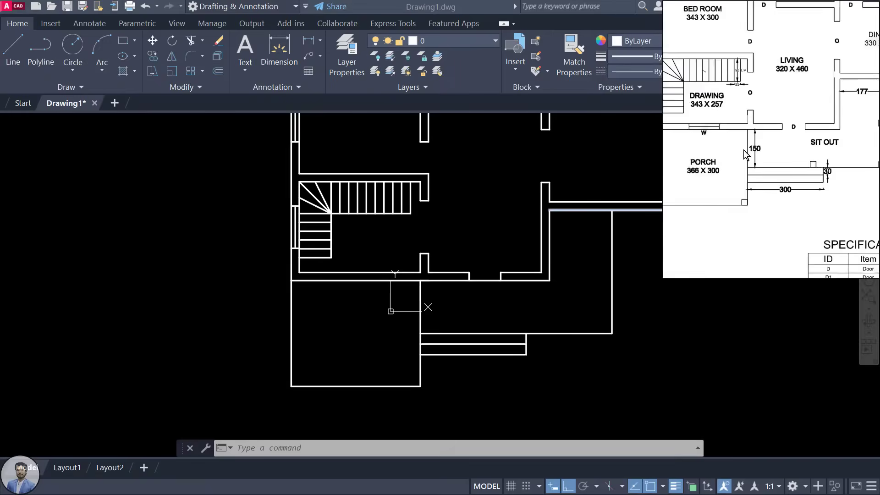
{"action": "left_click_drag", "start_coordinate": [743, 150], "coordinate": [783, 213]}
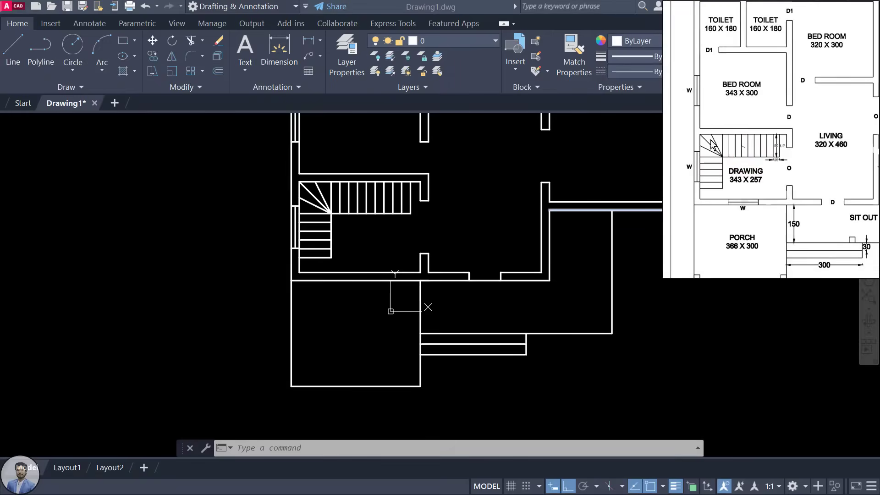
{"action": "scroll", "coordinate": [738, 169], "scroll_direction": "down", "scroll_amount": 2}
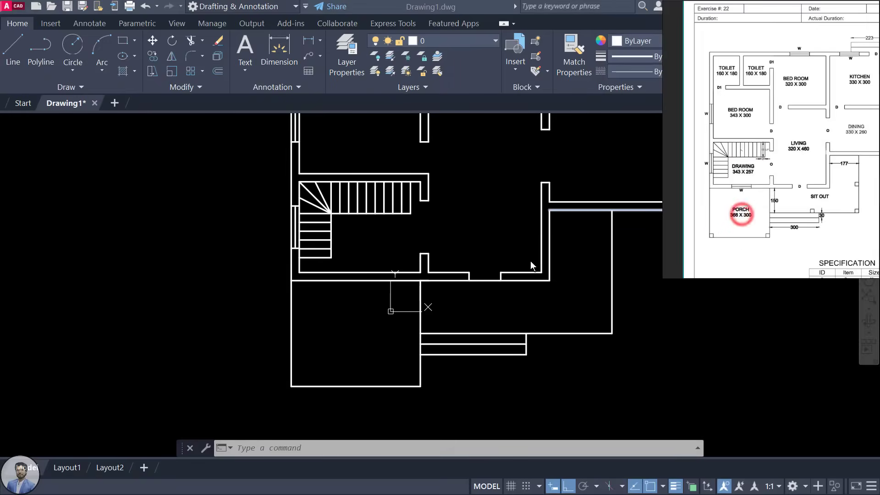
Step: Check the T-wall near the porch on the reference, then zoom the drawing in on the porch
{"action": "left_click", "coordinate": [583, 299]}
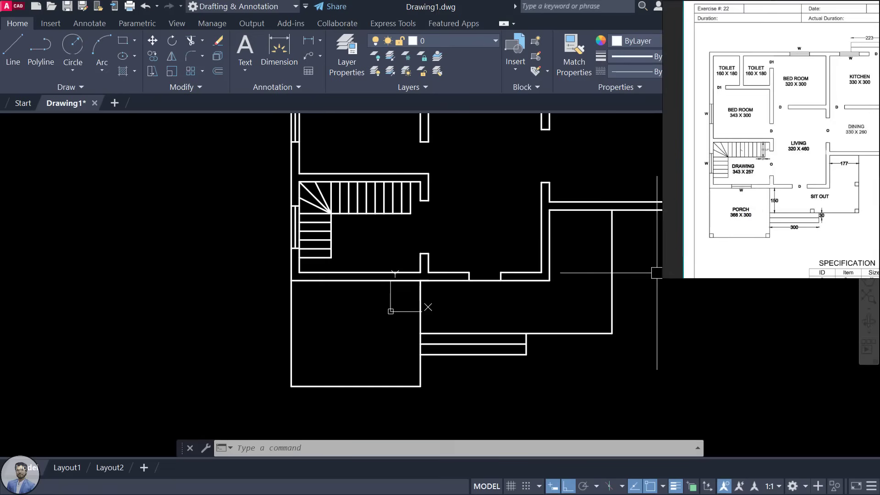
{"action": "middle_click_drag", "start_coordinate": [566, 310], "coordinate": [536, 315]}
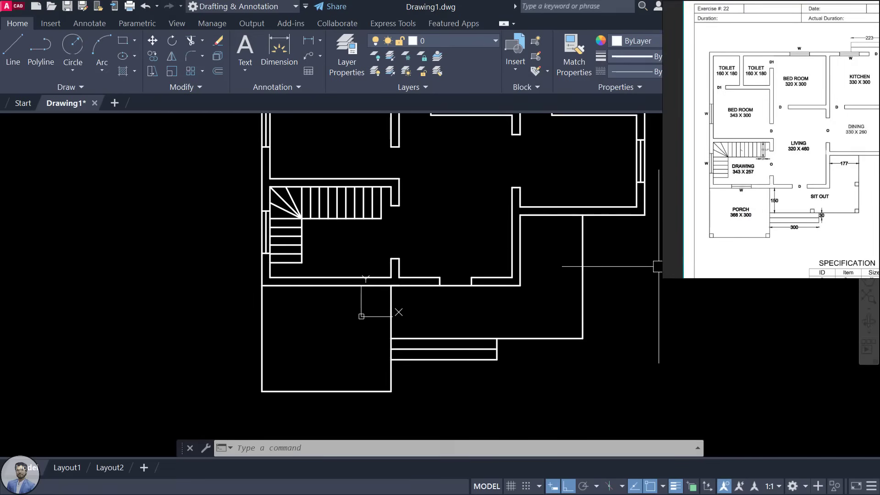
{"action": "scroll", "coordinate": [779, 234], "scroll_direction": "up", "scroll_amount": 5}
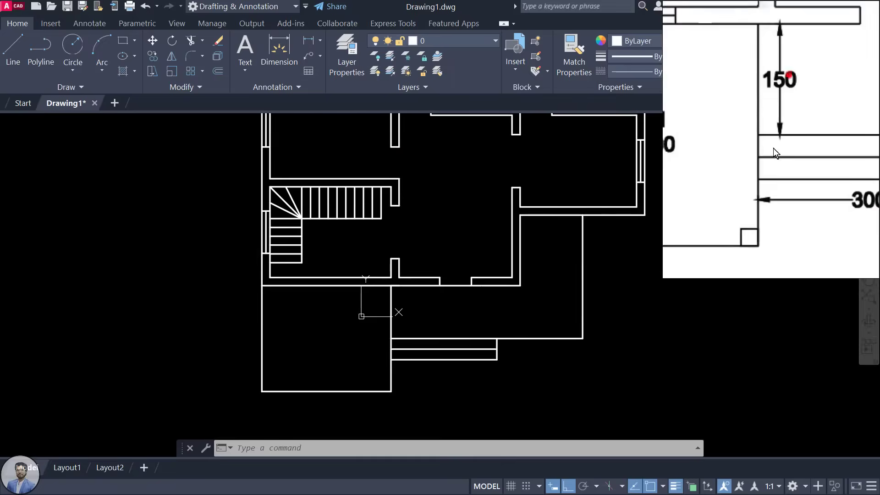
{"action": "left_click_drag", "start_coordinate": [774, 151], "coordinate": [755, 136]}
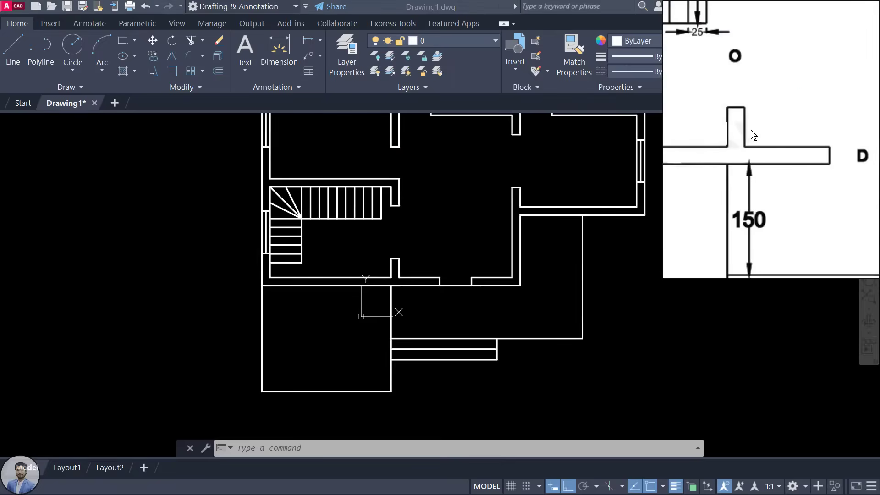
{"action": "scroll", "coordinate": [751, 130], "scroll_direction": "down", "scroll_amount": 3}
{"action": "left_click", "coordinate": [755, 187]}
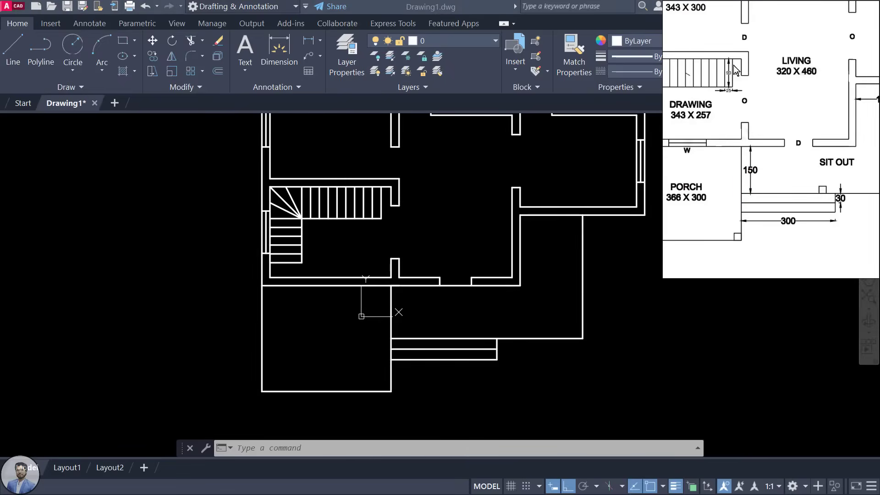
{"action": "scroll", "coordinate": [730, 151], "scroll_direction": "up", "scroll_amount": 4}
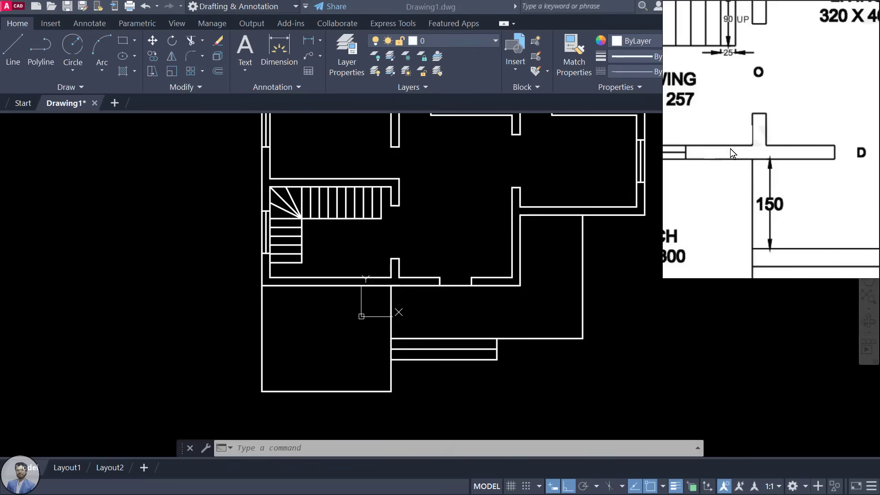
{"action": "scroll", "coordinate": [754, 96], "scroll_direction": "down", "scroll_amount": 3}
{"action": "left_click", "coordinate": [751, 155]}
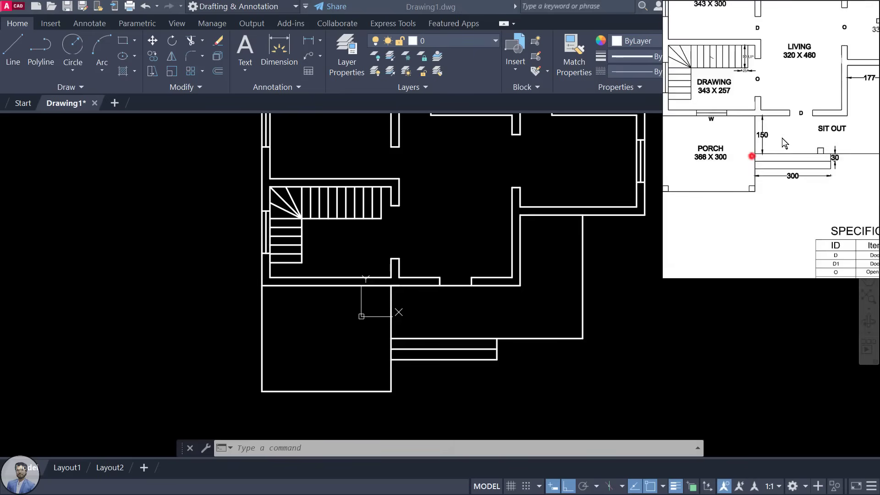
{"action": "left_click", "coordinate": [436, 308]}
{"action": "scroll", "coordinate": [345, 288], "scroll_direction": "up", "scroll_amount": 2}
{"action": "scroll", "coordinate": [324, 336], "scroll_direction": "up", "scroll_amount": 2}
{"action": "scroll", "coordinate": [324, 335], "scroll_direction": "up", "scroll_amount": 2}
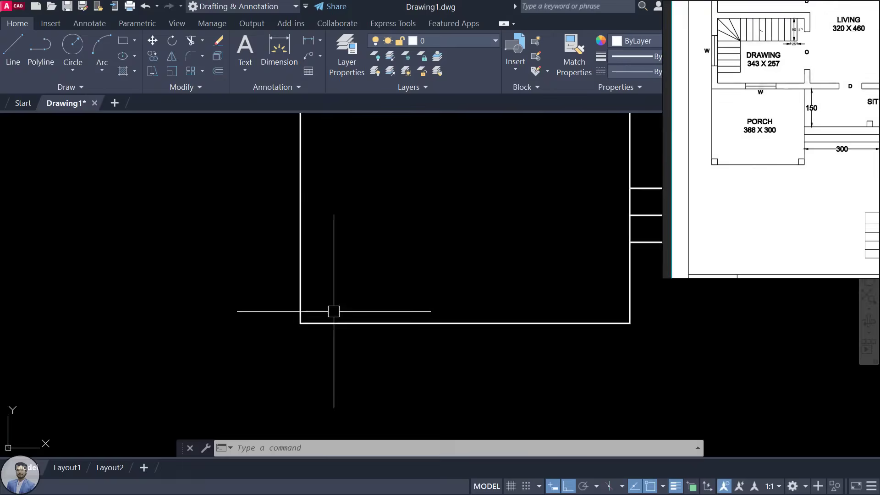
Step: Draw a 23-unit square column at the porch's bottom-left corner with LINE
{"action": "middle_click_drag", "start_coordinate": [334, 310], "coordinate": [282, 298]}
{"action": "middle_click_drag", "start_coordinate": [448, 290], "coordinate": [336, 299]}
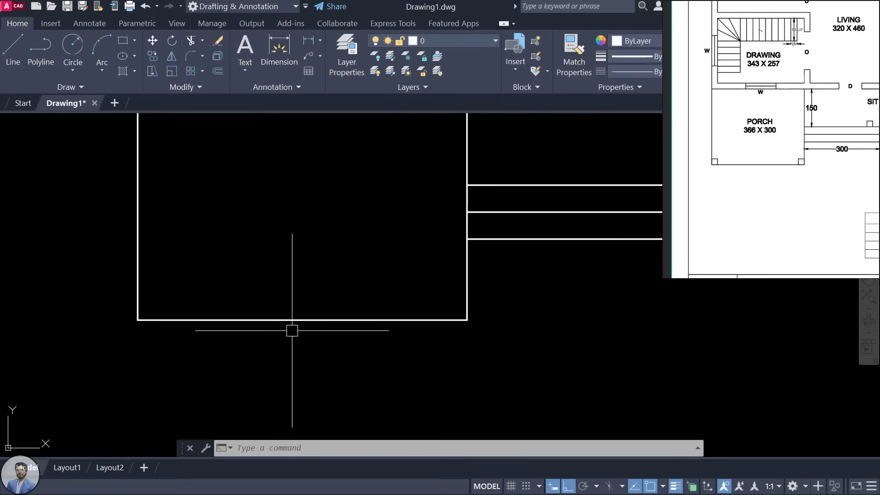
{"action": "type", "text": "L"}
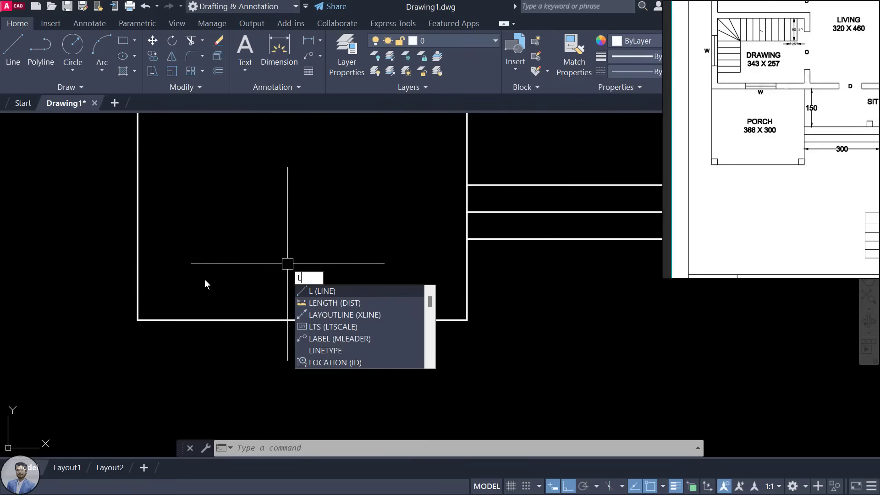
{"action": "key", "text": "Return"}
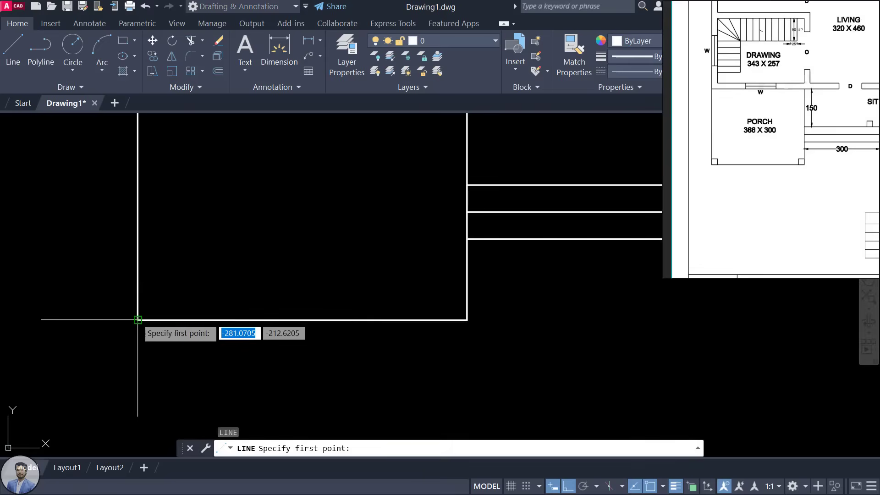
{"action": "left_click", "coordinate": [137, 320]}
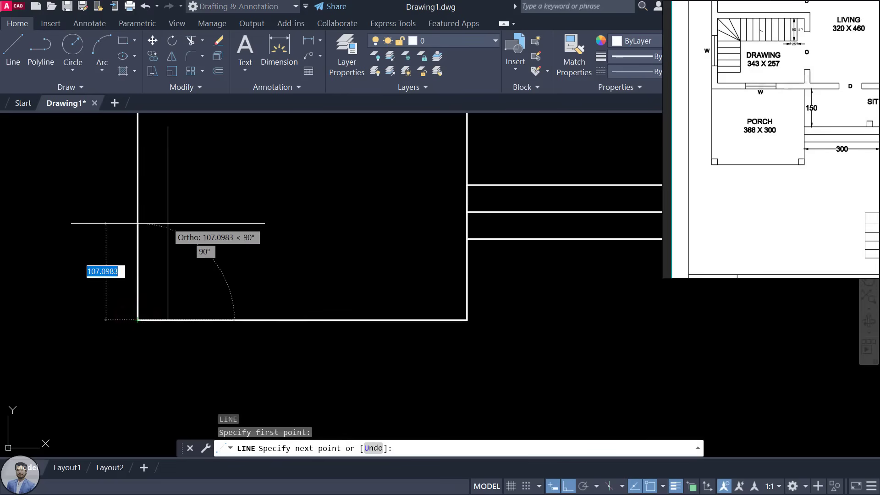
{"action": "type", "text": "23"}
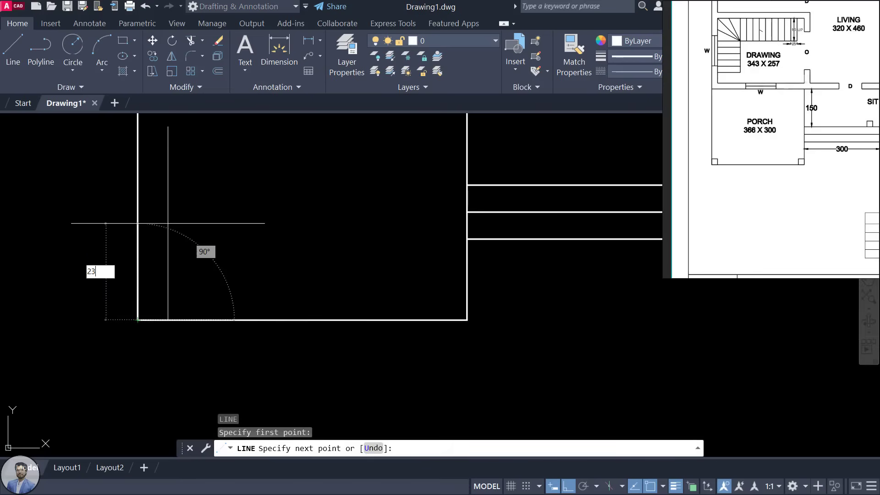
{"action": "key", "text": "Return"}
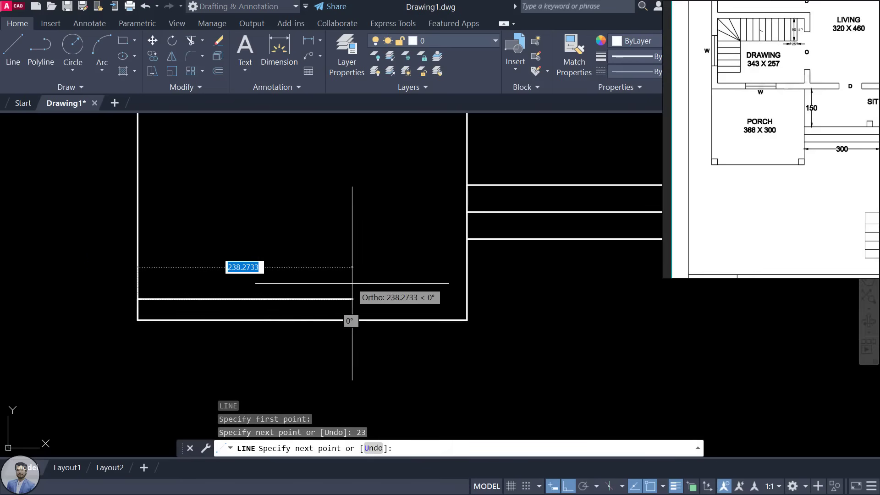
{"action": "type", "text": "23"}
{"action": "key", "text": "Return"}
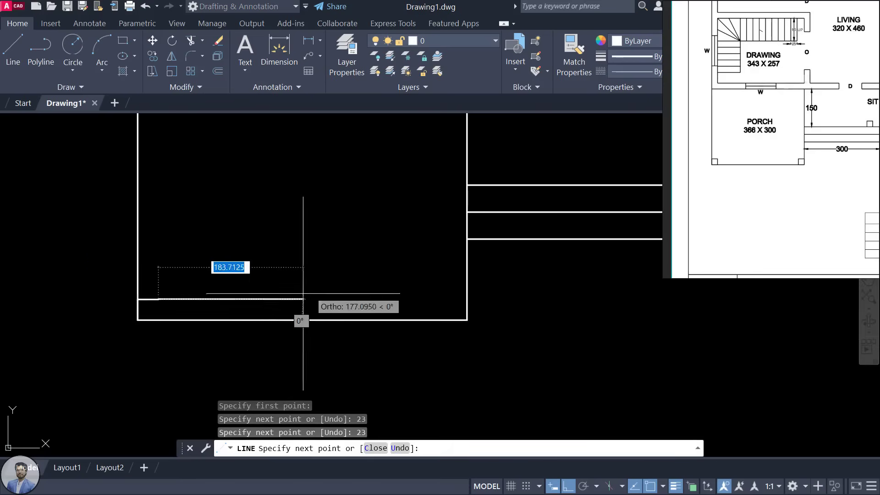
{"action": "type", "text": "23"}
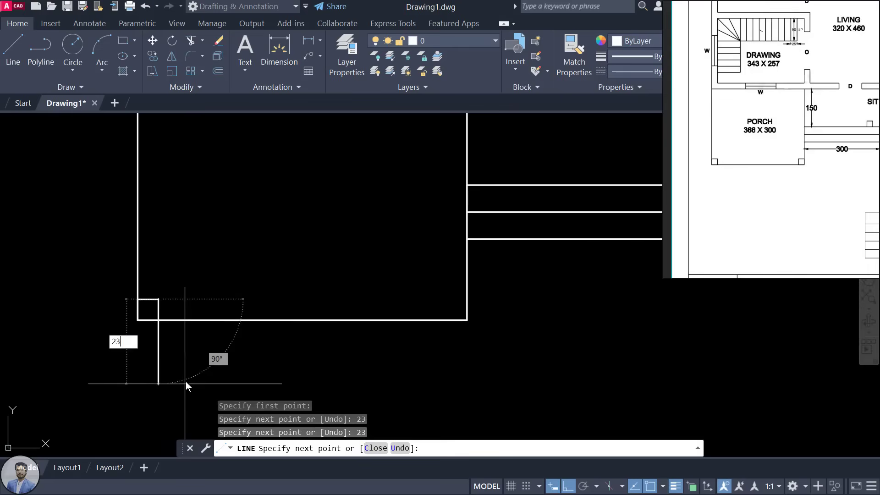
{"action": "key", "text": "Return"}
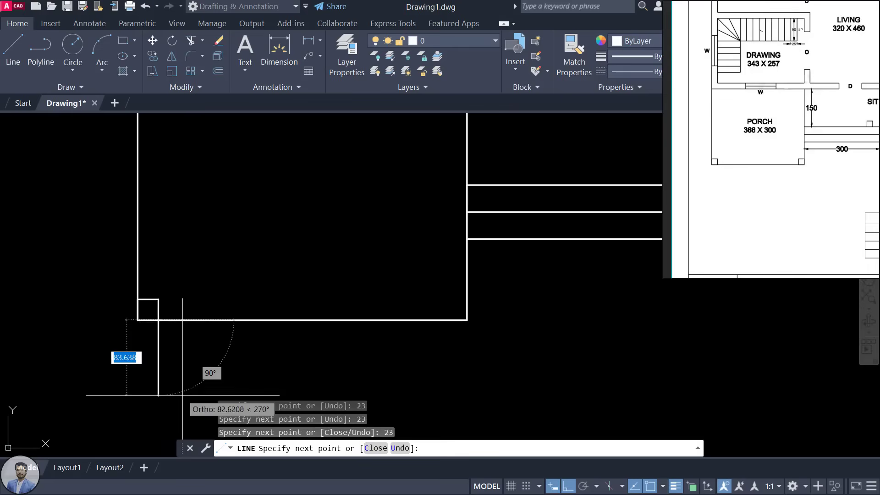
{"action": "key", "text": "Escape"}
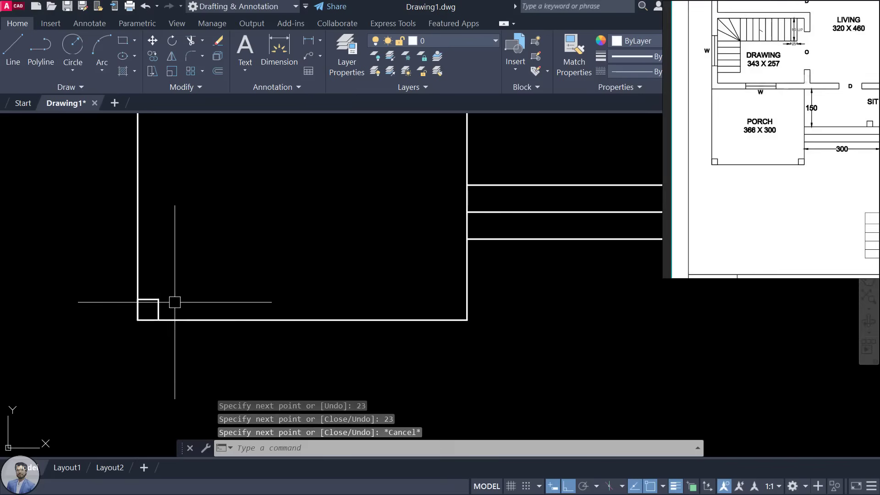
Step: Draw a matching 23-unit square column at the porch's bottom-right corner
{"action": "type", "text": "l"}
{"action": "key", "text": "Return"}
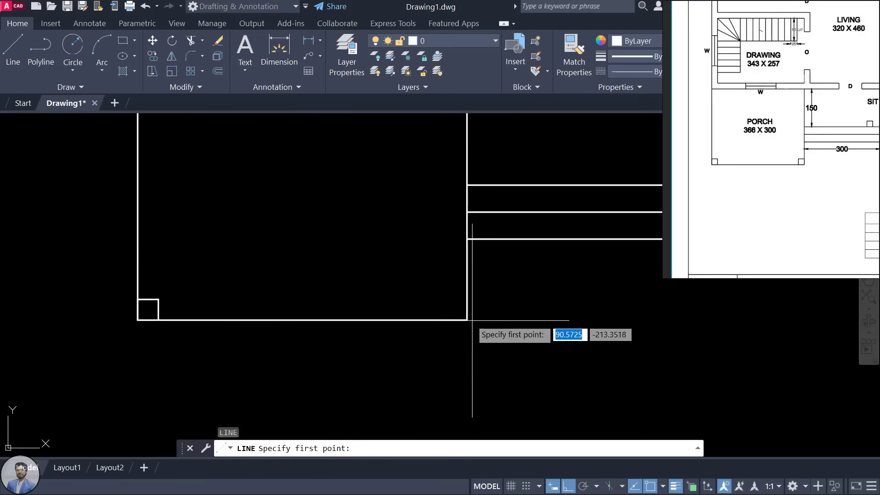
{"action": "left_click", "coordinate": [467, 320]}
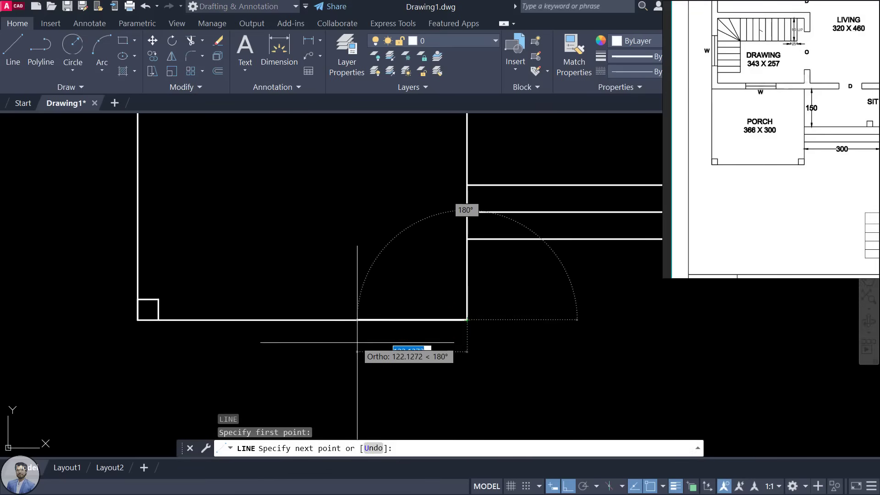
{"action": "type", "text": "23"}
{"action": "key", "text": "Return"}
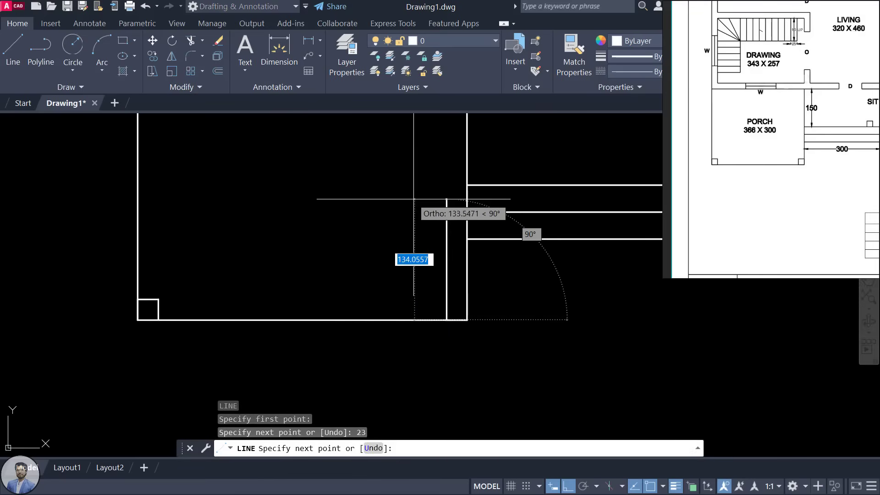
{"action": "type", "text": "23"}
{"action": "key", "text": "Return"}
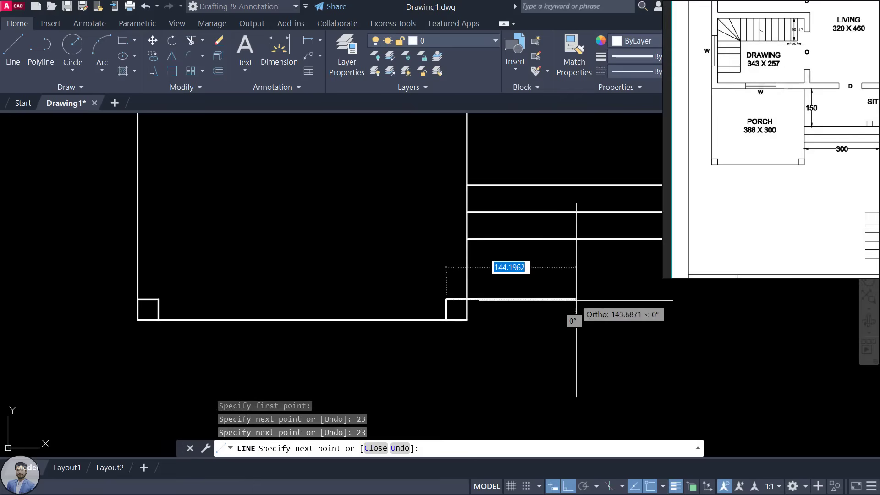
{"action": "type", "text": "23"}
{"action": "key", "text": "Return"}
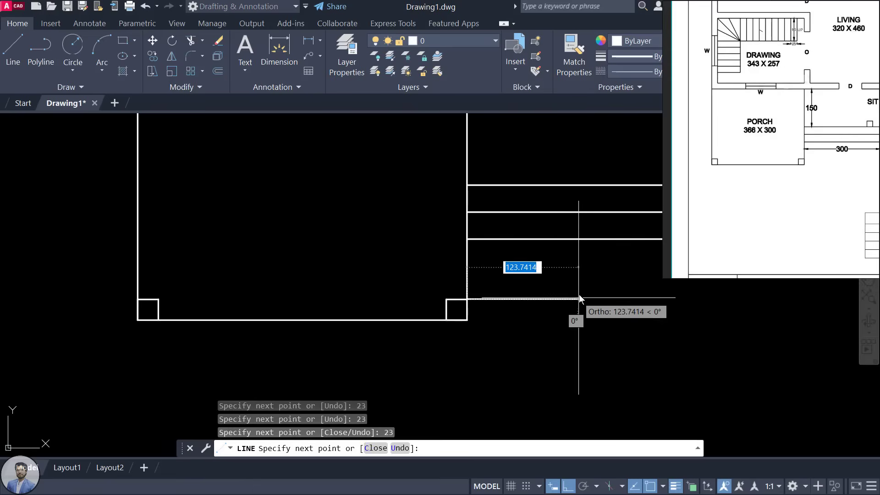
{"action": "key", "text": "Escape"}
{"action": "scroll", "coordinate": [450, 295], "scroll_direction": "down", "scroll_amount": 2}
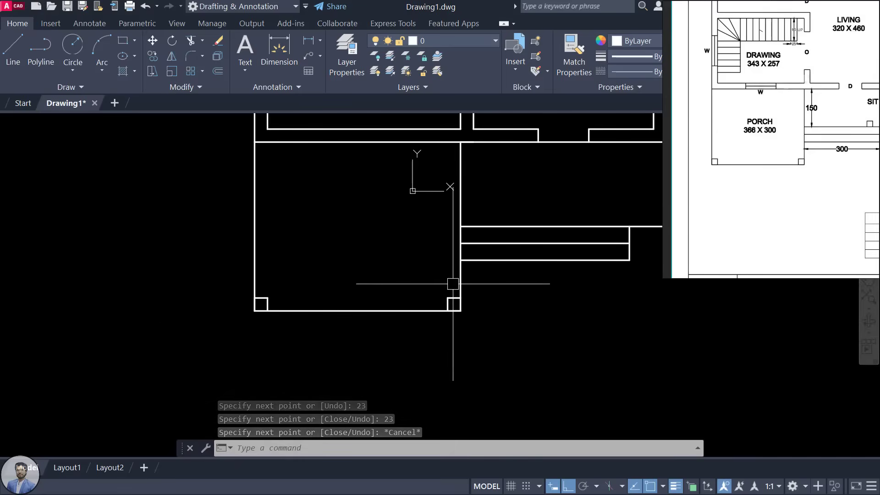
{"action": "scroll", "coordinate": [612, 200], "scroll_direction": "down", "scroll_amount": 1}
Step: Draw a 23 by 23 rectangle in open space beside the plan
{"action": "middle_click_drag", "start_coordinate": [619, 206], "coordinate": [392, 282]}
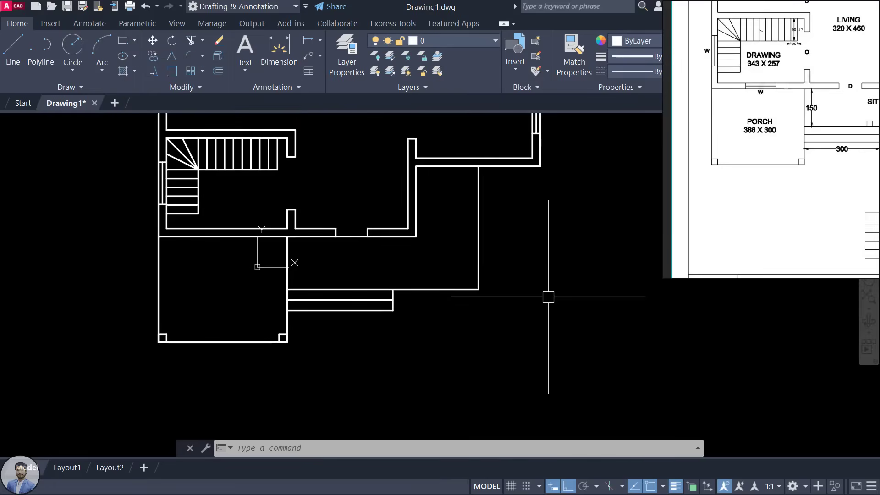
{"action": "type", "text": "c"}
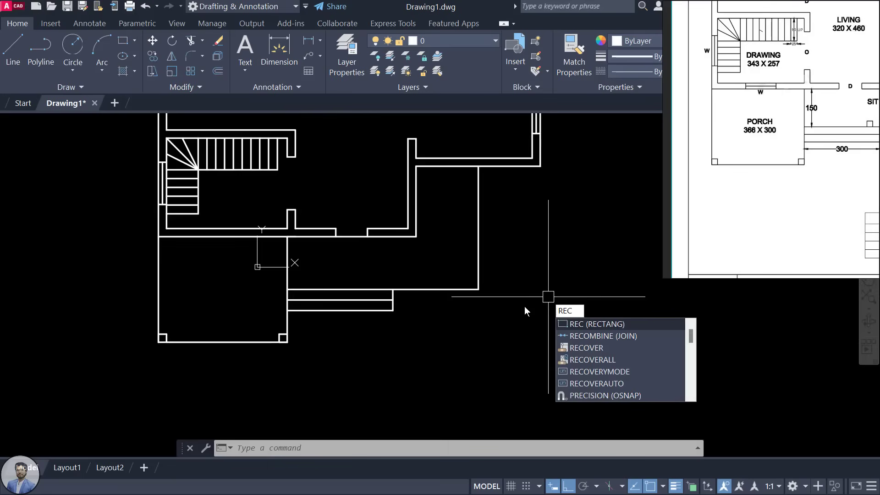
{"action": "key", "text": "Return"}
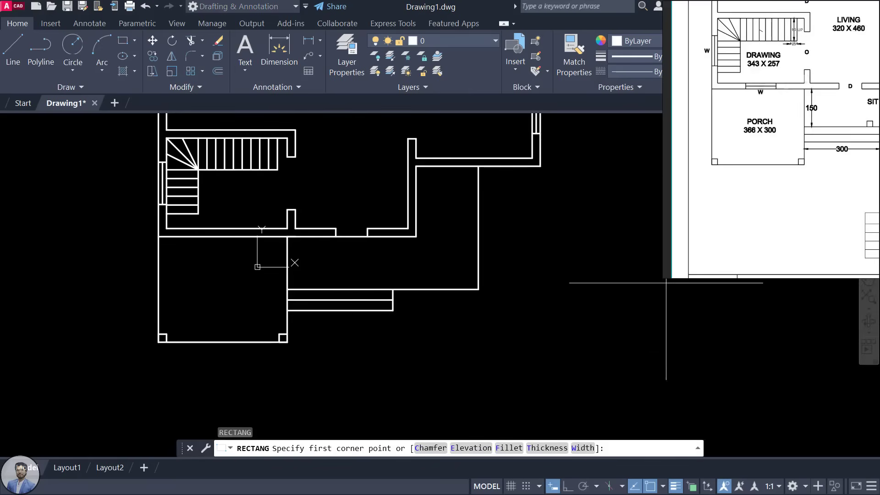
{"action": "middle_click_drag", "start_coordinate": [542, 347], "coordinate": [443, 305]}
{"action": "left_click", "coordinate": [444, 340]}
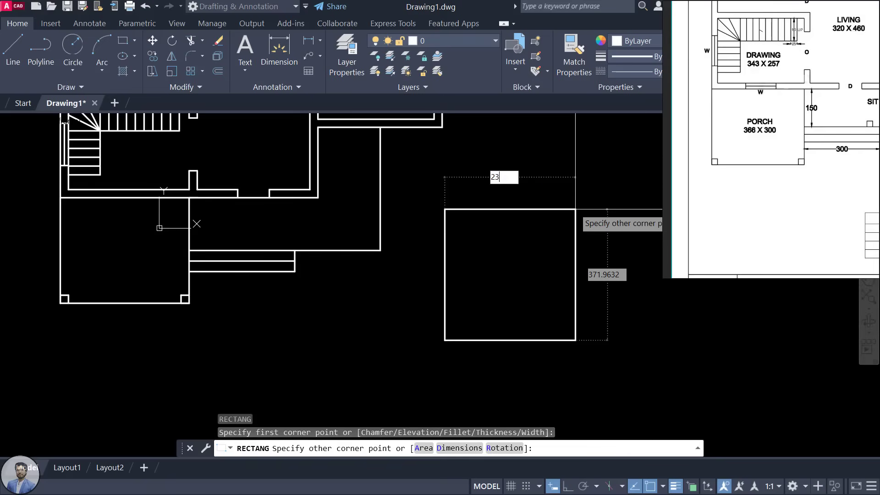
{"action": "key", "text": "Tab"}
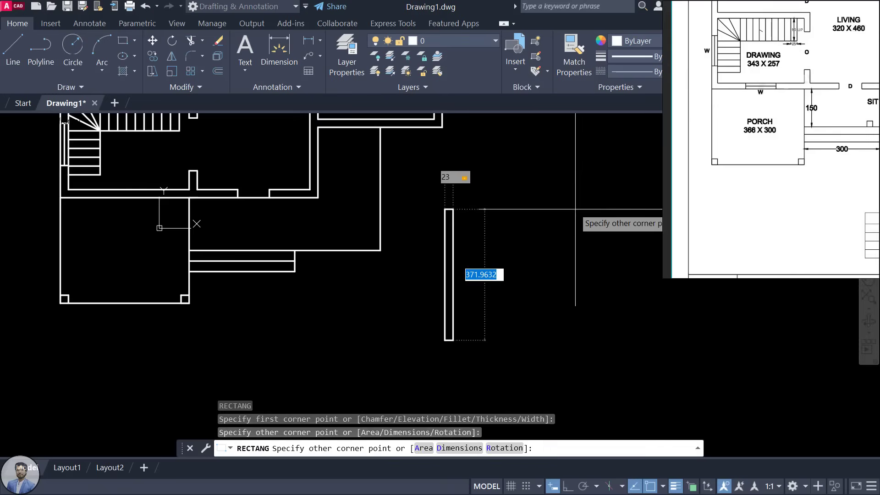
{"action": "key", "text": "Return"}
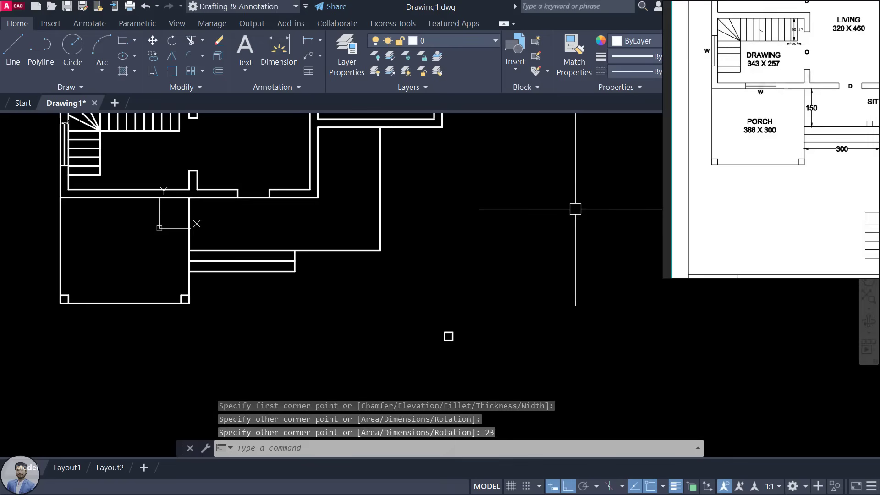
{"action": "scroll", "coordinate": [482, 346], "scroll_direction": "up", "scroll_amount": 5}
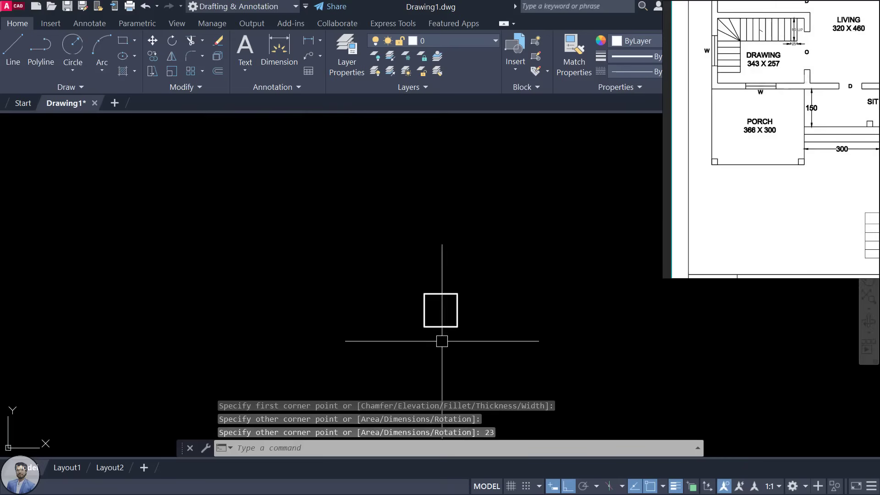
{"action": "scroll", "coordinate": [444, 328], "scroll_direction": "down", "scroll_amount": 5}
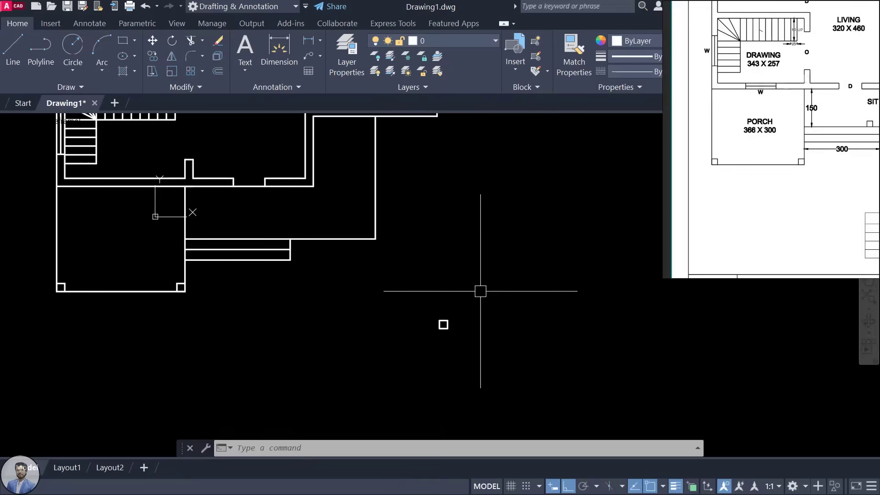
Step: Draw a second 23 by 23 square rectangle nearby
{"action": "type", "text": "C"}
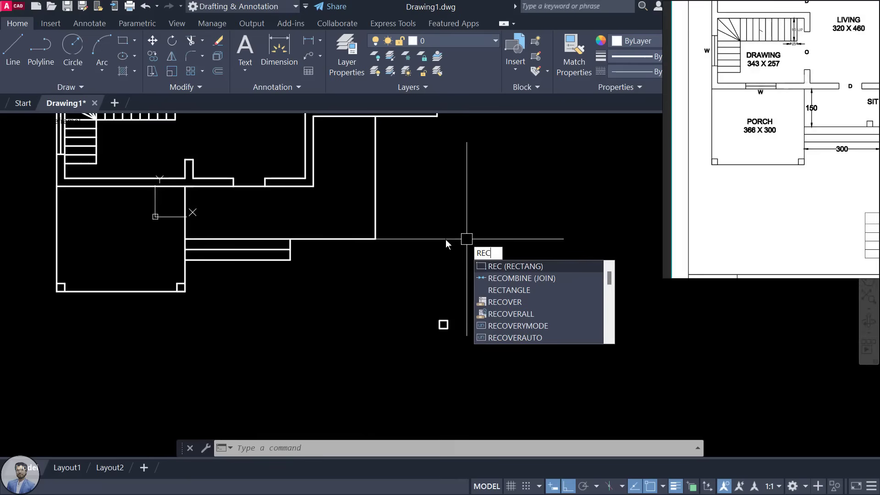
{"action": "key", "text": "Return"}
{"action": "left_click", "coordinate": [439, 282]}
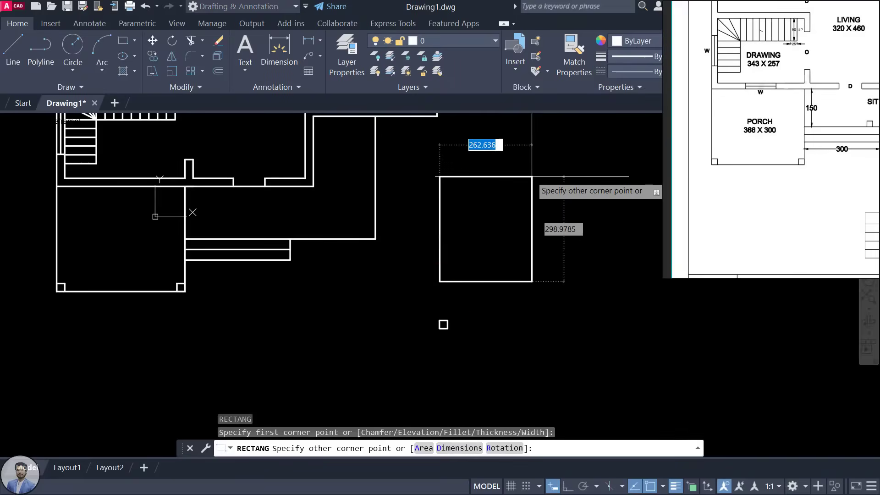
{"action": "type", "text": "23"}
{"action": "key", "text": "Tab"}
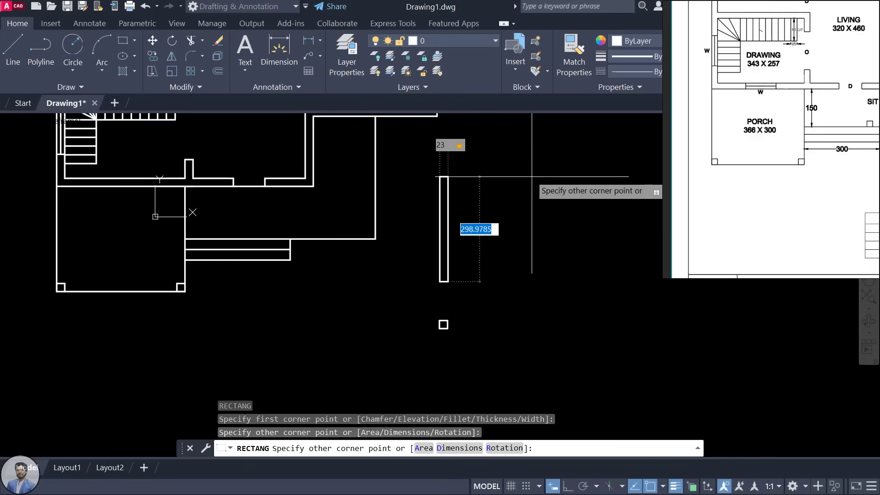
{"action": "type", "text": "23"}
{"action": "key", "text": "Return"}
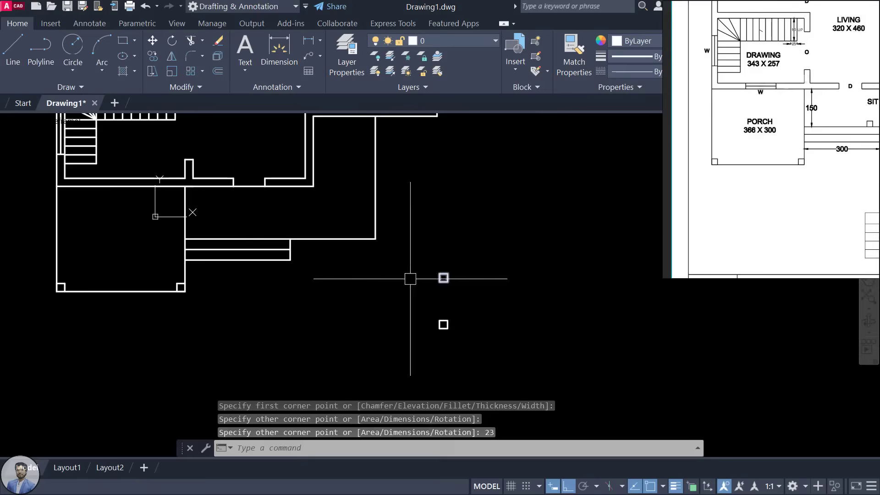
{"action": "middle_click_drag", "start_coordinate": [410, 278], "coordinate": [477, 317]}
Step: Start copying the upper small square, taking the base point on the square itself
{"action": "scroll", "coordinate": [846, 123], "scroll_direction": "down", "scroll_amount": 3}
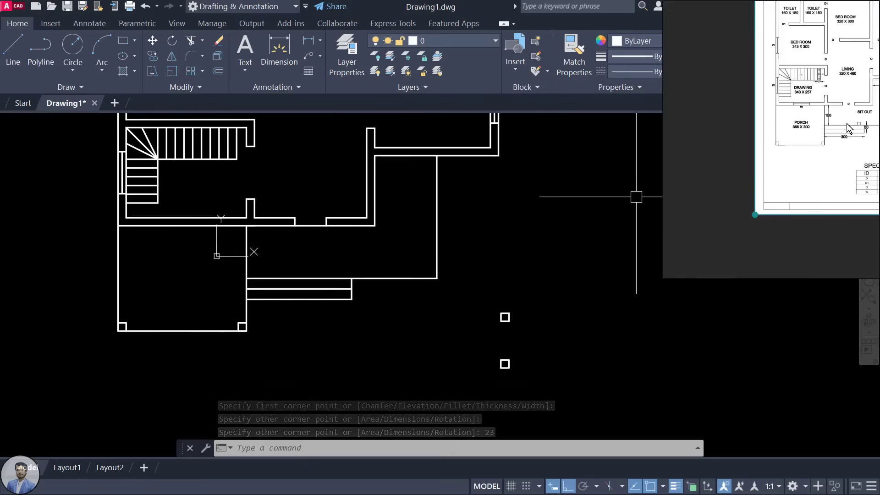
{"action": "left_click", "coordinate": [845, 133]}
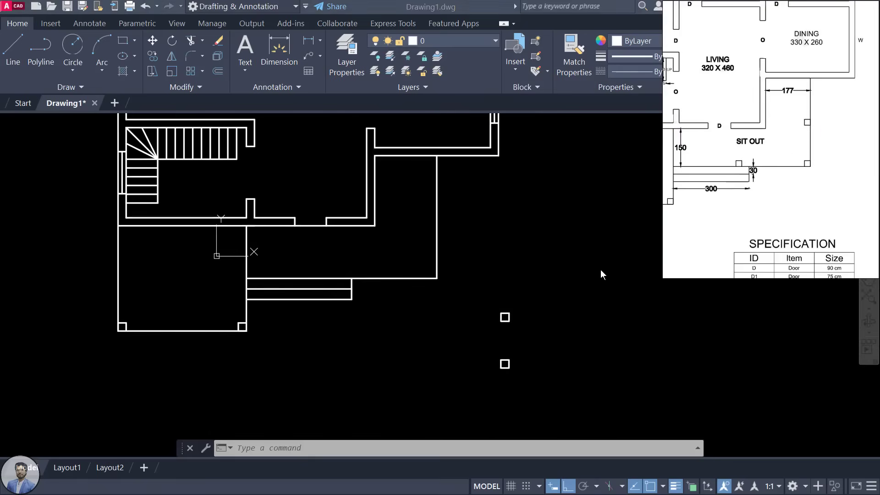
{"action": "left_click", "coordinate": [506, 328]}
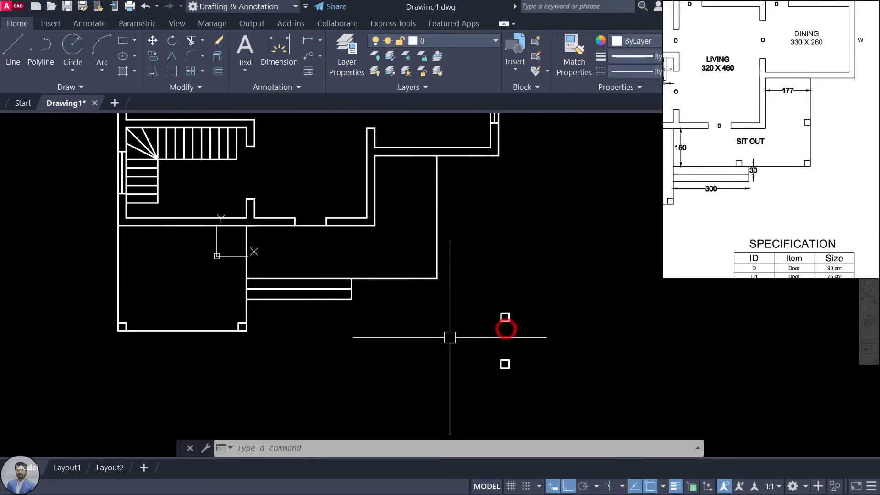
{"action": "scroll", "coordinate": [502, 332], "scroll_direction": "up", "scroll_amount": 3}
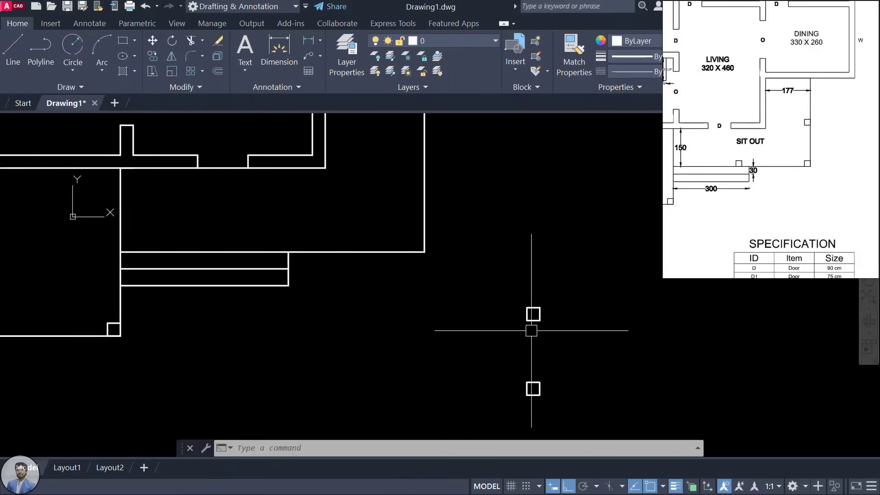
{"action": "left_click", "coordinate": [533, 324]}
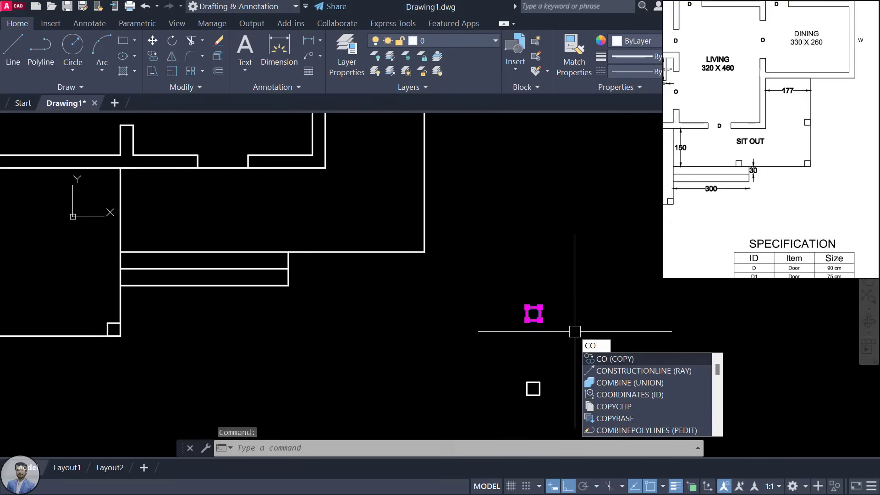
{"action": "key", "text": "Return"}
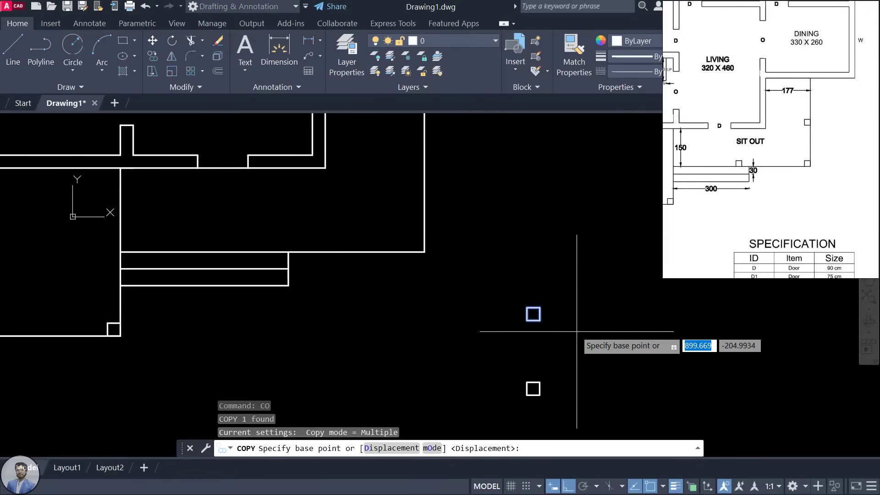
{"action": "scroll", "coordinate": [540, 335], "scroll_direction": "up", "scroll_amount": 4}
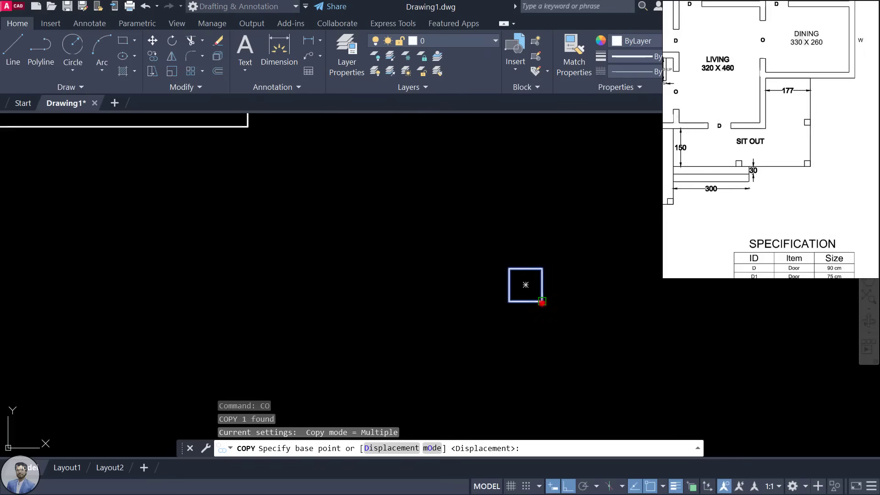
{"action": "left_click", "coordinate": [541, 302]}
{"action": "scroll", "coordinate": [372, 296], "scroll_direction": "down", "scroll_amount": 3}
{"action": "middle_click_drag", "start_coordinate": [372, 295], "coordinate": [505, 308]}
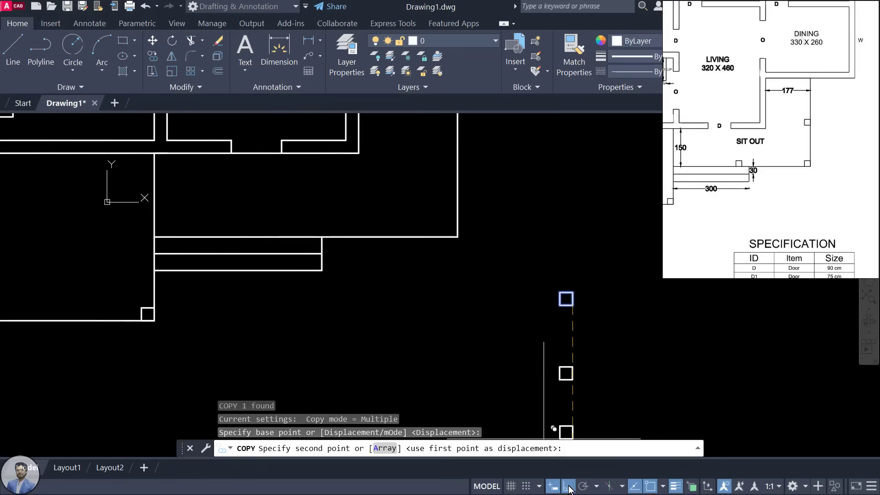
Step: With Ortho off, place square copies at two wall corners and on the lower wall line
{"action": "left_click", "coordinate": [568, 487]}
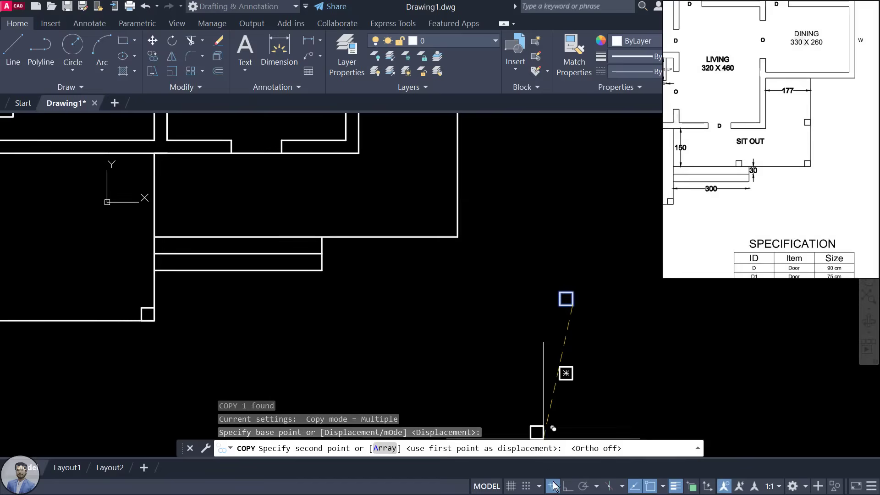
{"action": "left_click", "coordinate": [568, 487]}
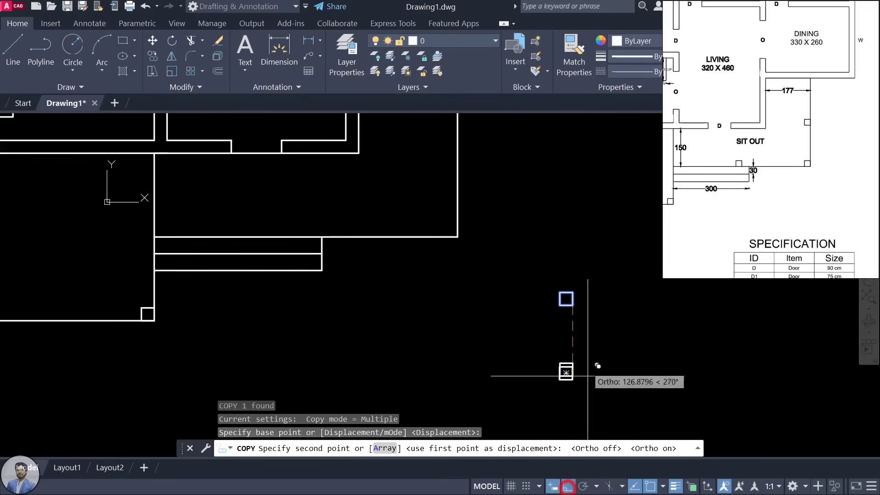
{"action": "left_click", "coordinate": [567, 487]}
{"action": "scroll", "coordinate": [424, 209], "scroll_direction": "up", "scroll_amount": 2}
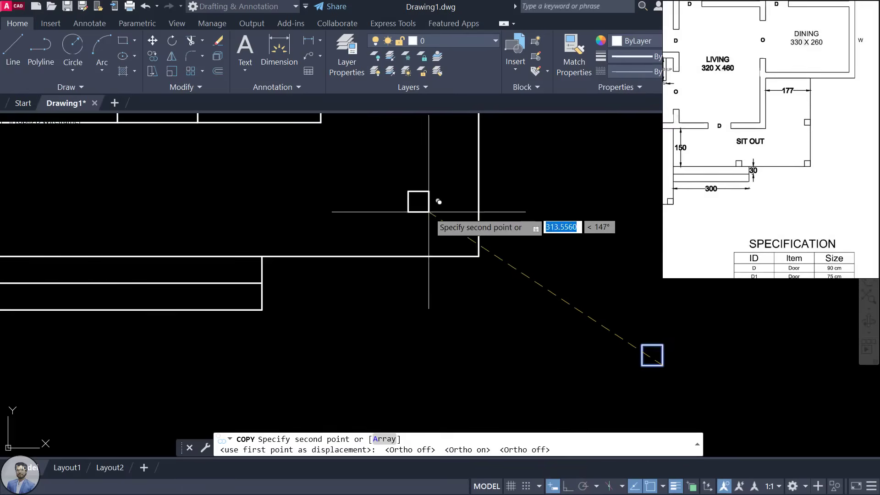
{"action": "left_click", "coordinate": [478, 255]}
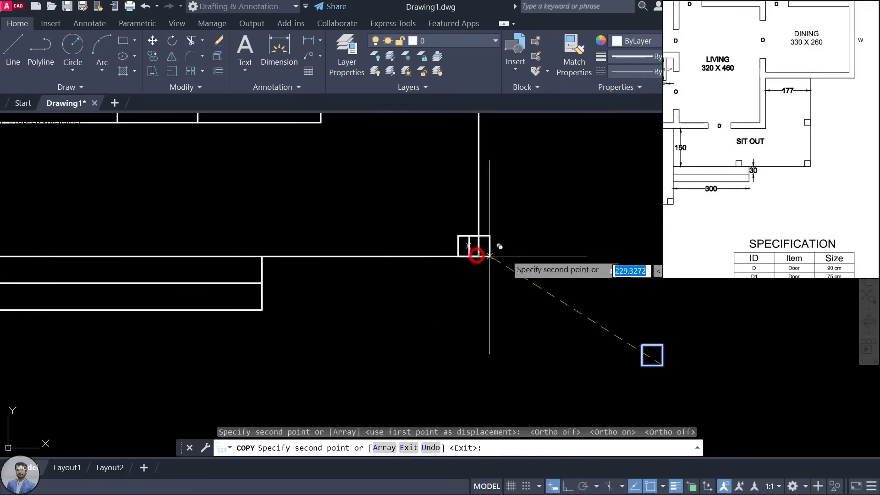
{"action": "scroll", "coordinate": [490, 255], "scroll_direction": "down", "scroll_amount": 2}
{"action": "middle_click_drag", "start_coordinate": [541, 334], "coordinate": [555, 345]}
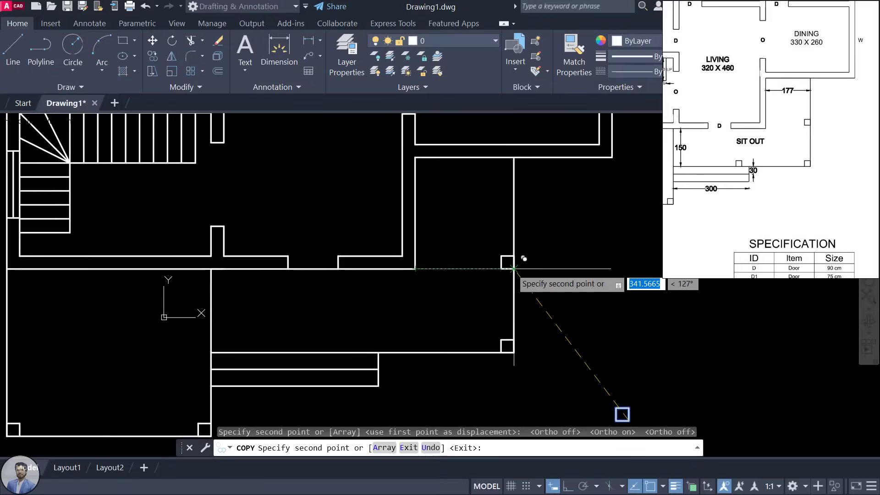
{"action": "scroll", "coordinate": [483, 274], "scroll_direction": "up", "scroll_amount": 2}
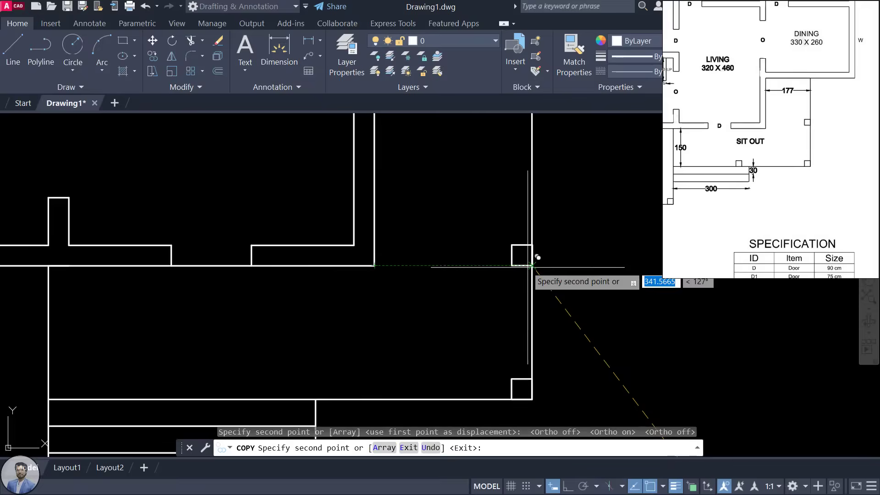
{"action": "left_click", "coordinate": [531, 266]}
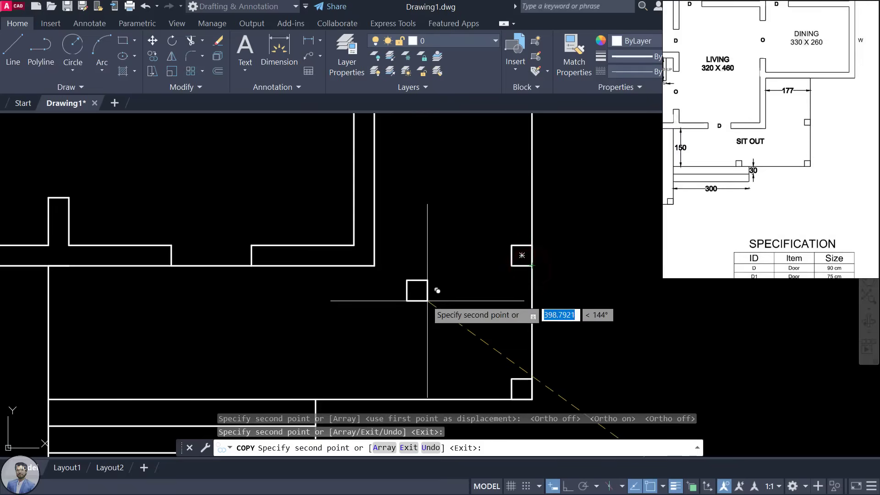
{"action": "scroll", "coordinate": [427, 301], "scroll_direction": "down", "scroll_amount": 2}
{"action": "middle_click_drag", "start_coordinate": [427, 301], "coordinate": [506, 259]}
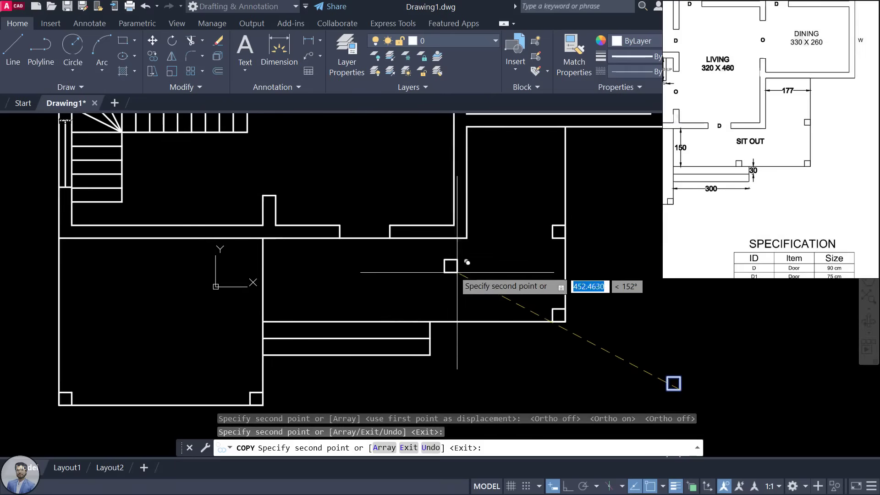
{"action": "scroll", "coordinate": [446, 259], "scroll_direction": "down", "scroll_amount": 2}
{"action": "scroll", "coordinate": [444, 278], "scroll_direction": "up", "scroll_amount": 2}
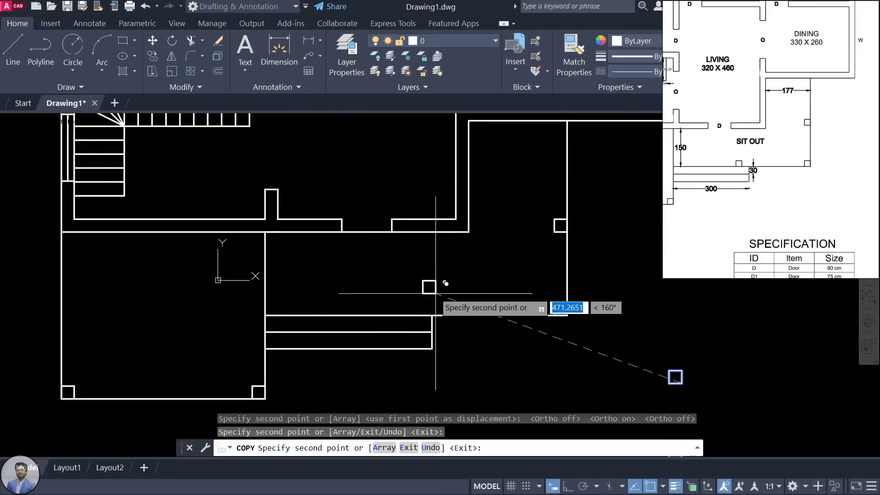
{"action": "scroll", "coordinate": [427, 263], "scroll_direction": "up", "scroll_amount": 2}
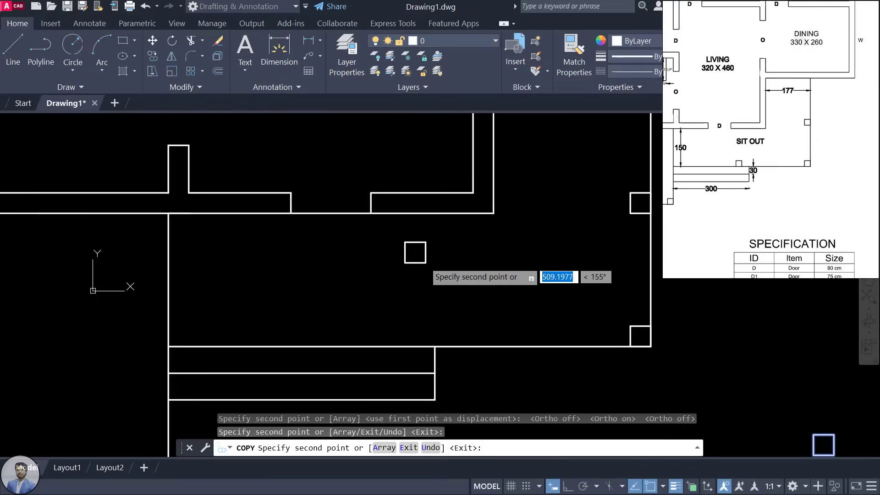
{"action": "left_click", "coordinate": [410, 346]}
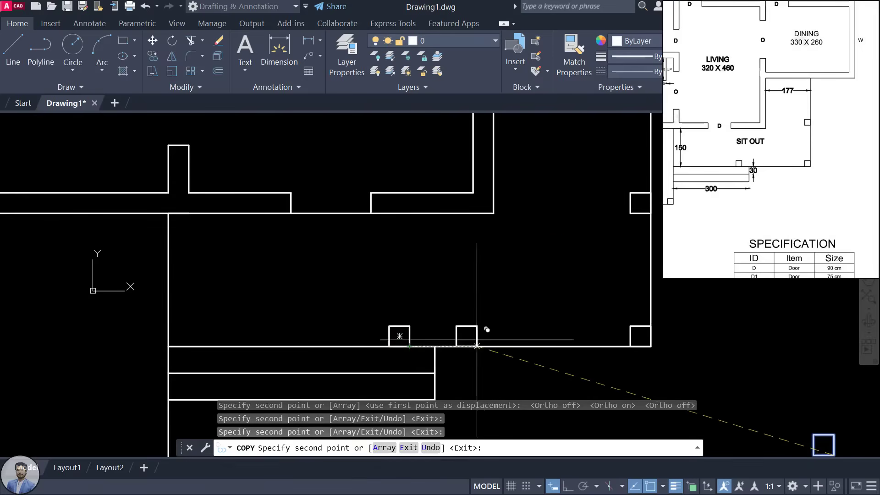
{"action": "key", "text": "Escape"}
{"action": "key", "text": "Escape"}
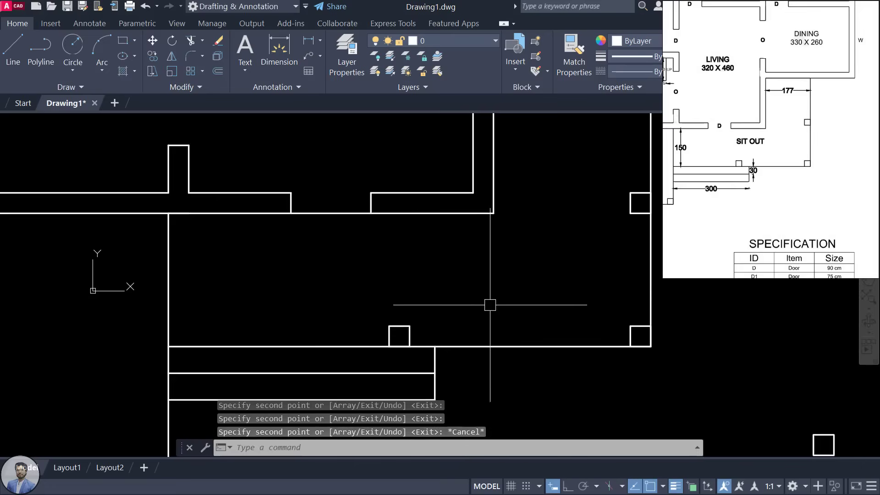
Step: Window-select the two stray squares right of the plan, delete them, and recentre the plan
{"action": "scroll", "coordinate": [491, 307], "scroll_direction": "down", "scroll_amount": 2}
{"action": "scroll", "coordinate": [491, 307], "scroll_direction": "down", "scroll_amount": 2}
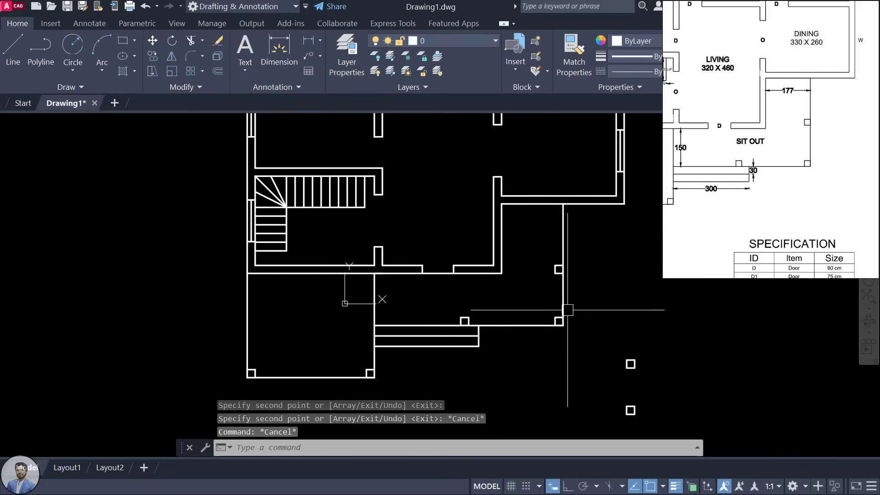
{"action": "middle_click_drag", "start_coordinate": [555, 348], "coordinate": [470, 325]}
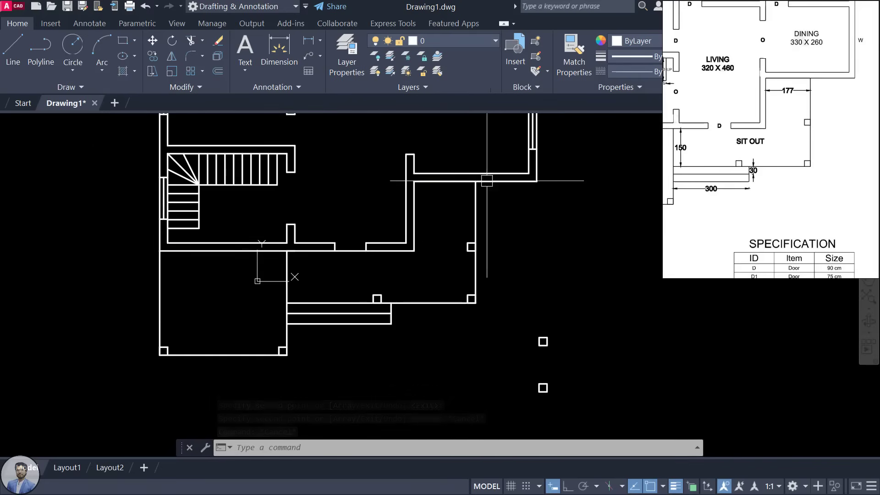
{"action": "scroll", "coordinate": [546, 157], "scroll_direction": "down", "scroll_amount": 2}
{"action": "middle_click_drag", "start_coordinate": [546, 157], "coordinate": [506, 256]}
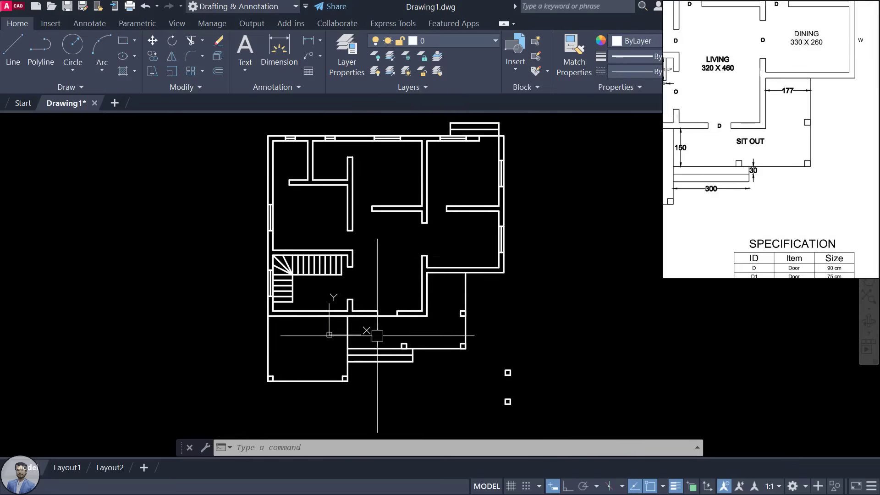
{"action": "scroll", "coordinate": [503, 393], "scroll_direction": "up", "scroll_amount": 4}
{"action": "left_click", "coordinate": [455, 207]}
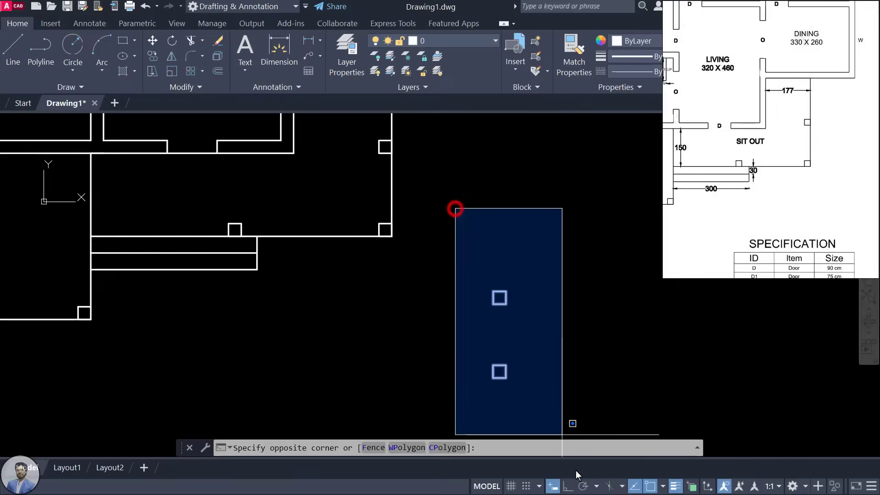
{"action": "left_click", "coordinate": [571, 415]}
{"action": "key", "text": "Delete"}
{"action": "scroll", "coordinate": [511, 318], "scroll_direction": "down", "scroll_amount": 4}
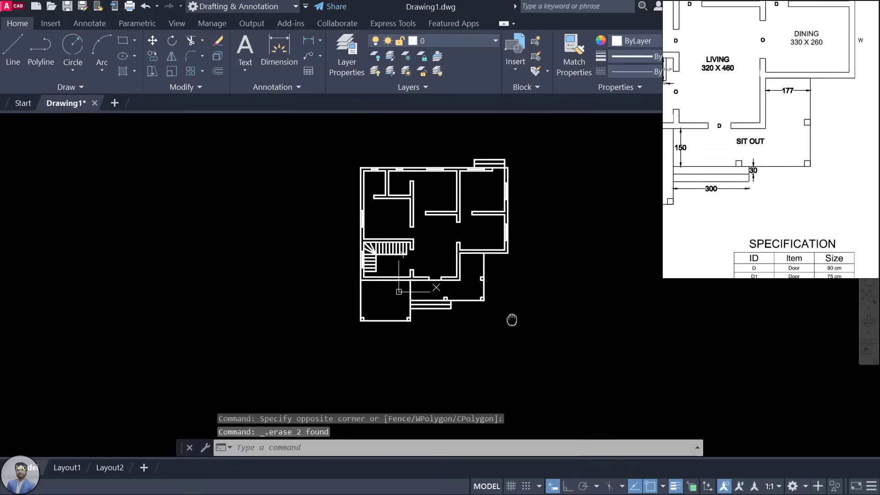
{"action": "scroll", "coordinate": [512, 216], "scroll_direction": "up", "scroll_amount": 3}
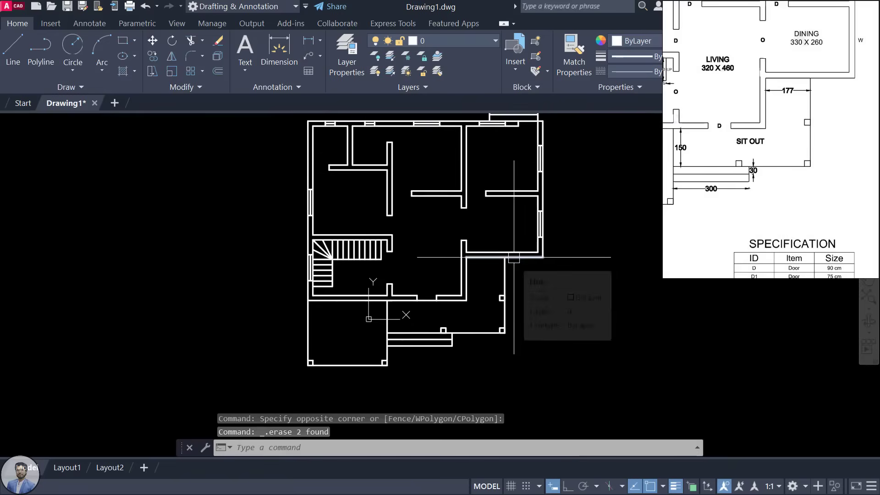
{"action": "middle_click_drag", "start_coordinate": [560, 240], "coordinate": [551, 259]}
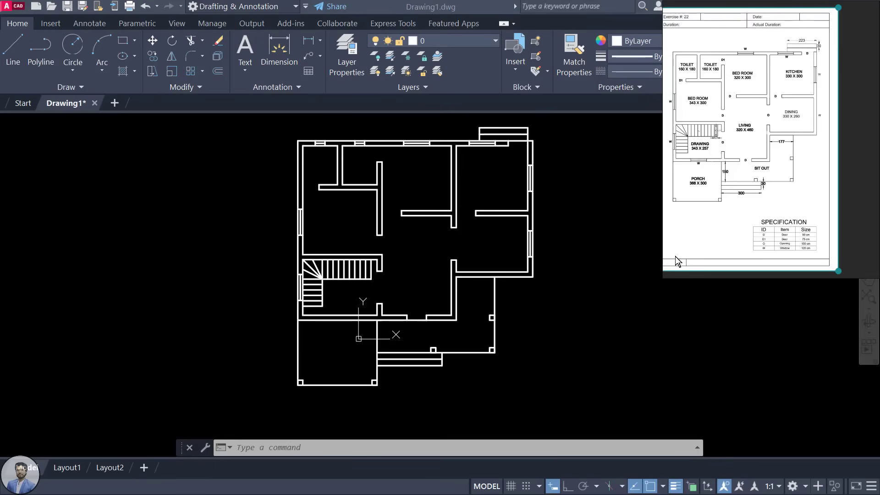
Step: Save the drawing as FLOOR PLAN in the Desktop folder
{"action": "left_click", "coordinate": [624, 269]}
{"action": "key", "text": "ctrl+s"}
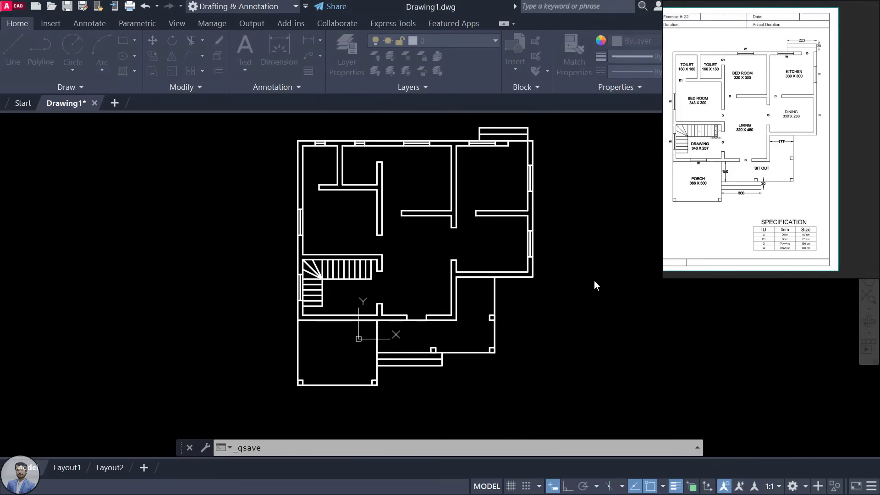
{"action": "left_click", "coordinate": [46, 210]}
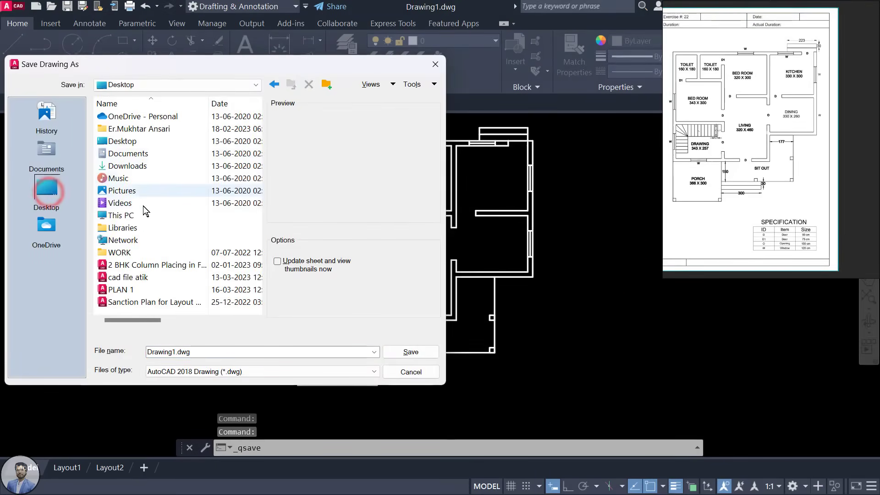
{"action": "double_click", "coordinate": [143, 141]}
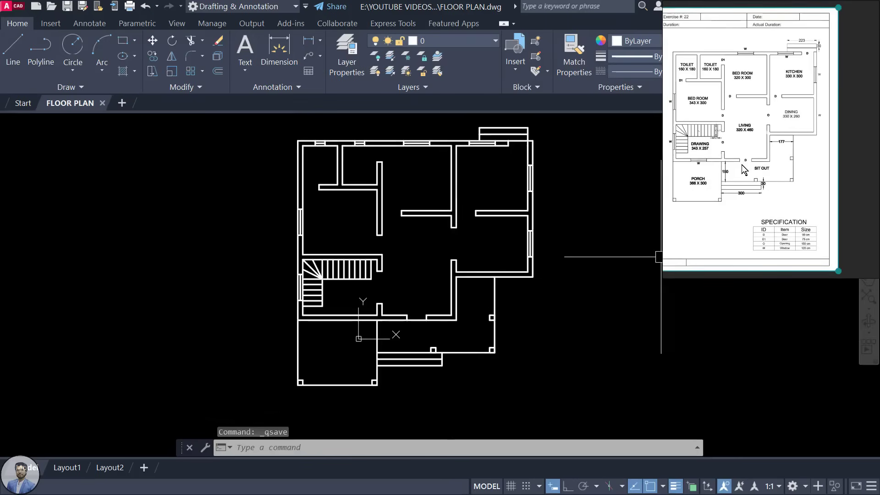
{"action": "scroll", "coordinate": [738, 176], "scroll_direction": "up", "scroll_amount": 2}
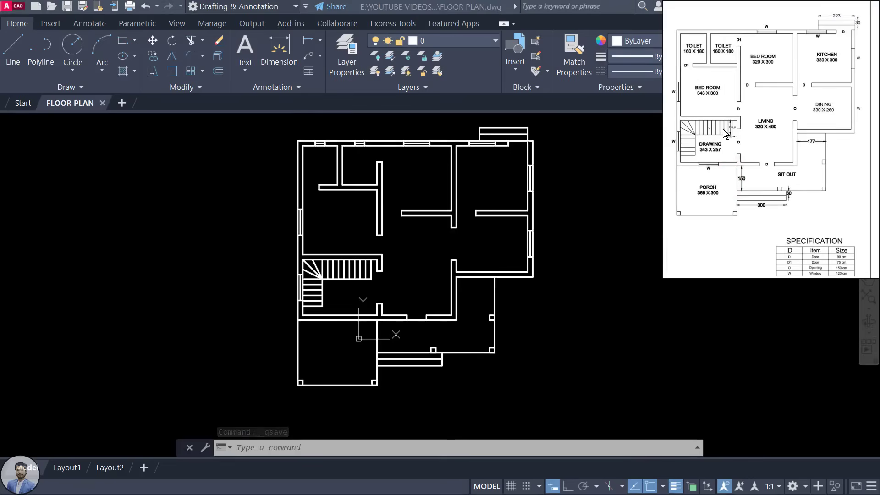
{"action": "scroll", "coordinate": [716, 45], "scroll_direction": "up", "scroll_amount": 3}
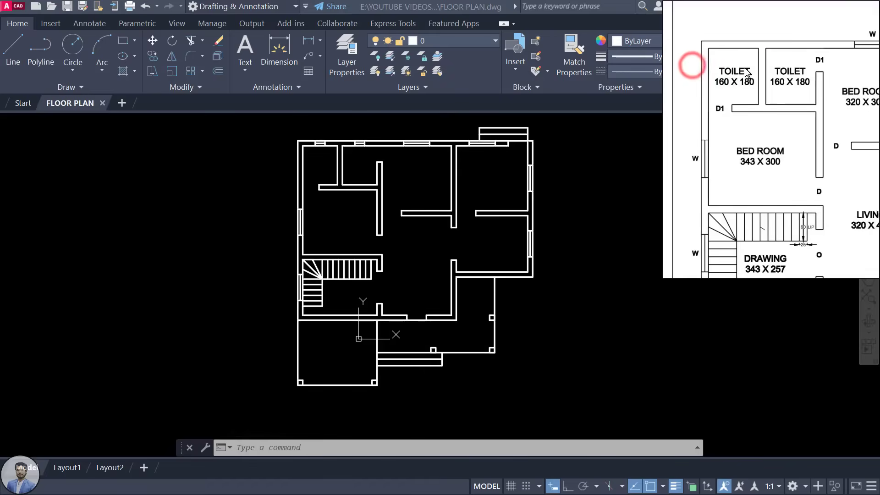
Step: Pan the reference plan to the upper-left rooms and nudge the floor plan in view
{"action": "left_click", "coordinate": [597, 160]}
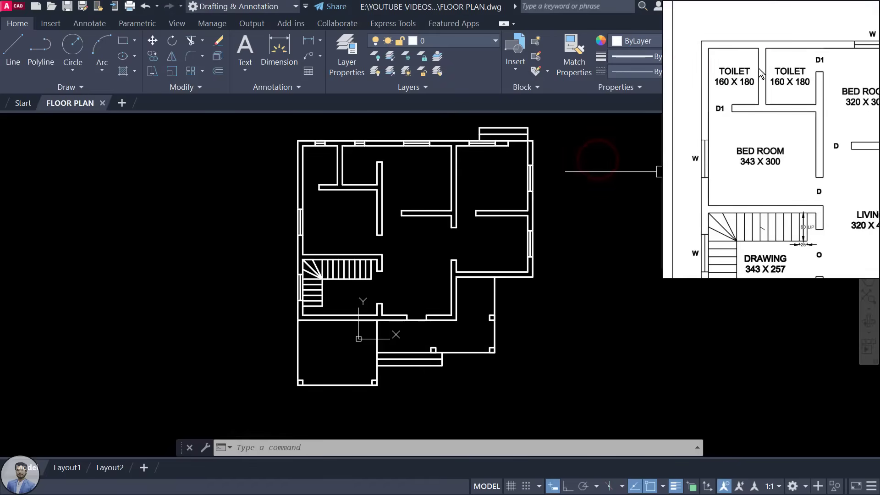
{"action": "left_click_drag", "start_coordinate": [790, 112], "coordinate": [777, 84]}
{"action": "left_click_drag", "start_coordinate": [776, 142], "coordinate": [766, 142]}
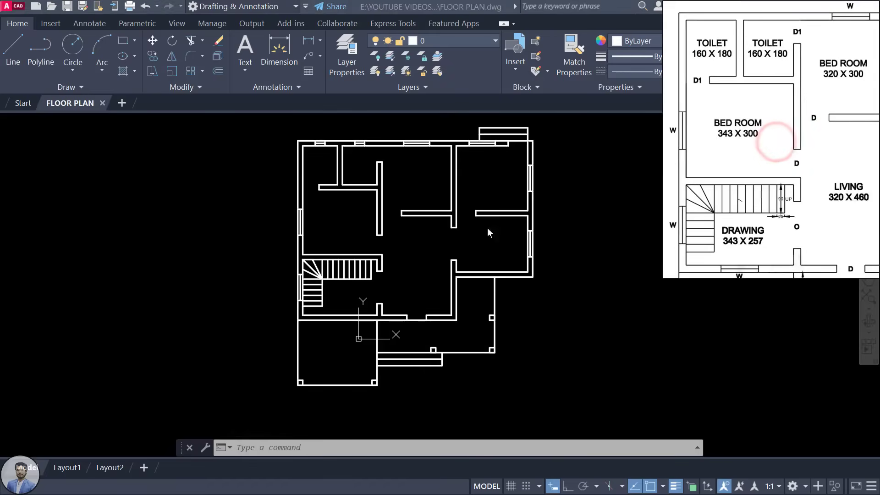
{"action": "left_click", "coordinate": [434, 245]}
{"action": "scroll", "coordinate": [329, 169], "scroll_direction": "up", "scroll_amount": 4}
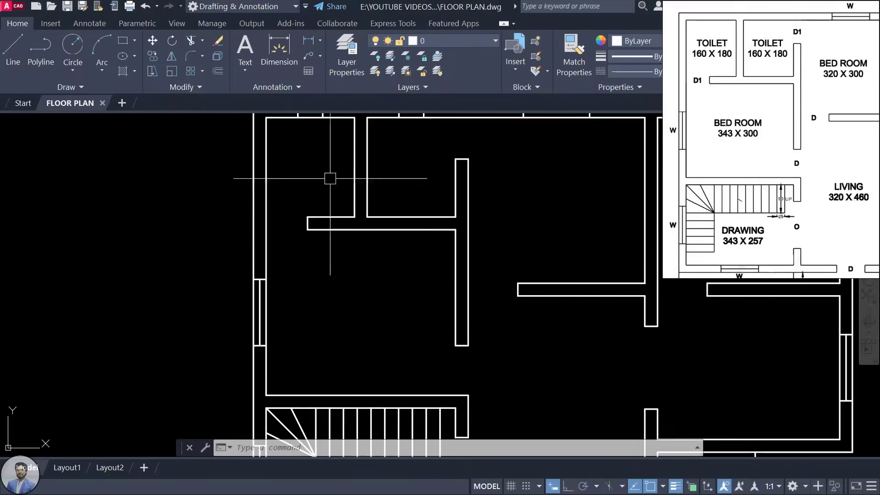
{"action": "scroll", "coordinate": [346, 195], "scroll_direction": "down", "scroll_amount": 2}
{"action": "middle_click_drag", "start_coordinate": [348, 204], "coordinate": [342, 211]}
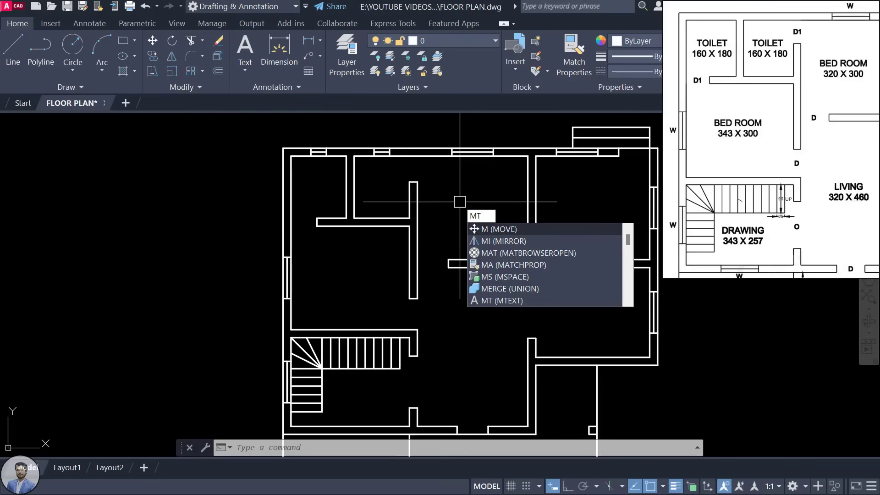
Step: Run multiline text and draw its box in the living room beside the staircase, checking the reference plan's LIVING label
{"action": "type", "text": "T"}
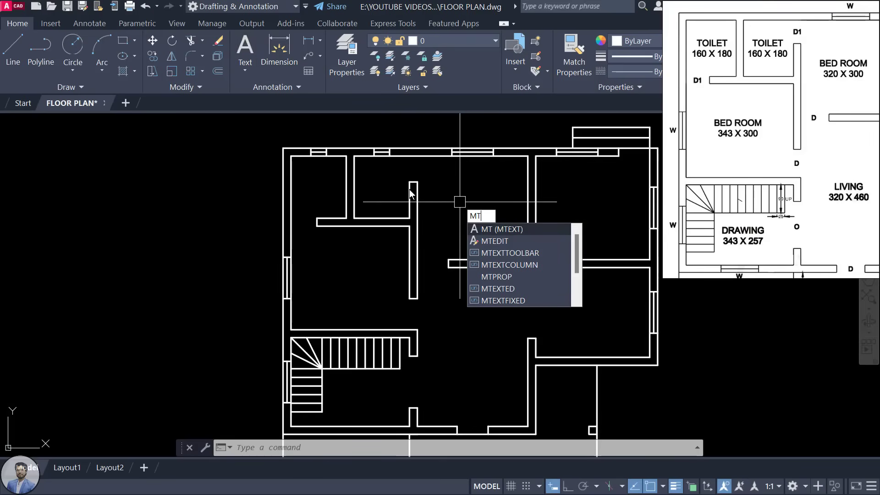
{"action": "key", "text": "Return"}
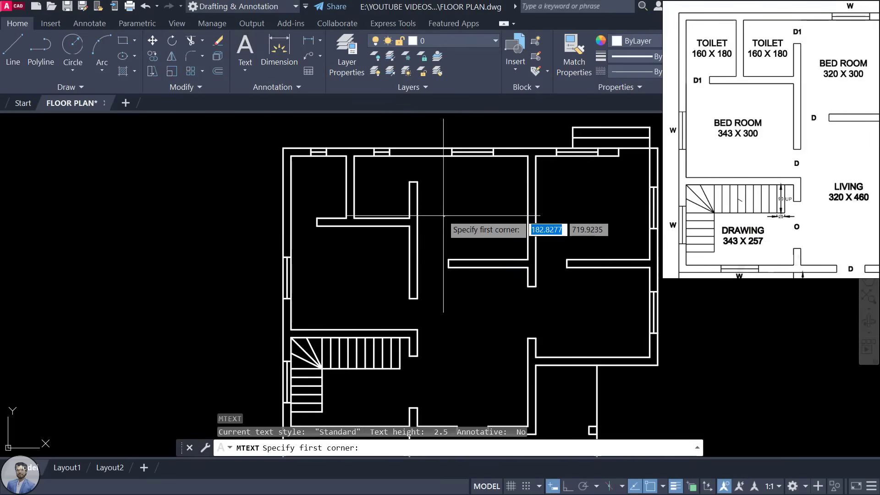
{"action": "scroll", "coordinate": [445, 220], "scroll_direction": "up", "scroll_amount": 2}
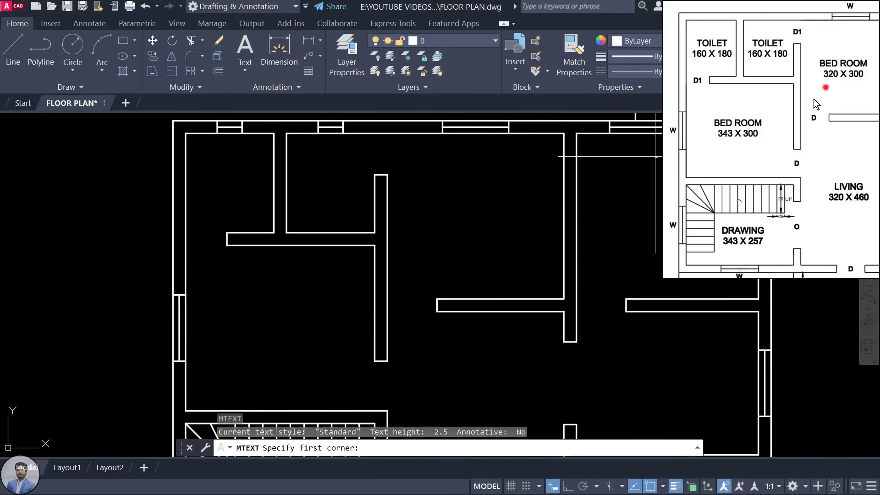
{"action": "left_click_drag", "start_coordinate": [814, 99], "coordinate": [760, 137]}
{"action": "left_click_drag", "start_coordinate": [739, 197], "coordinate": [747, 105]}
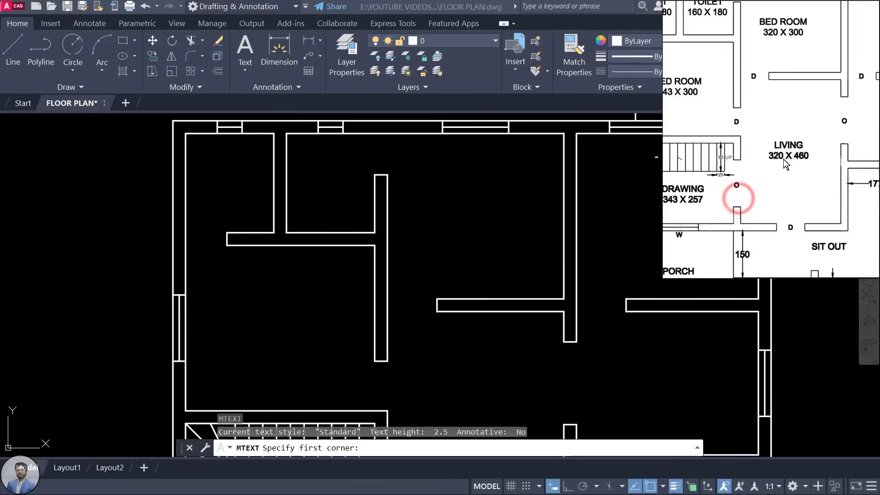
{"action": "scroll", "coordinate": [782, 159], "scroll_direction": "up", "scroll_amount": 3}
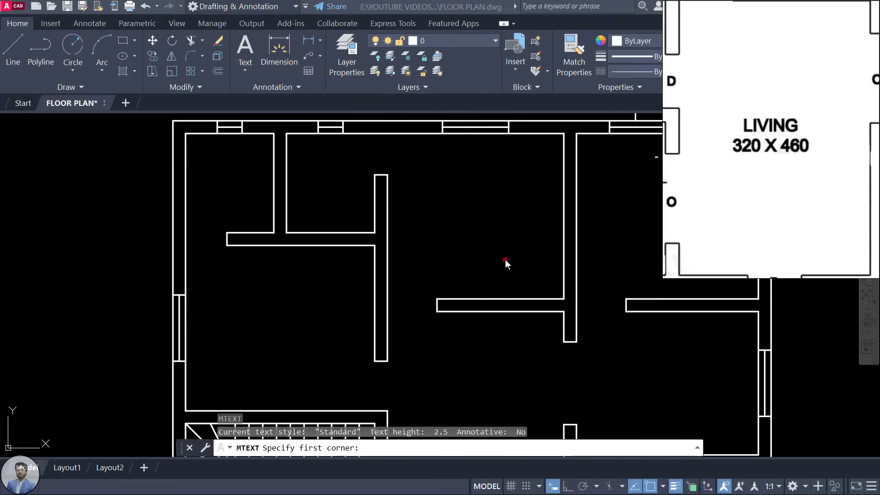
{"action": "scroll", "coordinate": [505, 259], "scroll_direction": "down", "scroll_amount": 3}
{"action": "scroll", "coordinate": [477, 277], "scroll_direction": "up", "scroll_amount": 3}
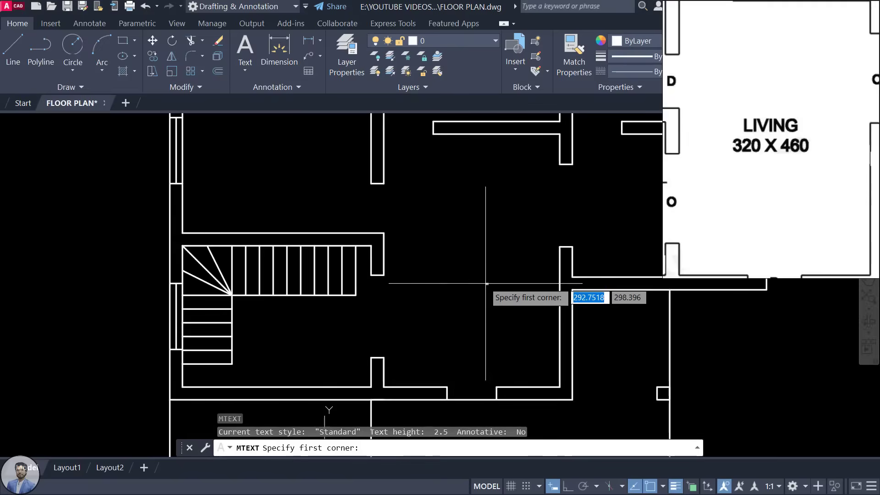
{"action": "left_click", "coordinate": [439, 247]}
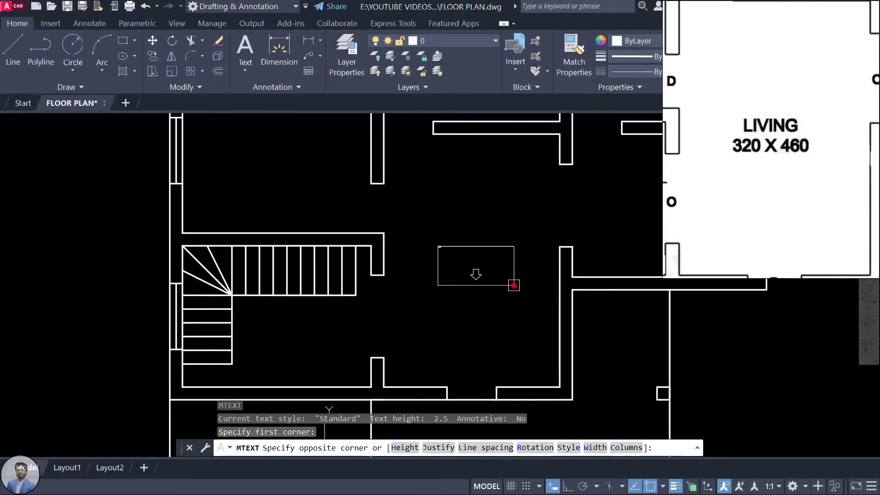
{"action": "left_click", "coordinate": [514, 286]}
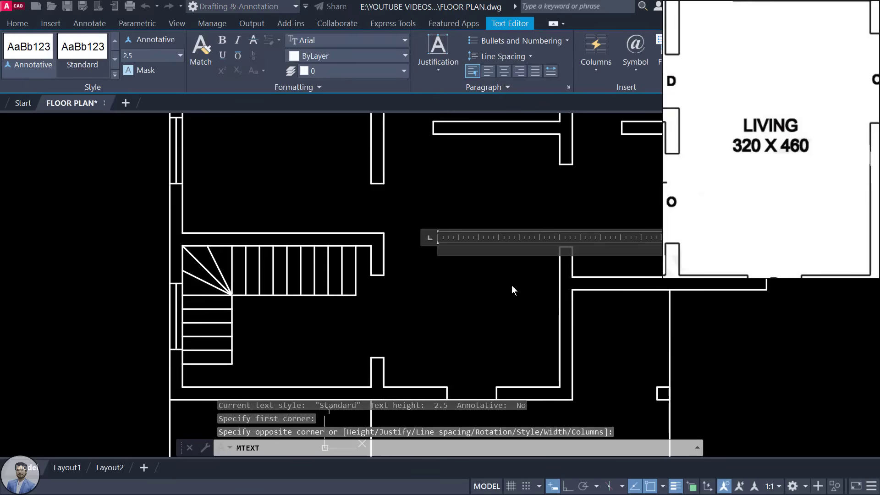
Step: Type 'LIVING ROOM' and '320 X 460' on two lines, then select all the text
{"action": "middle_click_drag", "start_coordinate": [458, 307], "coordinate": [391, 298]}
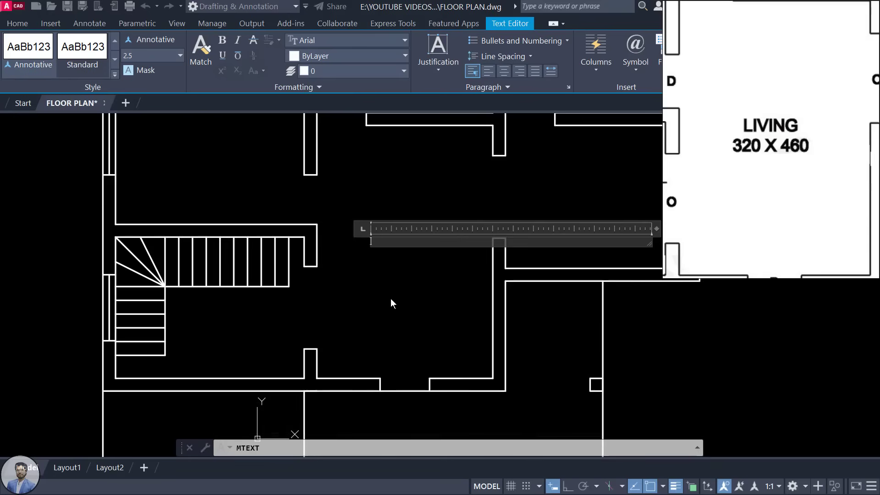
{"action": "type", "text": "li"}
{"action": "key", "text": "BackSpace"}
{"action": "key", "text": "BackSpace"}
{"action": "type", "text": "LIVING"}
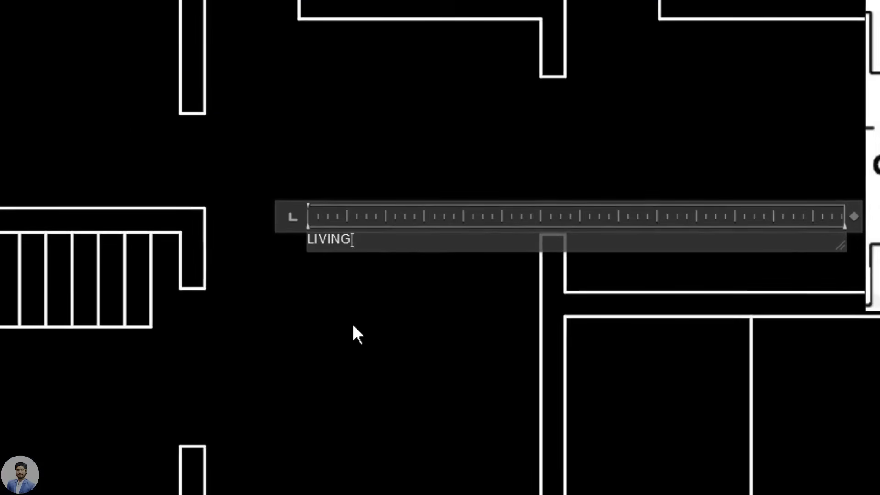
{"action": "type", "text": " ROOM"}
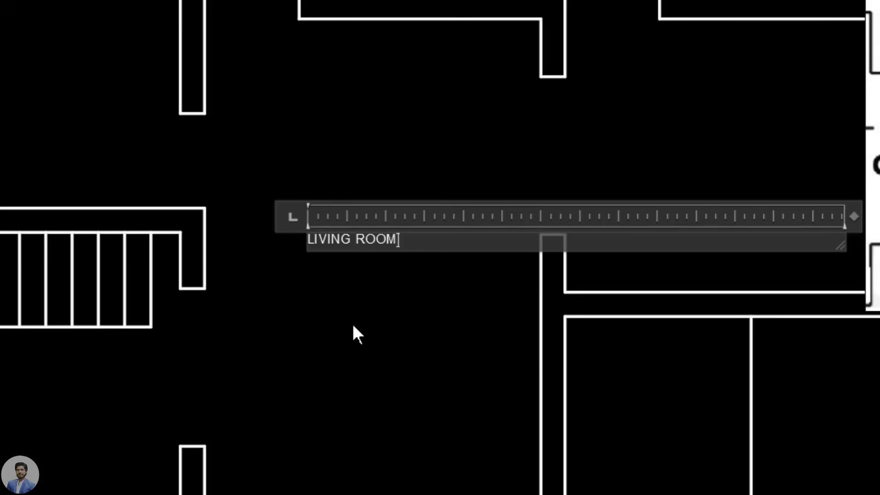
{"action": "key", "text": "Return"}
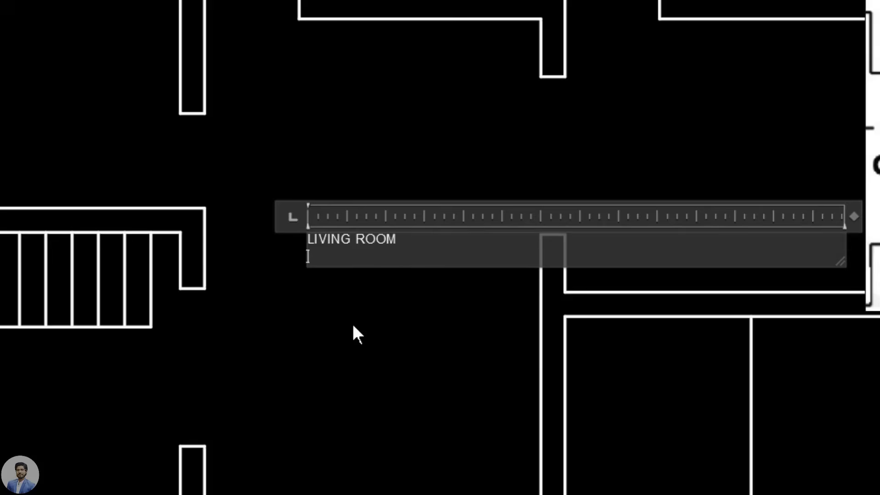
{"action": "type", "text": "320"}
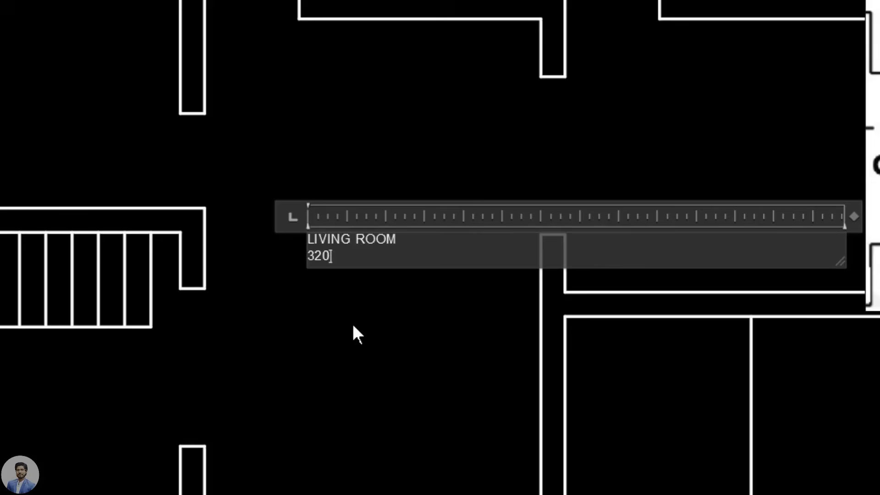
{"action": "type", "text": " X 460"}
{"action": "scroll", "coordinate": [391, 243], "scroll_direction": "up", "scroll_amount": 4}
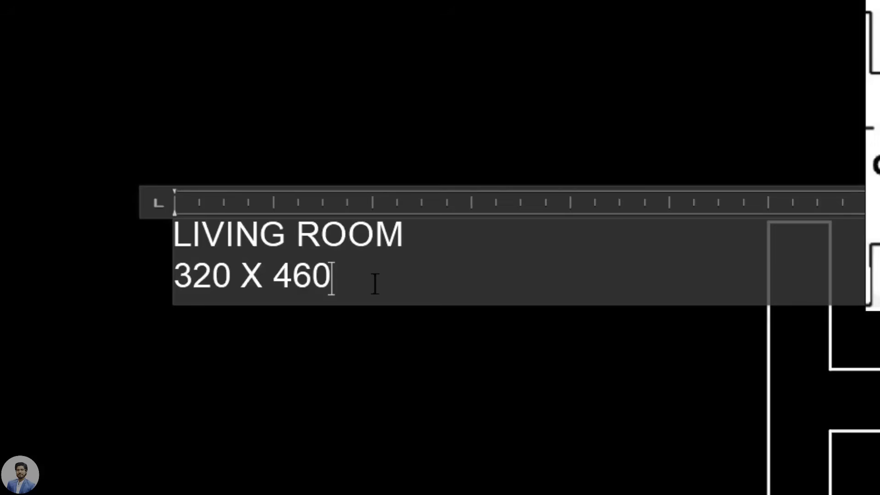
{"action": "left_click_drag", "start_coordinate": [373, 282], "coordinate": [145, 193]}
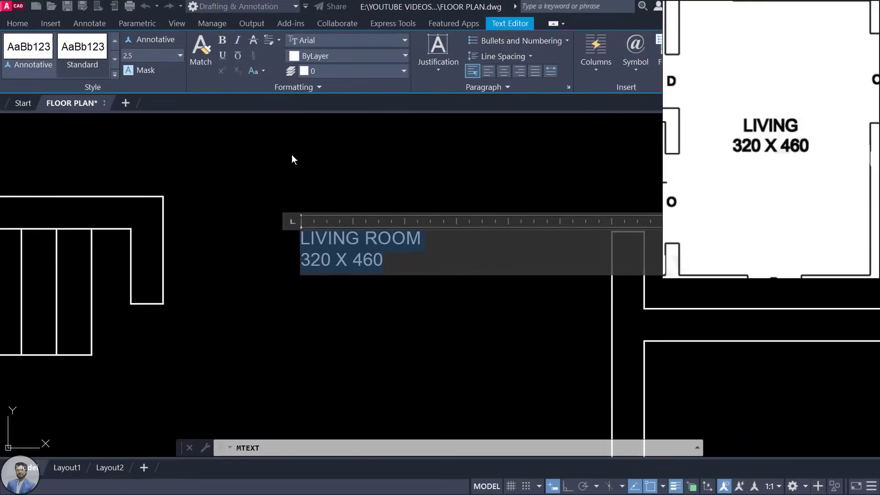
Step: Centre the label text and make it bold, without italic
{"action": "left_click", "coordinate": [503, 71]}
{"action": "scroll", "coordinate": [403, 220], "scroll_direction": "down", "scroll_amount": 4}
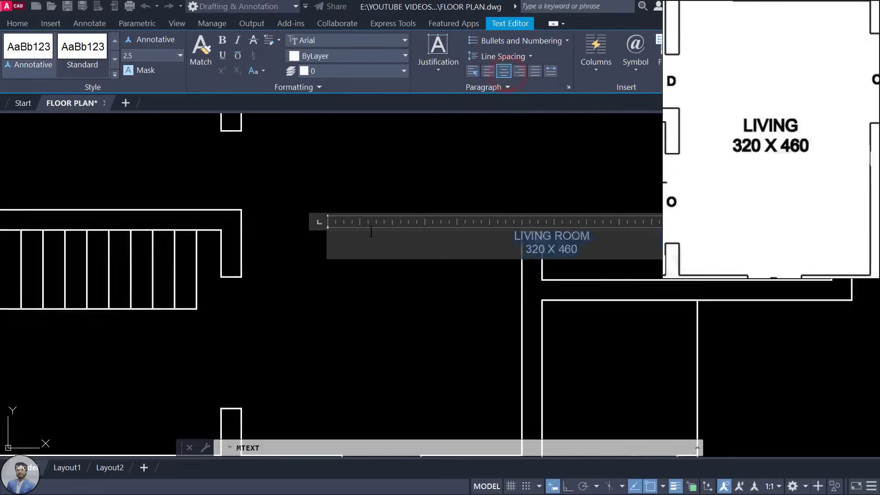
{"action": "scroll", "coordinate": [408, 226], "scroll_direction": "up", "scroll_amount": 3}
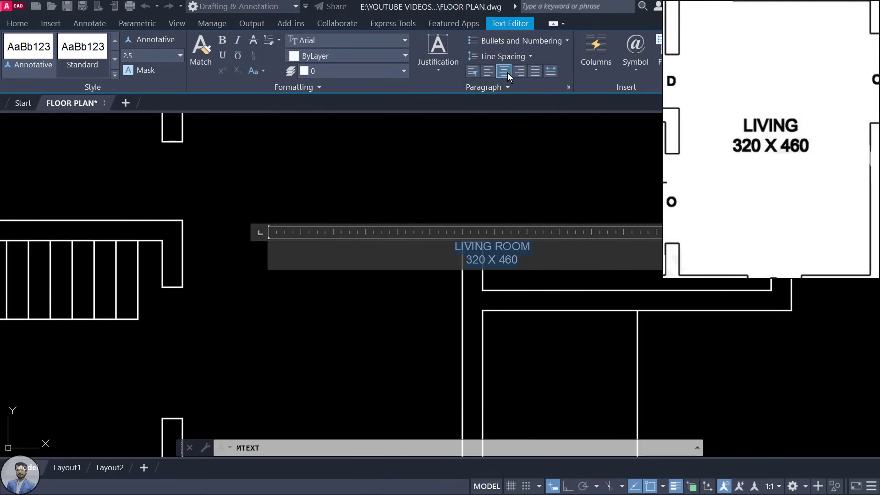
{"action": "left_click", "coordinate": [221, 44]}
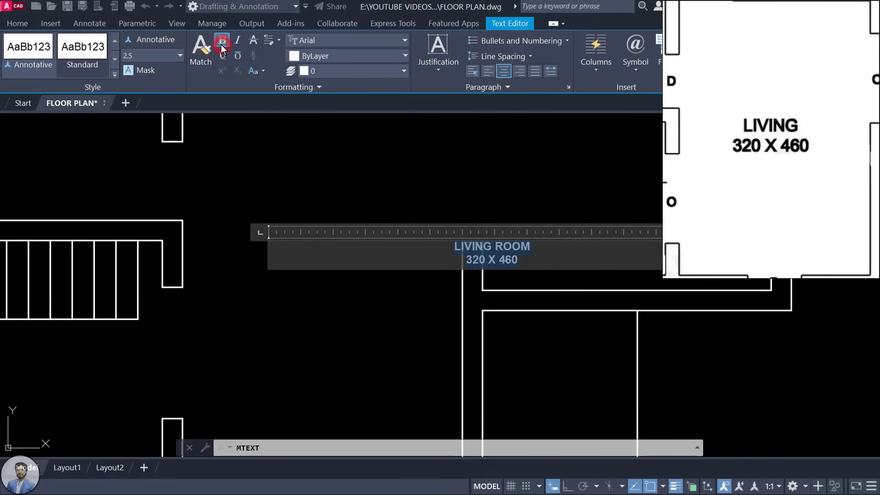
{"action": "left_click", "coordinate": [238, 40]}
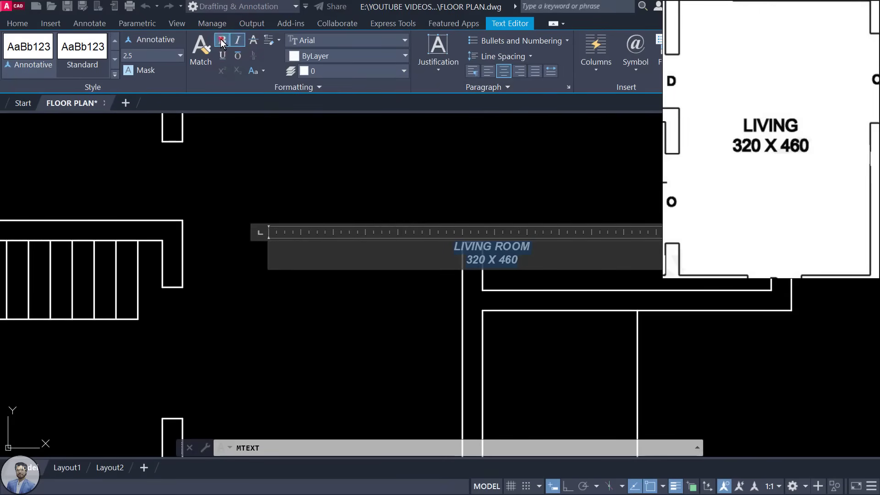
{"action": "left_click", "coordinate": [220, 39]}
{"action": "left_click", "coordinate": [239, 40]}
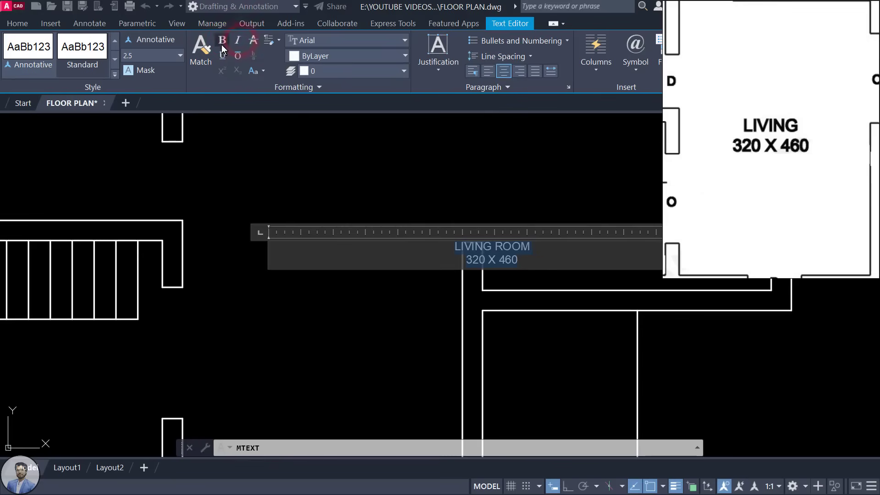
{"action": "left_click", "coordinate": [221, 44]}
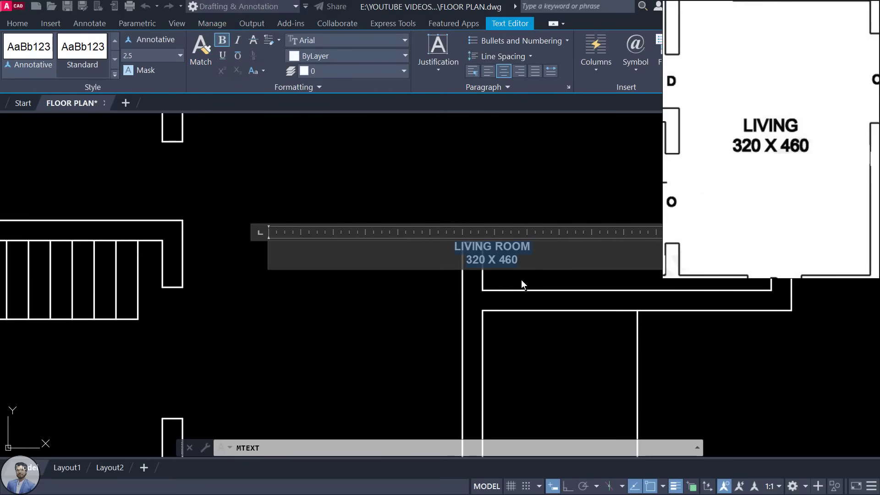
Step: Set text height 3, resize the box so the label stacks on two lines, and place it
{"action": "scroll", "coordinate": [440, 288], "scroll_direction": "down", "scroll_amount": 4}
{"action": "scroll", "coordinate": [557, 296], "scroll_direction": "up", "scroll_amount": 2}
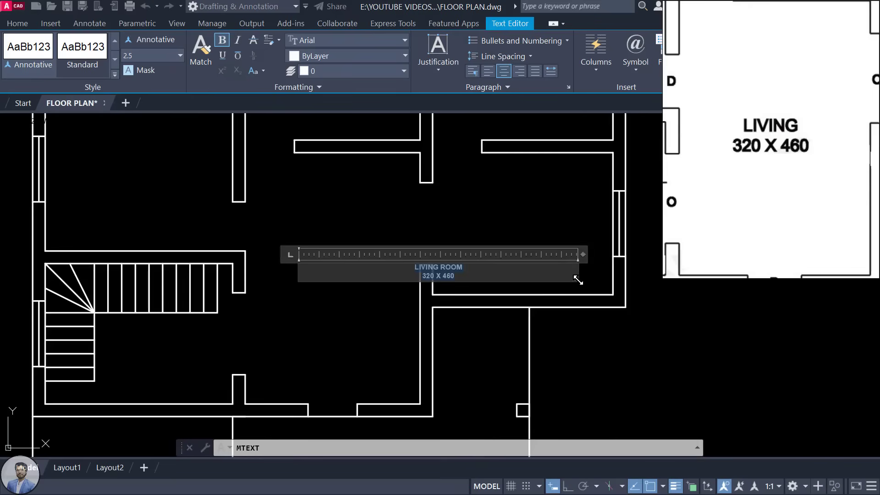
{"action": "left_click_drag", "start_coordinate": [578, 280], "coordinate": [353, 287]}
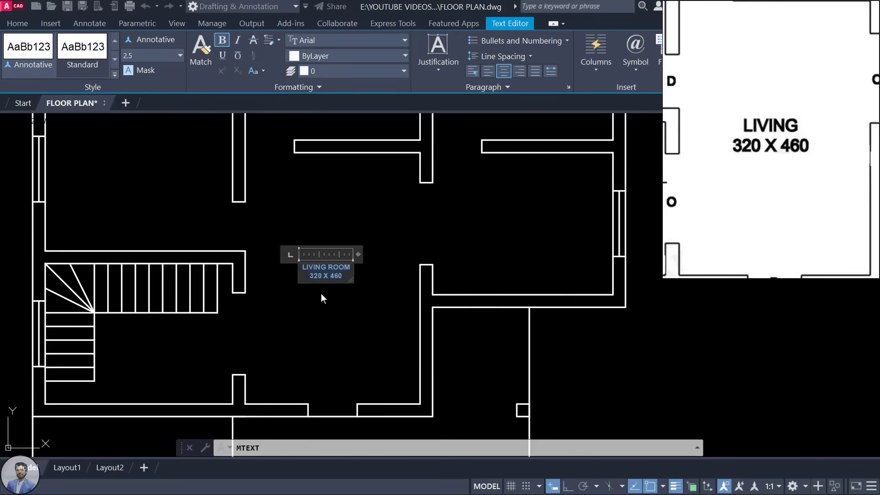
{"action": "scroll", "coordinate": [321, 293], "scroll_direction": "up", "scroll_amount": 3}
{"action": "mouse_move", "coordinate": [408, 275]}
{"action": "left_mouse_down"}
{"action": "mouse_move", "coordinate": [467, 285]}
{"action": "mouse_move", "coordinate": [414, 275]}
{"action": "left_mouse_up"}
{"action": "scroll", "coordinate": [476, 272], "scroll_direction": "down", "scroll_amount": 2}
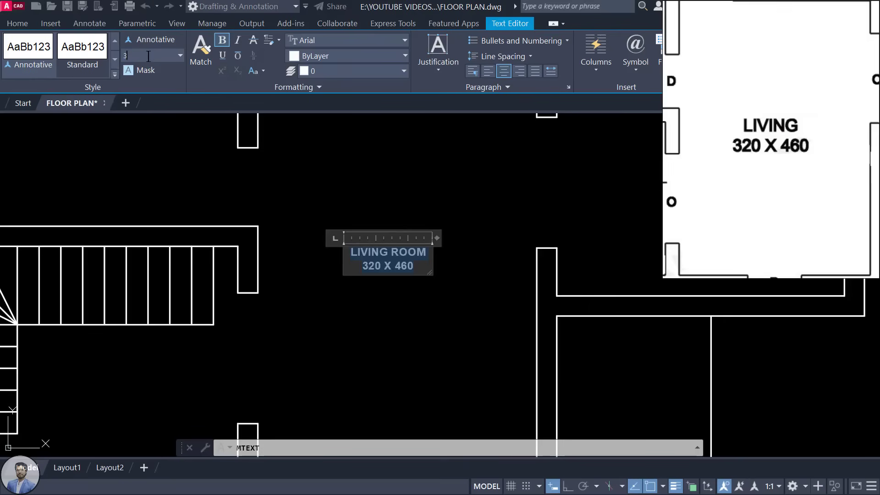
{"action": "left_click", "coordinate": [148, 56]}
{"action": "type", "text": "3"}
{"action": "key", "text": "Return"}
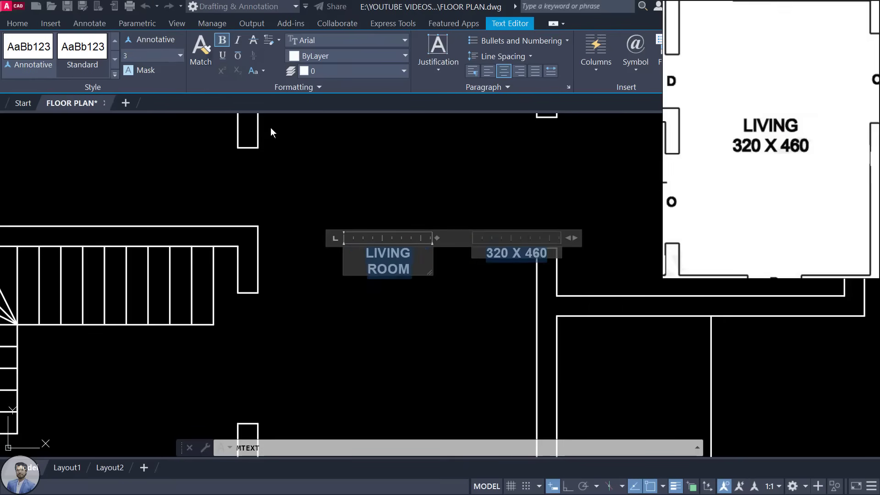
{"action": "left_click_drag", "start_coordinate": [431, 274], "coordinate": [451, 286]}
{"action": "scroll", "coordinate": [417, 276], "scroll_direction": "down", "scroll_amount": 4}
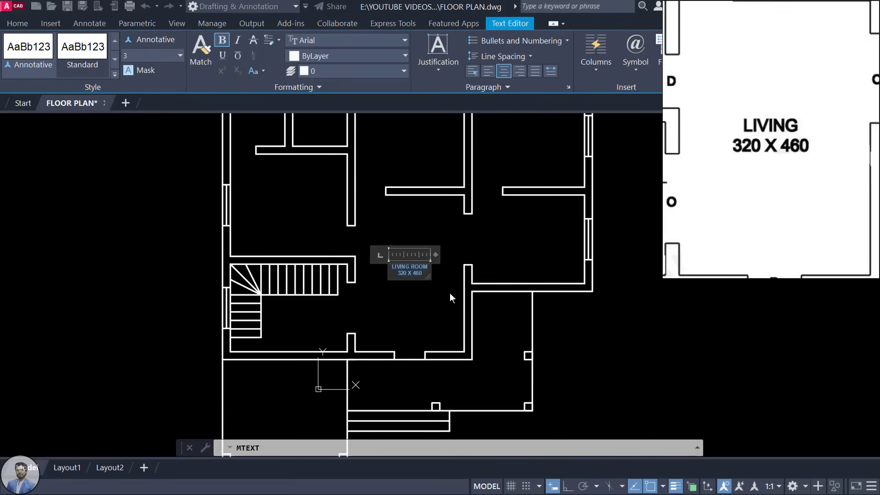
{"action": "scroll", "coordinate": [435, 281], "scroll_direction": "up", "scroll_amount": 2}
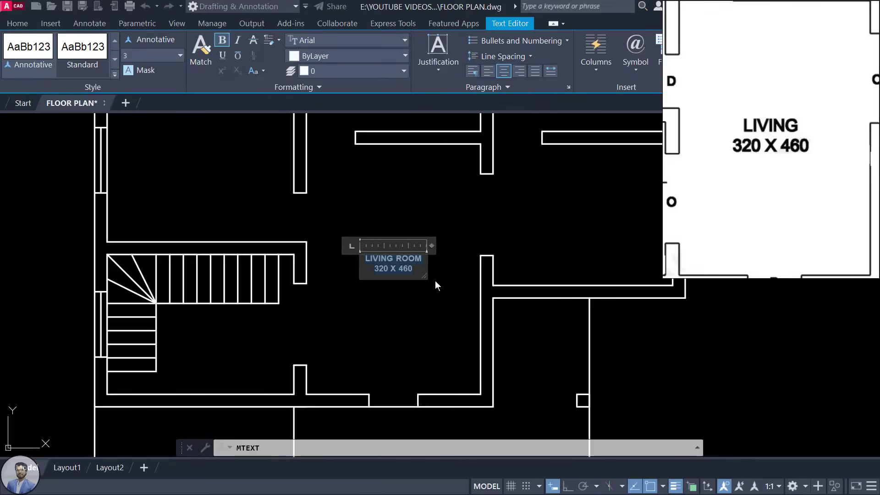
{"action": "left_click", "coordinate": [526, 227]}
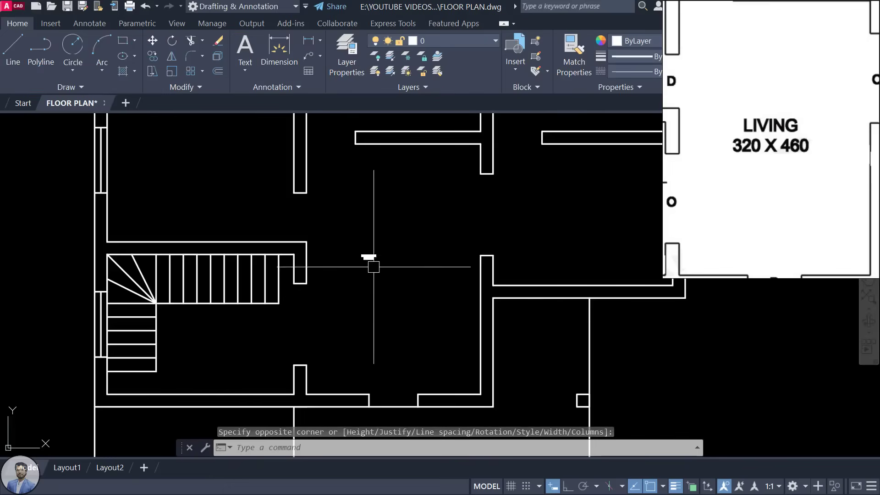
{"action": "scroll", "coordinate": [371, 260], "scroll_direction": "up", "scroll_amount": 3}
{"action": "scroll", "coordinate": [388, 279], "scroll_direction": "down", "scroll_amount": 4}
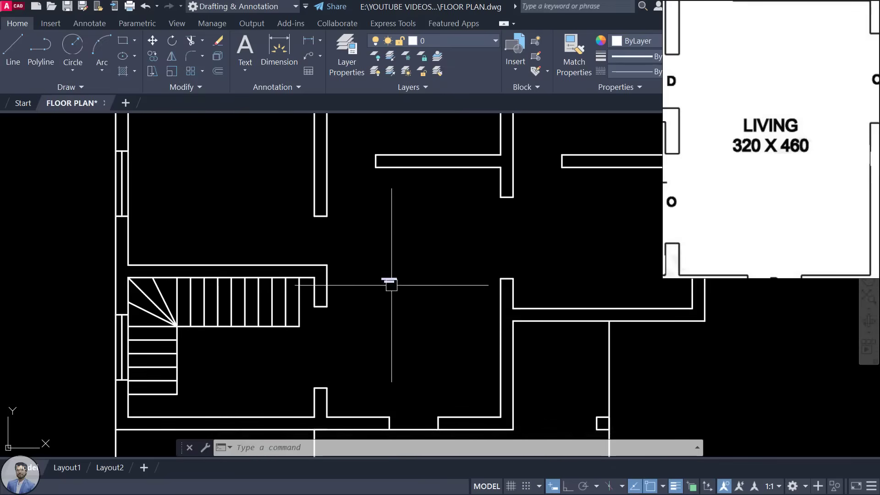
Step: Reopen the LIVING ROOM label, reapply its text height and widen its box to two lines
{"action": "scroll", "coordinate": [387, 279], "scroll_direction": "up", "scroll_amount": 2}
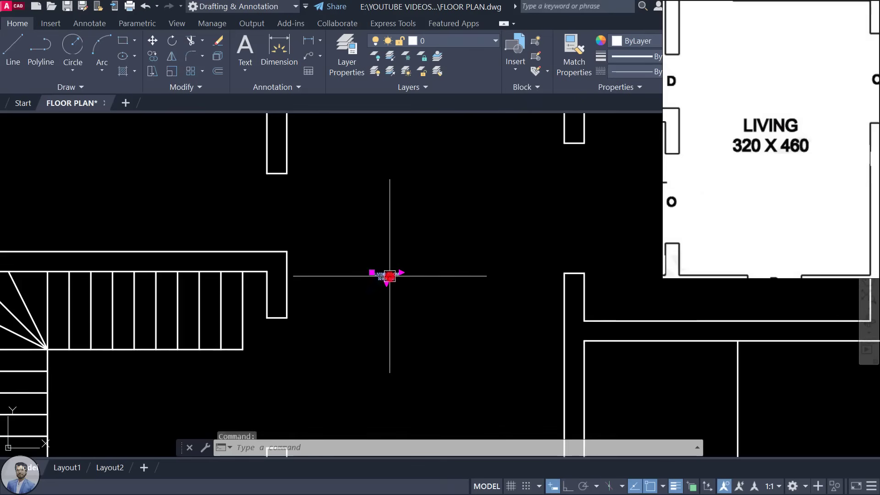
{"action": "double_click", "coordinate": [387, 276]}
{"action": "triple_click", "coordinate": [395, 273]}
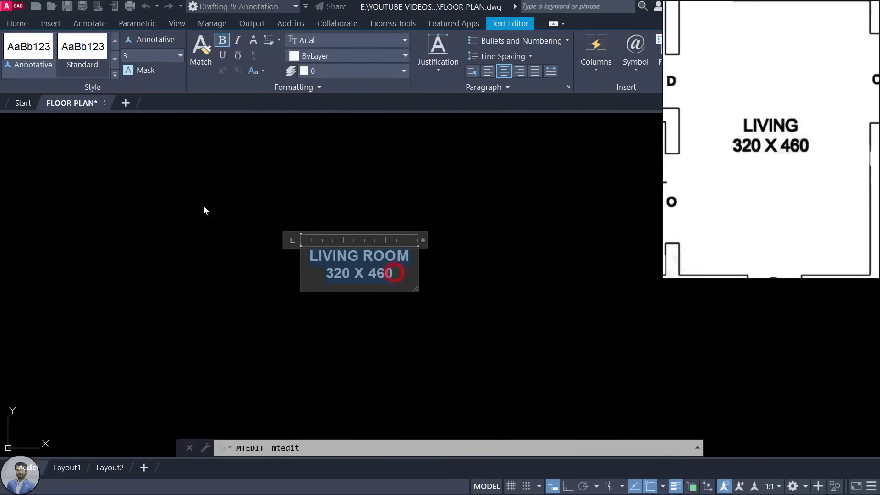
{"action": "type", "text": "3"}
{"action": "key", "text": "Return"}
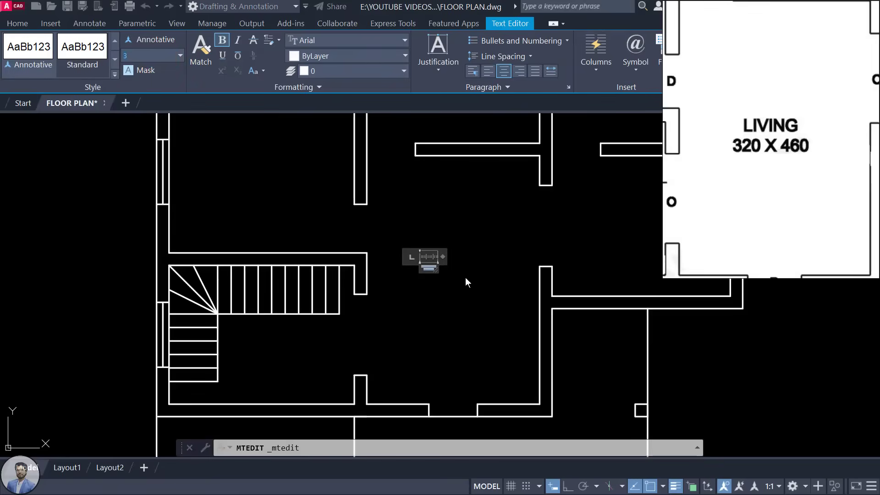
{"action": "key", "text": "Return"}
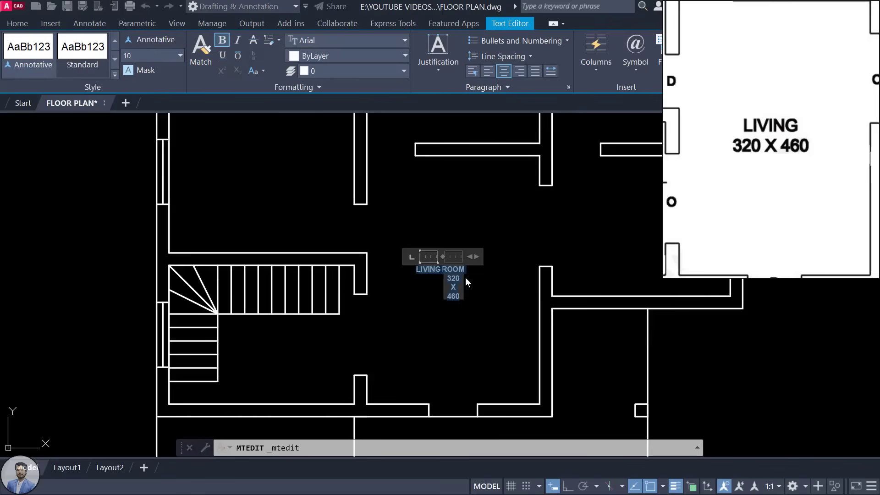
{"action": "scroll", "coordinate": [482, 304], "scroll_direction": "up", "scroll_amount": 4}
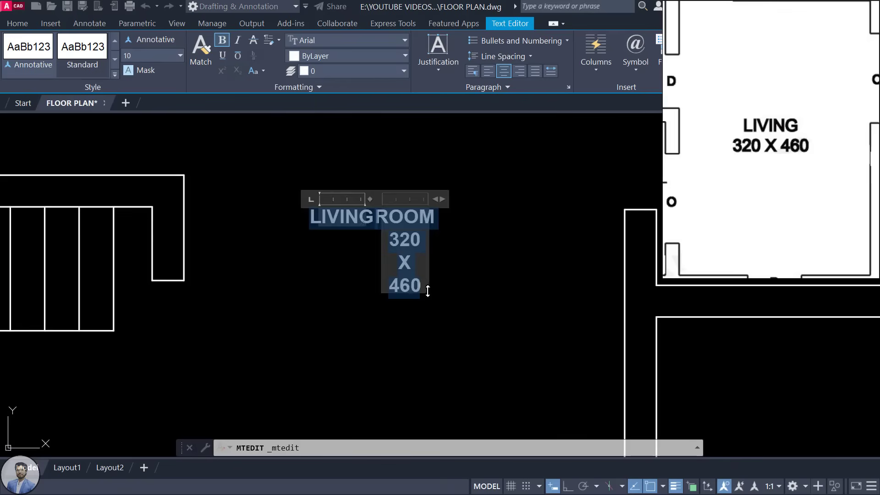
{"action": "left_click_drag", "start_coordinate": [426, 293], "coordinate": [454, 306]}
{"action": "left_click_drag", "start_coordinate": [364, 227], "coordinate": [517, 252]}
Step: Select all the label text, set its height to 14, adjust the box and commit it
{"action": "key", "text": "ctrl+a"}
{"action": "scroll", "coordinate": [388, 325], "scroll_direction": "down", "scroll_amount": 3}
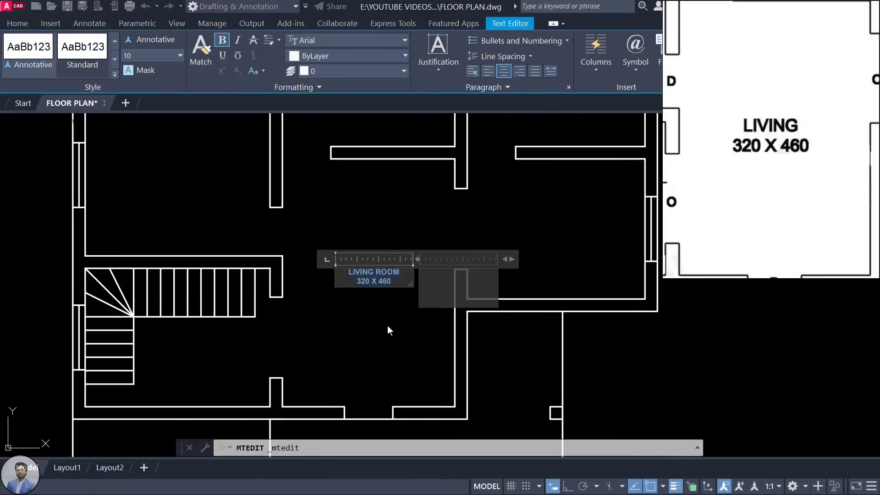
{"action": "scroll", "coordinate": [389, 334], "scroll_direction": "down", "scroll_amount": 2}
{"action": "scroll", "coordinate": [389, 334], "scroll_direction": "up", "scroll_amount": 2}
{"action": "left_click", "coordinate": [133, 56]}
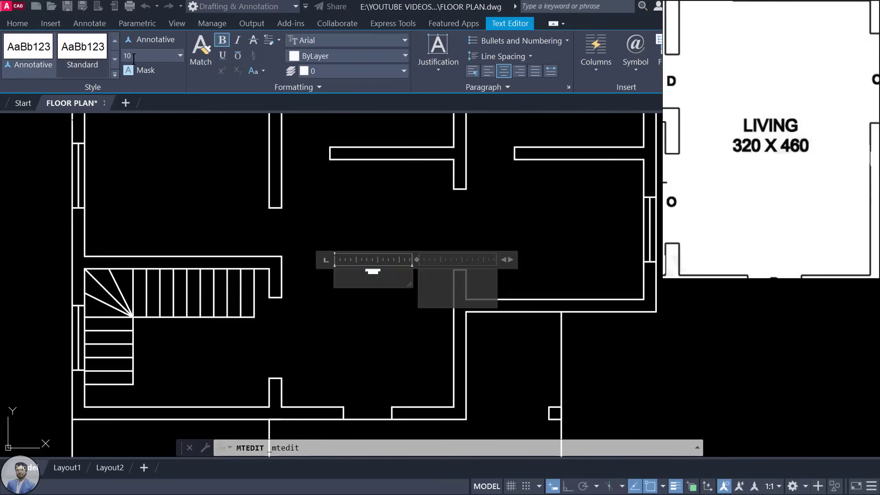
{"action": "type", "text": "14"}
{"action": "key", "text": "Return"}
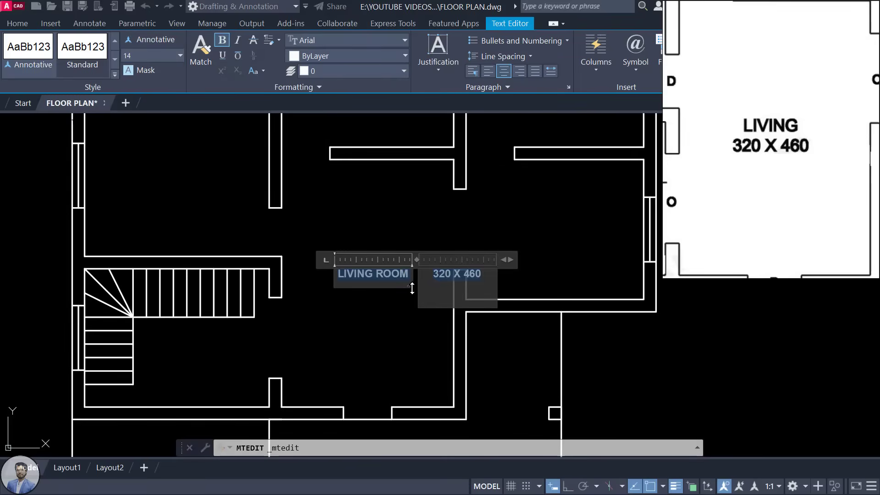
{"action": "left_click_drag", "start_coordinate": [413, 287], "coordinate": [426, 302]}
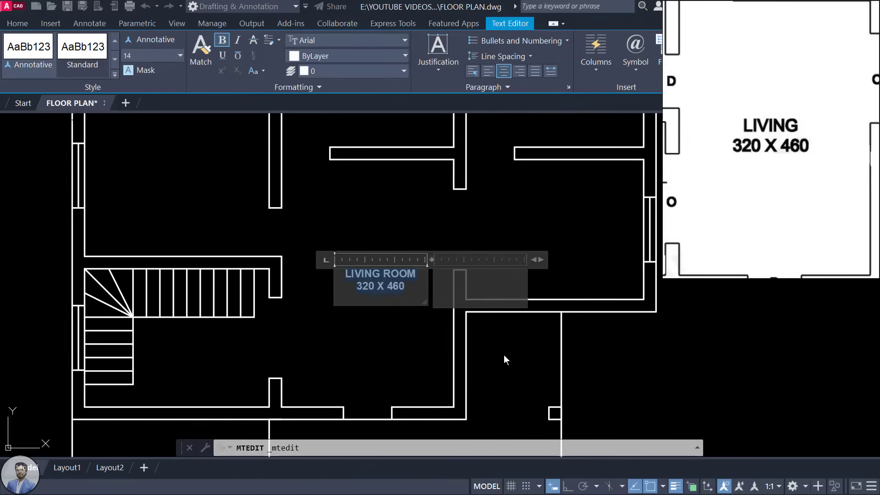
{"action": "left_click", "coordinate": [575, 201]}
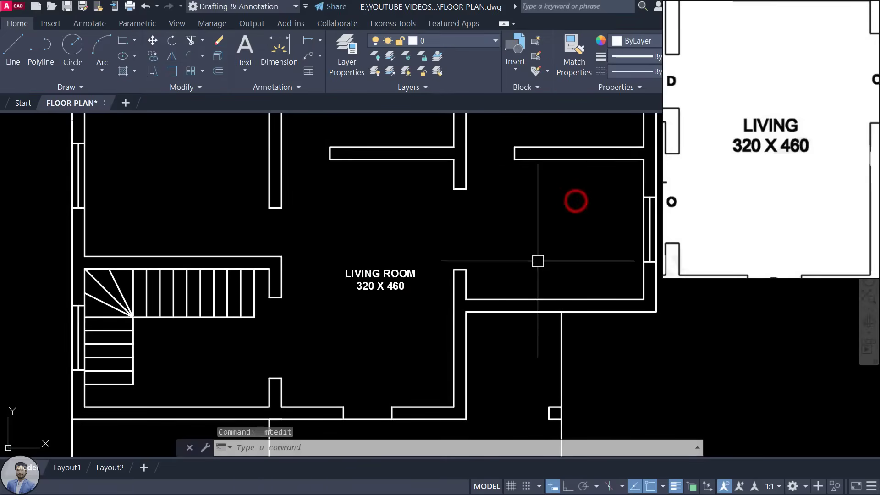
Step: Move the LIVING ROOM label toward the centre of the living room
{"action": "mouse_move", "coordinate": [403, 323]}
{"action": "middle_mouse_down"}
{"action": "mouse_move", "coordinate": [432, 309]}
{"action": "mouse_move", "coordinate": [440, 318]}
{"action": "middle_mouse_up"}
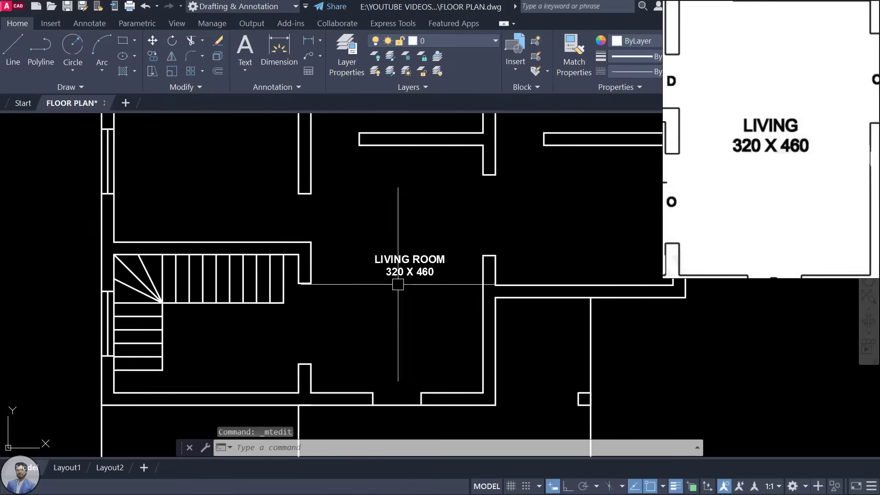
{"action": "left_click", "coordinate": [436, 258]}
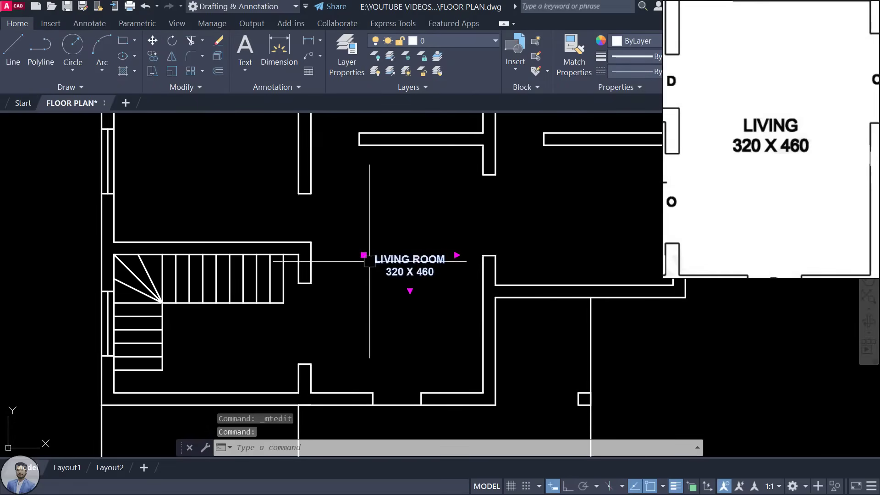
{"action": "mouse_move", "coordinate": [397, 259]}
{"action": "left_mouse_down"}
{"action": "mouse_move", "coordinate": [440, 327]}
{"action": "mouse_move", "coordinate": [534, 269]}
{"action": "mouse_move", "coordinate": [311, 257]}
{"action": "mouse_move", "coordinate": [436, 275]}
{"action": "mouse_move", "coordinate": [388, 272]}
{"action": "left_mouse_up"}
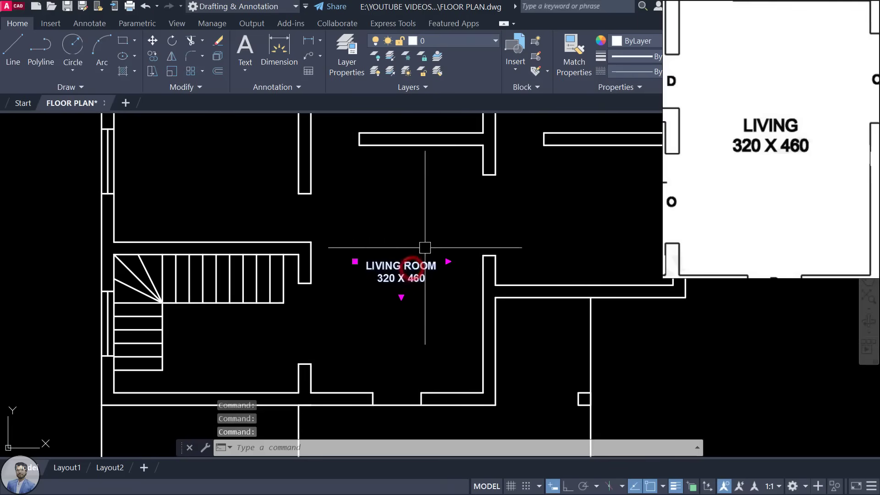
{"action": "mouse_move", "coordinate": [410, 267]}
{"action": "left_mouse_down"}
{"action": "mouse_move", "coordinate": [540, 275]}
{"action": "mouse_move", "coordinate": [626, 211]}
{"action": "mouse_move", "coordinate": [440, 289]}
{"action": "mouse_move", "coordinate": [416, 265]}
{"action": "left_mouse_up"}
{"action": "key", "text": "Escape"}
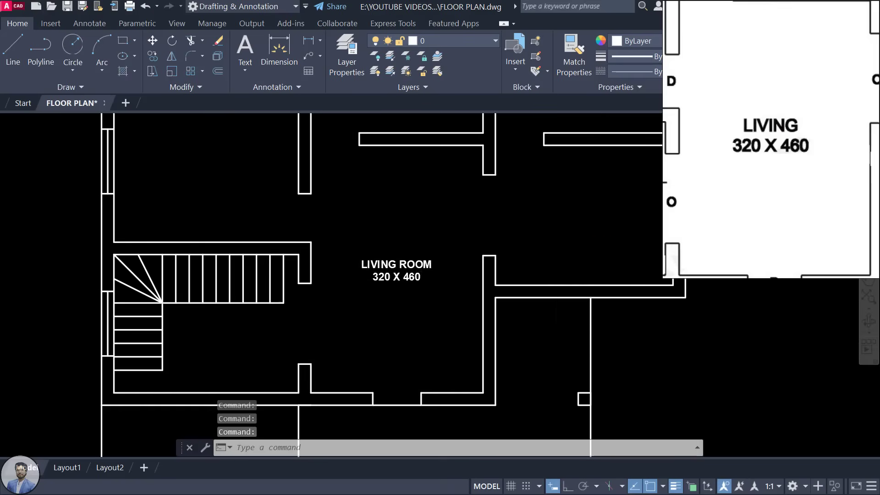
Step: Bring the whole floor plan into view and select the LIVING ROOM label again
{"action": "scroll", "coordinate": [413, 268], "scroll_direction": "down", "scroll_amount": 2}
{"action": "middle_click_drag", "start_coordinate": [505, 252], "coordinate": [477, 299]}
{"action": "scroll", "coordinate": [804, 140], "scroll_direction": "down", "scroll_amount": 3}
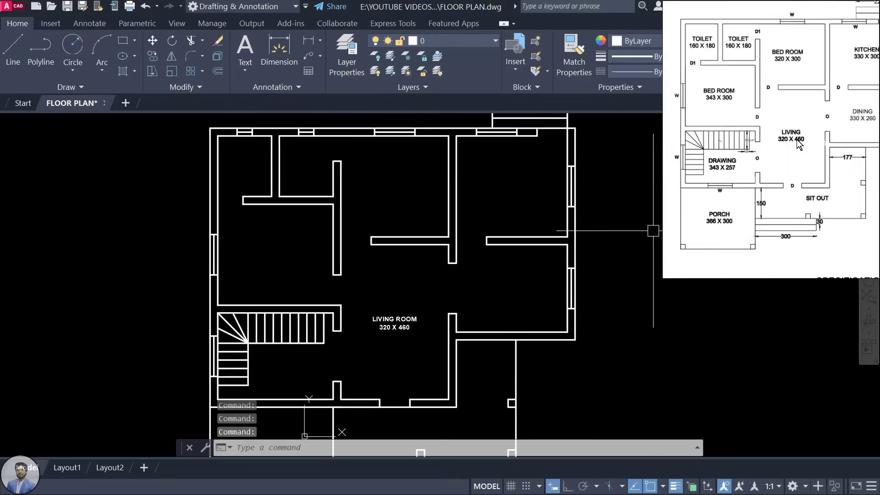
{"action": "scroll", "coordinate": [743, 137], "scroll_direction": "up", "scroll_amount": 5}
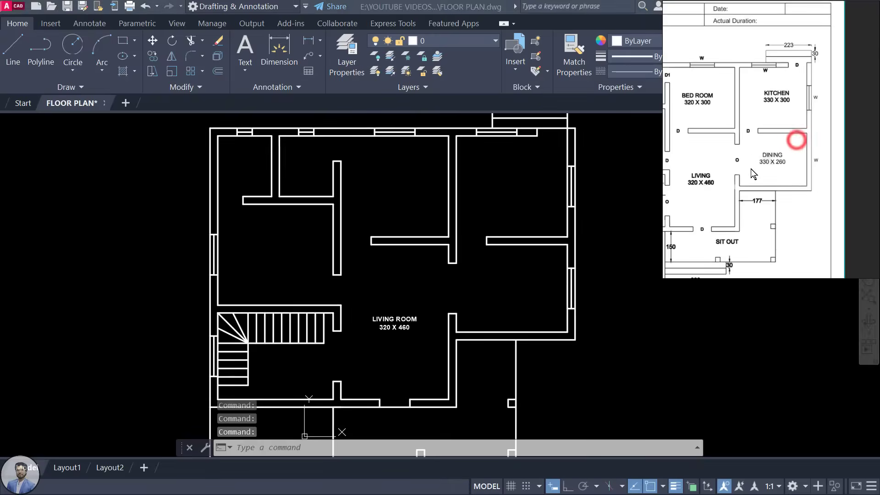
{"action": "left_click", "coordinate": [404, 288]}
{"action": "scroll", "coordinate": [438, 340], "scroll_direction": "up", "scroll_amount": 3}
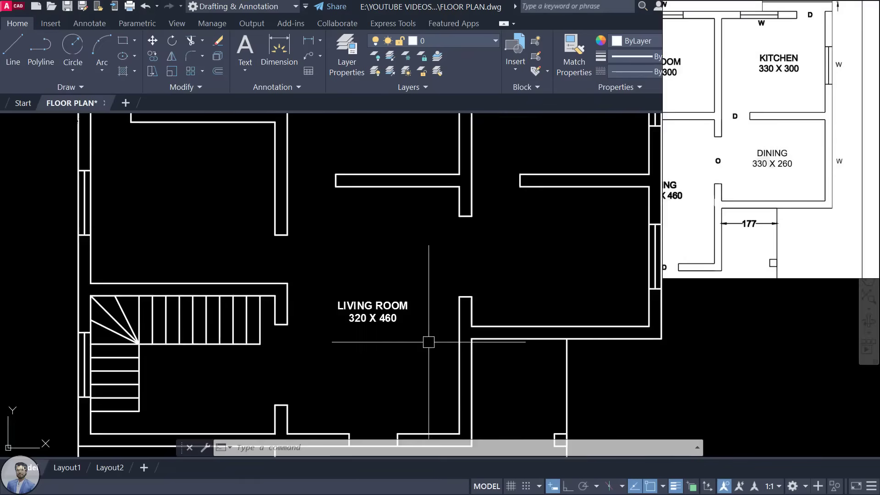
{"action": "left_click", "coordinate": [356, 289]}
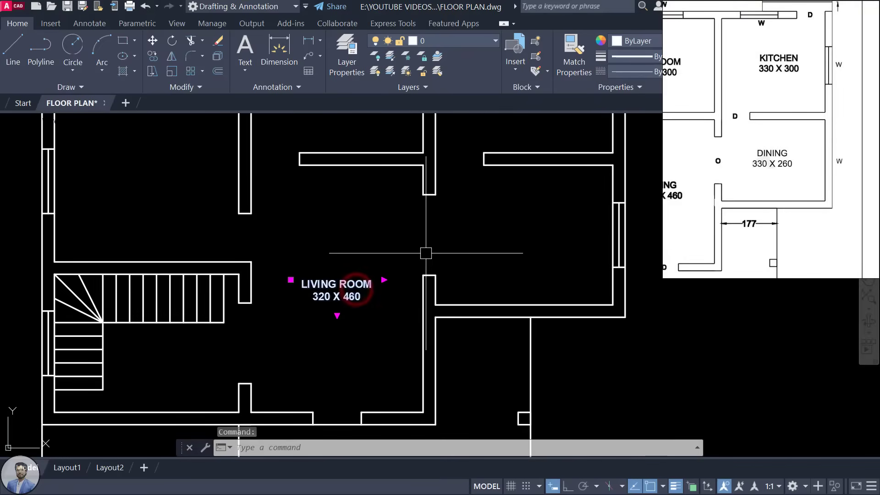
Step: Start COPY on the LIVING ROOM 320 X 460 label and place copies in the right, upper-right and left rooms
{"action": "type", "text": "CO"}
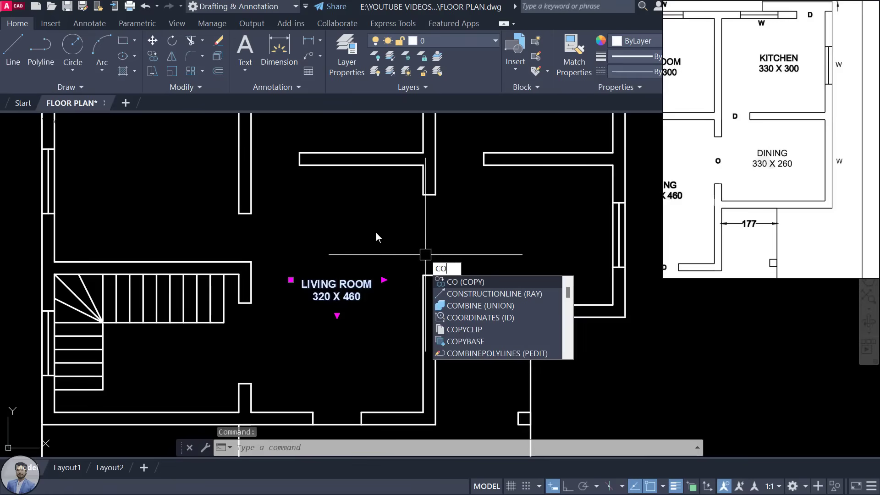
{"action": "key", "text": "Return"}
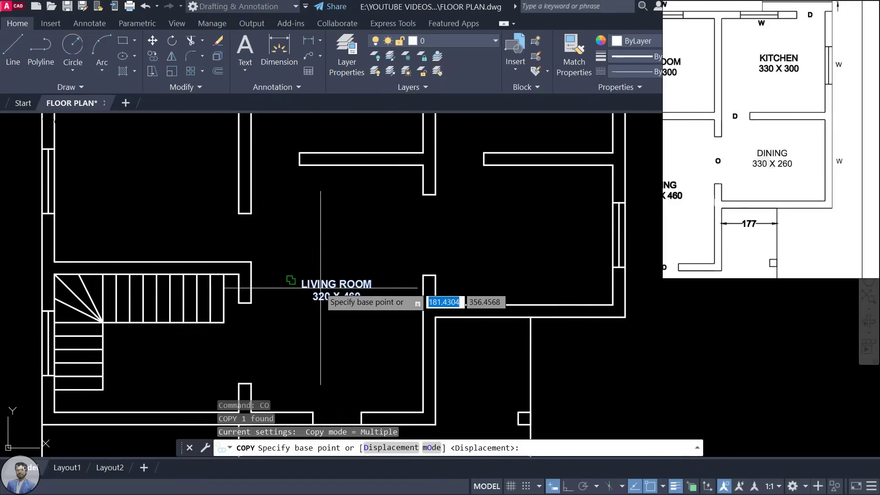
{"action": "left_click", "coordinate": [298, 288]}
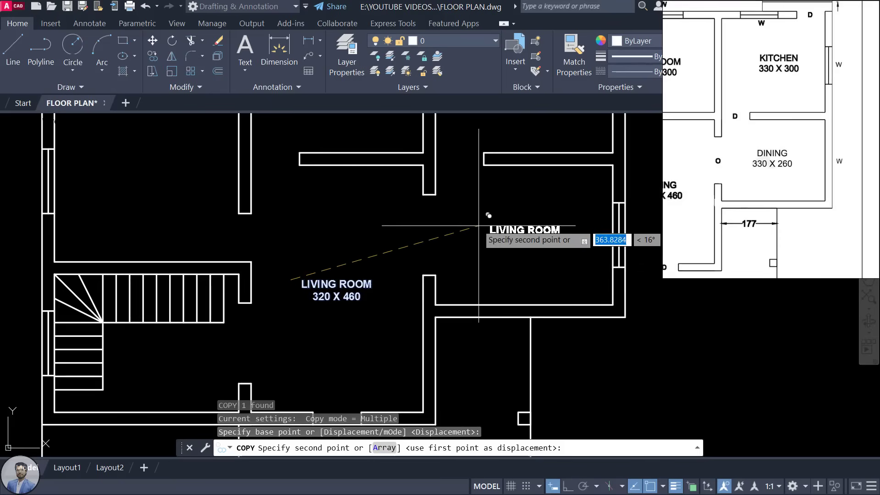
{"action": "left_click", "coordinate": [481, 226]}
{"action": "middle_click_drag", "start_coordinate": [482, 183], "coordinate": [485, 232]}
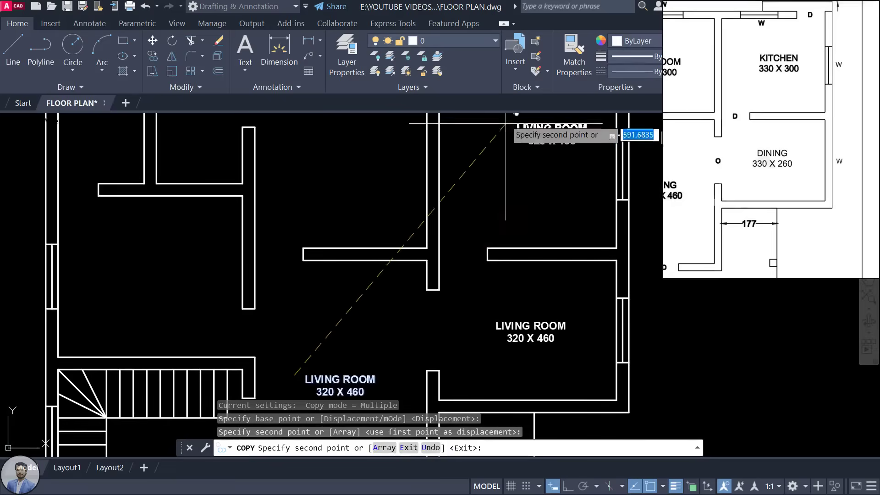
{"action": "middle_click_drag", "start_coordinate": [504, 119], "coordinate": [498, 204]}
{"action": "left_click", "coordinate": [485, 204]}
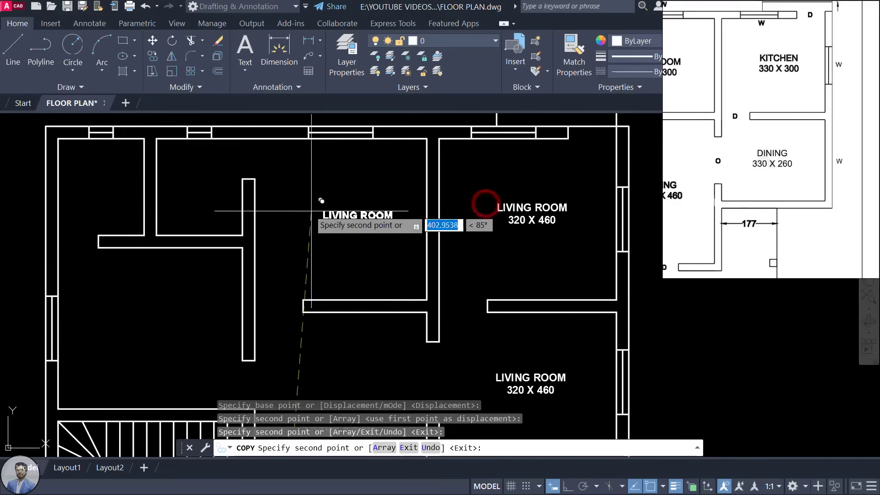
{"action": "left_click", "coordinate": [294, 212]}
{"action": "middle_click_drag", "start_coordinate": [220, 233], "coordinate": [351, 222]}
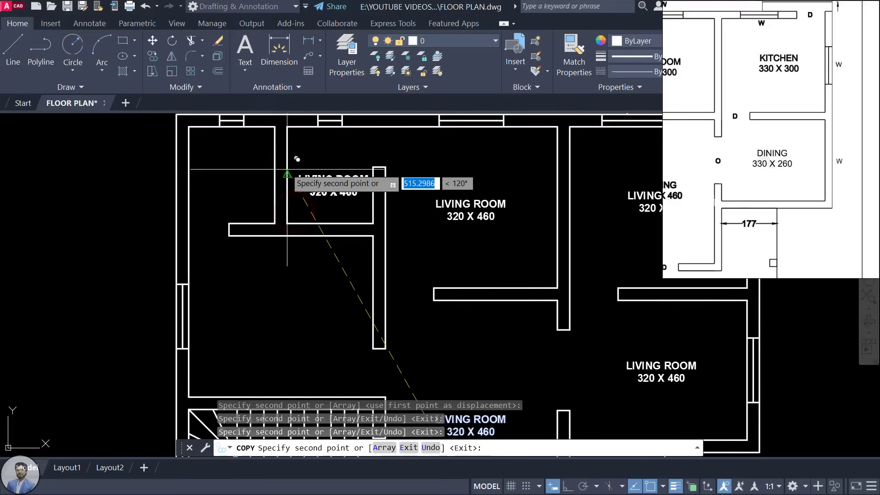
{"action": "left_click", "coordinate": [235, 303]}
Step: Place further label copies below the stairs and in the lower, lower-left and top rooms, then end COPY
{"action": "middle_click_drag", "start_coordinate": [267, 326], "coordinate": [289, 85]}
{"action": "left_click", "coordinate": [274, 236]}
{"action": "middle_click_drag", "start_coordinate": [381, 295], "coordinate": [302, 228]}
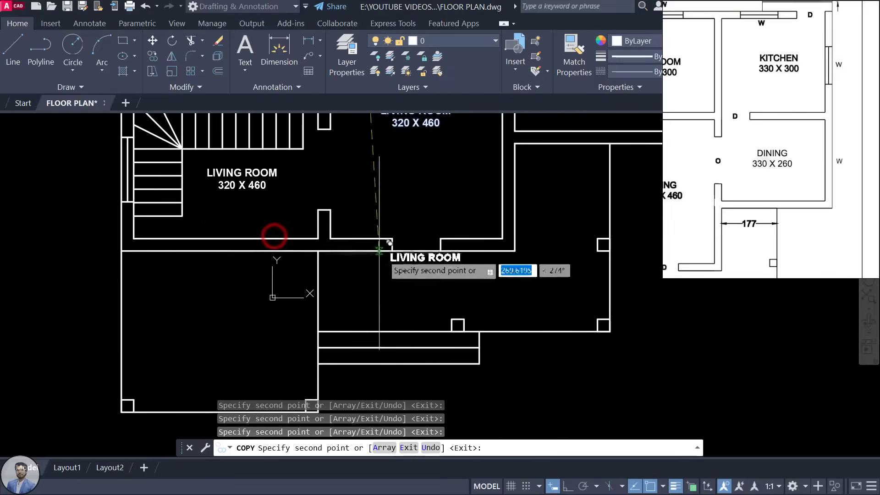
{"action": "left_click", "coordinate": [435, 276]}
{"action": "middle_click_drag", "start_coordinate": [406, 307], "coordinate": [456, 249]}
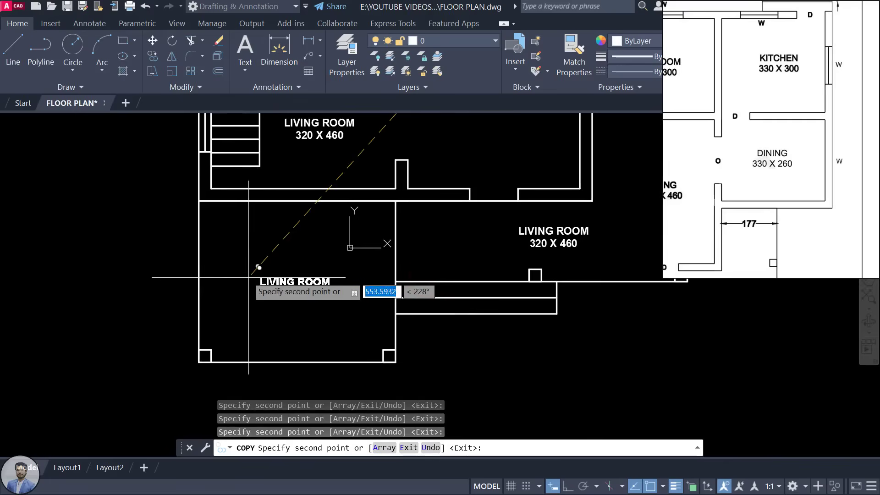
{"action": "scroll", "coordinate": [256, 280], "scroll_direction": "down", "scroll_amount": 2}
{"action": "left_click", "coordinate": [247, 279]}
{"action": "scroll", "coordinate": [248, 284], "scroll_direction": "down", "scroll_amount": 3}
{"action": "scroll", "coordinate": [281, 213], "scroll_direction": "up", "scroll_amount": 6}
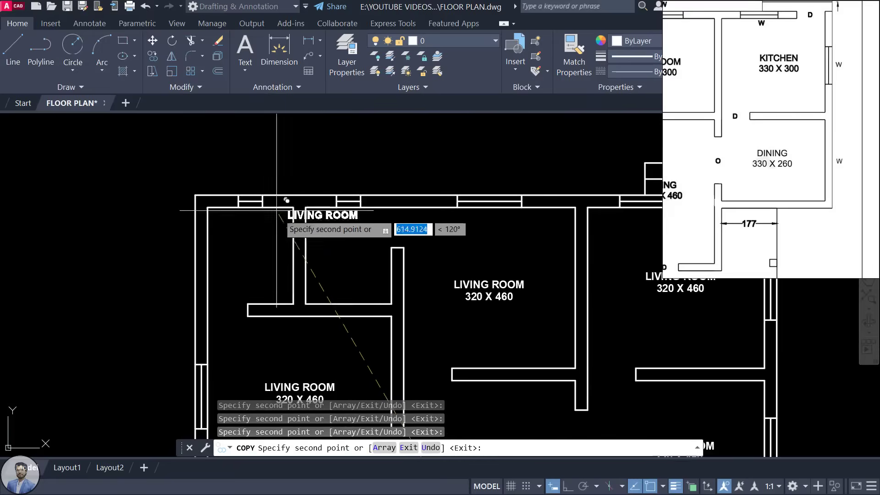
{"action": "left_click", "coordinate": [304, 255]}
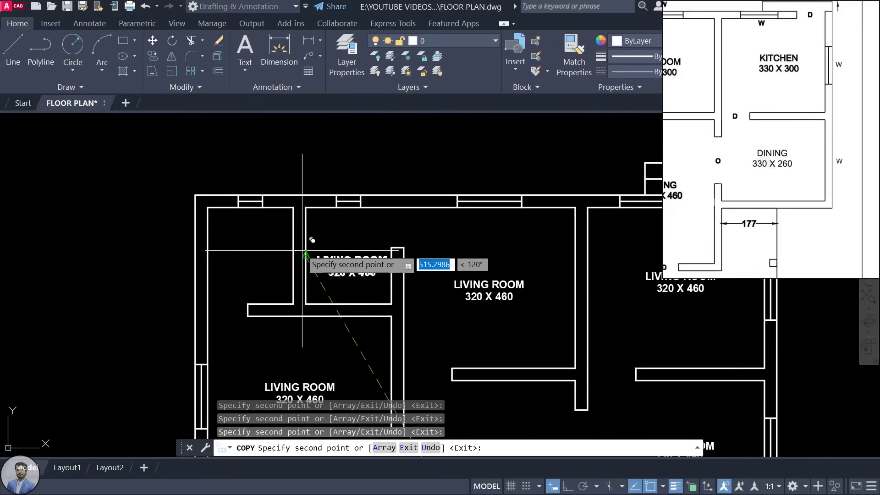
{"action": "left_click", "coordinate": [210, 250]}
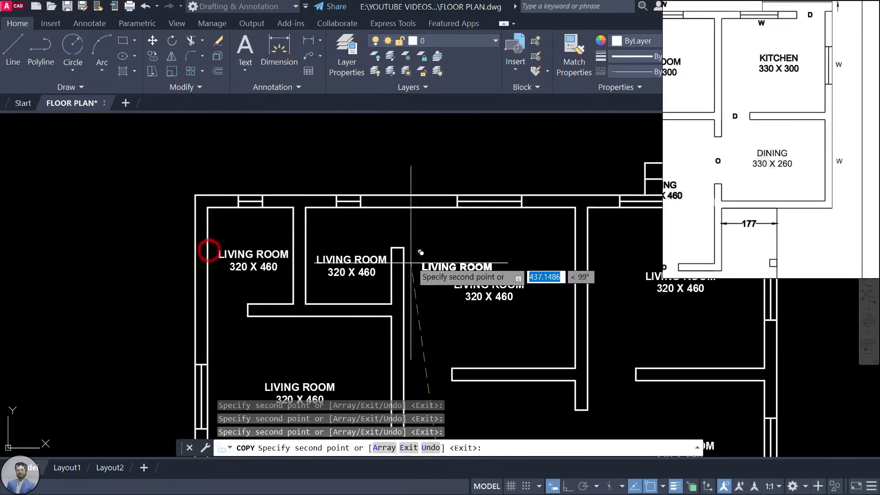
{"action": "scroll", "coordinate": [413, 257], "scroll_direction": "down", "scroll_amount": 2}
{"action": "scroll", "coordinate": [530, 293], "scroll_direction": "down", "scroll_amount": 3}
{"action": "scroll", "coordinate": [810, 141], "scroll_direction": "down", "scroll_amount": 3}
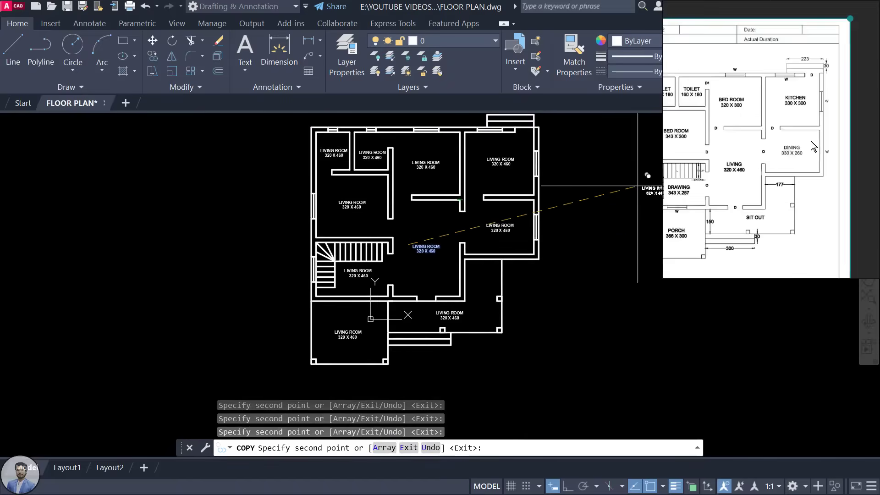
{"action": "left_click", "coordinate": [809, 142]}
{"action": "key", "text": "Escape"}
{"action": "key", "text": "Escape"}
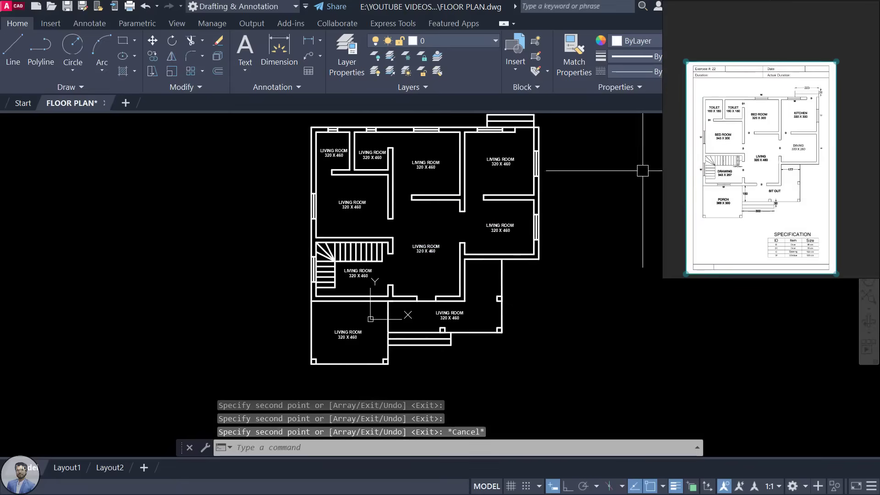
Step: Edit the copied label beside the living room to read DINING ROOM 330 X 260
{"action": "scroll", "coordinate": [504, 227], "scroll_direction": "up", "scroll_amount": 2}
{"action": "scroll", "coordinate": [505, 226], "scroll_direction": "up", "scroll_amount": 4}
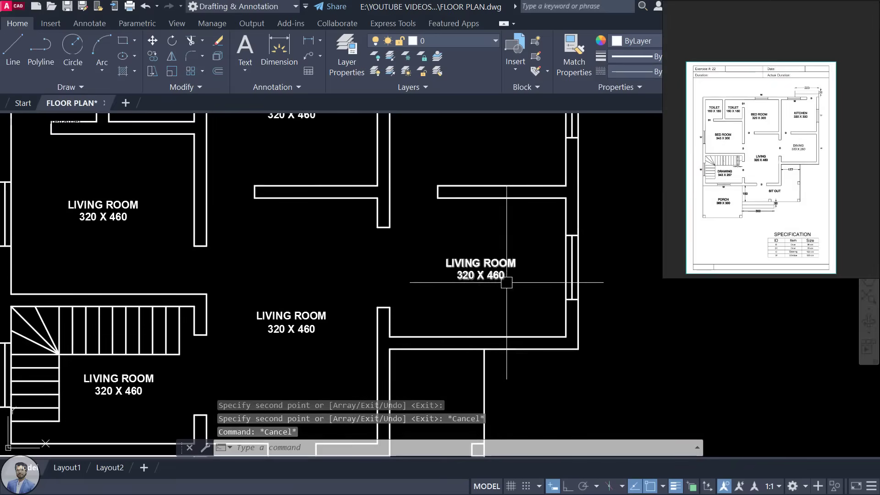
{"action": "scroll", "coordinate": [772, 169], "scroll_direction": "up", "scroll_amount": 5}
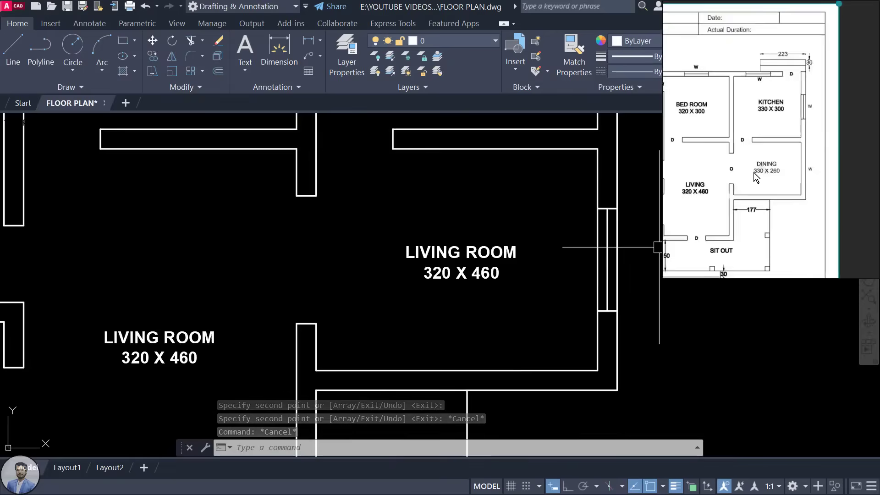
{"action": "double_click", "coordinate": [473, 254]}
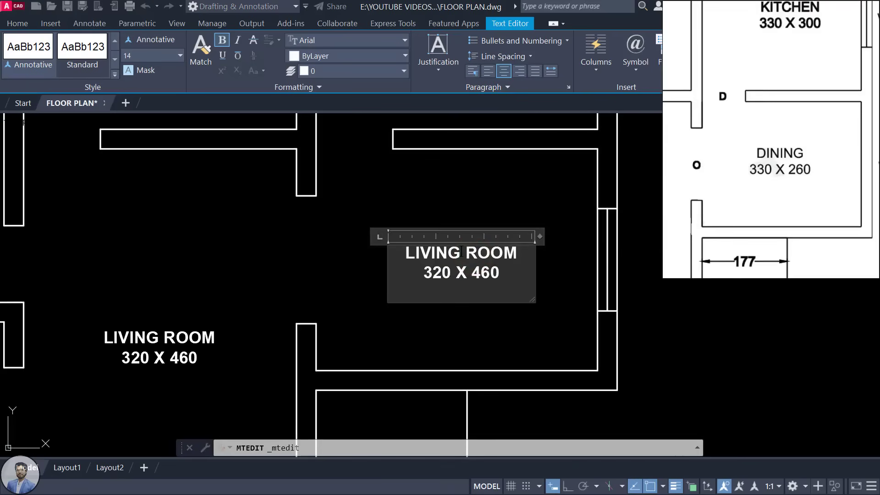
{"action": "left_click_drag", "start_coordinate": [461, 253], "coordinate": [392, 247]}
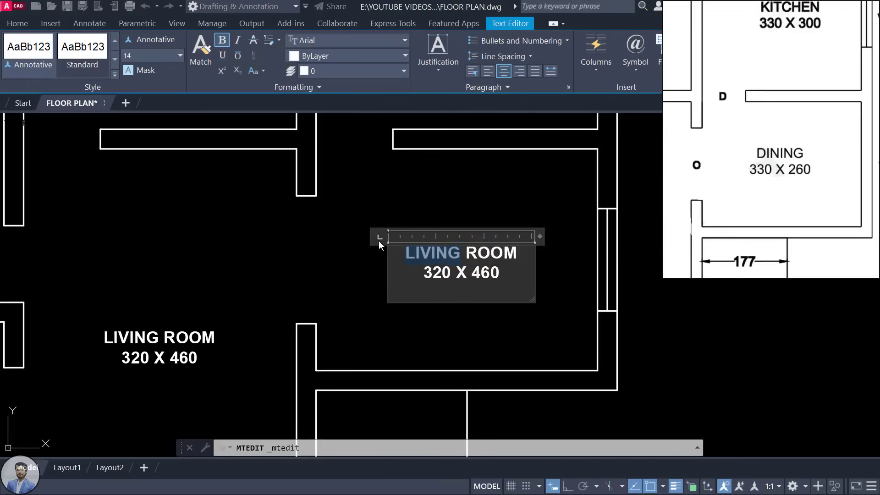
{"action": "type", "text": "DINING"}
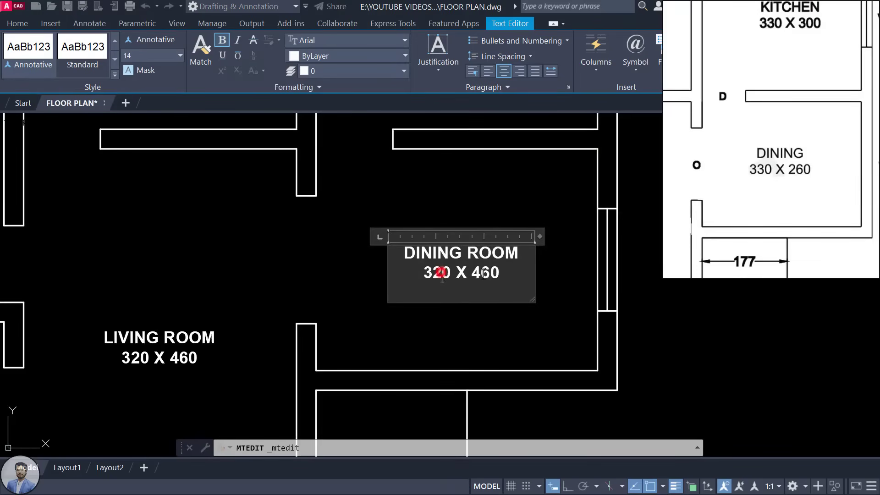
{"action": "key", "text": "BackSpace"}
{"action": "type", "text": "30 X "}
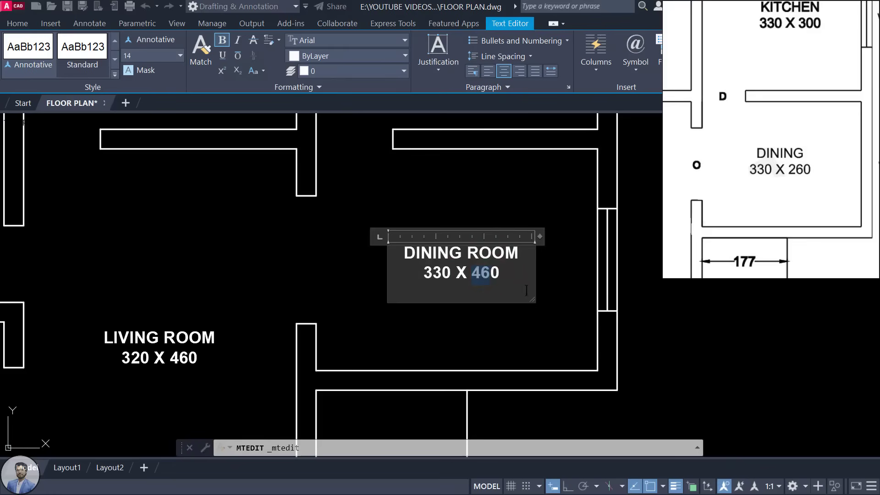
{"action": "type", "text": "2"}
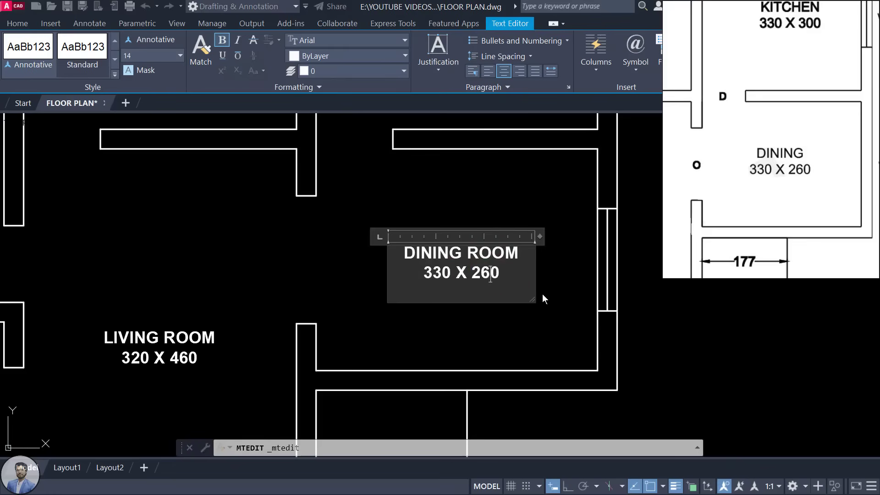
{"action": "left_click", "coordinate": [638, 217]}
{"action": "middle_click_drag", "start_coordinate": [433, 236], "coordinate": [436, 308]}
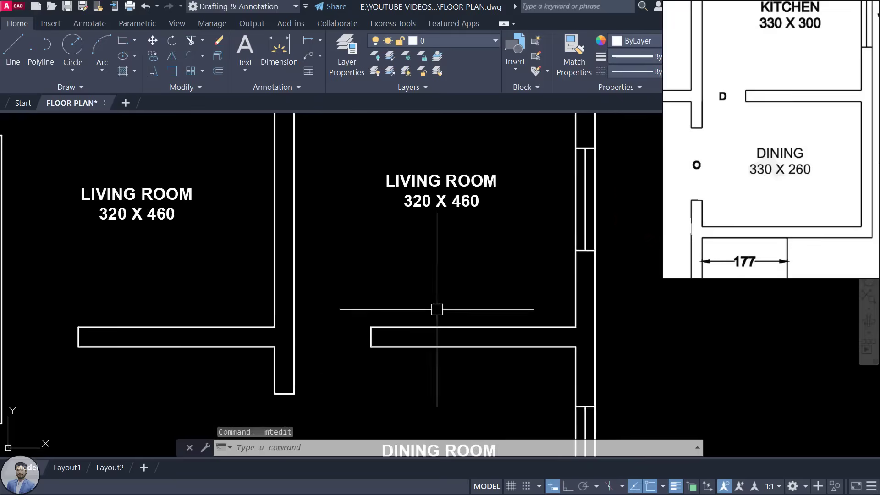
Step: Rename a copied LIVING ROOM label to KITCHEN, matching the reference plan
{"action": "left_click_drag", "start_coordinate": [805, 123], "coordinate": [801, 239]}
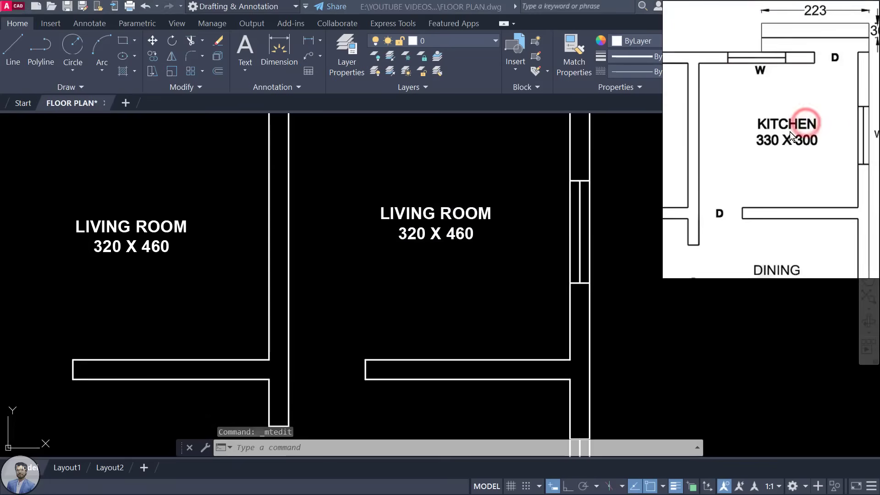
{"action": "scroll", "coordinate": [790, 132], "scroll_direction": "up", "scroll_amount": 1}
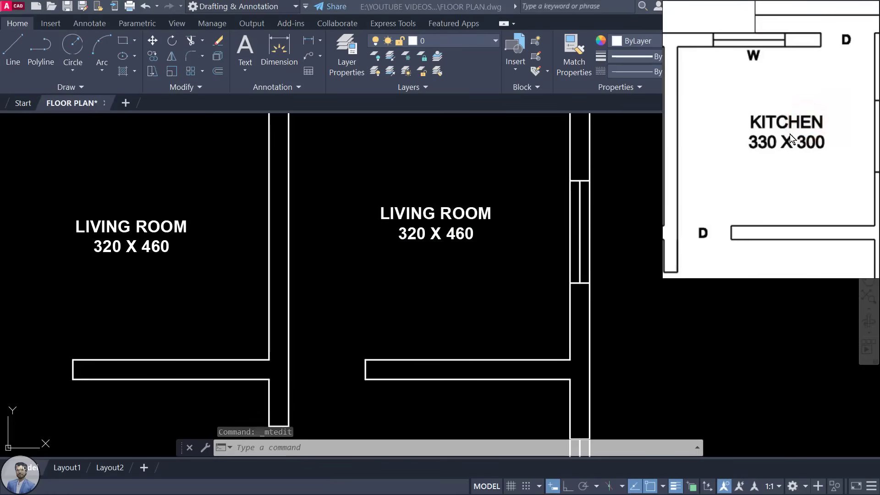
{"action": "double_click", "coordinate": [447, 215]}
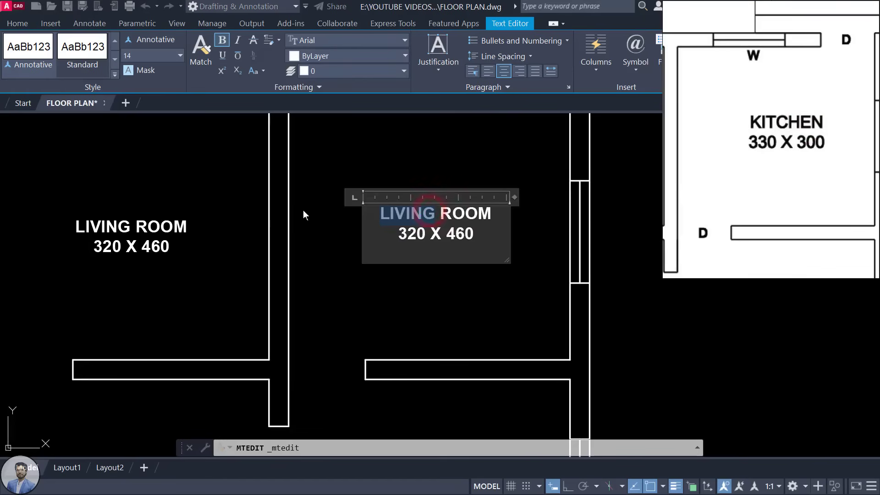
{"action": "type", "text": "KITV"}
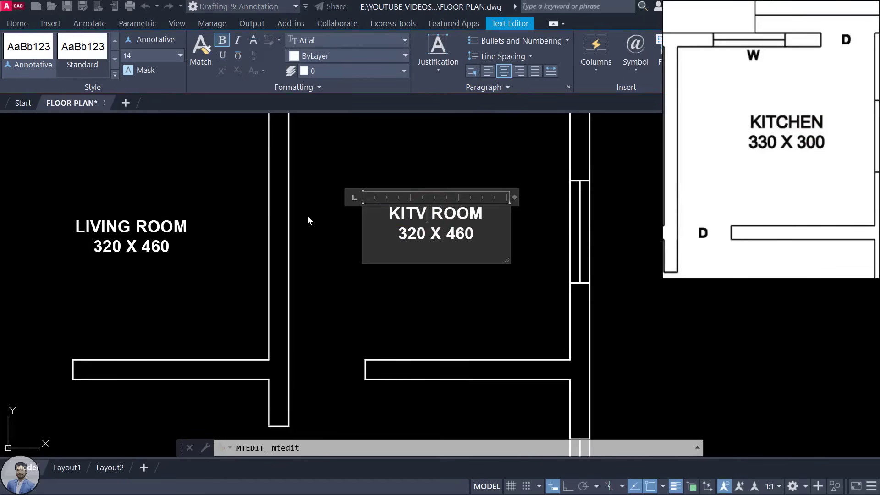
{"action": "key", "text": "BackSpace"}
{"action": "type", "text": "CHE"}
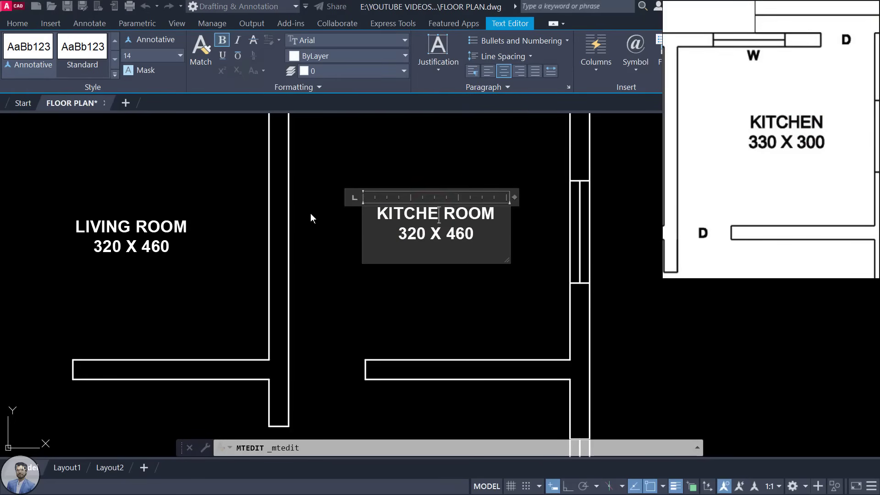
{"action": "type", "text": "N"}
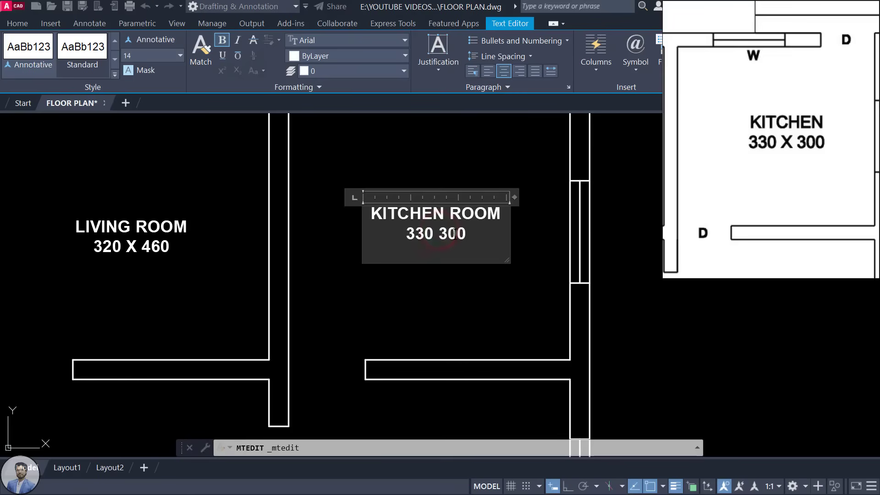
{"action": "left_click", "coordinate": [554, 223]}
Step: Change the middle living room label to BED ROOM
{"action": "scroll", "coordinate": [555, 223], "scroll_direction": "down", "scroll_amount": 2}
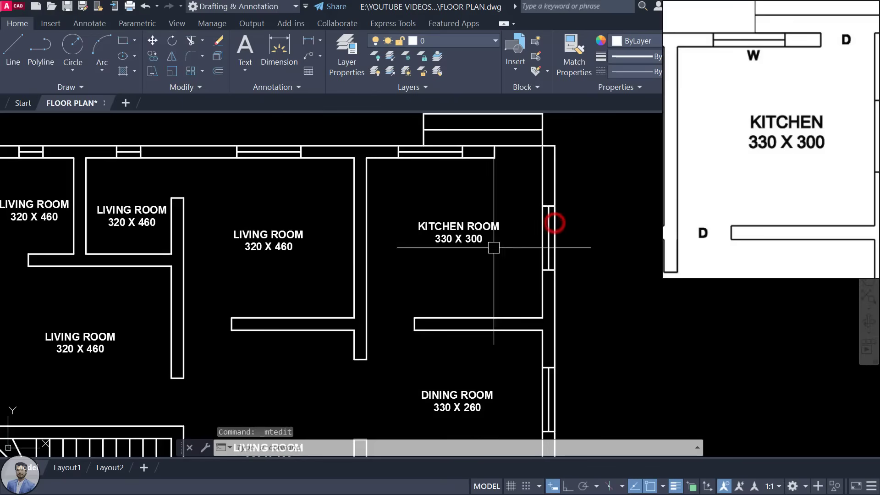
{"action": "middle_click_drag", "start_coordinate": [314, 250], "coordinate": [363, 247]}
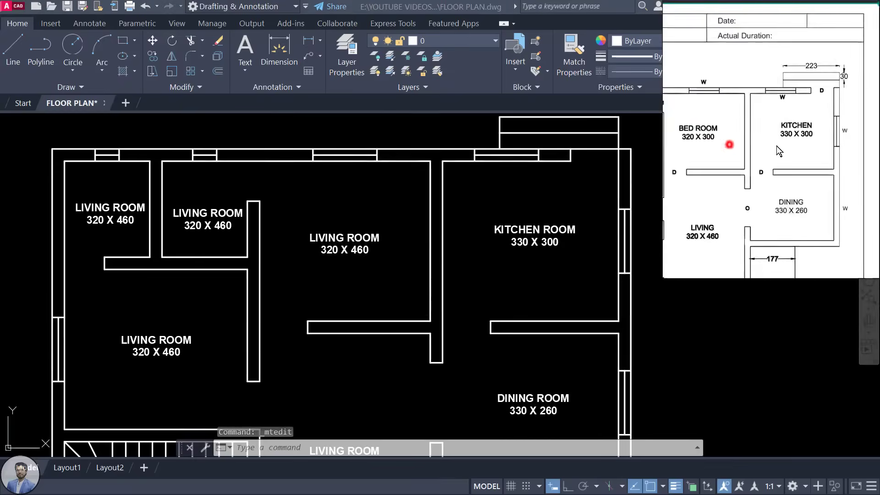
{"action": "double_click", "coordinate": [332, 241]}
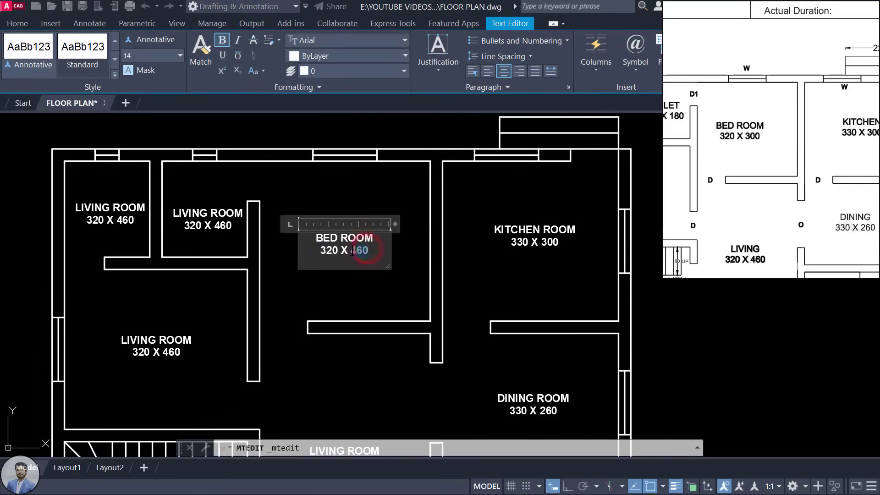
{"action": "left_click", "coordinate": [407, 246]}
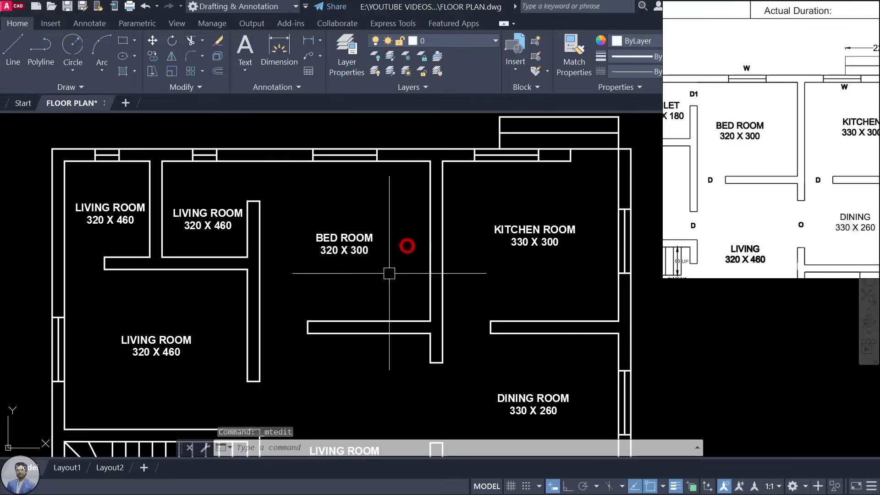
Step: Relabel the small upper room as TOILET 160 X 180
{"action": "middle_click_drag", "start_coordinate": [317, 270], "coordinate": [414, 267]}
{"action": "scroll", "coordinate": [760, 124], "scroll_direction": "down", "scroll_amount": 3}
{"action": "left_click_drag", "start_coordinate": [713, 144], "coordinate": [760, 117]}
{"action": "scroll", "coordinate": [760, 117], "scroll_direction": "up", "scroll_amount": 3}
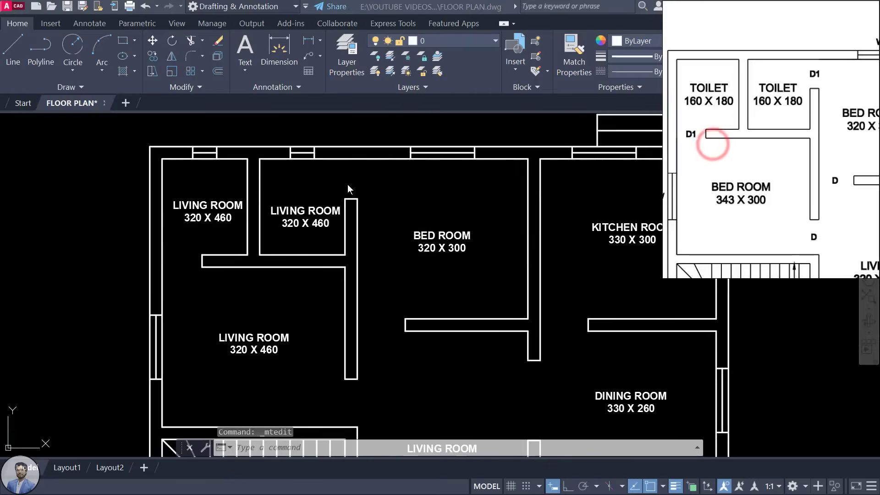
{"action": "double_click", "coordinate": [315, 211]}
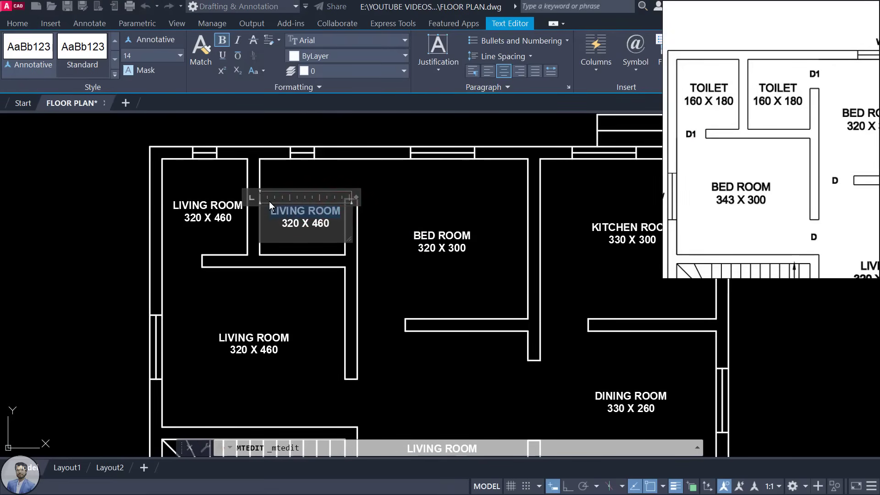
{"action": "type", "text": "TOI"}
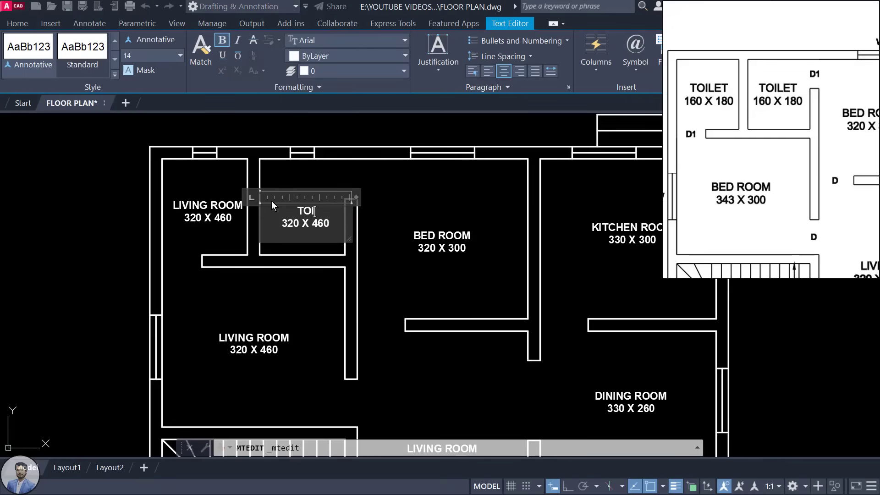
{"action": "type", "text": "LET"}
{"action": "double_click", "coordinate": [290, 223]}
{"action": "type", "text": "160"}
{"action": "double_click", "coordinate": [321, 223]}
{"action": "type", "text": "180"}
{"action": "left_click", "coordinate": [224, 182]}
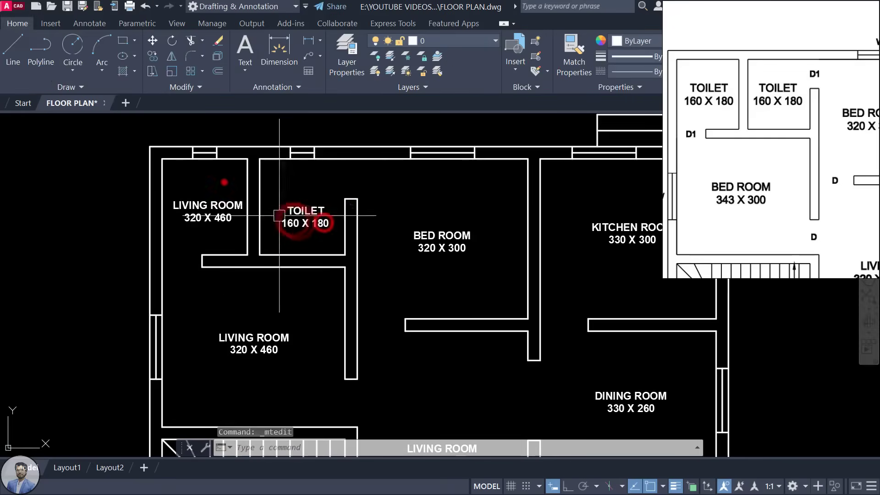
{"action": "left_click", "coordinate": [229, 206]}
Step: Erase the extra living room label and rename the lower copy to BED ROOM
{"action": "key", "text": "Delete"}
{"action": "left_click", "coordinate": [250, 201]}
{"action": "middle_click_drag", "start_coordinate": [273, 334], "coordinate": [286, 262]}
{"action": "double_click", "coordinate": [286, 262]}
{"action": "mouse_move", "coordinate": [267, 263]}
{"action": "left_mouse_down"}
{"action": "mouse_move", "coordinate": [114, 265]}
{"action": "mouse_move", "coordinate": [252, 276]}
{"action": "left_mouse_up"}
{"action": "type", "text": "BED"}
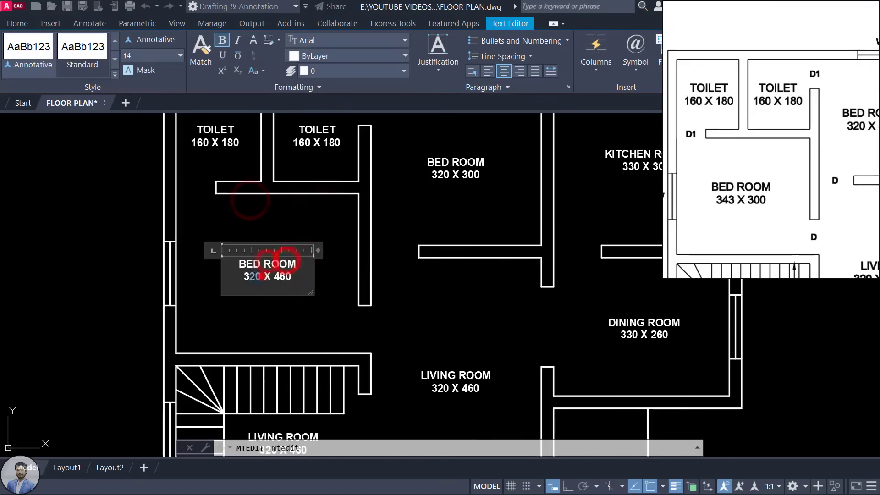
{"action": "left_click", "coordinate": [403, 306]}
Step: Rename the label beside the stairs to DRAWING ROOM 343 X 257
{"action": "middle_click_drag", "start_coordinate": [290, 429], "coordinate": [309, 246]}
{"action": "scroll", "coordinate": [308, 245], "scroll_direction": "up", "scroll_amount": 2}
{"action": "double_click", "coordinate": [308, 245]}
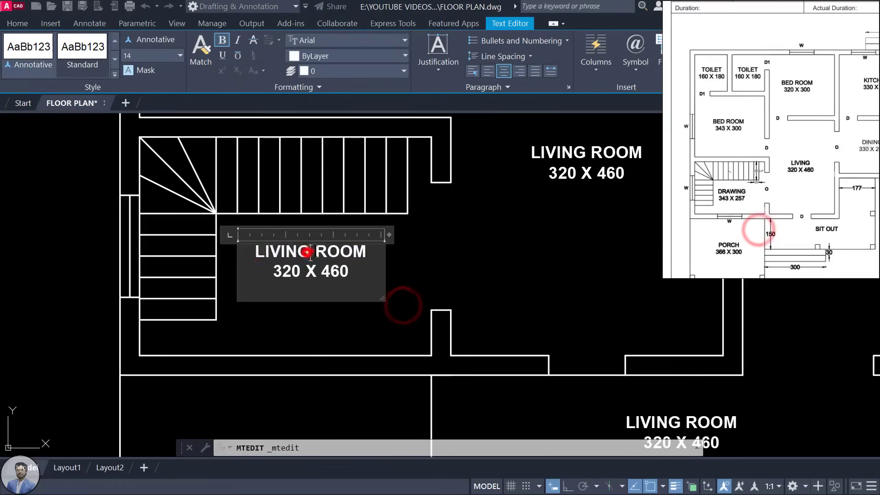
{"action": "double_click", "coordinate": [280, 245]}
{"action": "type", "text": "DRAWING"}
{"action": "left_click_drag", "start_coordinate": [299, 271], "coordinate": [285, 271]}
{"action": "type", "text": "257"}
{"action": "left_click", "coordinate": [477, 261]}
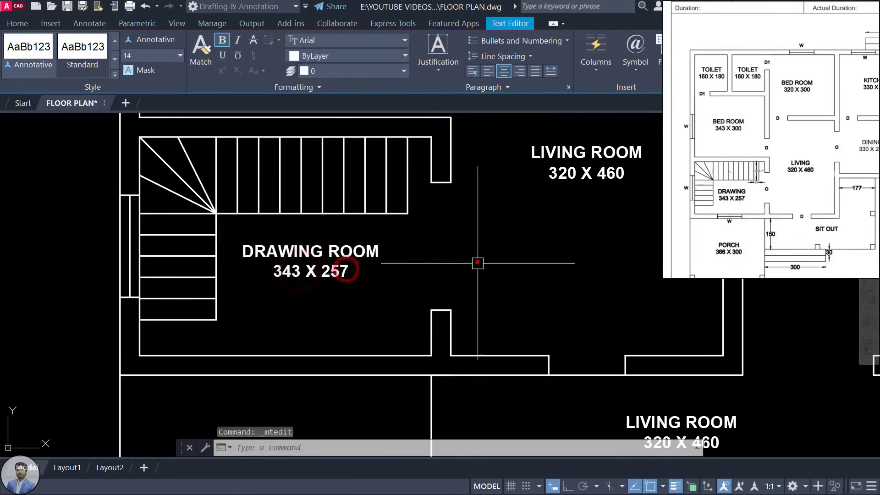
Step: Relabel the porch area as PORCH 366 X 300
{"action": "middle_click_drag", "start_coordinate": [478, 261], "coordinate": [307, 298]}
{"action": "double_click", "coordinate": [307, 298]}
{"action": "left_click_drag", "start_coordinate": [352, 295], "coordinate": [106, 289]}
{"action": "type", "text": "PORCH"}
{"action": "left_click_drag", "start_coordinate": [334, 316], "coordinate": [304, 315]}
{"action": "type", "text": "300"}
{"action": "left_click", "coordinate": [436, 314]}
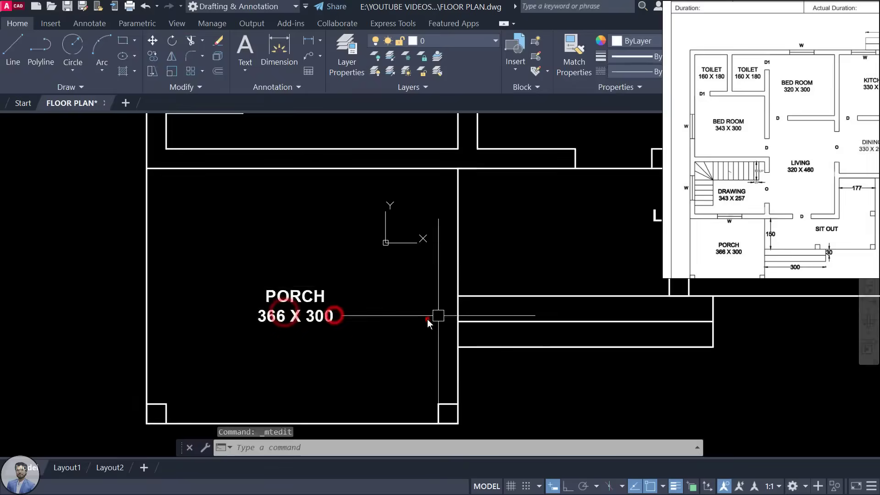
Step: Relabel the remaining copy in the sit out area as SIT OUT
{"action": "middle_click_drag", "start_coordinate": [436, 314], "coordinate": [132, 356]}
{"action": "double_click", "coordinate": [393, 270]}
{"action": "left_click_drag", "start_coordinate": [438, 291], "coordinate": [346, 268]}
{"action": "type", "text": "SIT OUT"}
{"action": "left_click", "coordinate": [523, 279]}
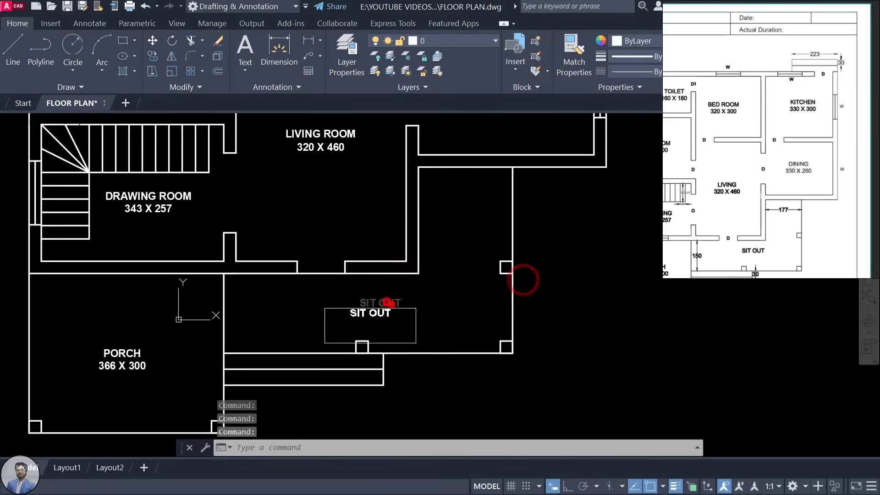
{"action": "scroll", "coordinate": [366, 317], "scroll_direction": "down", "scroll_amount": 5}
{"action": "left_click", "coordinate": [344, 230]}
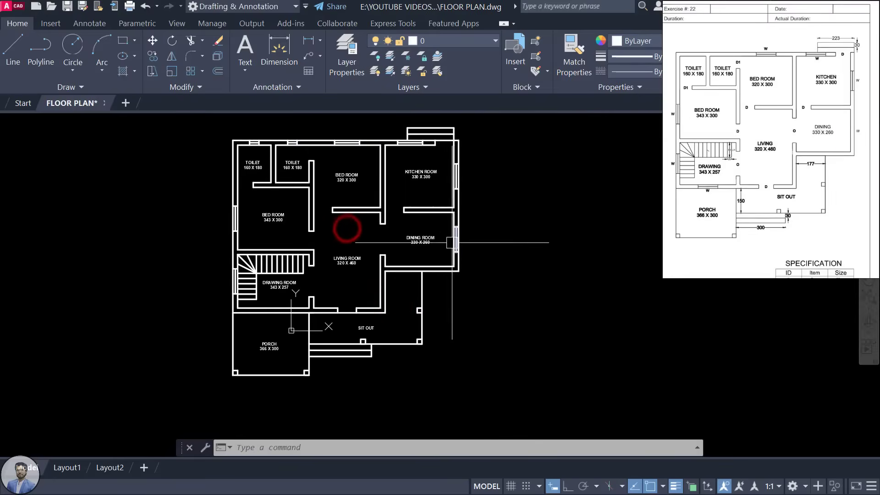
{"action": "scroll", "coordinate": [445, 238], "scroll_direction": "up", "scroll_amount": 5}
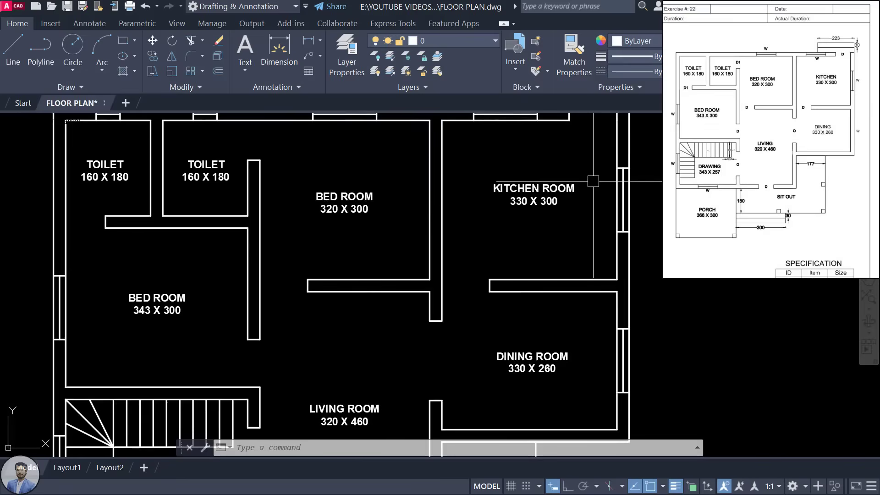
{"action": "scroll", "coordinate": [771, 92], "scroll_direction": "up", "scroll_amount": 5}
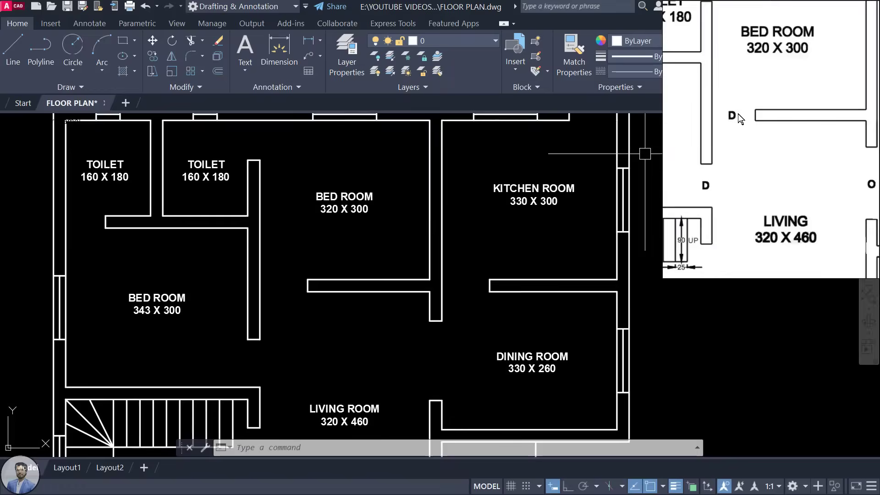
{"action": "scroll", "coordinate": [736, 114], "scroll_direction": "down", "scroll_amount": 2}
{"action": "scroll", "coordinate": [736, 115], "scroll_direction": "up", "scroll_amount": 3}
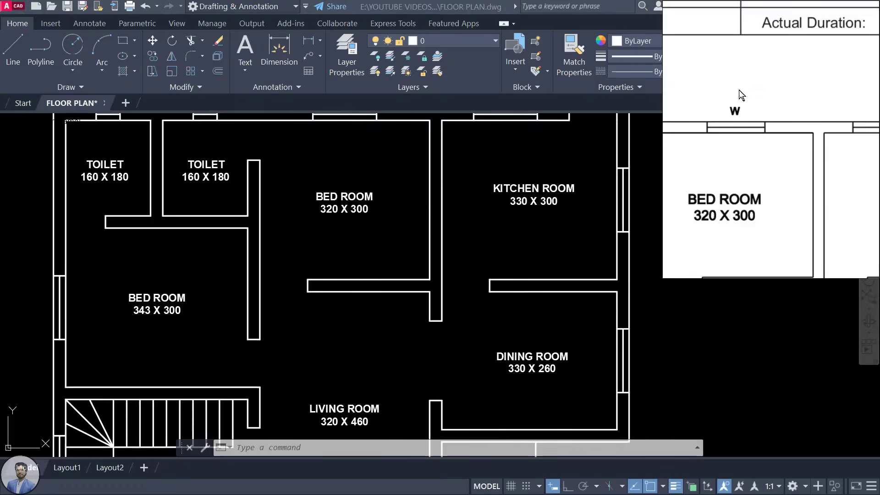
{"action": "scroll", "coordinate": [740, 121], "scroll_direction": "down", "scroll_amount": 4}
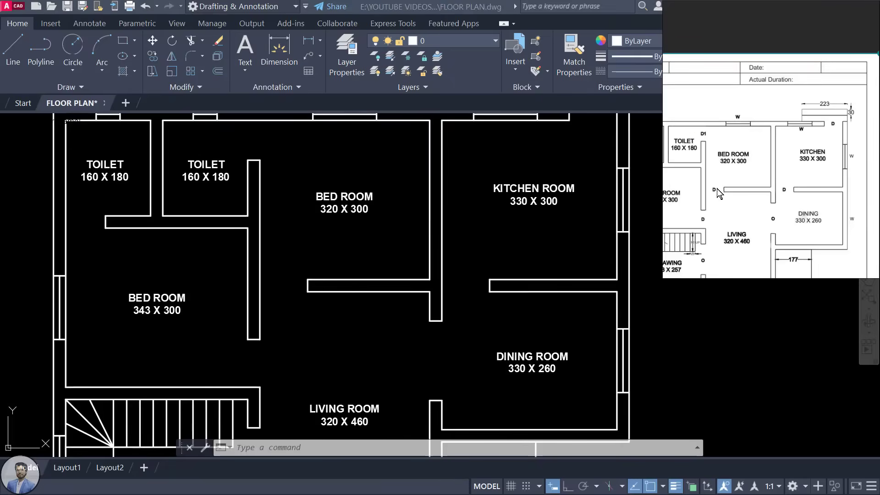
{"action": "scroll", "coordinate": [736, 235], "scroll_direction": "down", "scroll_amount": 3}
{"action": "left_click_drag", "start_coordinate": [736, 236], "coordinate": [767, 194]}
{"action": "scroll", "coordinate": [747, 224], "scroll_direction": "up", "scroll_amount": 4}
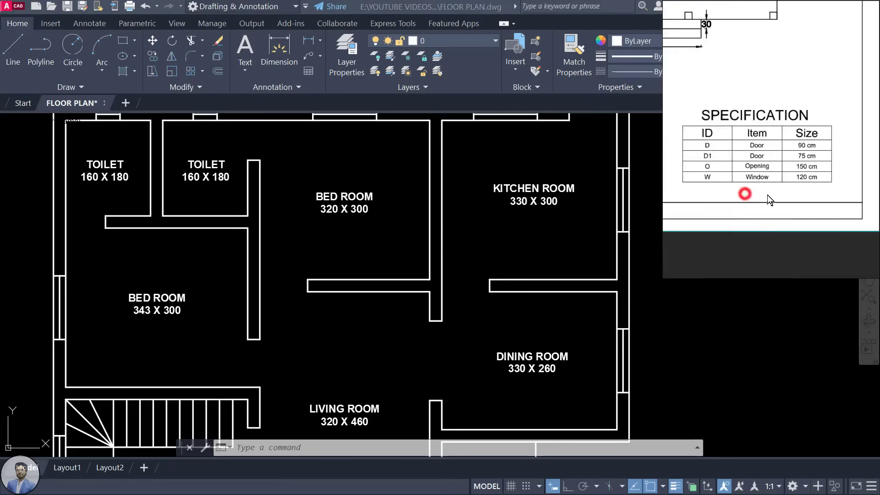
{"action": "scroll", "coordinate": [749, 164], "scroll_direction": "up", "scroll_amount": 2}
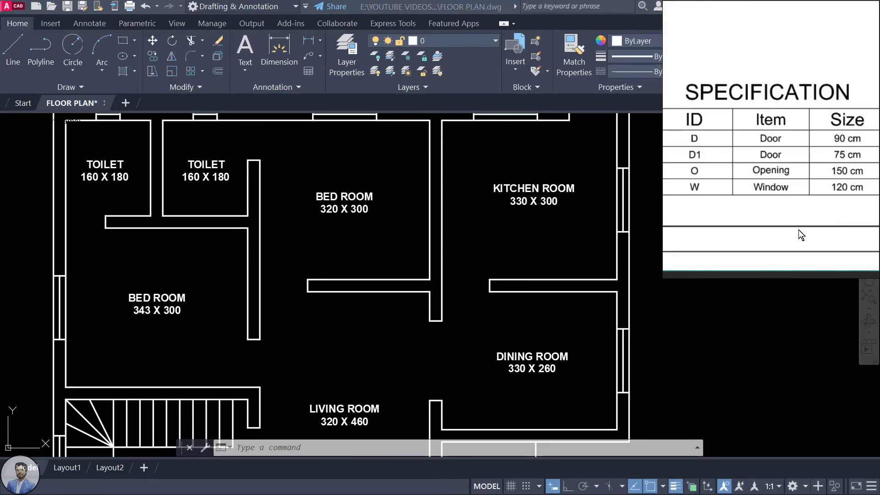
{"action": "scroll", "coordinate": [767, 230], "scroll_direction": "down", "scroll_amount": 2}
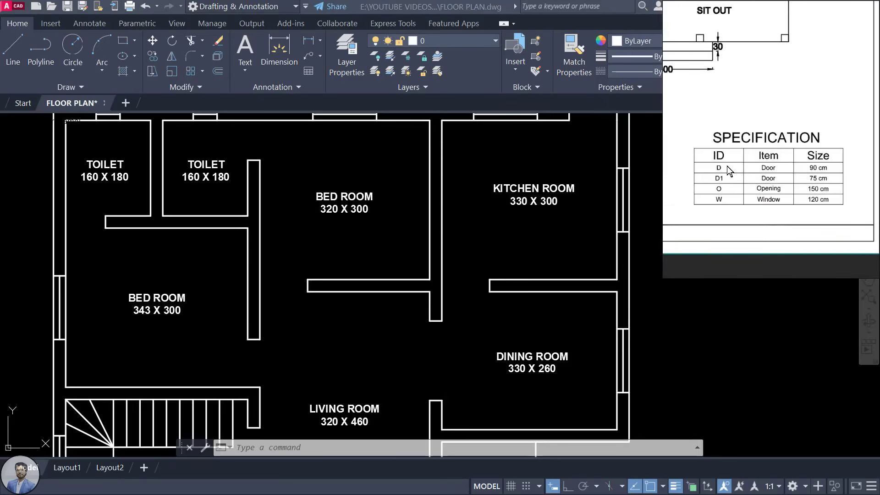
{"action": "scroll", "coordinate": [732, 185], "scroll_direction": "down", "scroll_amount": 2}
{"action": "scroll", "coordinate": [717, 128], "scroll_direction": "up", "scroll_amount": 2}
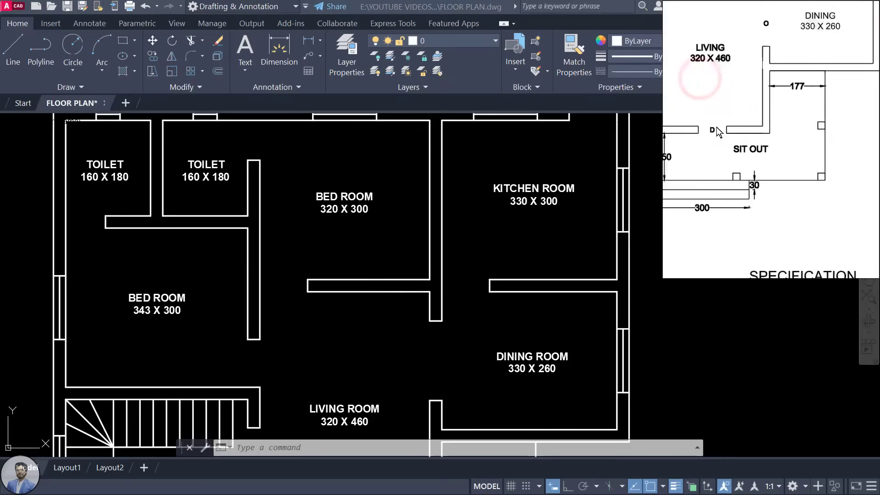
{"action": "left_click_drag", "start_coordinate": [716, 127], "coordinate": [722, 134]}
{"action": "left_click", "coordinate": [397, 223]}
{"action": "mouse_move", "coordinate": [280, 280]}
{"action": "middle_mouse_down"}
{"action": "mouse_move", "coordinate": [330, 226]}
{"action": "mouse_move", "coordinate": [350, 304]}
{"action": "middle_mouse_up"}
{"action": "scroll", "coordinate": [334, 234], "scroll_direction": "up", "scroll_amount": 2}
Step: Copy the BED ROOM 320 X 300 label near the bedroom door and change its text to D
{"action": "left_click", "coordinate": [458, 160]}
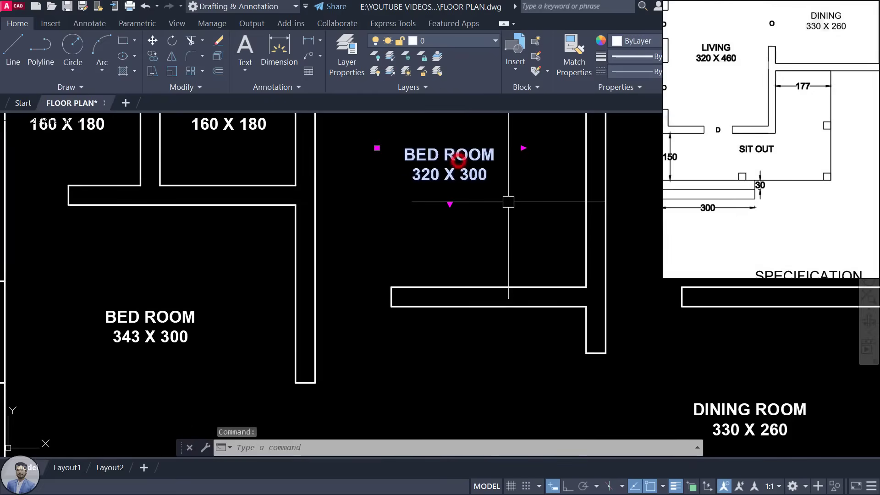
{"action": "type", "text": "co"}
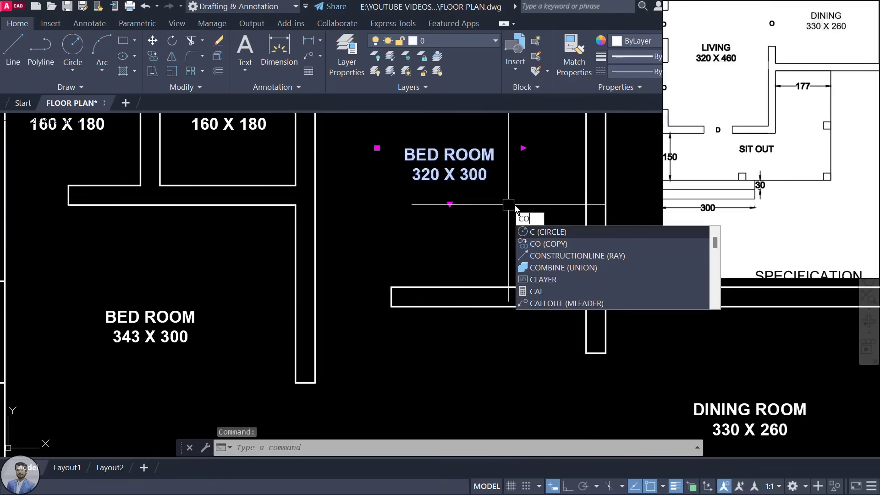
{"action": "key", "text": "Return"}
{"action": "left_click", "coordinate": [456, 157]}
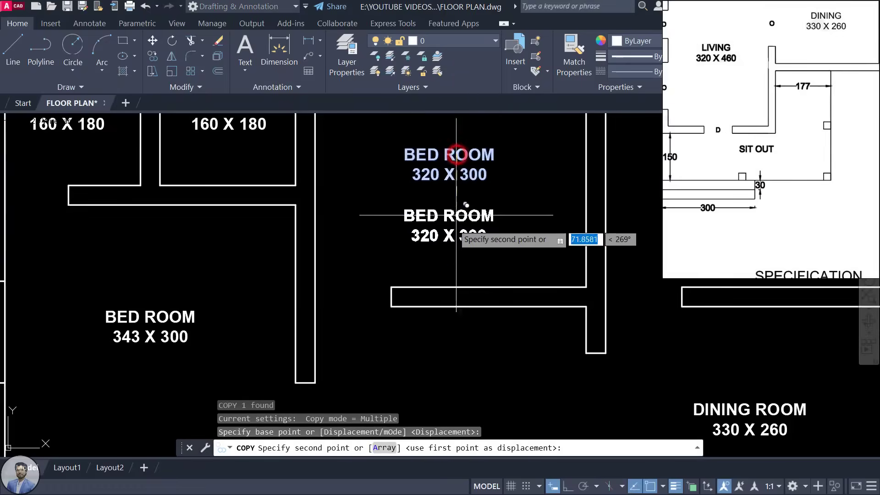
{"action": "left_click", "coordinate": [425, 236]}
{"action": "key", "text": "Escape"}
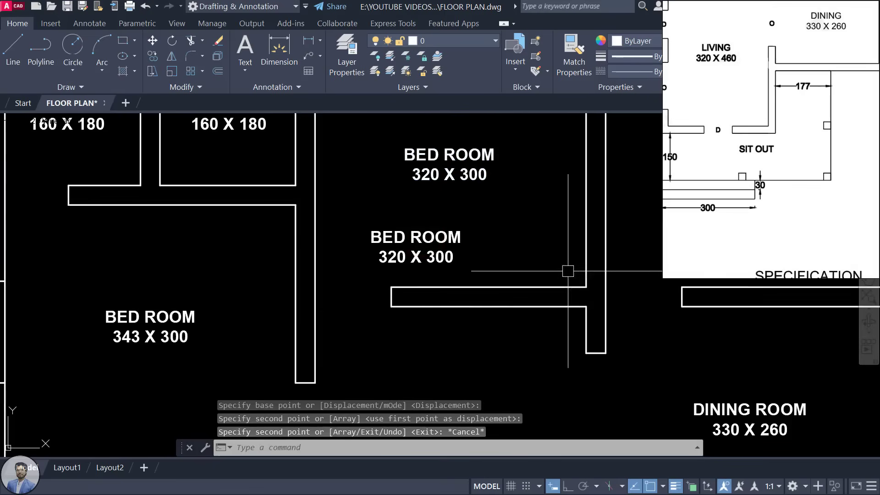
{"action": "left_click", "coordinate": [433, 236]}
{"action": "double_click", "coordinate": [433, 236]}
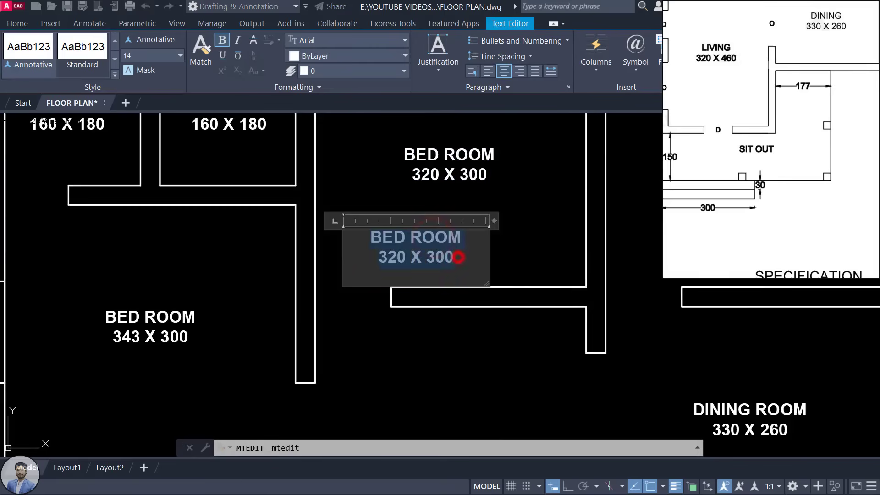
{"action": "type", "text": "D"}
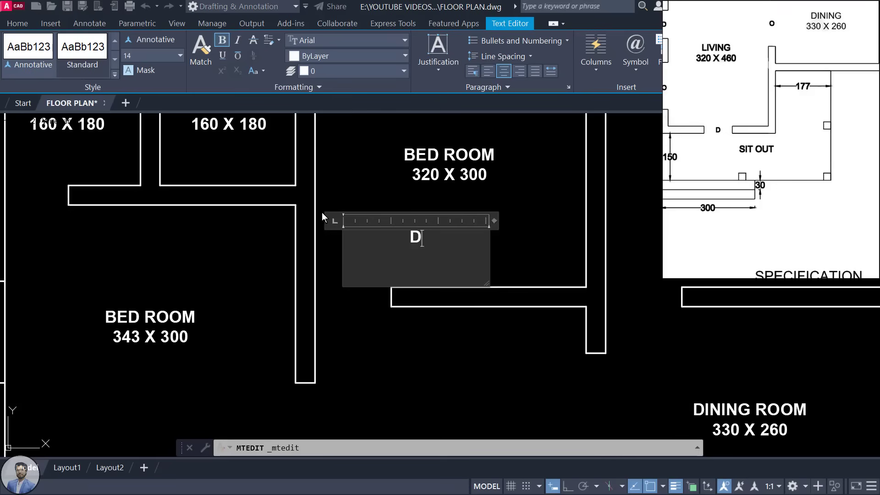
{"action": "left_click", "coordinate": [532, 240]}
Step: Stretch the D tag's text box and move the tag down to the bedroom doorway
{"action": "left_click", "coordinate": [414, 237]}
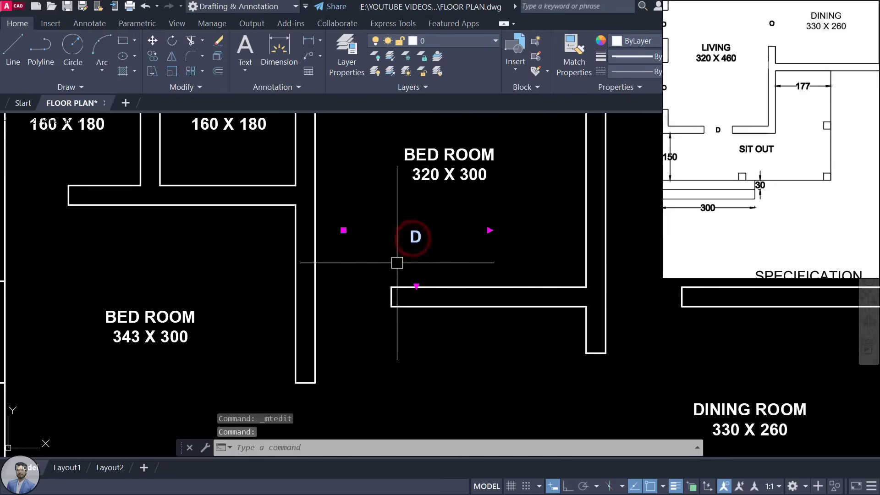
{"action": "left_click", "coordinate": [489, 230]}
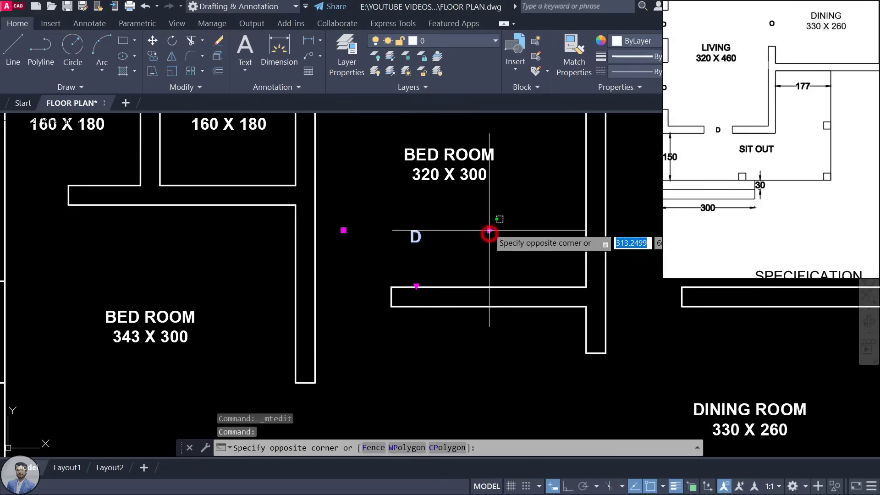
{"action": "left_click", "coordinate": [488, 230]}
{"action": "left_click", "coordinate": [489, 230]}
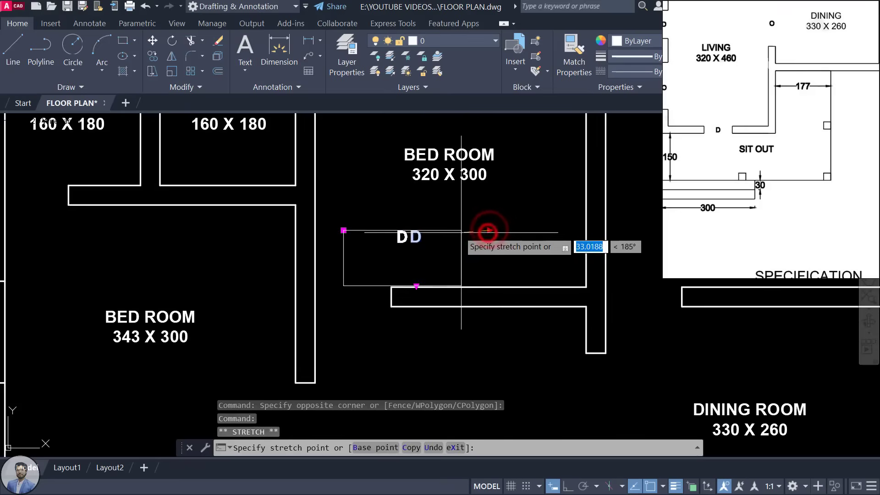
{"action": "left_click", "coordinate": [377, 231]}
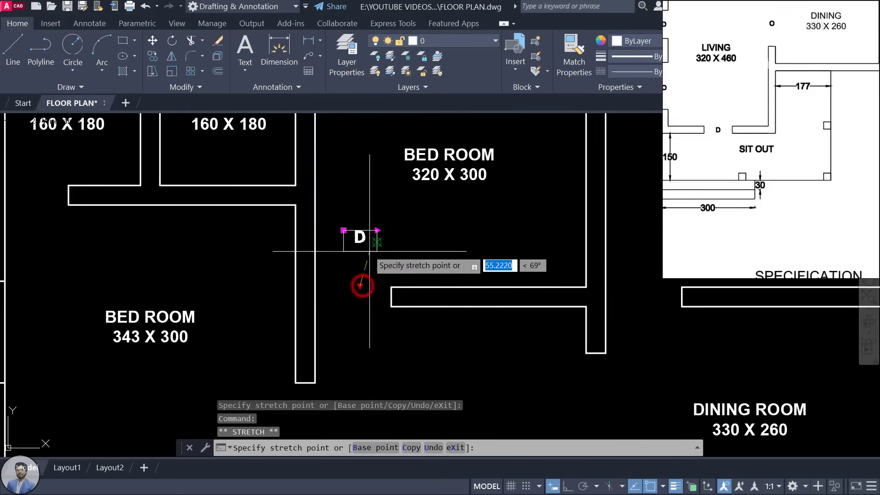
{"action": "scroll", "coordinate": [362, 237], "scroll_direction": "up", "scroll_amount": 2}
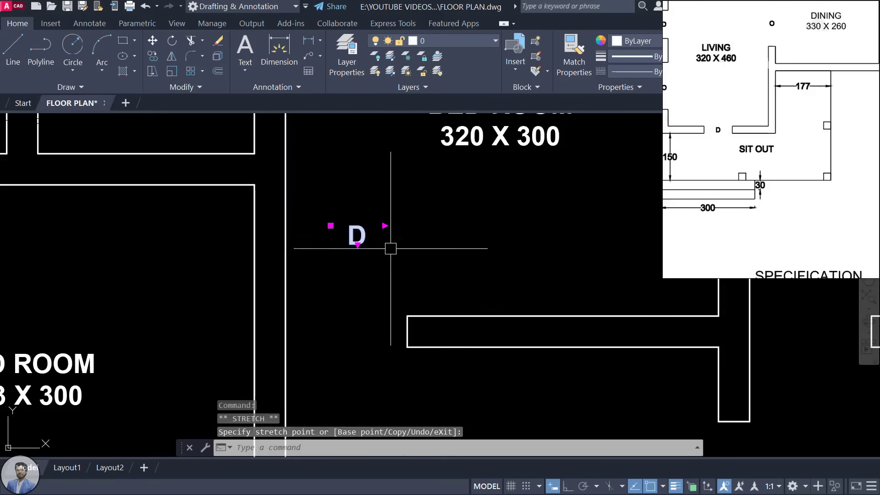
{"action": "left_click", "coordinate": [371, 238]}
{"action": "left_click_drag", "start_coordinate": [367, 237], "coordinate": [366, 329]}
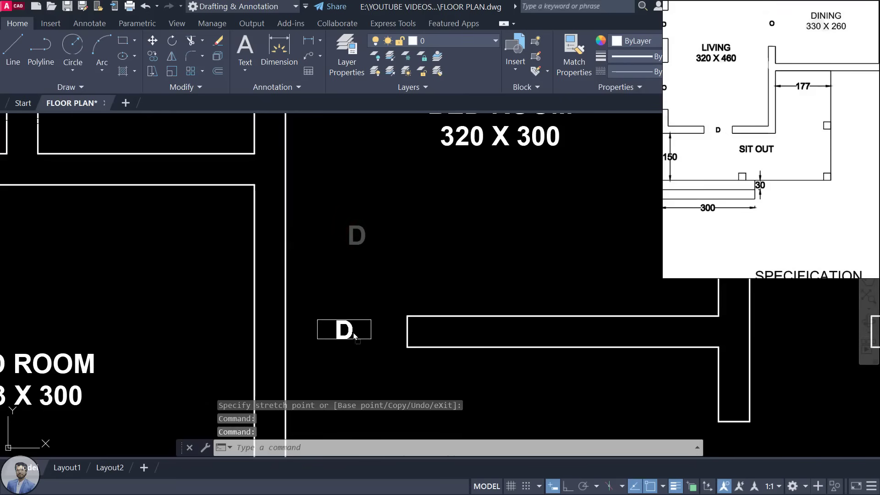
{"action": "left_click", "coordinate": [353, 335]}
{"action": "scroll", "coordinate": [373, 294], "scroll_direction": "down", "scroll_amount": 4}
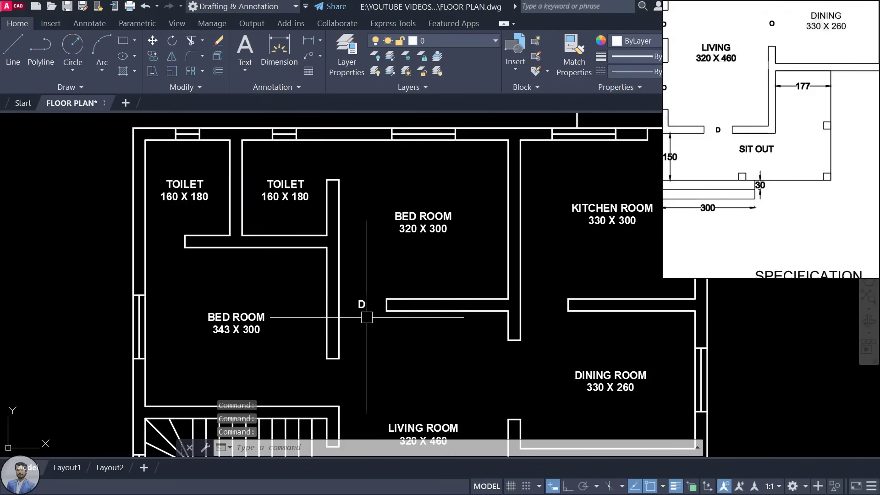
Step: Copy the D tag (CO) to the bedroom-to-living doorway and the kitchen-side doorway
{"action": "type", "text": "co"}
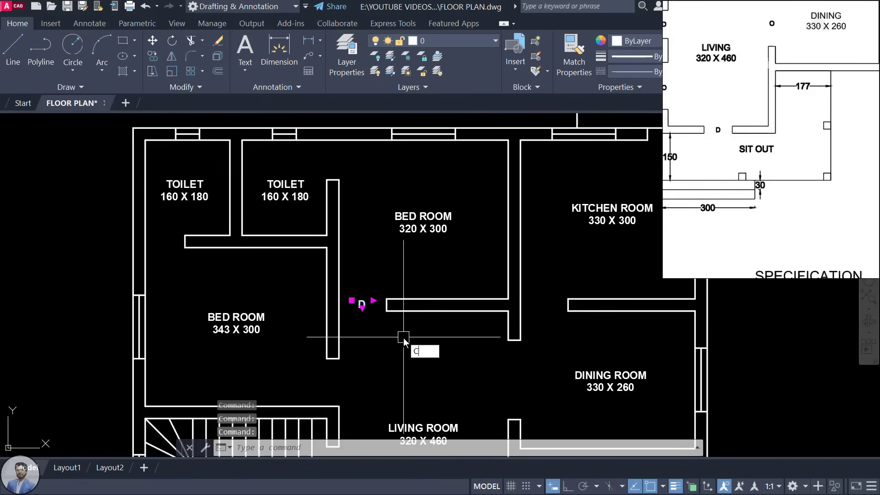
{"action": "key", "text": "Return"}
{"action": "scroll", "coordinate": [369, 323], "scroll_direction": "up", "scroll_amount": 3}
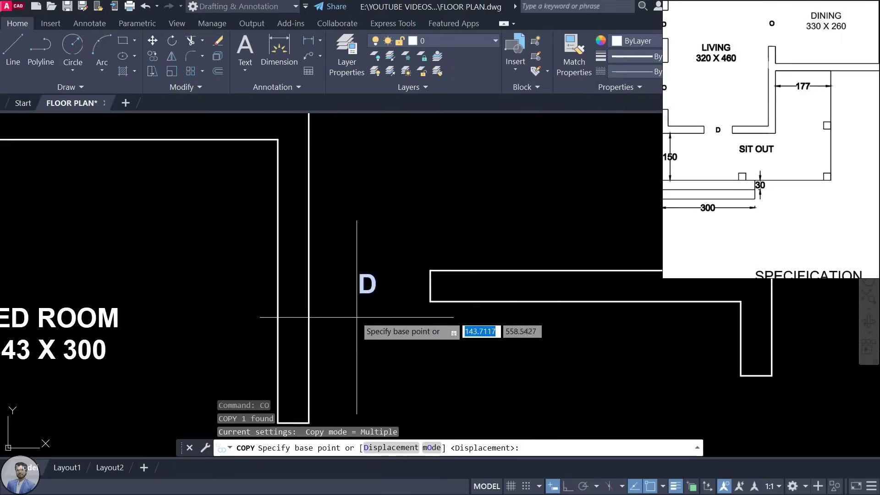
{"action": "left_click", "coordinate": [361, 285]}
{"action": "scroll", "coordinate": [364, 282], "scroll_direction": "down", "scroll_amount": 3}
{"action": "middle_click_drag", "start_coordinate": [365, 278], "coordinate": [409, 167]}
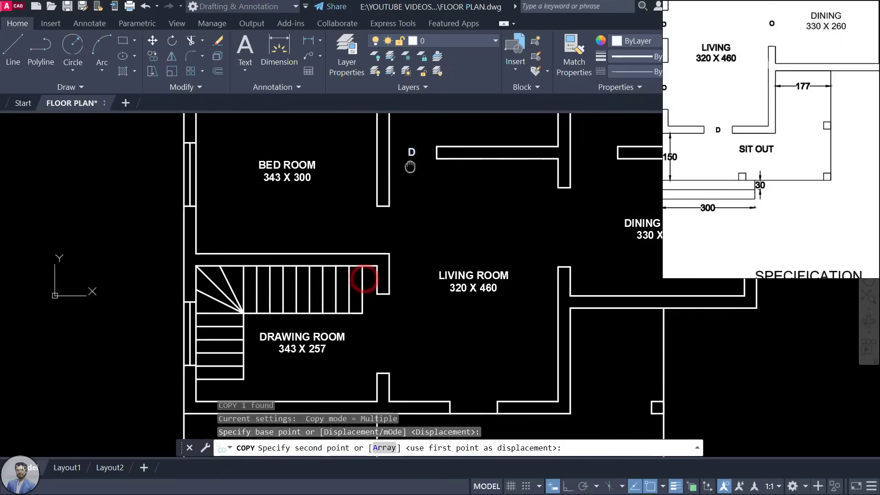
{"action": "left_click", "coordinate": [372, 224]}
{"action": "middle_click_drag", "start_coordinate": [446, 346], "coordinate": [444, 285]}
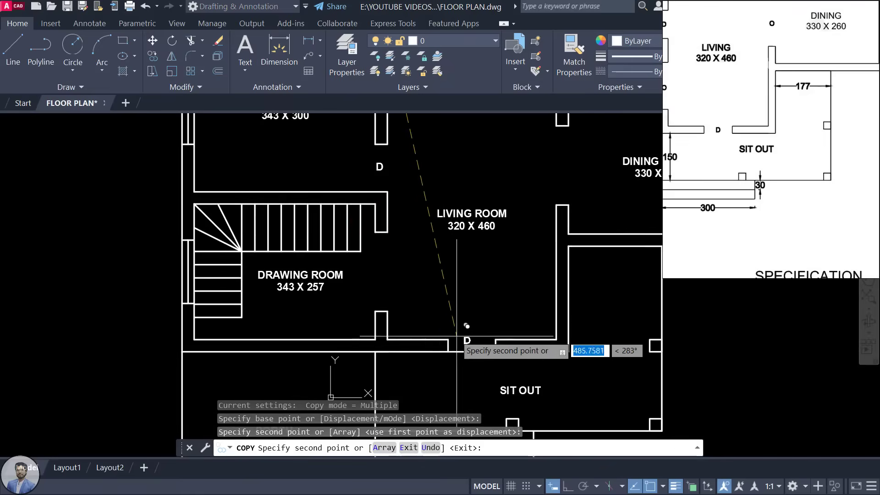
{"action": "middle_click_drag", "start_coordinate": [531, 249], "coordinate": [404, 476]}
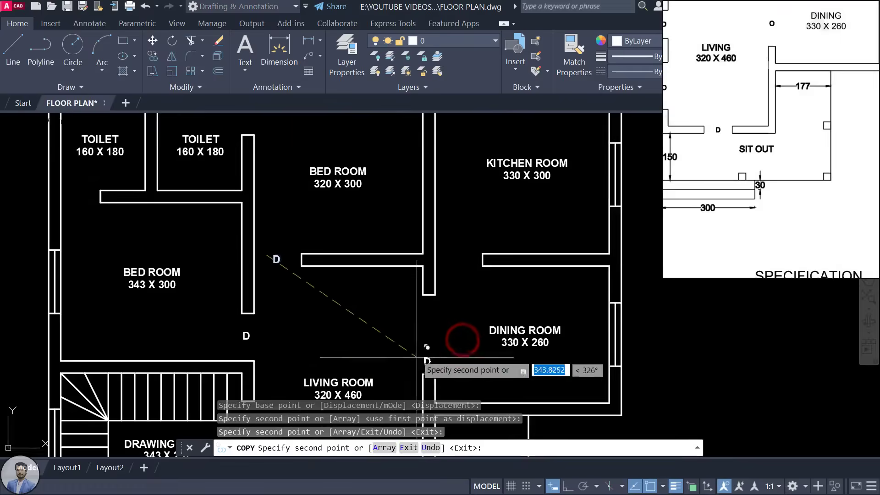
{"action": "scroll", "coordinate": [435, 247], "scroll_direction": "up", "scroll_amount": 2}
{"action": "left_click", "coordinate": [453, 255]}
{"action": "scroll", "coordinate": [460, 280], "scroll_direction": "down", "scroll_amount": 4}
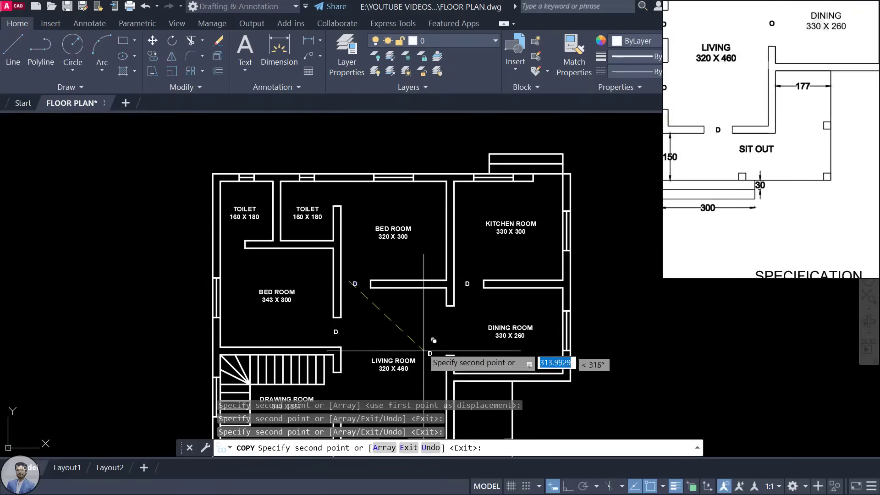
{"action": "mouse_move", "coordinate": [422, 325]}
{"action": "middle_mouse_down"}
{"action": "mouse_move", "coordinate": [414, 219]}
{"action": "mouse_move", "coordinate": [415, 234]}
{"action": "middle_mouse_up"}
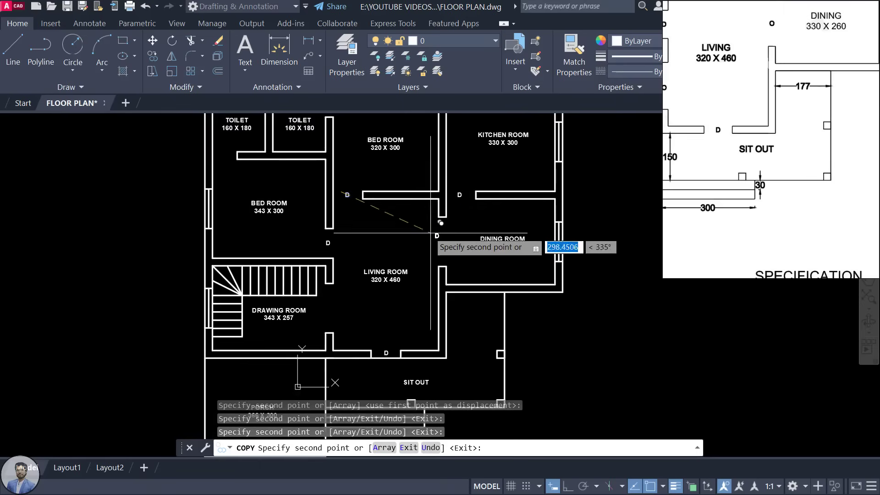
{"action": "key", "text": "Escape"}
Step: Check the reference plan's toilet doors, then copy a D tag to both toilet doorways
{"action": "middle_click_drag", "start_coordinate": [361, 235], "coordinate": [372, 265]}
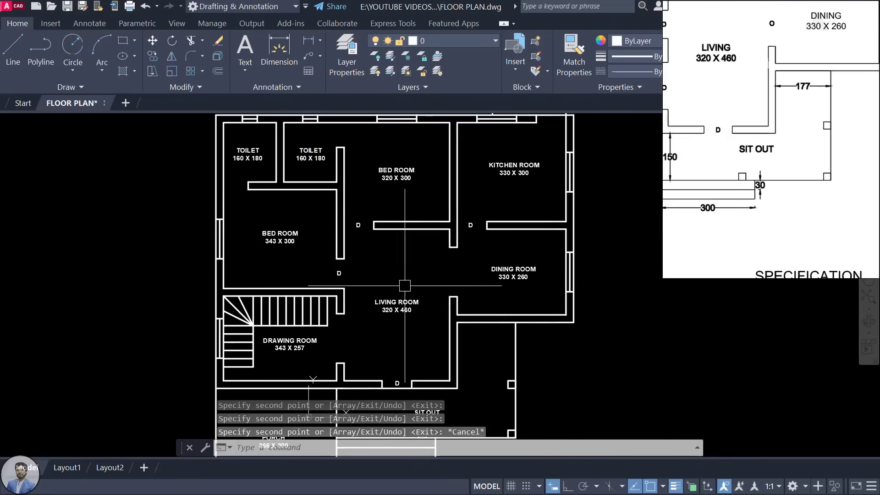
{"action": "scroll", "coordinate": [737, 142], "scroll_direction": "down", "scroll_amount": 5}
{"action": "left_click", "coordinate": [723, 118]}
{"action": "scroll", "coordinate": [716, 99], "scroll_direction": "up", "scroll_amount": 5}
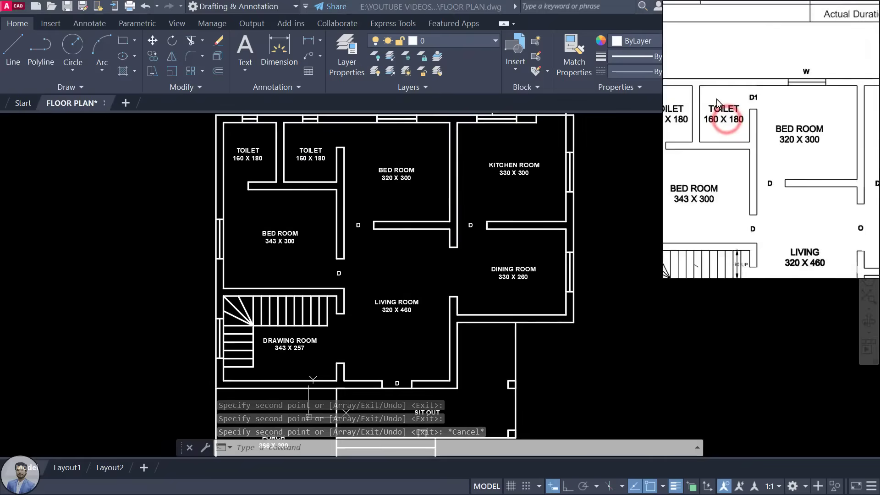
{"action": "left_click_drag", "start_coordinate": [698, 123], "coordinate": [733, 115]}
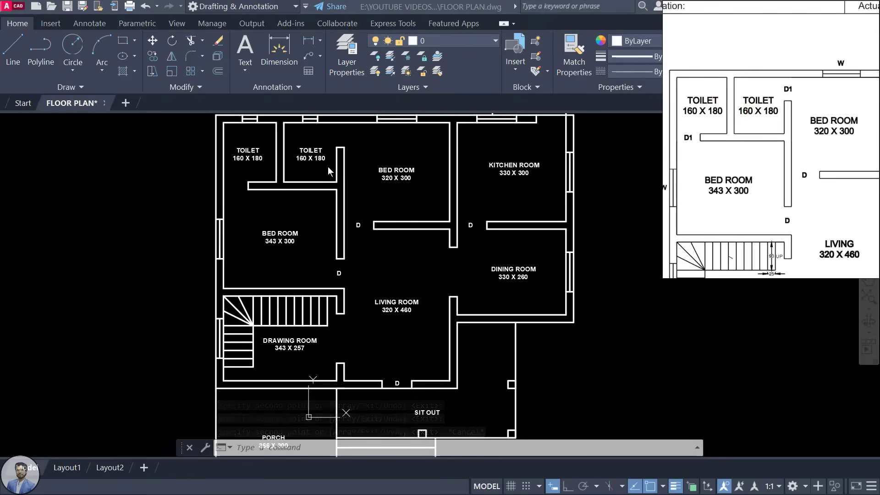
{"action": "scroll", "coordinate": [268, 160], "scroll_direction": "up", "scroll_amount": 4}
{"action": "left_click", "coordinate": [506, 330]}
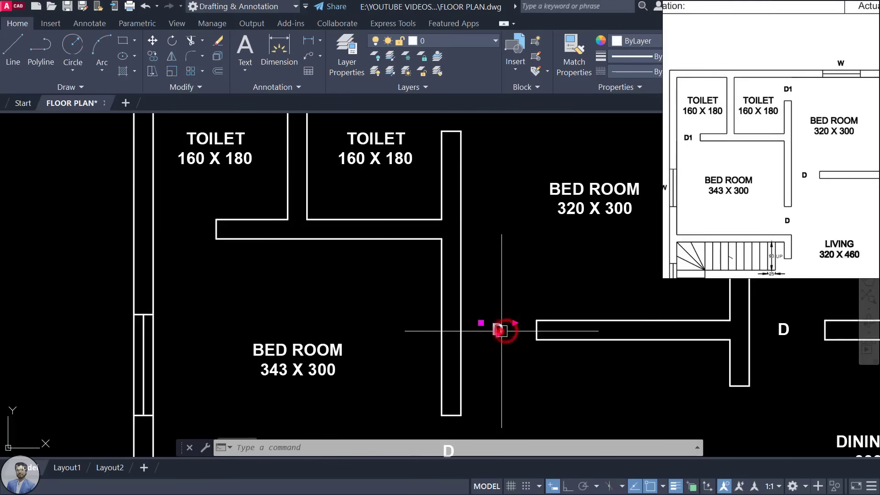
{"action": "key", "text": "Return"}
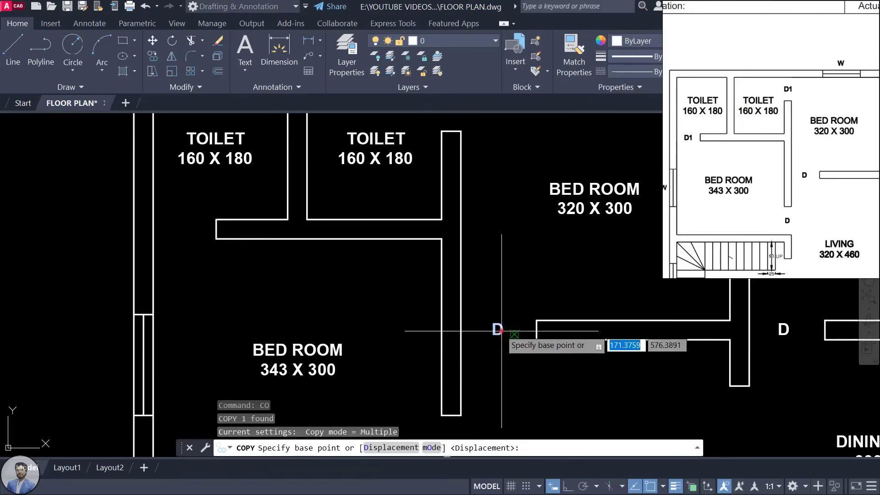
{"action": "left_click", "coordinate": [507, 332]}
{"action": "middle_click_drag", "start_coordinate": [500, 203], "coordinate": [515, 314]}
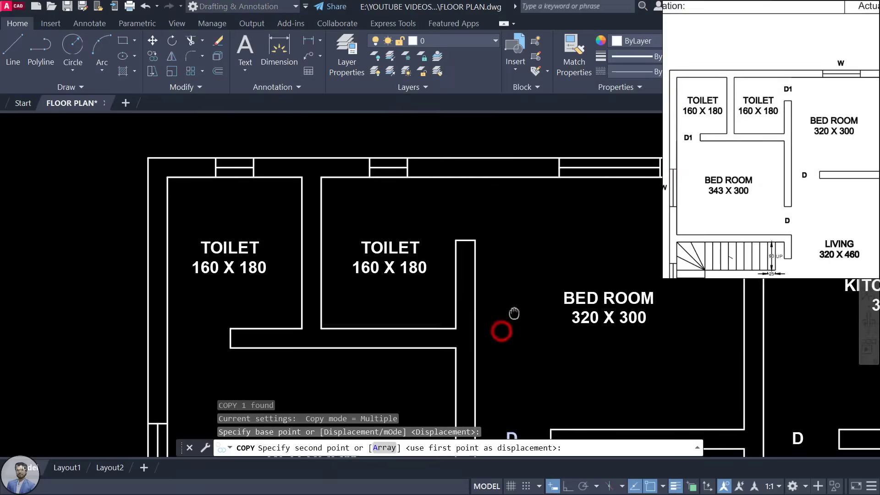
{"action": "left_click", "coordinate": [484, 218]}
{"action": "left_click", "coordinate": [212, 343]}
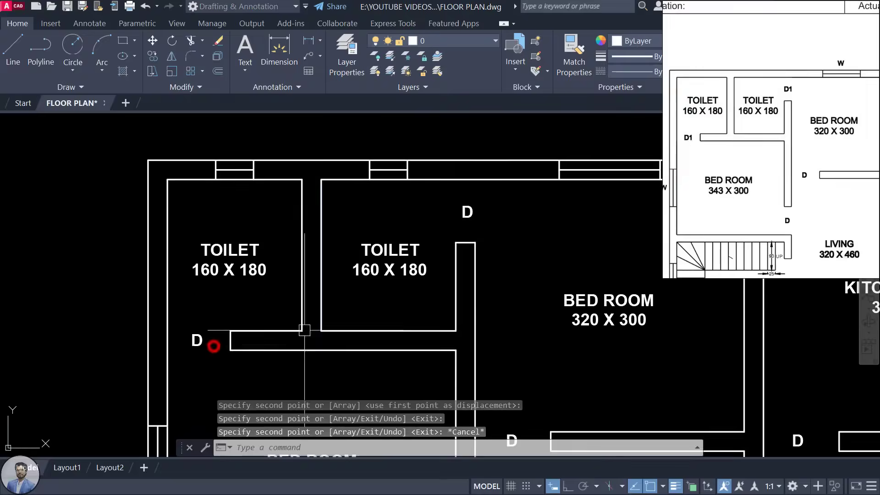
{"action": "key", "text": "Escape"}
{"action": "key", "text": "Escape"}
Step: Edit the right and left toilet door tags so each reads D1
{"action": "left_click", "coordinate": [471, 212]}
{"action": "double_click", "coordinate": [471, 212]}
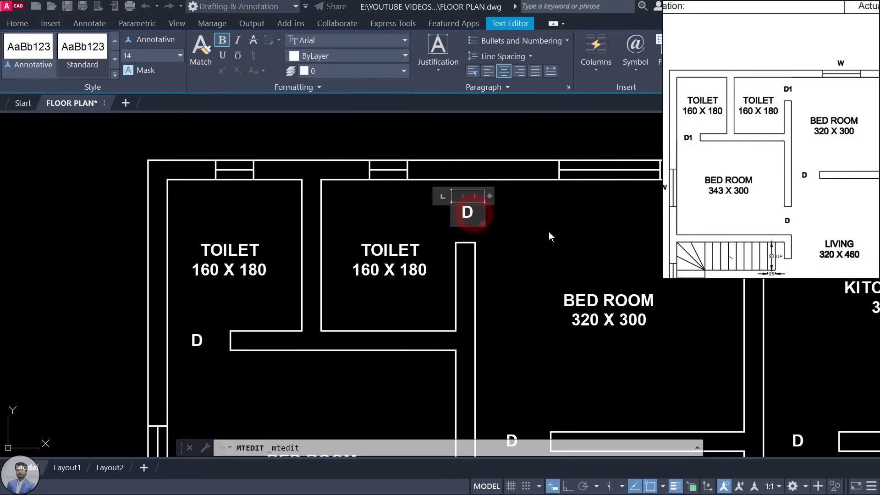
{"action": "type", "text": "1"}
{"action": "left_click", "coordinate": [547, 236]}
{"action": "double_click", "coordinate": [197, 340]}
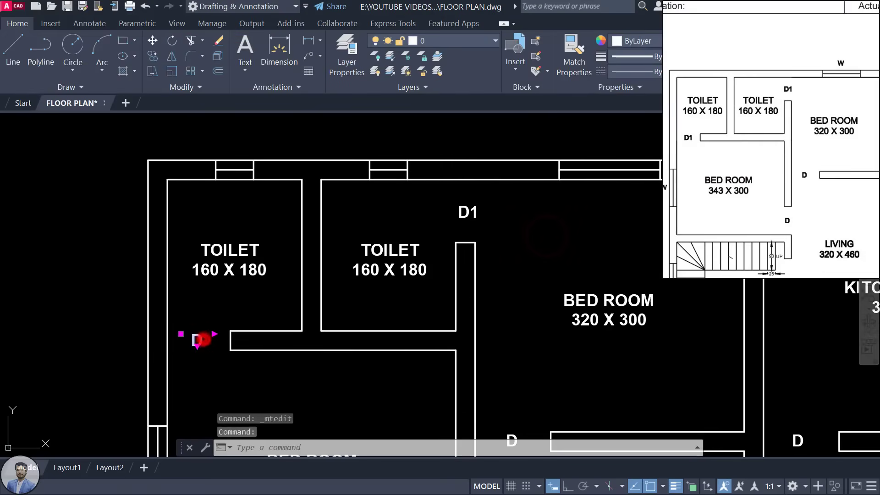
{"action": "key", "text": "End"}
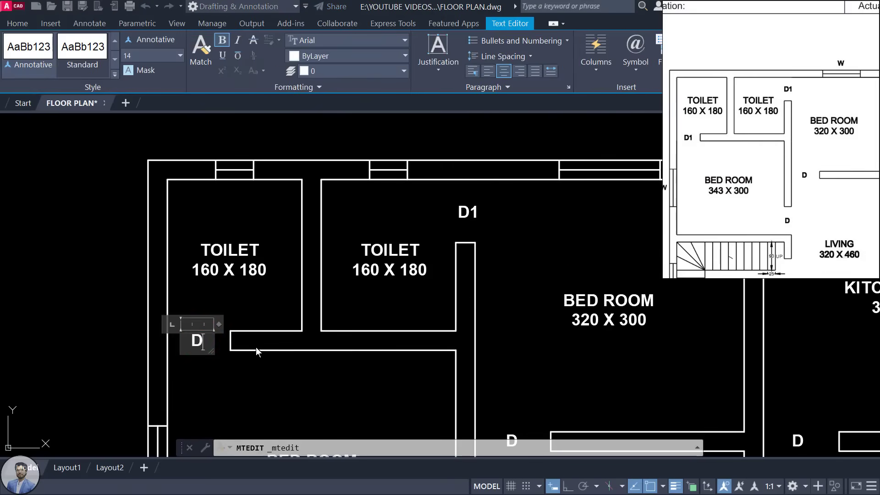
{"action": "type", "text": "1"}
{"action": "left_click", "coordinate": [305, 400]}
Step: Draw a line across the toilet area from the wall corner to the opposite wall
{"action": "middle_click_drag", "start_coordinate": [287, 364], "coordinate": [354, 334]}
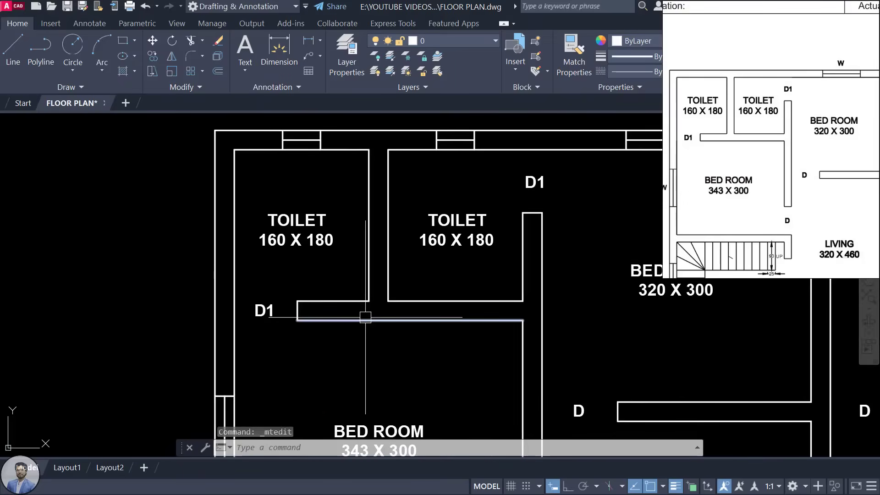
{"action": "type", "text": "L"}
{"action": "key", "text": "Return"}
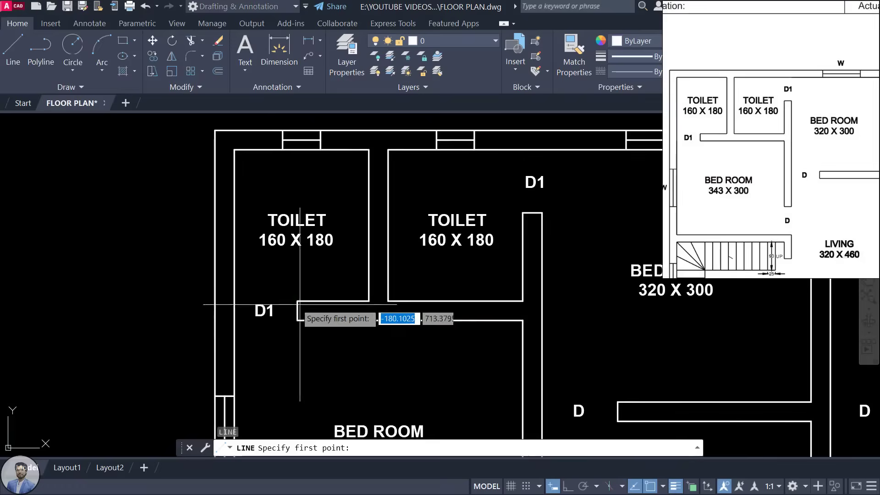
{"action": "scroll", "coordinate": [364, 315], "scroll_direction": "up", "scroll_amount": 4}
{"action": "left_click", "coordinate": [380, 314]}
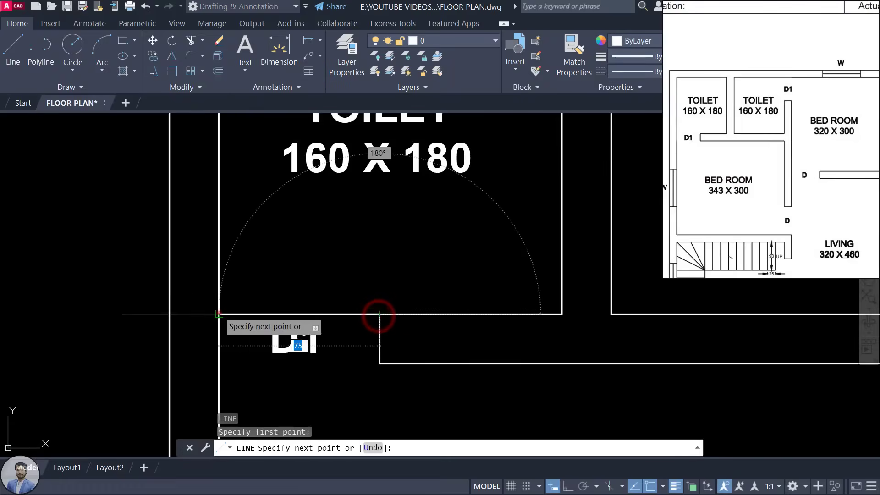
{"action": "left_click", "coordinate": [219, 314]}
{"action": "key", "text": "Escape"}
{"action": "scroll", "coordinate": [317, 250], "scroll_direction": "down", "scroll_amount": 2}
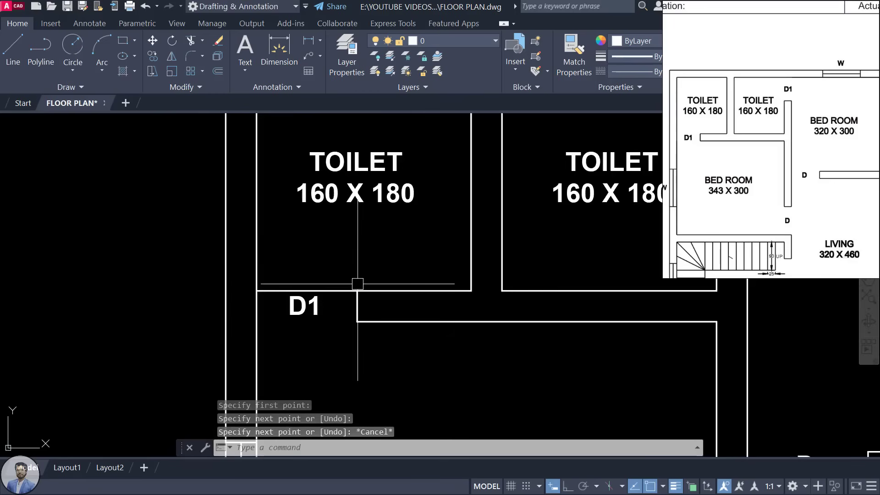
{"action": "scroll", "coordinate": [350, 348], "scroll_direction": "down", "scroll_amount": 4}
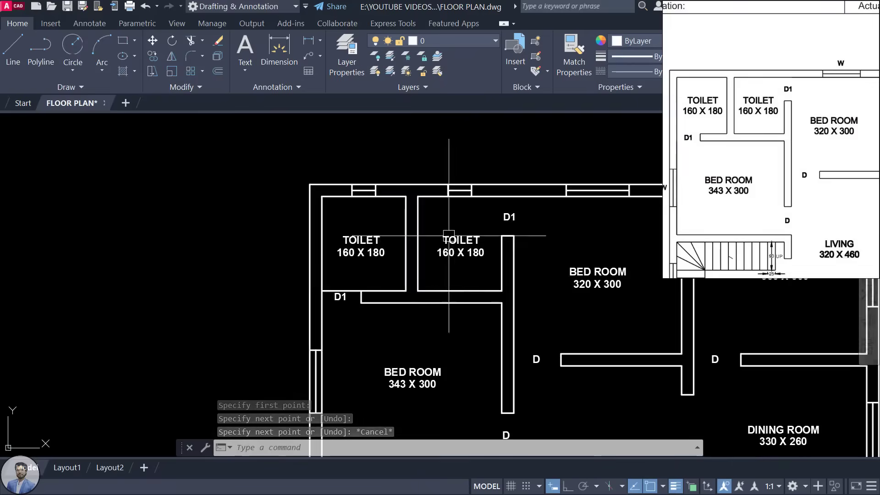
Step: Begin another line near the D1 doorway, then cancel it
{"action": "type", "text": "L"}
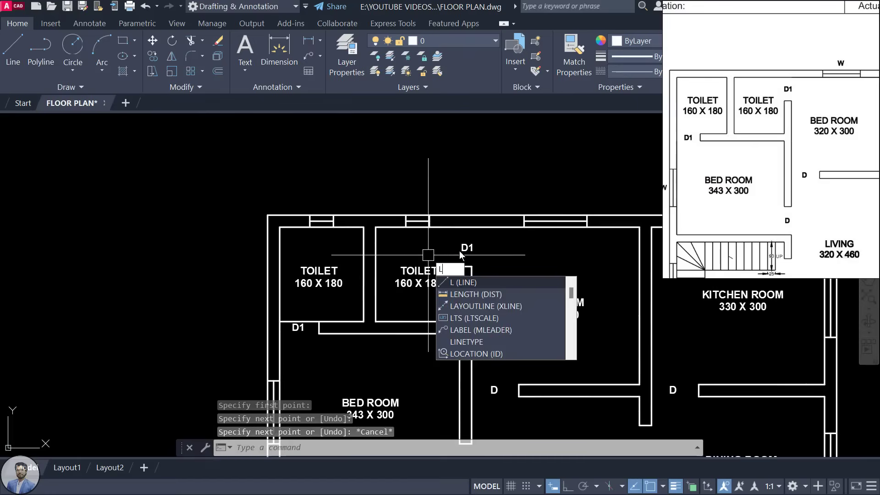
{"action": "key", "text": "Return"}
{"action": "scroll", "coordinate": [461, 255], "scroll_direction": "up", "scroll_amount": 2}
{"action": "left_click", "coordinate": [460, 274]}
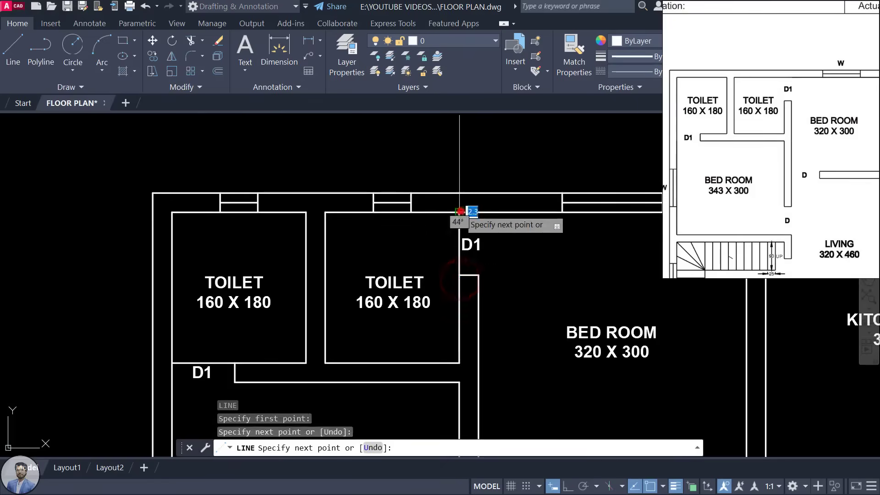
{"action": "key", "text": "Escape"}
{"action": "scroll", "coordinate": [477, 216], "scroll_direction": "down", "scroll_amount": 4}
{"action": "scroll", "coordinate": [506, 250], "scroll_direction": "up", "scroll_amount": 1}
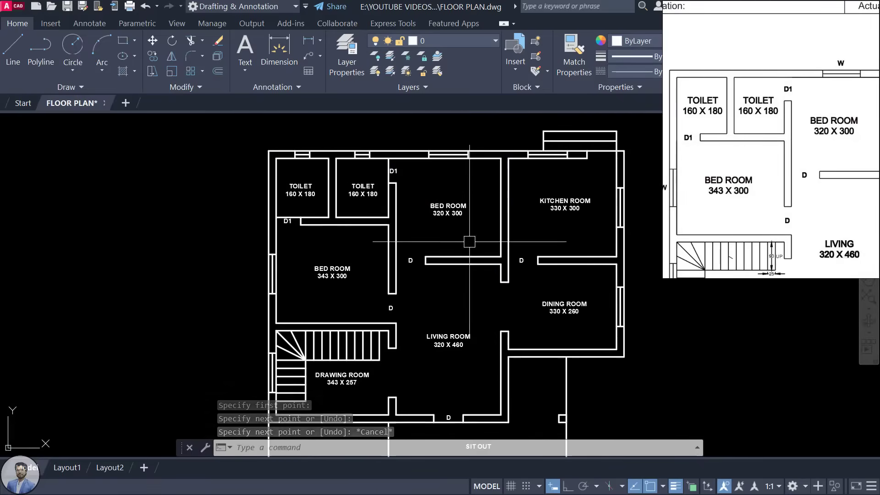
Step: Copy a D tag to the bedroom's left window and change its text to W
{"action": "scroll", "coordinate": [763, 147], "scroll_direction": "down", "scroll_amount": 2}
{"action": "scroll", "coordinate": [761, 175], "scroll_direction": "up", "scroll_amount": 1}
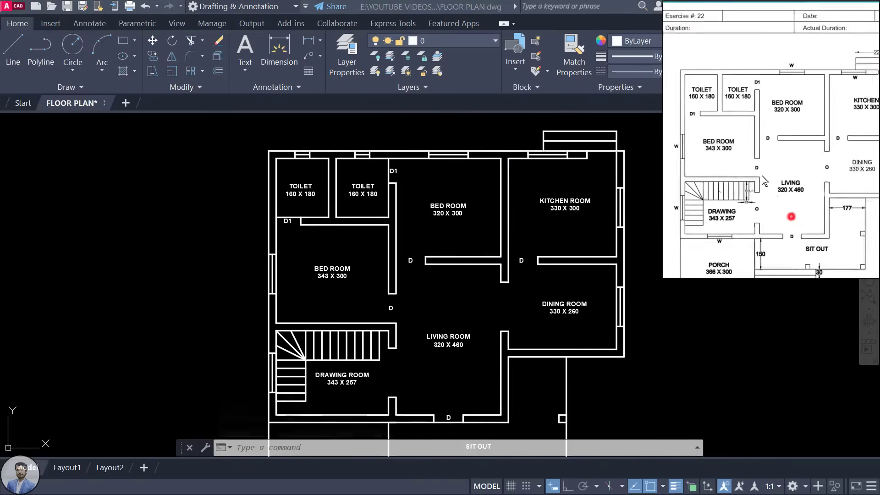
{"action": "scroll", "coordinate": [367, 260], "scroll_direction": "up", "scroll_amount": 2}
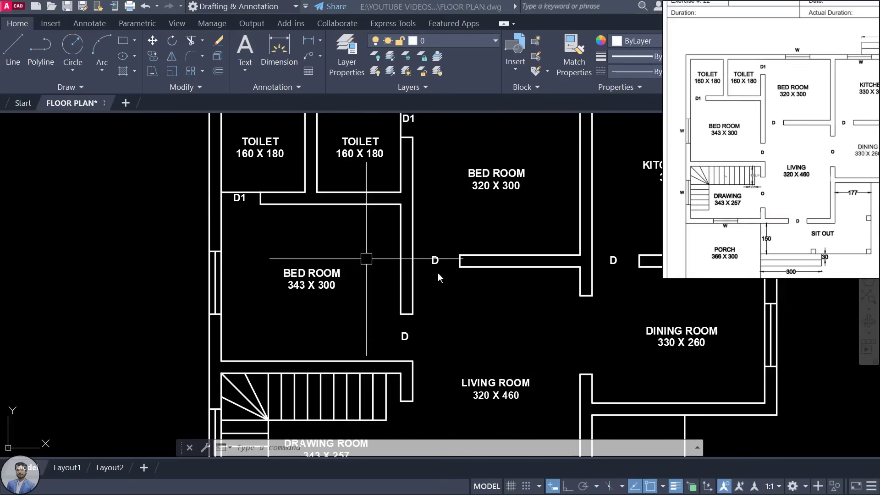
{"action": "left_click", "coordinate": [437, 261]}
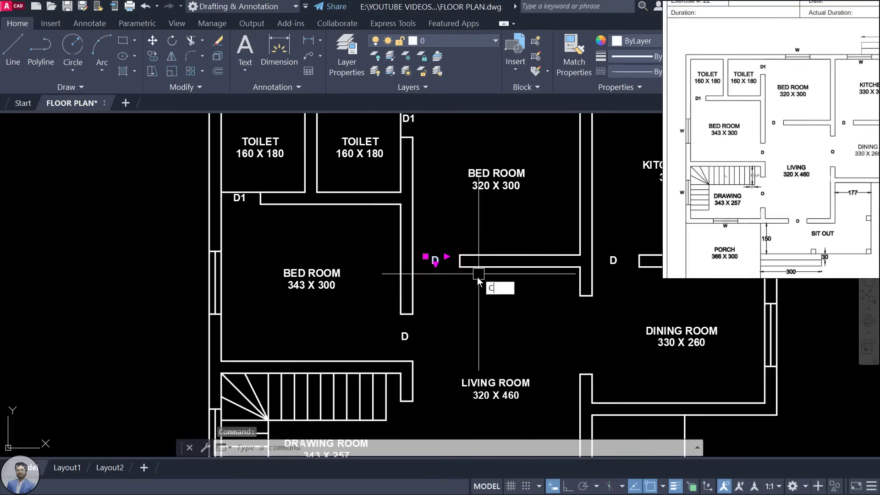
{"action": "type", "text": "co"}
{"action": "key", "text": "Return"}
{"action": "left_click", "coordinate": [442, 265]}
{"action": "scroll", "coordinate": [376, 295], "scroll_direction": "up", "scroll_amount": 4}
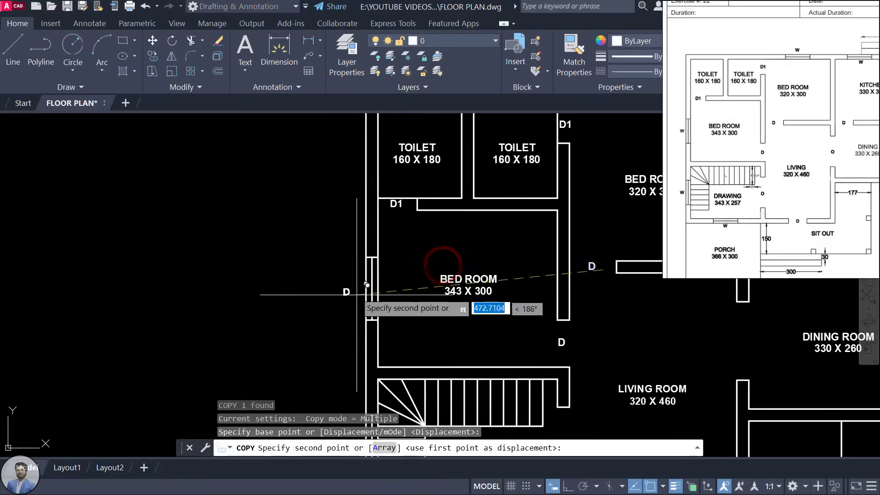
{"action": "left_click", "coordinate": [374, 292]}
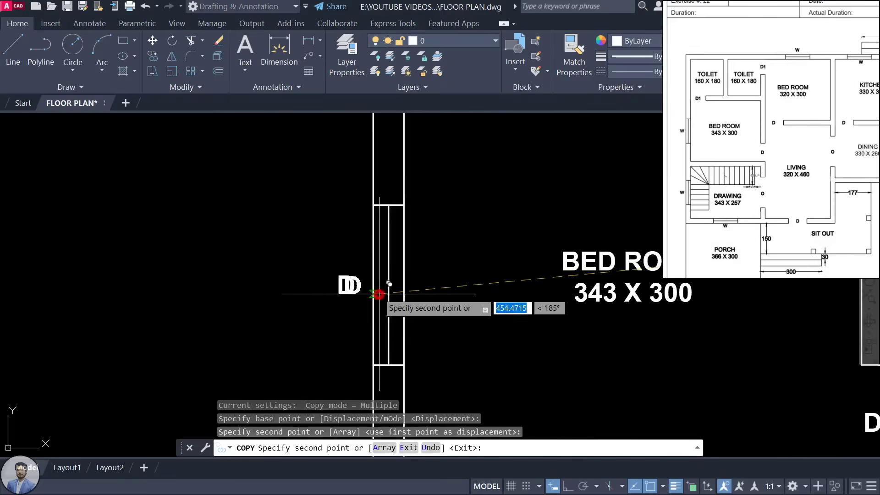
{"action": "key", "text": "Escape"}
{"action": "double_click", "coordinate": [351, 286]}
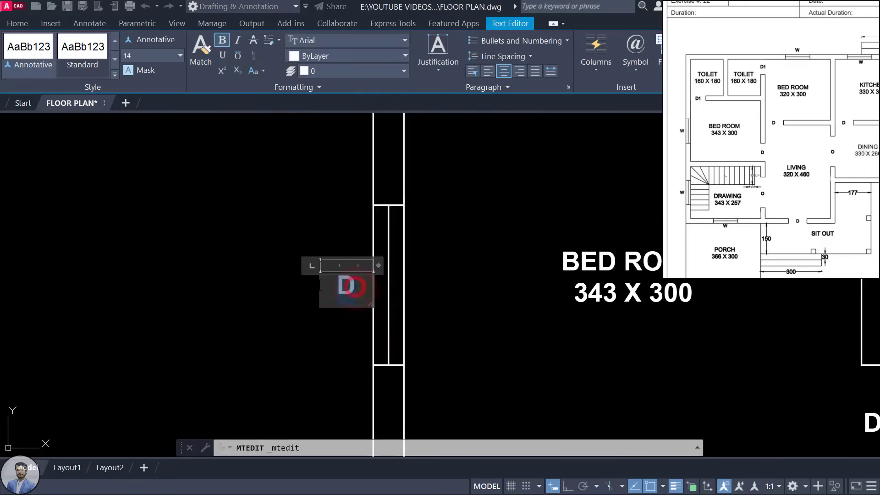
{"action": "type", "text": "W"}
{"action": "left_click", "coordinate": [236, 197]}
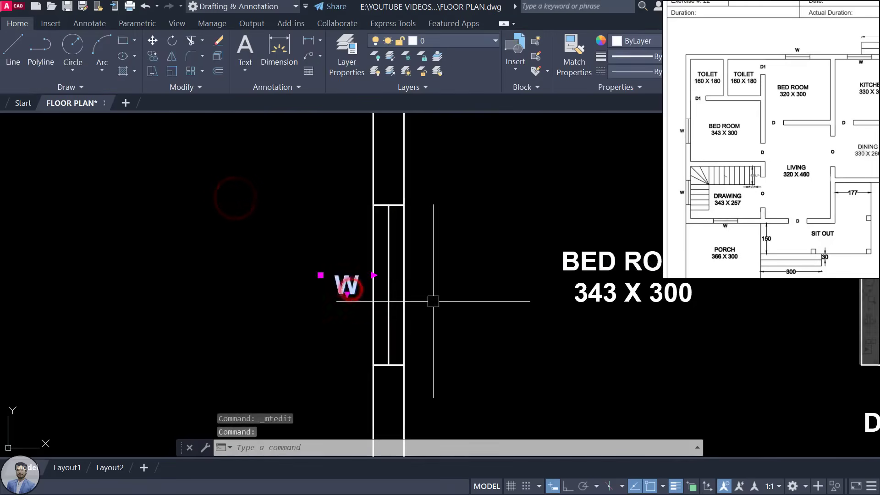
Step: Copy the W tag to the bedroom's top window and the kitchen's top and right windows
{"action": "type", "text": "CO"}
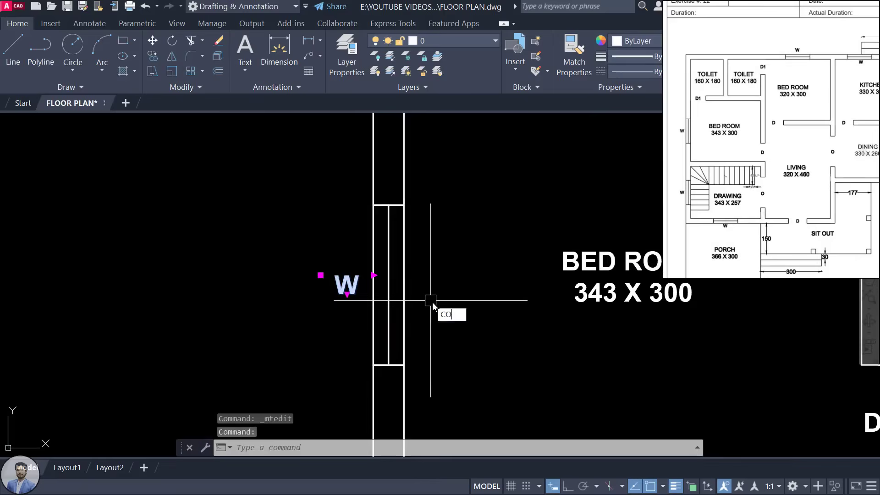
{"action": "key", "text": "Return"}
{"action": "left_click", "coordinate": [344, 293]}
{"action": "scroll", "coordinate": [348, 302], "scroll_direction": "down", "scroll_amount": 4}
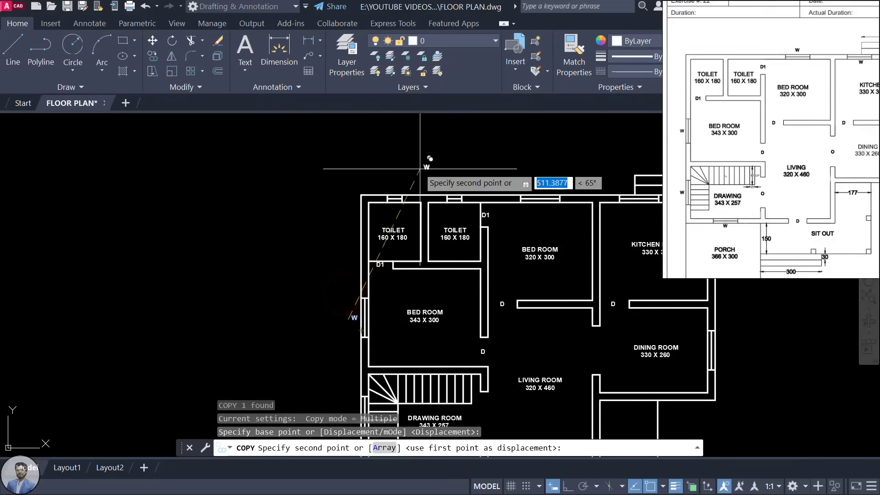
{"action": "scroll", "coordinate": [431, 229], "scroll_direction": "up", "scroll_amount": 6}
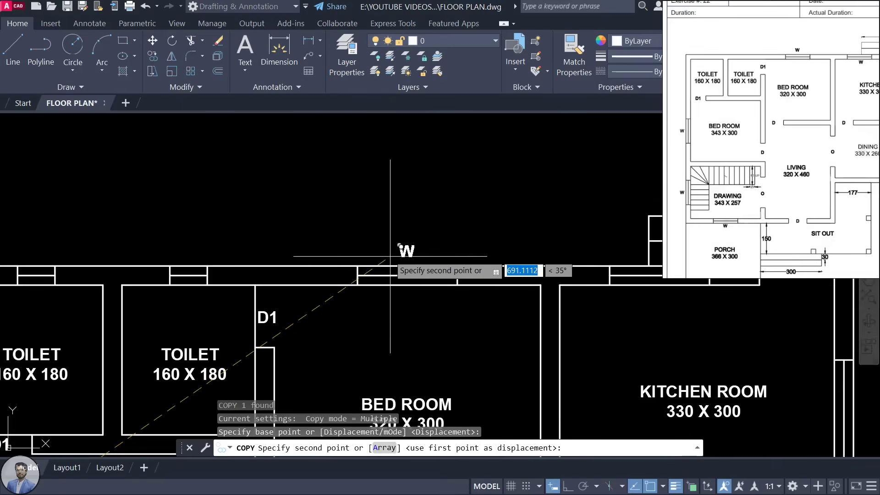
{"action": "left_click", "coordinate": [390, 256]}
{"action": "middle_click_drag", "start_coordinate": [490, 298], "coordinate": [251, 305]}
{"action": "scroll", "coordinate": [338, 273], "scroll_direction": "up", "scroll_amount": 2}
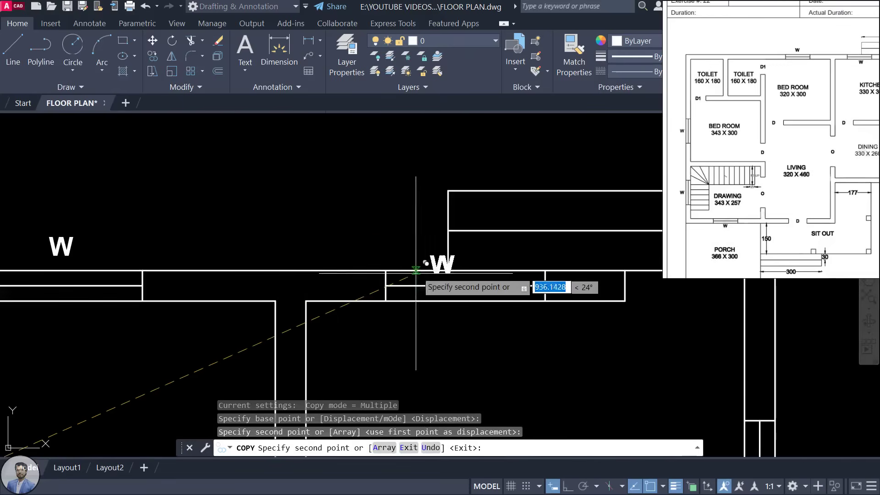
{"action": "left_click", "coordinate": [438, 265]}
{"action": "mouse_move", "coordinate": [505, 330]}
{"action": "middle_mouse_down"}
{"action": "mouse_move", "coordinate": [324, 192]}
{"action": "mouse_move", "coordinate": [305, 196]}
{"action": "middle_mouse_up"}
{"action": "middle_click_drag", "start_coordinate": [527, 345], "coordinate": [434, 206]}
{"action": "left_click", "coordinate": [480, 231]}
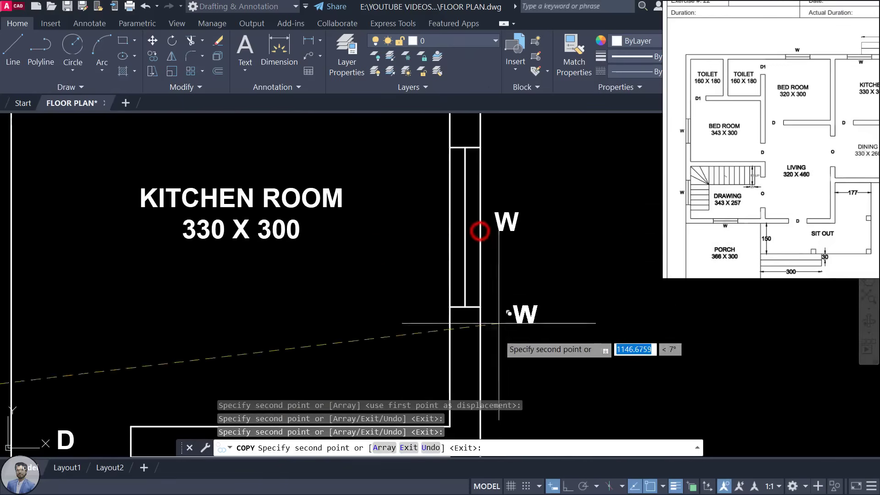
Step: Place a W at the dining room's right window, then review the left side and top-wall windows
{"action": "scroll", "coordinate": [498, 321], "scroll_direction": "down", "scroll_amount": 2}
{"action": "middle_click_drag", "start_coordinate": [498, 321], "coordinate": [465, 194]}
{"action": "scroll", "coordinate": [467, 194], "scroll_direction": "up", "scroll_amount": 2}
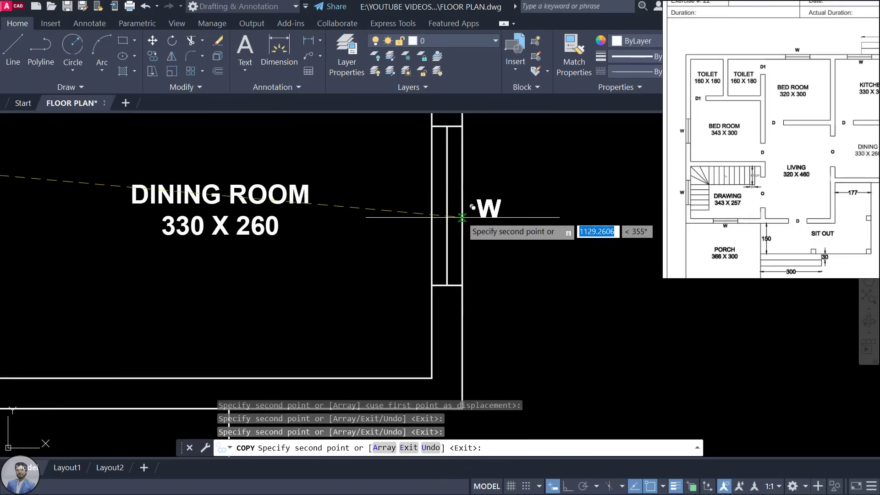
{"action": "left_click", "coordinate": [464, 218]}
{"action": "scroll", "coordinate": [466, 246], "scroll_direction": "down", "scroll_amount": 2}
{"action": "middle_click_drag", "start_coordinate": [457, 293], "coordinate": [578, 223]}
{"action": "scroll", "coordinate": [481, 321], "scroll_direction": "down", "scroll_amount": 2}
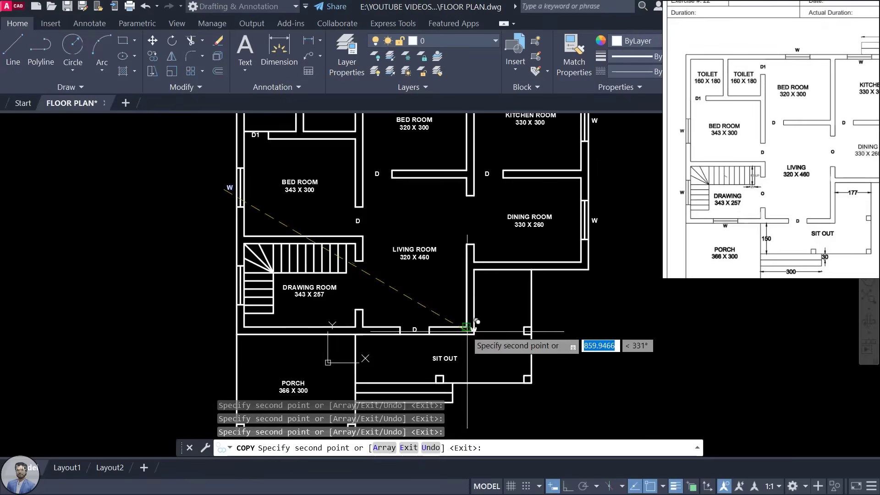
{"action": "middle_click_drag", "start_coordinate": [481, 321], "coordinate": [483, 357]}
{"action": "scroll", "coordinate": [136, 340], "scroll_direction": "up", "scroll_amount": 3}
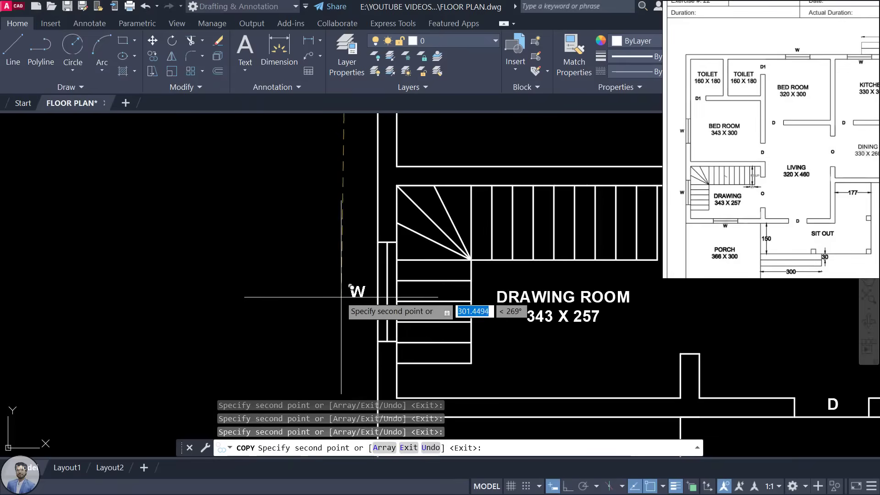
{"action": "scroll", "coordinate": [390, 338], "scroll_direction": "down", "scroll_amount": 5}
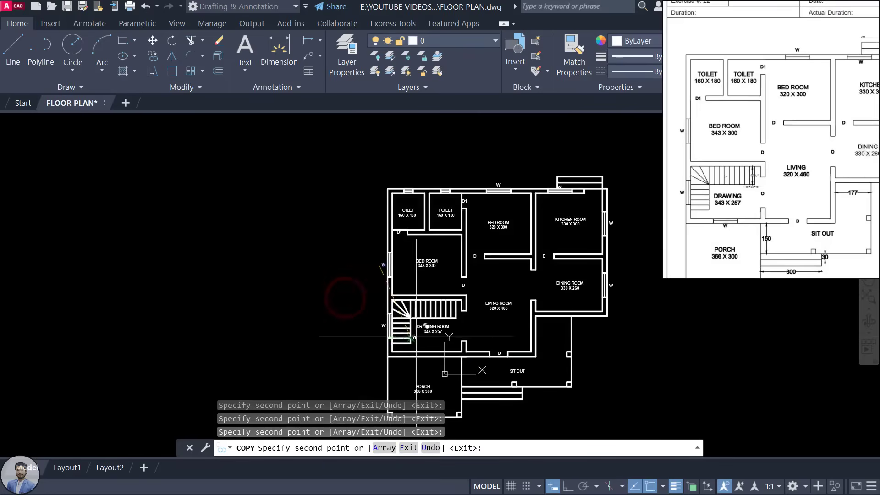
{"action": "key", "text": "Escape"}
{"action": "middle_click_drag", "start_coordinate": [576, 293], "coordinate": [517, 297]}
{"action": "scroll", "coordinate": [507, 186], "scroll_direction": "up", "scroll_amount": 5}
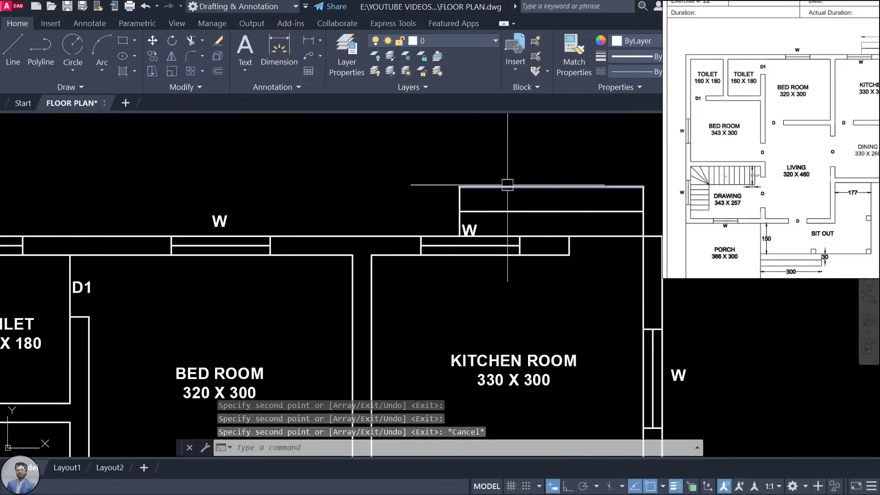
Step: Inspect the W tag on the top wall, closing its text editor unchanged
{"action": "scroll", "coordinate": [440, 249], "scroll_direction": "up", "scroll_amount": 3}
{"action": "left_click", "coordinate": [440, 247]}
{"action": "double_click", "coordinate": [450, 255]}
{"action": "key", "text": "Escape"}
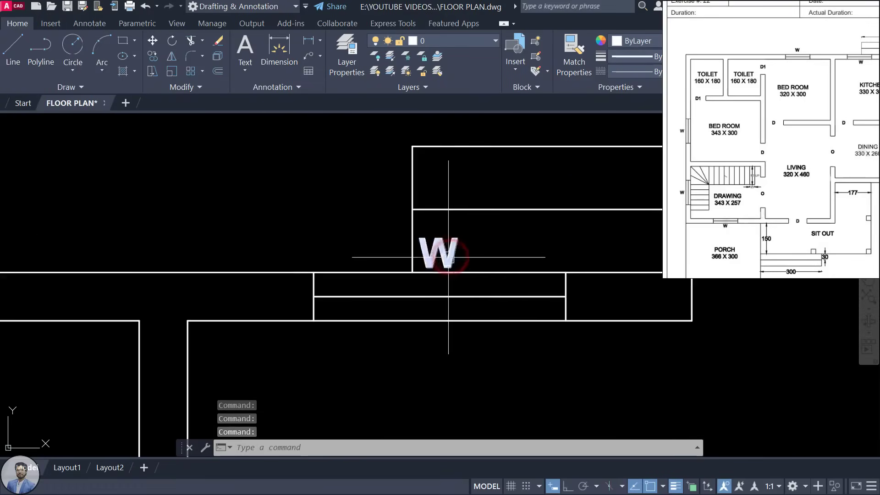
{"action": "scroll", "coordinate": [452, 275], "scroll_direction": "down", "scroll_amount": 4}
{"action": "scroll", "coordinate": [325, 242], "scroll_direction": "up", "scroll_amount": 2}
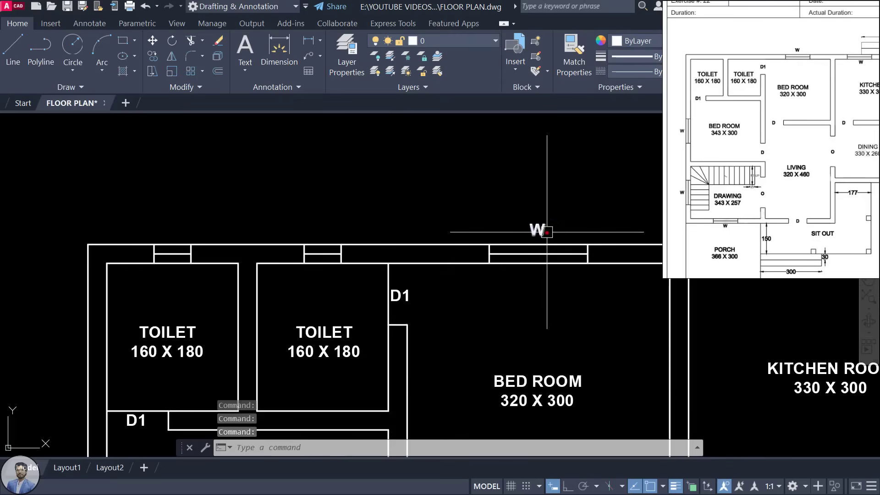
Step: Copy the bedroom's W tag above the toilet window and change it to V
{"action": "left_click", "coordinate": [547, 233]}
{"action": "type", "text": "co"}
{"action": "key", "text": "Return"}
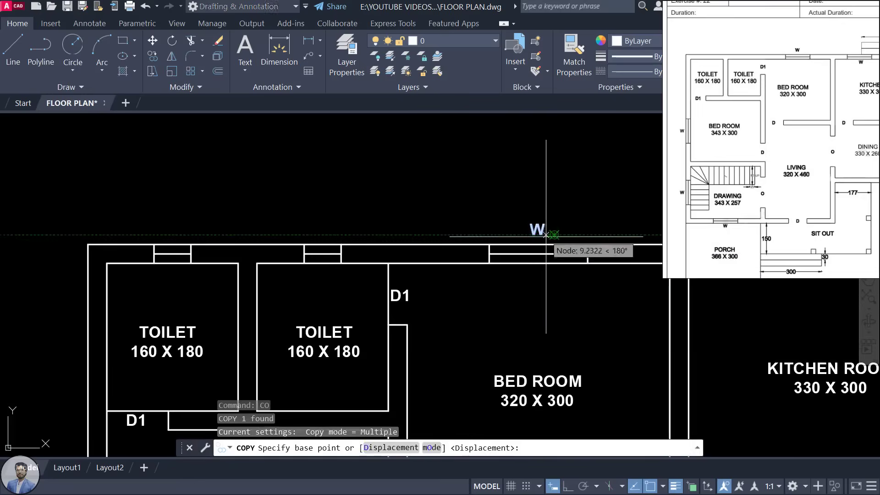
{"action": "left_click", "coordinate": [547, 233]}
{"action": "scroll", "coordinate": [335, 234], "scroll_direction": "up", "scroll_amount": 2}
{"action": "left_click", "coordinate": [340, 229]}
{"action": "key", "text": "Escape"}
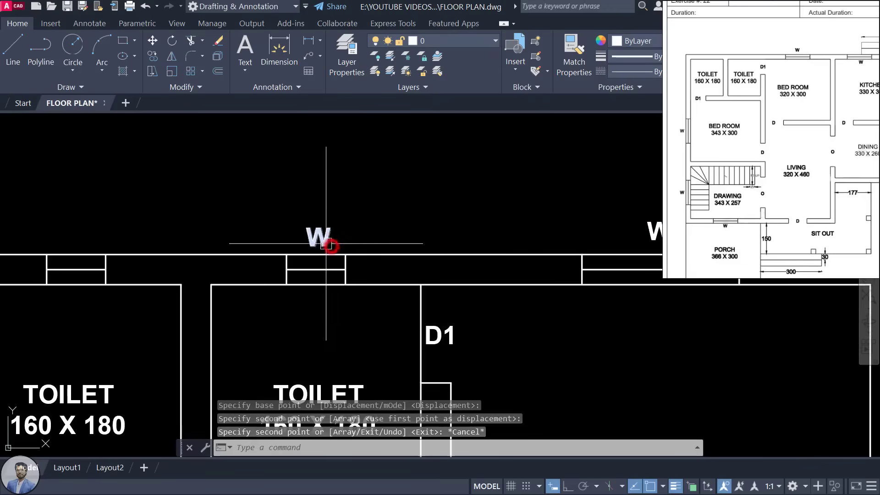
{"action": "double_click", "coordinate": [326, 239]}
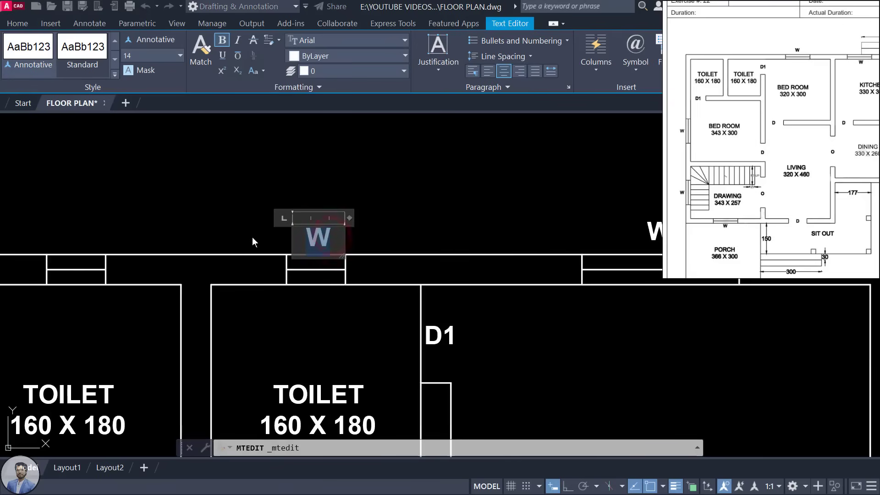
{"action": "type", "text": "V"}
{"action": "left_click", "coordinate": [432, 190]}
Step: Copy the V tag above the other toilet's window
{"action": "left_click", "coordinate": [315, 230]}
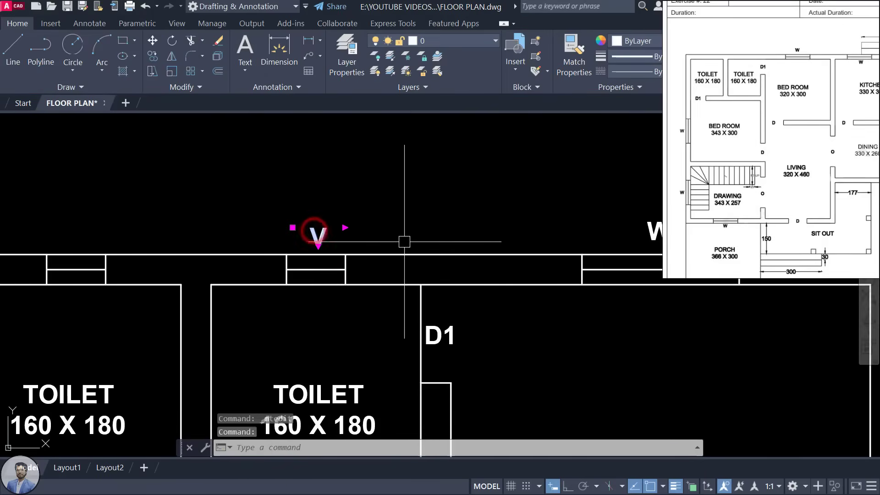
{"action": "type", "text": "co"}
{"action": "key", "text": "Return"}
{"action": "left_click", "coordinate": [320, 240]}
{"action": "middle_click_drag", "start_coordinate": [208, 231], "coordinate": [462, 243]}
{"action": "left_click", "coordinate": [449, 253]}
{"action": "key", "text": "Escape"}
{"action": "scroll", "coordinate": [448, 254], "scroll_direction": "down", "scroll_amount": 8}
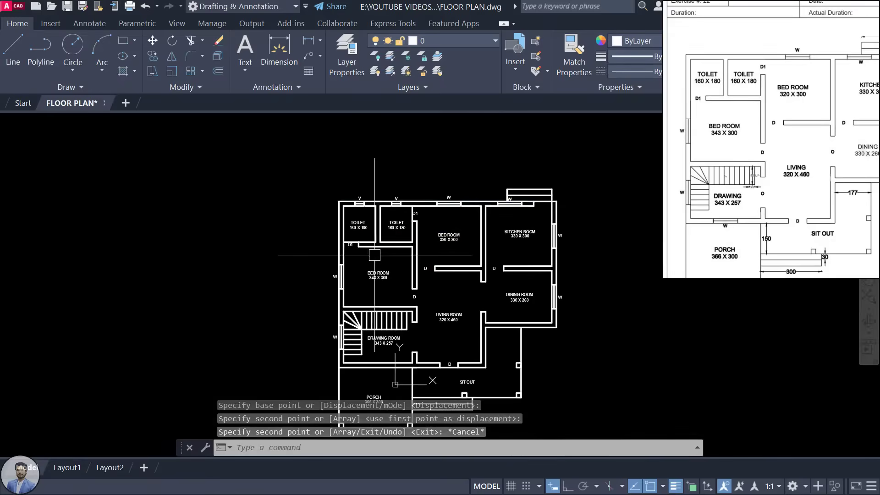
{"action": "scroll", "coordinate": [407, 261], "scroll_direction": "up", "scroll_amount": 3}
{"action": "scroll", "coordinate": [407, 261], "scroll_direction": "down", "scroll_amount": 1}
{"action": "middle_click_drag", "start_coordinate": [470, 297], "coordinate": [398, 271]}
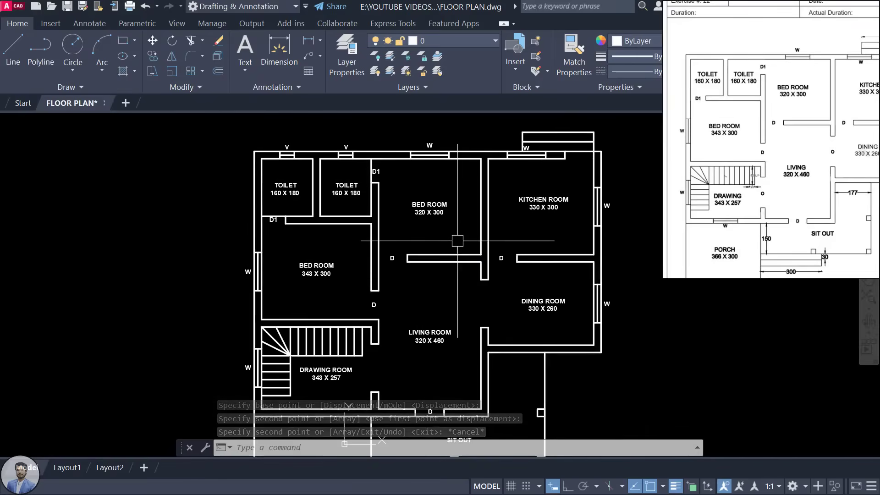
{"action": "scroll", "coordinate": [426, 287], "scroll_direction": "down", "scroll_amount": 3}
{"action": "middle_click_drag", "start_coordinate": [480, 303], "coordinate": [458, 268]}
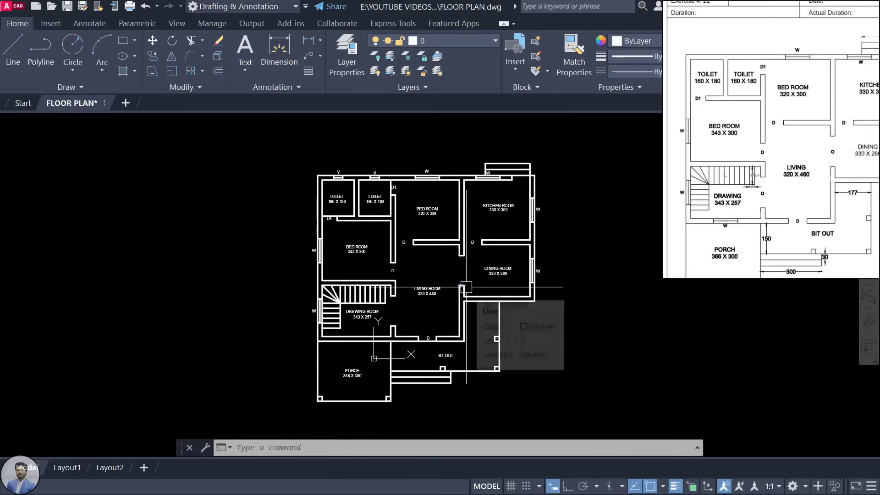
{"action": "scroll", "coordinate": [466, 287], "scroll_direction": "up", "scroll_amount": 2}
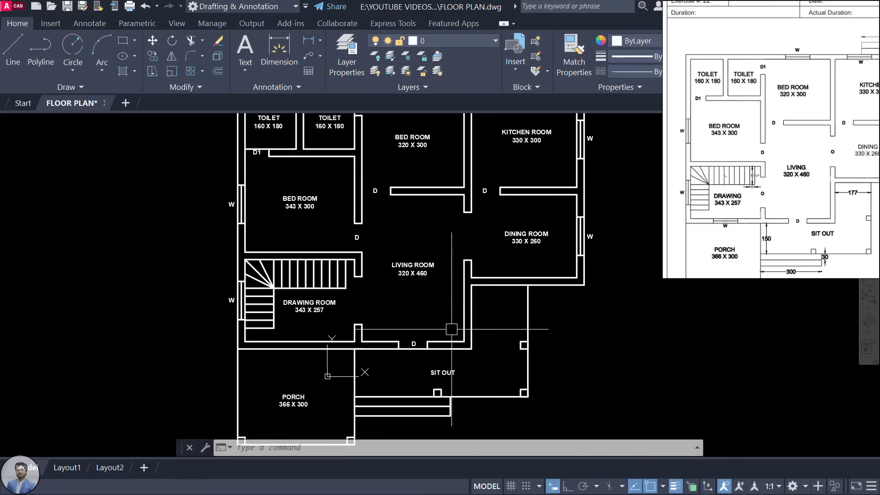
{"action": "scroll", "coordinate": [570, 276], "scroll_direction": "up", "scroll_amount": 3}
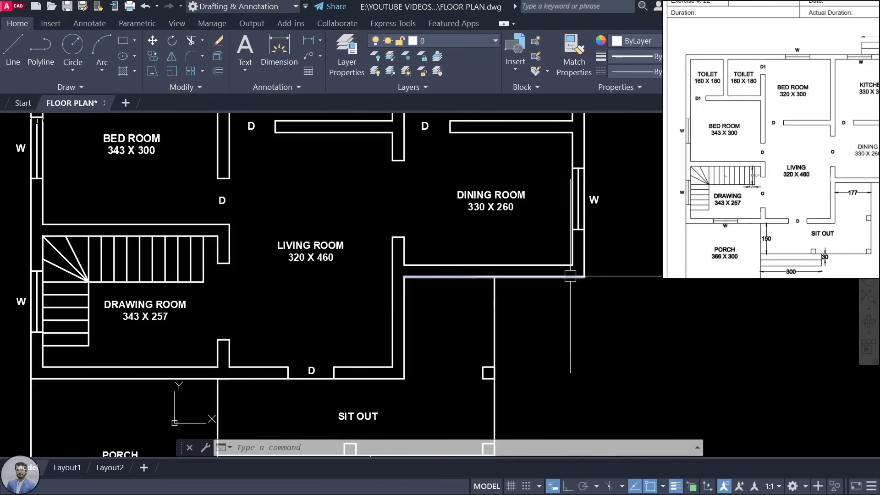
{"action": "middle_click", "coordinate": [397, 247]}
{"action": "scroll", "coordinate": [777, 217], "scroll_direction": "up", "scroll_amount": 5}
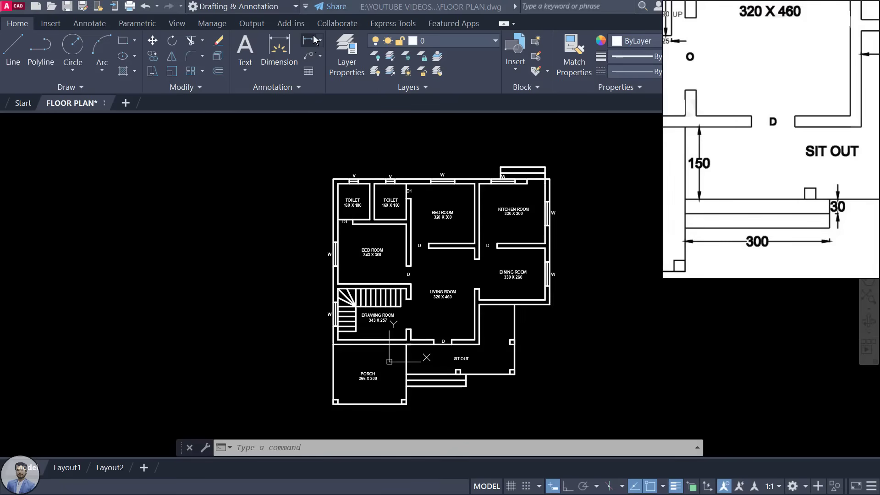
Step: Add a 150 linear dimension between the upper and lower walls, then delete it
{"action": "left_click", "coordinate": [308, 44]}
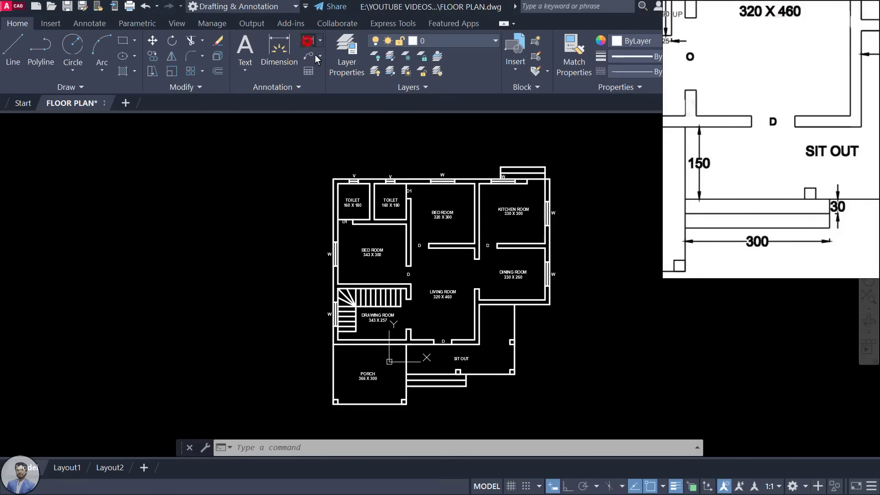
{"action": "left_click", "coordinate": [305, 41]}
{"action": "scroll", "coordinate": [422, 380], "scroll_direction": "up", "scroll_amount": 6}
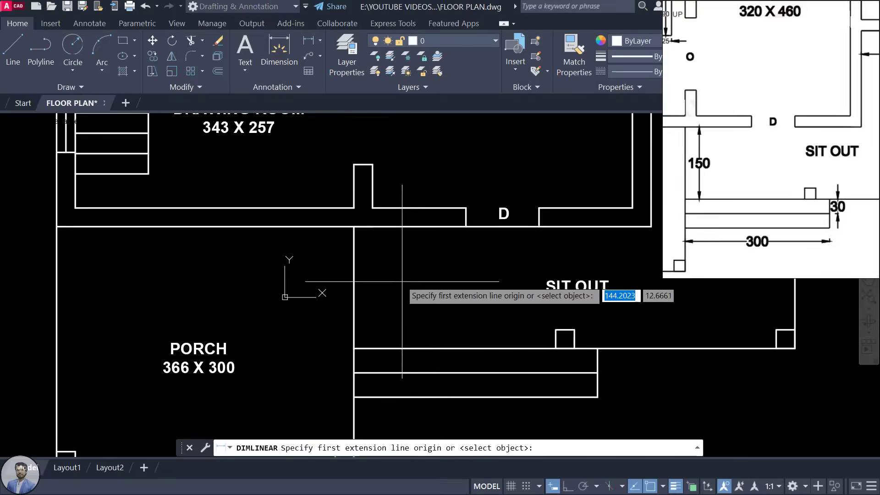
{"action": "left_click", "coordinate": [403, 228]}
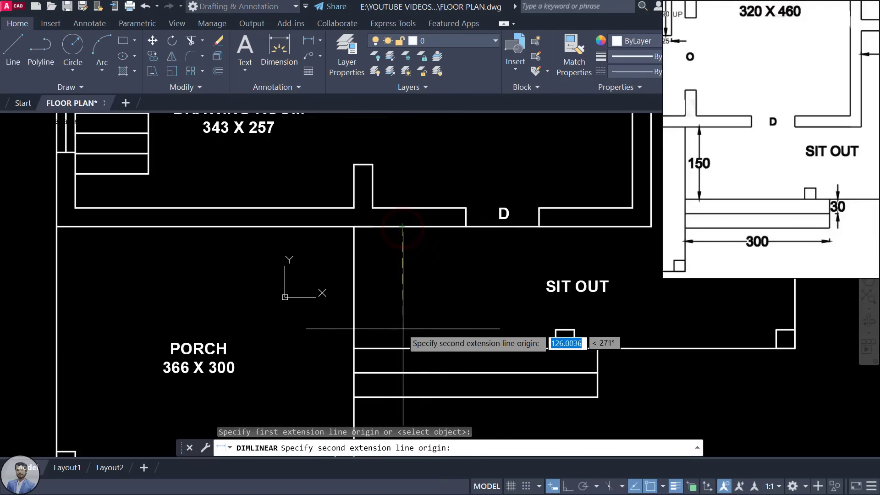
{"action": "left_click", "coordinate": [403, 346]}
{"action": "left_click", "coordinate": [403, 333]}
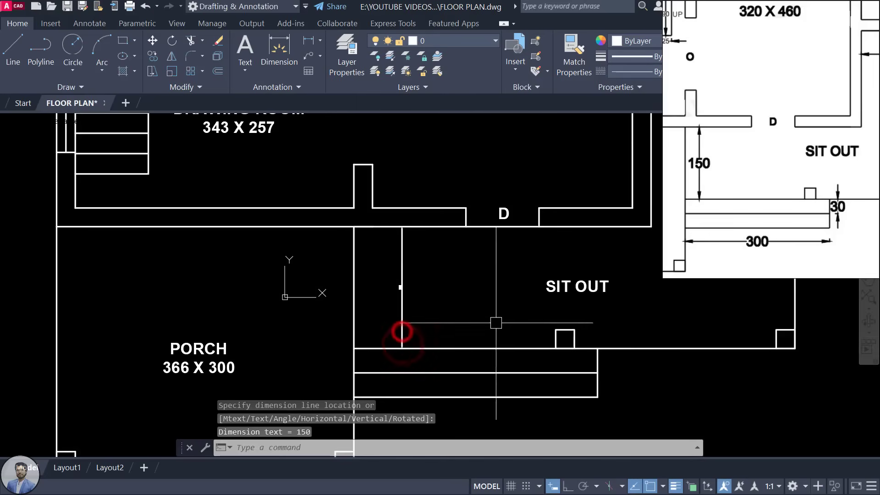
{"action": "scroll", "coordinate": [402, 296], "scroll_direction": "up", "scroll_amount": 5}
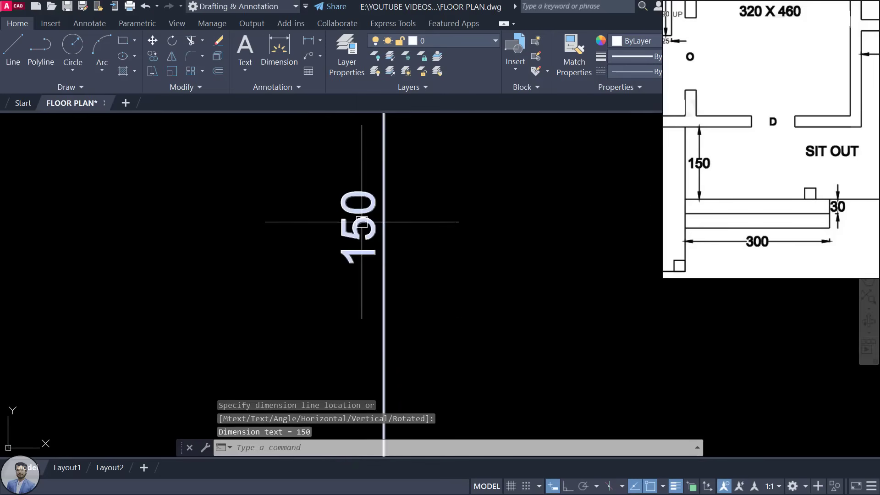
{"action": "scroll", "coordinate": [362, 226], "scroll_direction": "down", "scroll_amount": 4}
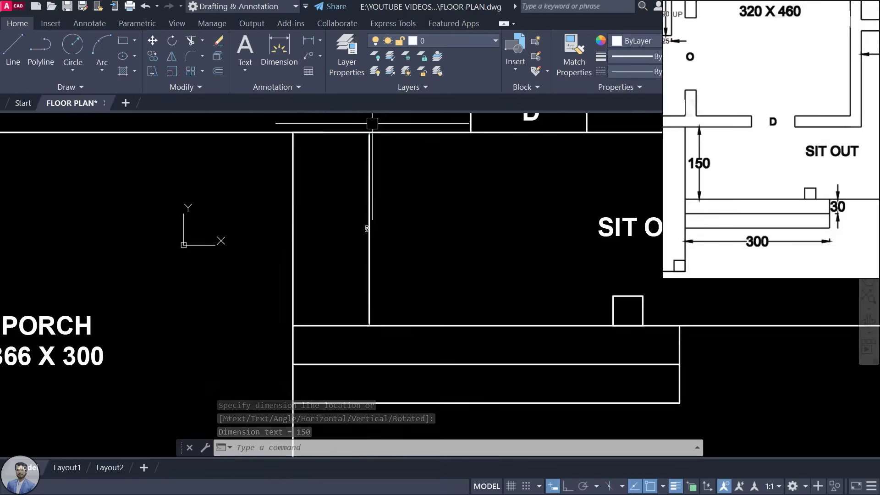
{"action": "scroll", "coordinate": [370, 129], "scroll_direction": "up", "scroll_amount": 5}
{"action": "scroll", "coordinate": [368, 135], "scroll_direction": "down", "scroll_amount": 4}
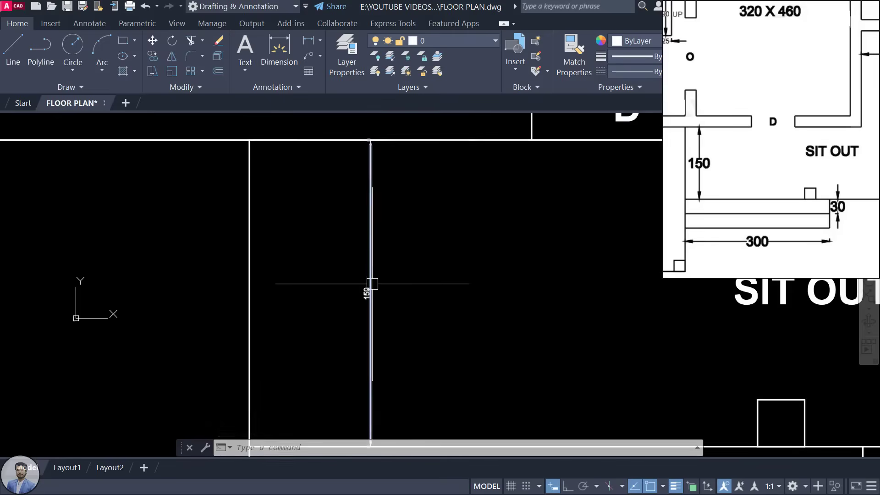
{"action": "scroll", "coordinate": [391, 299], "scroll_direction": "down", "scroll_amount": 2}
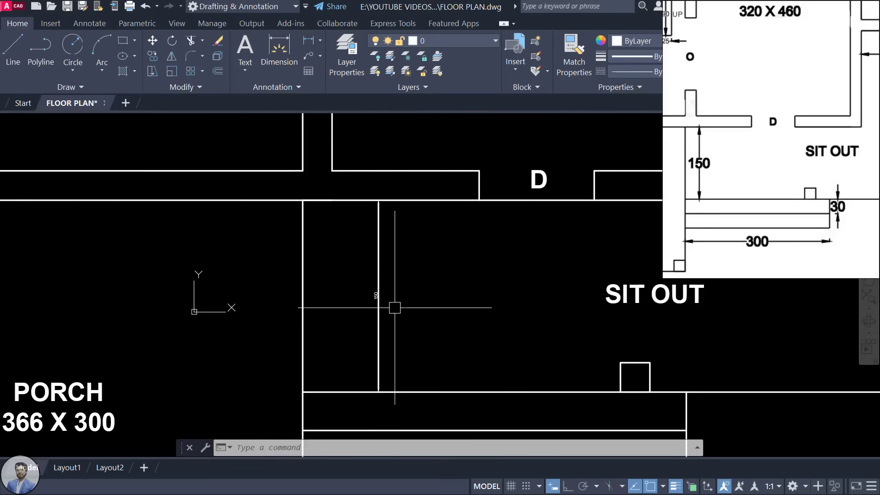
{"action": "left_click", "coordinate": [383, 277]}
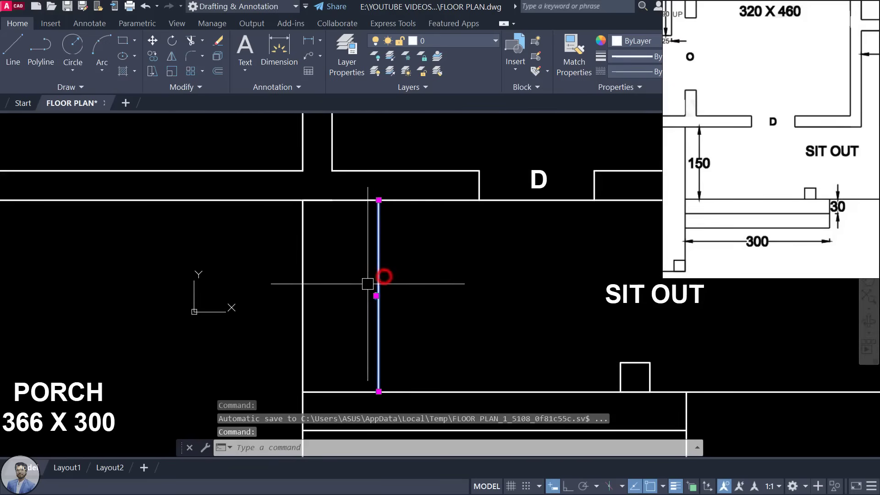
{"action": "key", "text": "Delete"}
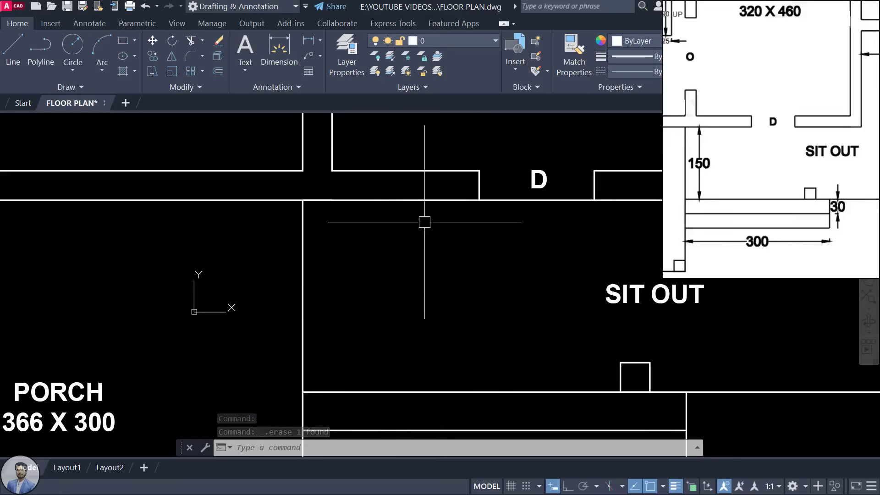
Step: Check the table on the reference sheet and bring the empty area below the porch into view
{"action": "scroll", "coordinate": [439, 244], "scroll_direction": "down", "scroll_amount": 3}
{"action": "scroll", "coordinate": [442, 258], "scroll_direction": "down", "scroll_amount": 5}
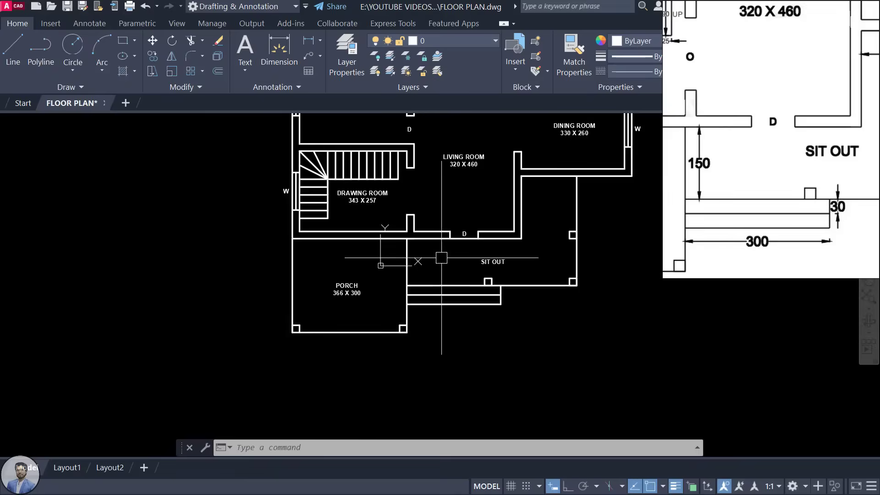
{"action": "left_click", "coordinate": [575, 372]}
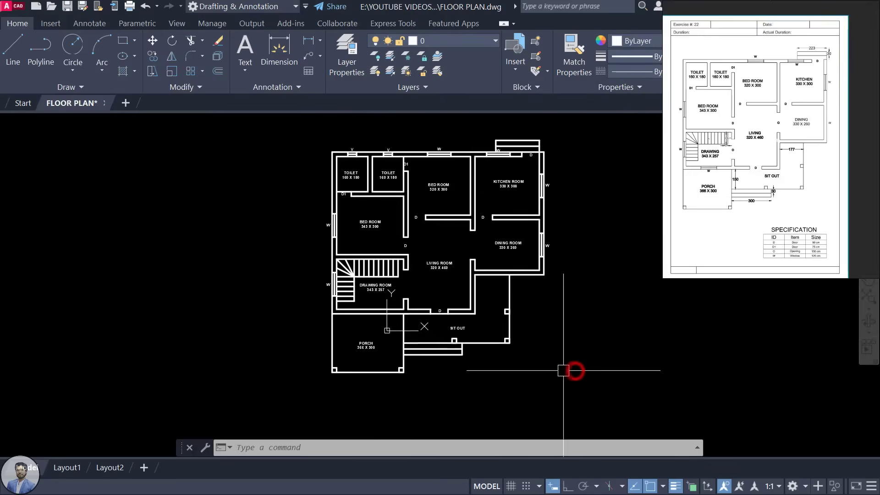
{"action": "scroll", "coordinate": [804, 238], "scroll_direction": "up", "scroll_amount": 5}
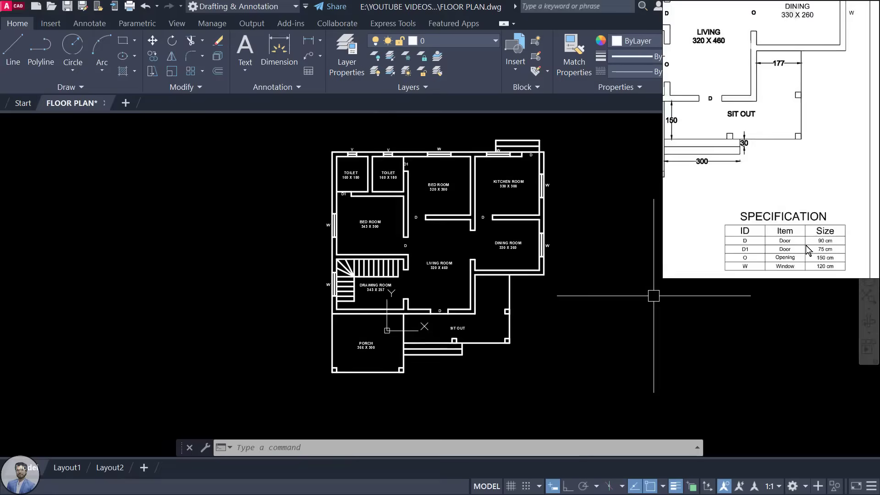
{"action": "left_click", "coordinate": [804, 243]}
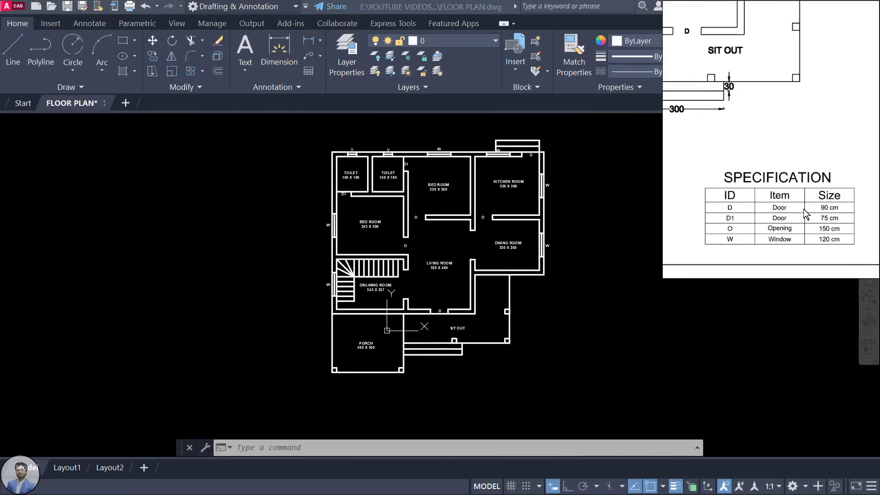
{"action": "left_click", "coordinate": [500, 243]}
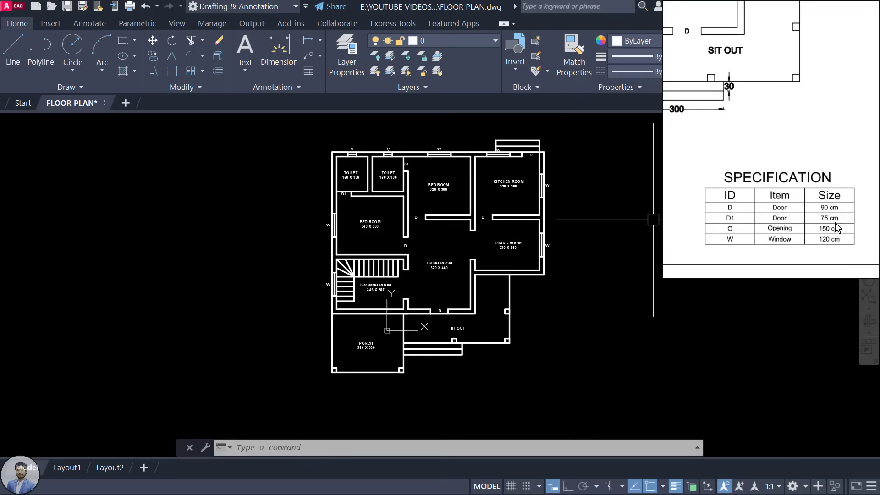
{"action": "left_click", "coordinate": [603, 326]}
{"action": "left_click", "coordinate": [533, 371]}
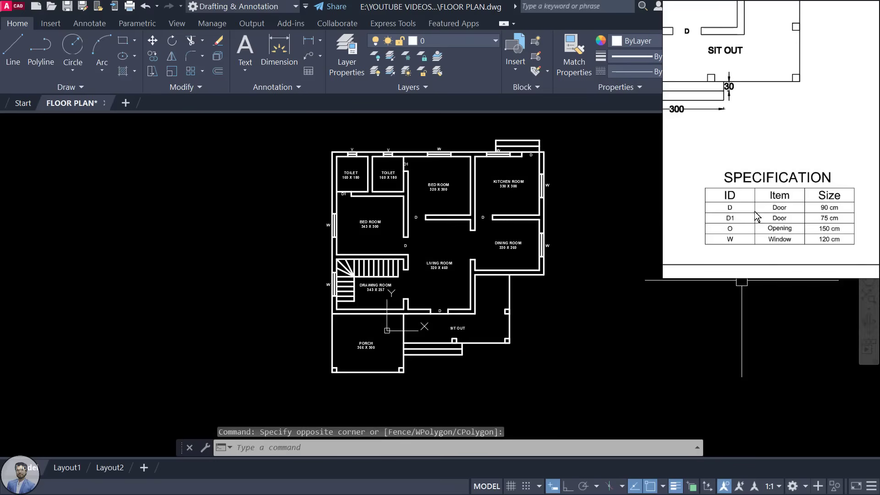
{"action": "scroll", "coordinate": [782, 196], "scroll_direction": "up", "scroll_amount": 3}
{"action": "scroll", "coordinate": [814, 169], "scroll_direction": "down", "scroll_amount": 2}
{"action": "scroll", "coordinate": [758, 176], "scroll_direction": "up", "scroll_amount": 1}
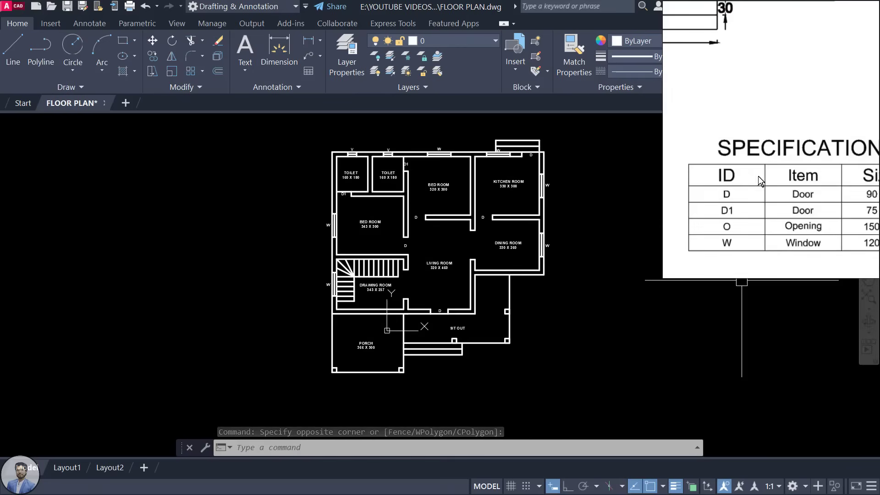
{"action": "left_click", "coordinate": [610, 245]}
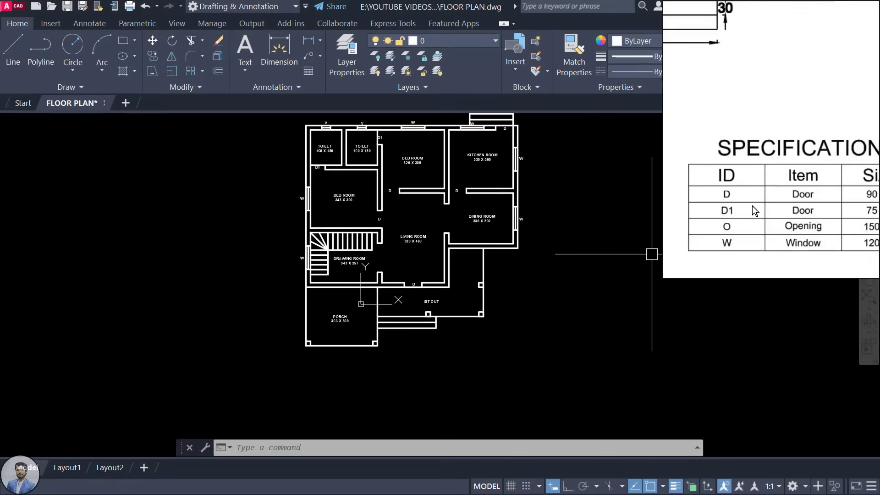
{"action": "scroll", "coordinate": [769, 199], "scroll_direction": "down", "scroll_amount": 1}
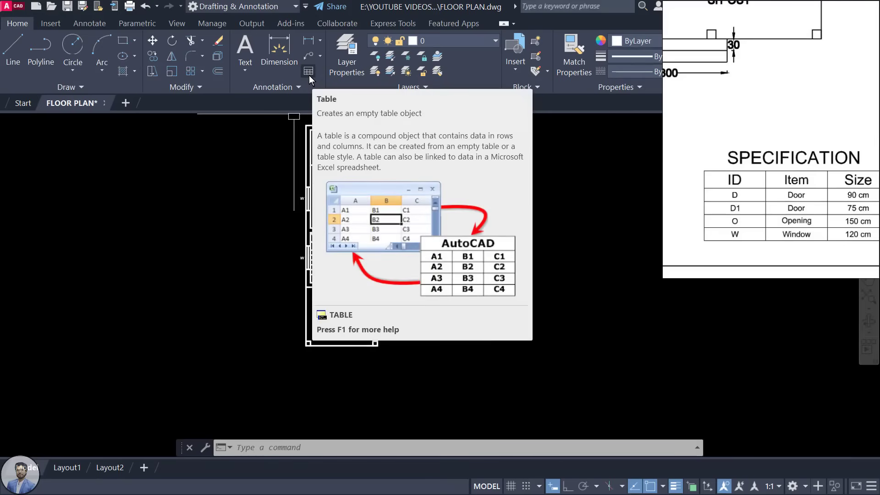
{"action": "left_click_drag", "start_coordinate": [800, 226], "coordinate": [783, 208]}
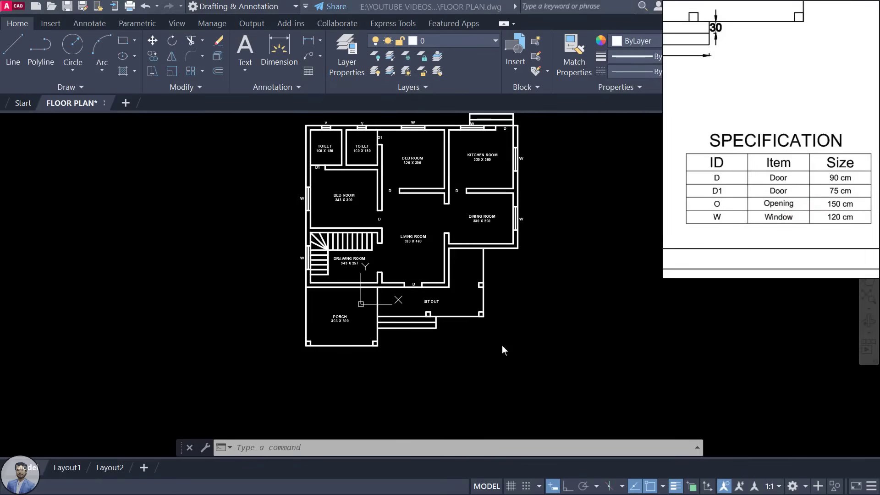
{"action": "middle_click_drag", "start_coordinate": [534, 349], "coordinate": [527, 311]}
{"action": "scroll", "coordinate": [478, 339], "scroll_direction": "up", "scroll_amount": 2}
{"action": "scroll", "coordinate": [486, 346], "scroll_direction": "up", "scroll_amount": 2}
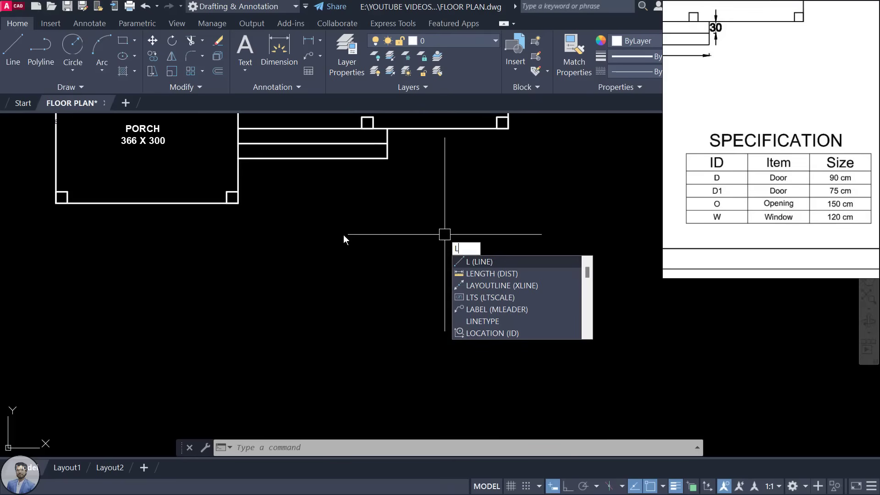
Step: With Ortho on, draw a 300-long horizontal line below the porch
{"action": "key", "text": "Return"}
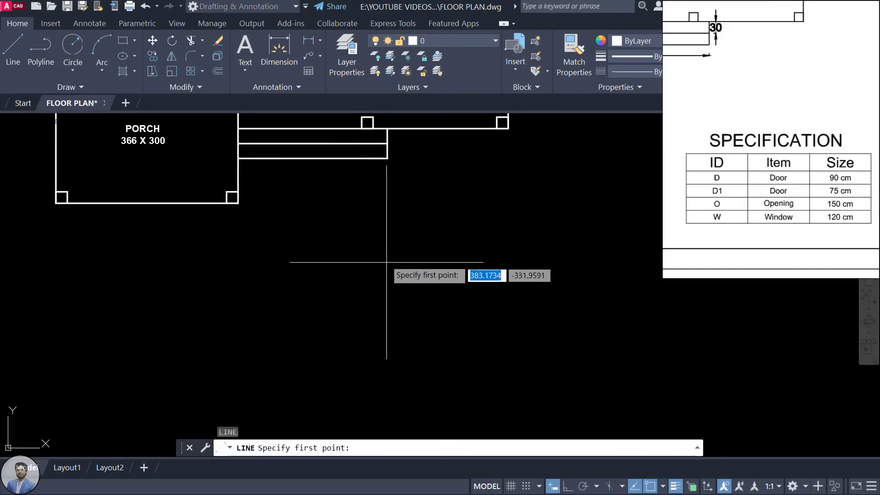
{"action": "left_click", "coordinate": [385, 241]}
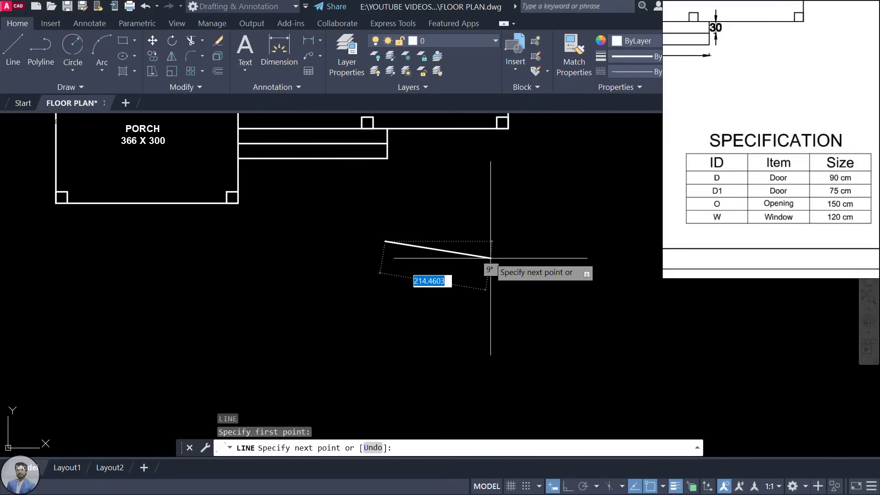
{"action": "scroll", "coordinate": [477, 254], "scroll_direction": "down", "scroll_amount": 3}
{"action": "scroll", "coordinate": [436, 190], "scroll_direction": "up", "scroll_amount": 5}
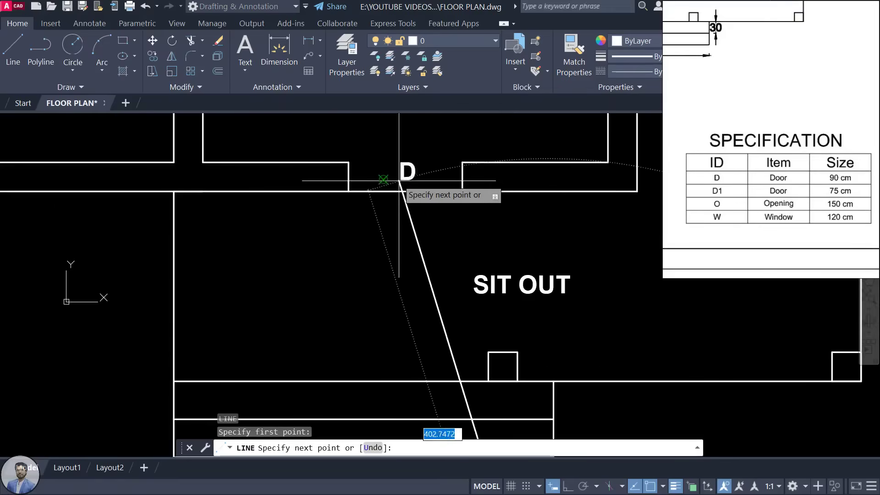
{"action": "scroll", "coordinate": [397, 183], "scroll_direction": "down", "scroll_amount": 4}
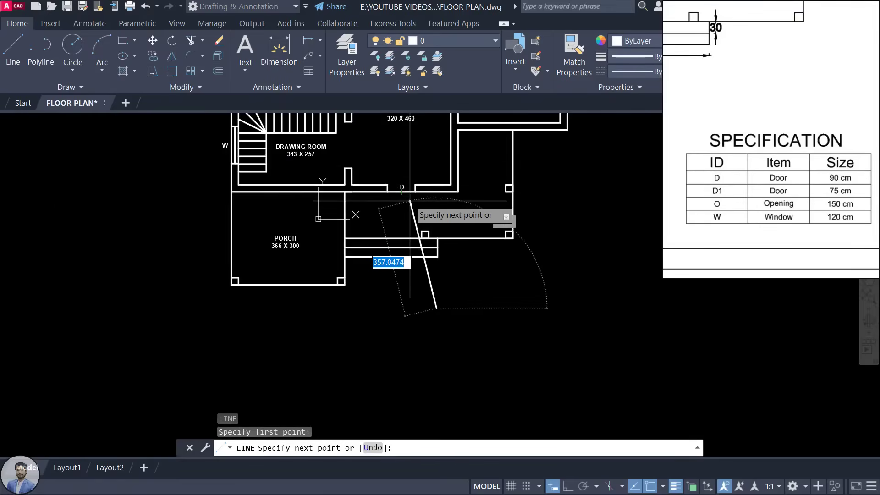
{"action": "scroll", "coordinate": [467, 334], "scroll_direction": "up", "scroll_amount": 4}
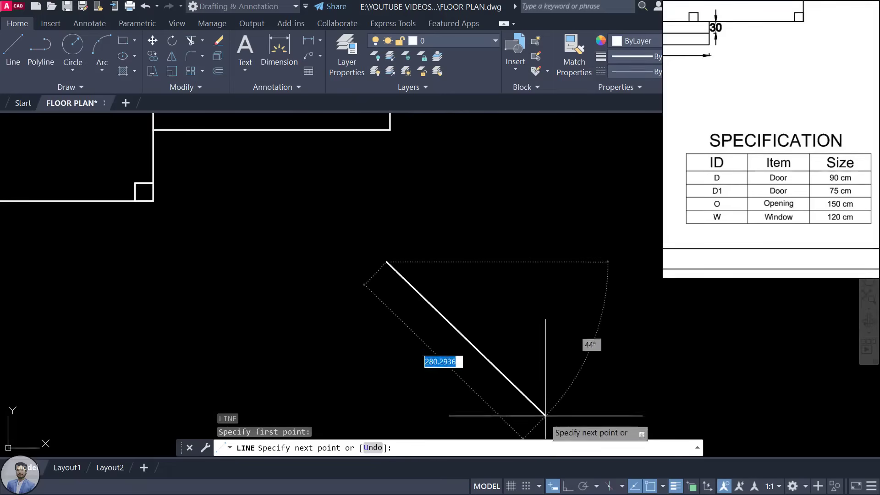
{"action": "left_click", "coordinate": [567, 487]}
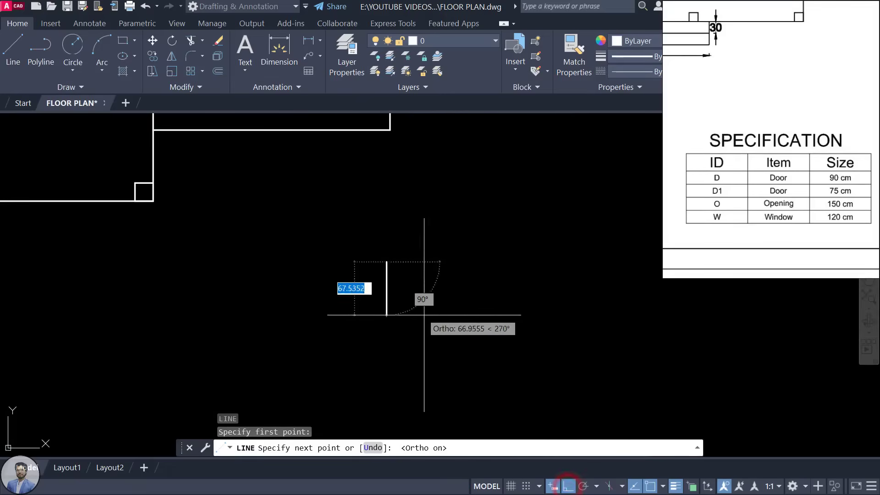
{"action": "scroll", "coordinate": [557, 293], "scroll_direction": "down", "scroll_amount": 4}
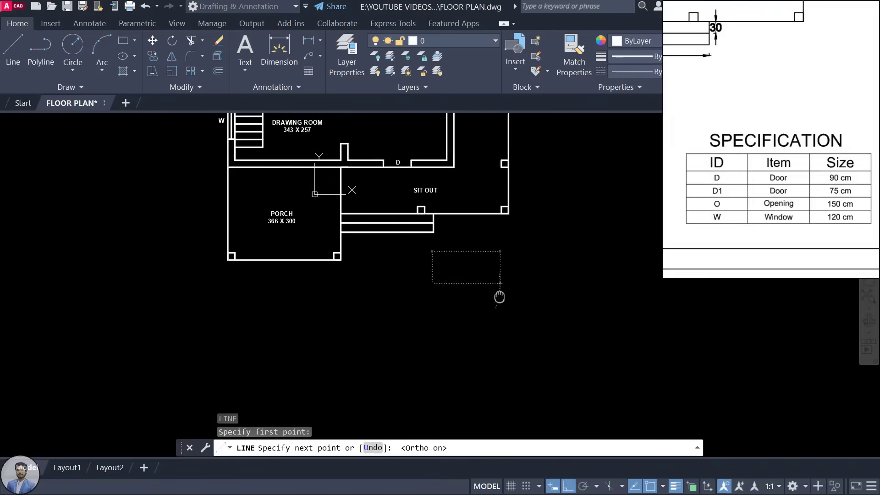
{"action": "scroll", "coordinate": [499, 295], "scroll_direction": "up", "scroll_amount": 3}
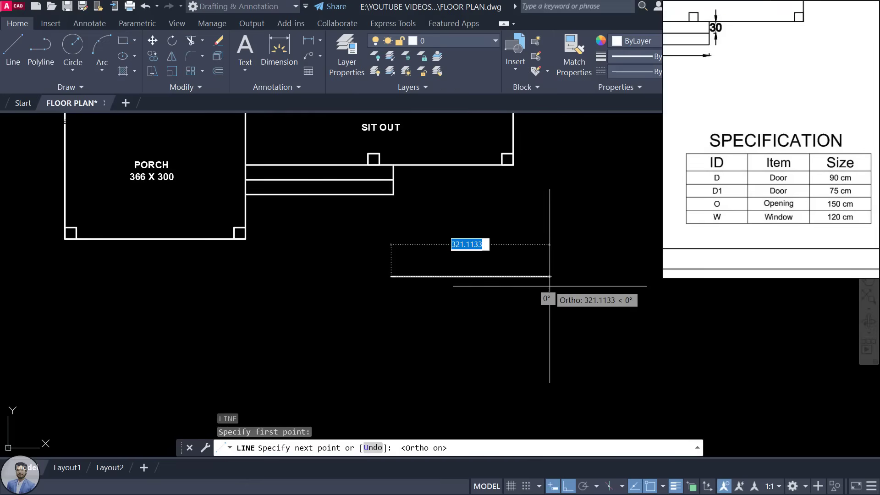
{"action": "type", "text": "300"}
{"action": "key", "text": "Return"}
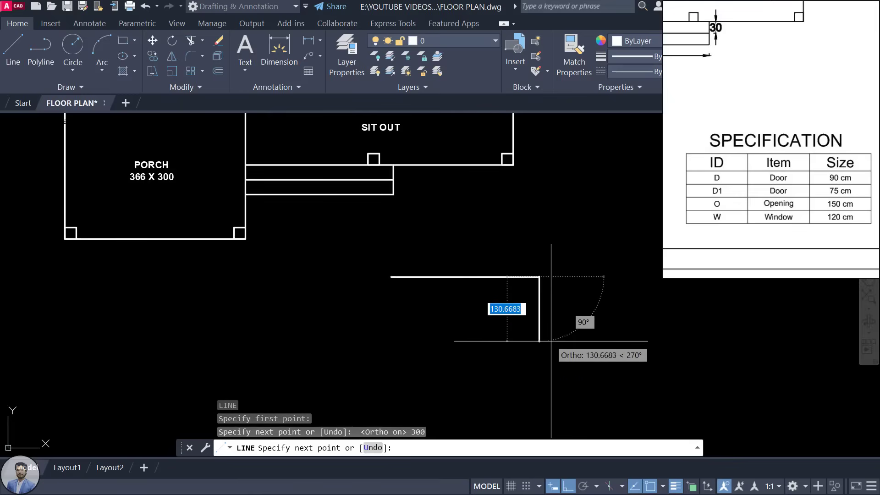
{"action": "key", "text": "Escape"}
{"action": "key", "text": "Escape"}
{"action": "scroll", "coordinate": [486, 291], "scroll_direction": "up", "scroll_amount": 2}
{"action": "scroll", "coordinate": [500, 292], "scroll_direction": "down", "scroll_amount": 2}
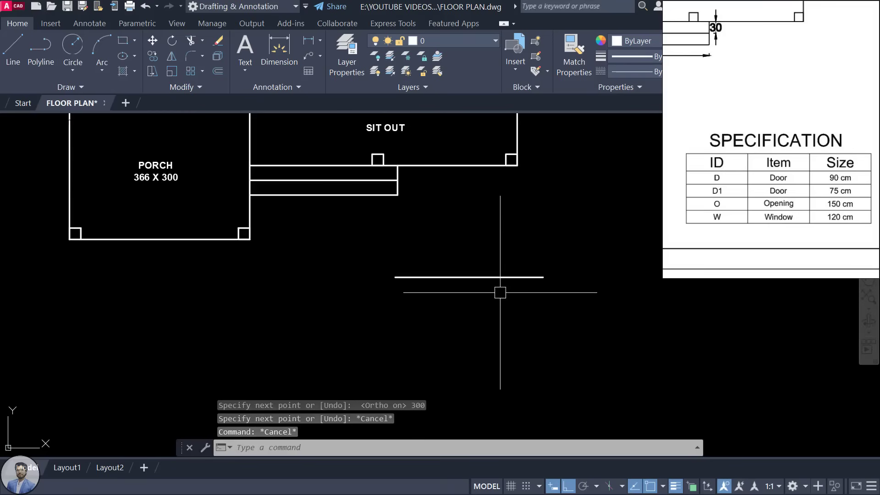
Step: Offset the table's top line by 40 and 30, erasing the unwanted extra line
{"action": "type", "text": "O"}
{"action": "key", "text": "Return"}
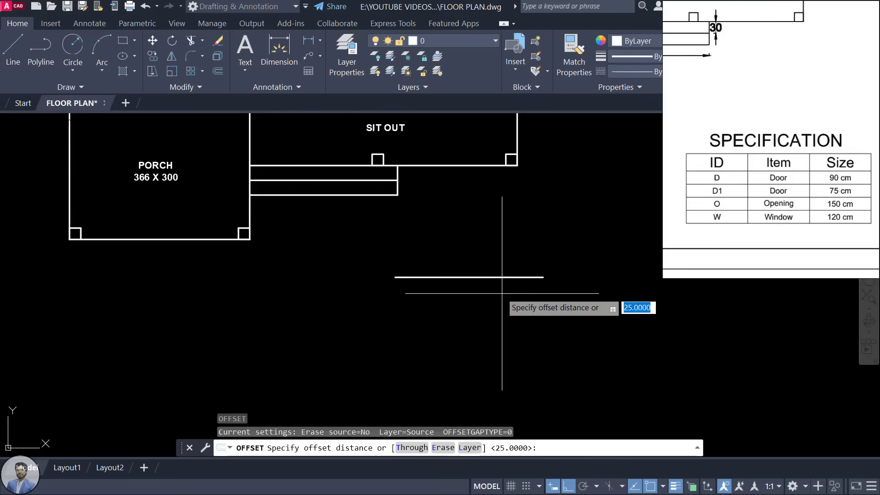
{"action": "key", "text": "Return"}
{"action": "left_click", "coordinate": [499, 277]}
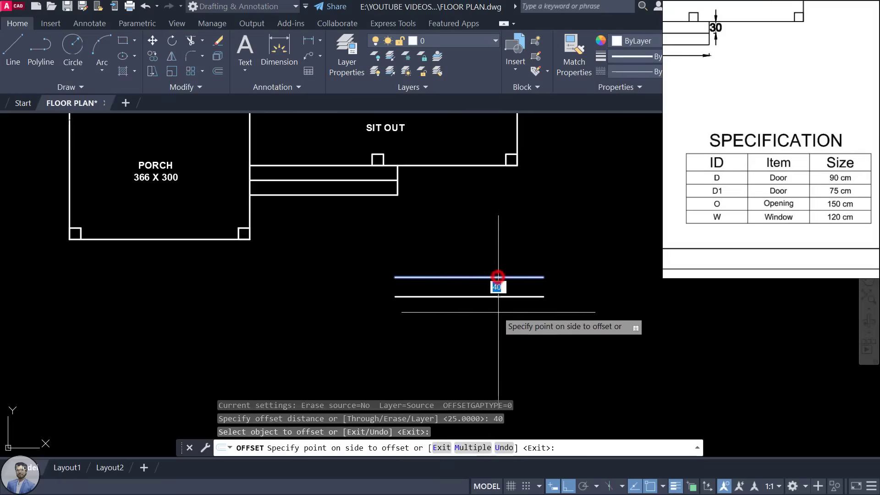
{"action": "left_click", "coordinate": [527, 293]}
{"action": "scroll", "coordinate": [505, 315], "scroll_direction": "down", "scroll_amount": 2}
{"action": "middle_click_drag", "start_coordinate": [505, 315], "coordinate": [504, 302]}
{"action": "scroll", "coordinate": [490, 298], "scroll_direction": "up", "scroll_amount": 2}
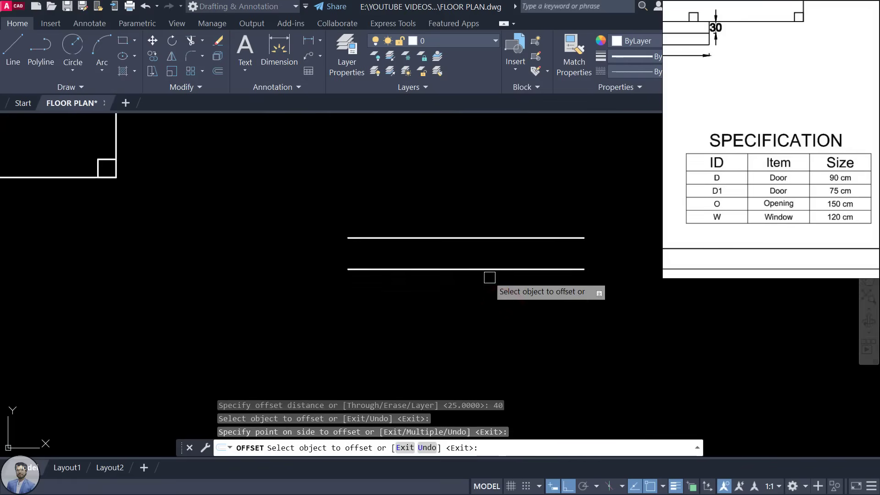
{"action": "left_click", "coordinate": [491, 236]}
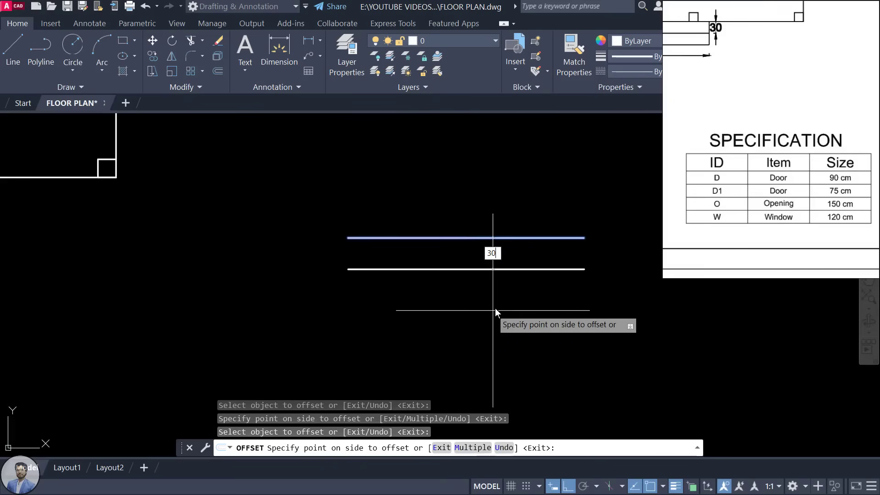
{"action": "type", "text": "300"}
{"action": "key", "text": "BackSpace"}
{"action": "key", "text": "Return"}
{"action": "key", "text": "Escape"}
{"action": "left_click", "coordinate": [499, 272]}
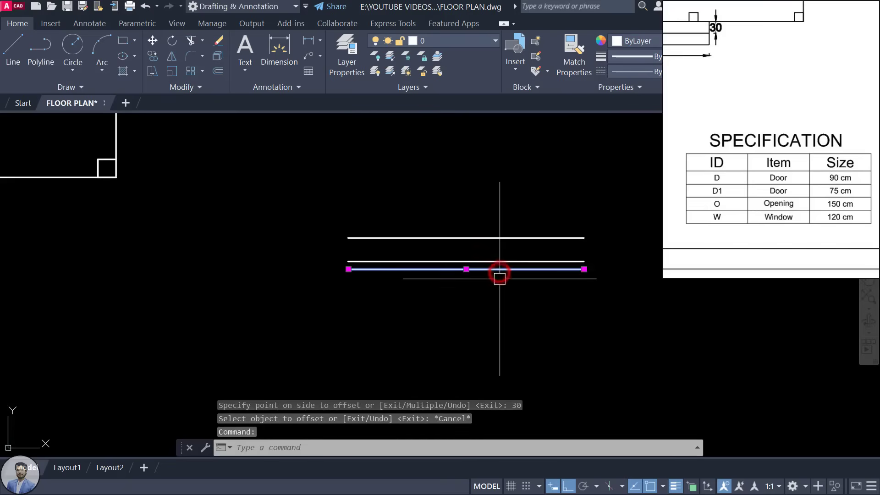
{"action": "key", "text": "Delete"}
Step: Offset successive row lines 25 apart to build the remaining table rows
{"action": "key", "text": "Return"}
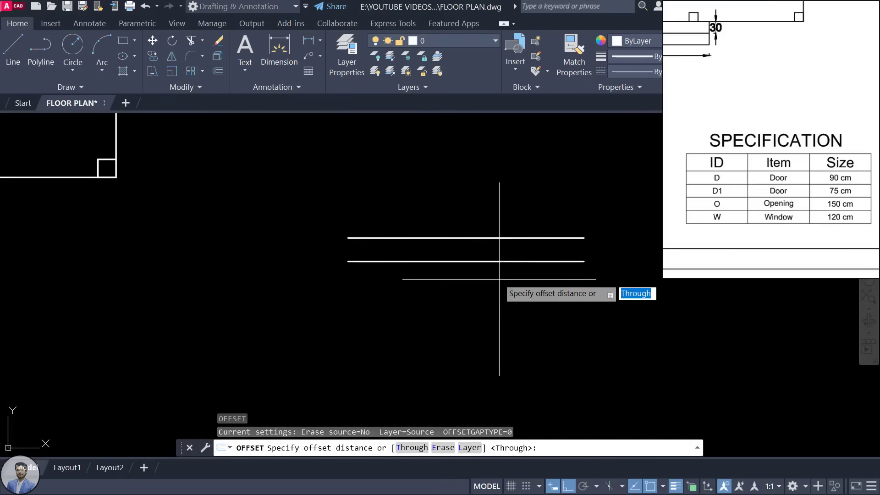
{"action": "type", "text": "25"}
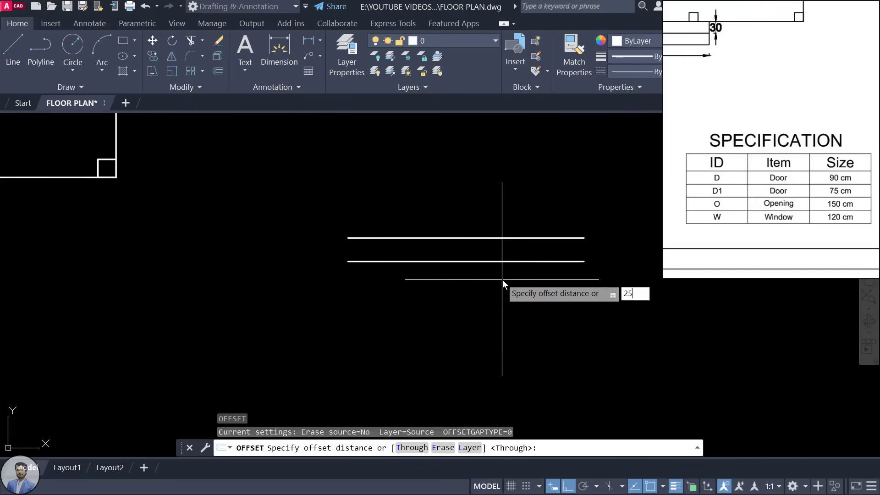
{"action": "key", "text": "Return"}
{"action": "left_click", "coordinate": [504, 262]}
{"action": "left_click", "coordinate": [501, 296]}
{"action": "left_click", "coordinate": [505, 280]}
{"action": "left_click", "coordinate": [497, 310]}
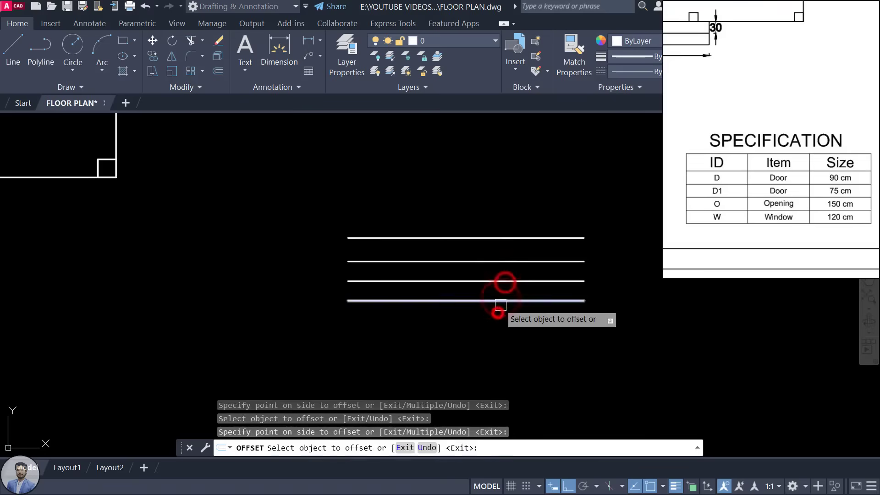
{"action": "left_click", "coordinate": [501, 301]}
{"action": "left_click", "coordinate": [493, 331]}
{"action": "left_click", "coordinate": [502, 320]}
{"action": "left_click", "coordinate": [492, 353]}
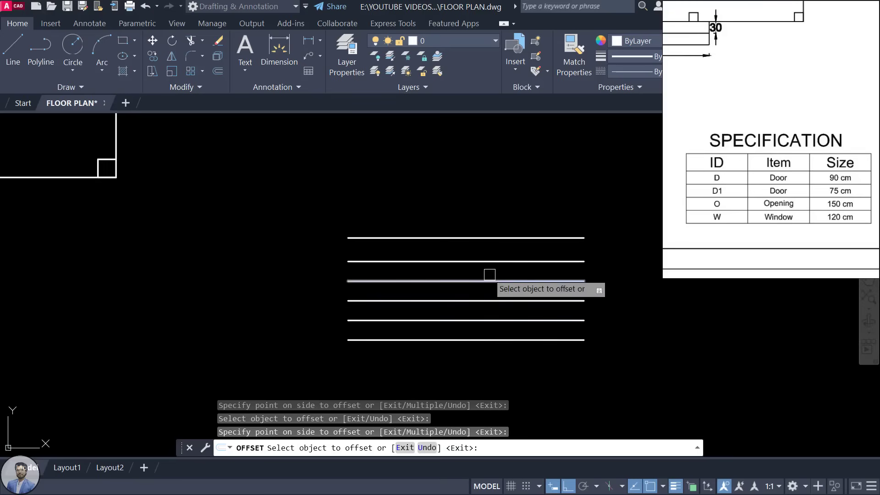
{"action": "left_click", "coordinate": [485, 340]}
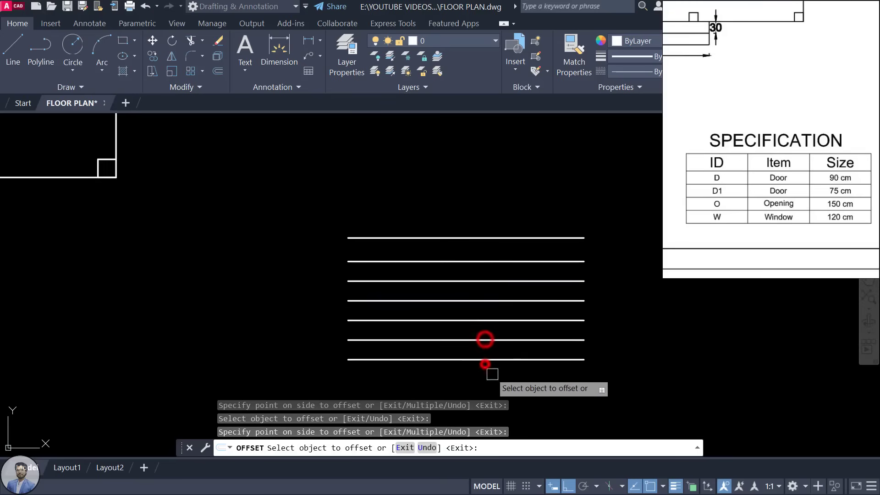
{"action": "left_click", "coordinate": [485, 365]}
{"action": "key", "text": "Escape"}
{"action": "key", "text": "Escape"}
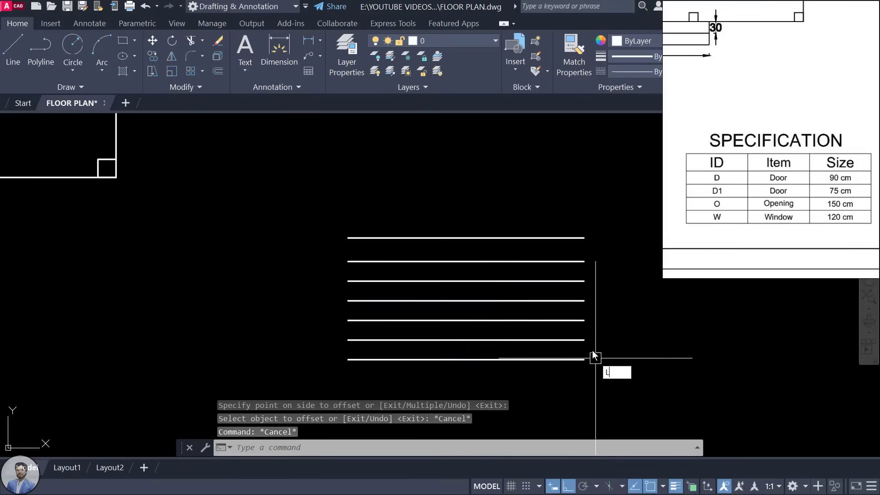
Step: Draw vertical lines closing the table's right and left ends from top to bottom line
{"action": "key", "text": "Return"}
{"action": "left_click", "coordinate": [584, 238]}
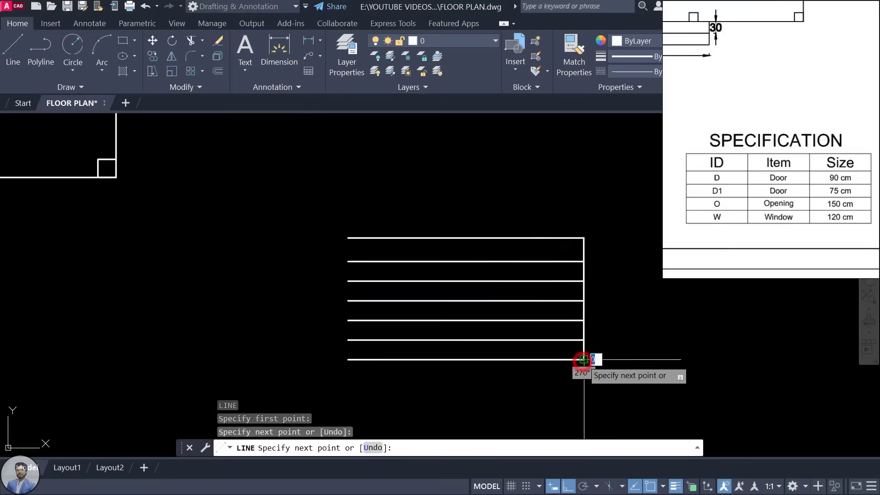
{"action": "left_click", "coordinate": [583, 359]}
{"action": "key", "text": "Escape"}
{"action": "key", "text": "Return"}
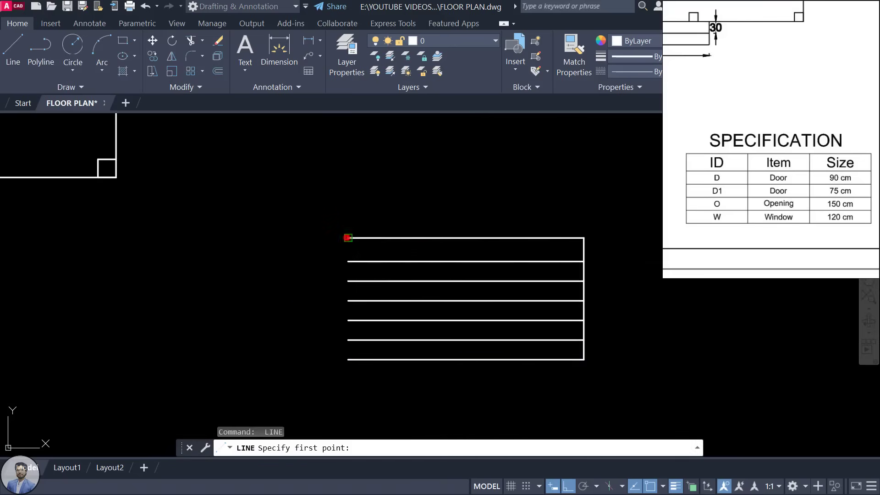
{"action": "left_click", "coordinate": [348, 238]}
{"action": "left_click", "coordinate": [348, 359]}
{"action": "key", "text": "Escape"}
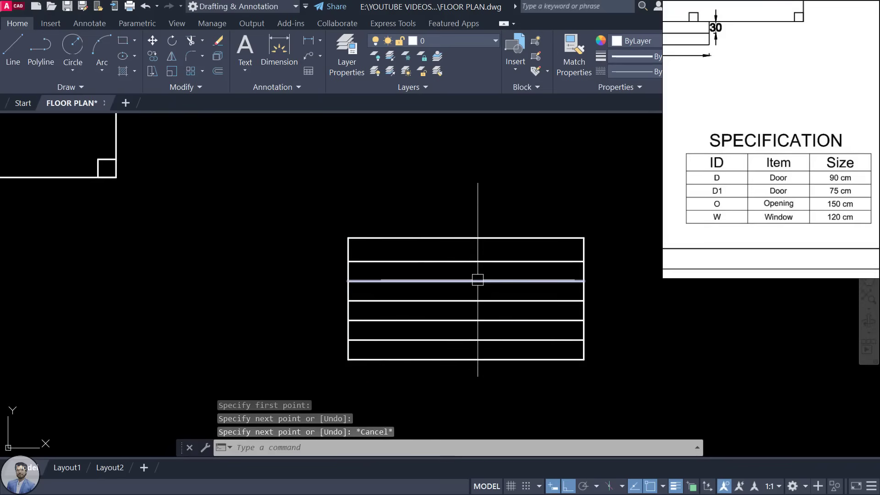
Step: Copy the table's left edge inward with CO to form the column divider
{"action": "type", "text": "o"}
{"action": "key", "text": "Return"}
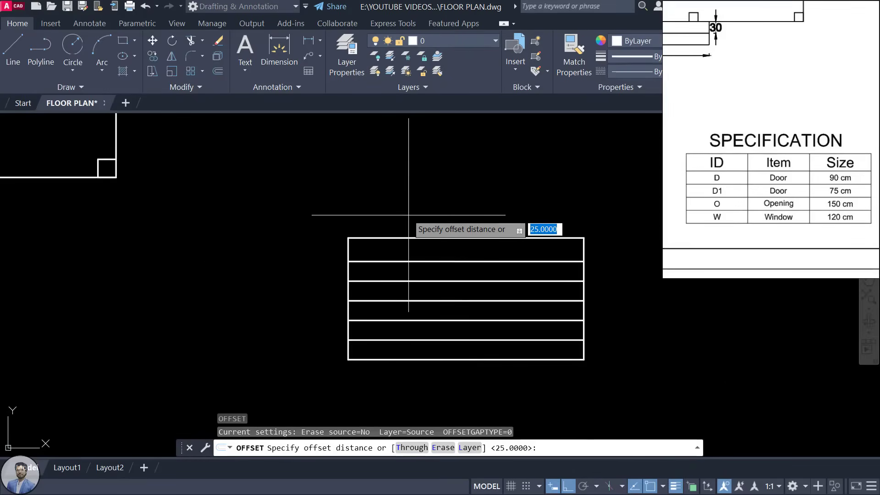
{"action": "scroll", "coordinate": [328, 284], "scroll_direction": "up", "scroll_amount": 2}
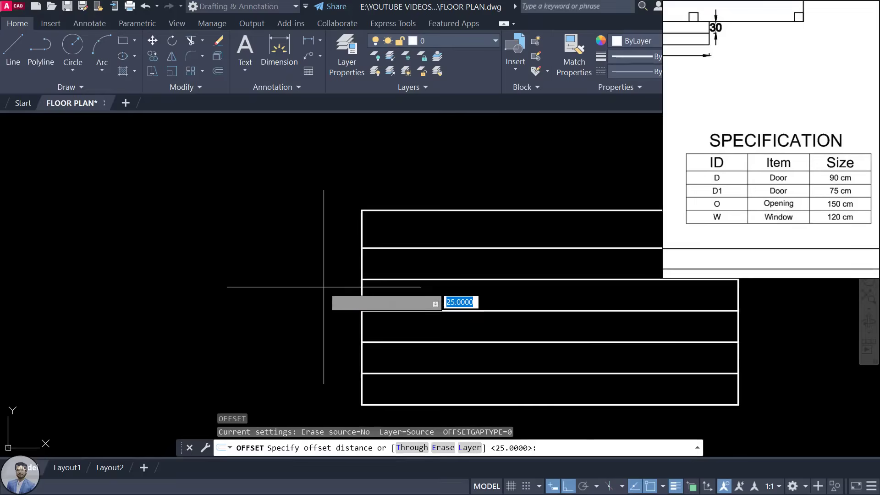
{"action": "key", "text": "Escape"}
{"action": "left_click", "coordinate": [363, 266]}
{"action": "type", "text": "CO"}
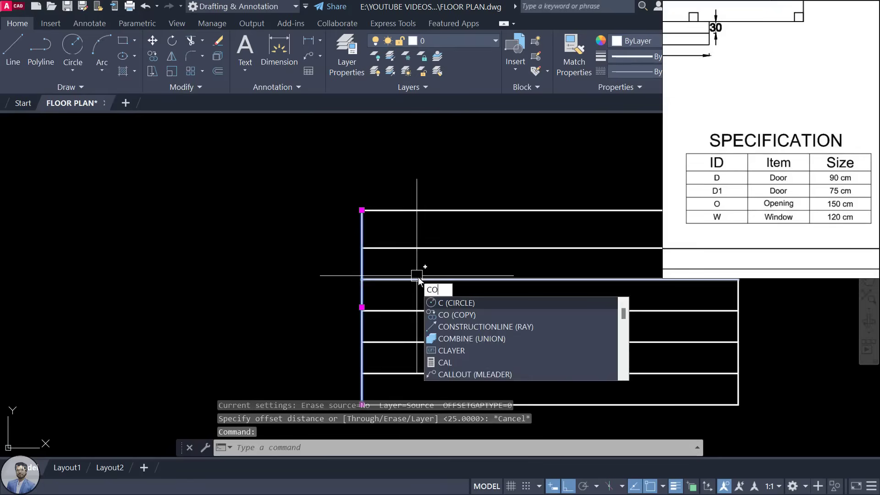
{"action": "key", "text": "Return"}
{"action": "scroll", "coordinate": [418, 277], "scroll_direction": "down", "scroll_amount": 1}
{"action": "middle_click_drag", "start_coordinate": [413, 246], "coordinate": [307, 244]}
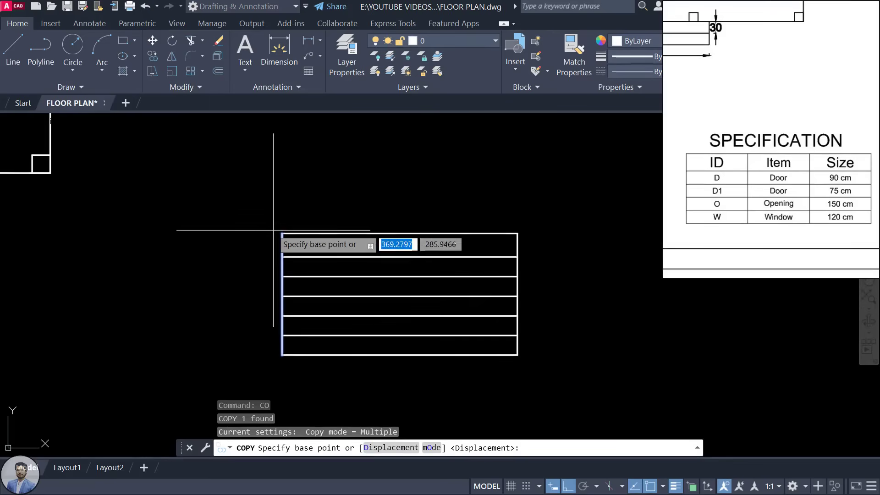
{"action": "left_click", "coordinate": [282, 234]}
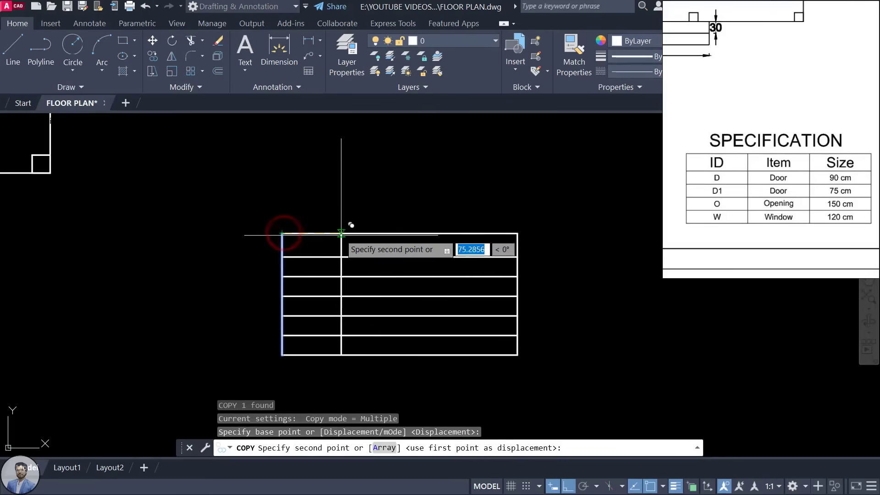
{"action": "left_click", "coordinate": [365, 235]}
{"action": "key", "text": "Escape"}
{"action": "key", "text": "Escape"}
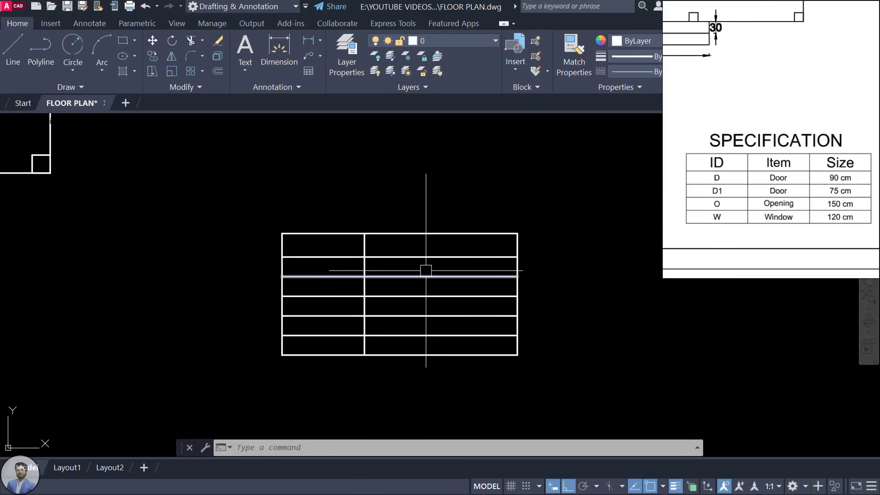
Step: Copy the bed room's D label to the living/dining opening and change it to O
{"action": "scroll", "coordinate": [427, 271], "scroll_direction": "down", "scroll_amount": 4}
{"action": "middle_click_drag", "start_coordinate": [463, 206], "coordinate": [465, 207]}
{"action": "scroll", "coordinate": [471, 265], "scroll_direction": "down", "scroll_amount": 1}
{"action": "scroll", "coordinate": [452, 285], "scroll_direction": "up", "scroll_amount": 1}
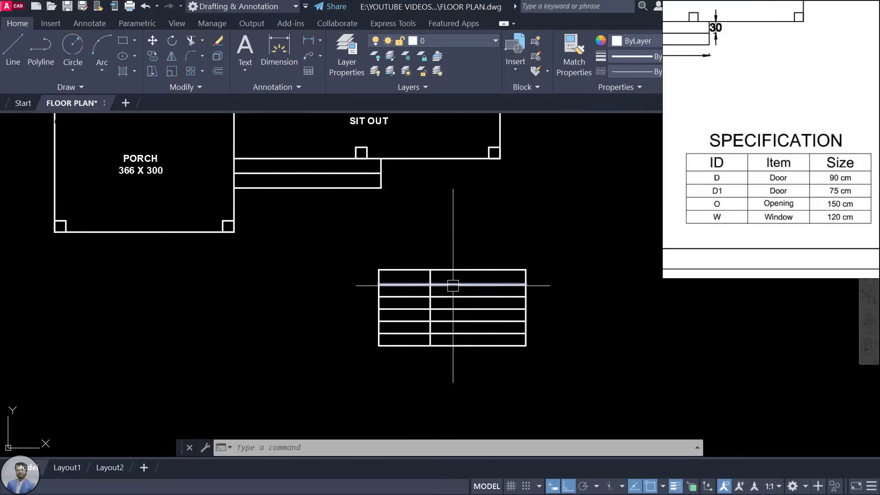
{"action": "scroll", "coordinate": [465, 248], "scroll_direction": "down", "scroll_amount": 1}
{"action": "middle_click_drag", "start_coordinate": [465, 249], "coordinate": [465, 411]}
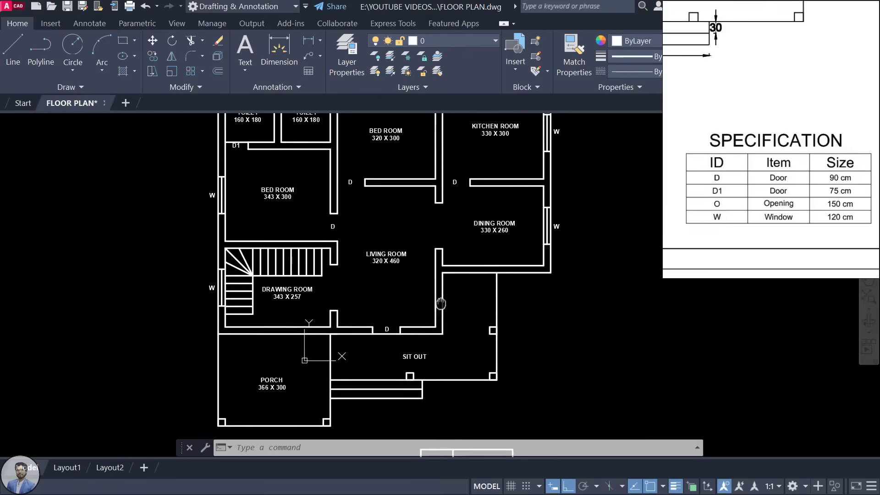
{"action": "scroll", "coordinate": [334, 204], "scroll_direction": "up", "scroll_amount": 2}
{"action": "left_click", "coordinate": [331, 246]}
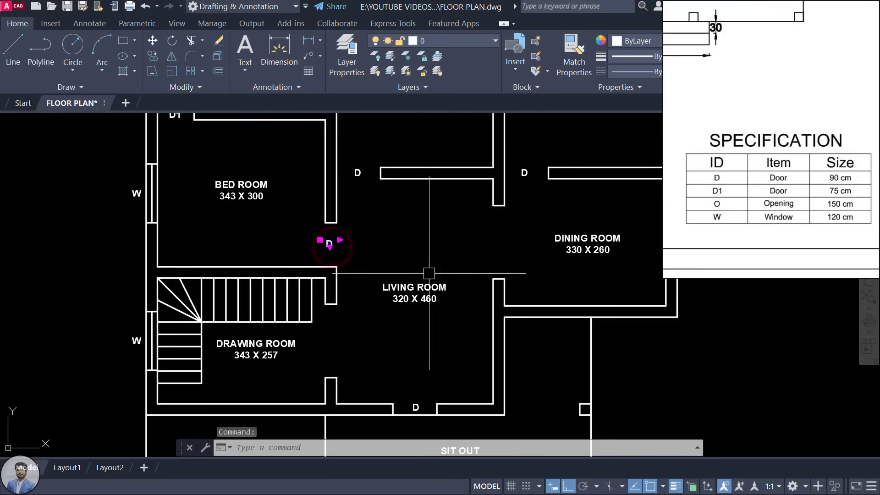
{"action": "type", "text": "CO"}
{"action": "key", "text": "Return"}
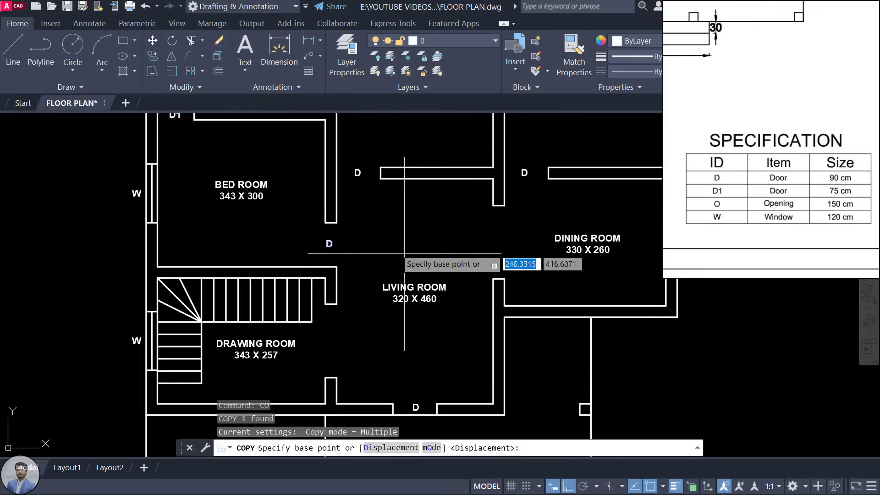
{"action": "left_click", "coordinate": [330, 242]}
{"action": "left_click", "coordinate": [507, 247]}
{"action": "key", "text": "Escape"}
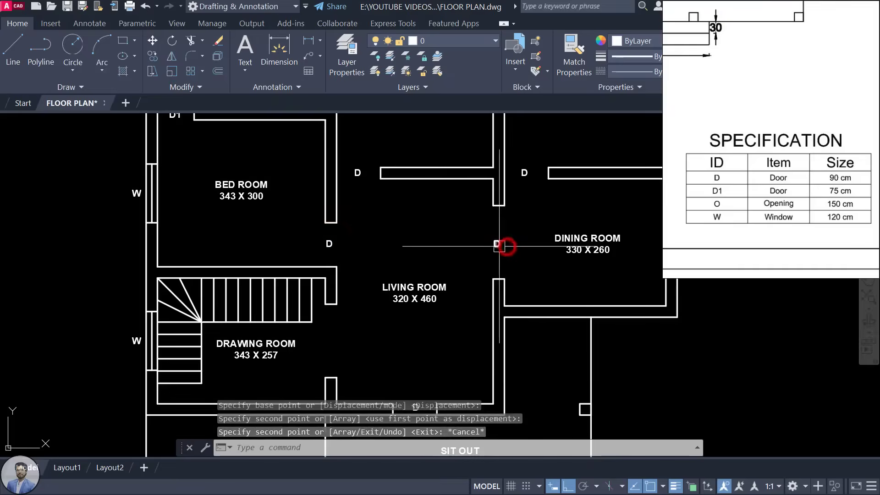
{"action": "double_click", "coordinate": [498, 243]}
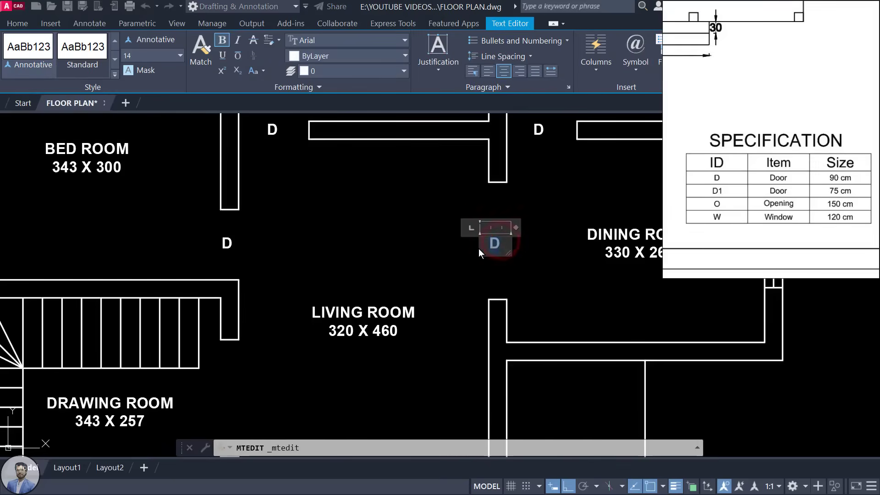
{"action": "type", "text": "O"}
{"action": "left_click", "coordinate": [544, 255]}
Step: Copy the new O label to the drawing room opening
{"action": "left_click", "coordinate": [498, 248]}
{"action": "type", "text": "CO"}
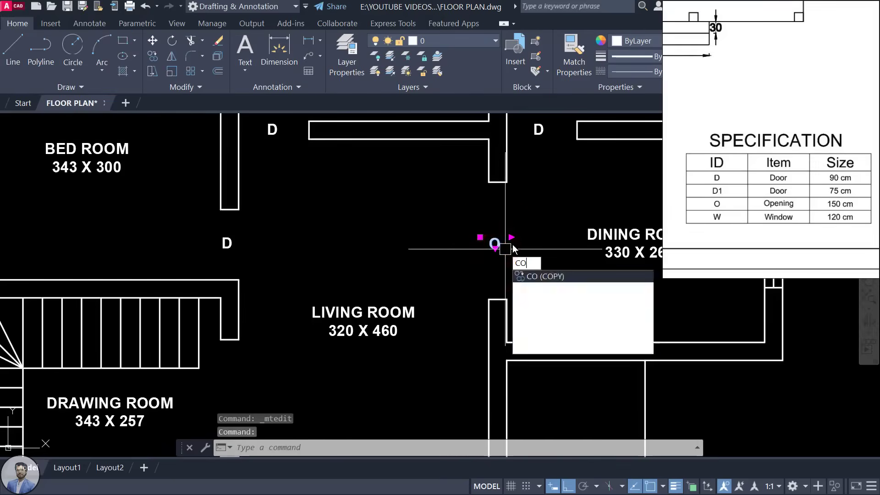
{"action": "key", "text": "Return"}
{"action": "left_click", "coordinate": [500, 245]}
{"action": "middle_click_drag", "start_coordinate": [242, 388], "coordinate": [331, 246]}
{"action": "left_click", "coordinate": [331, 245]}
{"action": "scroll", "coordinate": [331, 245], "scroll_direction": "down", "scroll_amount": 5}
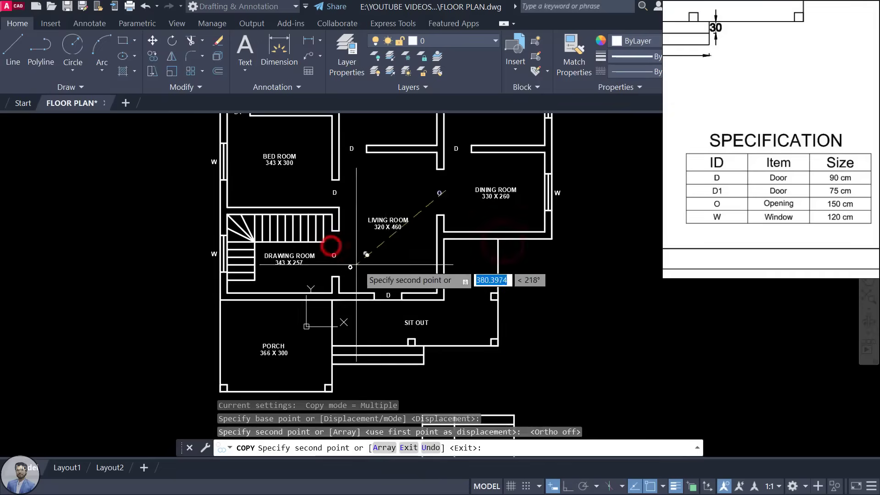
{"action": "key", "text": "Escape"}
Step: Copy the drawing room's O label into the table's top-left and top-right cells
{"action": "scroll", "coordinate": [453, 350], "scroll_direction": "up", "scroll_amount": 3}
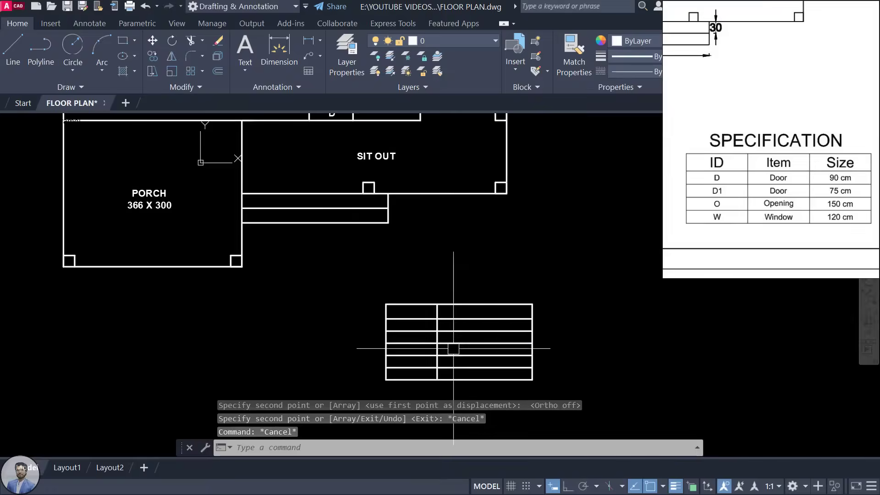
{"action": "middle_click_drag", "start_coordinate": [453, 349], "coordinate": [453, 320]}
{"action": "scroll", "coordinate": [422, 295], "scroll_direction": "up", "scroll_amount": 3}
{"action": "scroll", "coordinate": [396, 273], "scroll_direction": "up", "scroll_amount": 1}
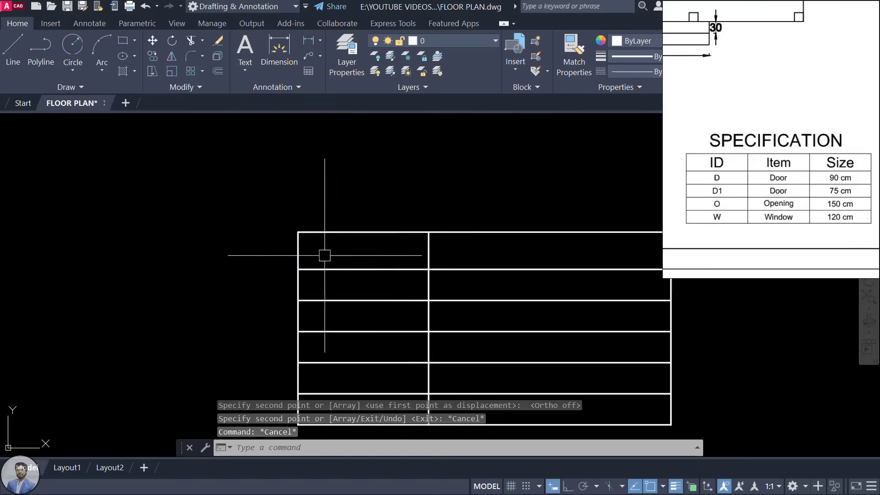
{"action": "scroll", "coordinate": [362, 257], "scroll_direction": "down", "scroll_amount": 5}
{"action": "scroll", "coordinate": [285, 181], "scroll_direction": "up", "scroll_amount": 6}
{"action": "left_click", "coordinate": [242, 174]}
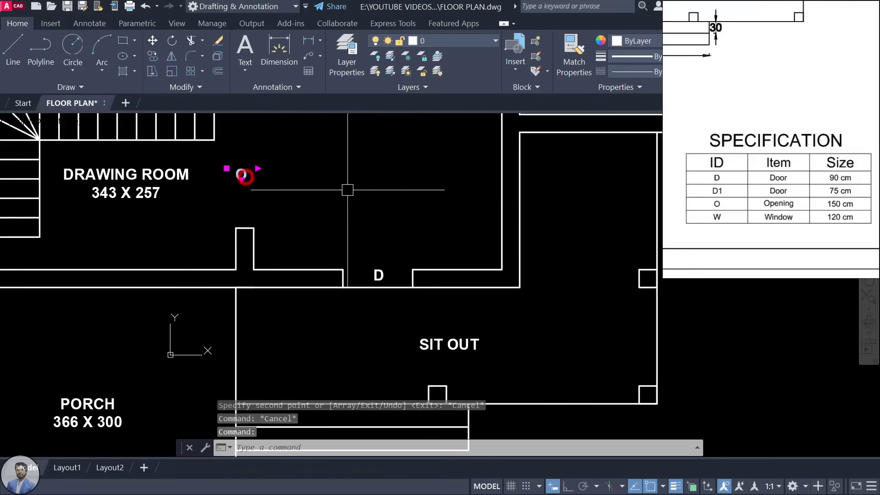
{"action": "type", "text": "CO"}
{"action": "key", "text": "Return"}
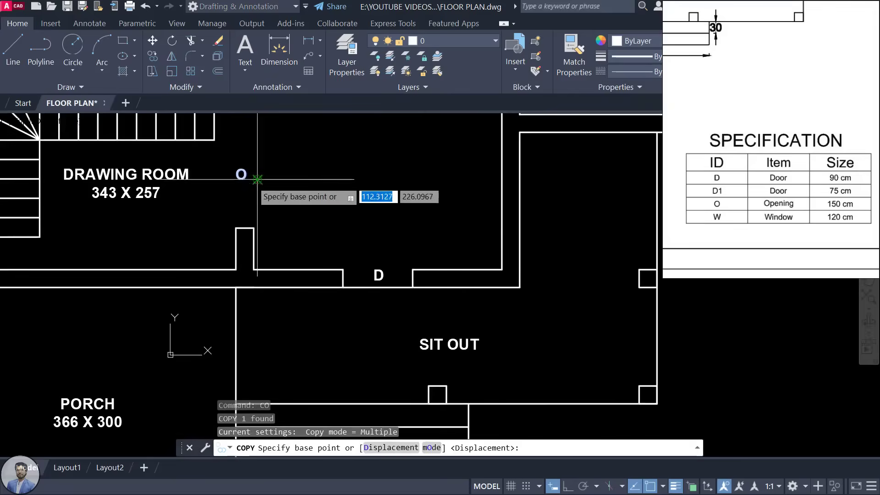
{"action": "left_click", "coordinate": [252, 181]}
{"action": "middle_click_drag", "start_coordinate": [252, 181], "coordinate": [222, 43]}
{"action": "scroll", "coordinate": [411, 200], "scroll_direction": "down", "scroll_amount": 2}
{"action": "scroll", "coordinate": [463, 238], "scroll_direction": "up", "scroll_amount": 6}
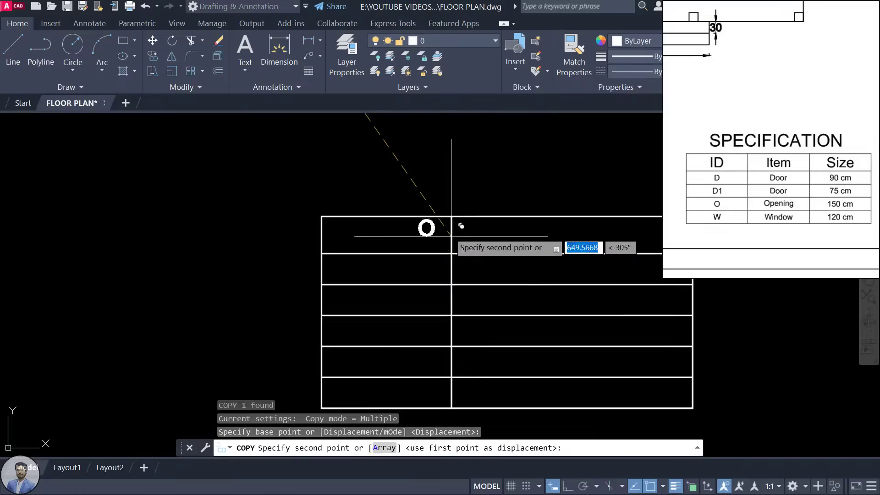
{"action": "left_click", "coordinate": [382, 252]}
{"action": "middle_click_drag", "start_coordinate": [422, 255], "coordinate": [132, 255]}
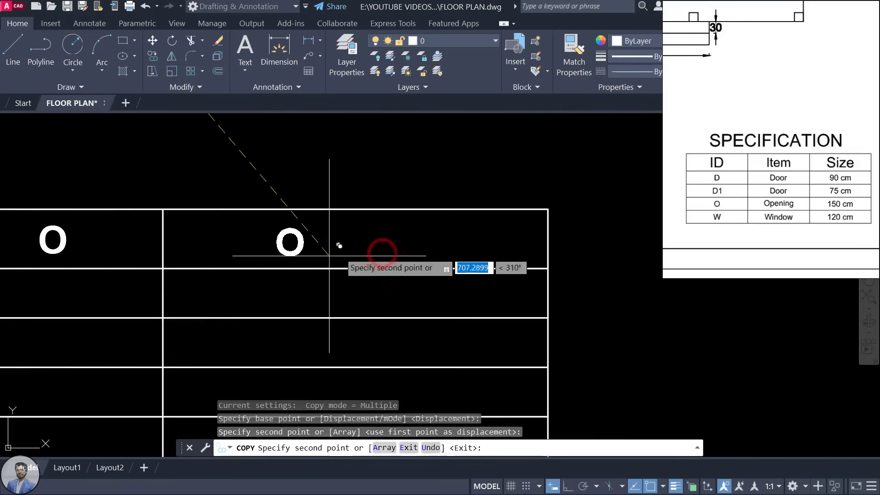
{"action": "left_click", "coordinate": [385, 252]}
{"action": "key", "text": "Escape"}
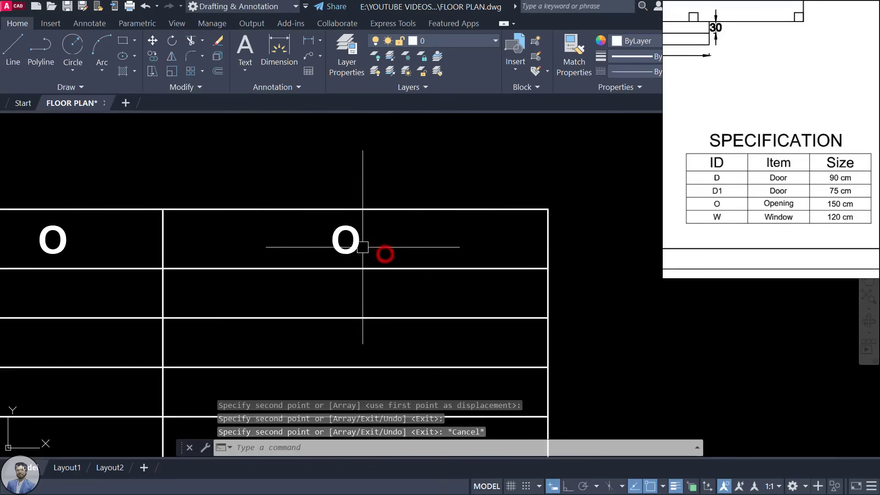
{"action": "scroll", "coordinate": [387, 304], "scroll_direction": "down", "scroll_amount": 2}
{"action": "middle_click_drag", "start_coordinate": [52, 239], "coordinate": [387, 251]}
Step: Replace the two copied O header labels with ID and SIZE
{"action": "double_click", "coordinate": [387, 252]}
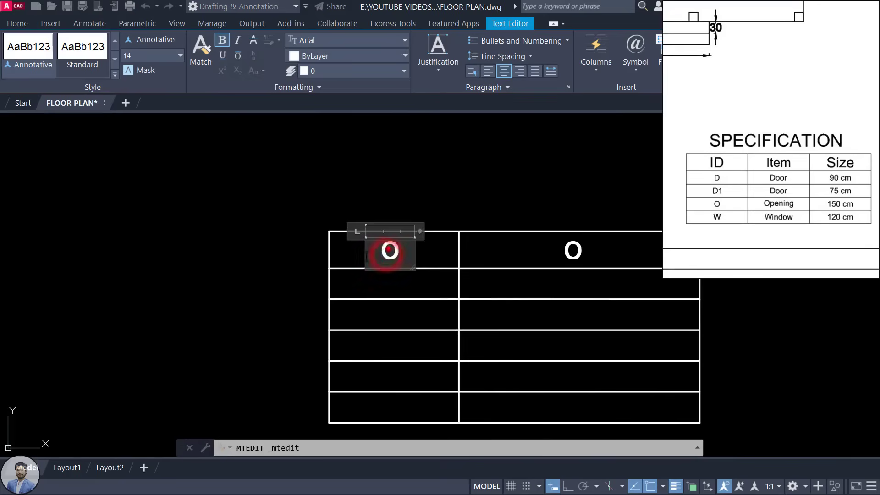
{"action": "type", "text": "ID"}
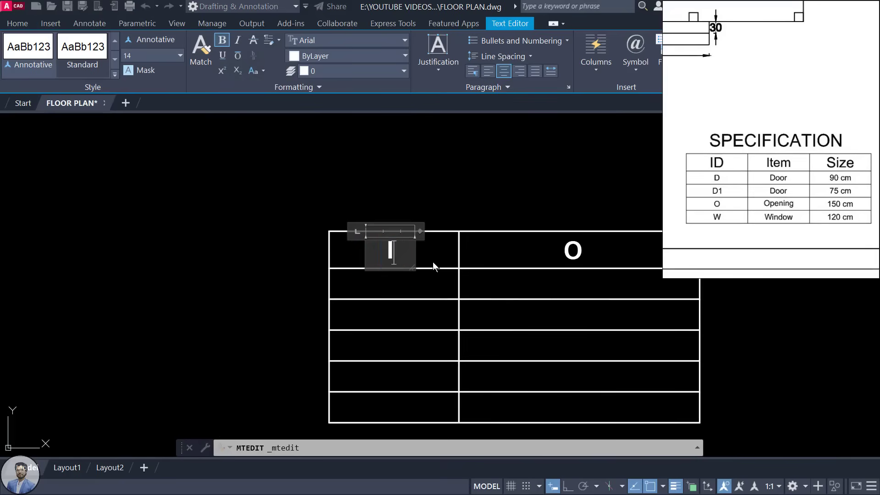
{"action": "left_click", "coordinate": [522, 264]}
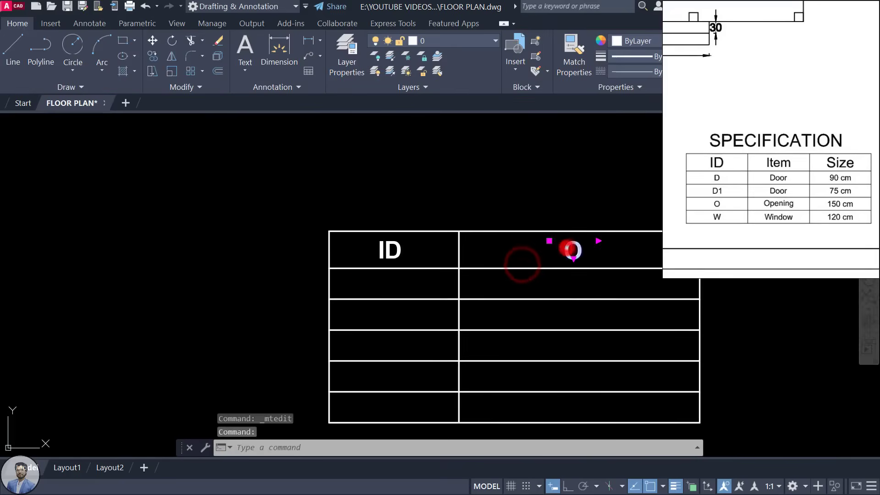
{"action": "double_click", "coordinate": [565, 251]}
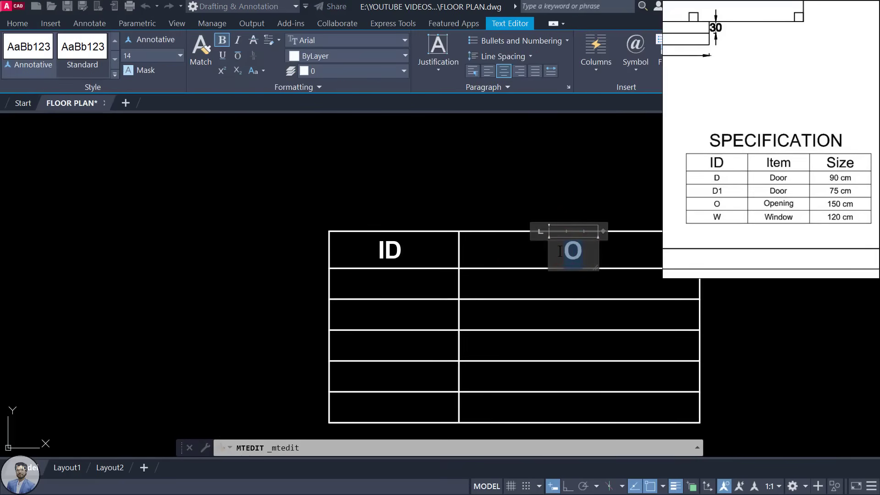
{"action": "left_click", "coordinate": [362, 248]}
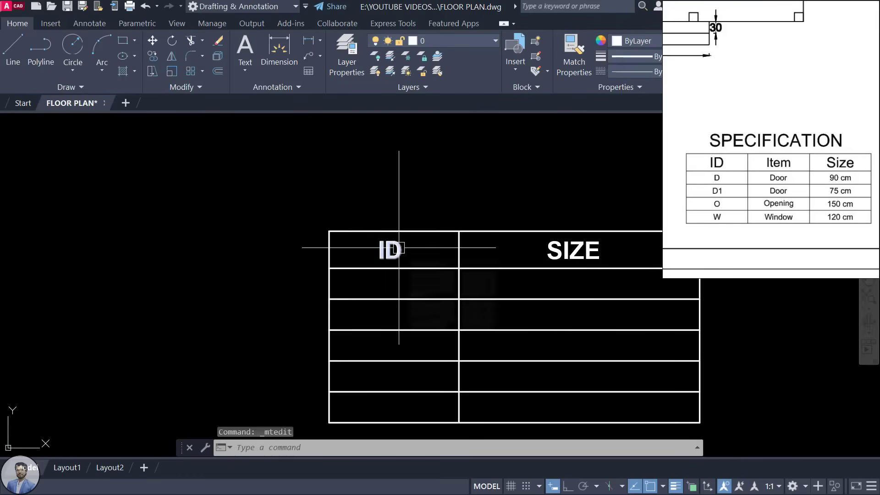
Step: Try renaming the ID header to TAG, then undo it back to ID
{"action": "double_click", "coordinate": [399, 247]}
{"action": "type", "text": "T"}
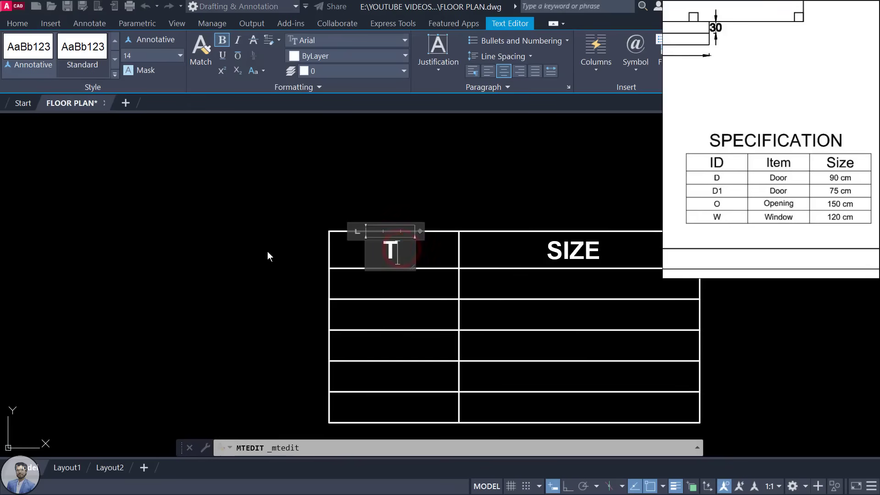
{"action": "type", "text": "AG"}
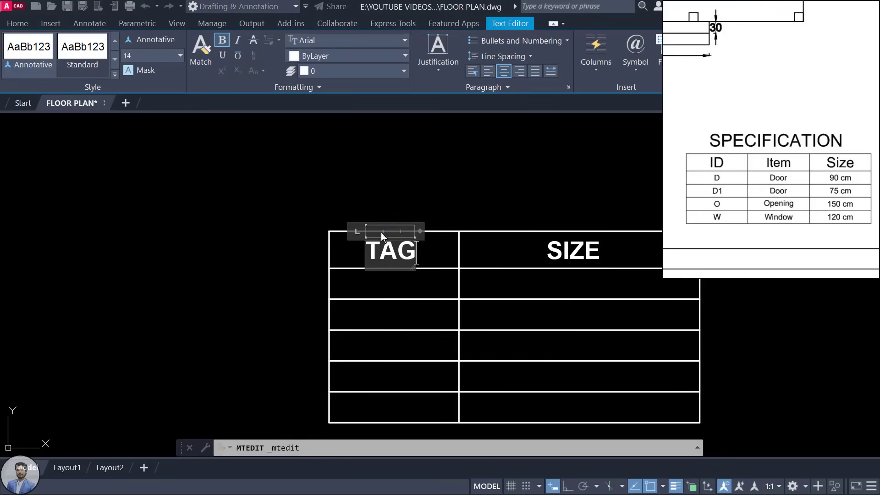
{"action": "left_click", "coordinate": [440, 212]}
{"action": "key", "text": "ctrl+z"}
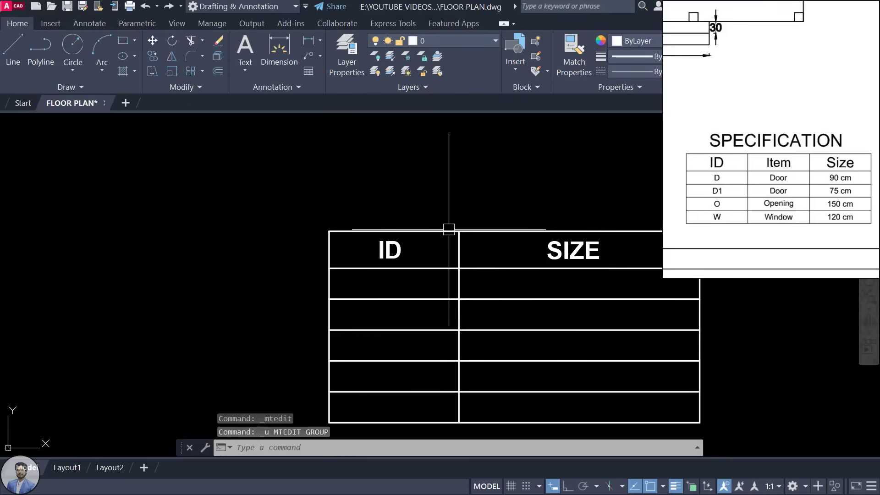
{"action": "middle_click_drag", "start_coordinate": [500, 292], "coordinate": [439, 246]}
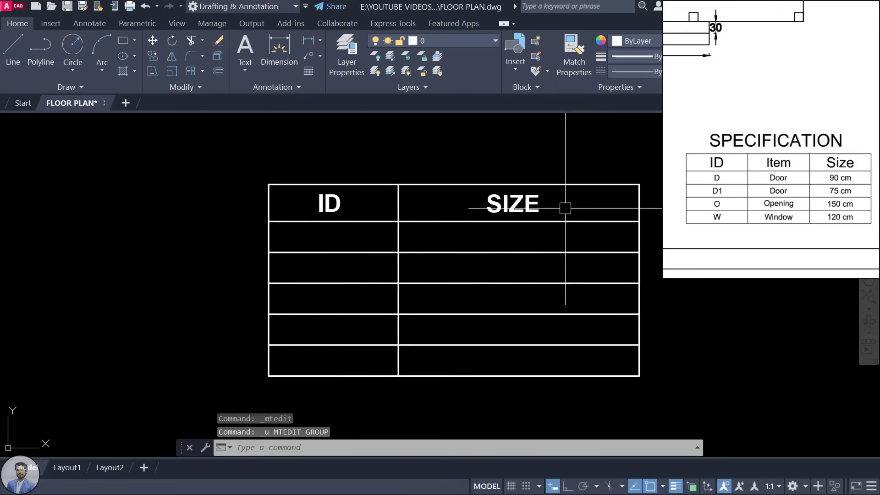
Step: Copy the ID header down the left column into each row with Ortho on
{"action": "left_click", "coordinate": [316, 201]}
{"action": "type", "text": "CO"}
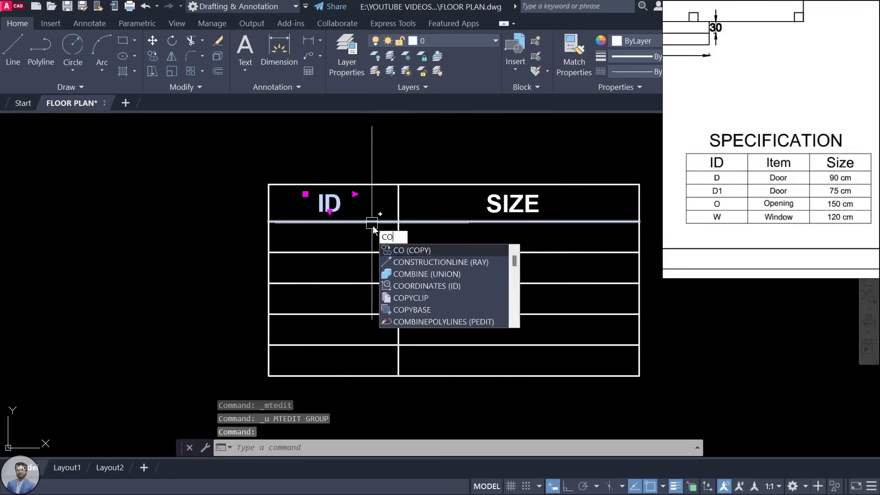
{"action": "key", "text": "Return"}
{"action": "left_click", "coordinate": [355, 188]}
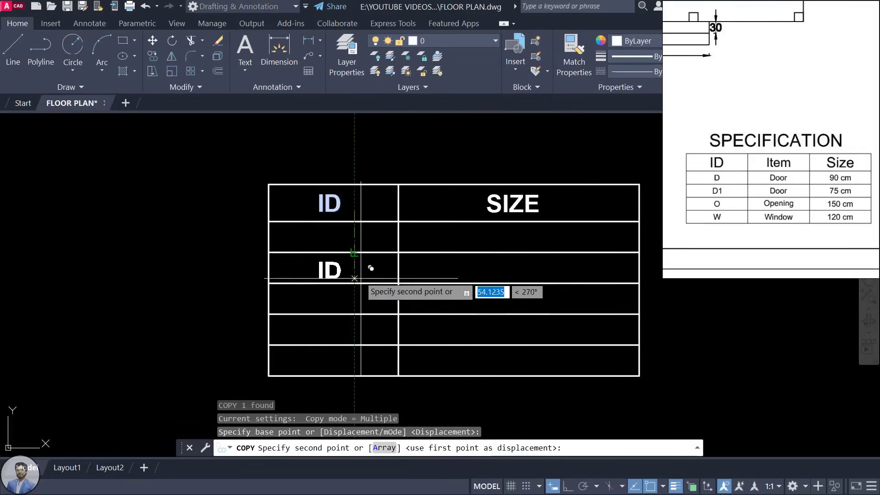
{"action": "key", "text": "F8"}
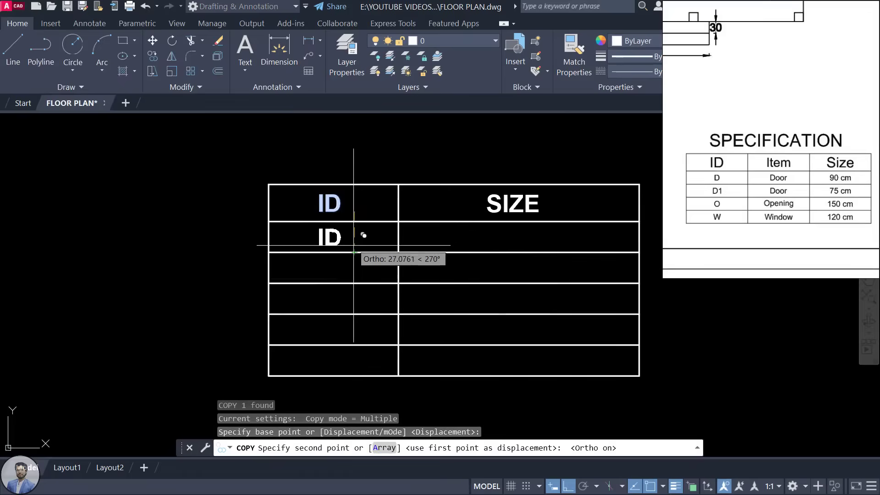
{"action": "scroll", "coordinate": [355, 246], "scroll_direction": "up", "scroll_amount": 2}
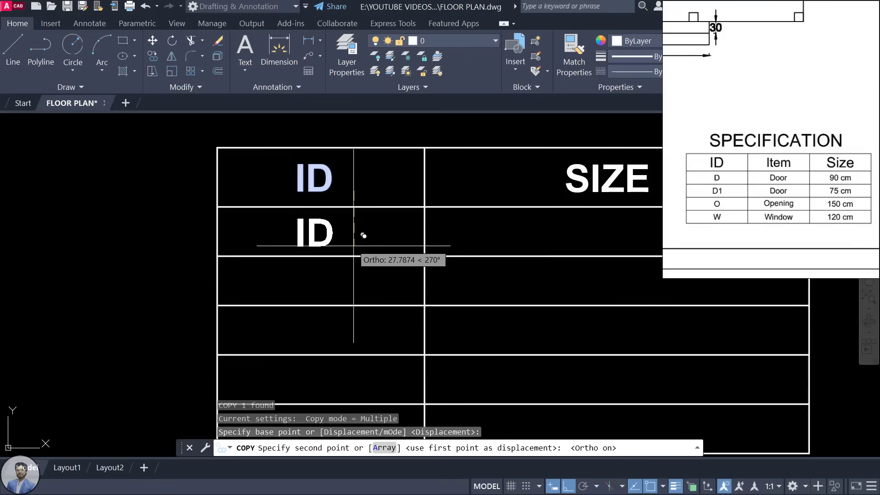
{"action": "left_click", "coordinate": [354, 245]}
{"action": "left_click", "coordinate": [352, 297]}
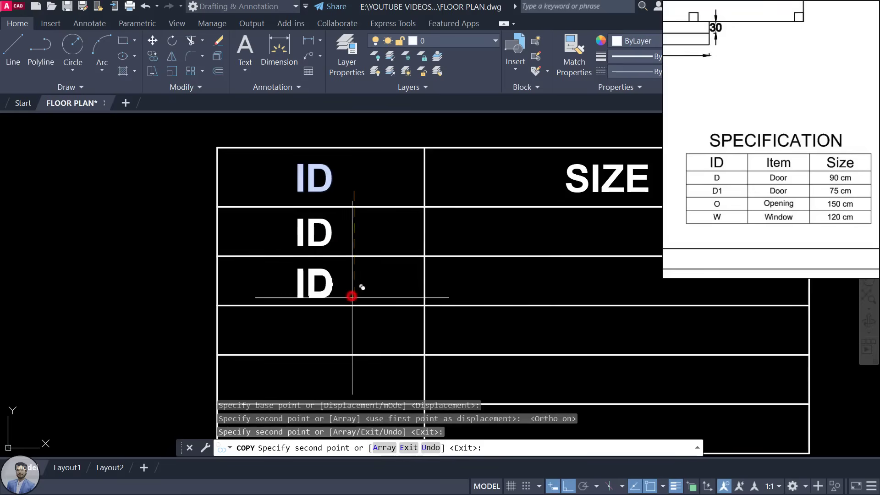
{"action": "scroll", "coordinate": [348, 312], "scroll_direction": "up", "scroll_amount": 3}
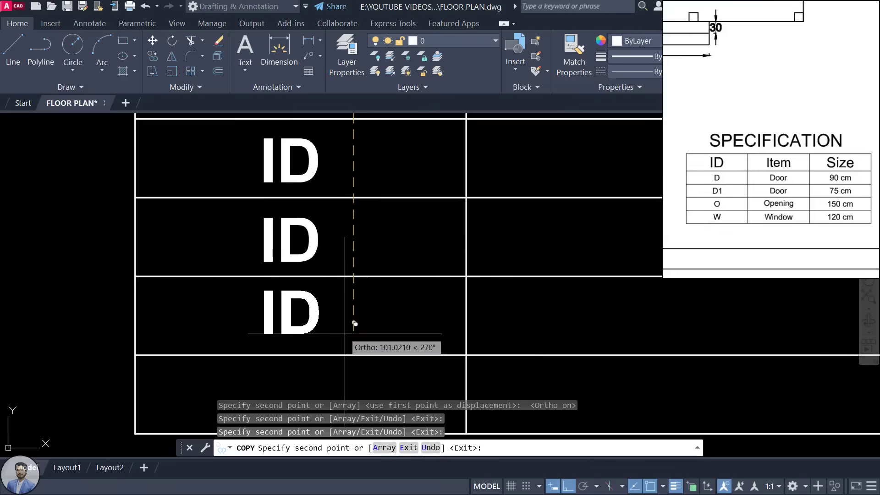
{"action": "left_click", "coordinate": [345, 335]}
{"action": "key", "text": "Escape"}
{"action": "scroll", "coordinate": [363, 315], "scroll_direction": "down", "scroll_amount": 4}
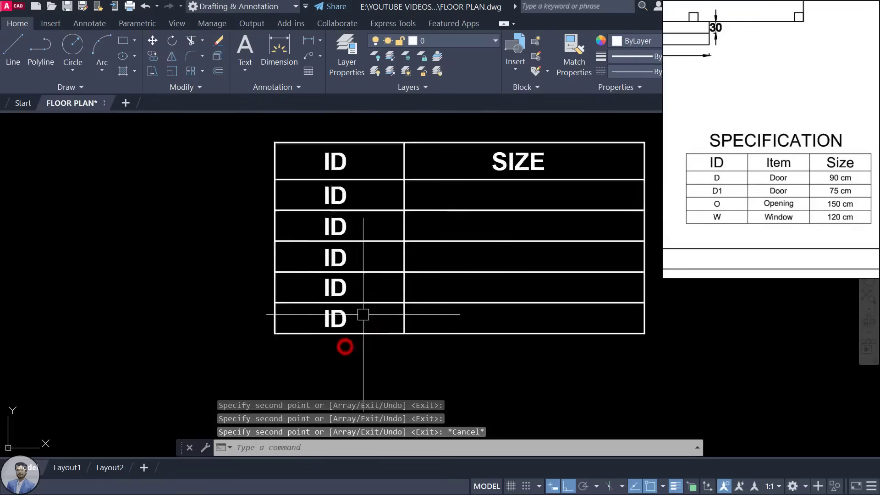
{"action": "scroll", "coordinate": [390, 298], "scroll_direction": "down", "scroll_amount": 1}
{"action": "scroll", "coordinate": [420, 281], "scroll_direction": "up", "scroll_amount": 3}
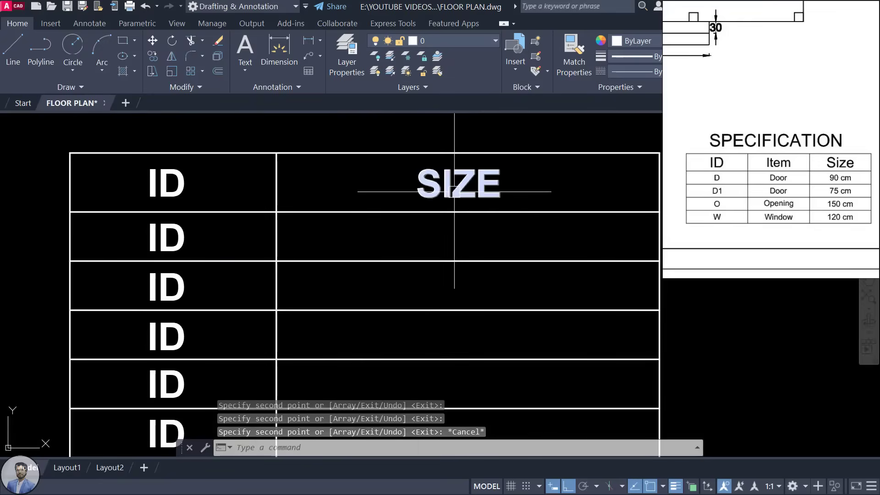
Step: Copy the SIZE header down the right column into rows 2 through 6
{"action": "left_click", "coordinate": [454, 193]}
{"action": "type", "text": "co"}
{"action": "key", "text": "Return"}
{"action": "left_click", "coordinate": [476, 200]}
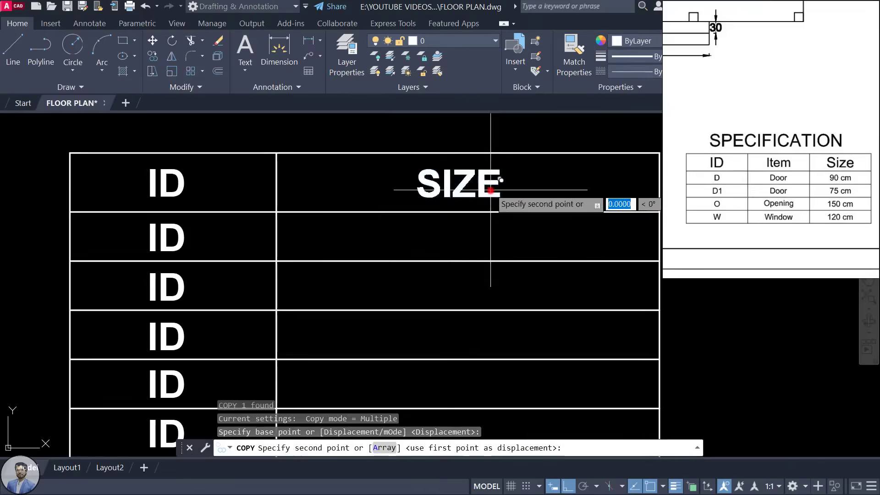
{"action": "scroll", "coordinate": [497, 215], "scroll_direction": "down", "scroll_amount": 2}
{"action": "left_click", "coordinate": [498, 232]}
{"action": "left_click", "coordinate": [498, 261]}
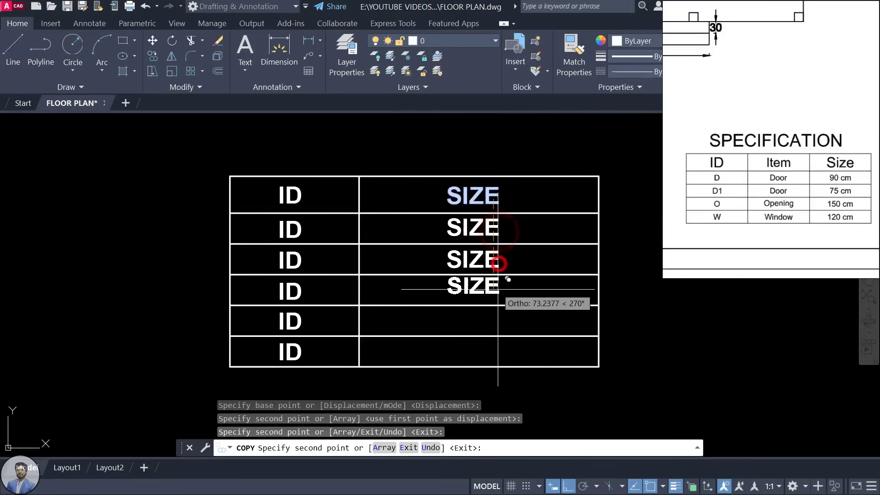
{"action": "left_click", "coordinate": [497, 293]}
{"action": "left_click", "coordinate": [496, 325]}
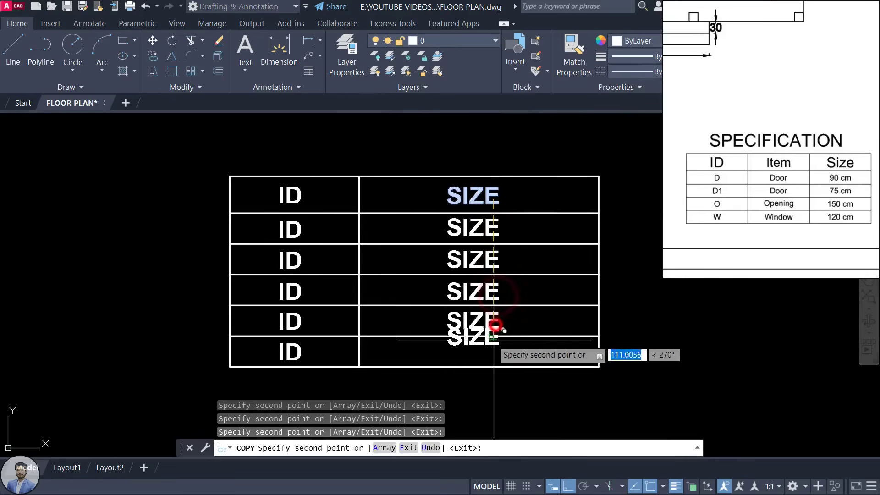
{"action": "left_click", "coordinate": [494, 354]}
{"action": "key", "text": "Escape"}
{"action": "middle_click_drag", "start_coordinate": [382, 312], "coordinate": [422, 317]}
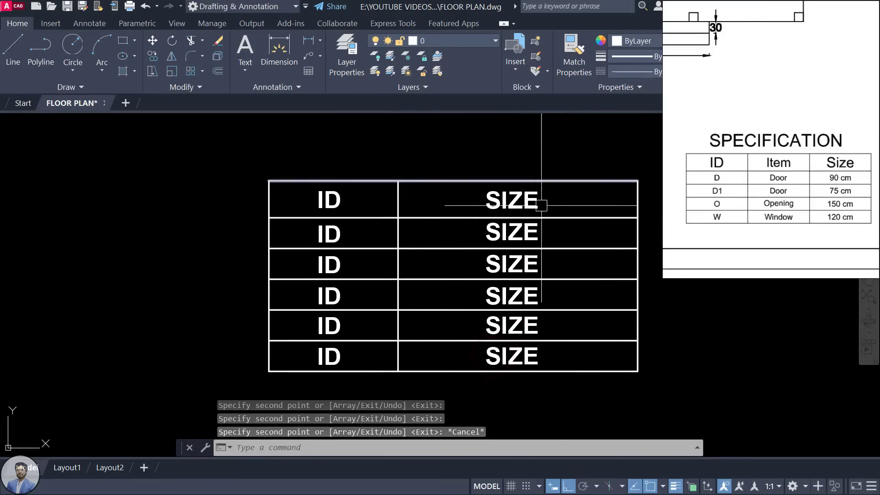
{"action": "scroll", "coordinate": [324, 236], "scroll_direction": "up", "scroll_amount": 2}
Step: Relabel the ID text in rows 2 and 3 as D and D1
{"action": "left_click", "coordinate": [331, 231]}
{"action": "double_click", "coordinate": [331, 232]}
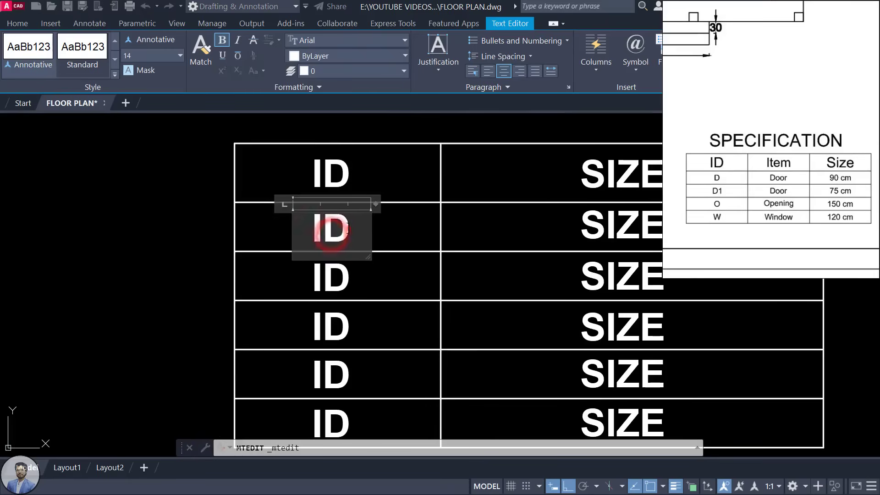
{"action": "type", "text": "D"}
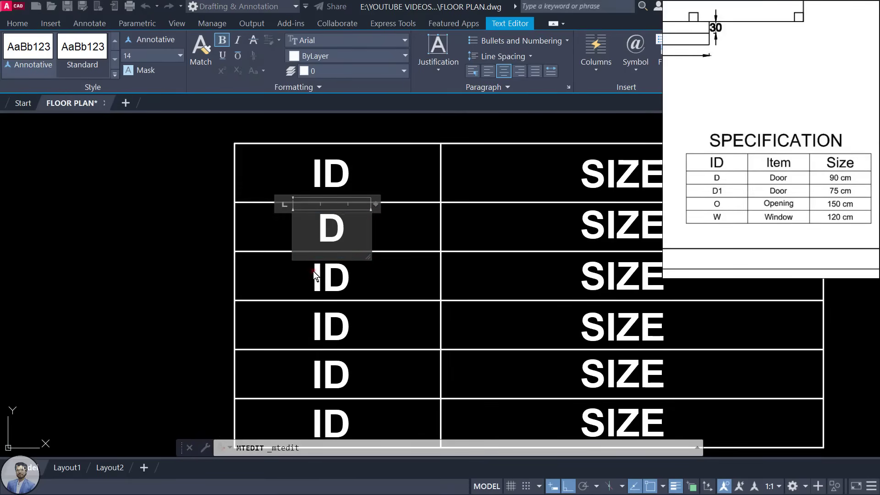
{"action": "left_click", "coordinate": [314, 274]}
{"action": "left_click", "coordinate": [314, 274]}
{"action": "double_click", "coordinate": [313, 274]}
{"action": "type", "text": "D"}
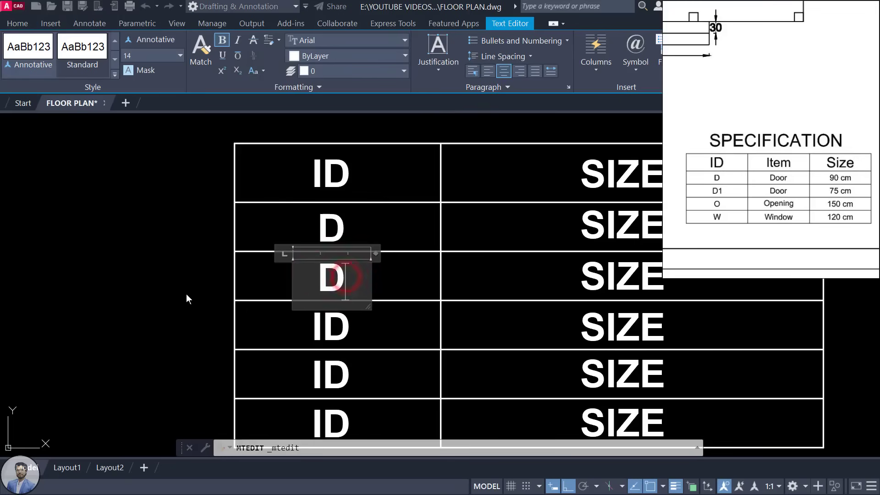
{"action": "type", "text": "1"}
{"action": "left_click", "coordinate": [321, 325]}
Step: Relabel the remaining ID cells as O, W and V
{"action": "left_click", "coordinate": [348, 322]}
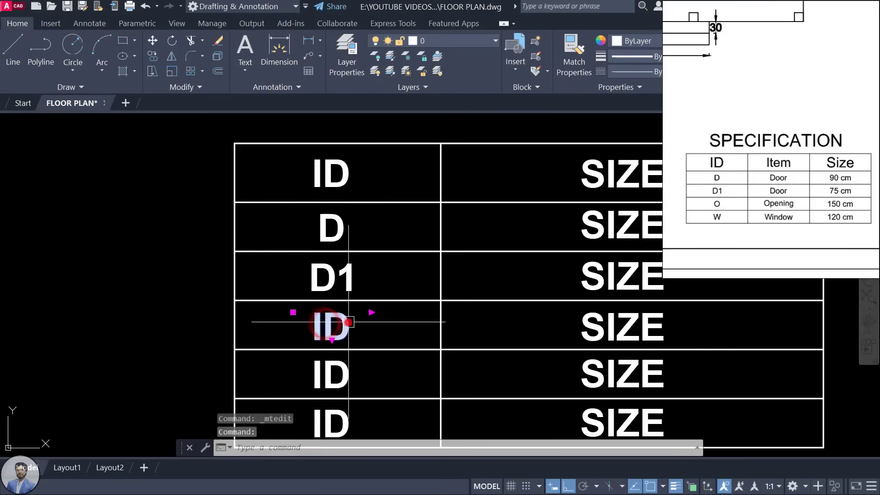
{"action": "double_click", "coordinate": [348, 322]}
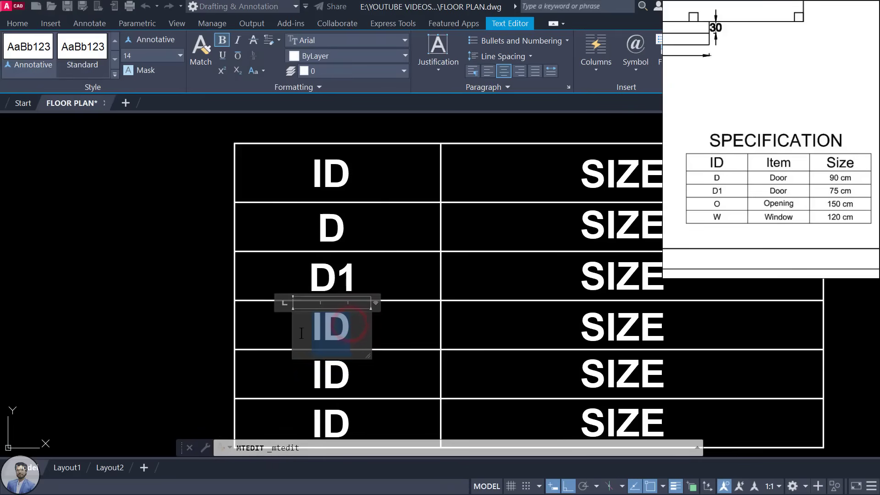
{"action": "type", "text": "0"}
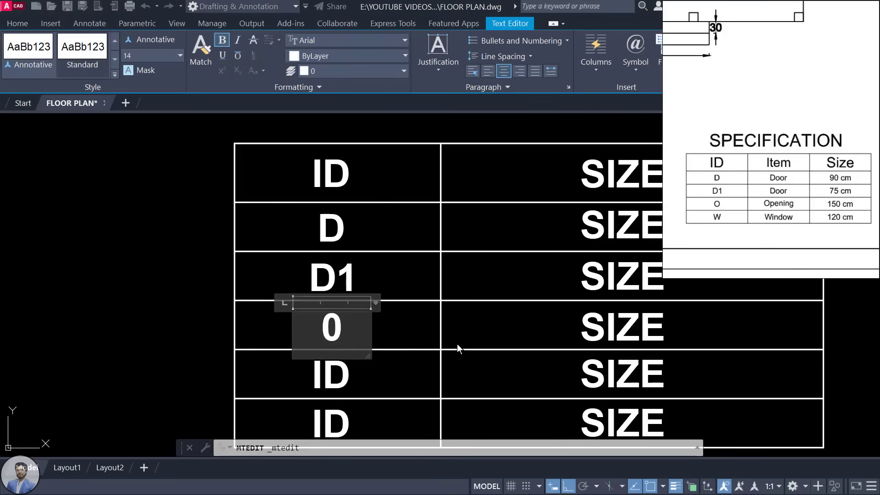
{"action": "key", "text": "BackSpace"}
{"action": "type", "text": "O"}
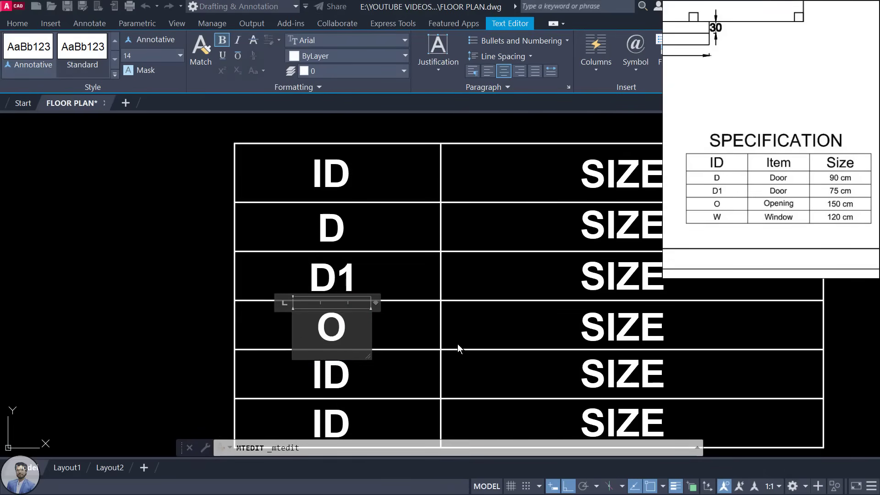
{"action": "left_click", "coordinate": [456, 344]}
{"action": "double_click", "coordinate": [341, 320]}
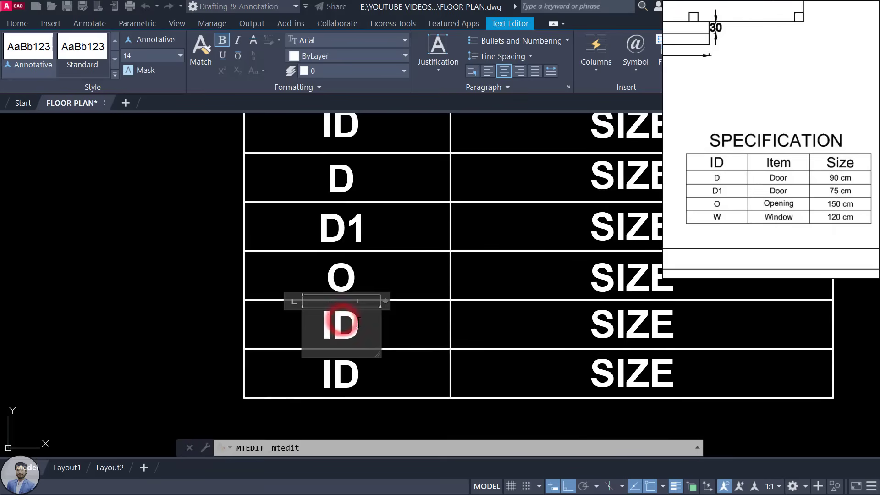
{"action": "type", "text": "W"}
{"action": "left_click", "coordinate": [386, 362]}
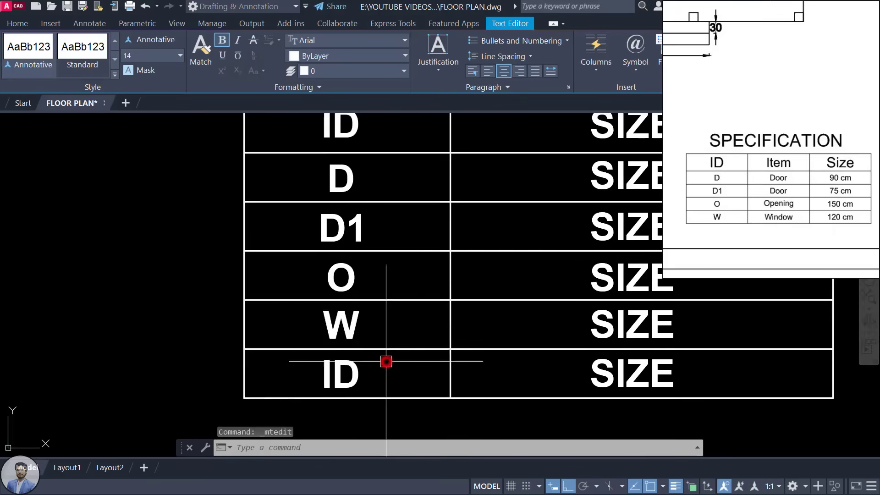
{"action": "double_click", "coordinate": [355, 369]}
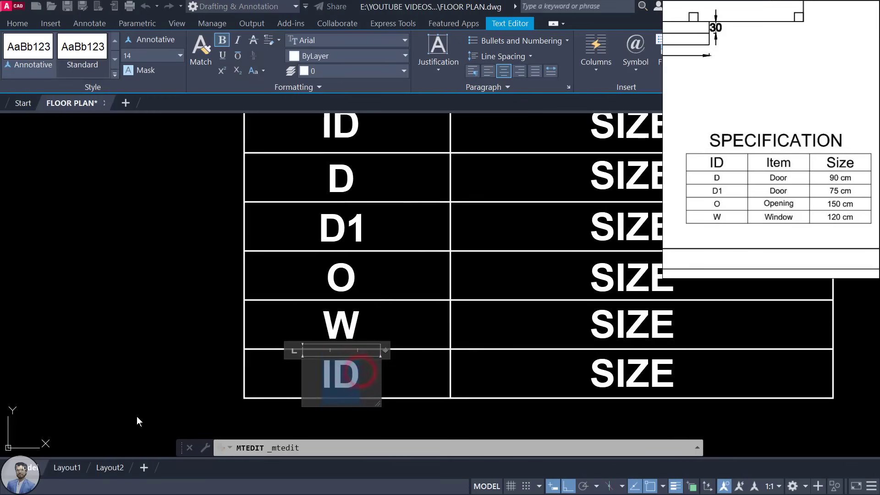
{"action": "type", "text": "V"}
{"action": "left_click", "coordinate": [403, 291]}
{"action": "scroll", "coordinate": [326, 315], "scroll_direction": "down", "scroll_amount": 2}
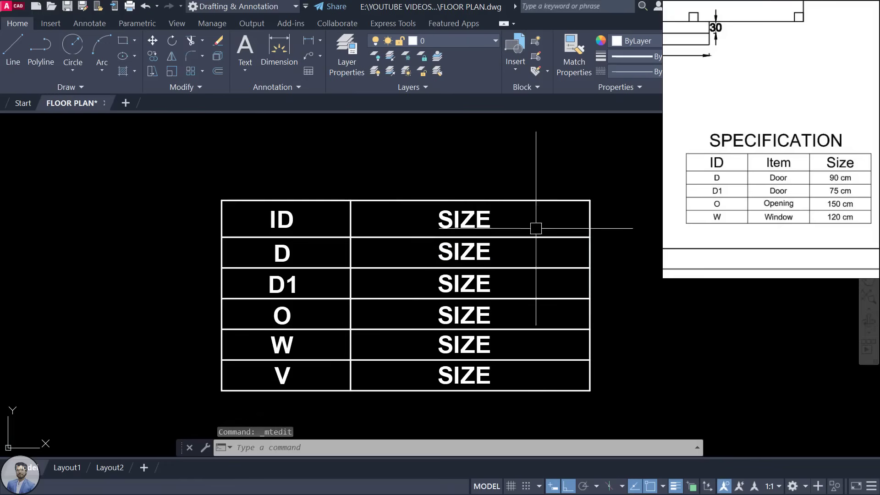
Step: Edit the D row's SIZE text to 90 X 2100, widening the editor to keep one line
{"action": "left_click", "coordinate": [466, 250]}
{"action": "double_click", "coordinate": [466, 250]}
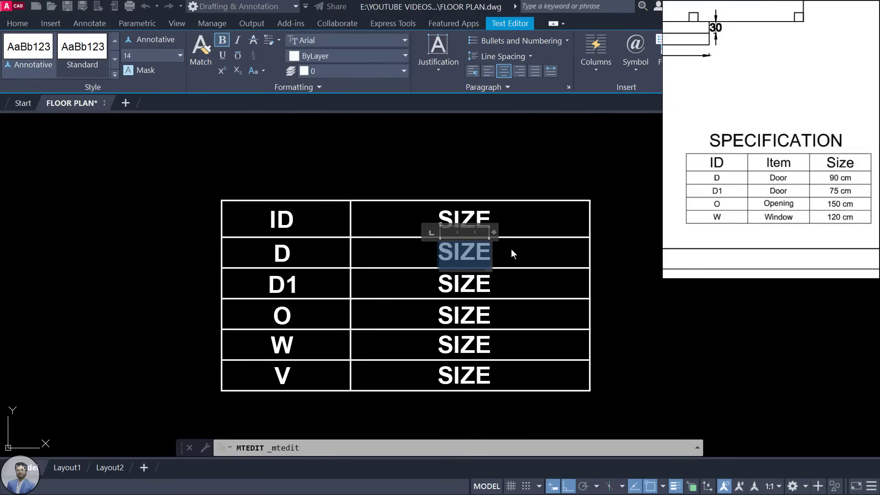
{"action": "scroll", "coordinate": [864, 185], "scroll_direction": "up", "scroll_amount": 3}
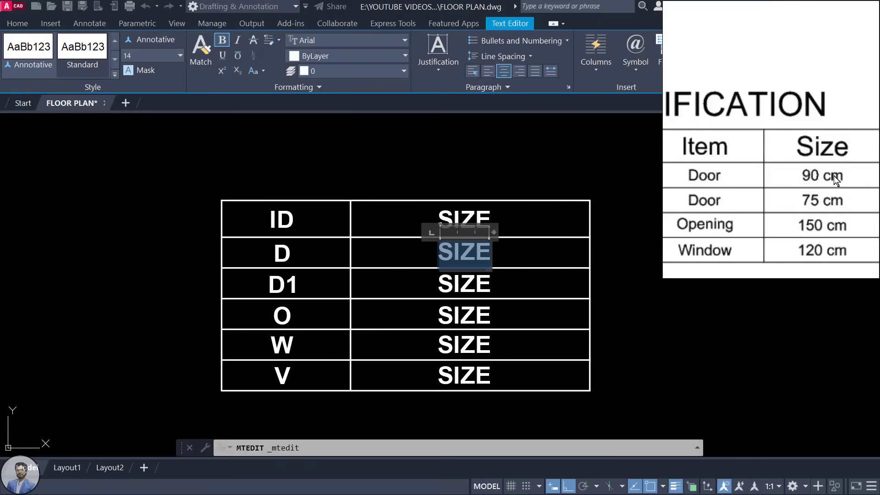
{"action": "type", "text": "90"}
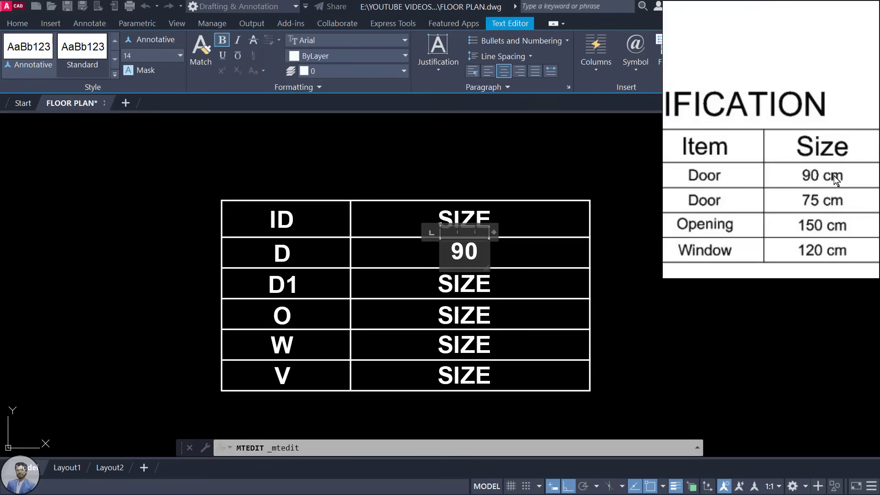
{"action": "type", "text": " X"}
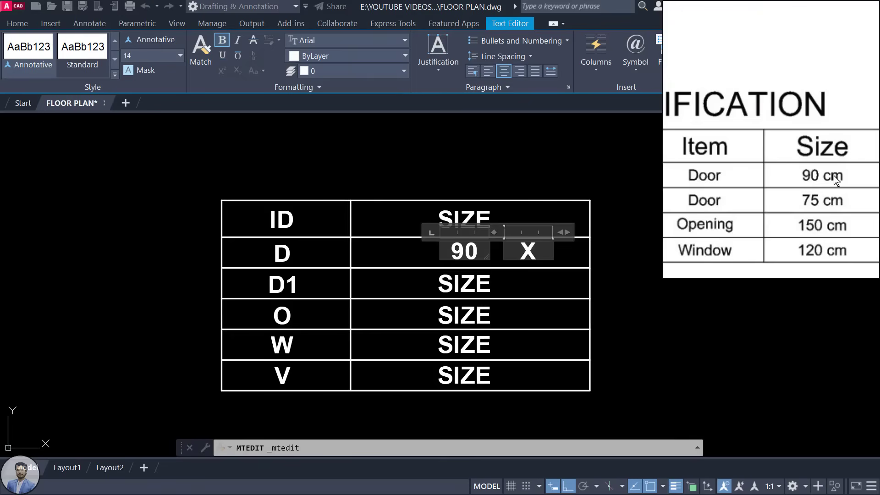
{"action": "left_click_drag", "start_coordinate": [487, 259], "coordinate": [563, 275]}
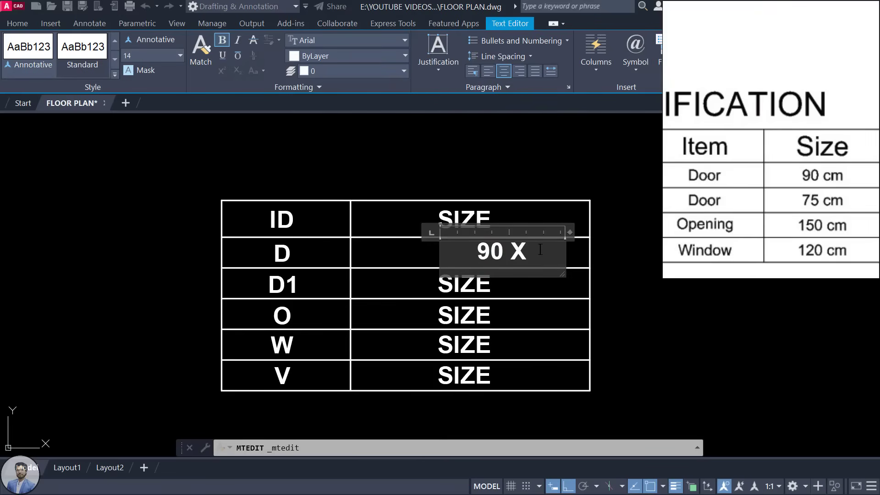
{"action": "type", "text": "100"}
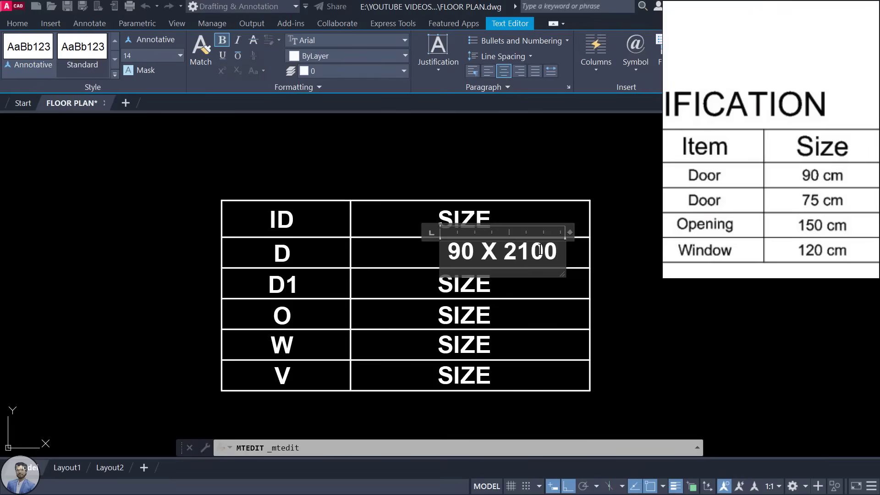
Step: Move the 90 X 2100 text so it sits centred in the D row
{"action": "left_click", "coordinate": [621, 279]}
{"action": "left_click", "coordinate": [516, 252]}
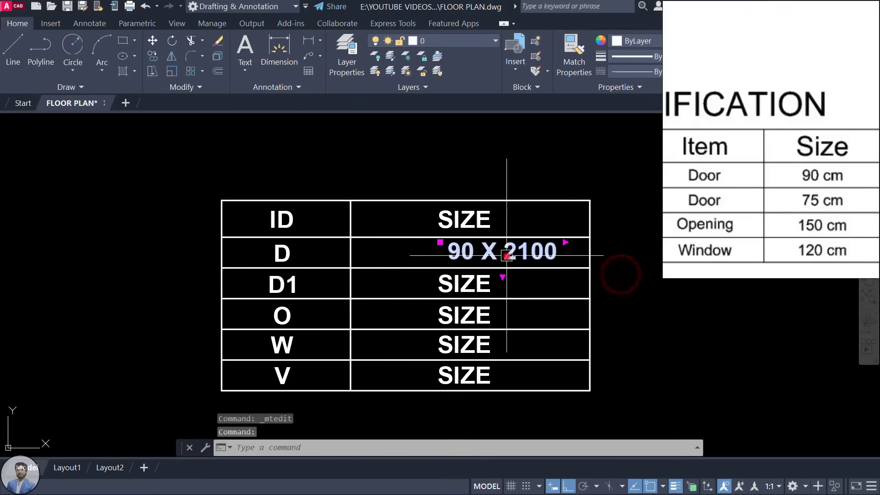
{"action": "left_click", "coordinate": [524, 258]}
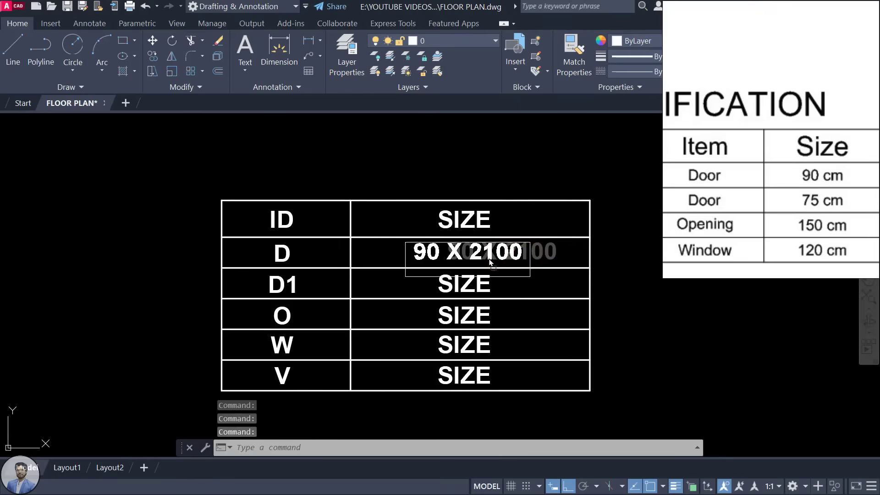
{"action": "left_click", "coordinate": [489, 262]}
Step: Delete the SIZE placeholders in the D1, O, W and V rows
{"action": "left_click", "coordinate": [485, 288]}
{"action": "key", "text": "Delete"}
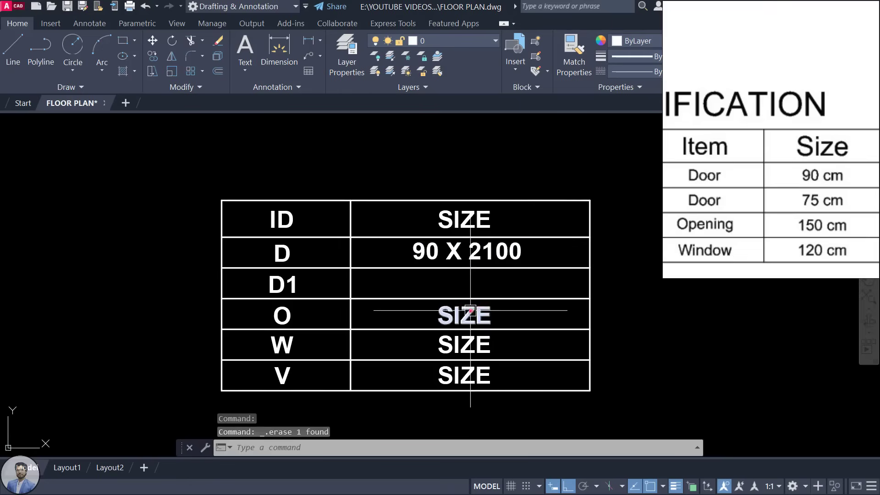
{"action": "left_click", "coordinate": [470, 311]}
{"action": "key", "text": "Delete"}
{"action": "left_click", "coordinate": [468, 343]}
{"action": "key", "text": "Delete"}
{"action": "left_click", "coordinate": [460, 372]}
{"action": "key", "text": "Delete"}
Step: Copy 90 X 2100 into the D1, O, W and V rows
{"action": "left_click", "coordinate": [475, 258]}
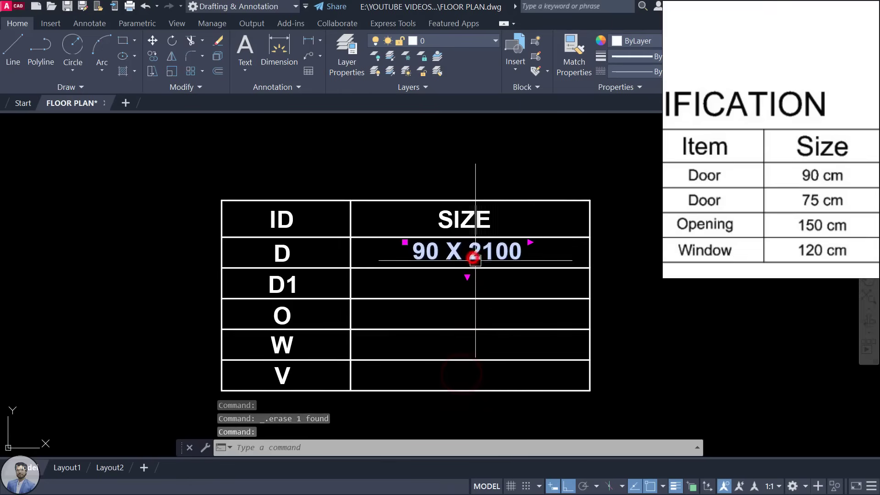
{"action": "type", "text": "co"}
{"action": "key", "text": "Return"}
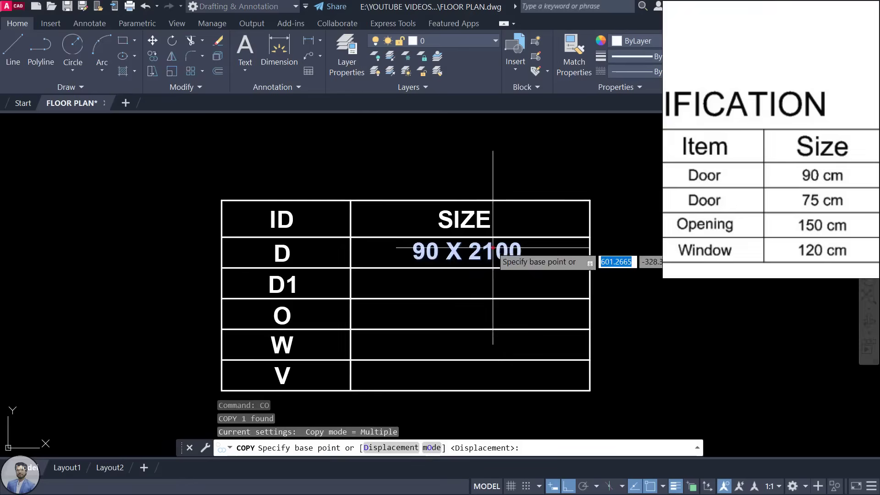
{"action": "left_click", "coordinate": [494, 248]}
{"action": "left_click", "coordinate": [494, 282]}
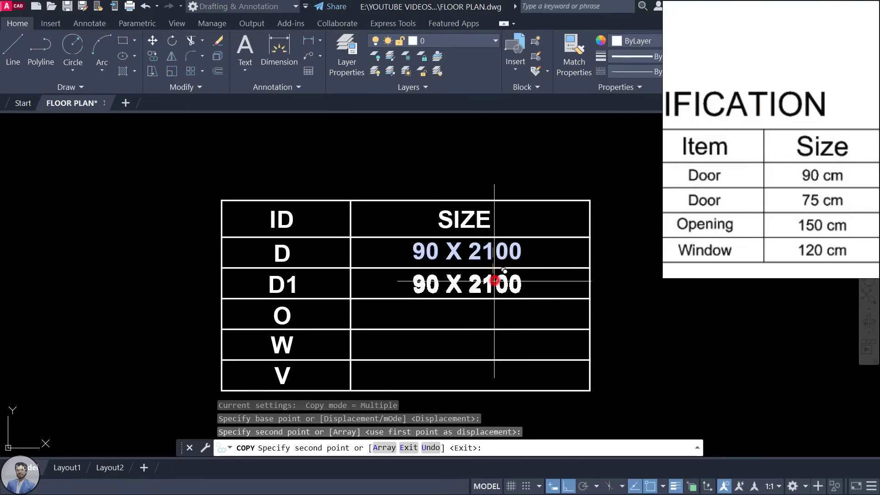
{"action": "left_click", "coordinate": [492, 311]}
{"action": "left_click", "coordinate": [490, 341]}
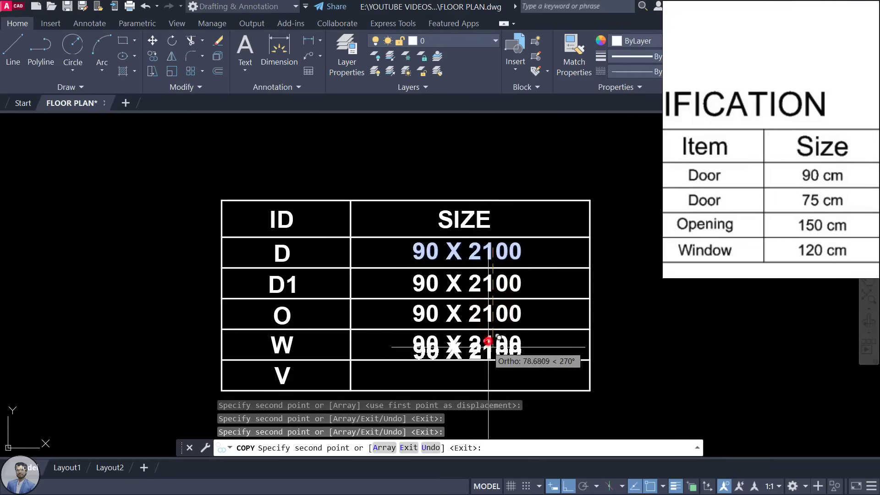
{"action": "left_click", "coordinate": [487, 371]}
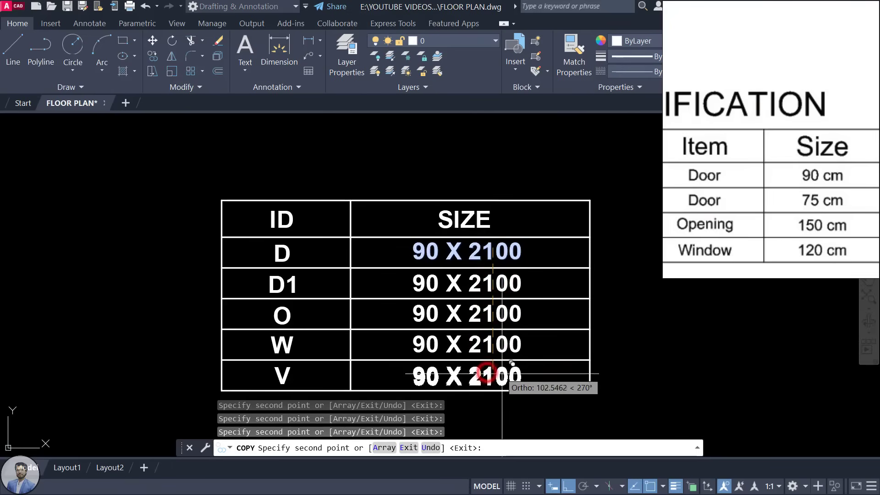
{"action": "key", "text": "Escape"}
{"action": "key", "text": "Escape"}
{"action": "double_click", "coordinate": [470, 287]}
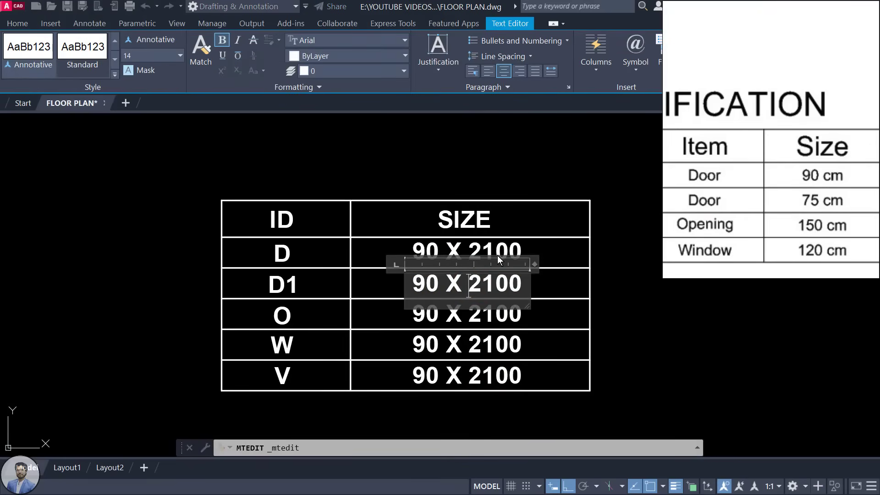
Step: Trim the D and D1 sizes from 90 X 2100 to 90 X 210
{"action": "left_click", "coordinate": [522, 252]}
{"action": "left_click", "coordinate": [525, 252]}
{"action": "double_click", "coordinate": [509, 251]}
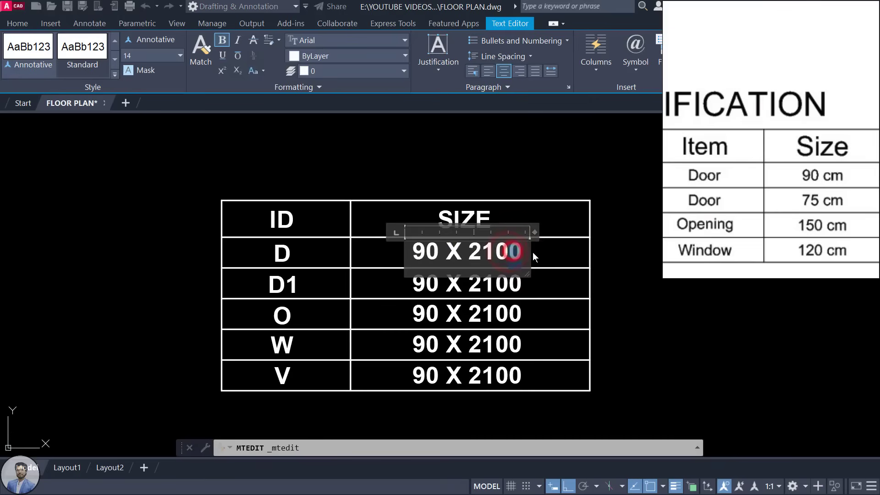
{"action": "key", "text": "BackSpace"}
{"action": "left_click", "coordinate": [535, 285]}
{"action": "left_click", "coordinate": [541, 284]}
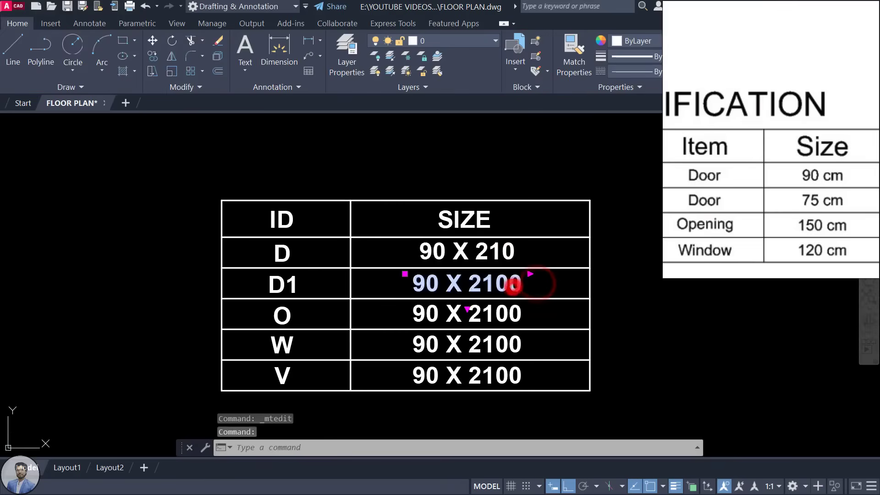
{"action": "double_click", "coordinate": [516, 285]}
{"action": "key", "text": "BackSpace"}
{"action": "left_click", "coordinate": [550, 287]}
Step: Change the D1 size to 75 X 210
{"action": "left_click", "coordinate": [458, 283]}
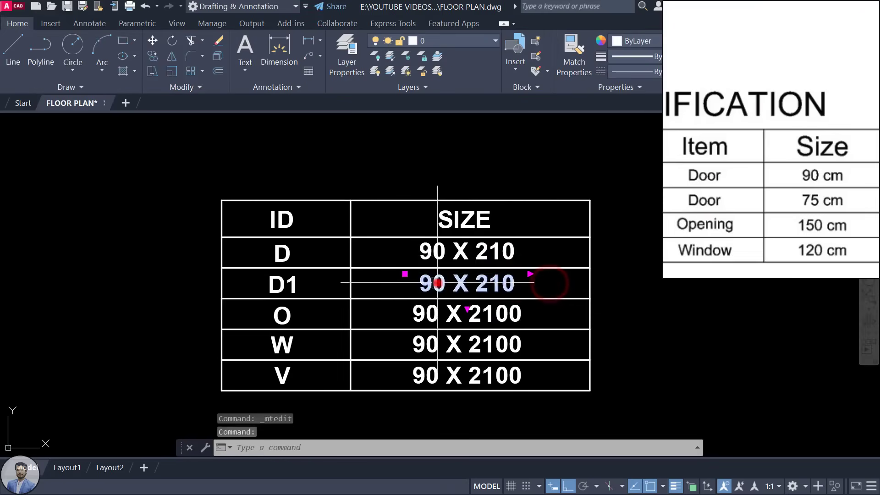
{"action": "double_click", "coordinate": [431, 283]}
{"action": "key", "text": "BackSpace"}
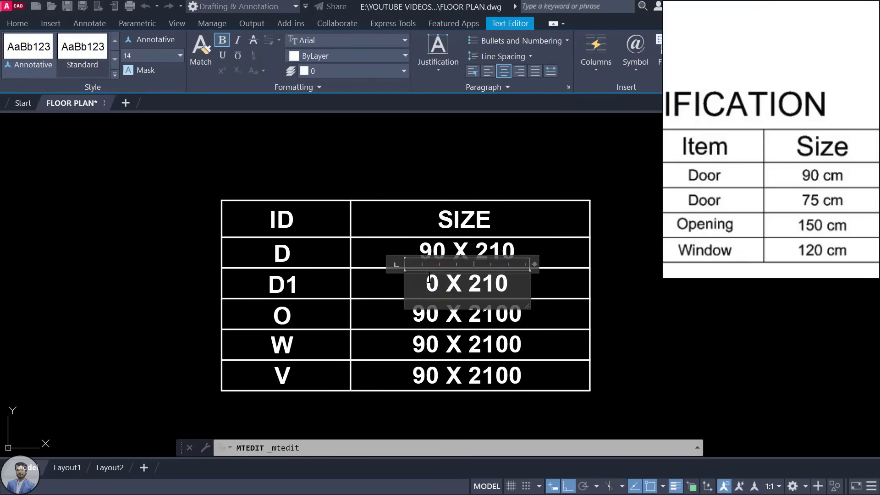
{"action": "type", "text": "7"}
{"action": "key", "text": "BackSpace"}
{"action": "key", "text": "Delete"}
{"action": "type", "text": "75"}
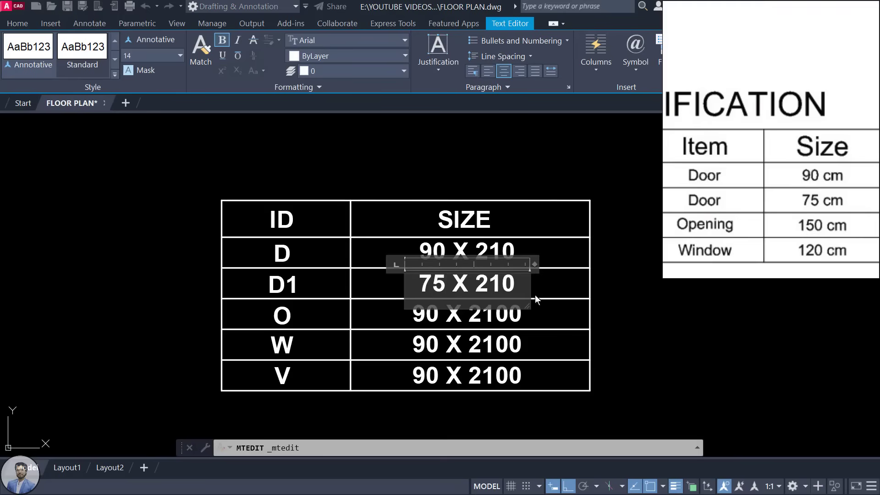
{"action": "left_click", "coordinate": [548, 292]}
Step: Change the O row's size to 120 X 210
{"action": "left_click", "coordinate": [435, 313]}
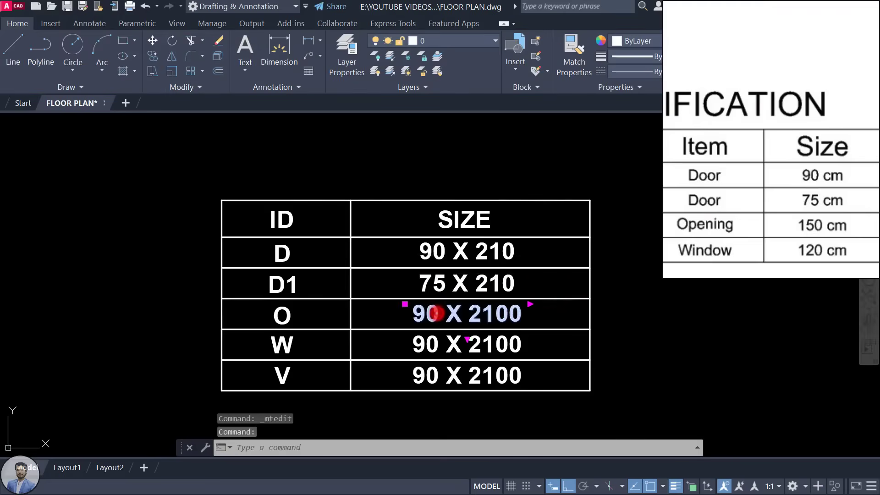
{"action": "double_click", "coordinate": [435, 313]}
{"action": "double_click", "coordinate": [420, 311]}
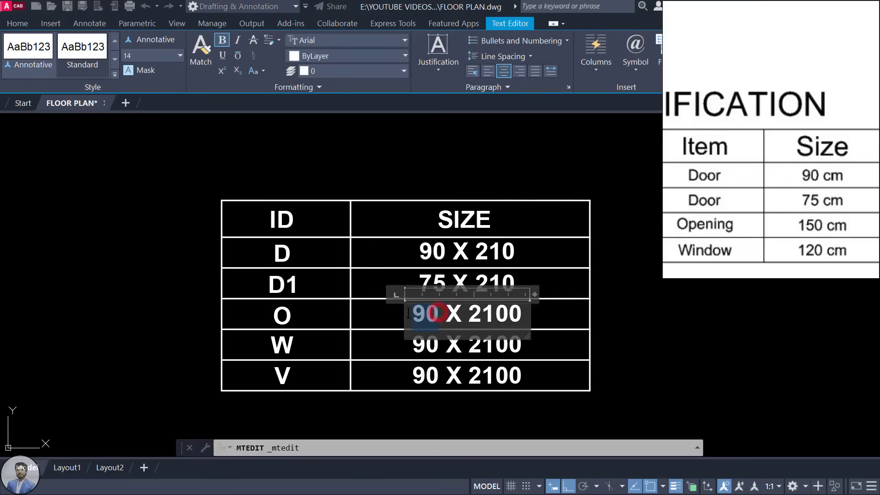
{"action": "type", "text": "120"}
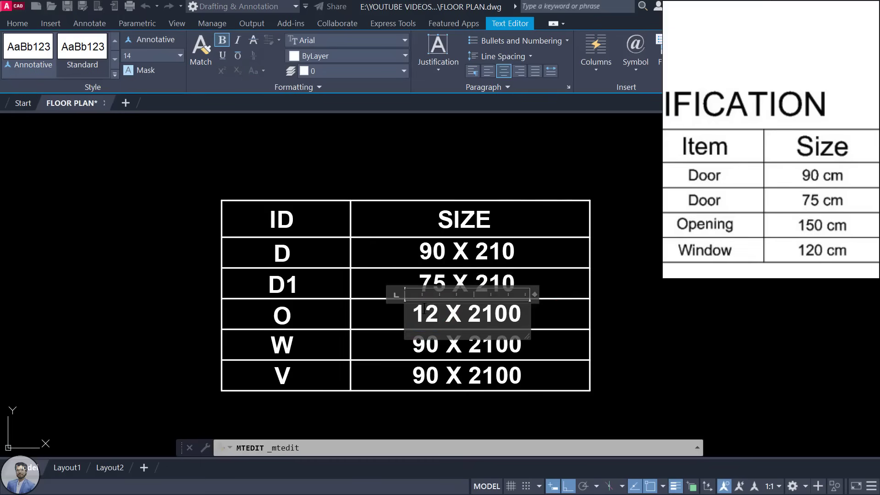
{"action": "left_click", "coordinate": [518, 316]}
{"action": "key", "text": "BackSpace"}
{"action": "left_click", "coordinate": [559, 314]}
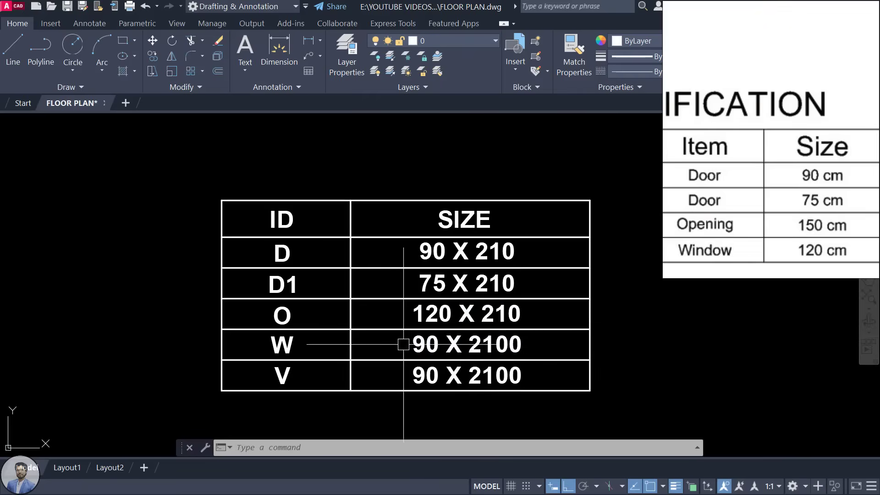
Step: Change the W row's size to 120 X 120
{"action": "double_click", "coordinate": [424, 345]}
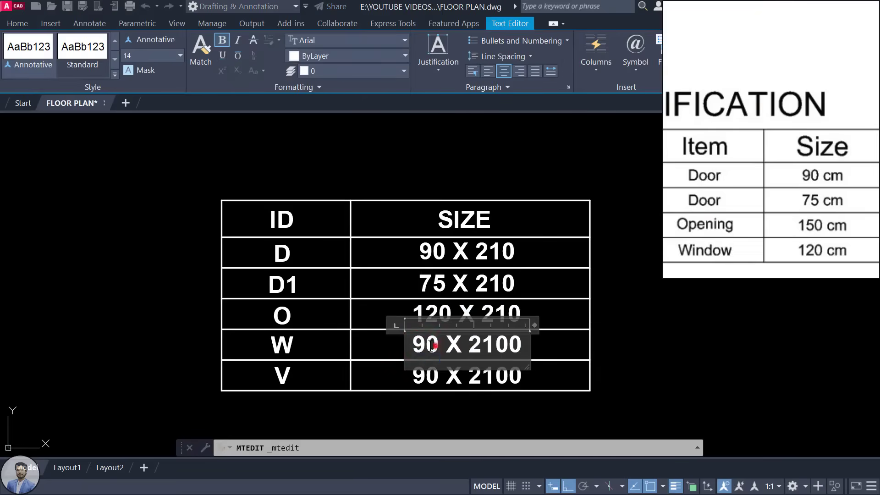
{"action": "double_click", "coordinate": [432, 346]}
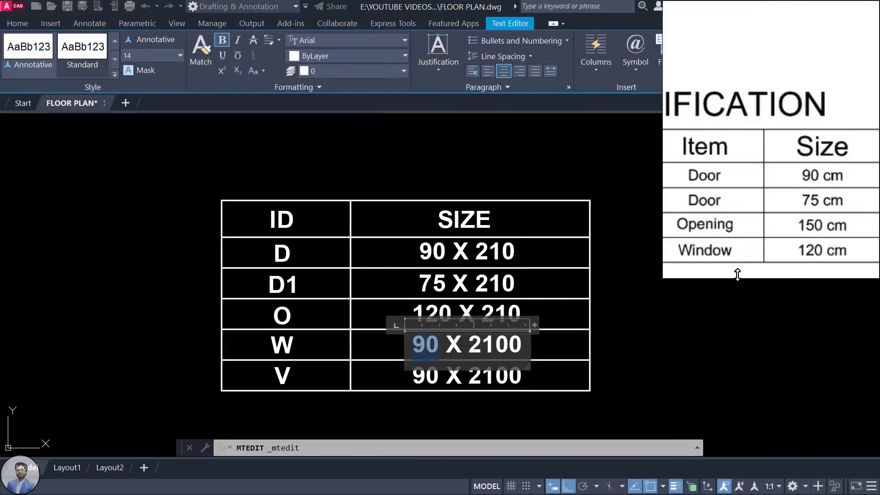
{"action": "type", "text": "120"}
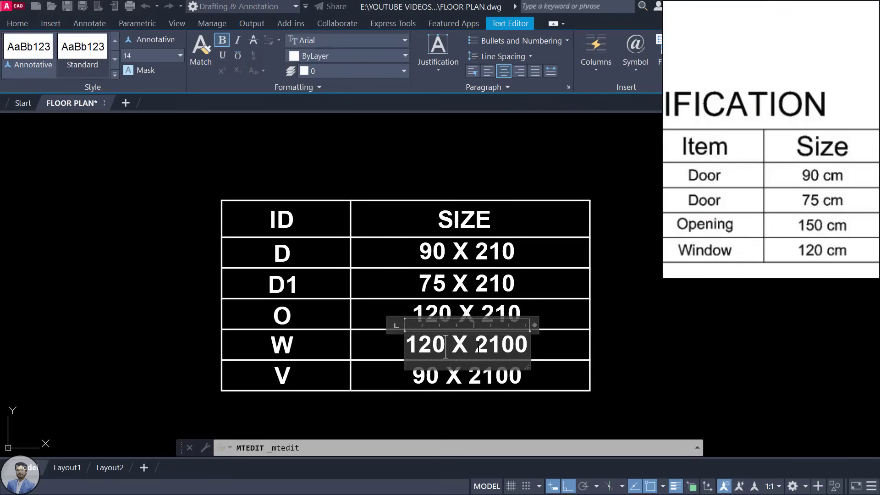
{"action": "left_click_drag", "start_coordinate": [474, 344], "coordinate": [537, 345]}
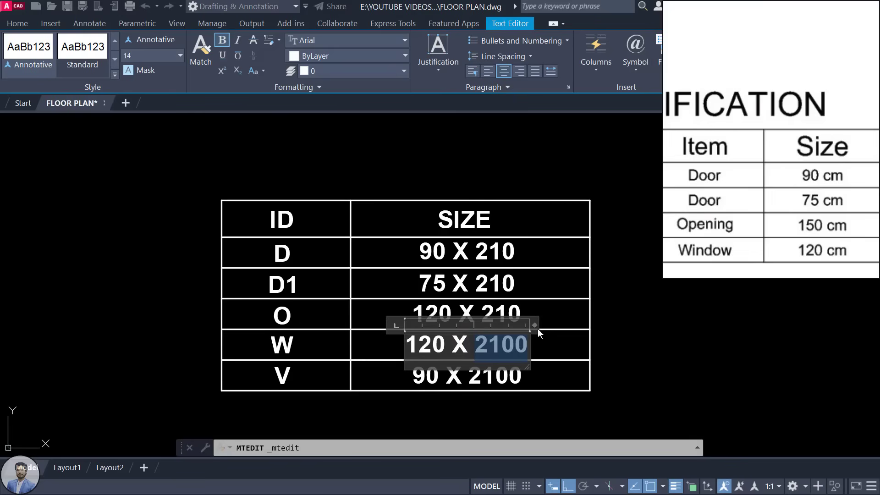
{"action": "type", "text": "120"}
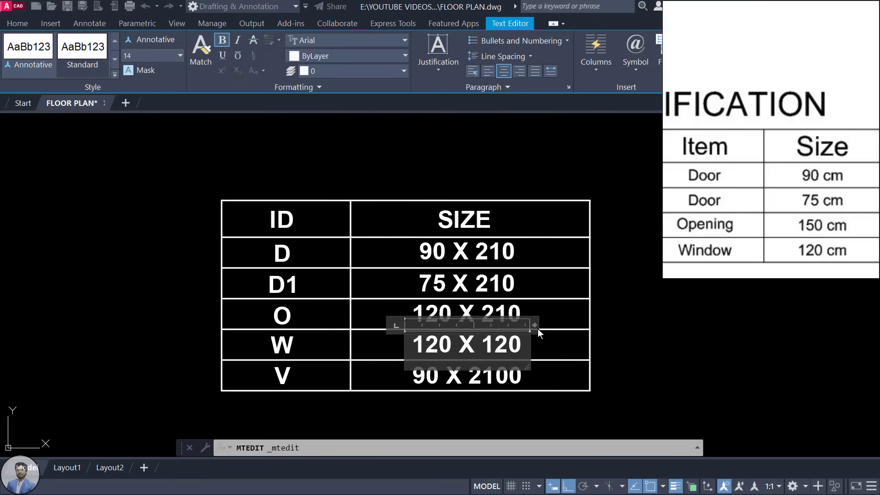
{"action": "double_click", "coordinate": [488, 350]}
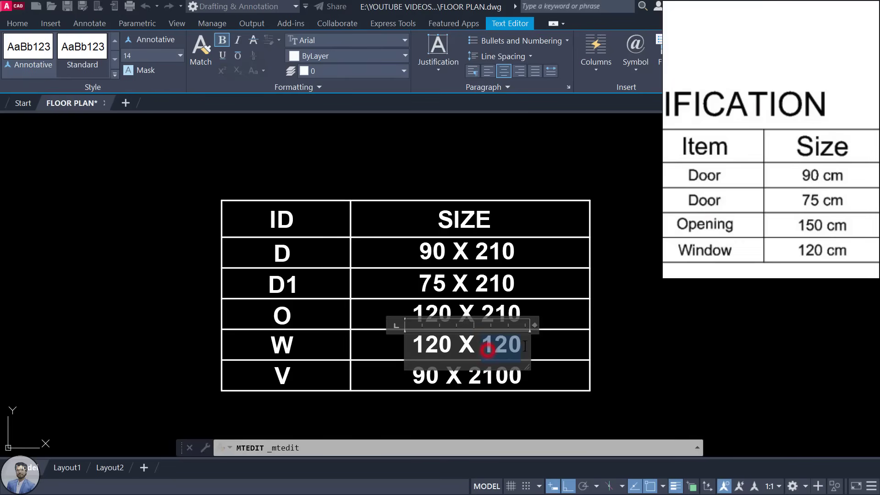
{"action": "left_click", "coordinate": [641, 349]}
Step: Change the V row's size to 45 X 60
{"action": "double_click", "coordinate": [471, 372]}
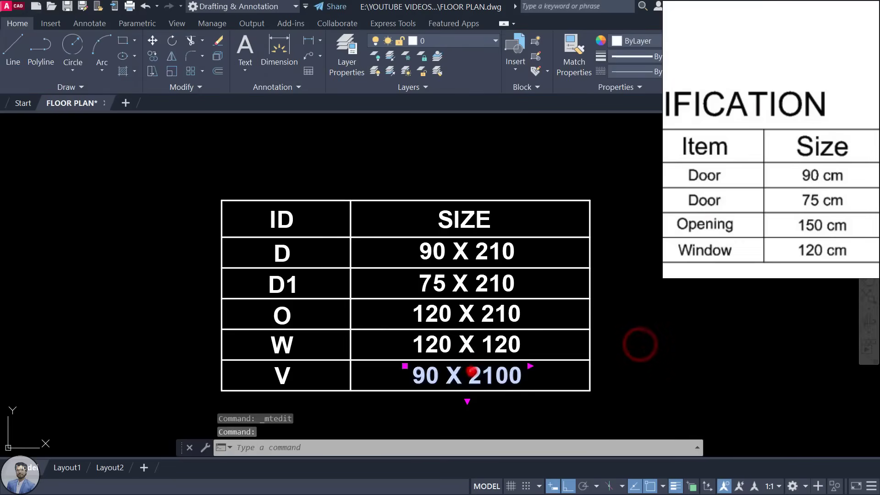
{"action": "left_click_drag", "start_coordinate": [439, 377], "coordinate": [400, 375]}
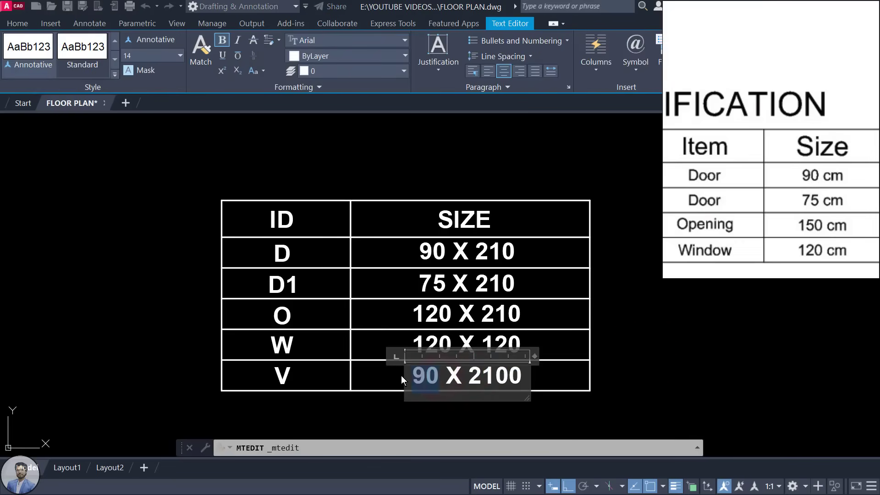
{"action": "type", "text": "45"}
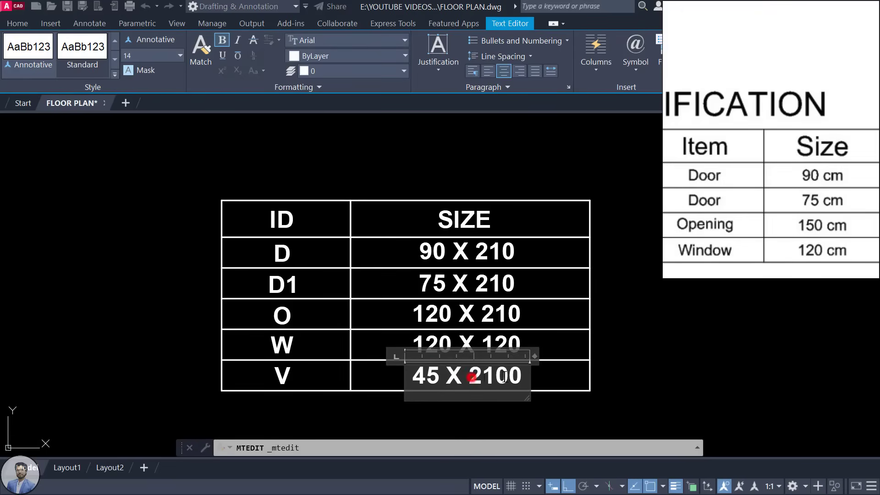
{"action": "left_click_drag", "start_coordinate": [472, 377], "coordinate": [530, 377]}
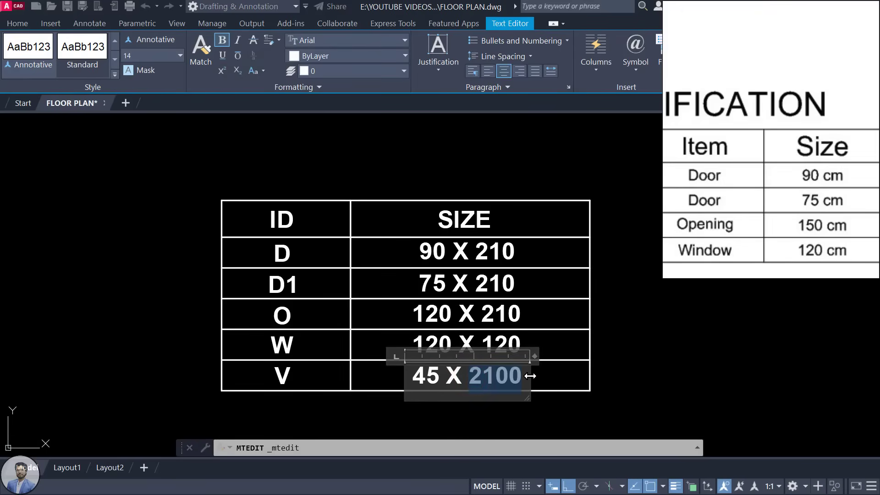
{"action": "type", "text": "60"}
{"action": "key", "text": "BackSpace"}
{"action": "key", "text": "BackSpace"}
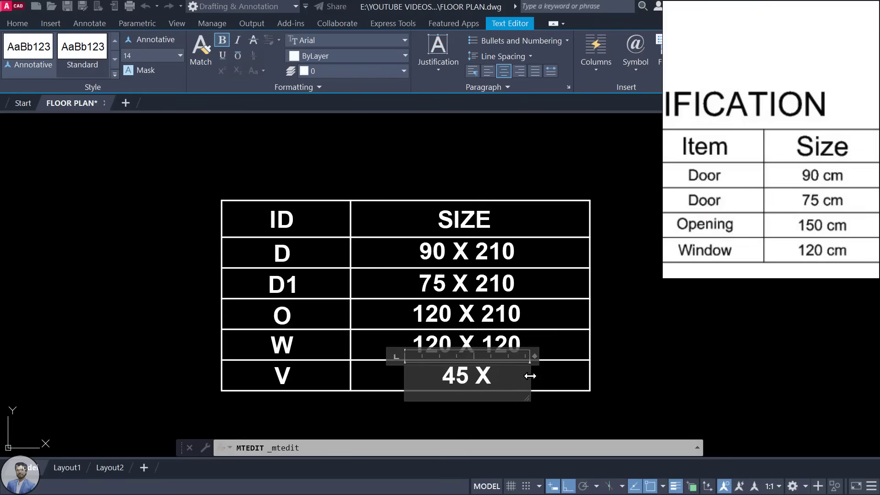
{"action": "type", "text": "75"}
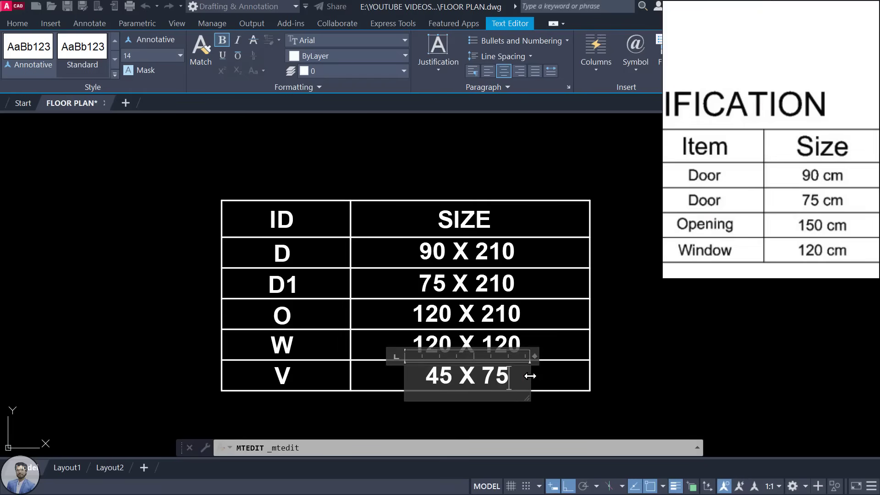
{"action": "key", "text": "BackSpace"}
{"action": "key", "text": "BackSpace"}
{"action": "type", "text": "60"}
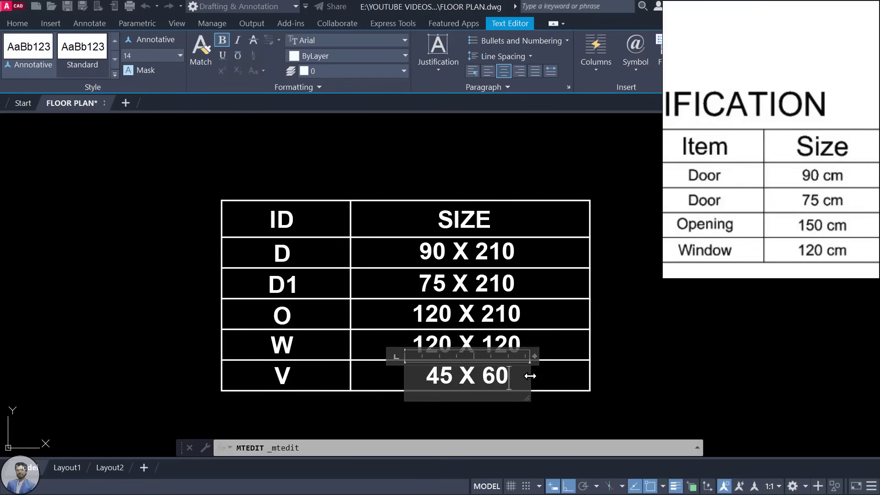
{"action": "left_click", "coordinate": [652, 322]}
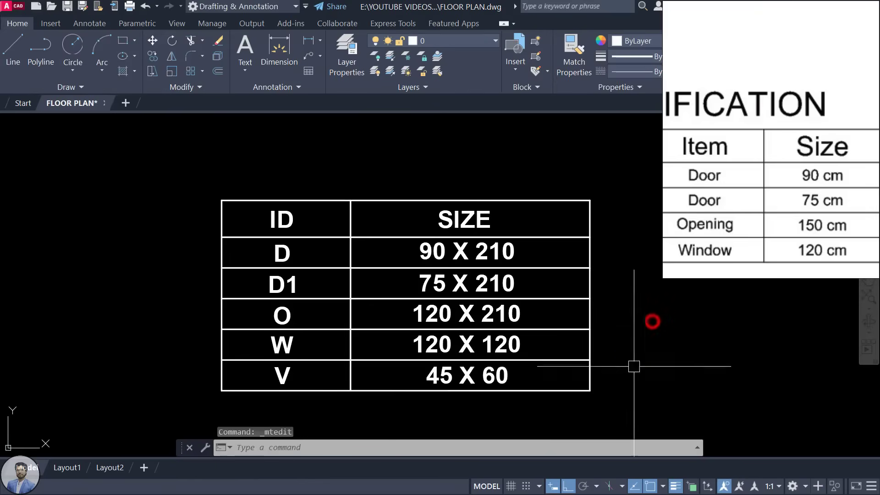
Step: Edit the table's D label to remove its bold formatting
{"action": "right_click", "coordinate": [447, 337]}
{"action": "key", "text": "Escape"}
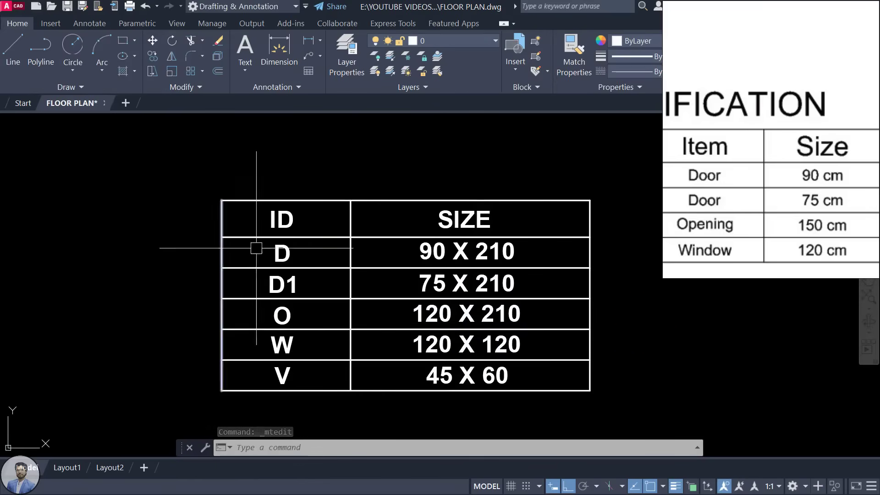
{"action": "scroll", "coordinate": [399, 294], "scroll_direction": "down", "scroll_amount": 5}
{"action": "scroll", "coordinate": [394, 271], "scroll_direction": "up", "scroll_amount": 3}
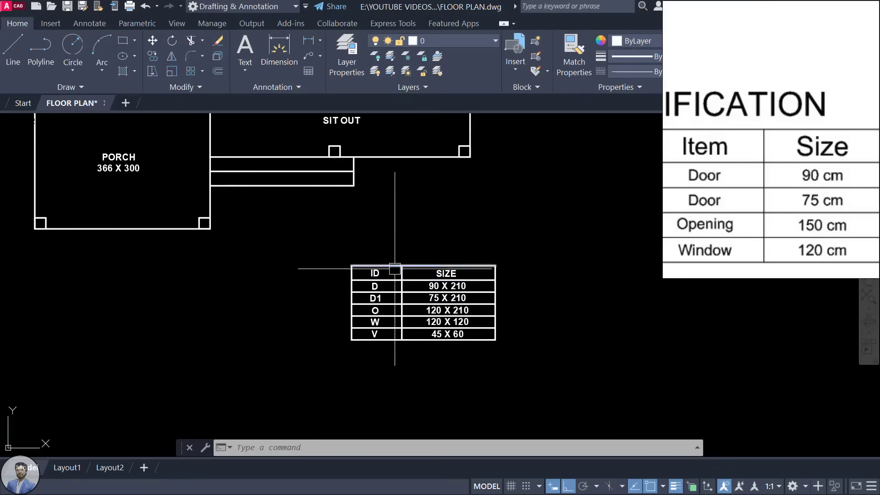
{"action": "left_click", "coordinate": [332, 243]}
{"action": "key", "text": "Escape"}
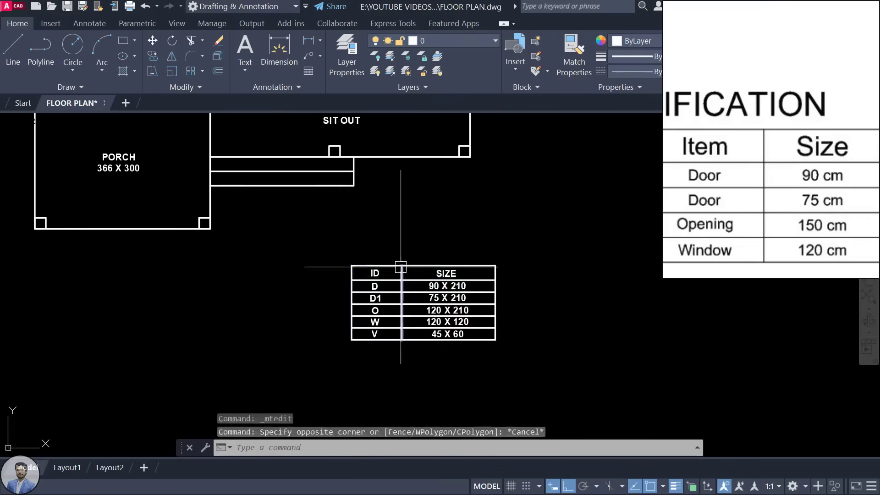
{"action": "scroll", "coordinate": [400, 267], "scroll_direction": "up", "scroll_amount": 4}
{"action": "left_click", "coordinate": [343, 256]}
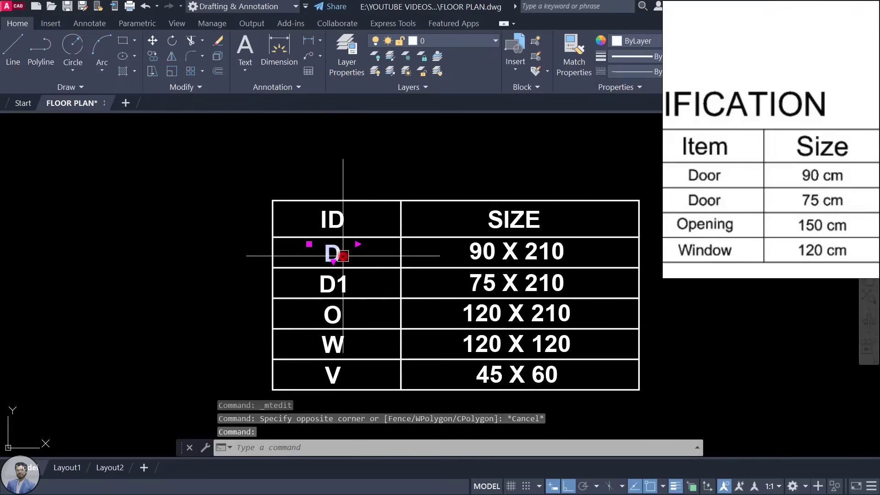
{"action": "double_click", "coordinate": [343, 256]}
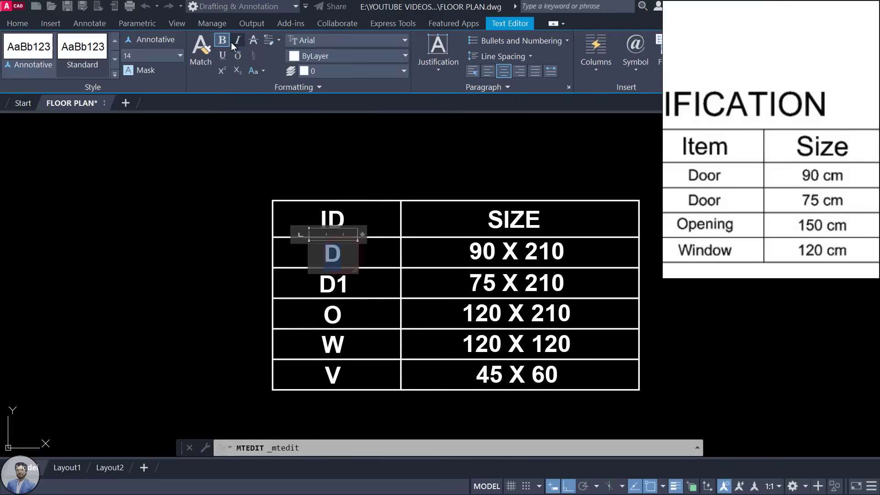
{"action": "left_click", "coordinate": [388, 167]}
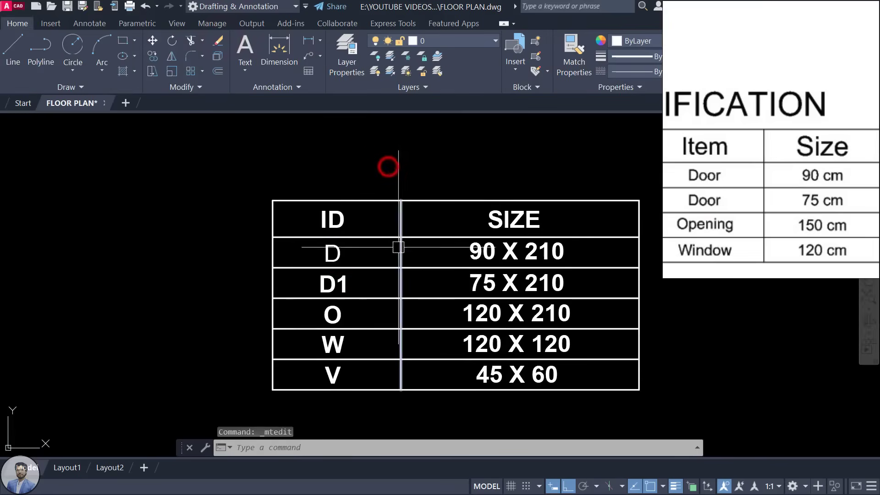
Step: Narrow the SIZE heading's text box and set its text height to 15
{"action": "double_click", "coordinate": [504, 219]}
{"action": "left_click_drag", "start_coordinate": [543, 200], "coordinate": [525, 200]}
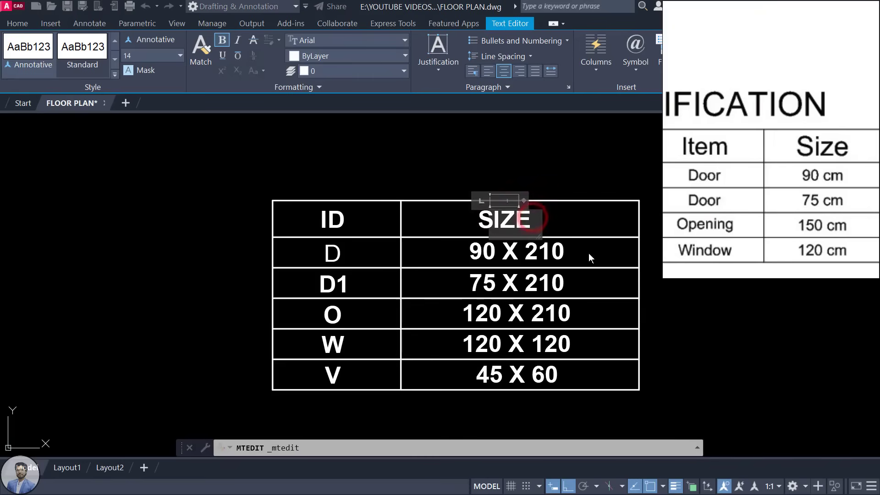
{"action": "left_click", "coordinate": [556, 212]}
{"action": "double_click", "coordinate": [523, 217]}
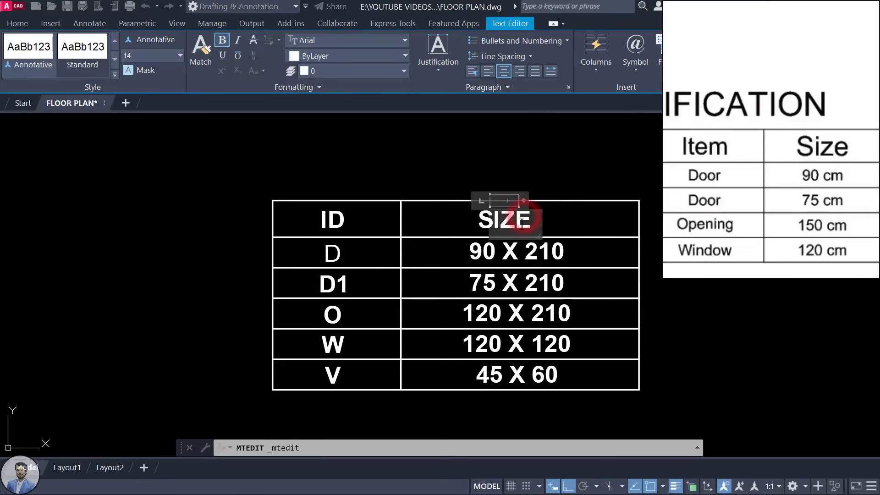
{"action": "left_click", "coordinate": [153, 54]}
{"action": "type", "text": "15"}
{"action": "key", "text": "Return"}
{"action": "left_click", "coordinate": [364, 136]}
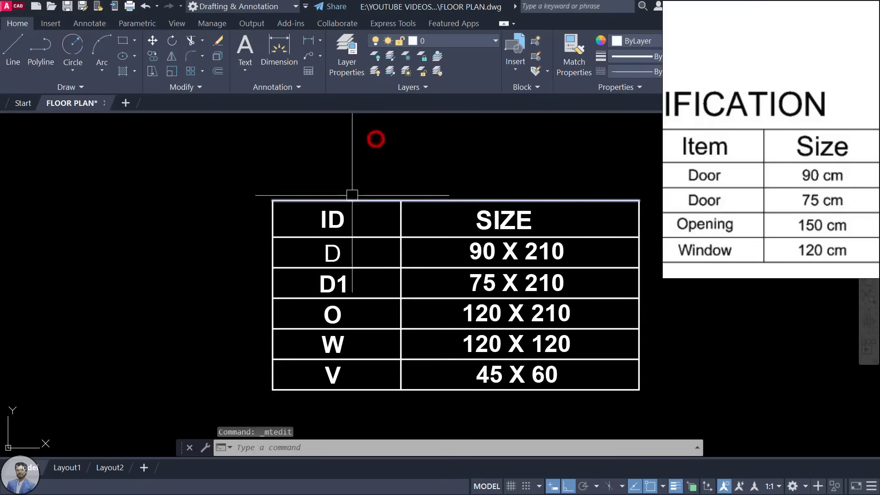
Step: Unbold the 90 X 210 entry, then undo the recent text edits with Ctrl+Z
{"action": "middle_click_drag", "start_coordinate": [490, 241], "coordinate": [470, 212]}
{"action": "double_click", "coordinate": [470, 213]}
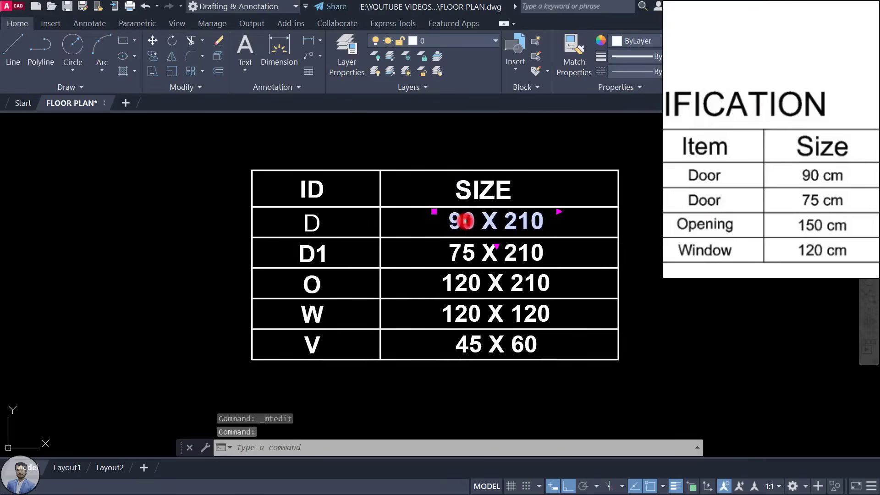
{"action": "left_click", "coordinate": [225, 43]}
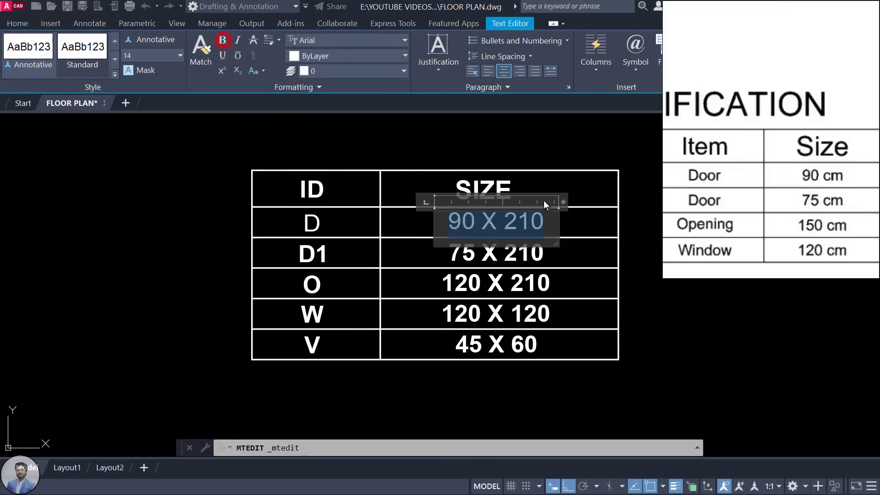
{"action": "left_click", "coordinate": [573, 254]}
{"action": "key", "text": "ctrl+z"}
{"action": "key", "text": "ctrl+z"}
{"action": "key", "text": "ctrl+z"}
{"action": "scroll", "coordinate": [488, 221], "scroll_direction": "down", "scroll_amount": 3}
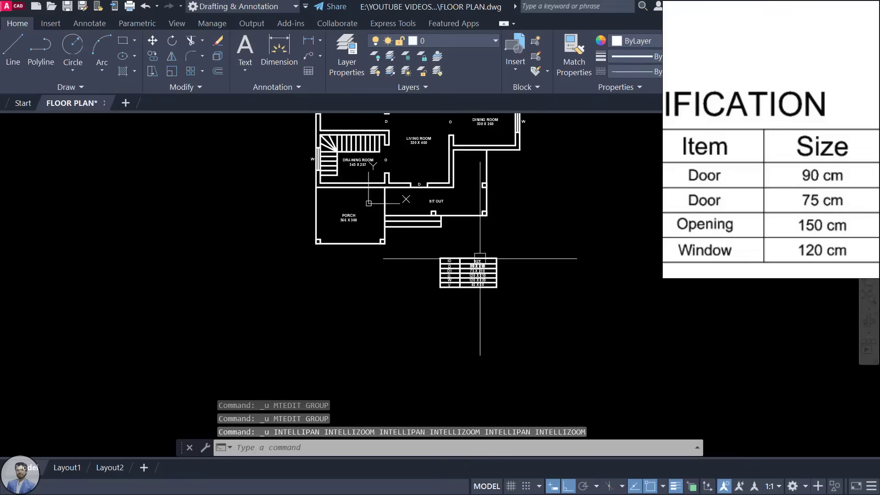
{"action": "scroll", "coordinate": [481, 246], "scroll_direction": "up", "scroll_amount": 2}
{"action": "left_click", "coordinate": [419, 246]}
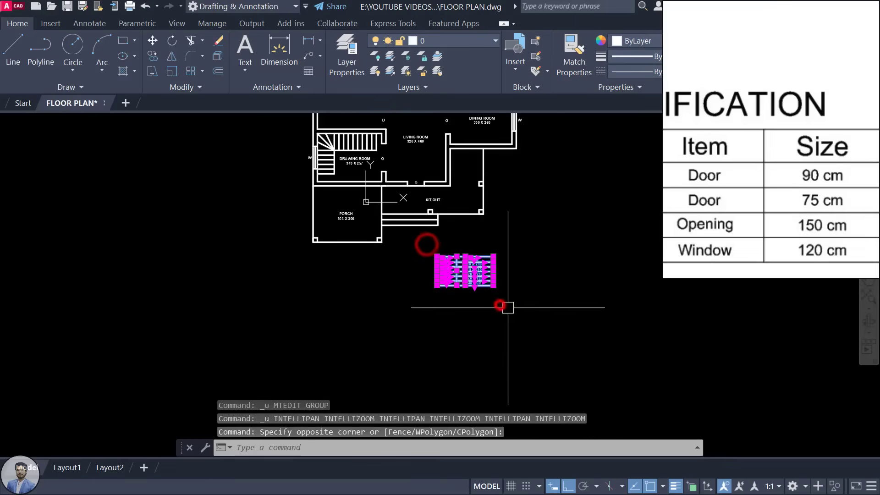
{"action": "left_click", "coordinate": [507, 307]}
{"action": "type", "text": "M"}
{"action": "key", "text": "Return"}
{"action": "left_click", "coordinate": [507, 313]}
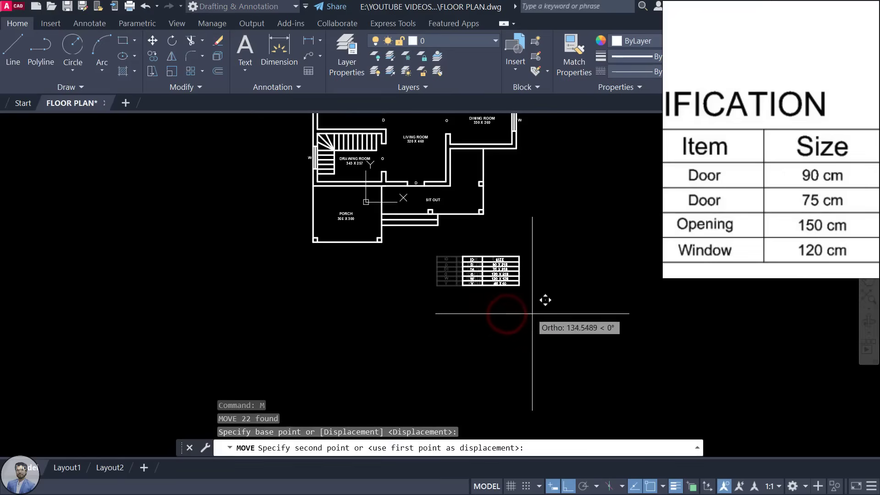
{"action": "key", "text": "Escape"}
{"action": "scroll", "coordinate": [780, 139], "scroll_direction": "down", "scroll_amount": 3}
{"action": "left_click_drag", "start_coordinate": [760, 112], "coordinate": [759, 187]}
{"action": "scroll", "coordinate": [741, 176], "scroll_direction": "up", "scroll_amount": 3}
{"action": "middle_click_drag", "start_coordinate": [752, 179], "coordinate": [763, 186]}
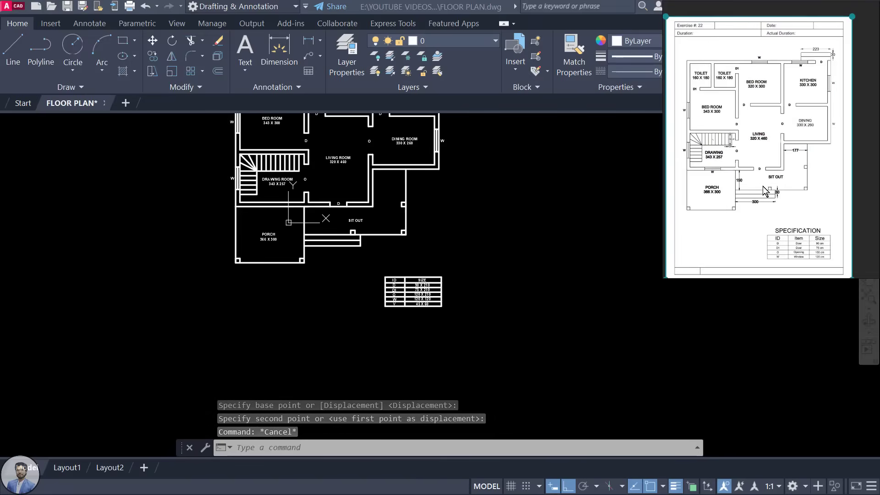
{"action": "left_click", "coordinate": [533, 221]}
{"action": "scroll", "coordinate": [508, 291], "scroll_direction": "down", "scroll_amount": 2}
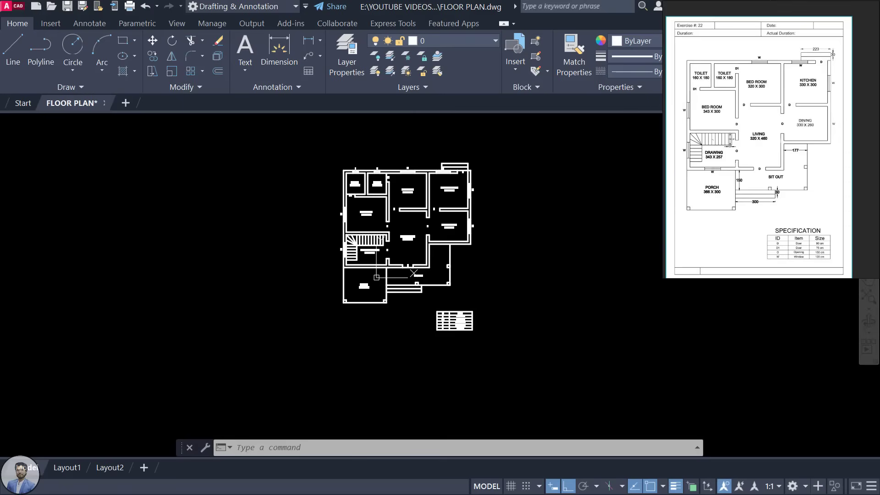
{"action": "left_click", "coordinate": [564, 269]}
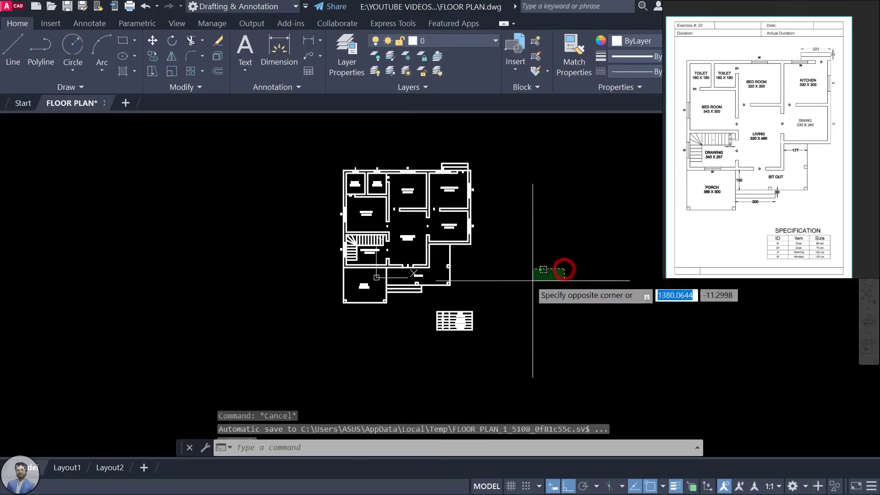
{"action": "left_click", "coordinate": [601, 295]}
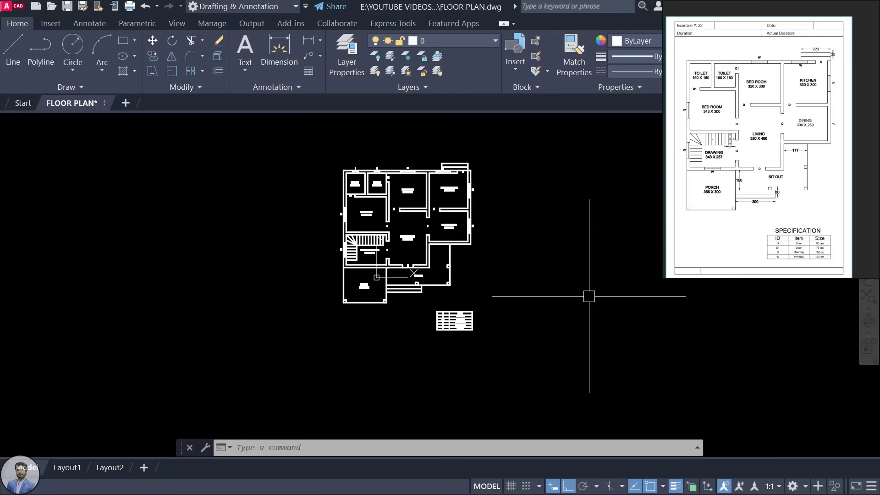
{"action": "scroll", "coordinate": [588, 292], "scroll_direction": "down", "scroll_amount": 3}
{"action": "middle_click_drag", "start_coordinate": [520, 258], "coordinate": [431, 273]}
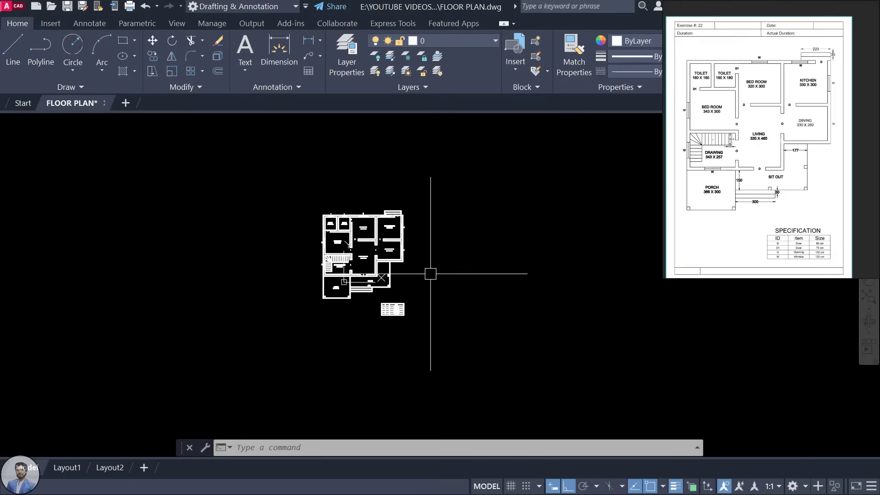
Step: Draw a 21 by 29.7 rectangle with REC to the right of the floor plan
{"action": "type", "text": "RE"}
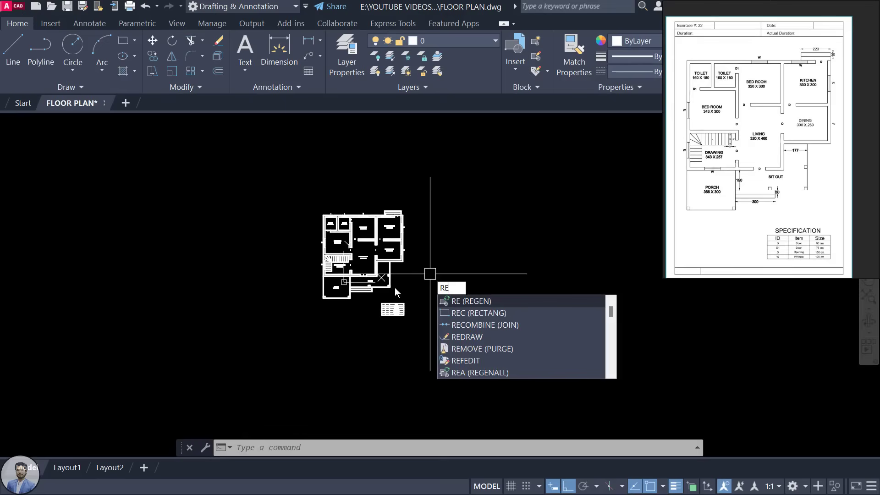
{"action": "type", "text": "C"}
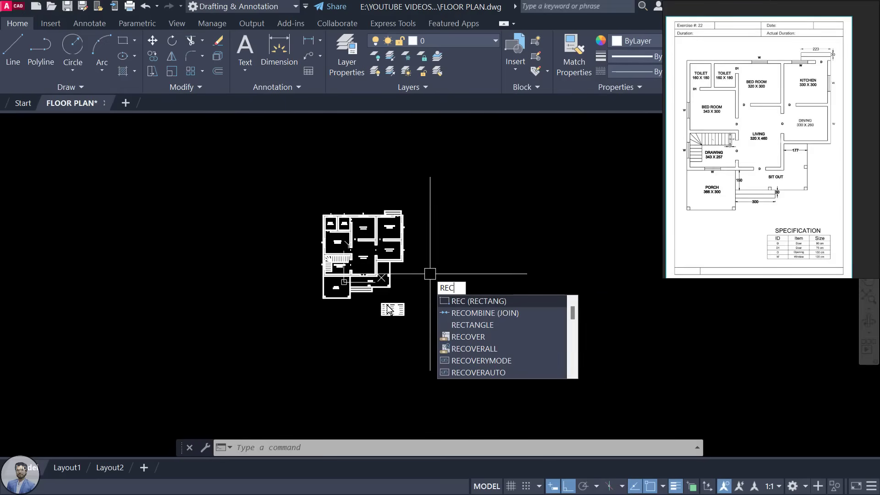
{"action": "key", "text": "Return"}
{"action": "left_click", "coordinate": [478, 346]}
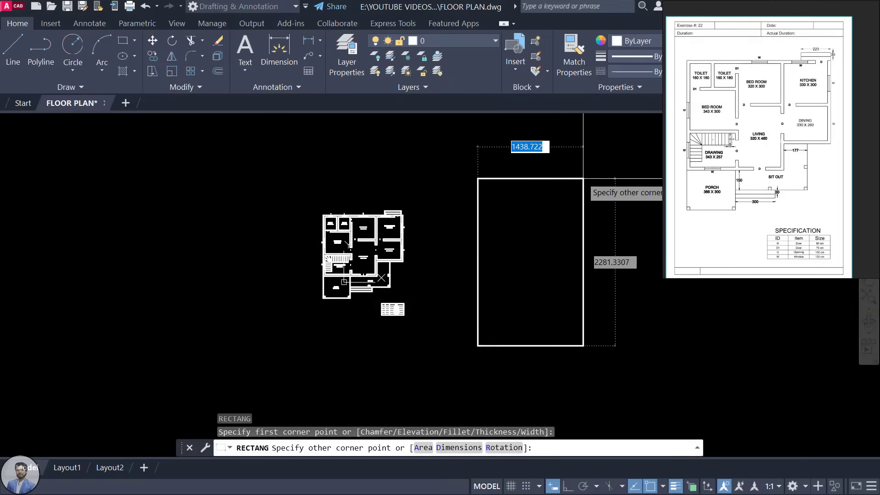
{"action": "type", "text": "21"}
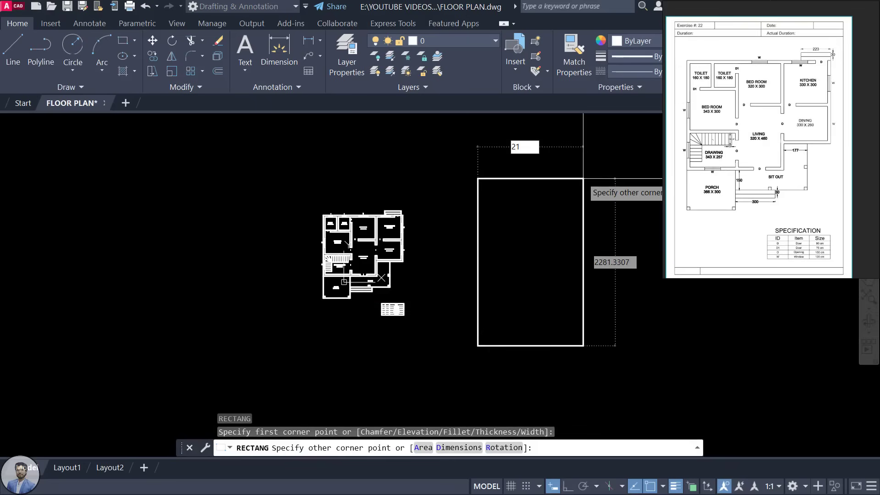
{"action": "key", "text": "Tab"}
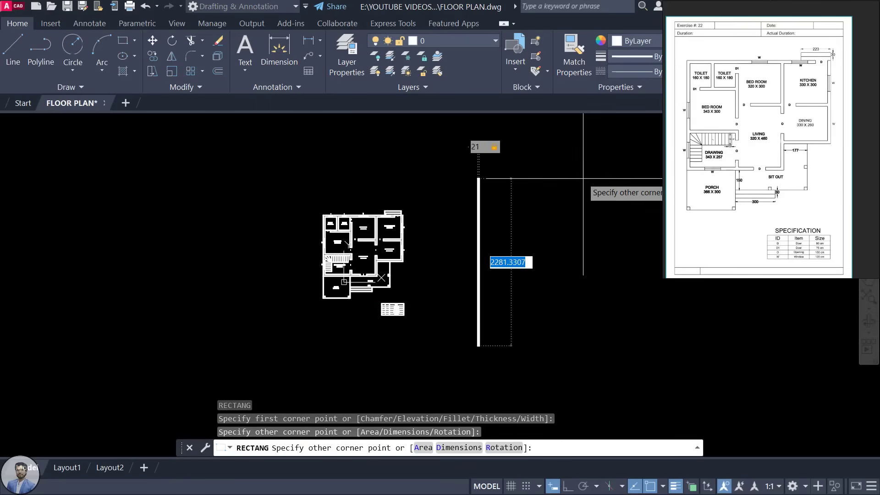
{"action": "type", "text": "29"}
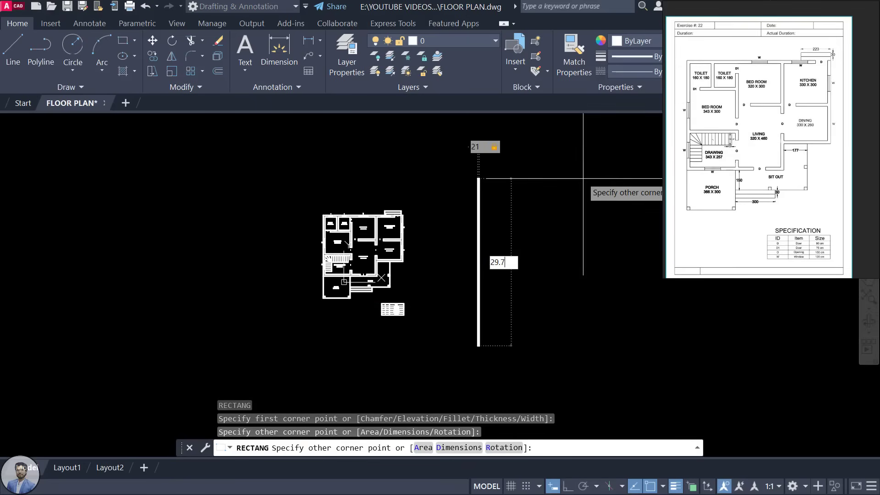
{"action": "type", "text": ".7"}
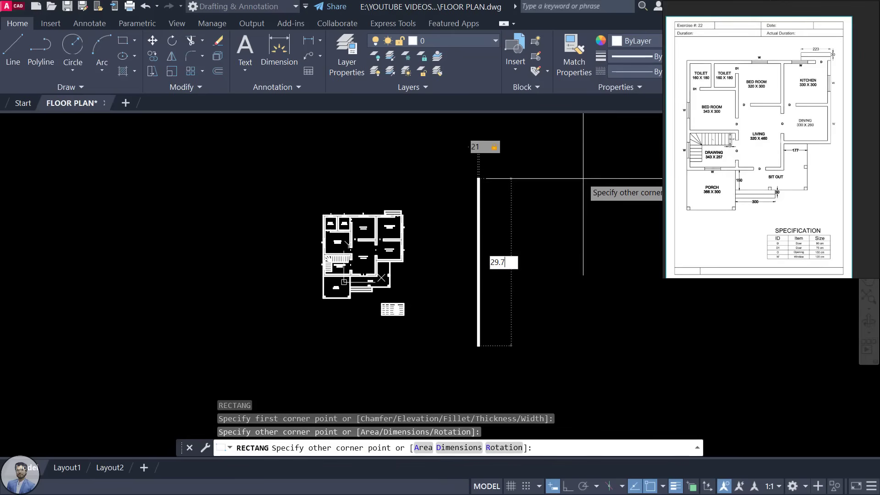
{"action": "key", "text": "Return"}
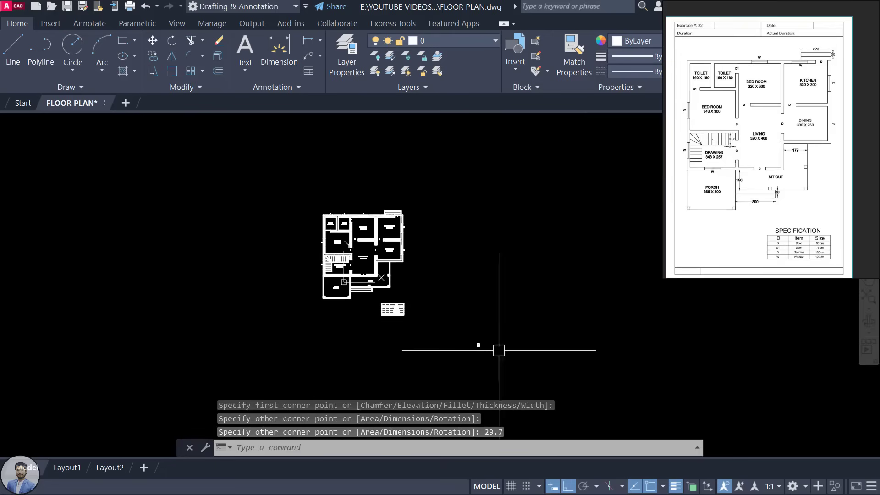
Step: Zoom in and select the new small rectangle
{"action": "scroll", "coordinate": [479, 342], "scroll_direction": "up", "scroll_amount": 12}
{"action": "scroll", "coordinate": [413, 279], "scroll_direction": "down", "scroll_amount": 15}
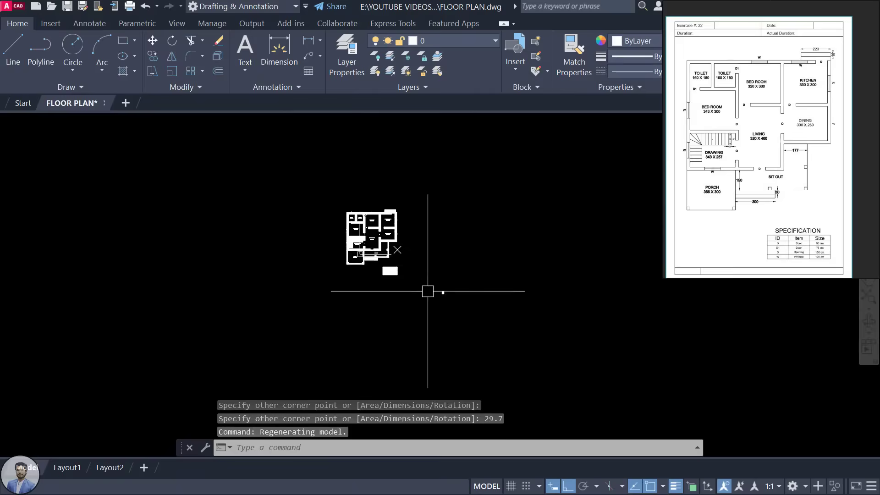
{"action": "scroll", "coordinate": [479, 298], "scroll_direction": "up", "scroll_amount": 12}
{"action": "left_click", "coordinate": [468, 286]}
{"action": "left_click", "coordinate": [467, 287]}
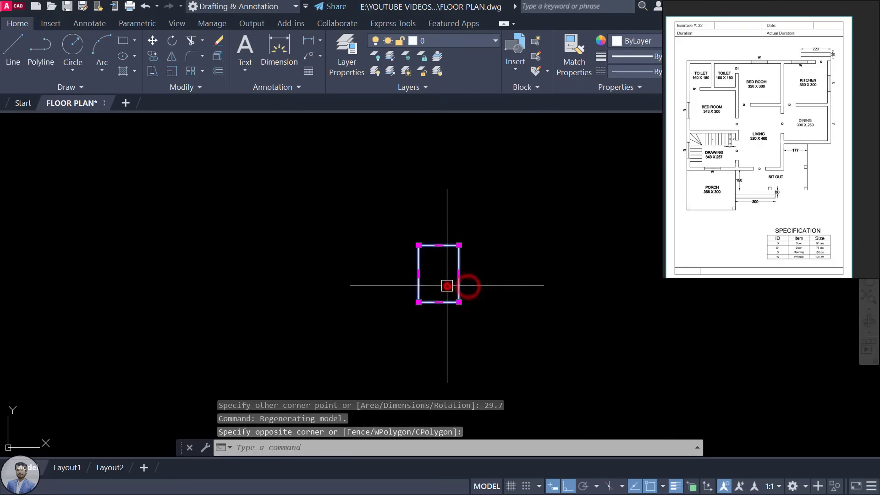
{"action": "scroll", "coordinate": [447, 321], "scroll_direction": "down", "scroll_amount": 5}
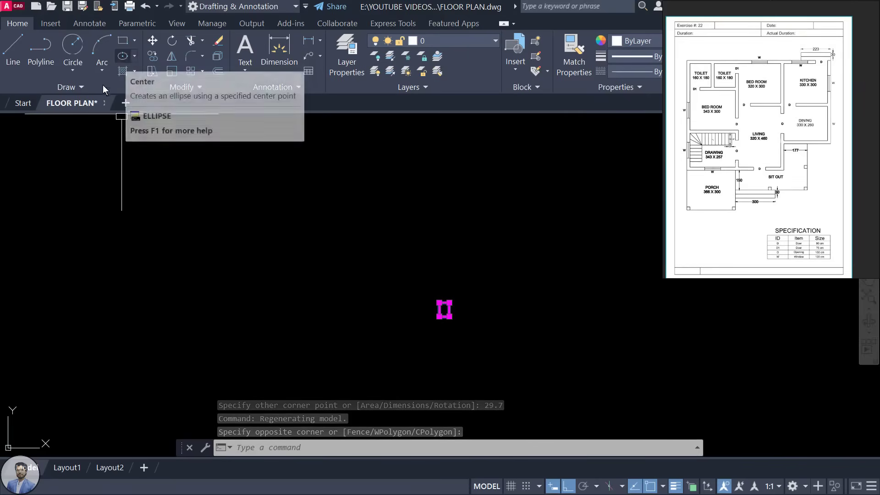
Step: Scale the rectangle up from its lower-left corner and move it around the plan and table
{"action": "left_click", "coordinate": [172, 71]}
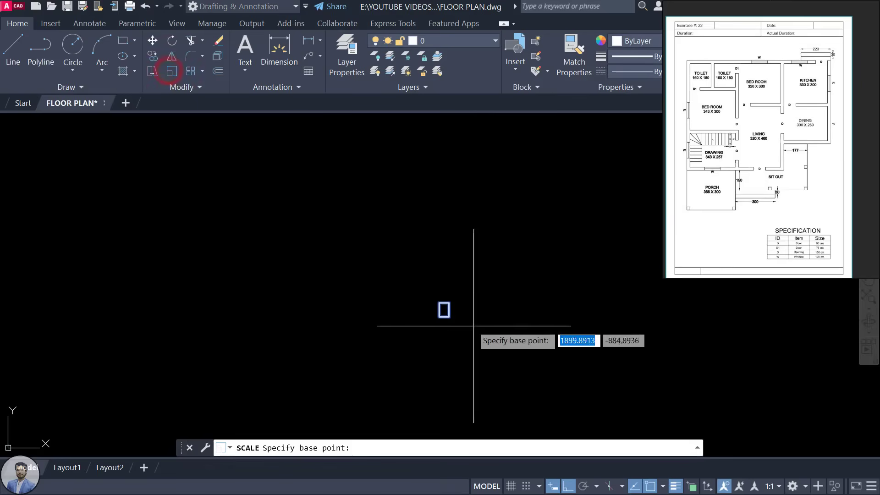
{"action": "scroll", "coordinate": [437, 321], "scroll_direction": "up", "scroll_amount": 4}
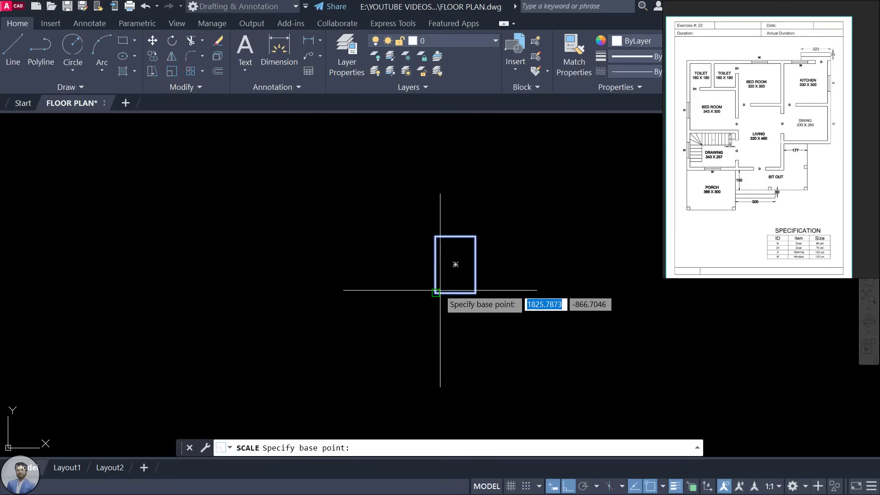
{"action": "left_click", "coordinate": [437, 289]}
{"action": "scroll", "coordinate": [436, 289], "scroll_direction": "down", "scroll_amount": 3}
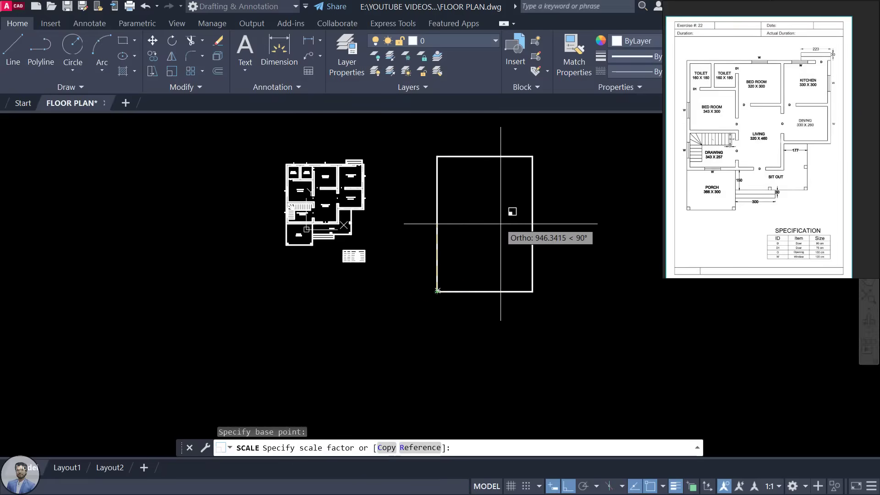
{"action": "left_click", "coordinate": [498, 237]}
{"action": "left_click", "coordinate": [534, 247]}
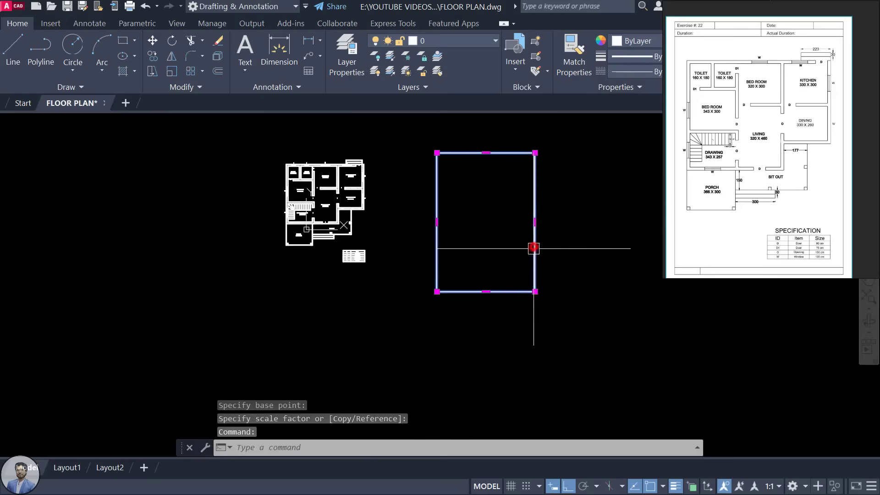
{"action": "left_click_drag", "start_coordinate": [535, 260], "coordinate": [375, 260]}
Step: Run OFFSET, trying distances 10 and 1 before settling on 20
{"action": "scroll", "coordinate": [375, 261], "scroll_direction": "up", "scroll_amount": 2}
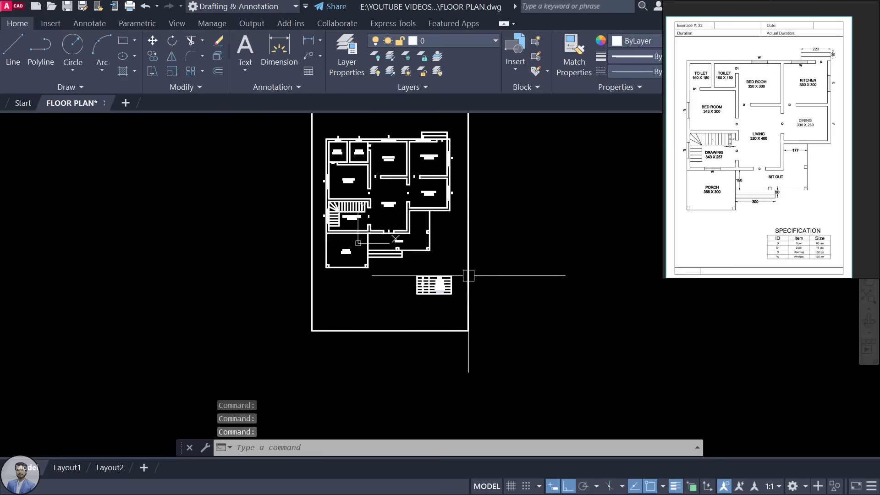
{"action": "type", "text": "O"}
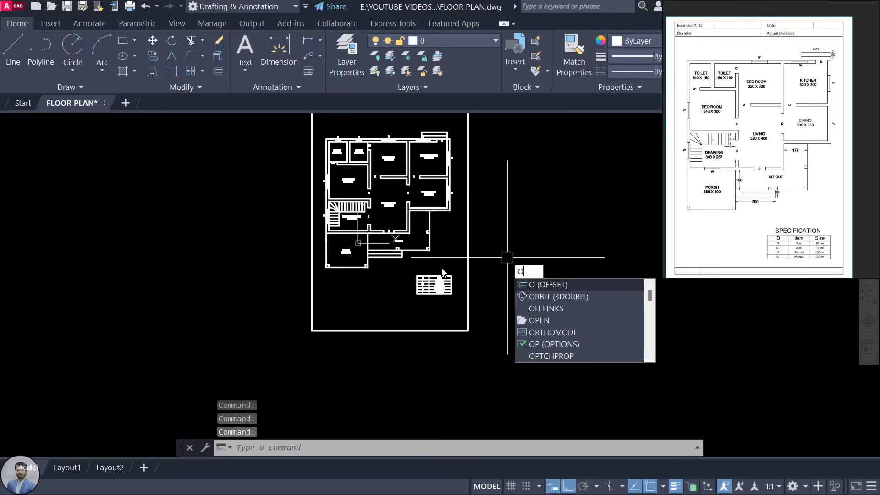
{"action": "key", "text": "Return"}
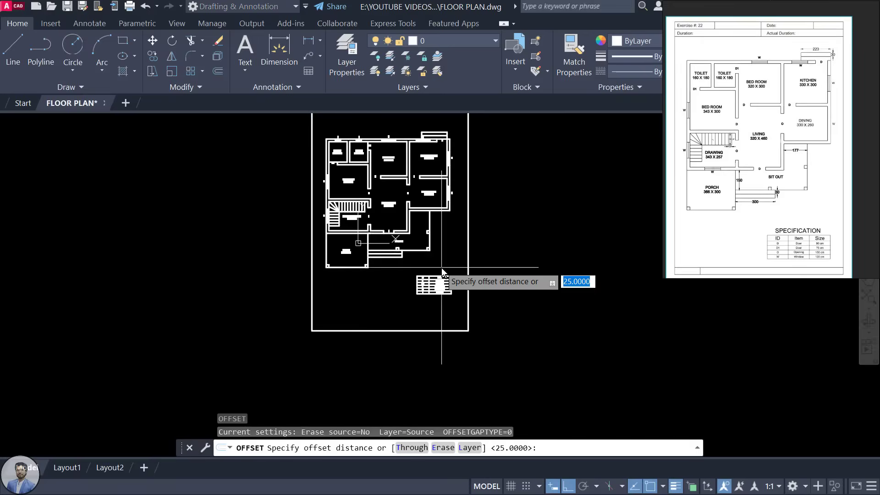
{"action": "type", "text": "10"}
{"action": "key", "text": "Return"}
{"action": "scroll", "coordinate": [471, 234], "scroll_direction": "up", "scroll_amount": 4}
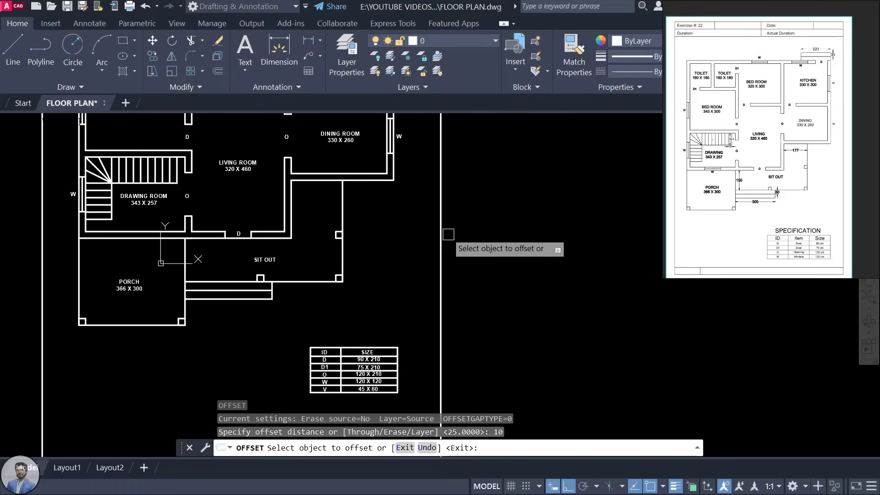
{"action": "key", "text": "Escape"}
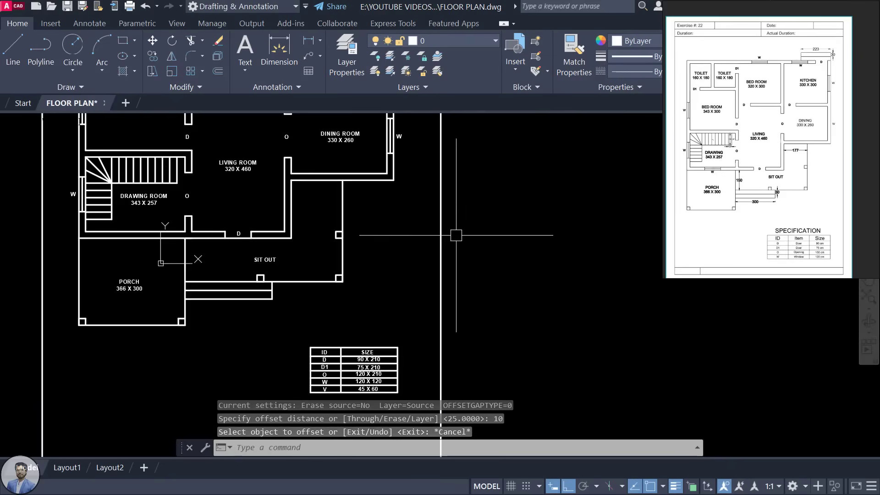
{"action": "key", "text": "Return"}
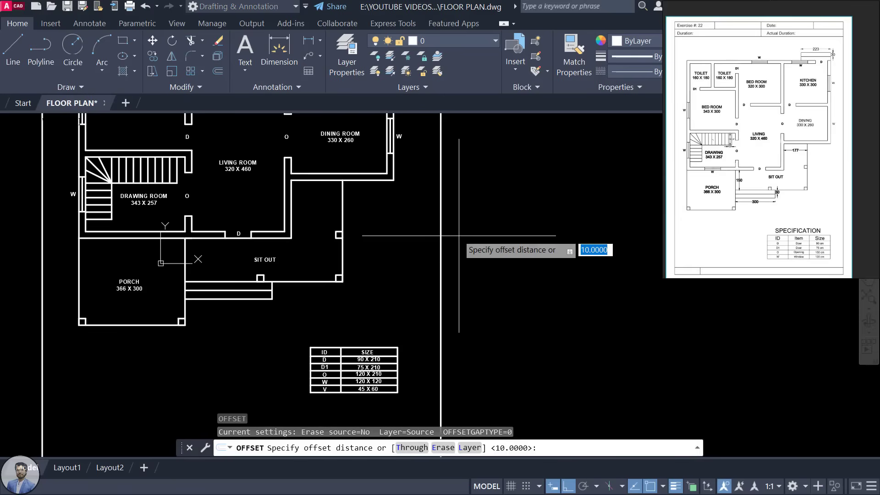
{"action": "type", "text": "1"}
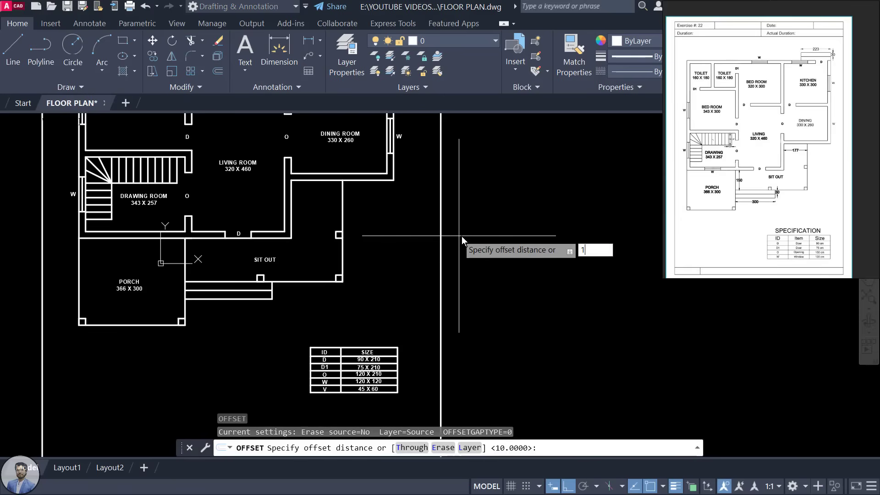
{"action": "key", "text": "Escape"}
{"action": "key", "text": "Return"}
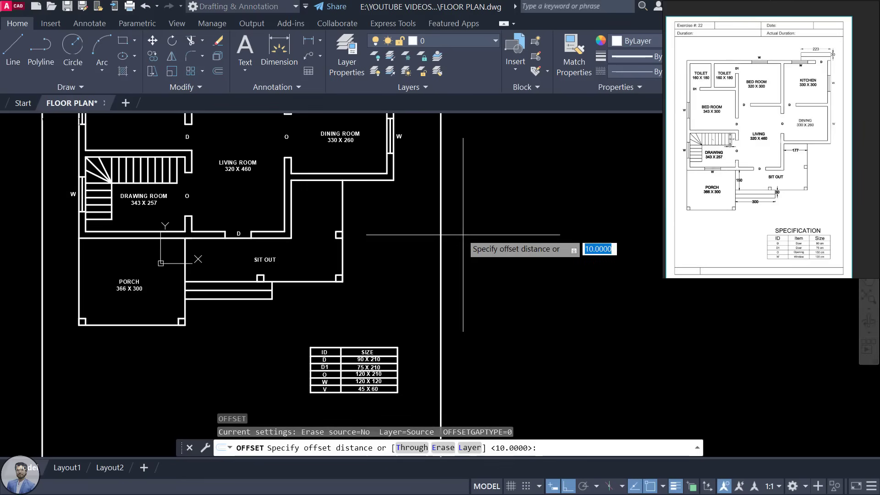
{"action": "type", "text": "20"}
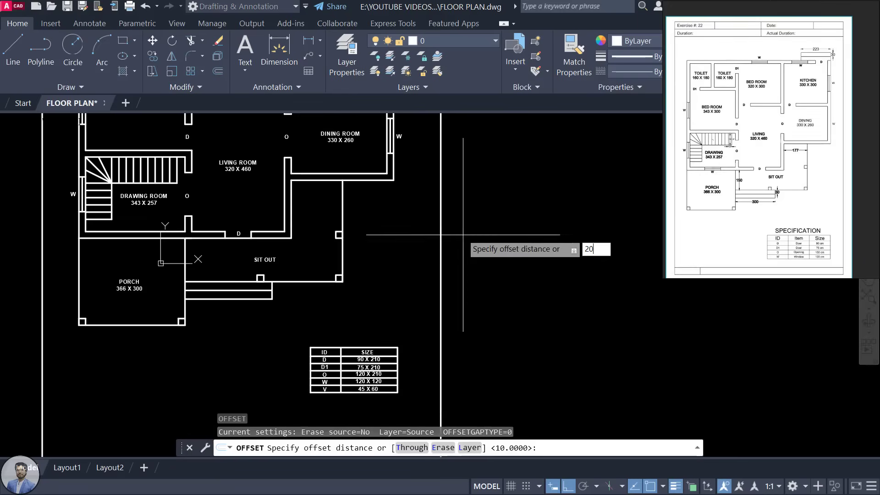
{"action": "key", "text": "Return"}
Step: Offset the right border line inward by 30 to create the inner border line
{"action": "left_click", "coordinate": [442, 233]}
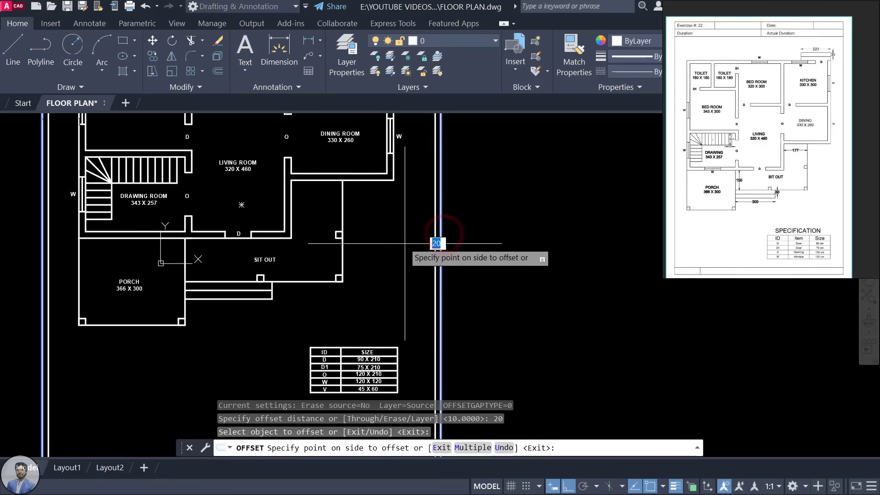
{"action": "type", "text": "30"}
{"action": "key", "text": "Return"}
{"action": "scroll", "coordinate": [413, 247], "scroll_direction": "down", "scroll_amount": 5}
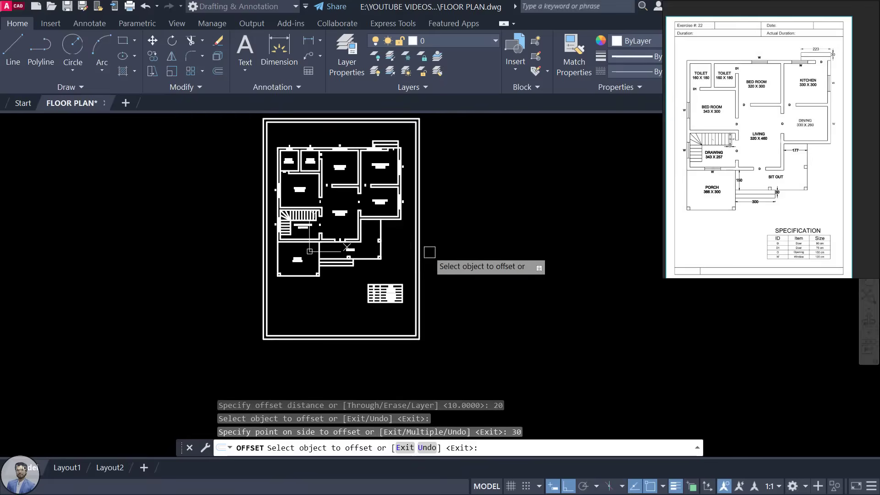
{"action": "scroll", "coordinate": [428, 251], "scroll_direction": "up", "scroll_amount": 4}
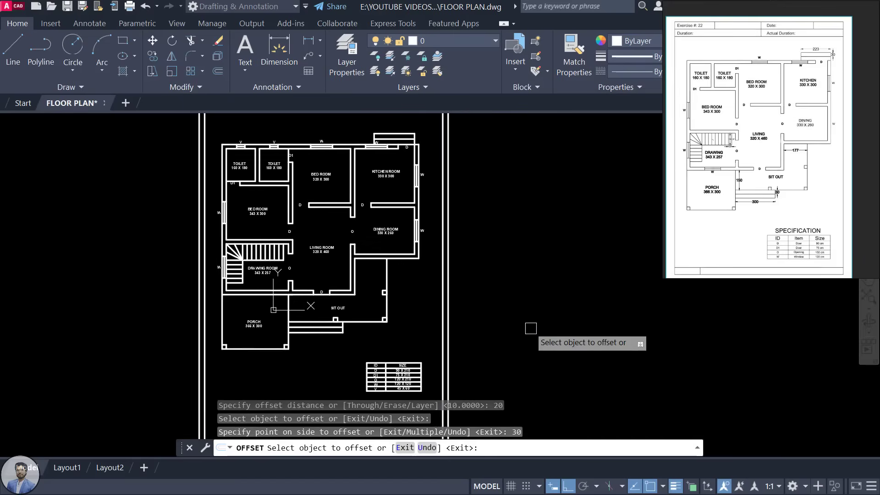
{"action": "key", "text": "Escape"}
{"action": "middle_click_drag", "start_coordinate": [456, 345], "coordinate": [465, 261]}
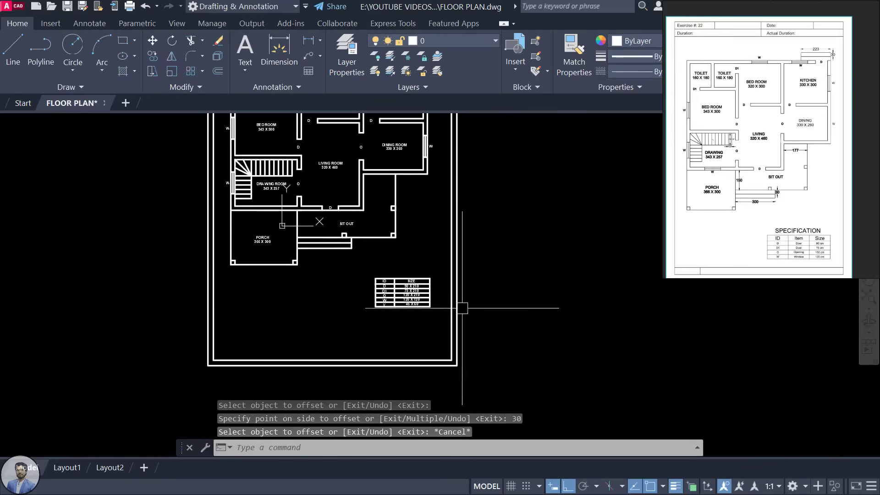
Step: Draw a horizontal line across the sheet from the left inner border to the right border
{"action": "scroll", "coordinate": [504, 310], "scroll_direction": "up", "scroll_amount": 3}
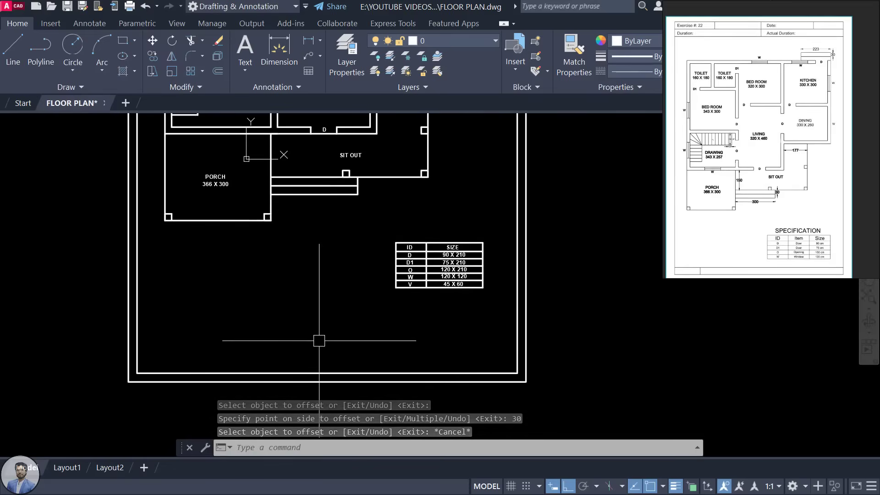
{"action": "type", "text": "l"}
{"action": "key", "text": "Return"}
{"action": "left_click", "coordinate": [137, 324]}
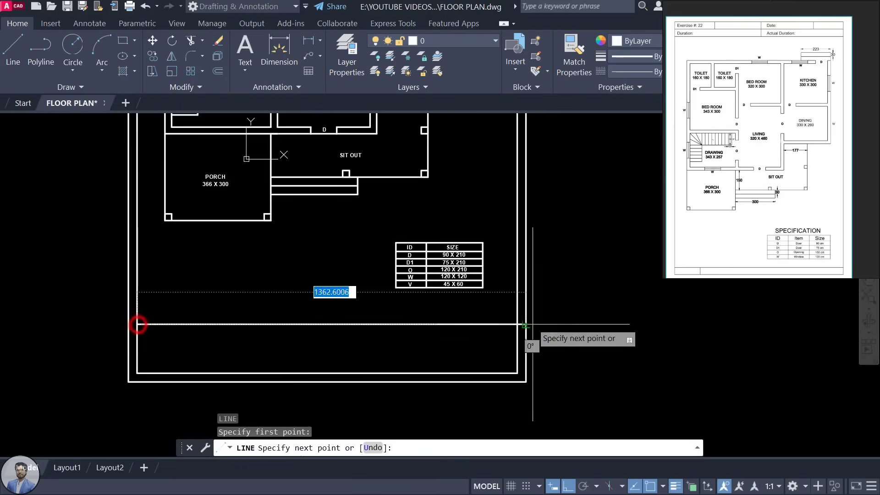
{"action": "left_click", "coordinate": [515, 324]}
{"action": "key", "text": "Escape"}
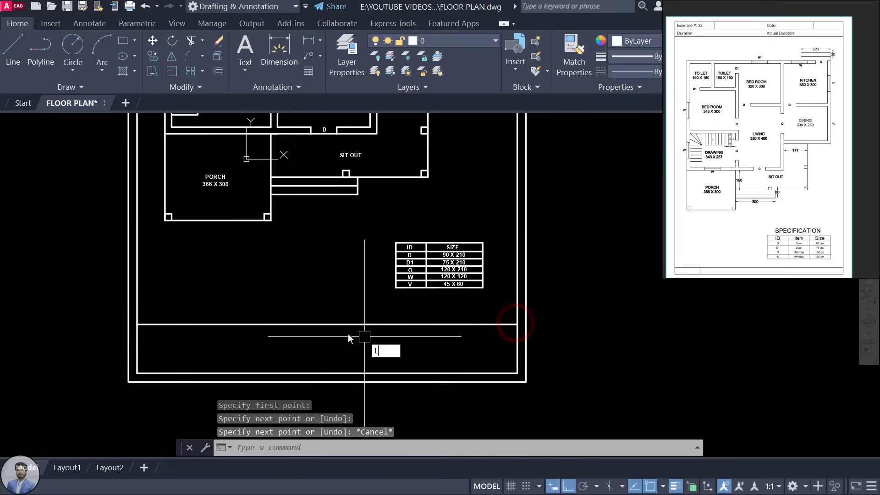
Step: Add a vertical divider down to the bottom border and a short line splitting the left cell
{"action": "type", "text": "L"}
{"action": "key", "text": "Return"}
{"action": "left_click", "coordinate": [292, 324]}
{"action": "left_click", "coordinate": [292, 373]}
{"action": "key", "text": "Return"}
{"action": "key", "text": "Return"}
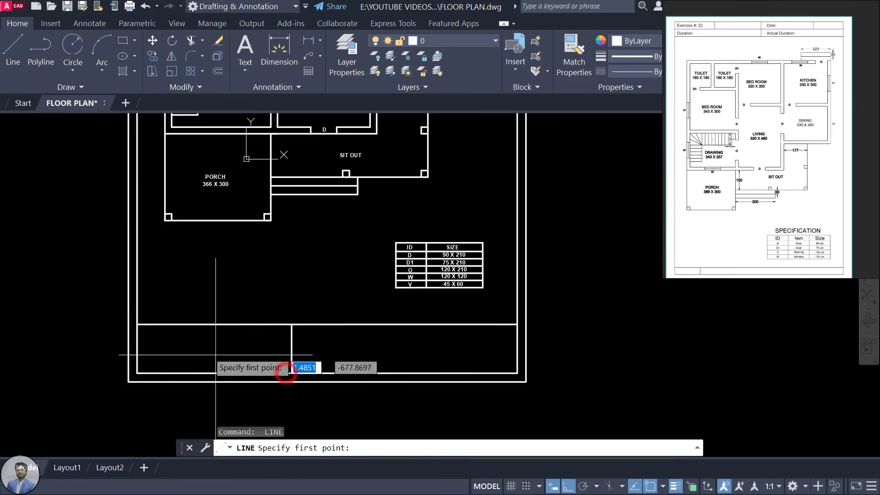
{"action": "left_click", "coordinate": [138, 350]}
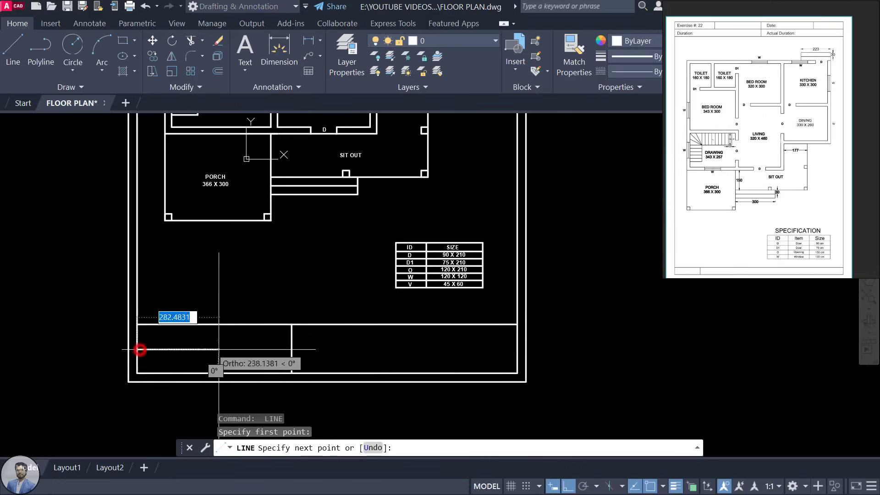
{"action": "left_click", "coordinate": [292, 348]}
{"action": "key", "text": "Return"}
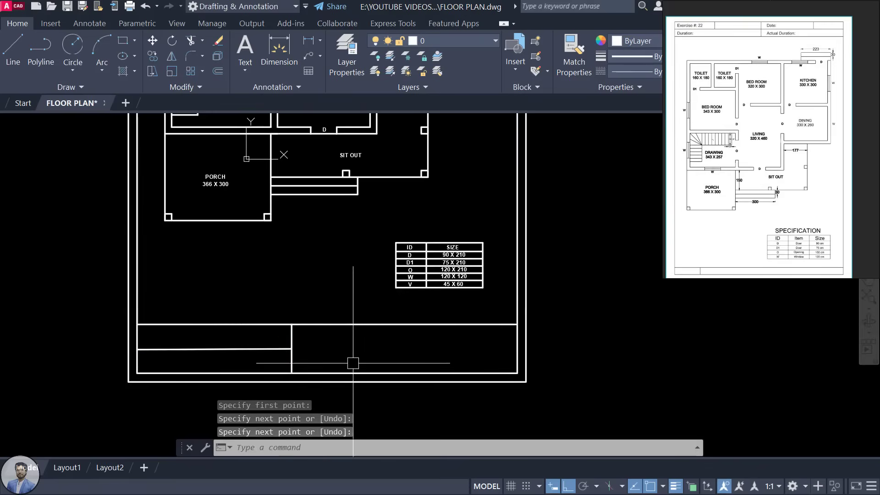
Step: Draw a second vertical divider from the title block's top line to the bottom border
{"action": "key", "text": "Return"}
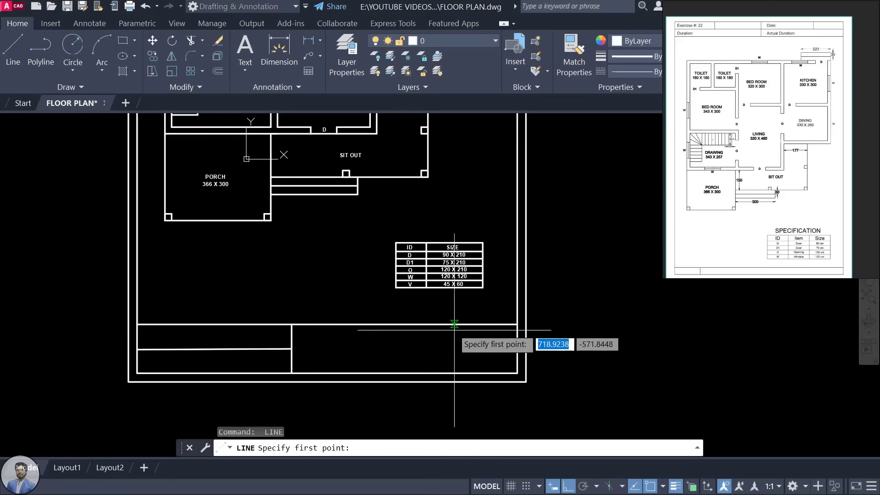
{"action": "left_click", "coordinate": [420, 324]}
{"action": "left_click", "coordinate": [419, 373]}
{"action": "key", "text": "Escape"}
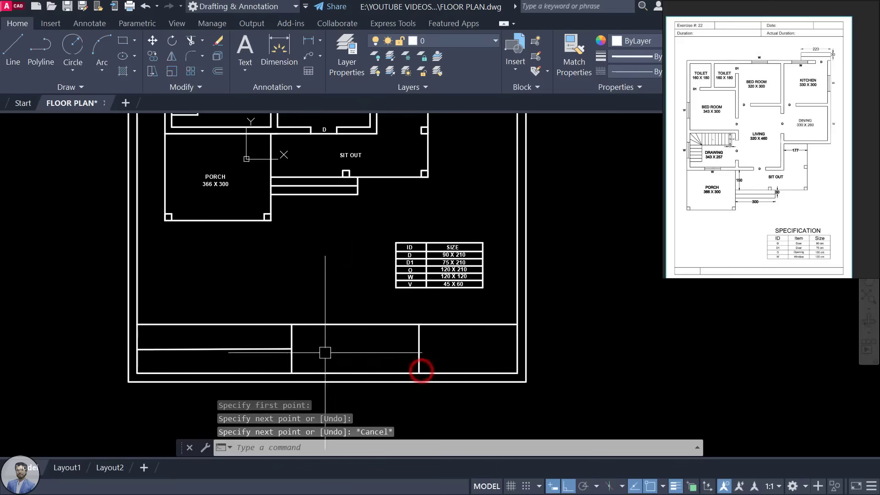
{"action": "scroll", "coordinate": [246, 344], "scroll_direction": "down", "scroll_amount": 1}
{"action": "scroll", "coordinate": [527, 341], "scroll_direction": "down", "scroll_amount": 3}
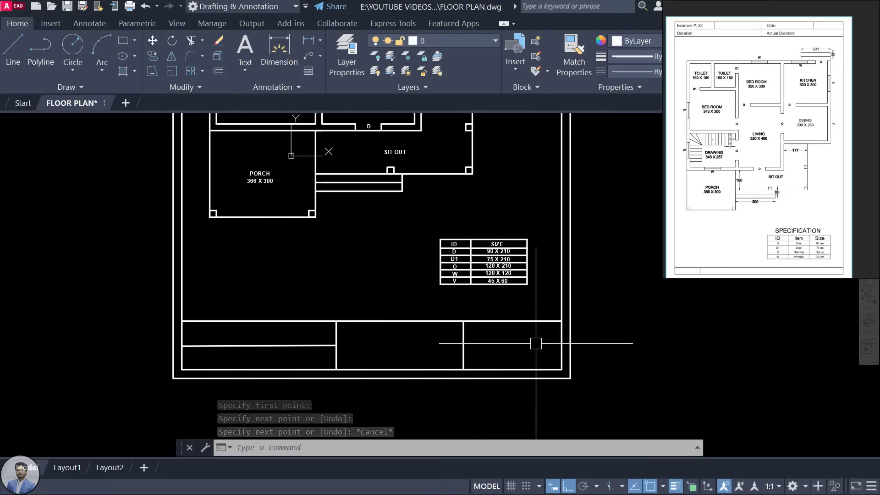
{"action": "middle_click_drag", "start_coordinate": [513, 358], "coordinate": [464, 386]}
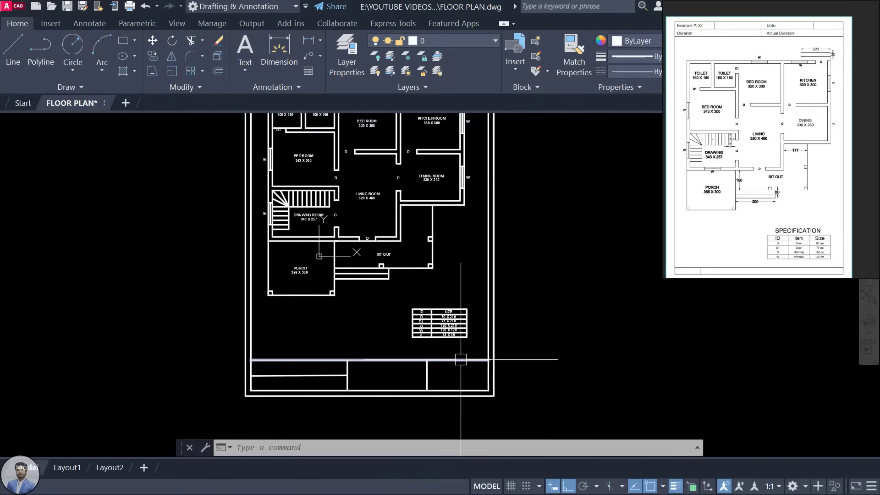
Step: Copy the LIVING ROOM label into the title block with CO
{"action": "left_click", "coordinate": [370, 196]}
{"action": "type", "text": "co"}
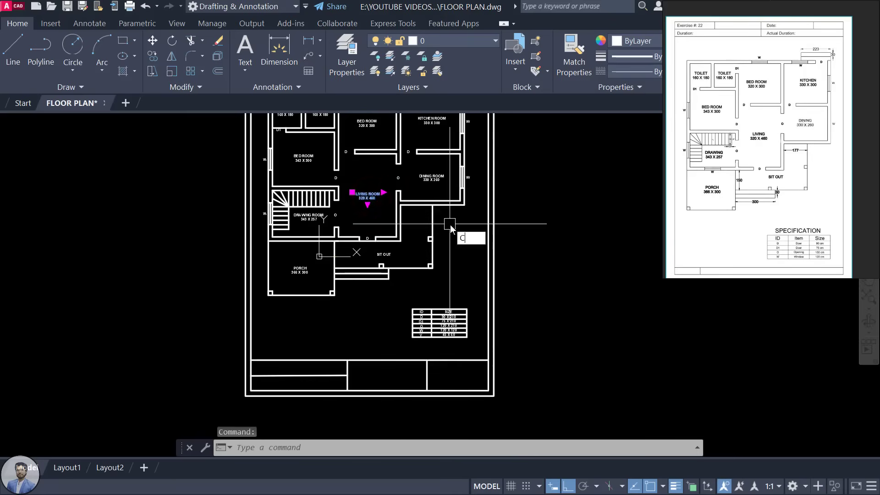
{"action": "key", "text": "Return"}
{"action": "left_click", "coordinate": [363, 193]}
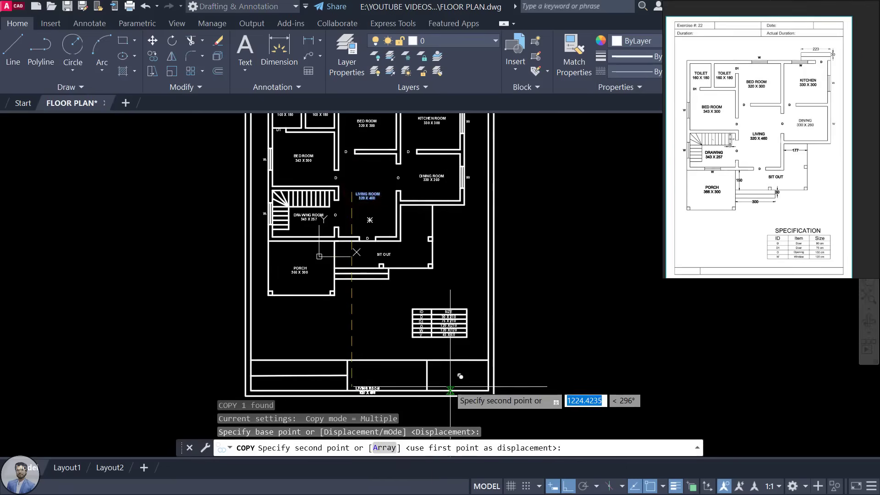
{"action": "scroll", "coordinate": [450, 392], "scroll_direction": "up", "scroll_amount": 2}
{"action": "scroll", "coordinate": [450, 392], "scroll_direction": "up", "scroll_amount": 4}
{"action": "left_click", "coordinate": [418, 332]}
{"action": "key", "text": "Escape"}
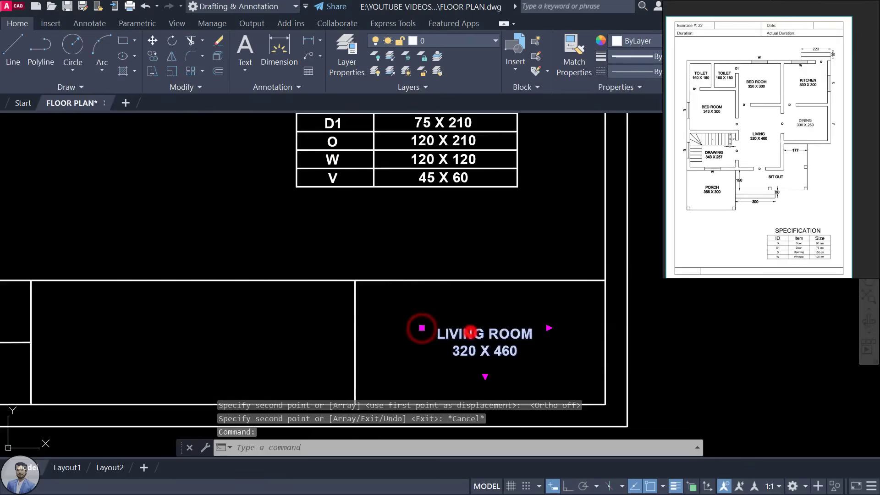
Step: Replace the copied text with the engineer's name and widen its box to one line
{"action": "double_click", "coordinate": [472, 333]}
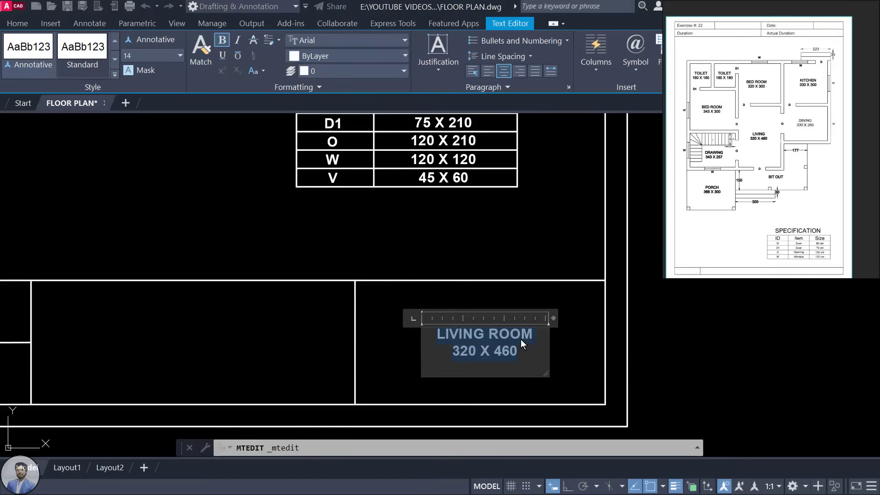
{"action": "type", "text": "mUK"}
{"action": "key", "text": "BackSpace"}
{"action": "key", "text": "BackSpace"}
{"action": "key", "text": "BackSpace"}
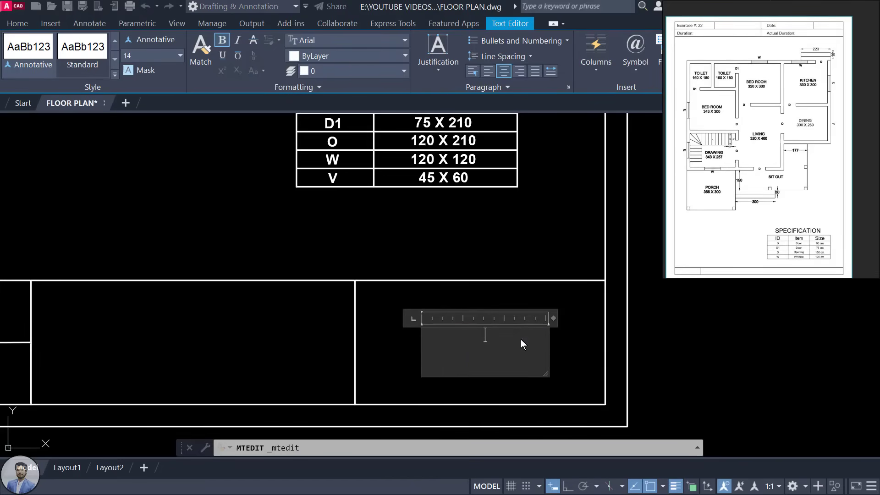
{"action": "type", "text": "ER."}
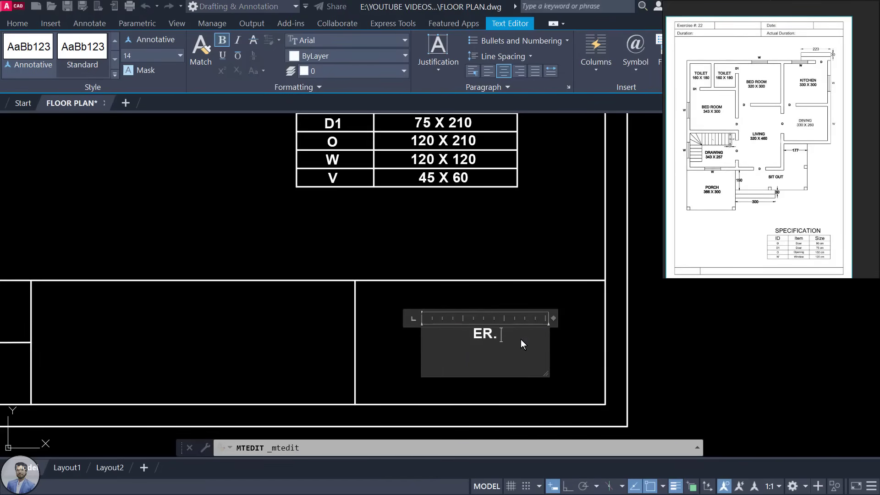
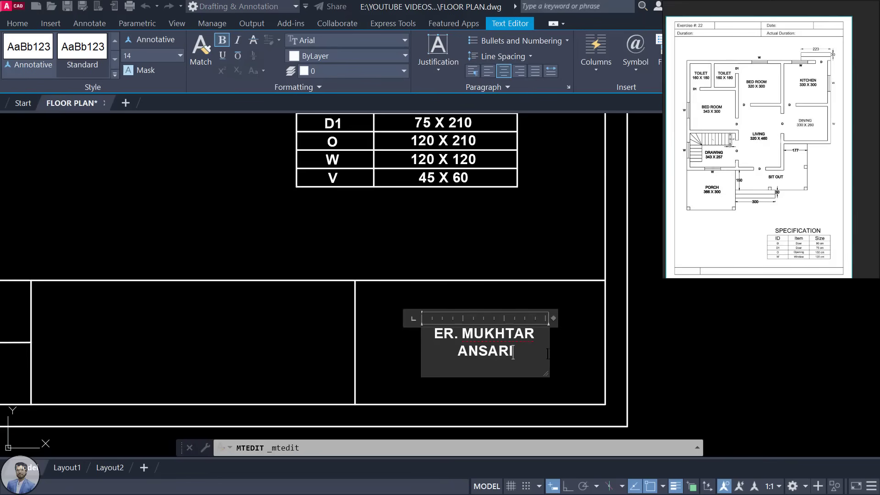
{"action": "left_click_drag", "start_coordinate": [546, 374], "coordinate": [598, 368]}
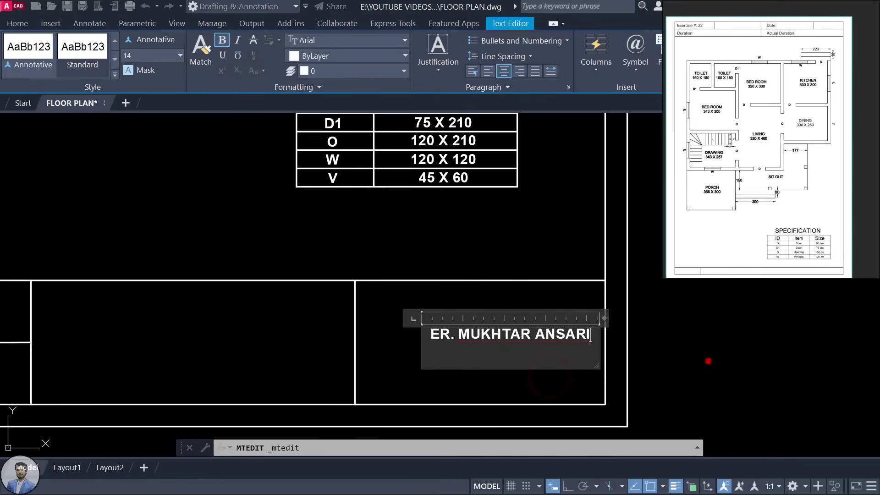
{"action": "left_click", "coordinate": [708, 361]}
Step: Move the name label into the left title-block cell and resize its text box to fit
{"action": "left_click", "coordinate": [599, 364]}
{"action": "left_click_drag", "start_coordinate": [575, 338], "coordinate": [542, 314]}
{"action": "scroll", "coordinate": [542, 314], "scroll_direction": "down", "scroll_amount": 3}
{"action": "scroll", "coordinate": [419, 315], "scroll_direction": "up", "scroll_amount": 5}
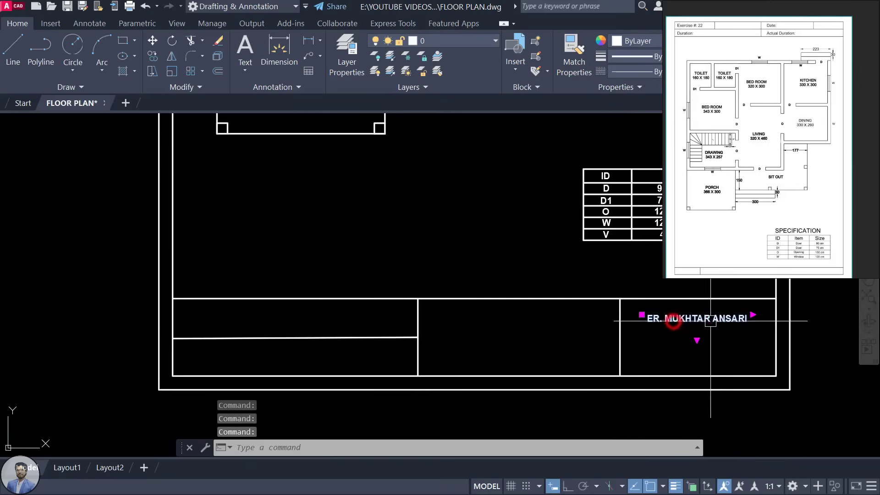
{"action": "left_click_drag", "start_coordinate": [710, 320], "coordinate": [266, 316]}
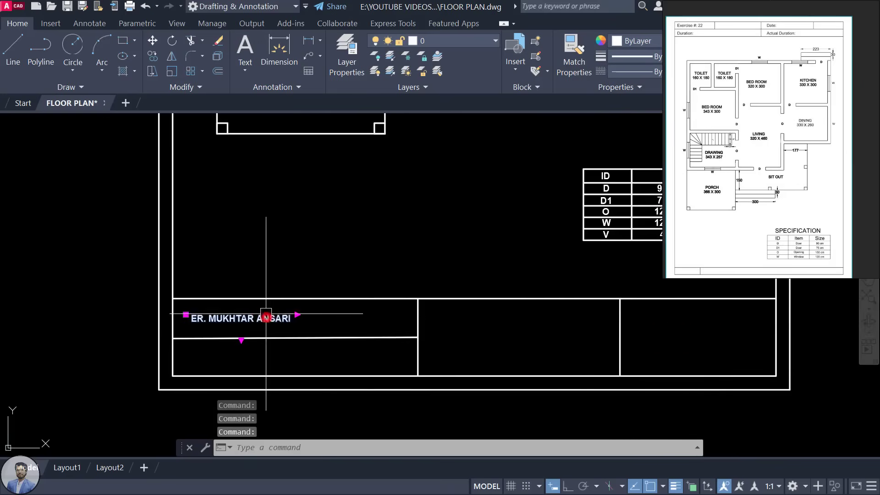
{"action": "double_click", "coordinate": [261, 318]}
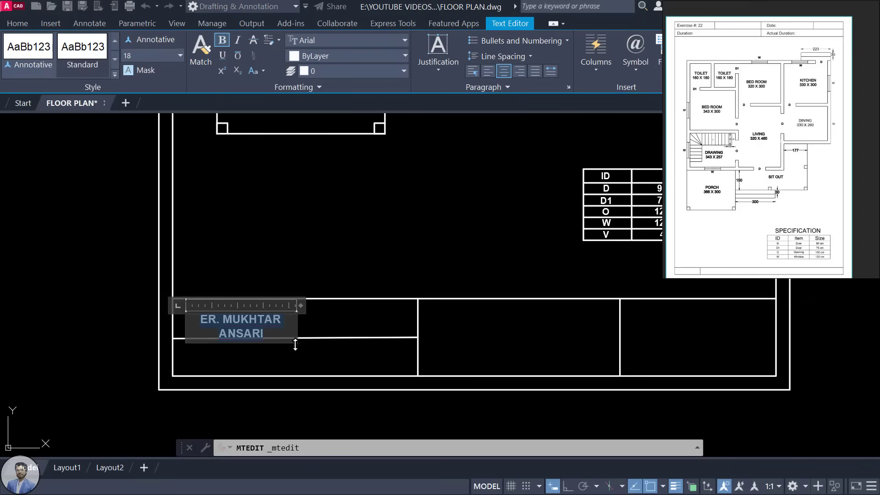
{"action": "left_click_drag", "start_coordinate": [295, 344], "coordinate": [448, 358]}
{"action": "left_click_drag", "start_coordinate": [293, 343], "coordinate": [393, 344]}
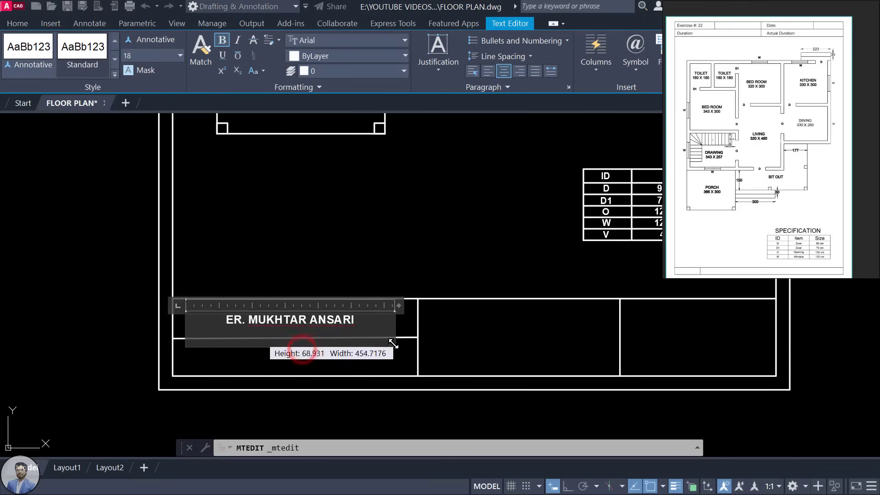
{"action": "left_click", "coordinate": [477, 324]}
{"action": "scroll", "coordinate": [478, 324], "scroll_direction": "down", "scroll_amount": 2}
{"action": "scroll", "coordinate": [344, 314], "scroll_direction": "up", "scroll_amount": 4}
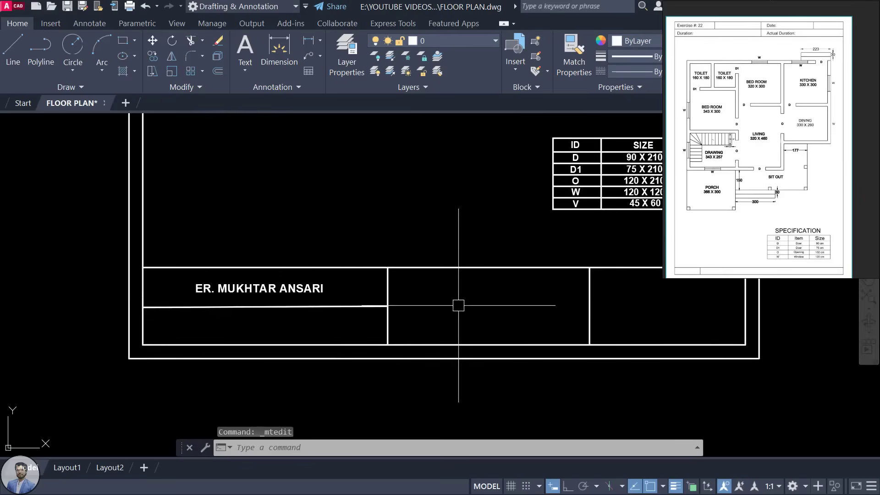
{"action": "mouse_move", "coordinate": [459, 305]}
{"action": "middle_mouse_down"}
{"action": "mouse_move", "coordinate": [418, 314]}
{"action": "mouse_move", "coordinate": [373, 347]}
{"action": "middle_mouse_up"}
{"action": "scroll", "coordinate": [445, 305], "scroll_direction": "down", "scroll_amount": 2}
{"action": "middle_click_drag", "start_coordinate": [517, 294], "coordinate": [516, 318]}
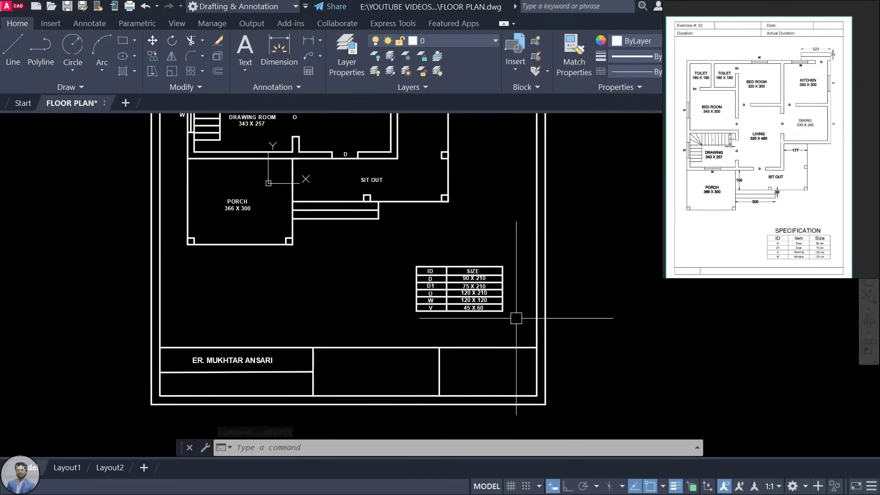
{"action": "scroll", "coordinate": [453, 226], "scroll_direction": "down", "scroll_amount": 3}
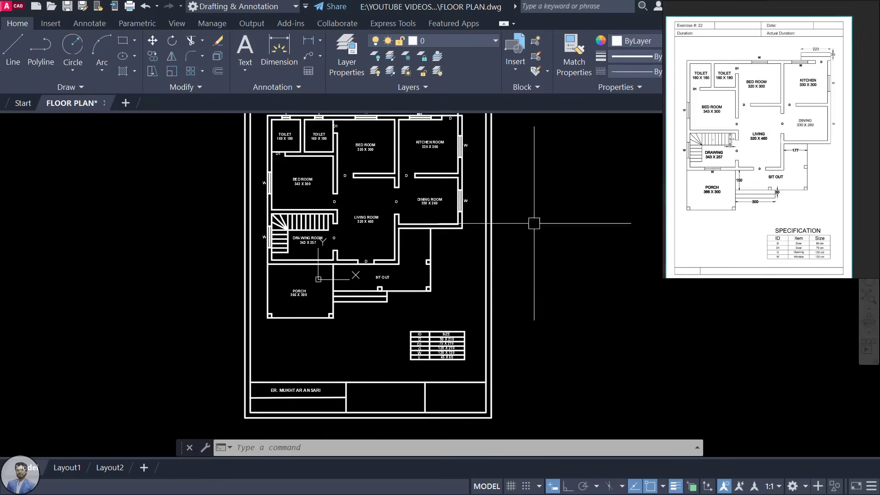
{"action": "scroll", "coordinate": [588, 218], "scroll_direction": "down", "scroll_amount": 3}
{"action": "middle_click_drag", "start_coordinate": [585, 218], "coordinate": [532, 238]}
{"action": "scroll", "coordinate": [445, 224], "scroll_direction": "up", "scroll_amount": 3}
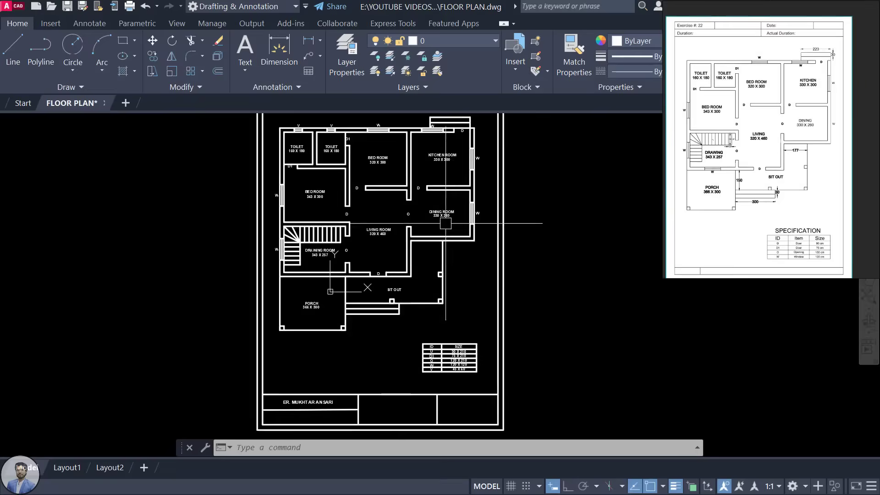
{"action": "scroll", "coordinate": [445, 223], "scroll_direction": "down", "scroll_amount": 2}
{"action": "middle_click_drag", "start_coordinate": [441, 236], "coordinate": [461, 249]}
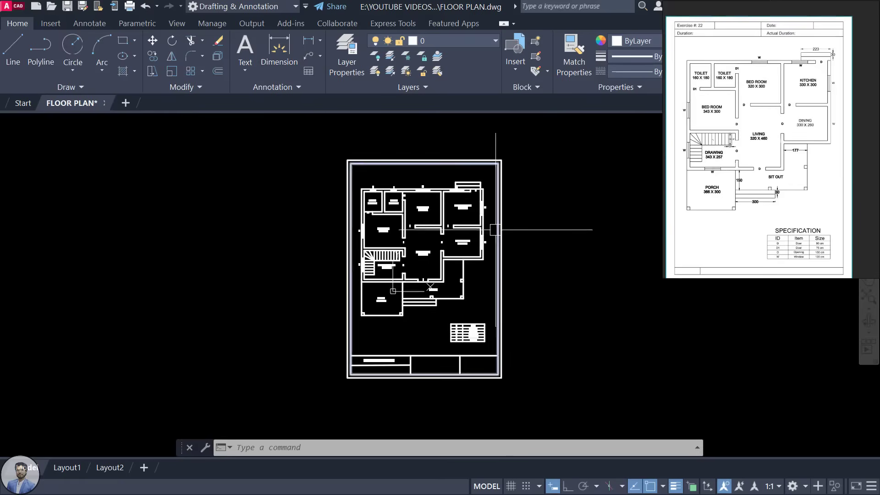
{"action": "scroll", "coordinate": [495, 230], "scroll_direction": "up", "scroll_amount": 2}
{"action": "scroll", "coordinate": [454, 234], "scroll_direction": "down", "scroll_amount": 2}
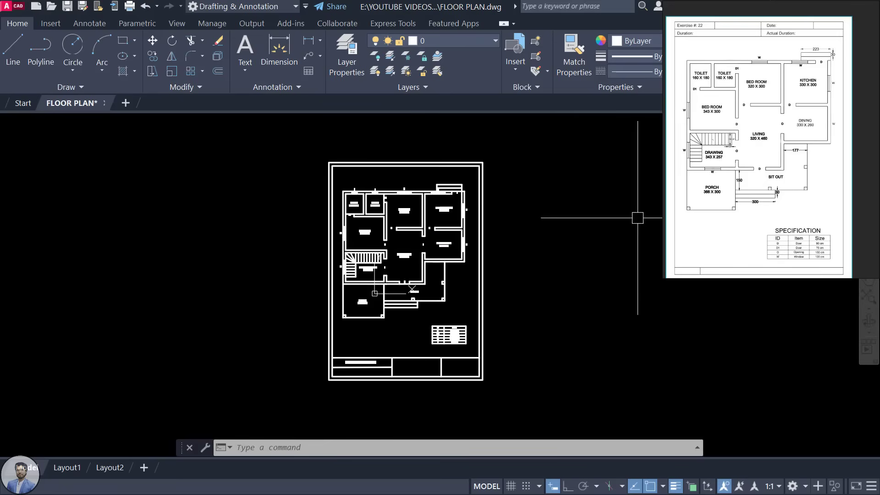
{"action": "scroll", "coordinate": [371, 212], "scroll_direction": "up", "scroll_amount": 3}
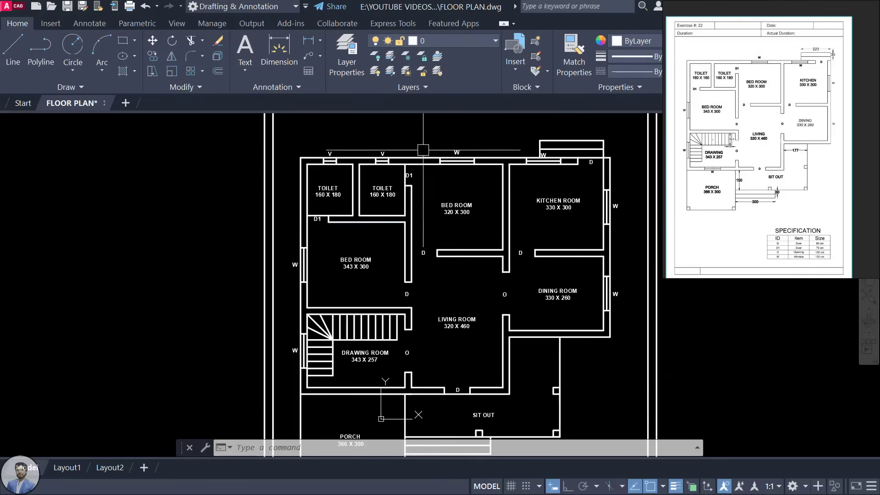
{"action": "scroll", "coordinate": [439, 225], "scroll_direction": "down", "scroll_amount": 4}
{"action": "middle_click_drag", "start_coordinate": [437, 228], "coordinate": [407, 221]}
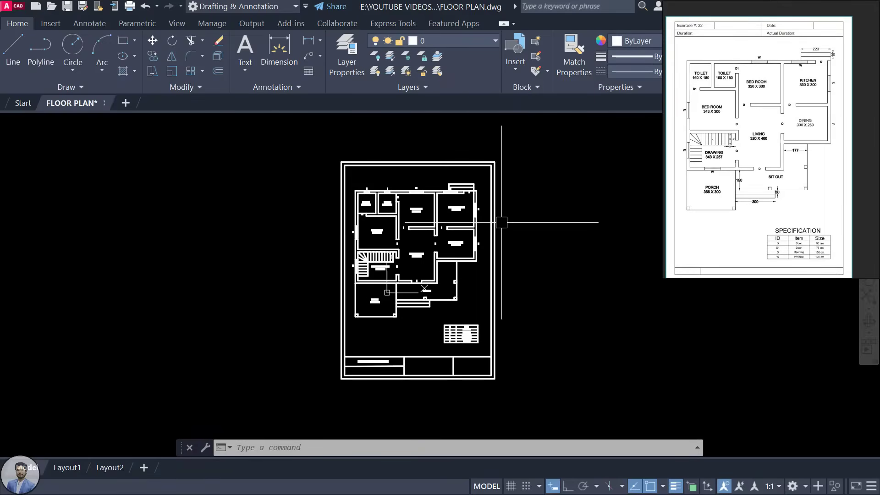
{"action": "scroll", "coordinate": [422, 295], "scroll_direction": "up", "scroll_amount": 2}
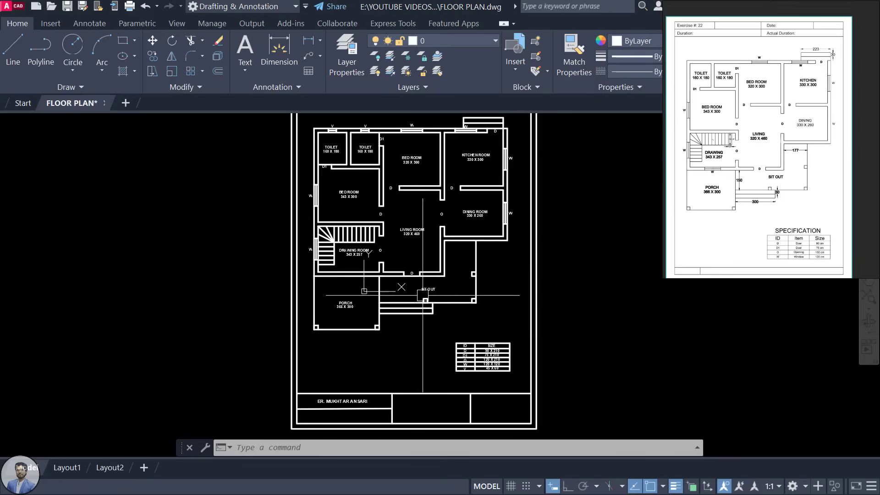
Step: Open Plot with DWG To PDF as the printer and ISO A4 portrait paper
{"action": "key", "text": "ctrl+p"}
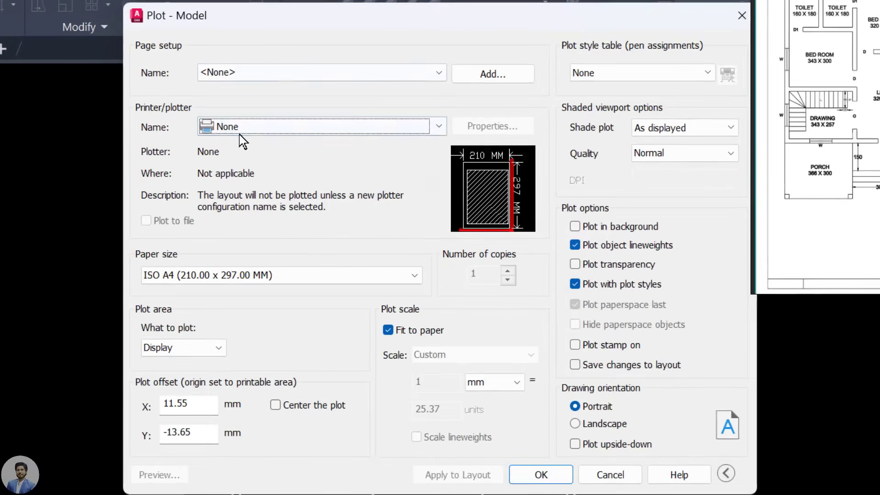
{"action": "left_click", "coordinate": [248, 130]}
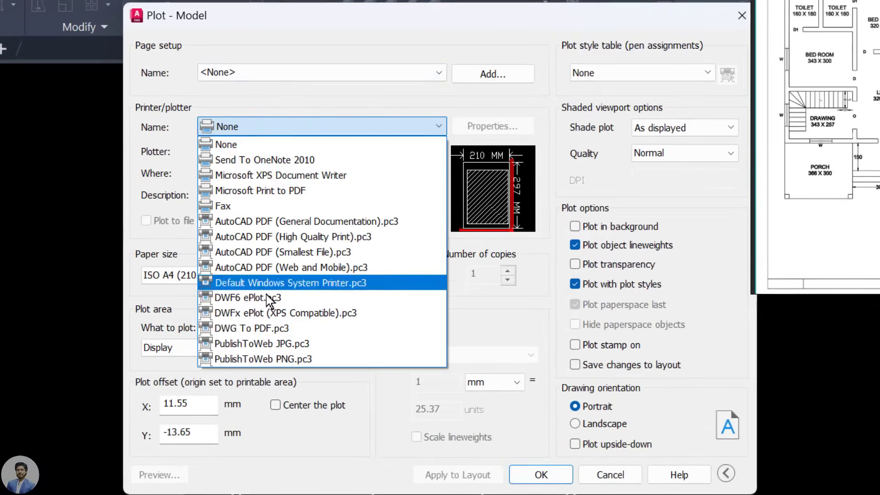
{"action": "left_click", "coordinate": [268, 329]}
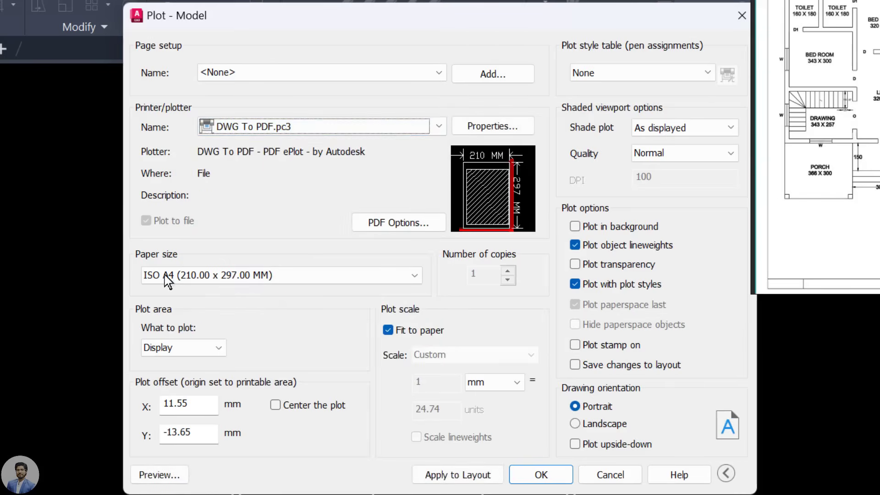
{"action": "left_click", "coordinate": [201, 276]}
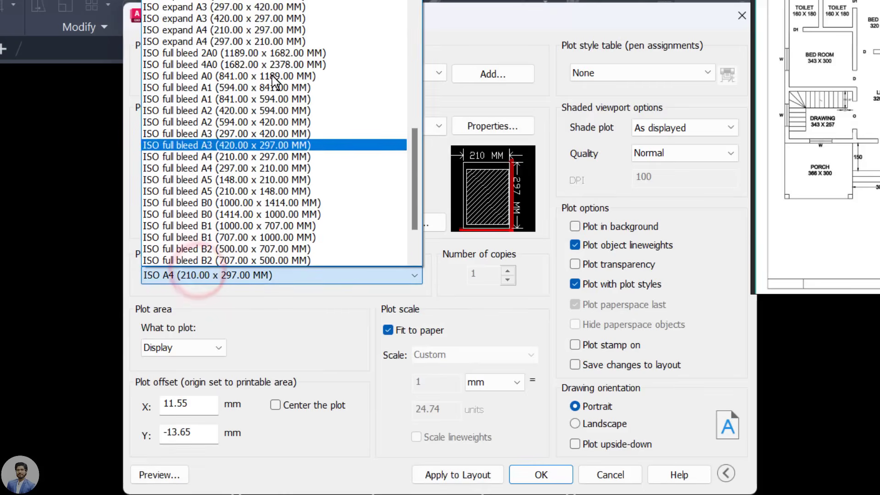
{"action": "scroll", "coordinate": [291, 28], "scroll_direction": "up", "scroll_amount": 2}
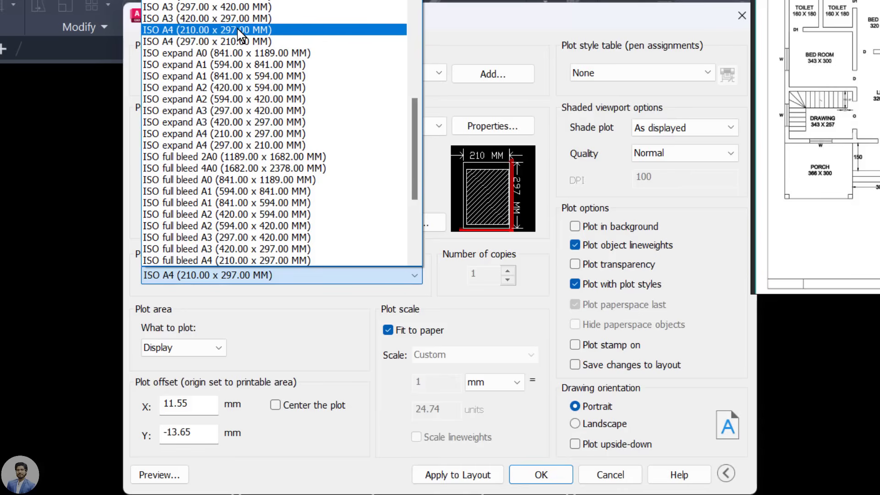
{"action": "left_click", "coordinate": [238, 30]}
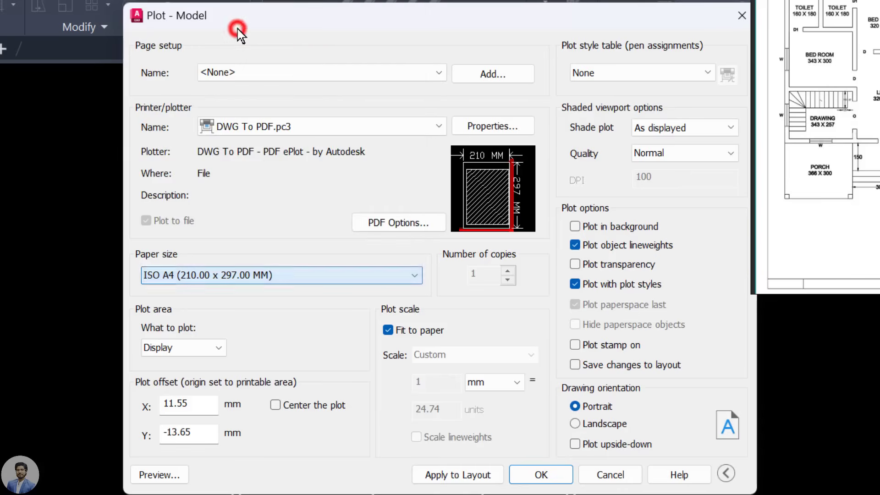
Step: Set the plot area to Window, framed by the border's top-left and bottom-right corners
{"action": "left_click", "coordinate": [183, 351]}
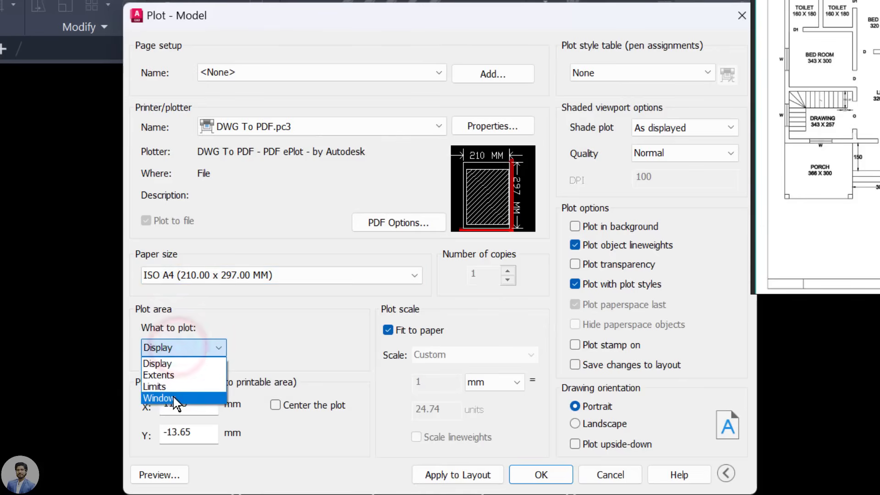
{"action": "left_click", "coordinate": [171, 399]}
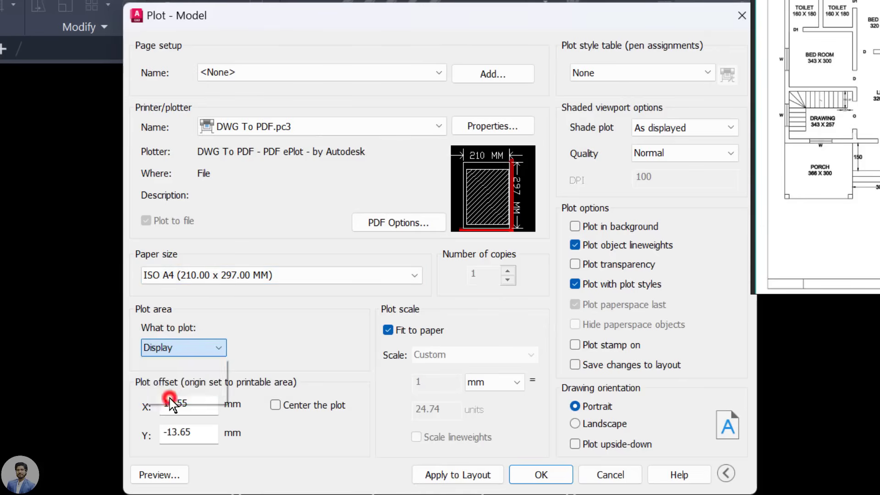
{"action": "scroll", "coordinate": [219, 375], "scroll_direction": "down", "scroll_amount": 3}
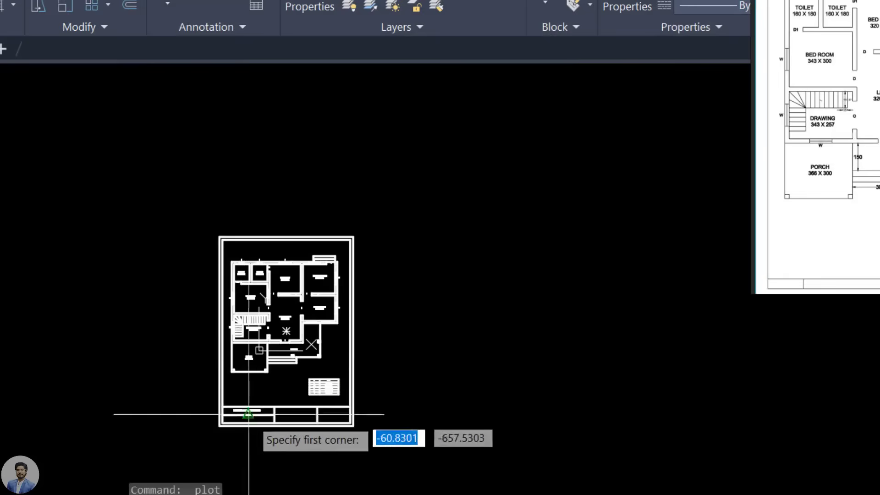
{"action": "scroll", "coordinate": [216, 242], "scroll_direction": "up", "scroll_amount": 5}
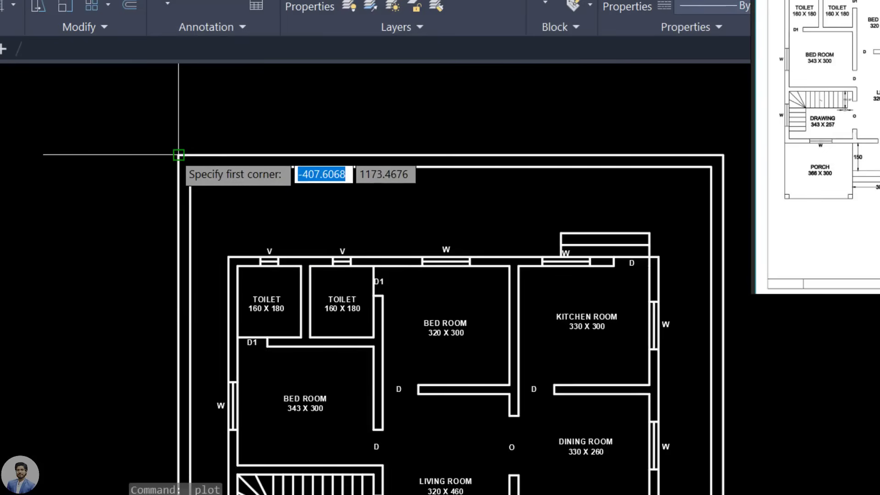
{"action": "left_click", "coordinate": [179, 155]}
{"action": "scroll", "coordinate": [177, 155], "scroll_direction": "down", "scroll_amount": 5}
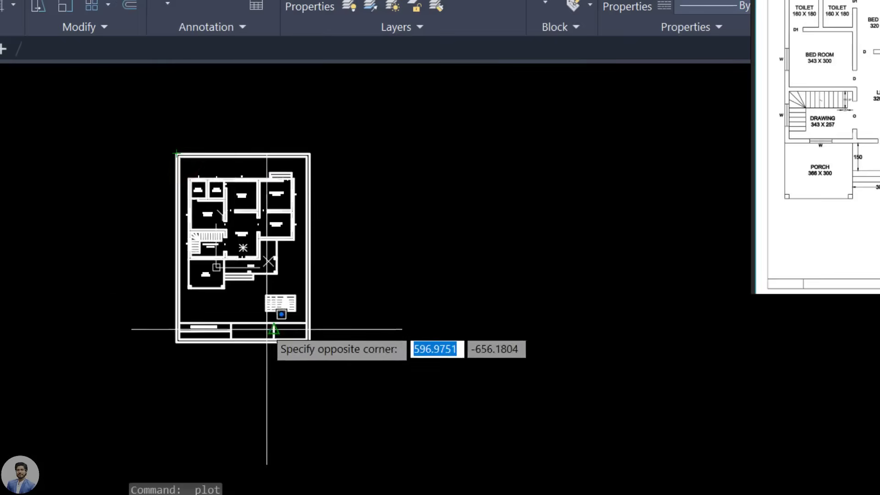
{"action": "scroll", "coordinate": [267, 329], "scroll_direction": "up", "scroll_amount": 4}
{"action": "left_click", "coordinate": [426, 351]}
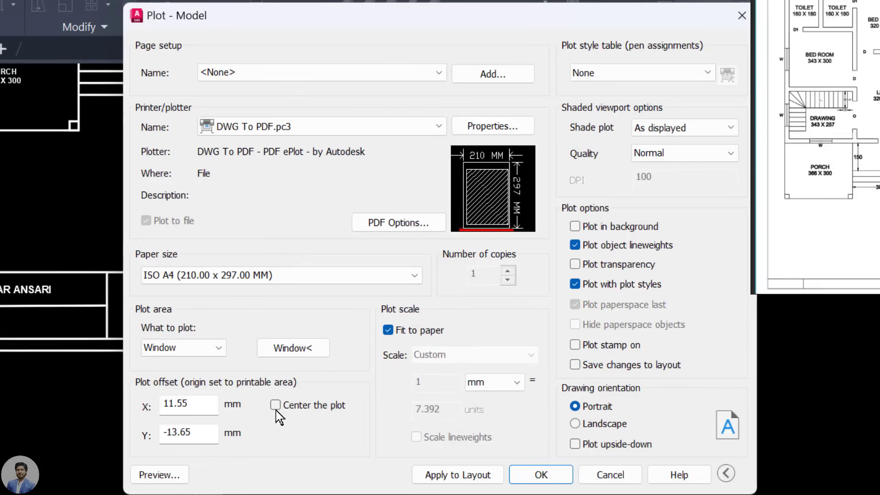
Step: Center the plot, keep Fit to paper, and assign monochrome.ctb to all layouts
{"action": "left_click", "coordinate": [331, 411]}
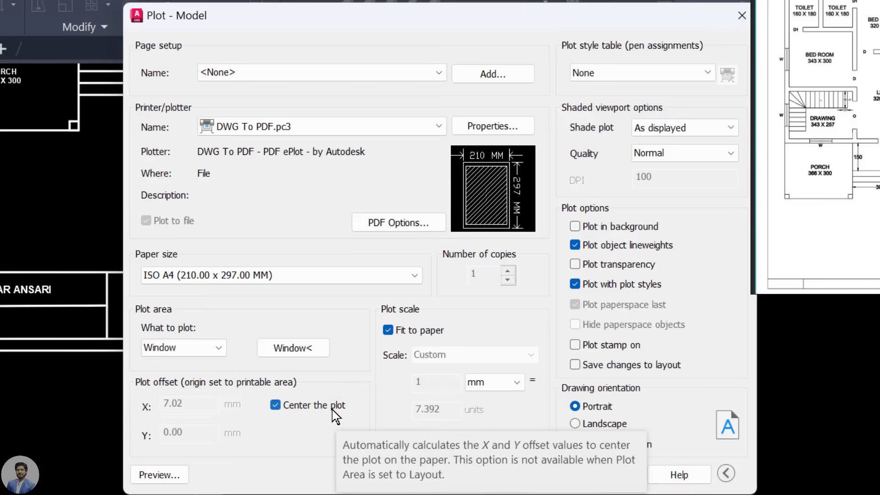
{"action": "left_click", "coordinate": [412, 334]}
{"action": "left_click", "coordinate": [419, 337]}
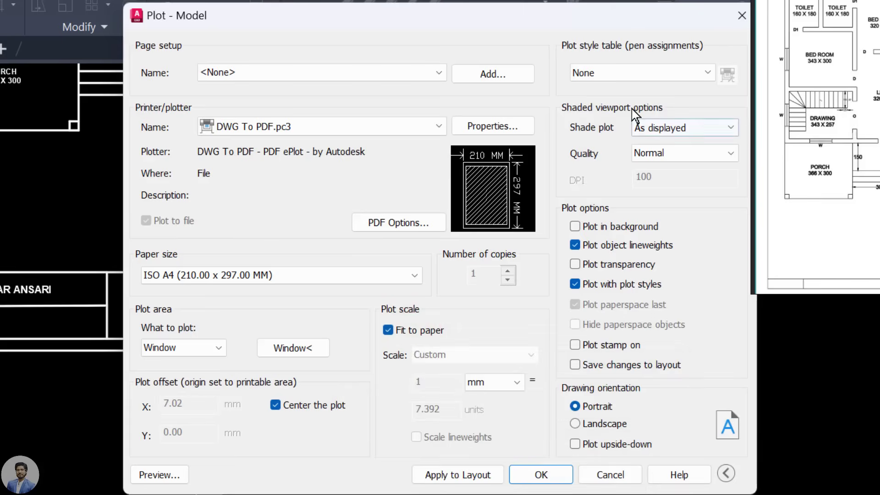
{"action": "left_click", "coordinate": [635, 79]}
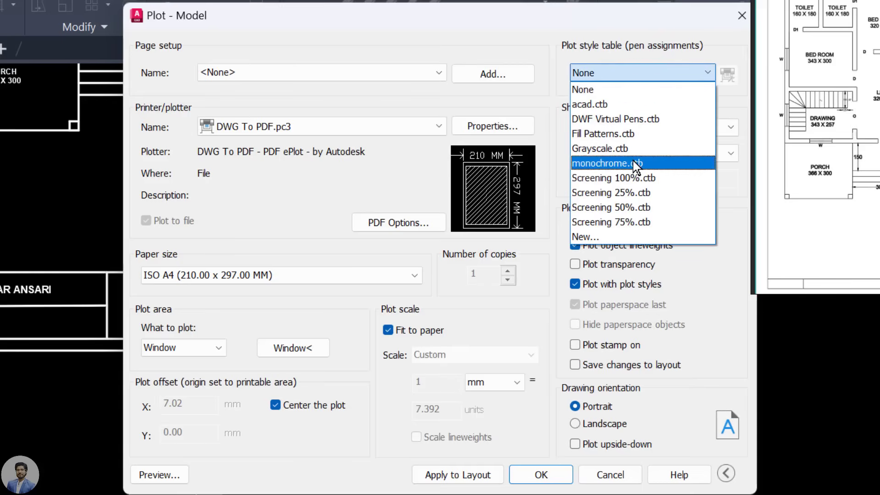
{"action": "left_click", "coordinate": [632, 164]}
{"action": "left_click", "coordinate": [440, 298]}
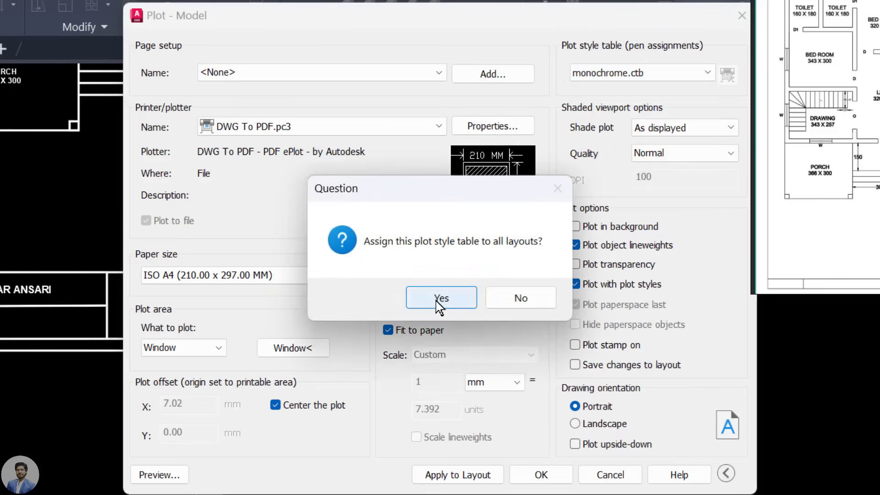
Step: Switch the plot style to None, reapply monochrome.ctb to all layouts, and preview the page
{"action": "left_click", "coordinate": [647, 77]}
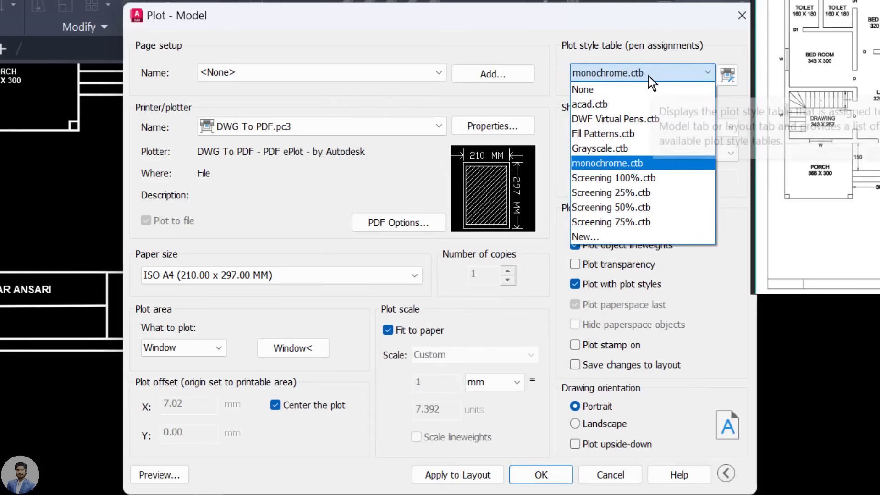
{"action": "left_click", "coordinate": [649, 88]}
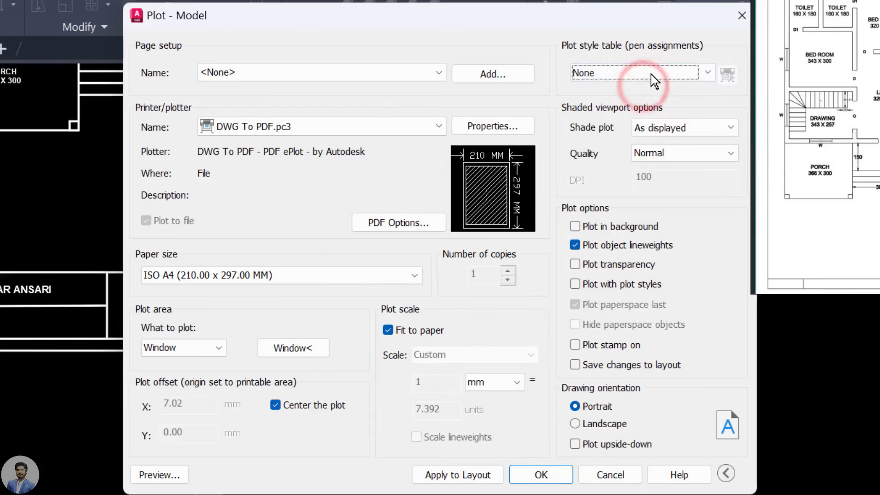
{"action": "left_click", "coordinate": [652, 74]}
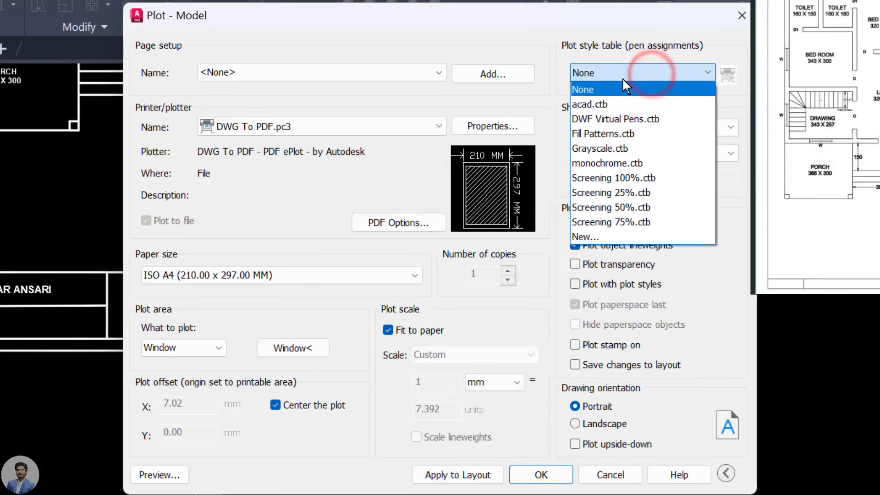
{"action": "left_click", "coordinate": [622, 163]}
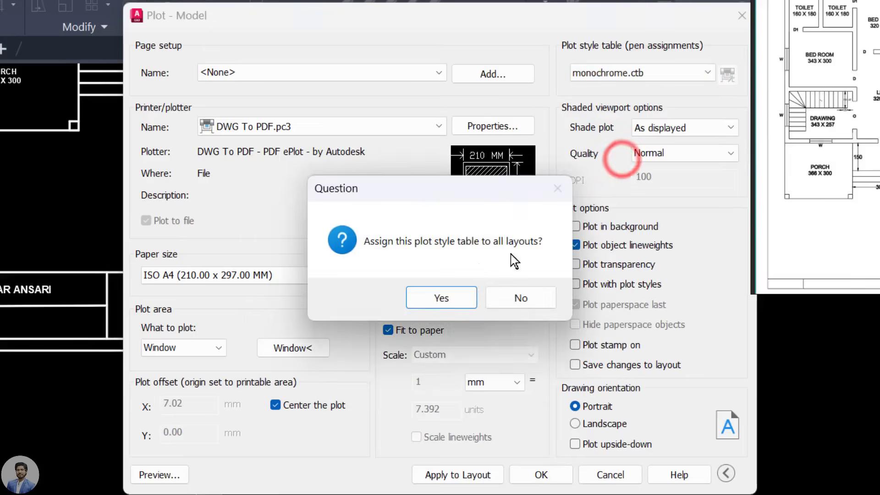
{"action": "left_click", "coordinate": [442, 298]}
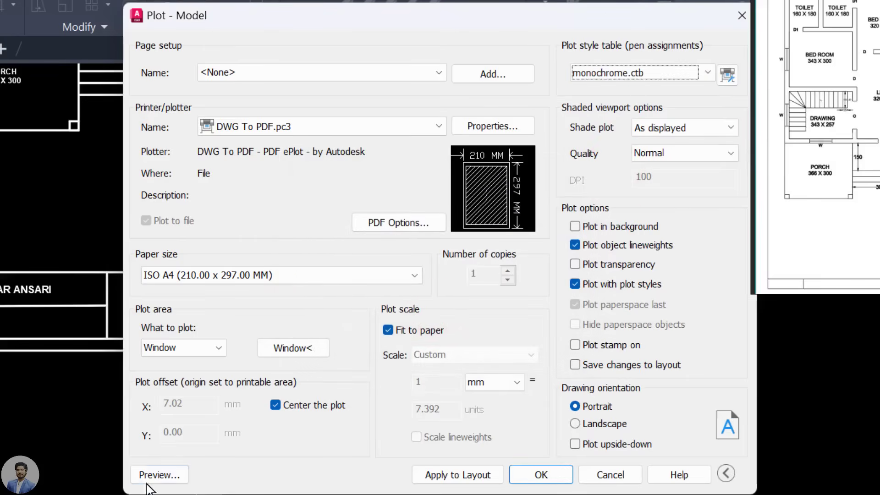
{"action": "left_click", "coordinate": [173, 479]}
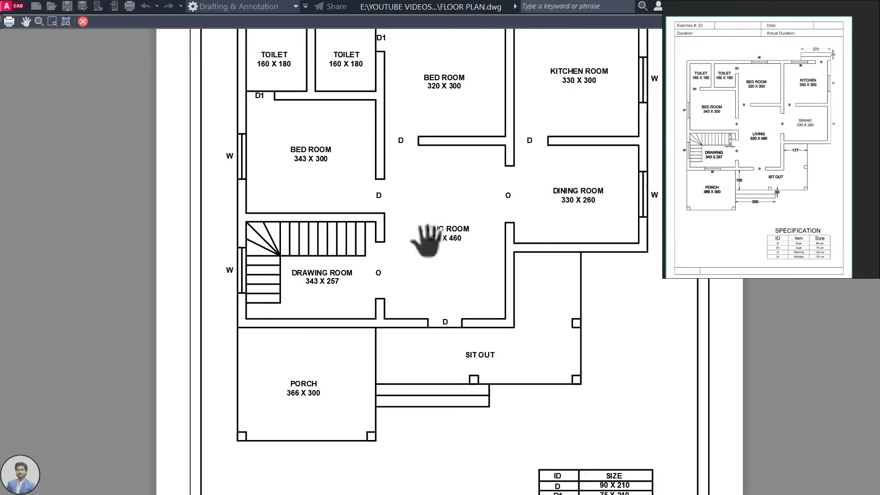
Step: Zoom through the A4 plot preview, then close it to return to the Plot - Model dialog
{"action": "scroll", "coordinate": [426, 241], "scroll_direction": "down", "scroll_amount": 4}
{"action": "scroll", "coordinate": [468, 333], "scroll_direction": "up", "scroll_amount": 2}
{"action": "scroll", "coordinate": [513, 353], "scroll_direction": "up", "scroll_amount": 4}
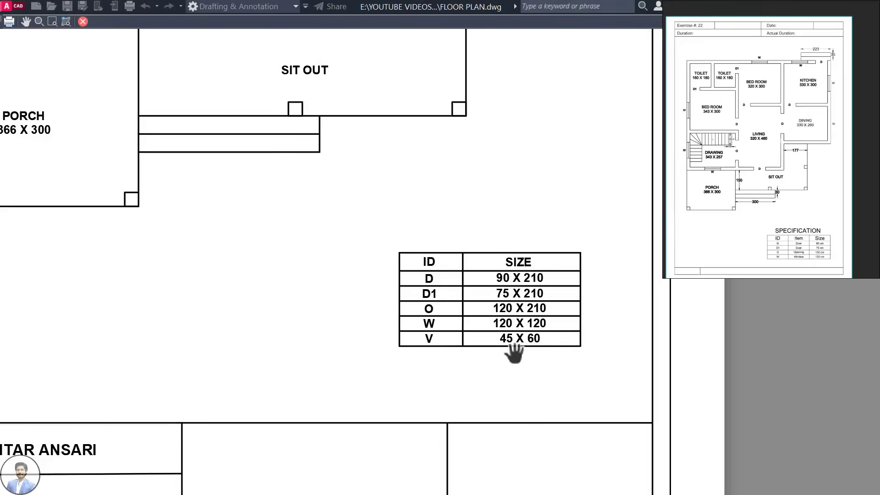
{"action": "scroll", "coordinate": [514, 353], "scroll_direction": "down", "scroll_amount": 4}
{"action": "scroll", "coordinate": [297, 348], "scroll_direction": "up", "scroll_amount": 4}
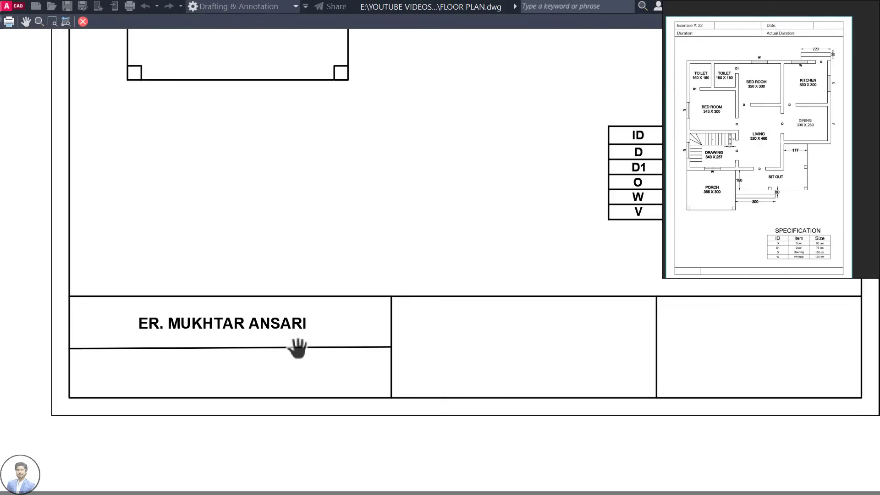
{"action": "scroll", "coordinate": [298, 349], "scroll_direction": "down", "scroll_amount": 4}
{"action": "scroll", "coordinate": [274, 135], "scroll_direction": "up", "scroll_amount": 4}
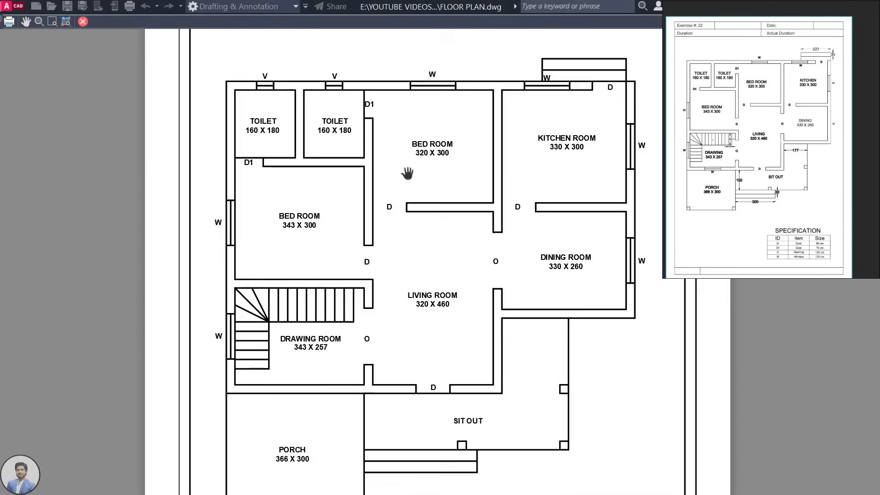
{"action": "scroll", "coordinate": [407, 173], "scroll_direction": "down", "scroll_amount": 3}
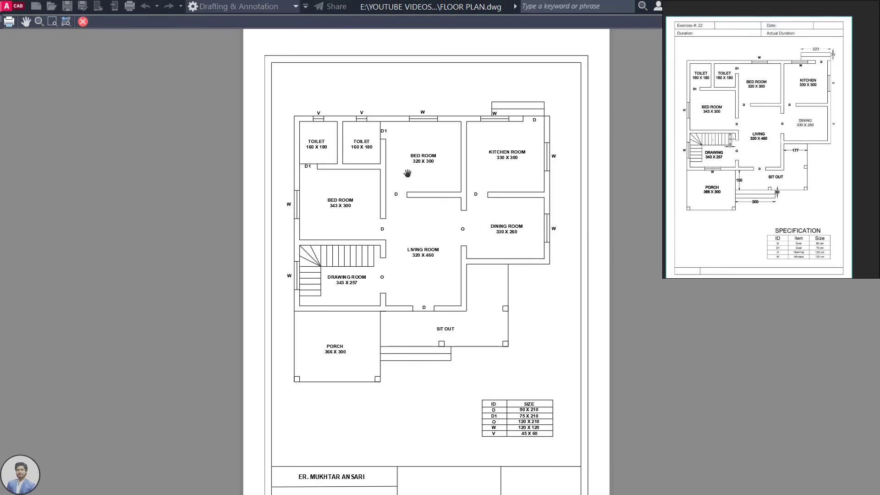
{"action": "left_click", "coordinate": [82, 22]}
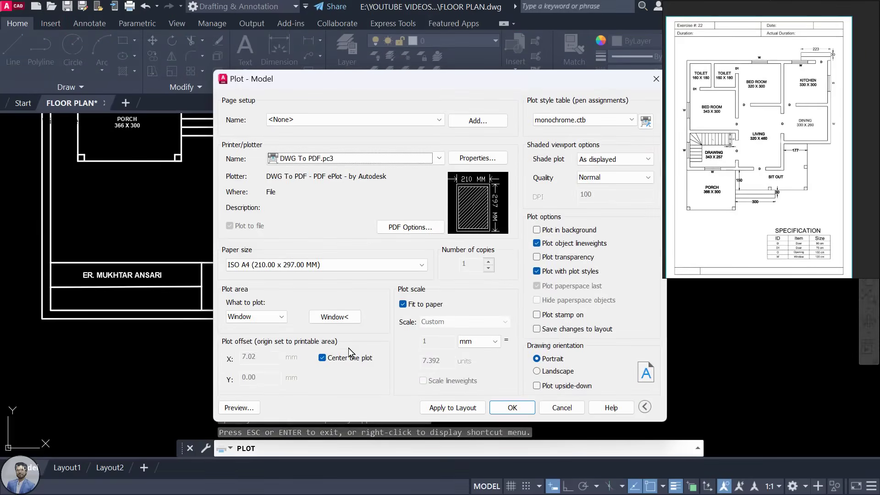
Step: Plot to FLOOR PLAN-Model.pdf in E:\YOUTUBE VIDEOS\1. AutoCAD CIVIL ARCH\17 floor plan practice
{"action": "left_click", "coordinate": [524, 406]}
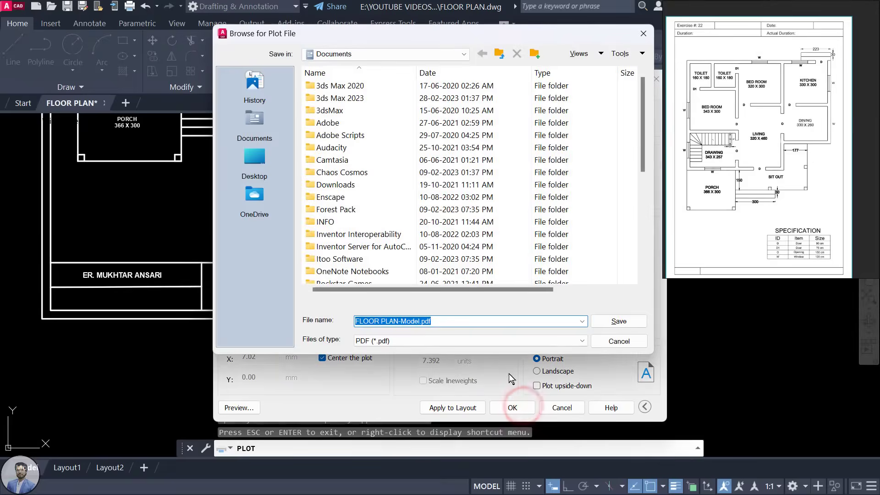
{"action": "left_click", "coordinate": [252, 159]}
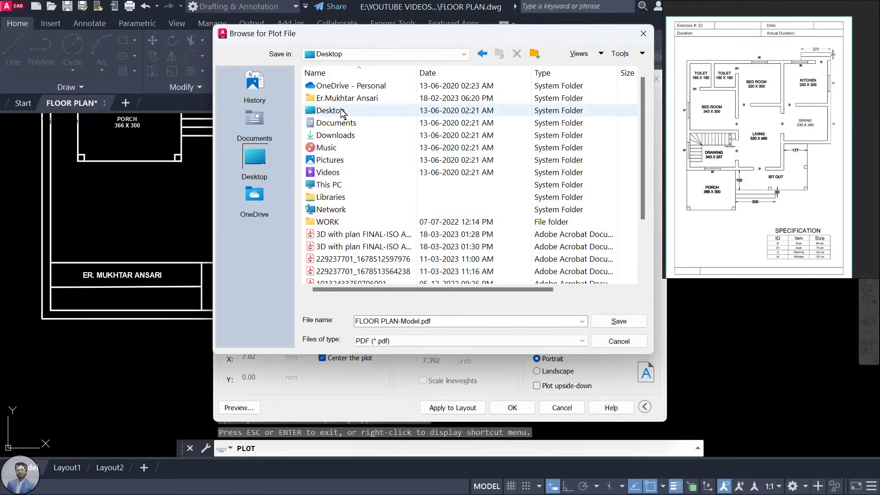
{"action": "double_click", "coordinate": [355, 188]}
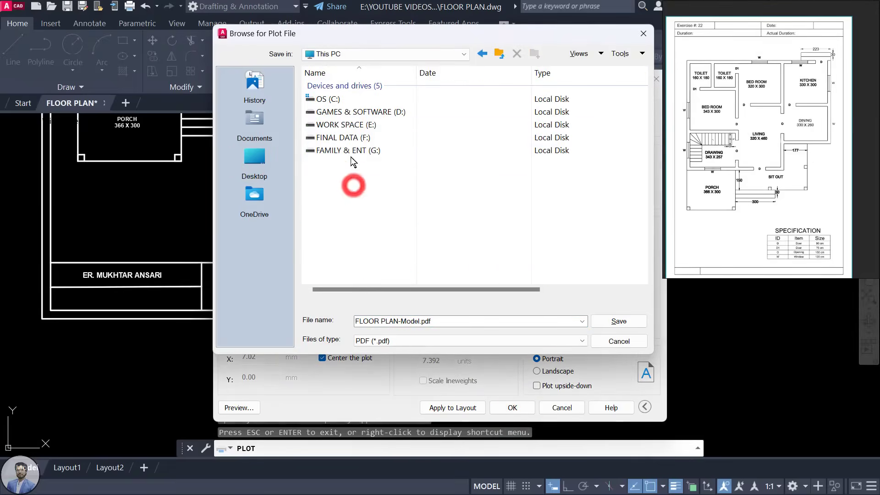
{"action": "double_click", "coordinate": [358, 124]}
{"action": "scroll", "coordinate": [366, 263], "scroll_direction": "down", "scroll_amount": 2}
{"action": "double_click", "coordinate": [364, 270]}
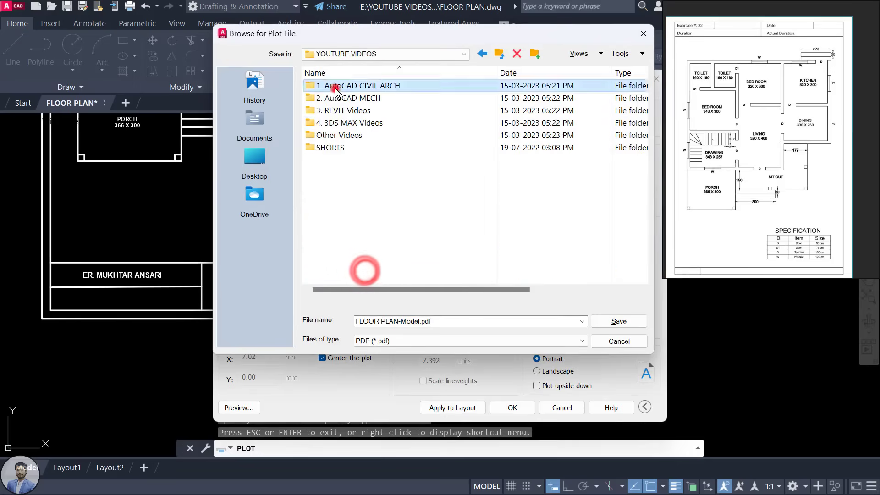
{"action": "double_click", "coordinate": [334, 86]}
{"action": "scroll", "coordinate": [356, 250], "scroll_direction": "down", "scroll_amount": 2}
{"action": "double_click", "coordinate": [360, 259]}
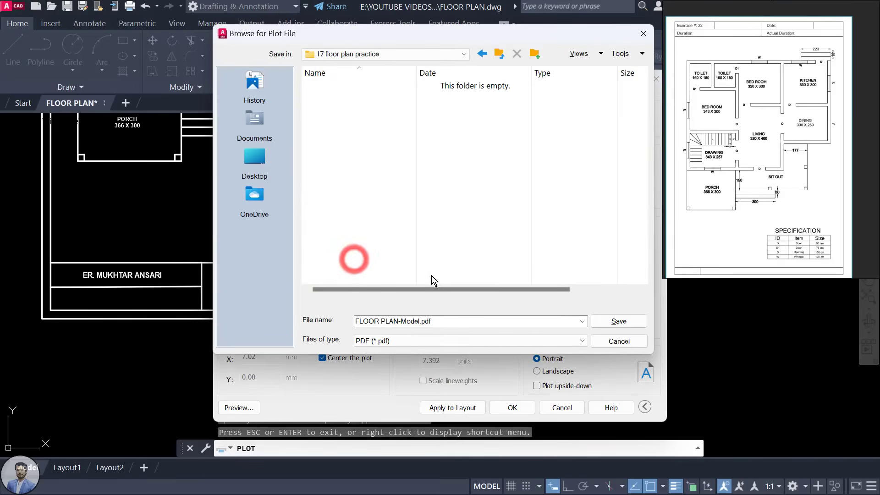
{"action": "left_click", "coordinate": [615, 322]}
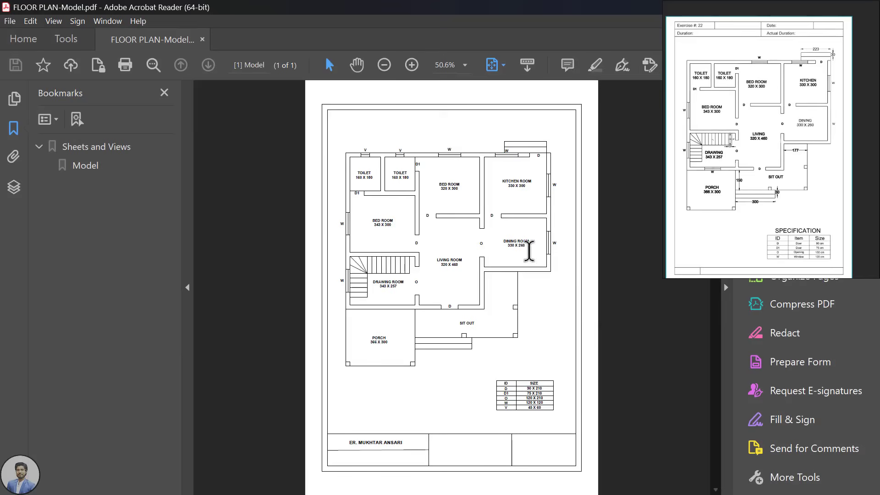
Step: Zoom through FLOOR PLAN-Model.pdf to check the rooms, door/window size table and title block
{"action": "scroll", "coordinate": [434, 176], "scroll_direction": "up", "scroll_amount": 4, "text": "ctrl"}
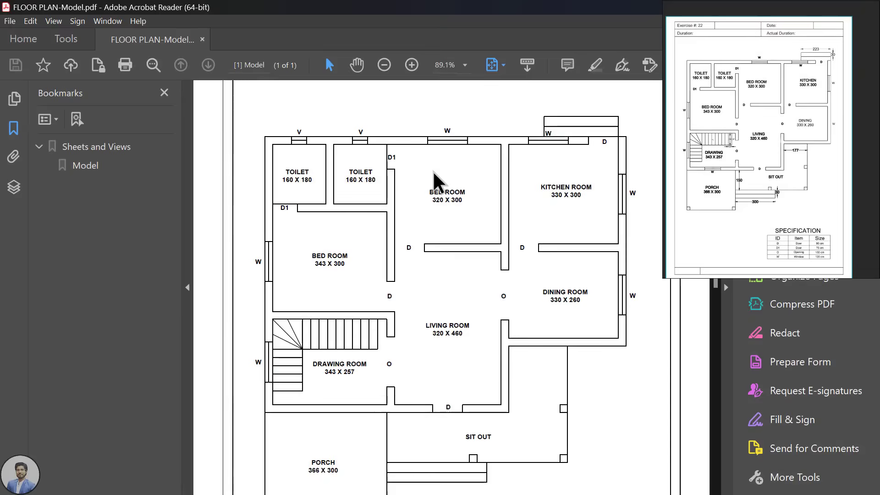
{"action": "scroll", "coordinate": [435, 172], "scroll_direction": "down", "scroll_amount": 6}
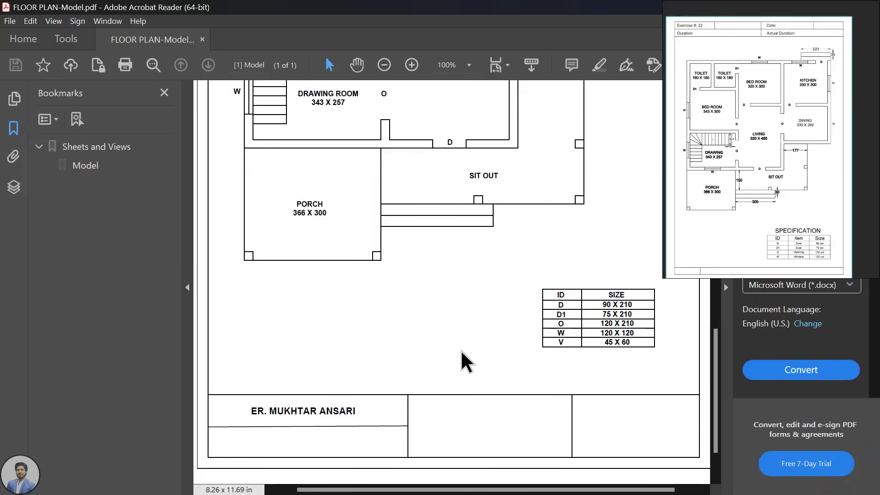
{"action": "scroll", "coordinate": [461, 360], "scroll_direction": "up", "scroll_amount": 5}
{"action": "scroll", "coordinate": [478, 337], "scroll_direction": "down", "scroll_amount": 1, "text": "ctrl"}
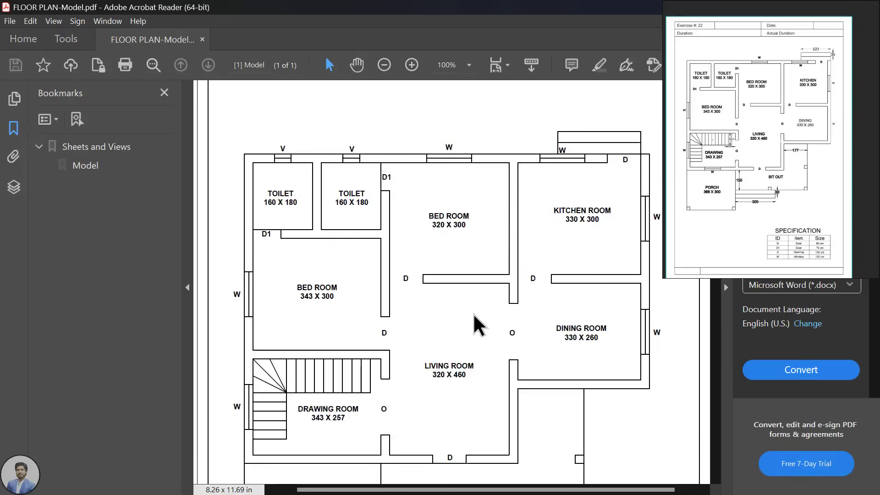
{"action": "scroll", "coordinate": [472, 286], "scroll_direction": "down", "scroll_amount": 1, "text": "ctrl"}
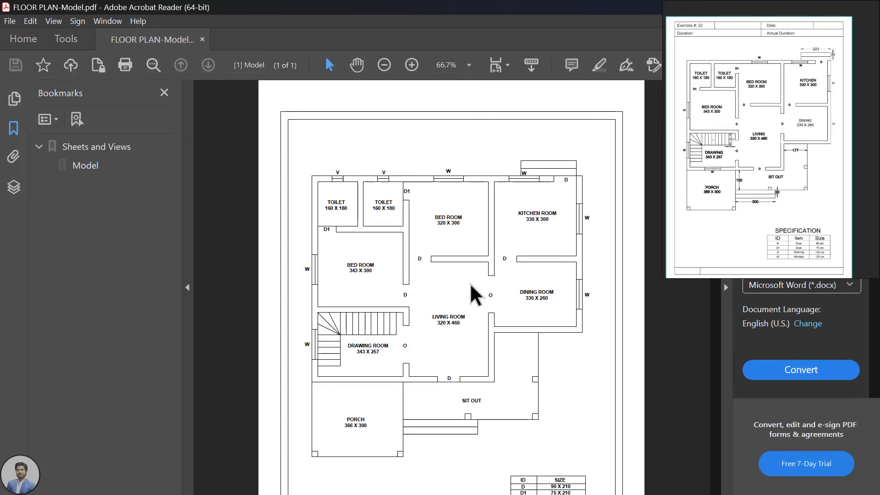
Step: Close the floating reference image window without saving changes
{"action": "right_click", "coordinate": [777, 112]}
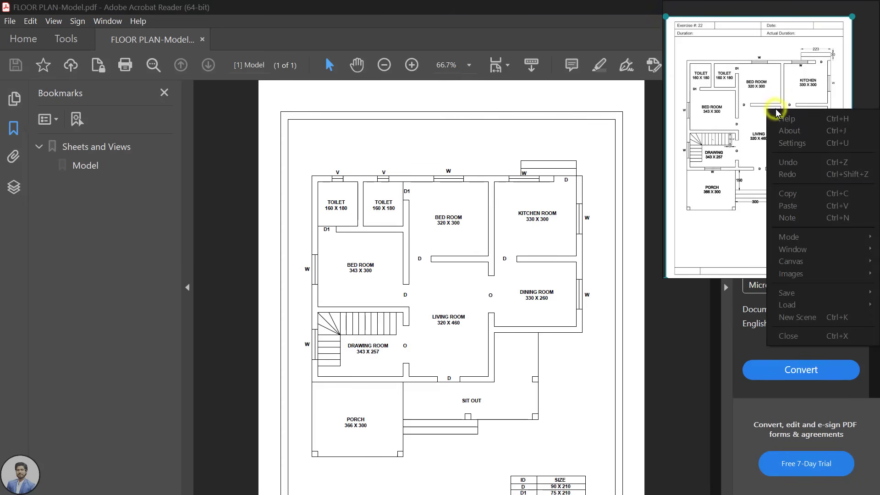
{"action": "left_click", "coordinate": [785, 336]}
{"action": "left_click", "coordinate": [756, 191]}
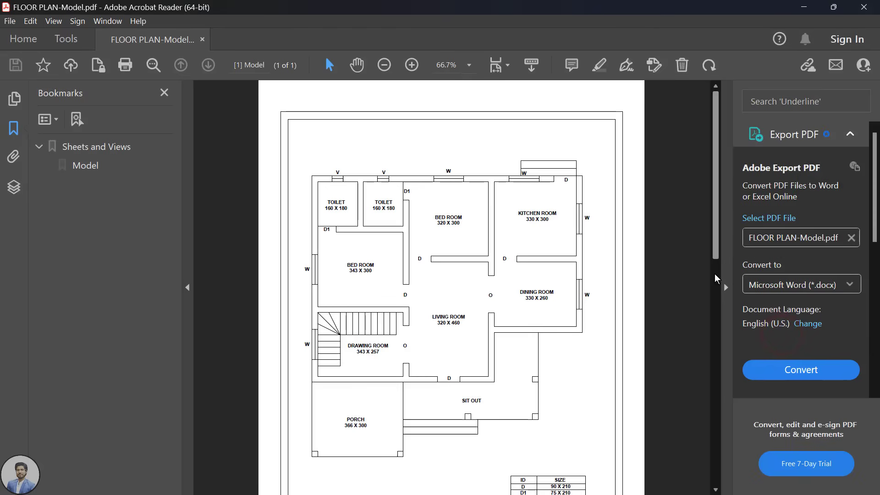
Step: Close Acrobat Reader and zoom in on the floor plan back in AutoCAD
{"action": "left_click", "coordinate": [864, 7]}
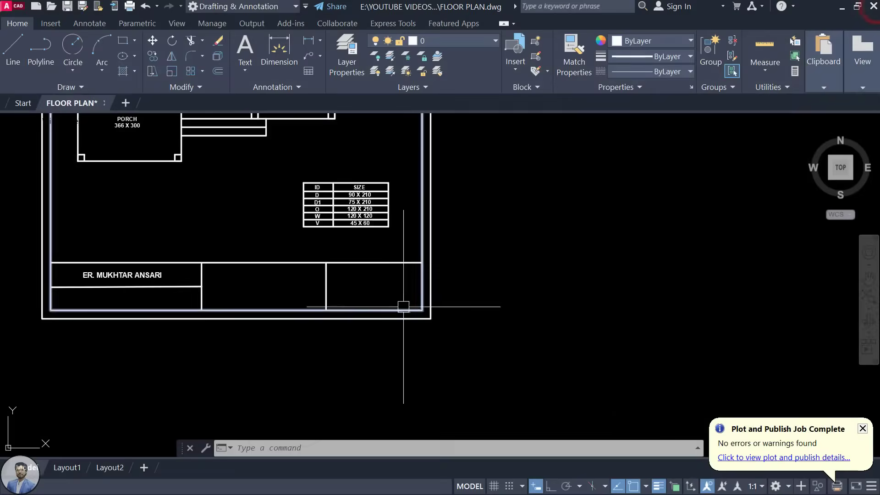
{"action": "scroll", "coordinate": [404, 307], "scroll_direction": "down", "scroll_amount": 6}
{"action": "scroll", "coordinate": [497, 295], "scroll_direction": "up", "scroll_amount": 3}
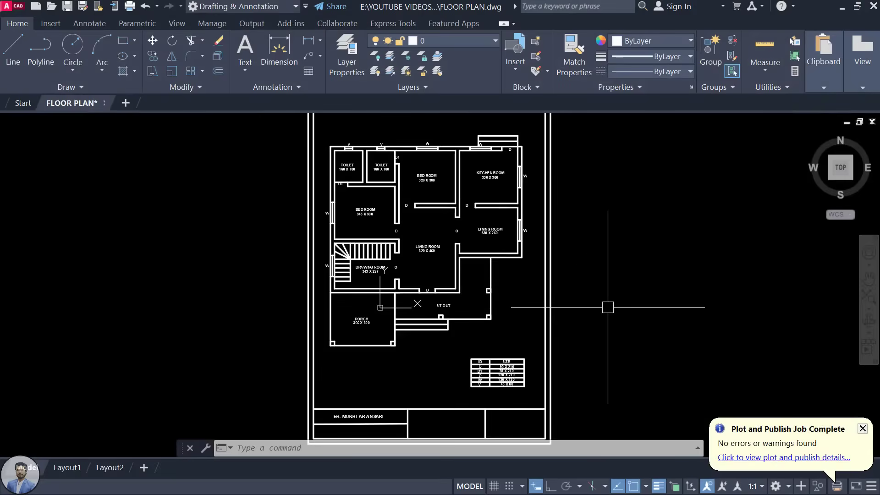
{"action": "scroll", "coordinate": [461, 187], "scroll_direction": "up", "scroll_amount": 2}
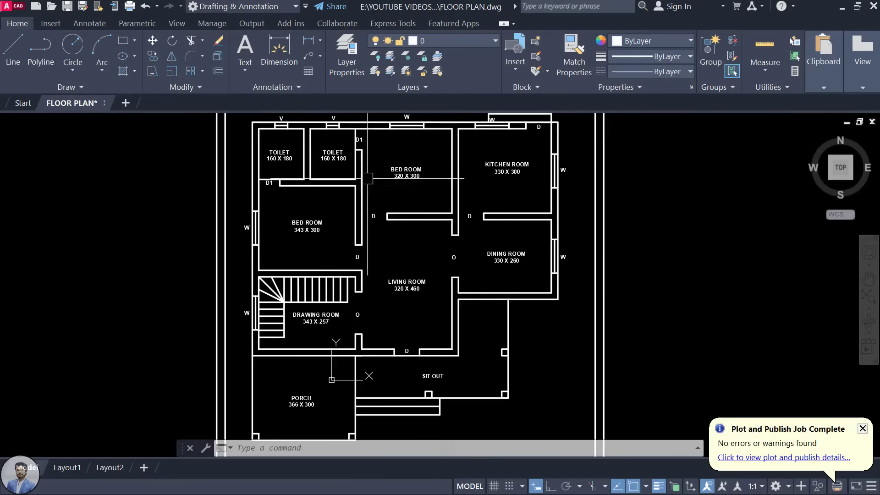
{"action": "scroll", "coordinate": [315, 315], "scroll_direction": "up", "scroll_amount": 3}
{"action": "scroll", "coordinate": [497, 303], "scroll_direction": "down", "scroll_amount": 5}
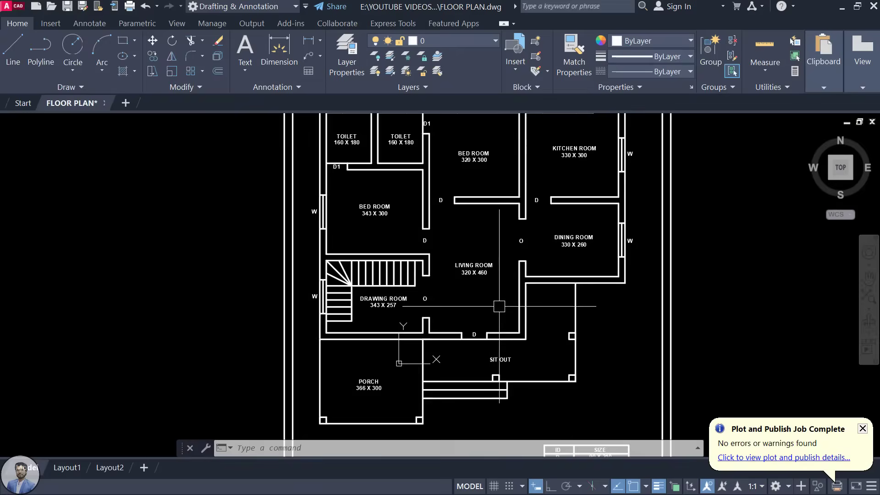
Step: Pan and zoom across the bordered floor plan sheet to inspect it
{"action": "middle_click_drag", "start_coordinate": [559, 372], "coordinate": [537, 270]}
{"action": "scroll", "coordinate": [523, 312], "scroll_direction": "up", "scroll_amount": 4}
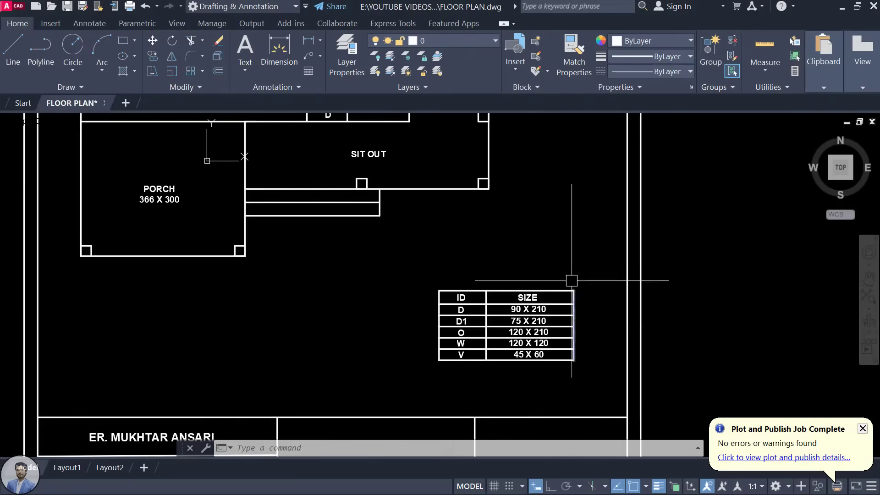
{"action": "scroll", "coordinate": [359, 356], "scroll_direction": "down", "scroll_amount": 5}
{"action": "scroll", "coordinate": [362, 366], "scroll_direction": "up", "scroll_amount": 3}
{"action": "middle_click_drag", "start_coordinate": [388, 365], "coordinate": [437, 344]}
{"action": "scroll", "coordinate": [506, 362], "scroll_direction": "down", "scroll_amount": 2}
{"action": "scroll", "coordinate": [437, 344], "scroll_direction": "up", "scroll_amount": 2}
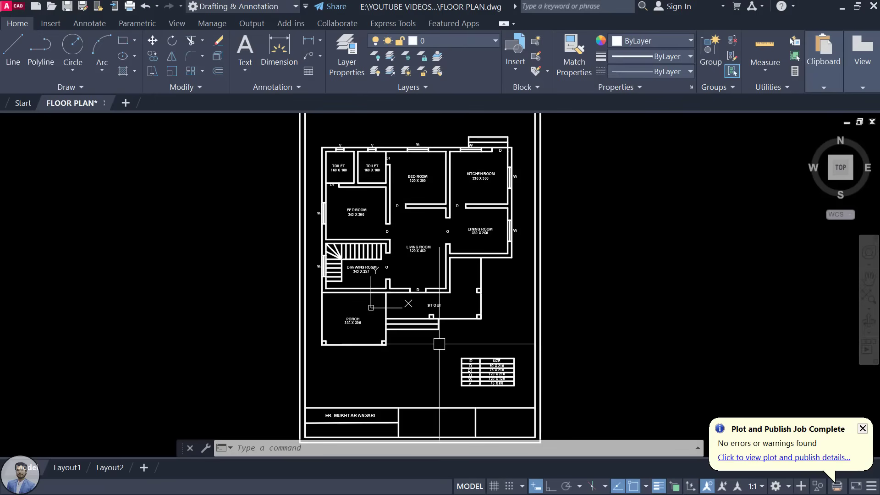
{"action": "scroll", "coordinate": [447, 170], "scroll_direction": "up", "scroll_amount": 2}
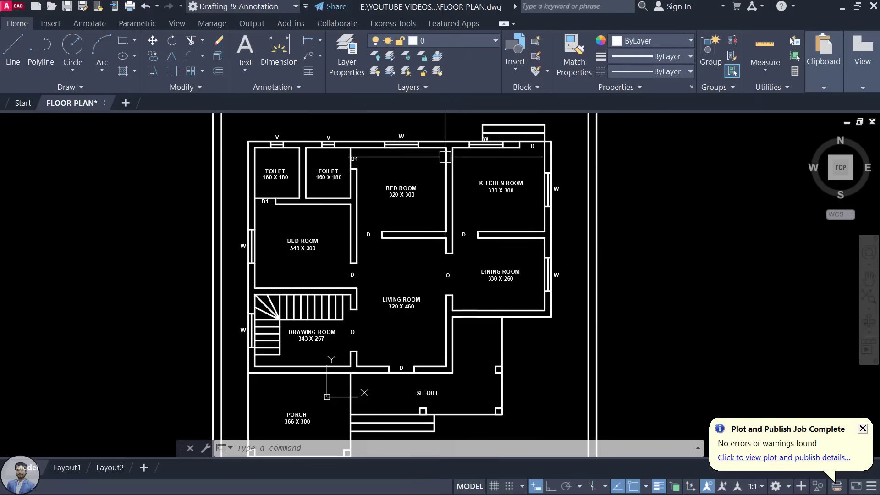
{"action": "scroll", "coordinate": [447, 177], "scroll_direction": "down", "scroll_amount": 2}
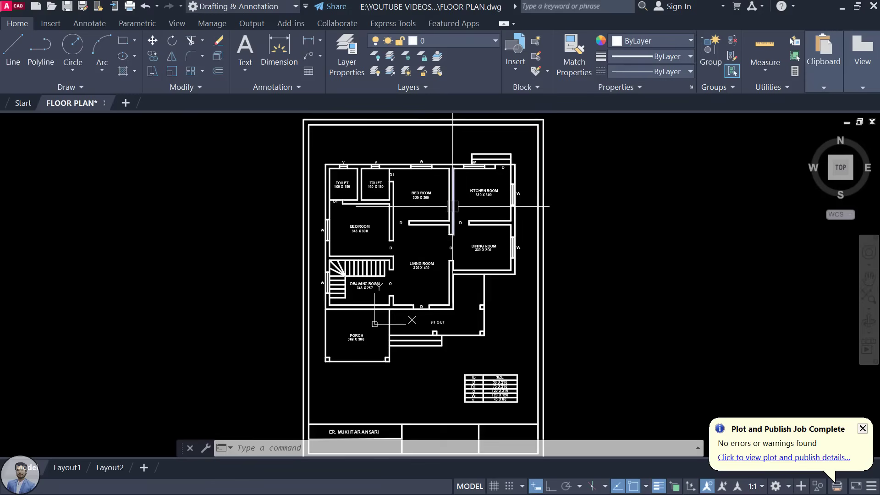